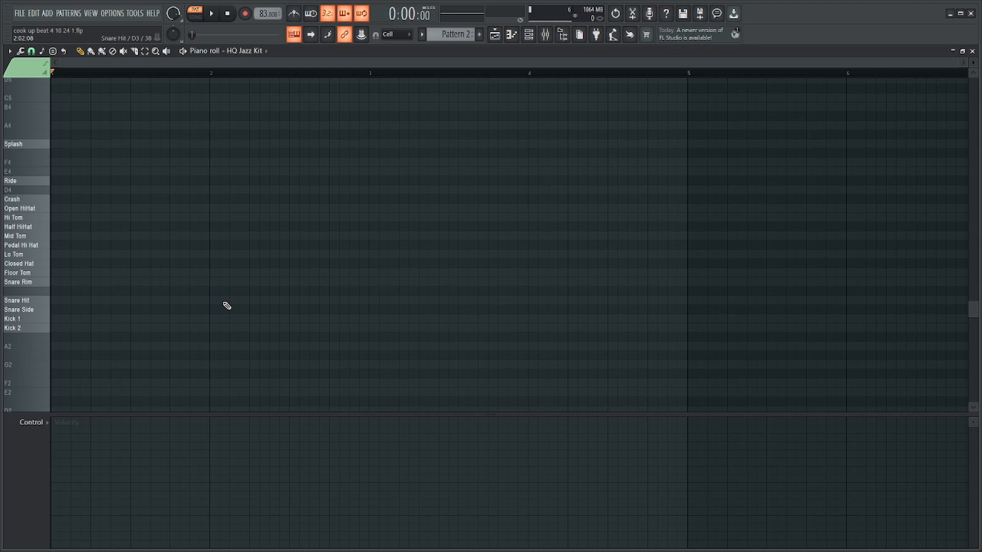
Open the HQ Jazz Kit channel's piano roll from the channel rack.
key(F7)
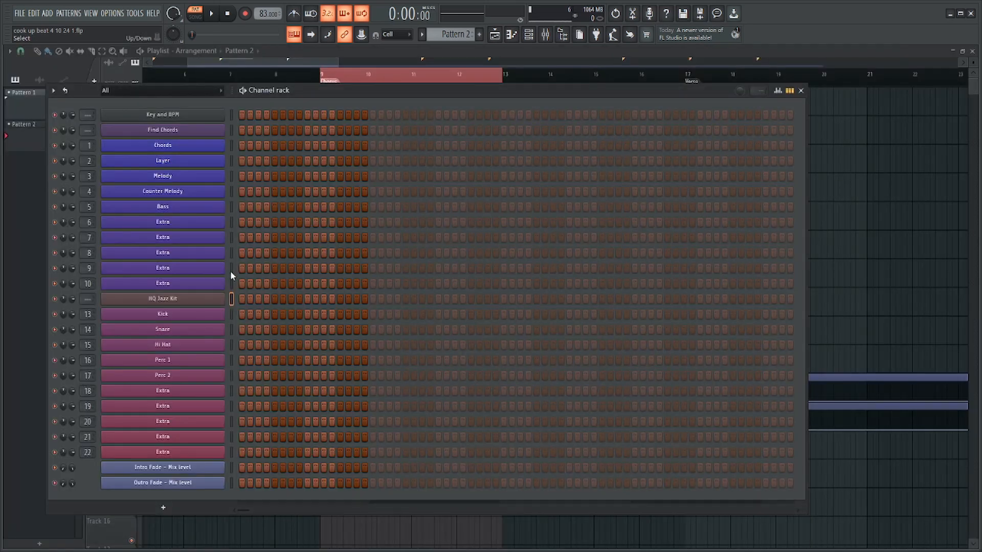
right_click(169, 307)
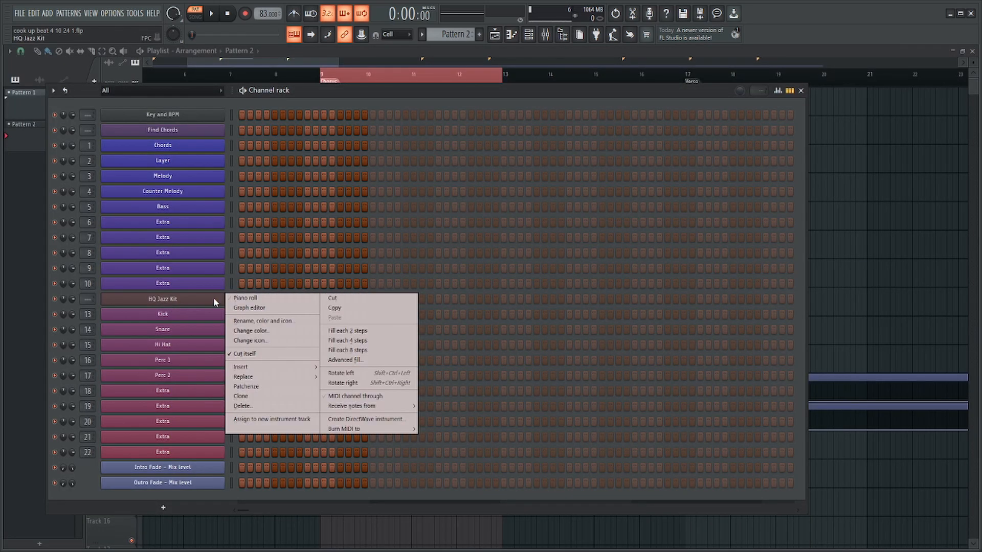
click(233, 299)
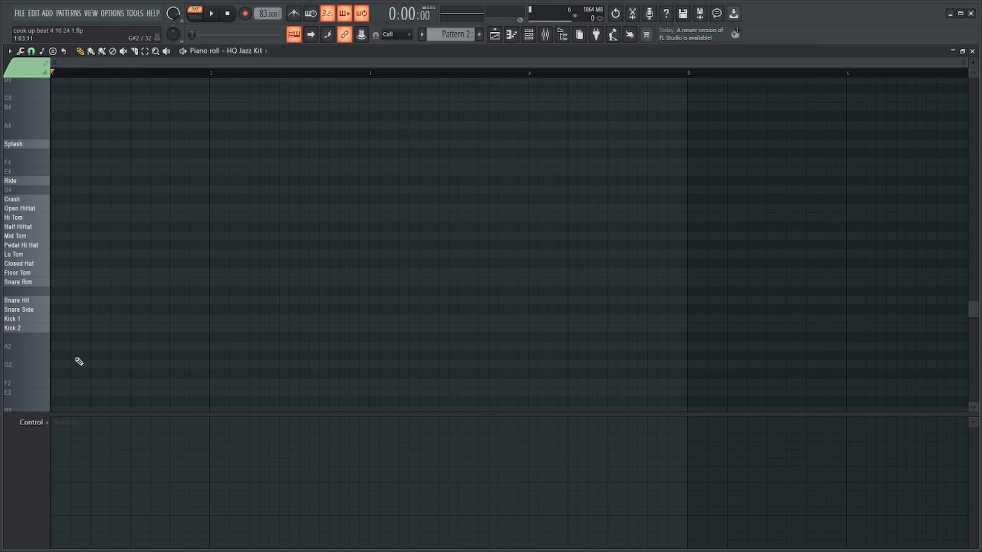
scroll(122, 328, up, 2)
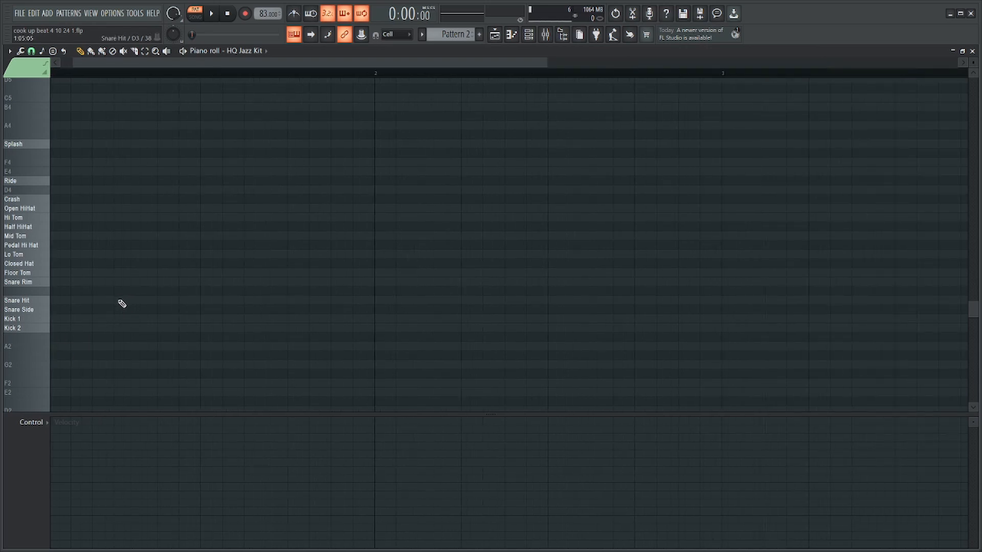
click(122, 301)
click(298, 301)
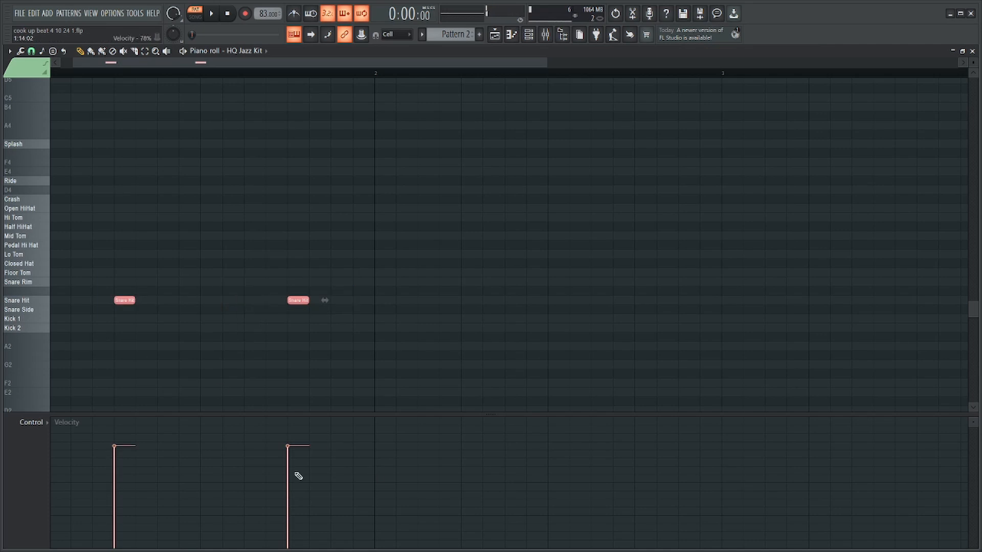
key(ctrl+z)
click(55, 319)
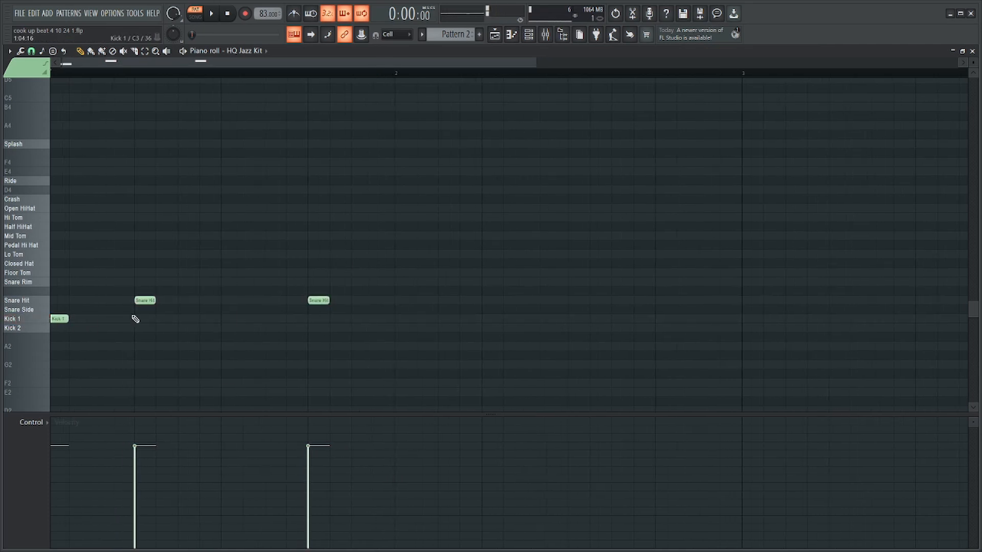
click(225, 319)
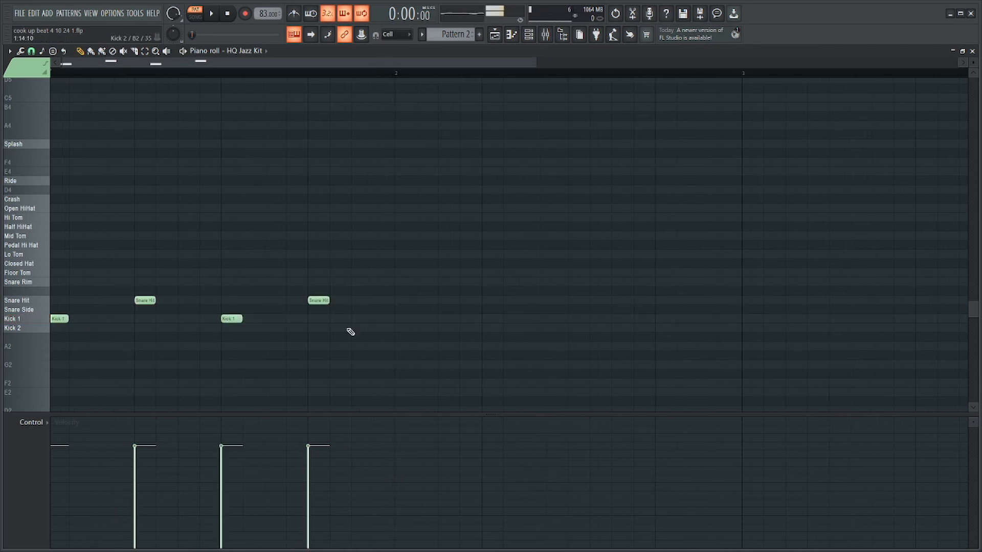
click(378, 318)
key(Delete)
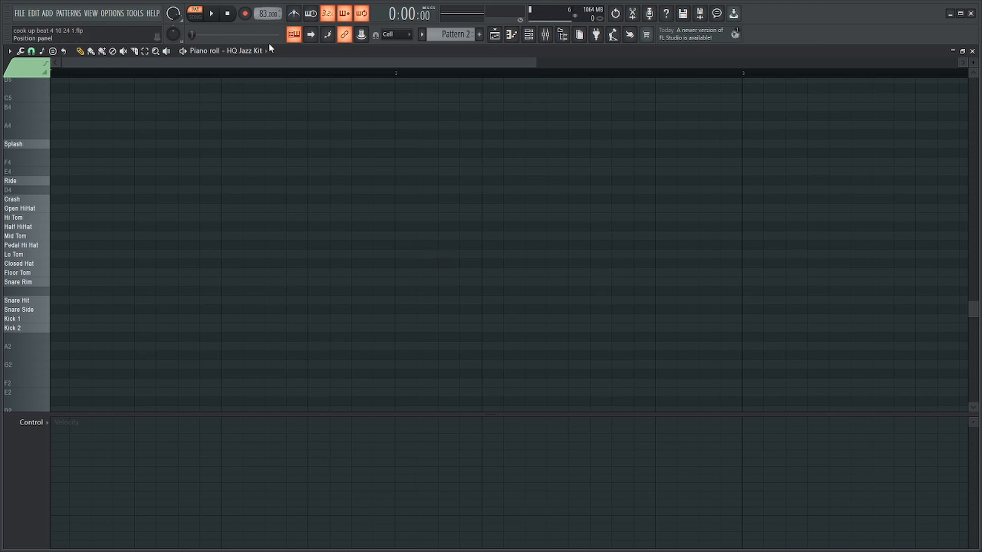
Place Snare Hit notes on steps 5 and 13 of bar 1 and duplicate them into bar 2.
click(145, 301)
click(317, 301)
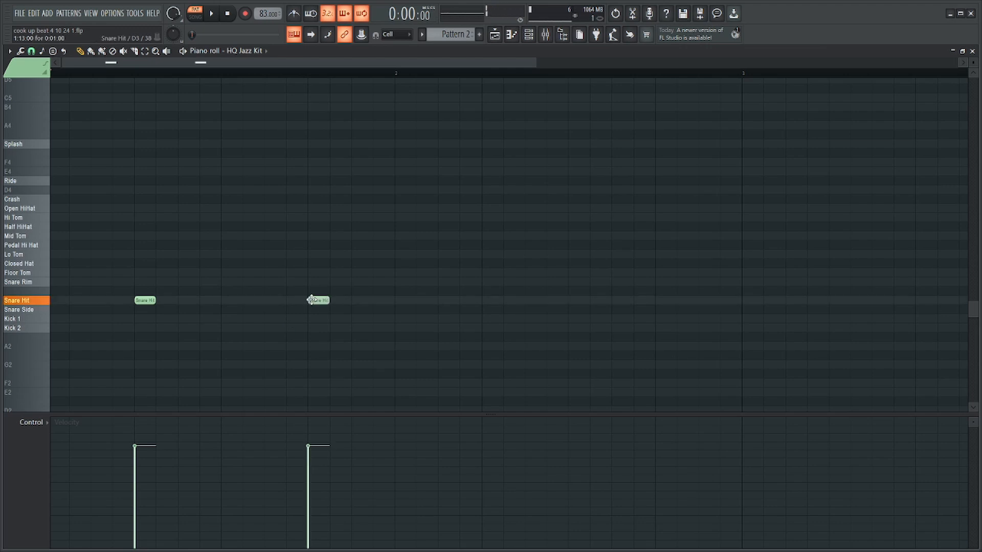
drag(384, 75, 54, 75)
key(ctrl+b)
ctrl+click(519, 72)
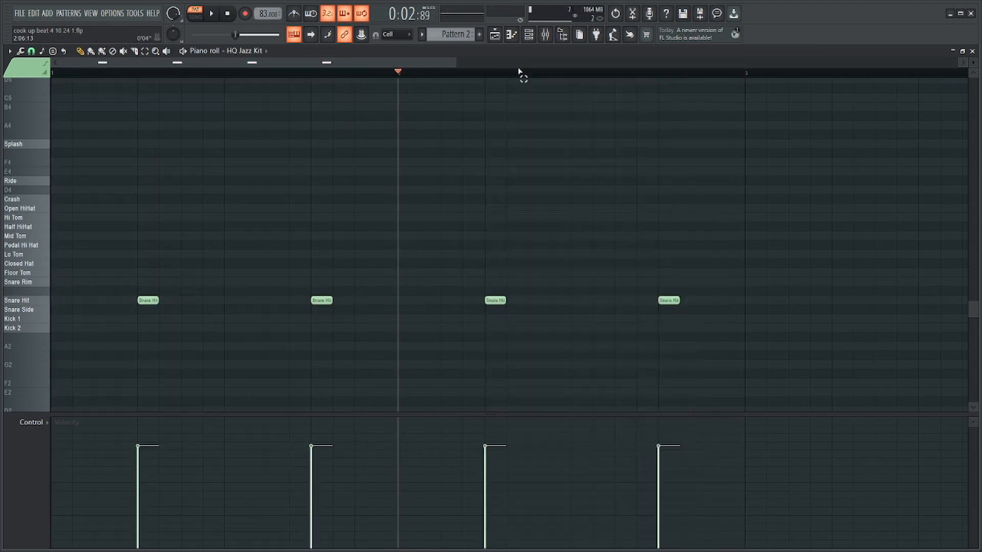
Add a Kick 1 and Crash pair at the start of bar 1 and duplicate it onto step 9 and the start of bar 2.
click(61, 319)
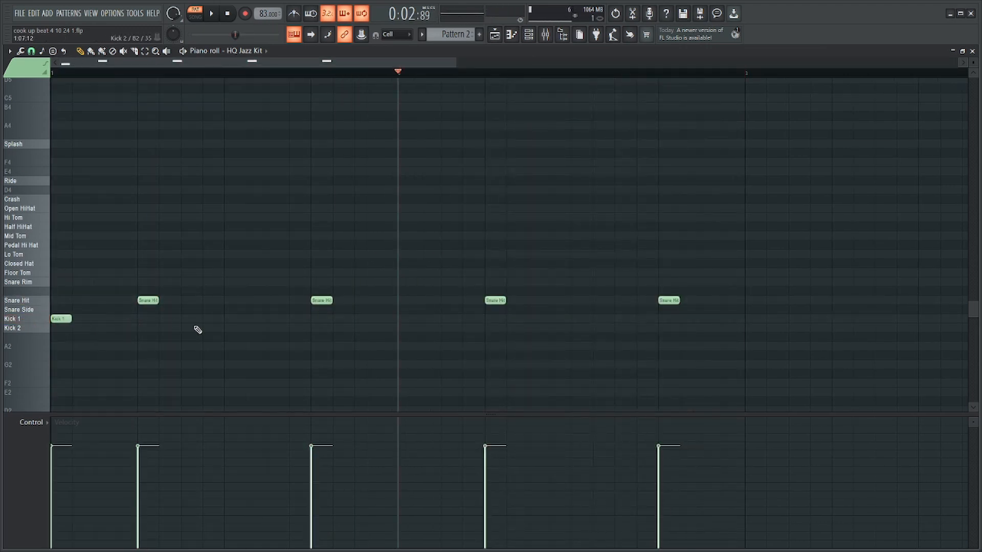
click(69, 200)
mouse_move(94, 187)
mouse_down()
mouse_move(54, 352)
mouse_move(138, 321)
mouse_move(412, 322)
mouse_up()
scroll(171, 261, down, 2)
key(space)
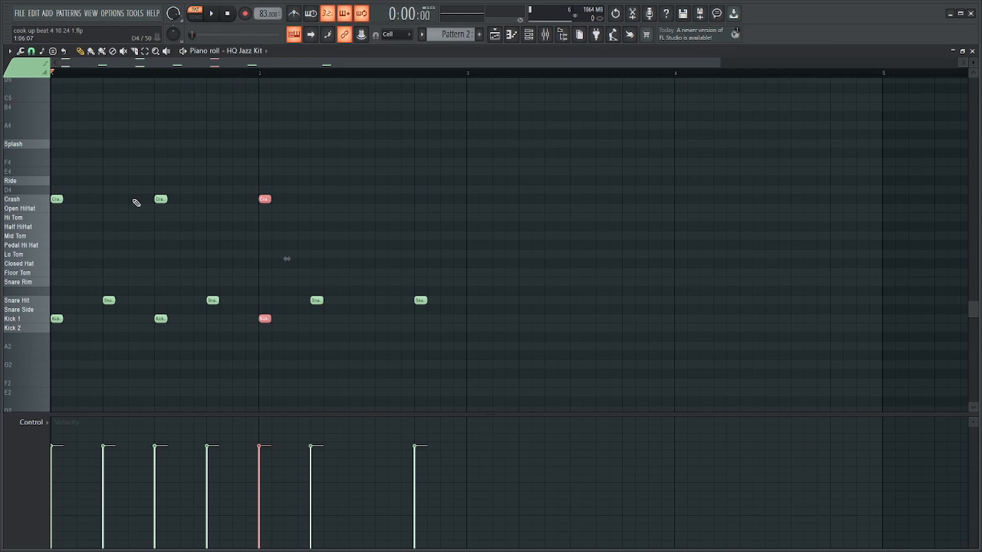
Move the last Kick 1 and Crash pair back to step 15 of bar 1 and play the pattern.
drag(265, 321, 237, 319)
key(space)
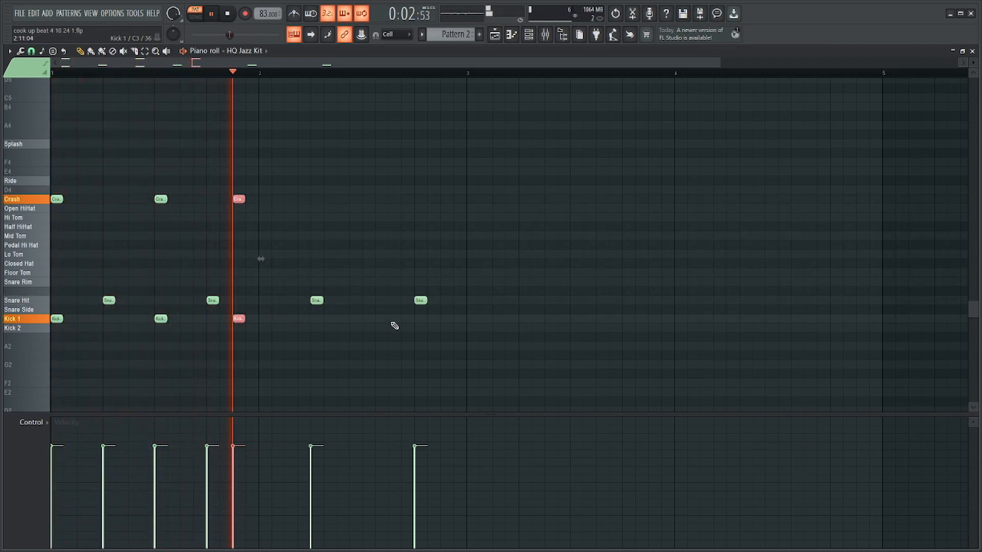
key(space)
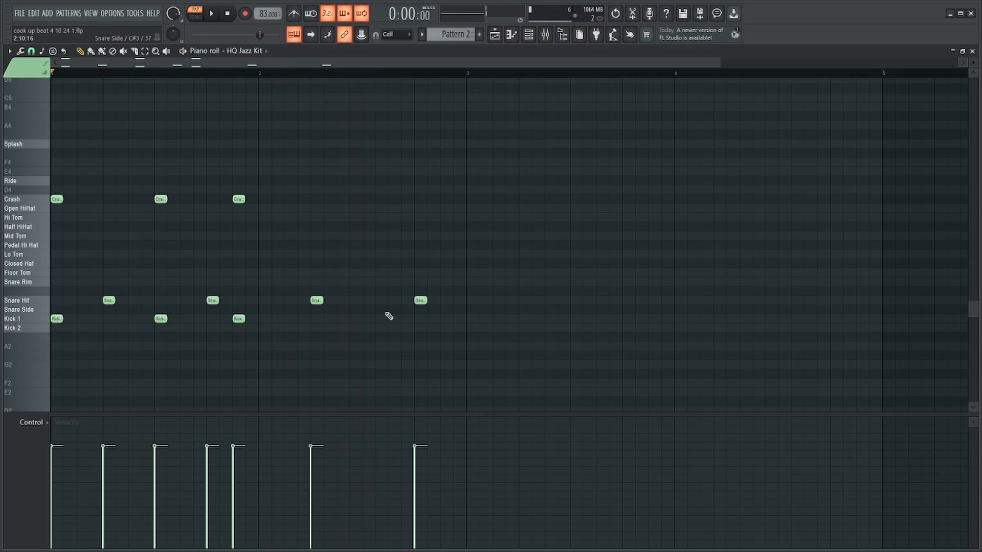
Add a Snare Hit on step 10 and a Kick 1 on step 11 of bar 2, and play the pattern.
click(381, 310)
right_click(382, 312)
click(380, 301)
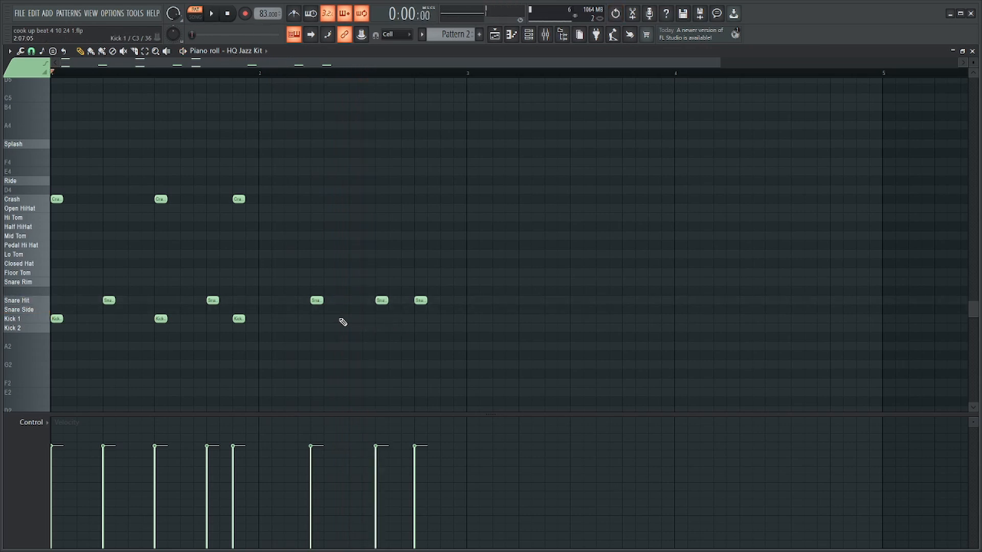
click(392, 318)
key(space)
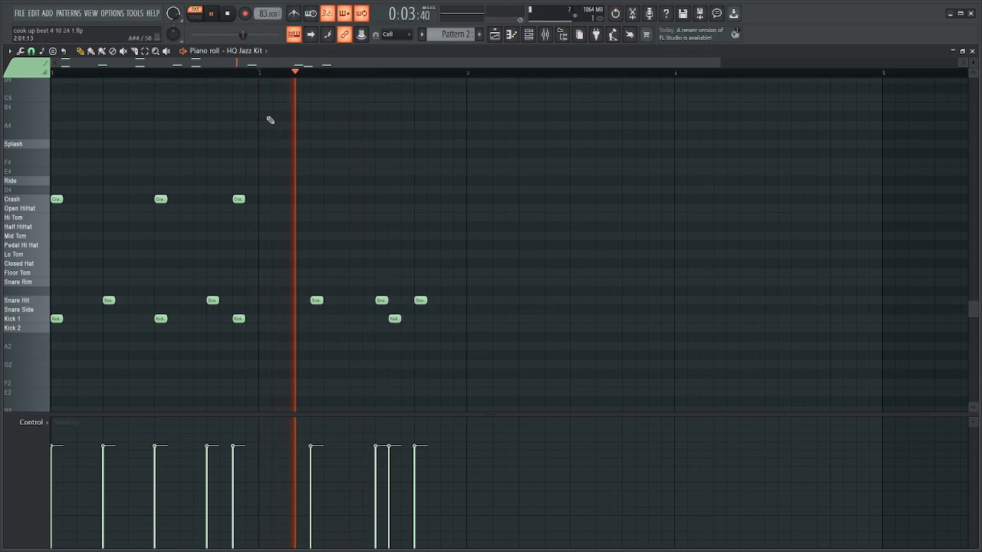
key(space)
Duplicate all notes of bars 1 and 2 into bars 3 and 4 and deselect them.
key(ctrl+a)
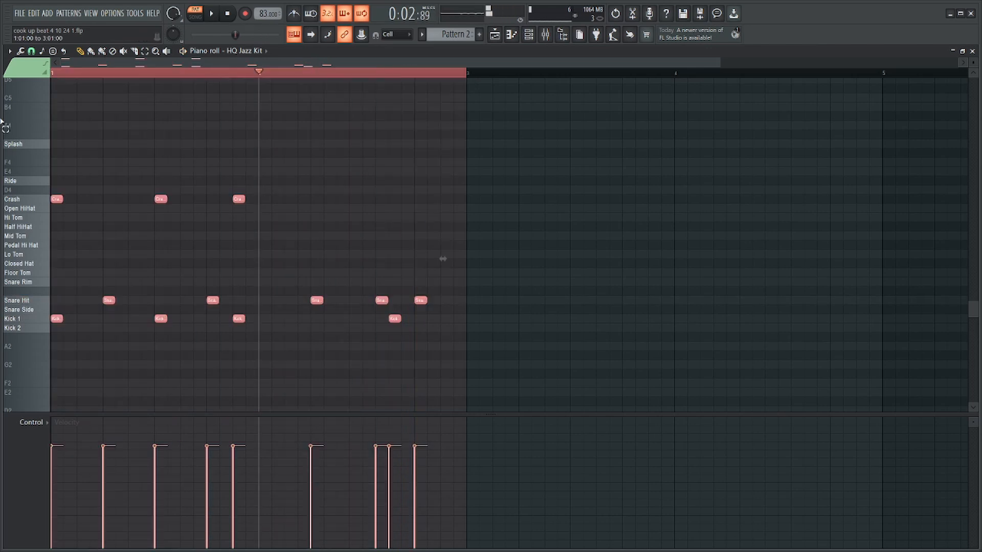
key(ctrl+b)
key(ctrl+d)
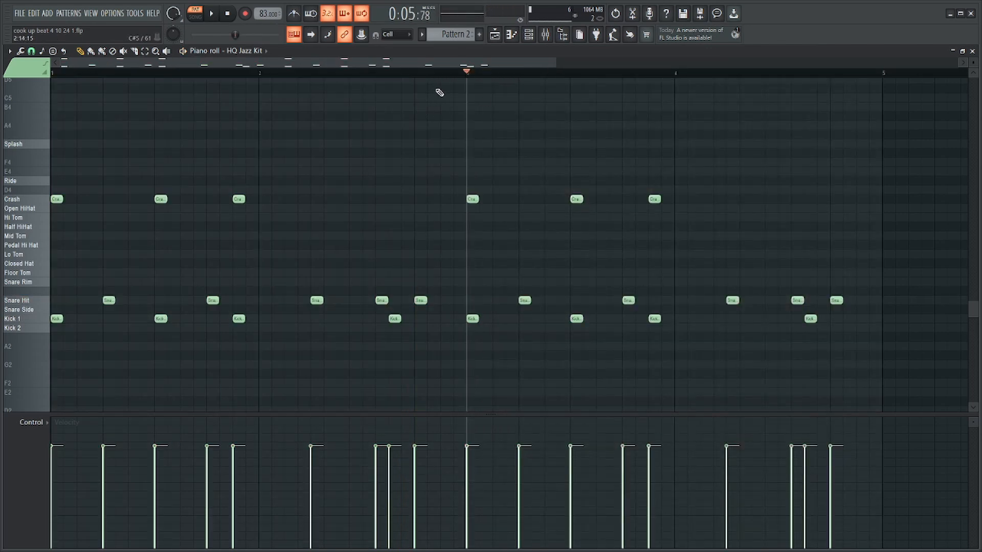
click(365, 73)
key(space)
key(space)
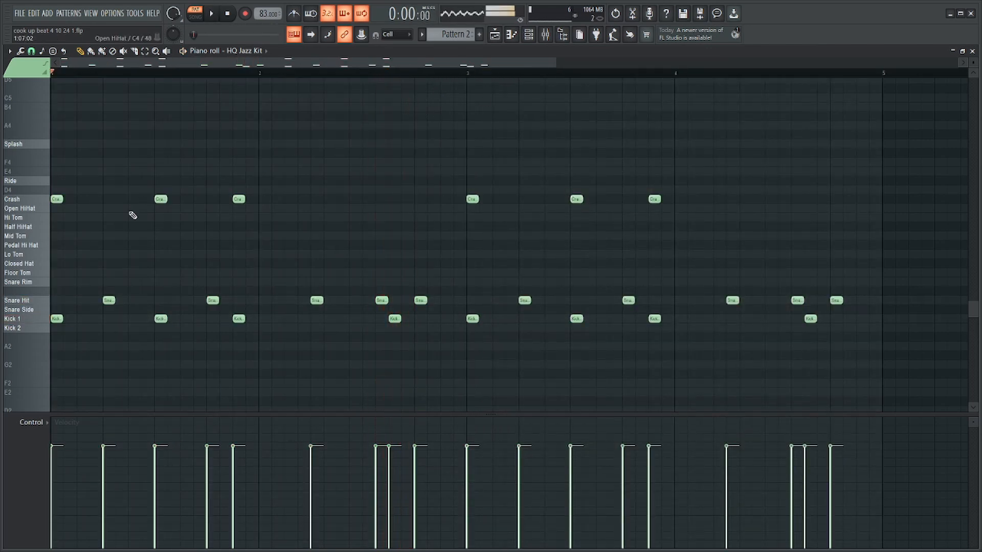
key(space)
scroll(22, 304, up, 3)
scroll(22, 304, up, 1)
click(101, 301)
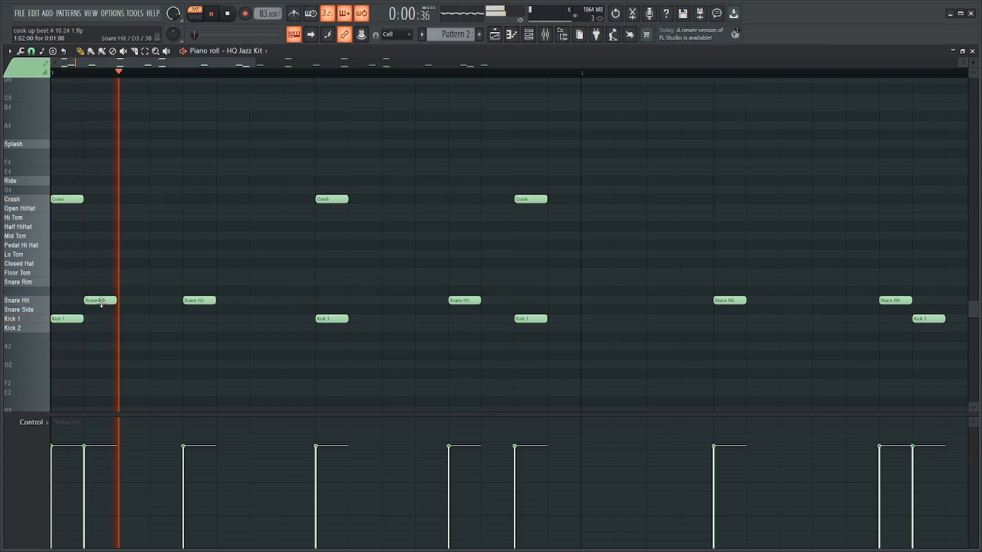
key(space)
right_click(103, 301)
key(ctrl+z)
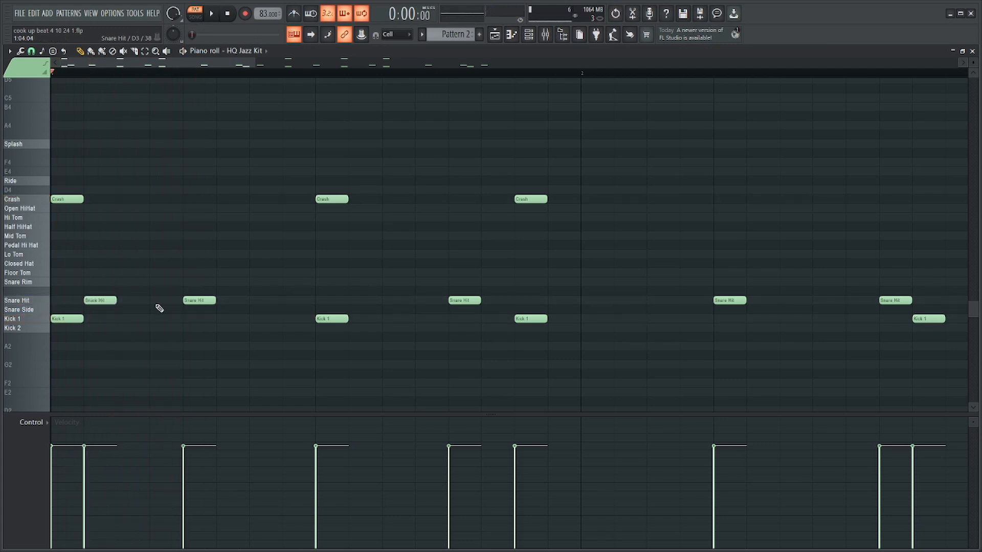
right_click(111, 303)
Add a Snare Hit on step 4 of bar 1 and listen to the pattern.
key(space)
click(151, 303)
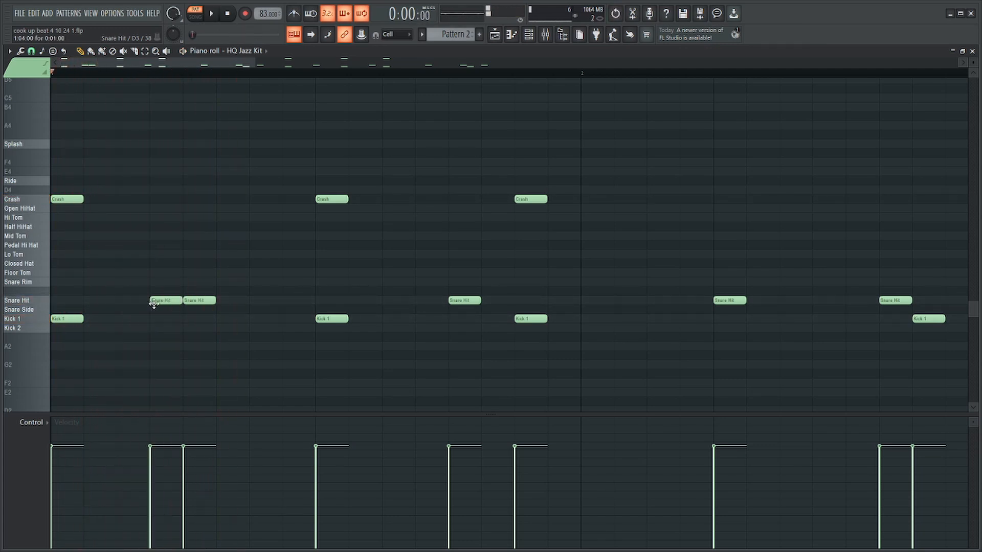
scroll(212, 267, down, 2)
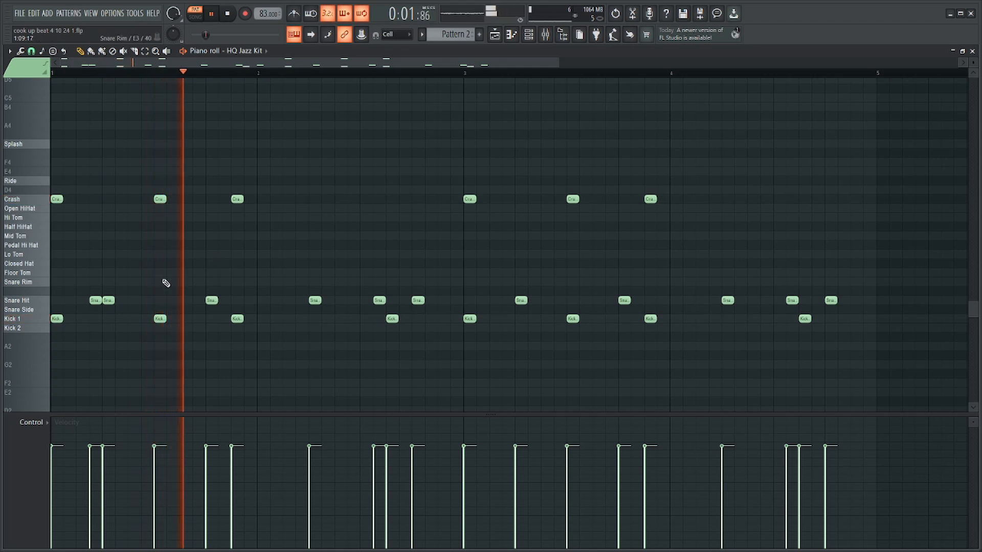
key(space)
Add Kick 1 notes on steps 8 and 11 of bar 1 and play the pattern.
click(121, 318)
key(space)
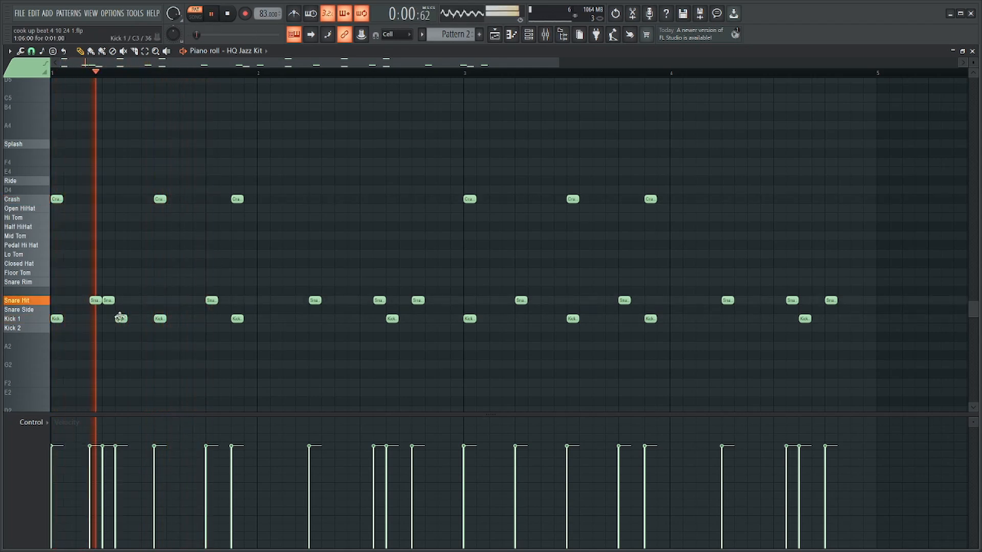
drag(123, 319, 148, 318)
ctrl+click(148, 318)
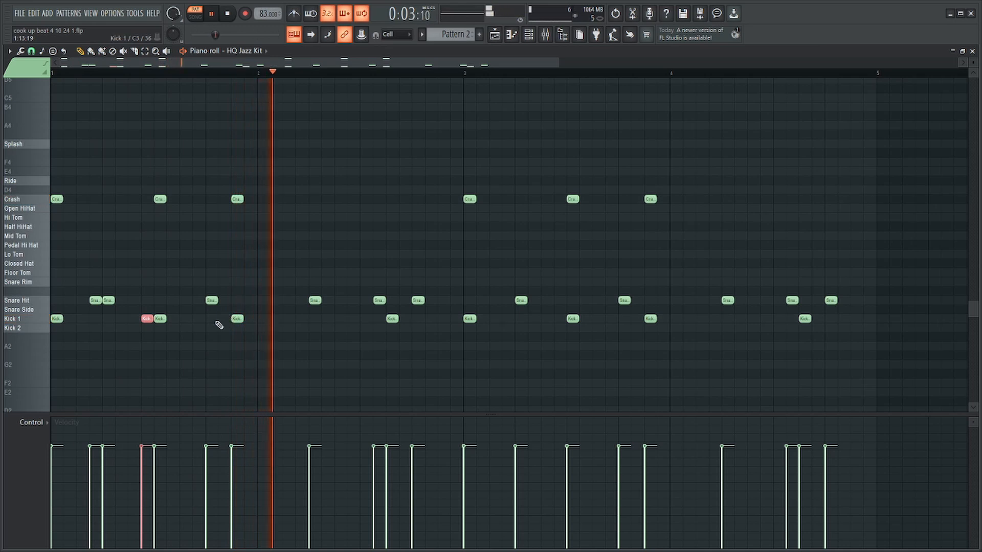
key(space)
click(182, 319)
key(space)
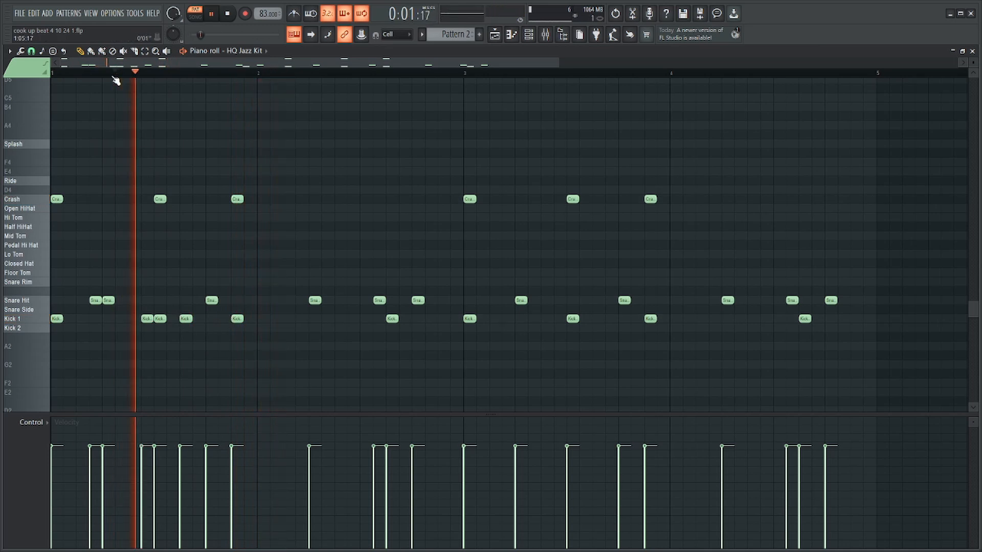
Replace the notes in bars 3 and 4 with a copy of the edited bars 1 and 2.
scroll(384, 169, down, 2)
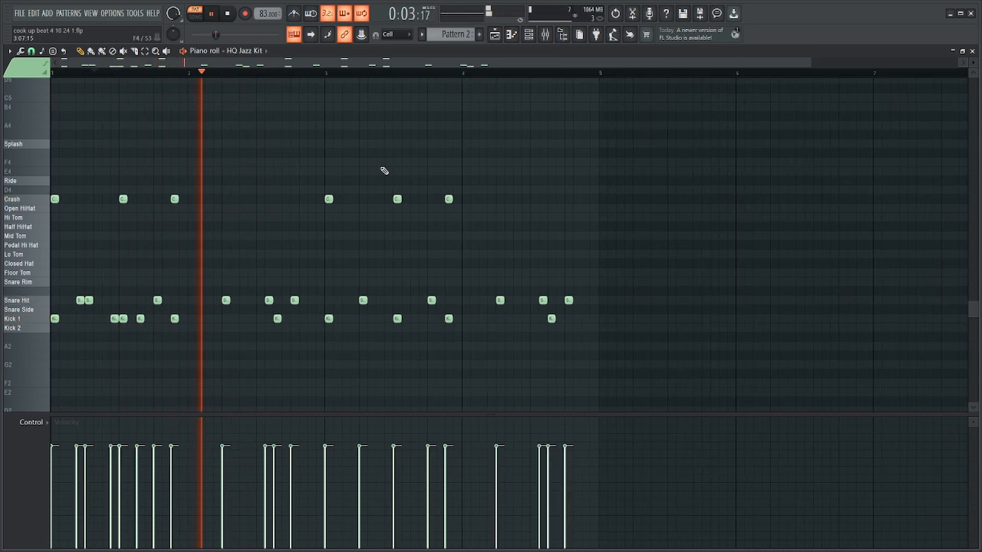
key(space)
drag(649, 157, 329, 320)
key(Delete)
key(ctrl+b)
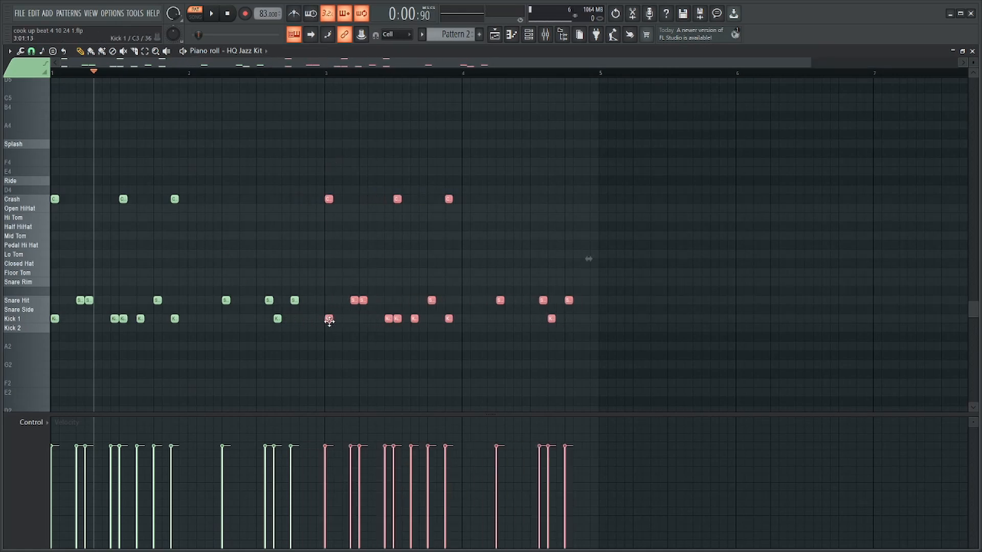
key(ctrl+d)
Add Open HiHat notes on steps 1 and 5 of bar 1 and play the pattern.
scroll(339, 274, up, 2)
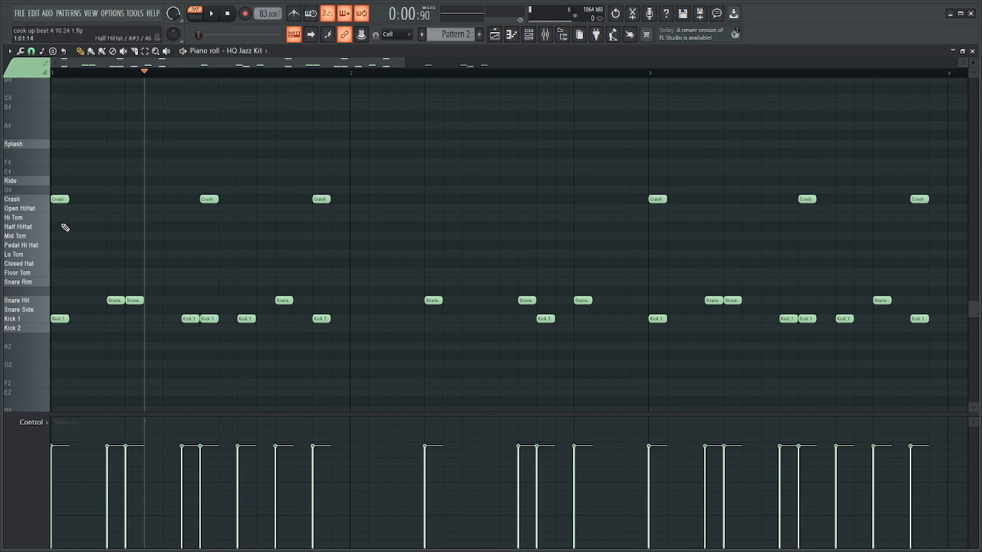
click(56, 211)
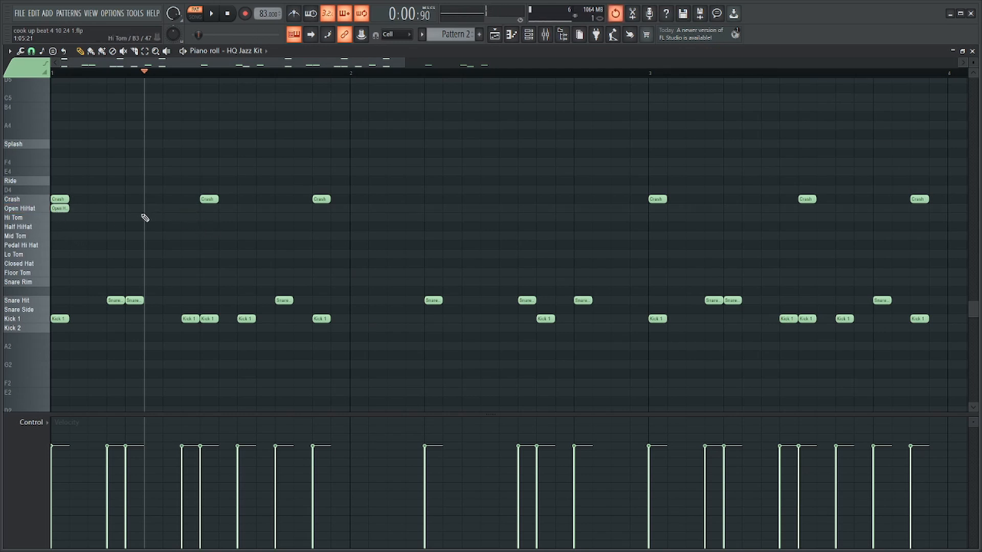
click(136, 209)
click(76, 76)
key(space)
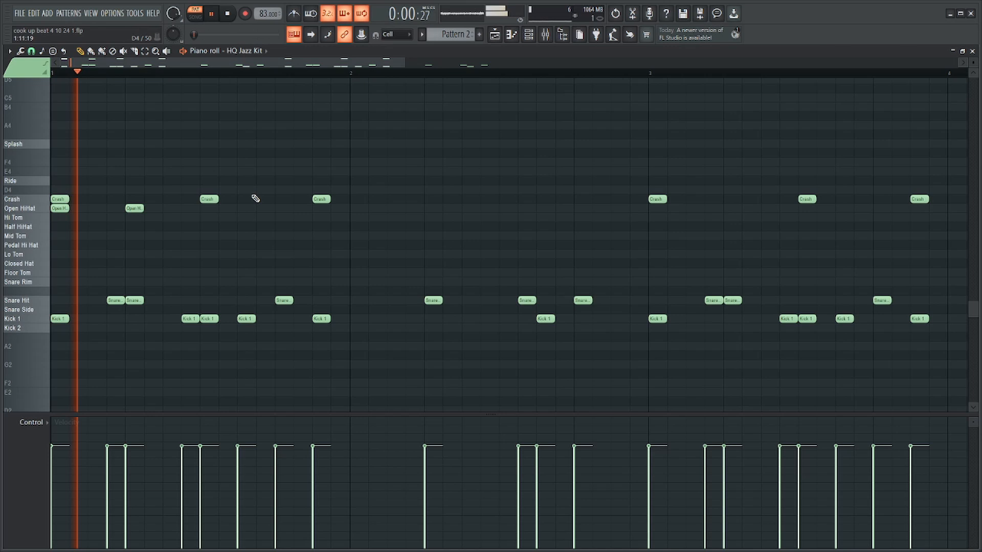
Add Open HiHat notes on steps 9 and 15 of bar 1, and a Pedal Hi Hat on step 13.
click(209, 217)
key(space)
drag(210, 217, 209, 208)
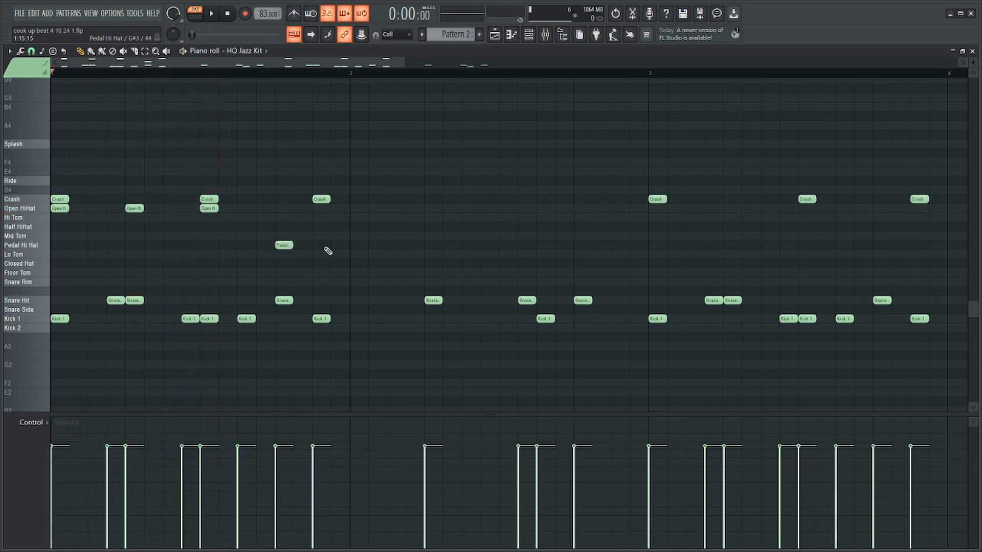
click(323, 217)
drag(322, 217, 322, 208)
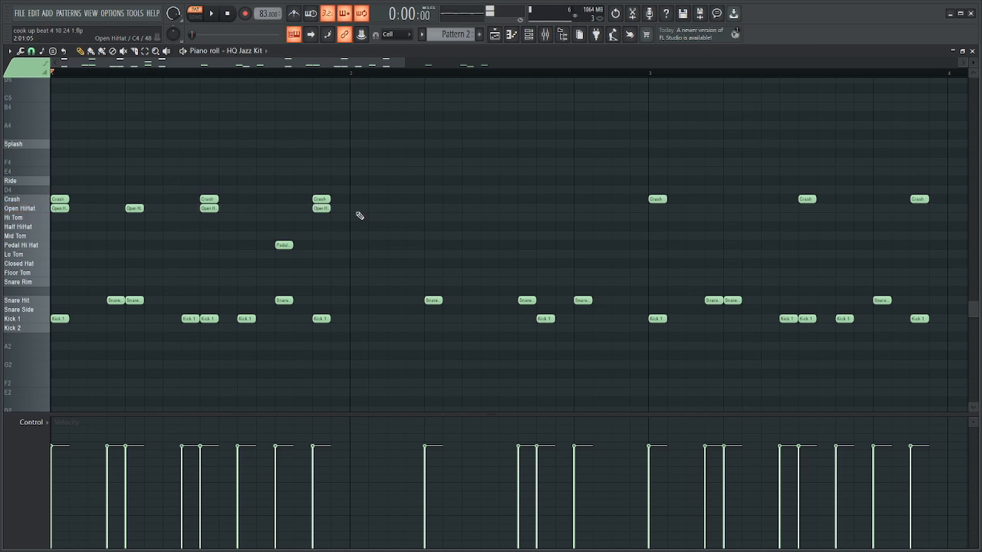
Fill every step from step 5 through step 16 of bar 2 with Closed Hat notes.
click(457, 264)
click(470, 264)
click(484, 264)
drag(464, 251, 424, 273)
key(ctrl+b)
key(ctrl+b)
scroll(427, 270, down, 2)
key(ctrl+b)
key(Delete)
Lower the Closed Hat velocity on steps 6 and 8 of bar 2, repeat the four-note group through step 16, and play it.
key(space)
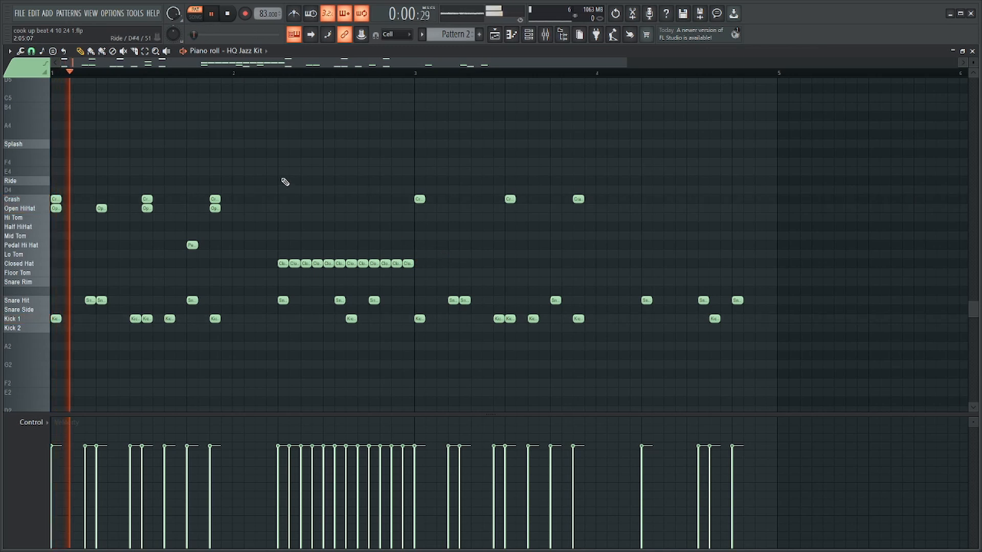
drag(300, 252, 295, 276)
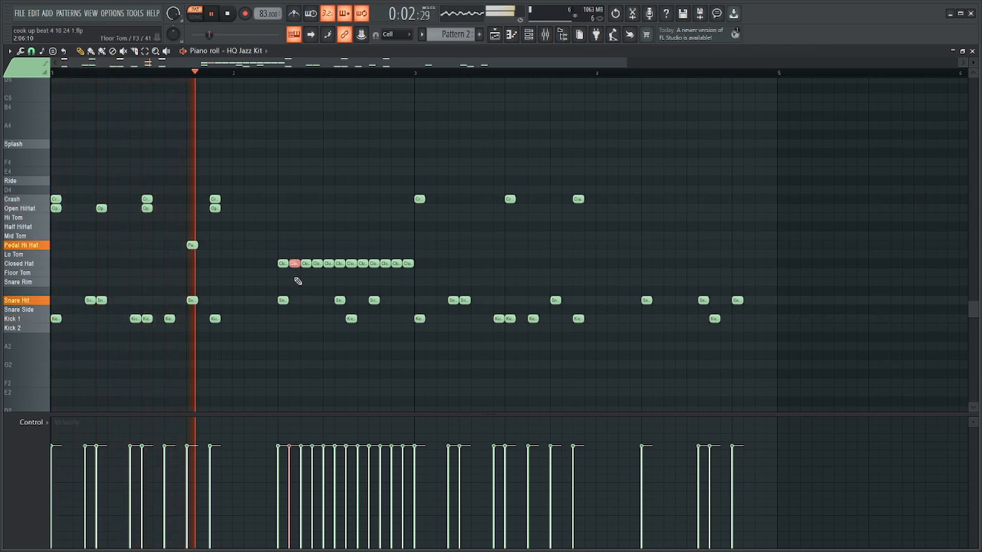
drag(425, 251, 279, 276)
key(space)
key(Delete)
key(ctrl+b)
key(ctrl+b)
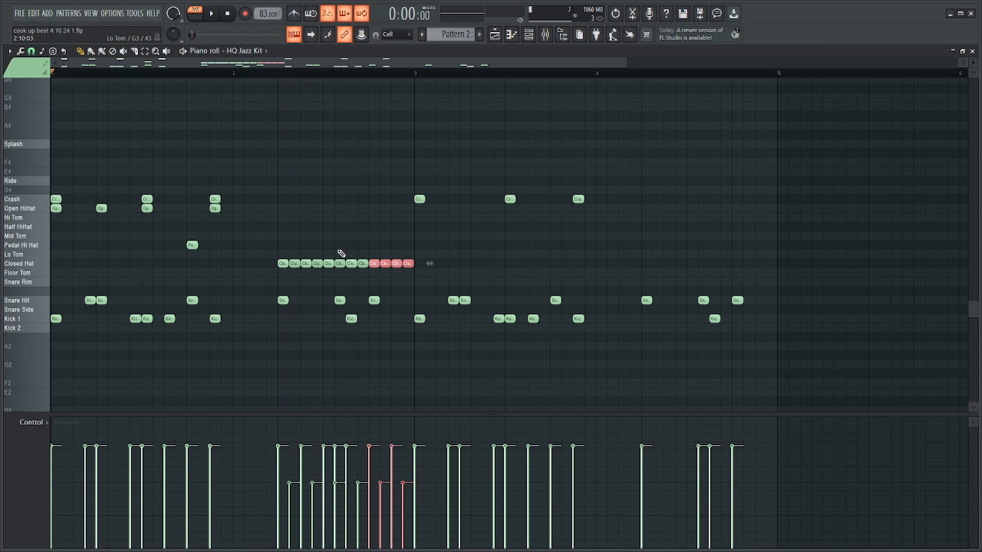
click(266, 75)
key(space)
ctrl+click(434, 227)
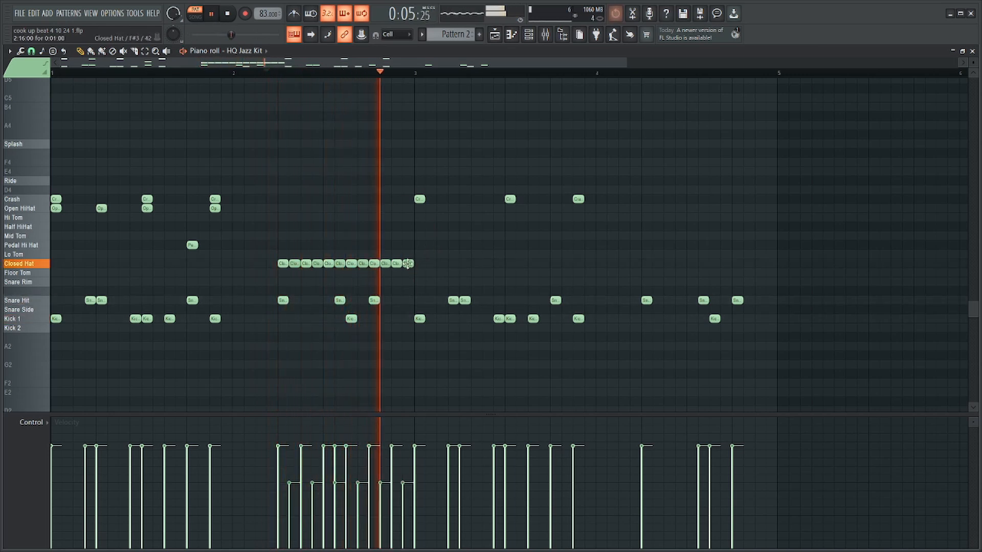
scroll(397, 244, down, 2)
key(space)
Copy the Open HiHat and Pedal Hi Hat notes of bar 1 into bar 3 and play the pattern.
scroll(321, 247, up, 3)
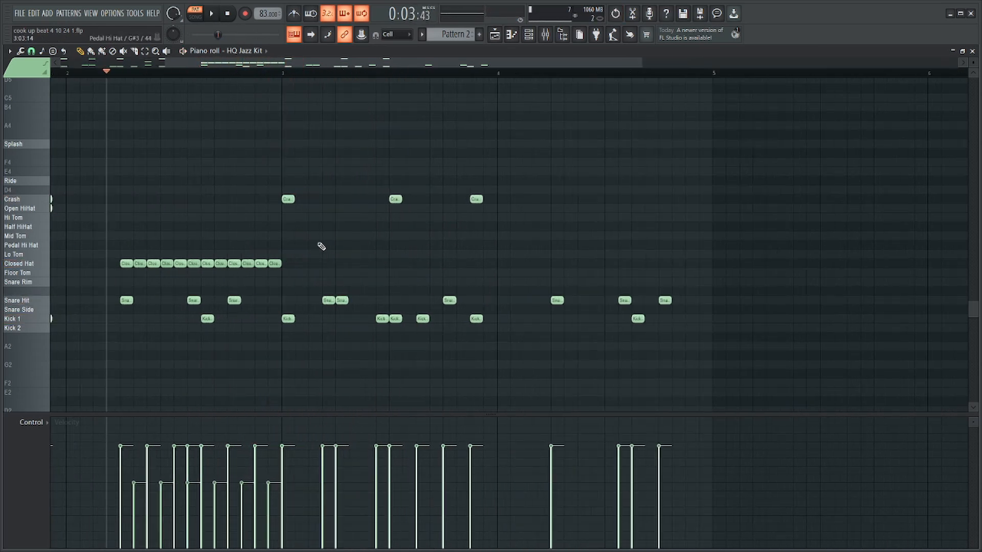
scroll(278, 133, down, 3)
drag(173, 202, 33, 212)
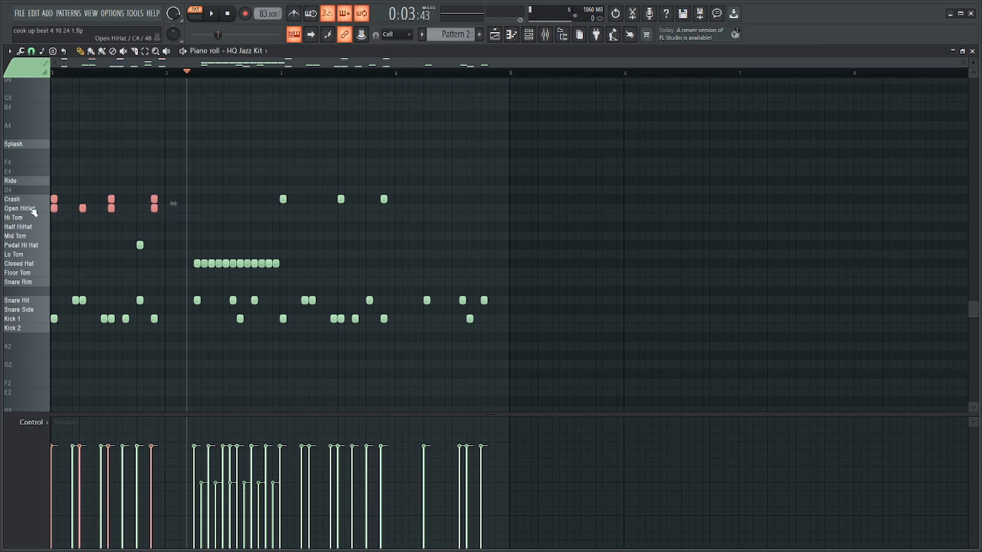
drag(131, 208, 17, 218)
drag(167, 205, 72, 256)
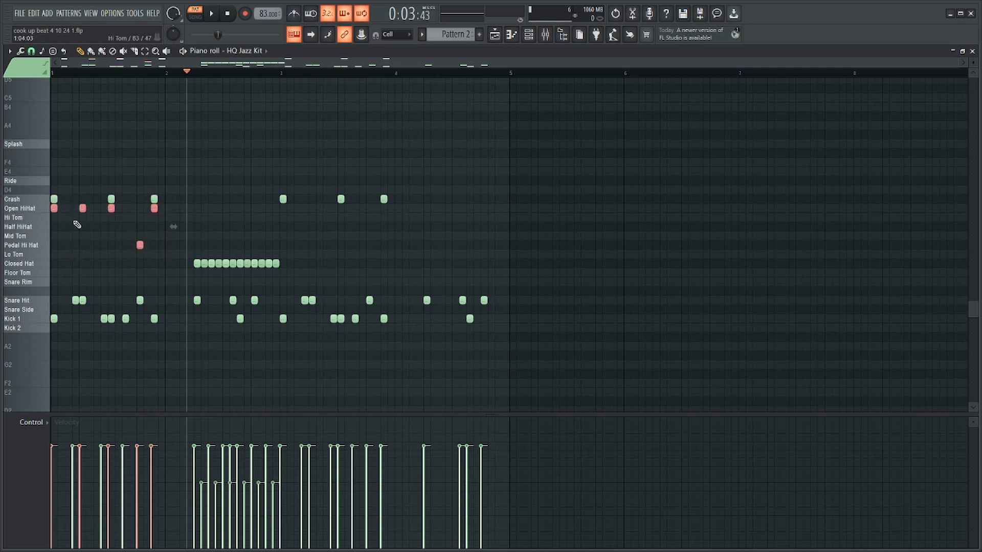
key(ctrl+b)
key(space)
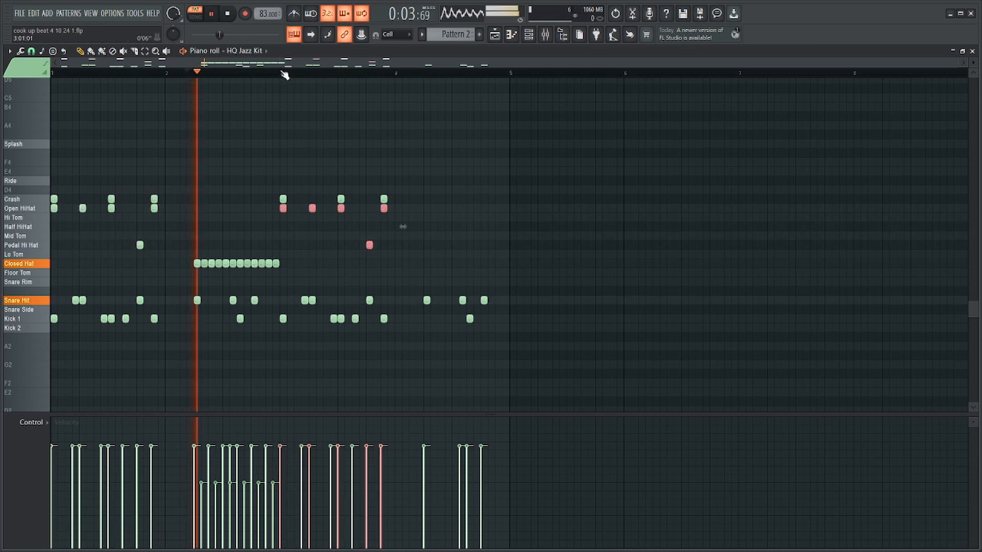
Put a Snare Hit on step 4 of bar 3 and try an extra Snare Hit on step 9.
scroll(380, 193, up, 3)
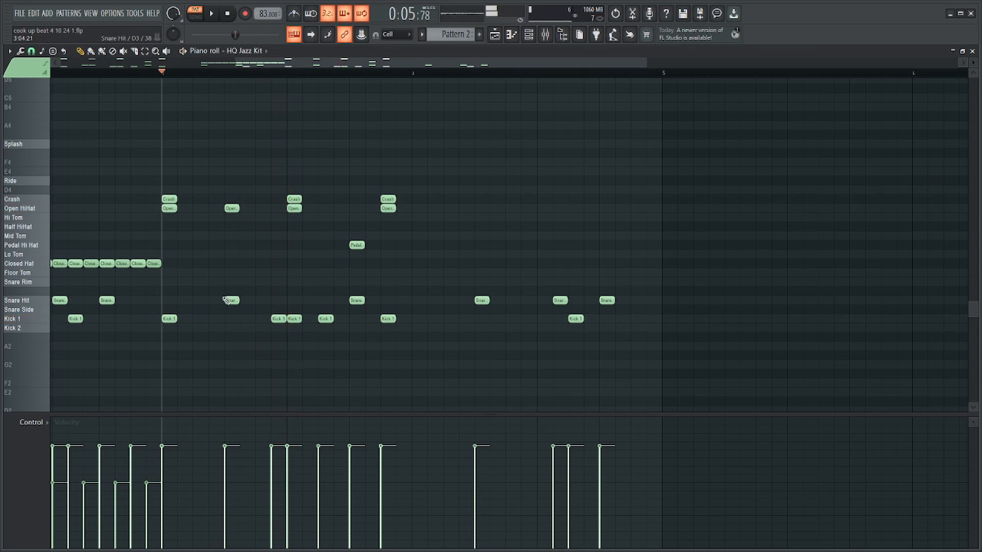
key(space)
click(212, 300)
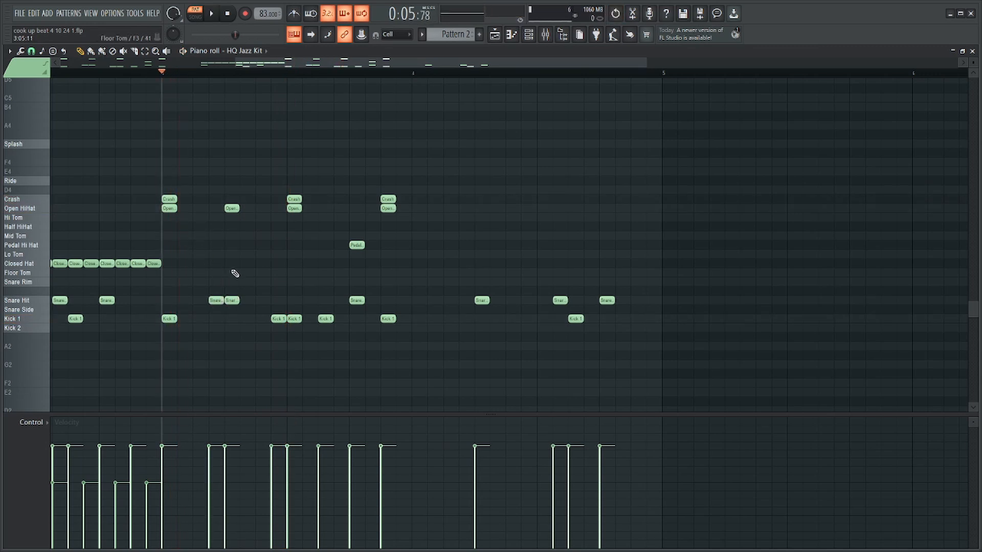
scroll(401, 281, down, 2)
scroll(401, 280, up, 3)
click(459, 301)
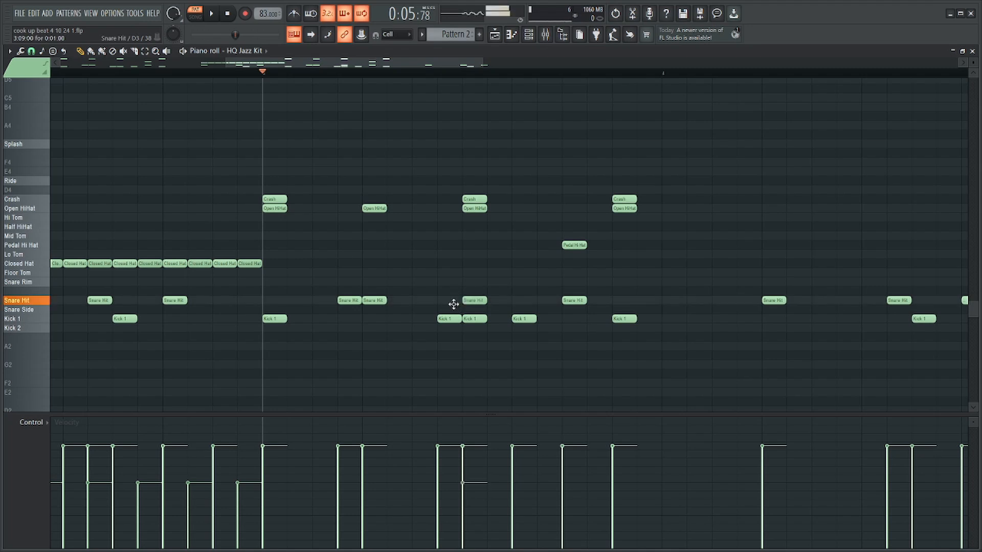
key(ctrl+z)
Move the Snare Hit on step 4 of bar 3 to Snare Rim and add Snare Rim notes on steps 2 and 7.
drag(355, 298, 353, 281)
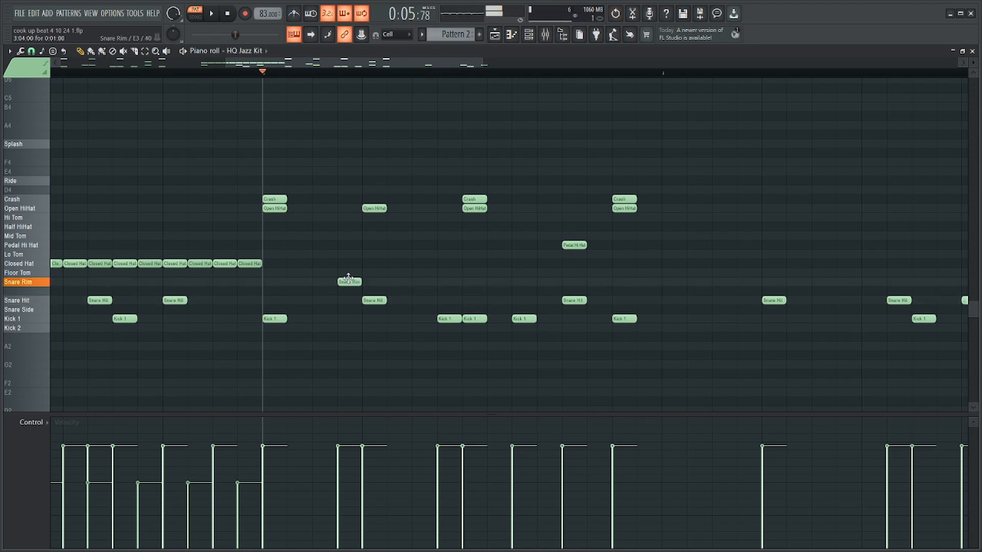
click(297, 282)
key(space)
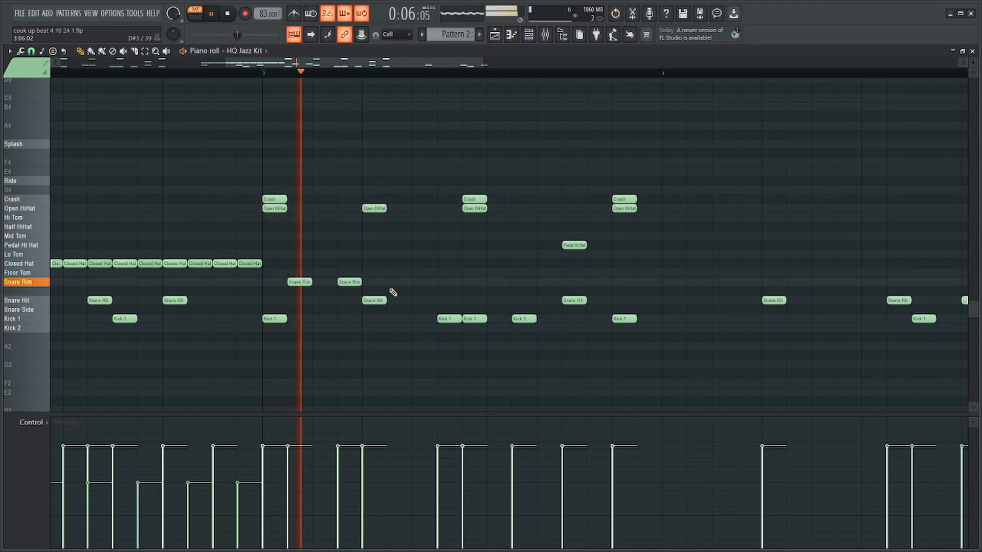
click(424, 282)
key(space)
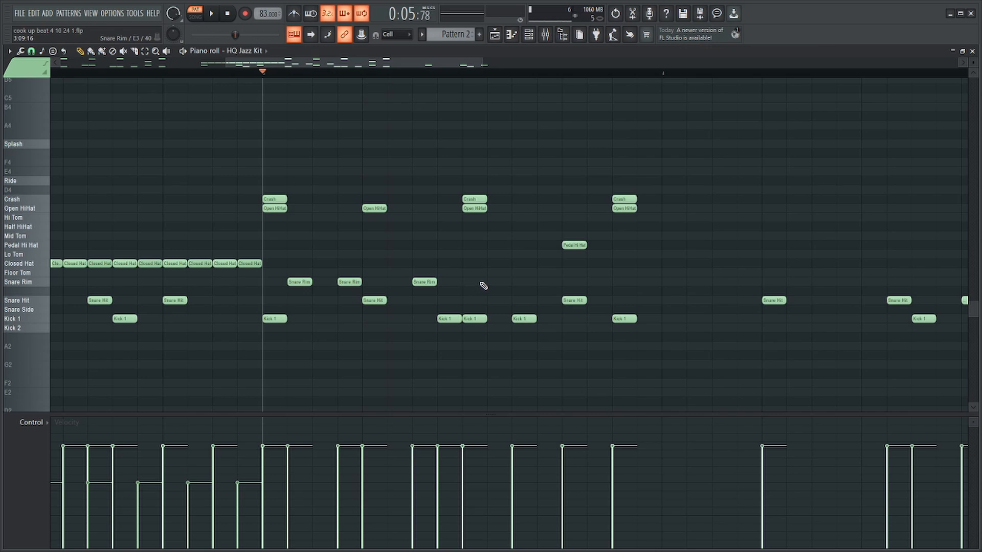
Add Snare Rim notes on steps 10 and 12 of bar 3 and play the bar.
click(499, 282)
click(548, 281)
key(space)
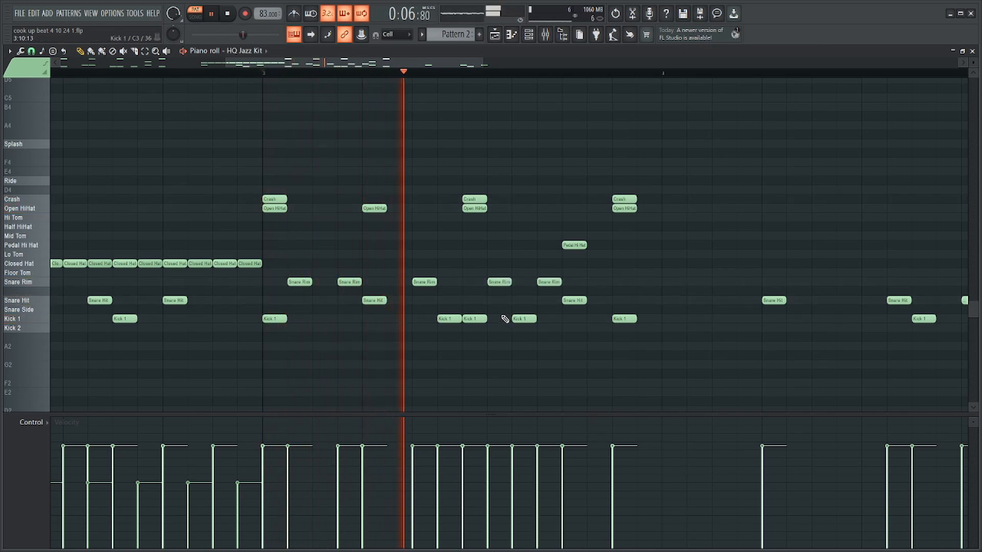
key(space)
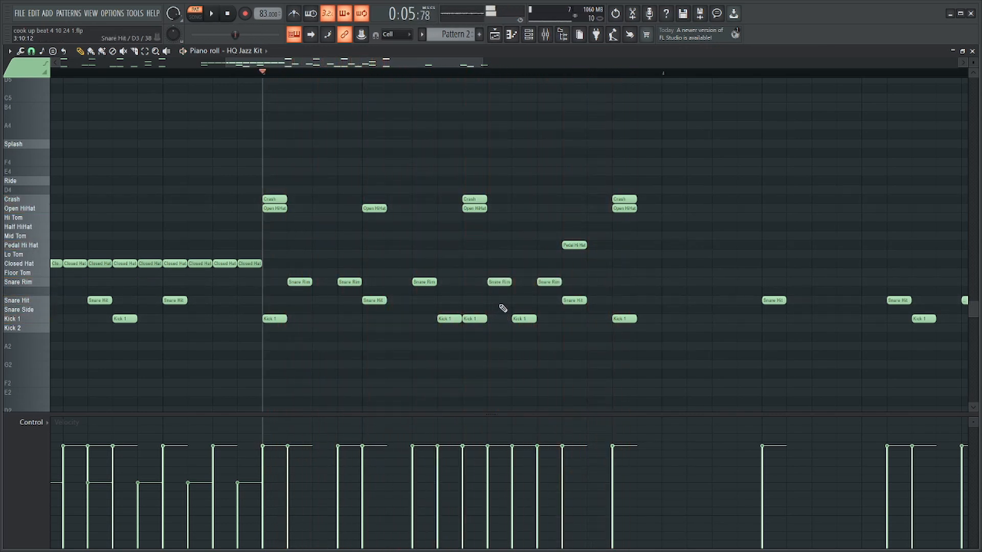
drag(496, 283, 470, 284)
key(ctrl+z)
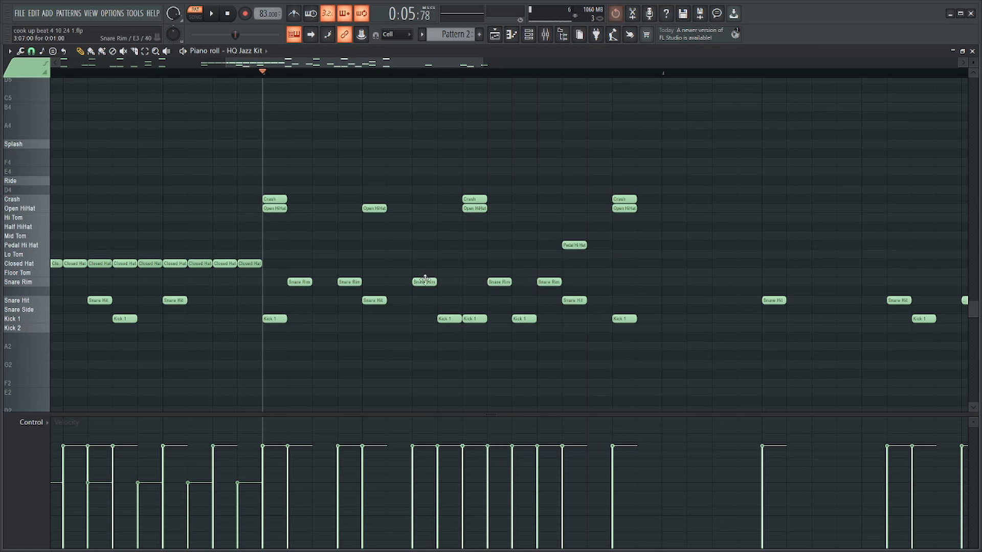
Delete the Kick 1 notes on steps 8 and 9 and the Snare Rim on step 12 of bar 3.
right_click(452, 318)
right_click(474, 318)
key(space)
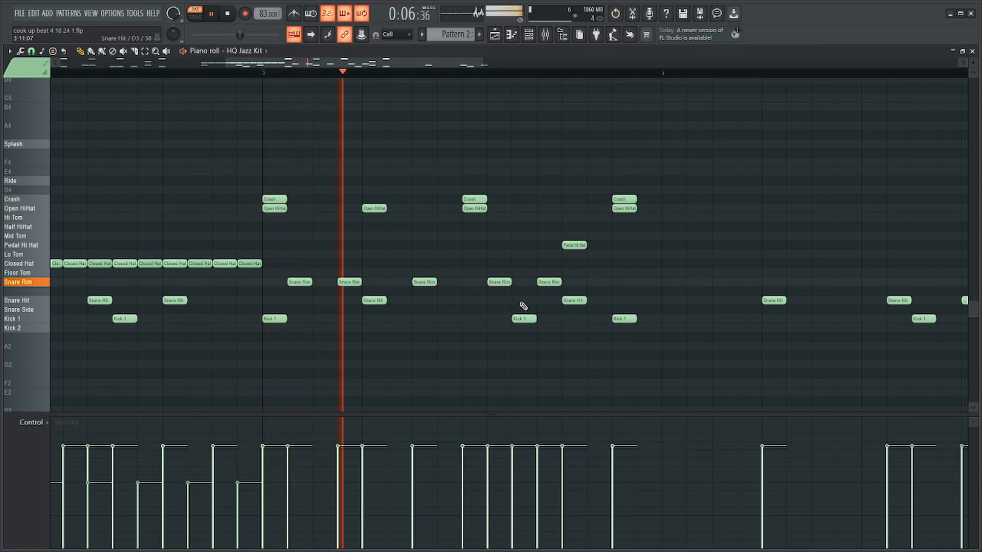
right_click(545, 282)
key(space)
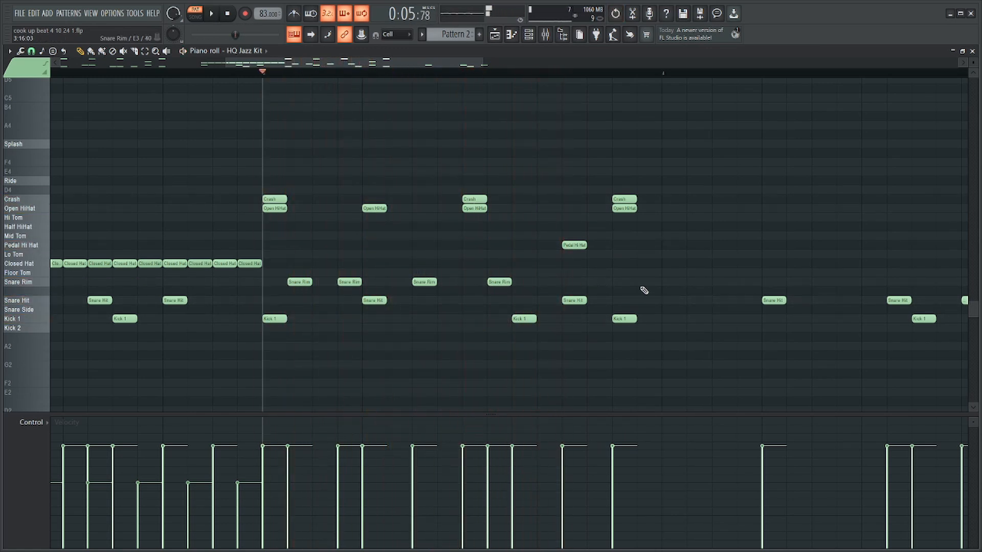
Move the Snare Rim notes of bar 3 to Mid Tom and shift the one on step 7 to step 8.
drag(537, 271, 301, 237)
click(328, 237)
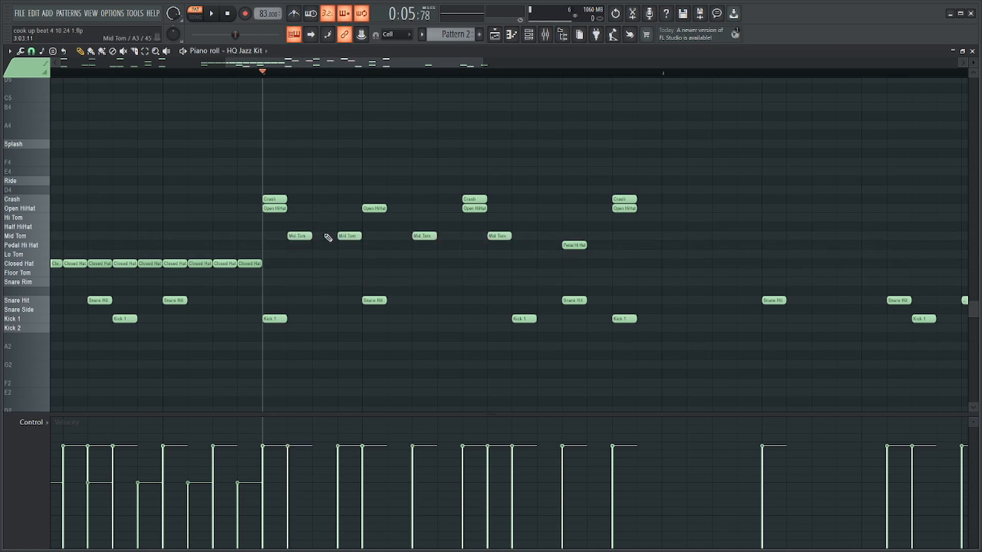
click(348, 235)
key(space)
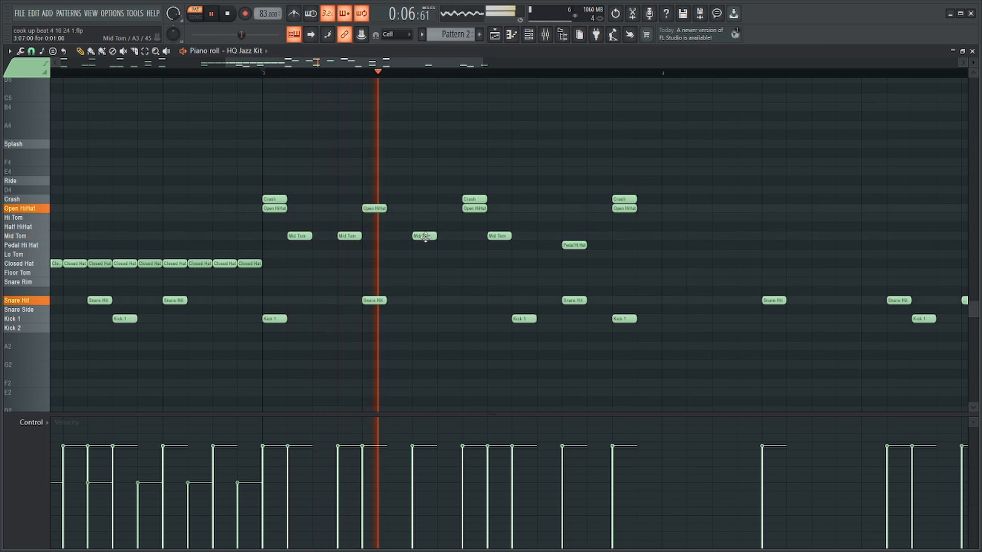
key(space)
key(space)
drag(425, 237, 449, 237)
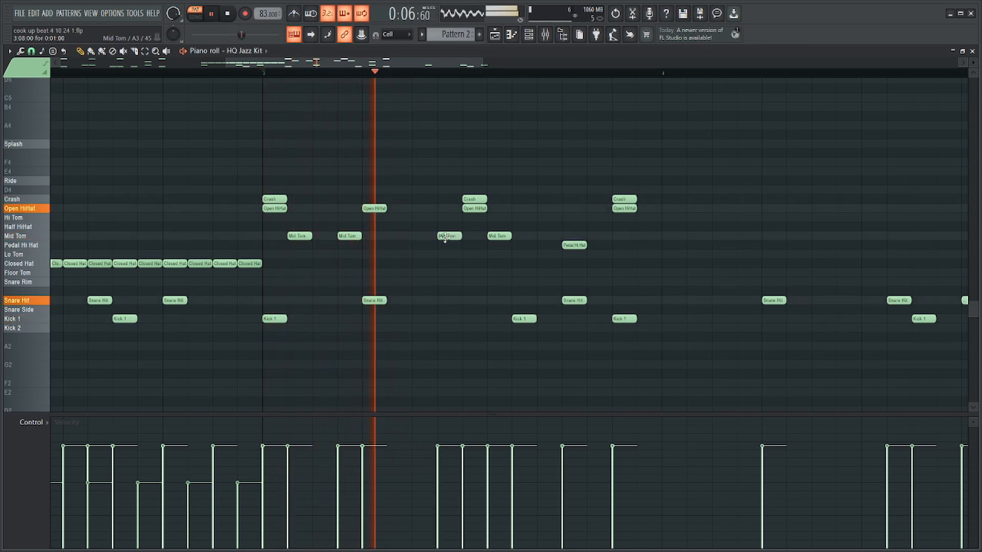
key(space)
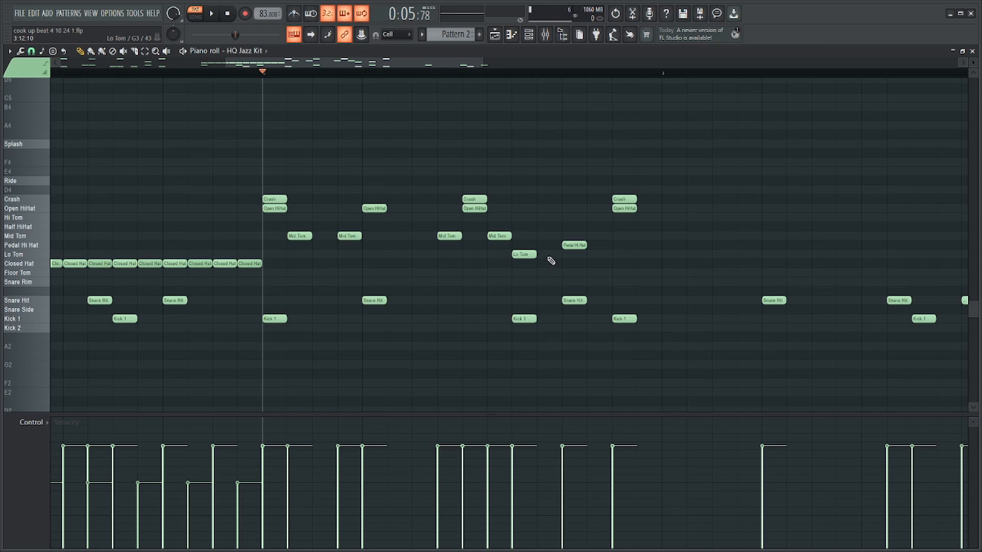
click(549, 256)
right_click(557, 255)
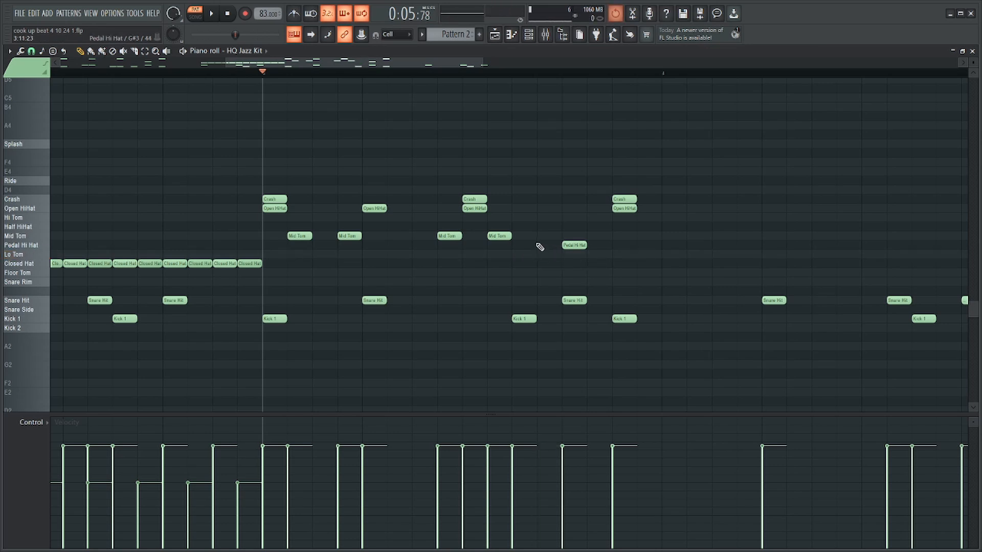
key(space)
right_click(453, 237)
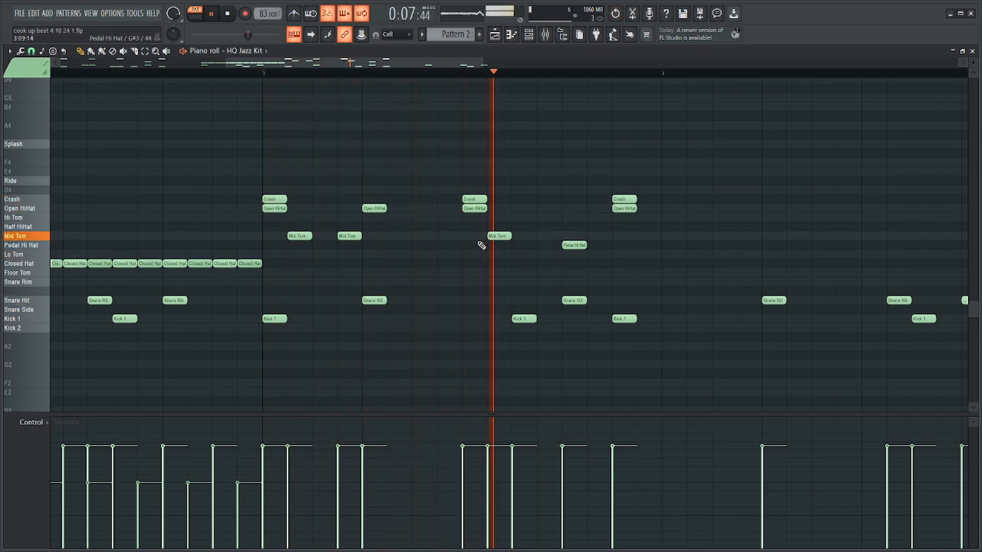
click(453, 236)
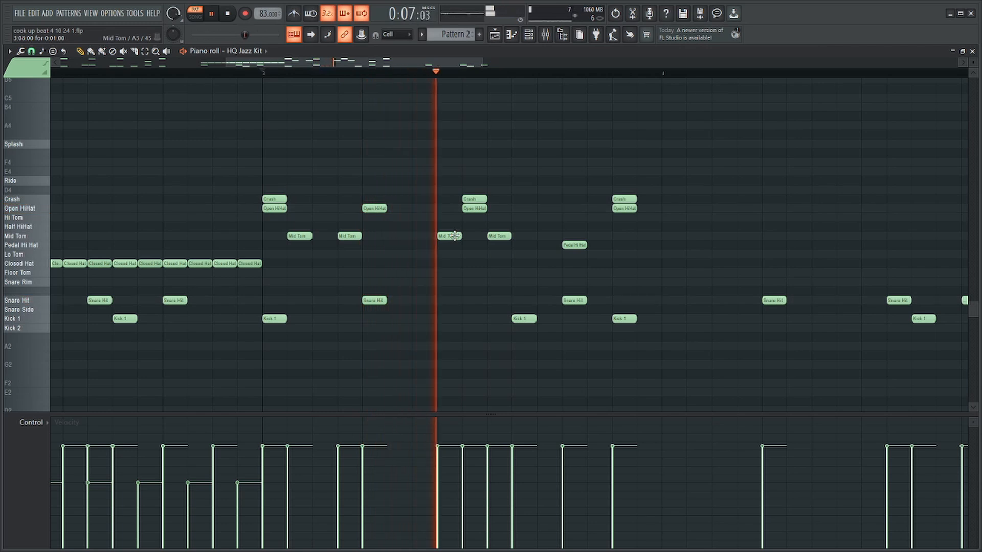
key(space)
Add a Mid Tom on step 12, Lo Toms on steps 13 and 14, and a Floor Tom on step 15 of bar 3.
click(539, 236)
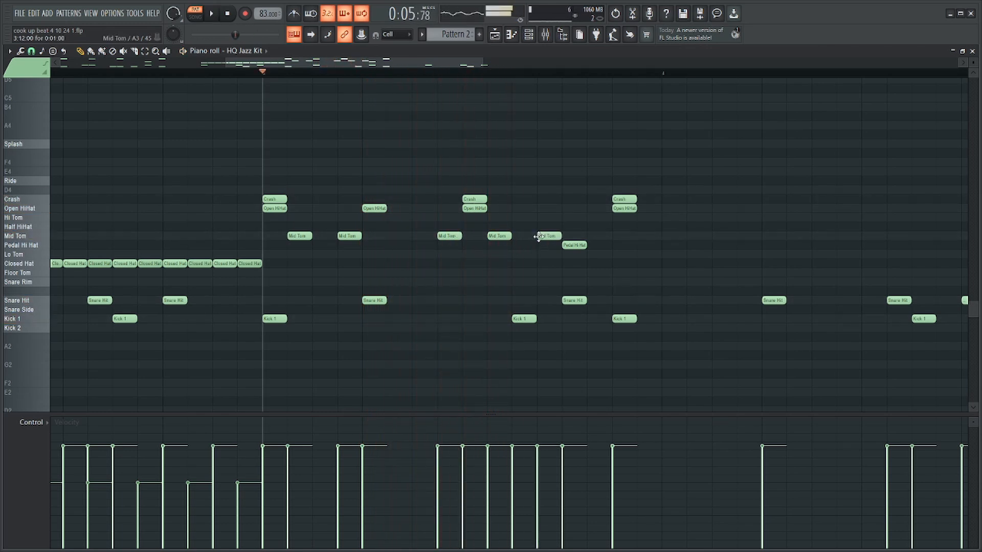
click(594, 254)
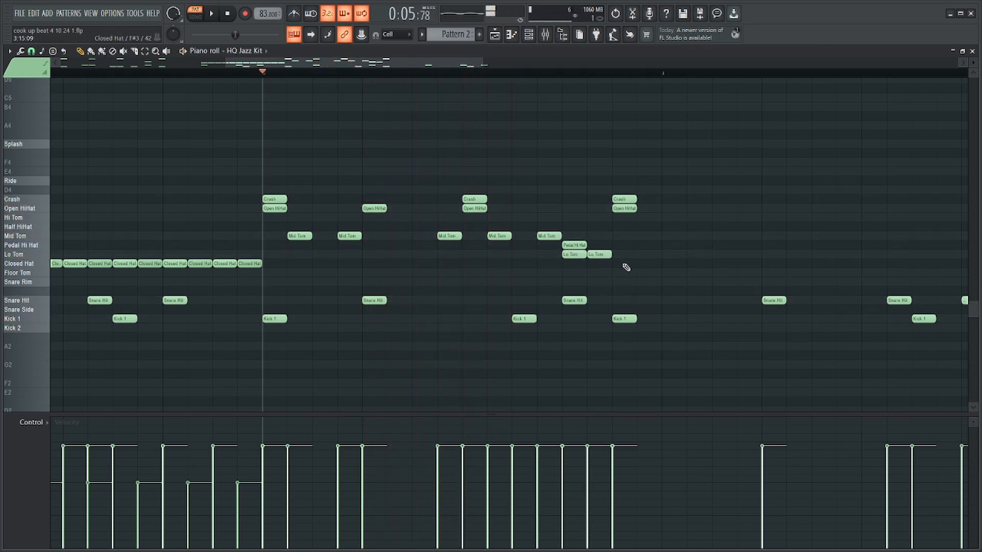
click(617, 273)
Play the tom fill in bar 3, and play again from step 13 of bar 3 through bar 4.
key(space)
scroll(642, 265, down, 3)
scroll(572, 249, up, 3)
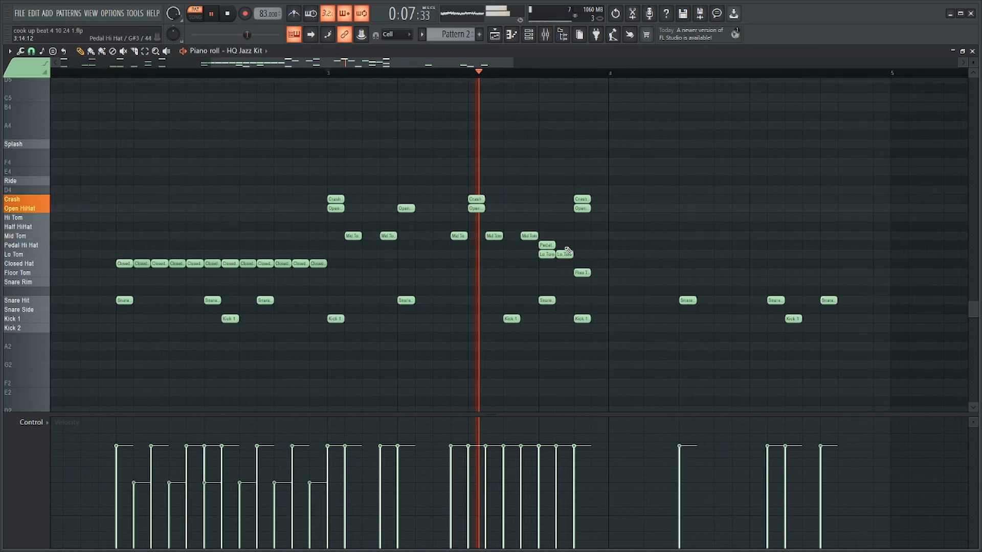
scroll(670, 238, down, 4)
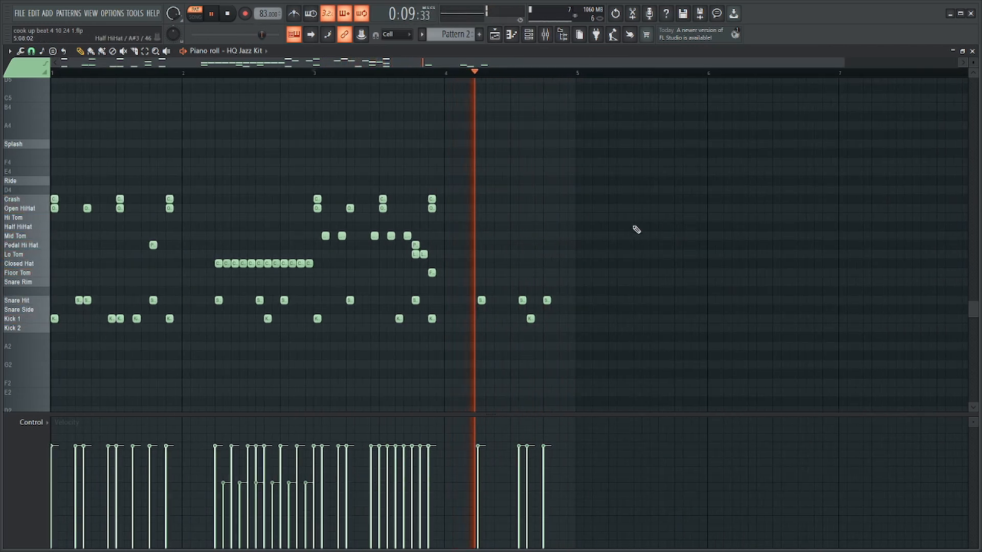
scroll(593, 231, up, 3)
key(space)
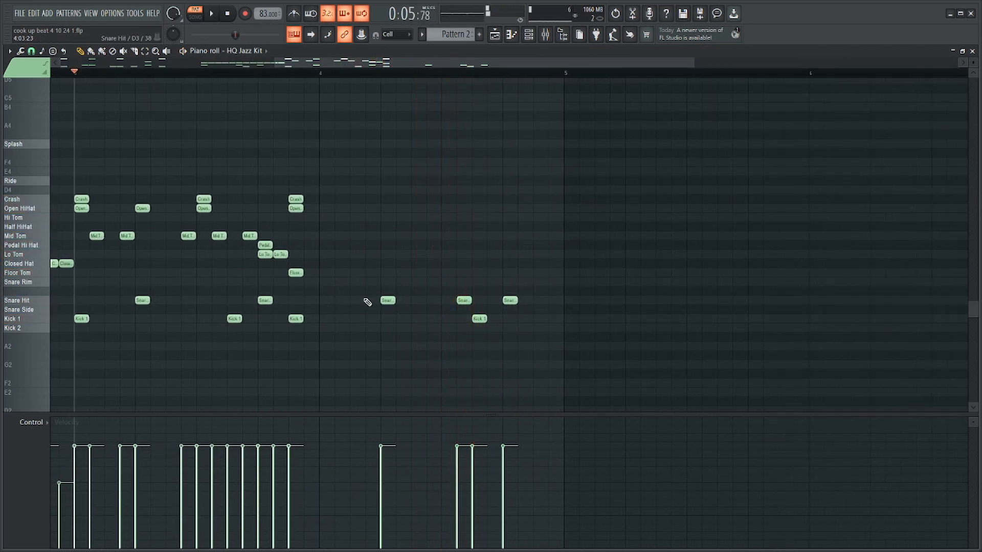
click(291, 316)
click(258, 75)
key(space)
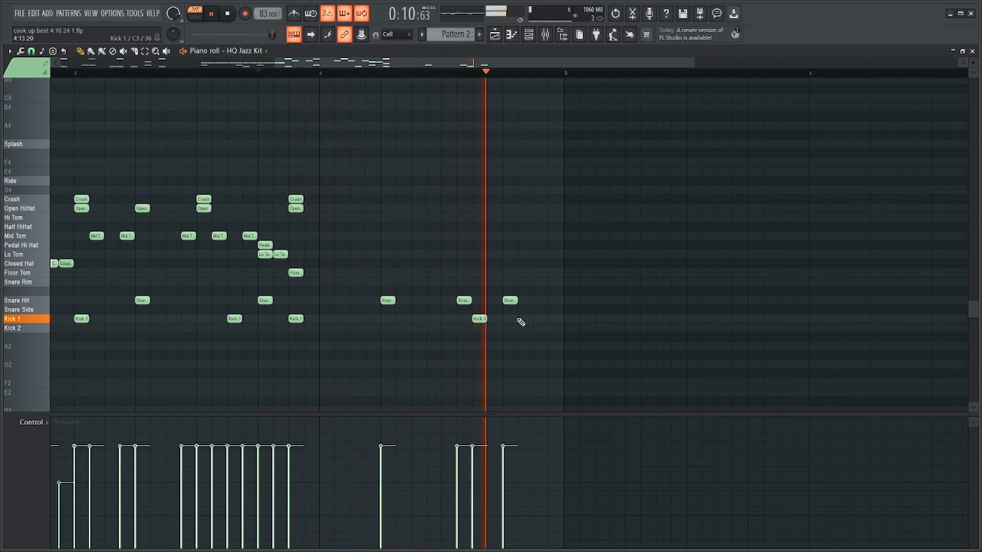
key(space)
Add Lo Tom notes on steps 14 and 15 and a Floor Tom on step 16 of bar 4, and play the ending.
click(522, 255)
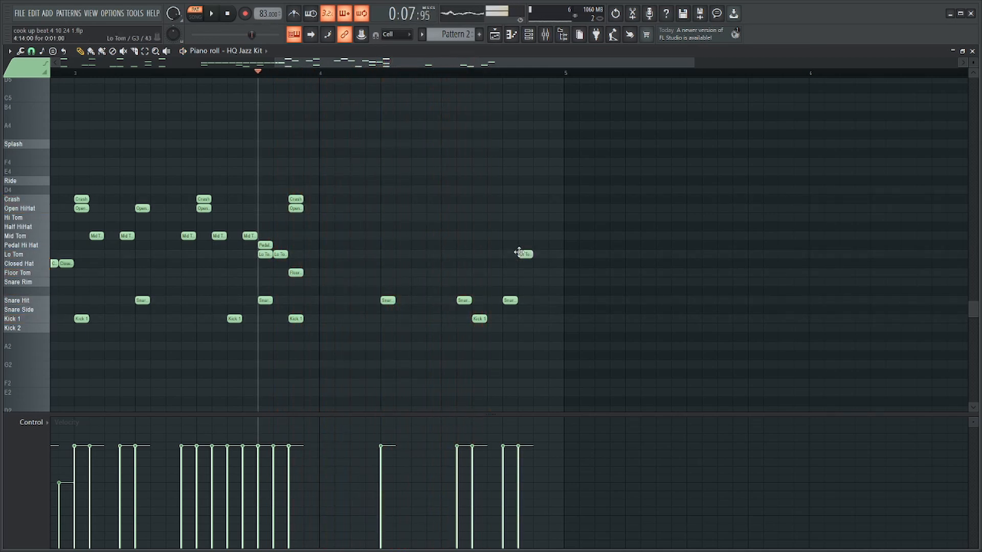
click(538, 273)
click(551, 273)
drag(538, 273, 540, 253)
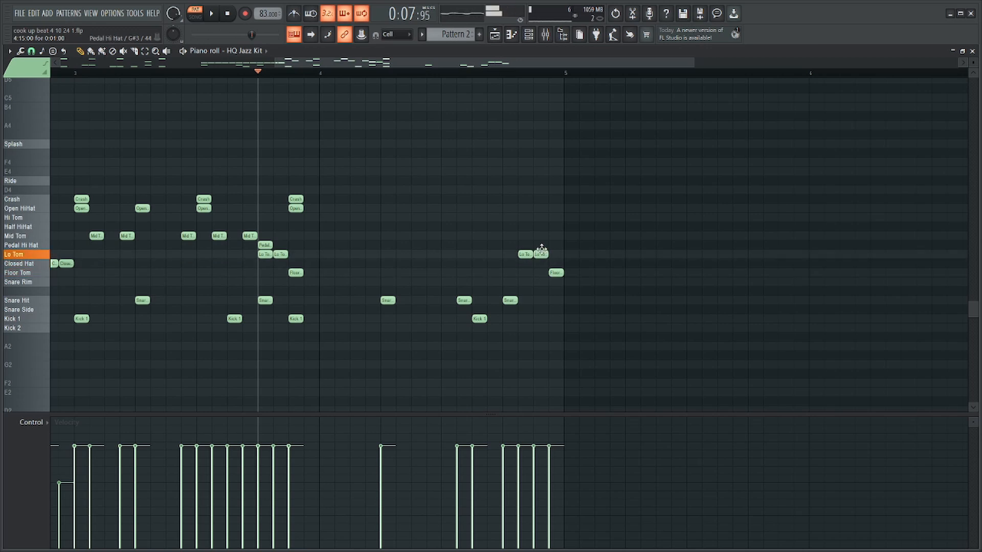
click(443, 73)
key(space)
scroll(624, 156, down, 3)
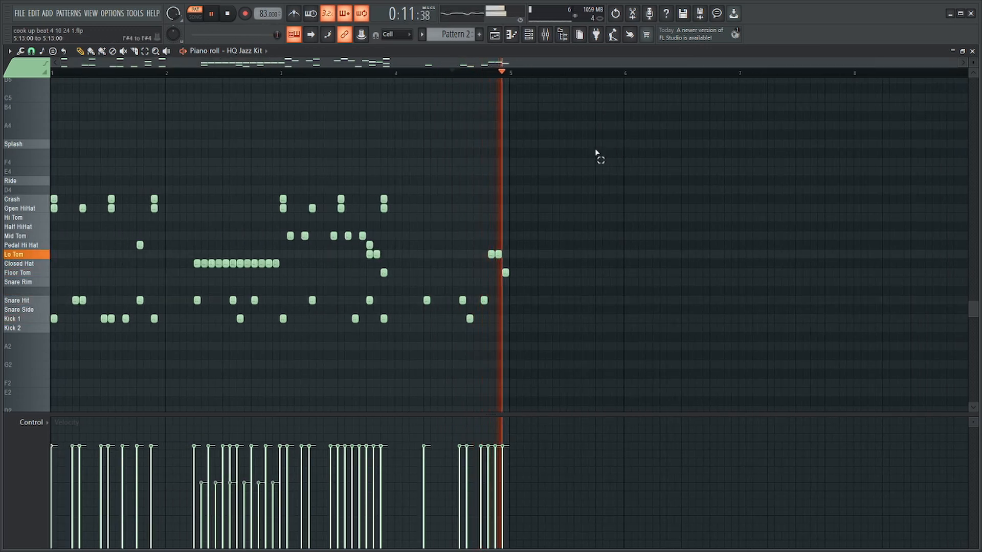
Stop playback, leave the drum kit's piano roll and open the piano roll of the Find Chords channel.
key(space)
key(Escape)
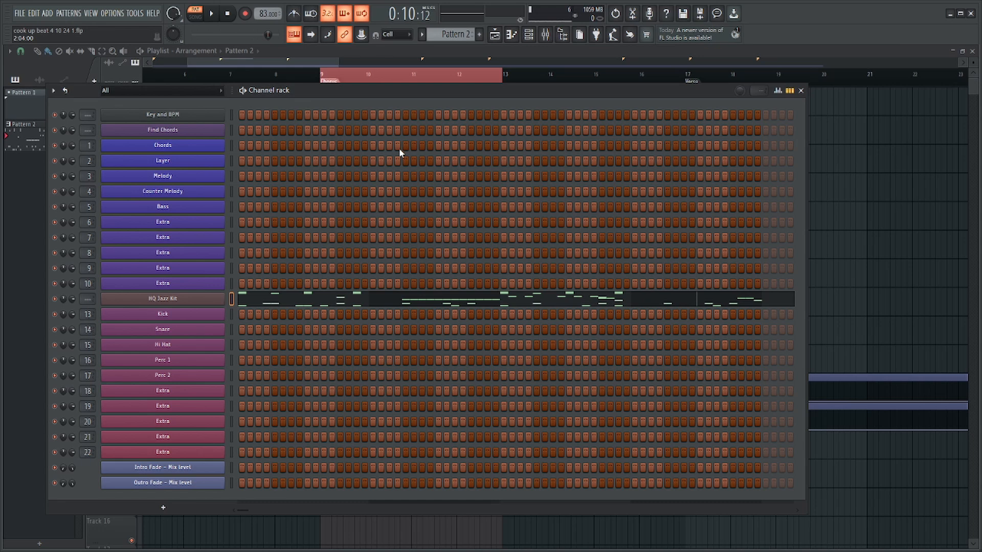
right_click(210, 131)
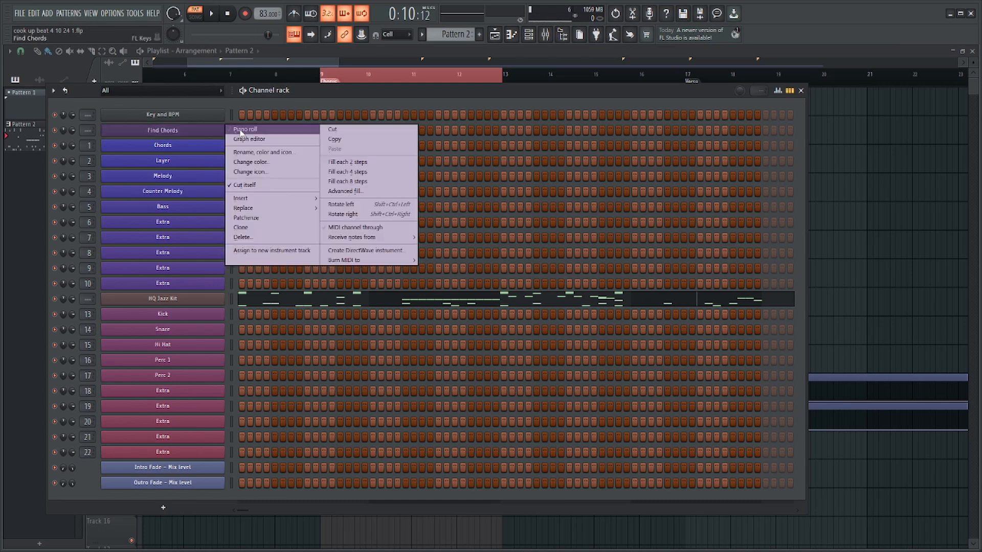
click(215, 131)
click(214, 132)
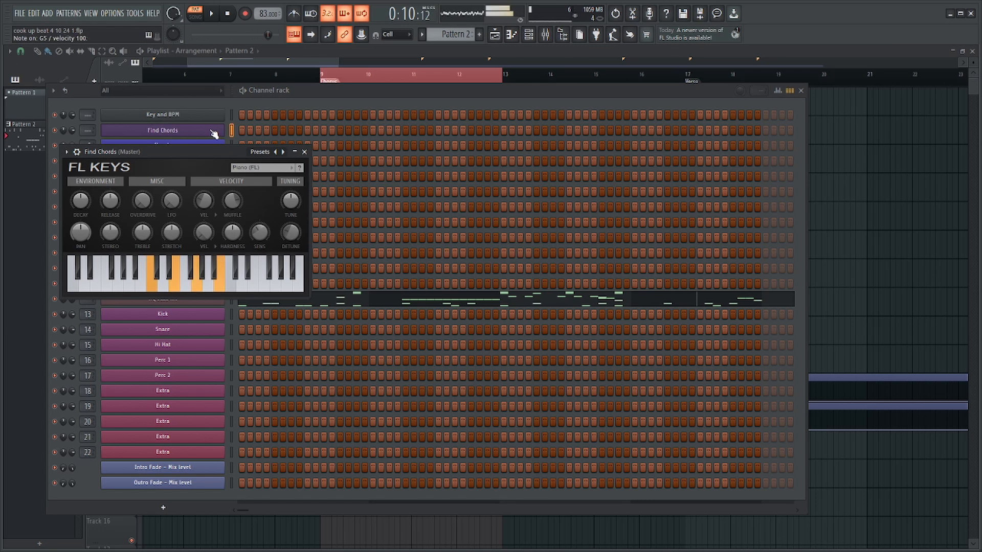
click(212, 132)
right_click(214, 132)
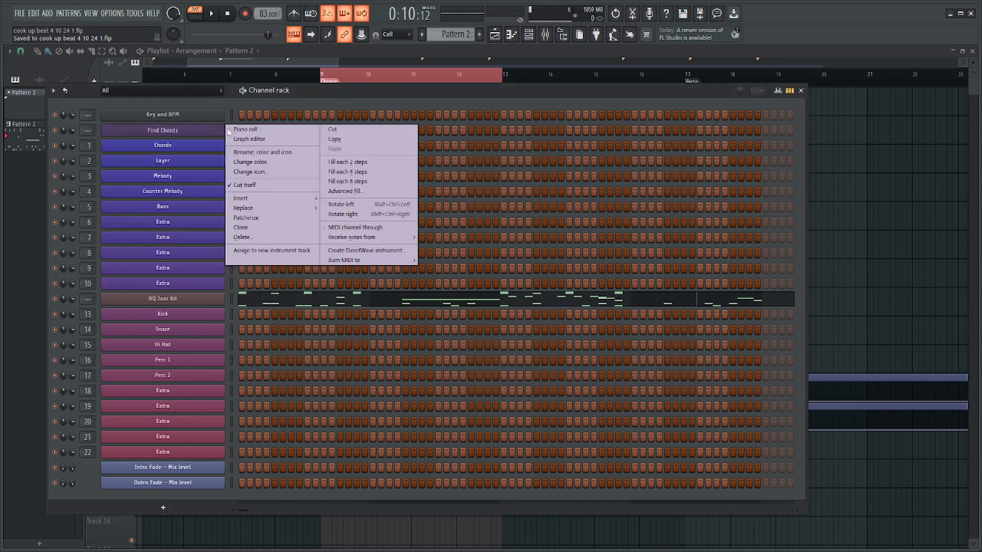
click(232, 129)
drag(71, 74, 5, 106)
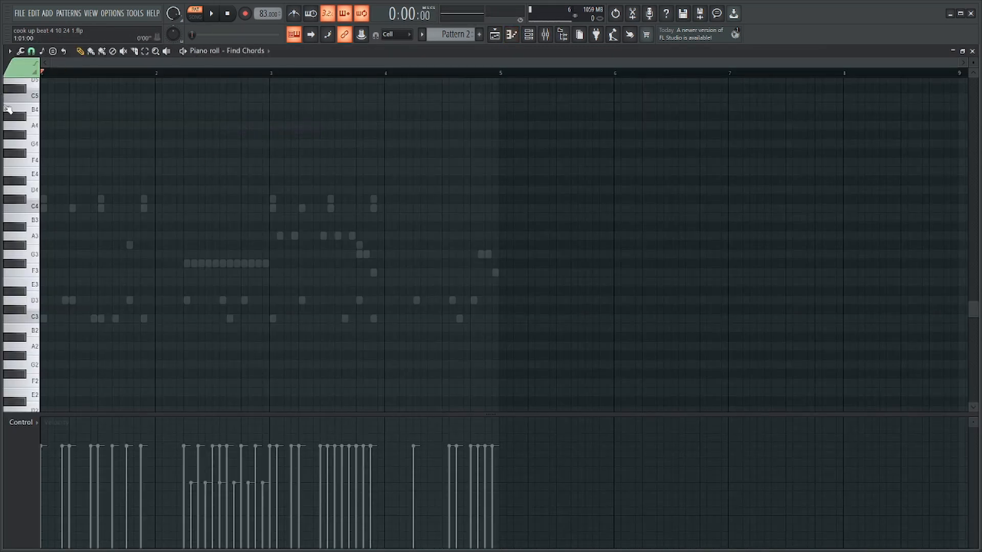
scroll(67, 262, up, 5)
click(77, 319)
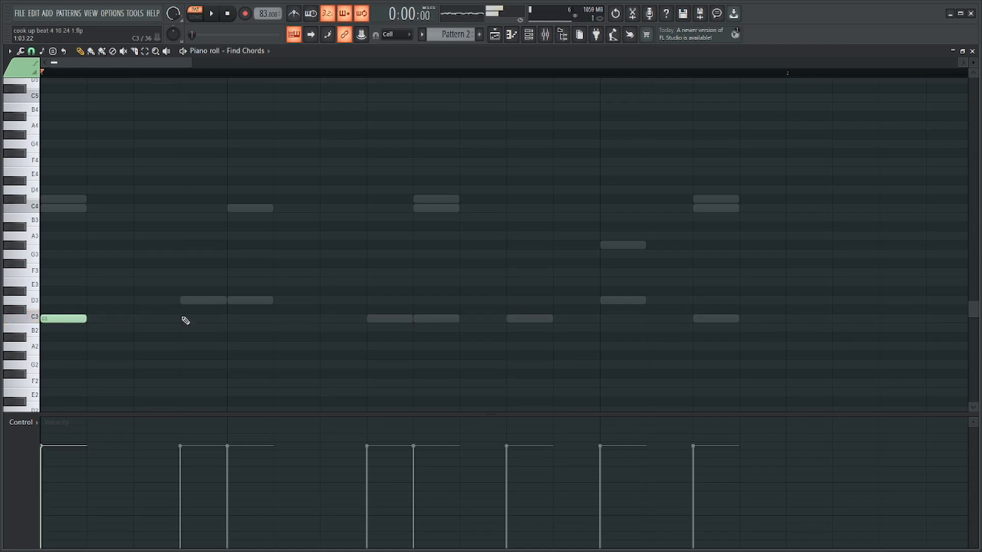
click(389, 319)
scroll(255, 308, down, 4)
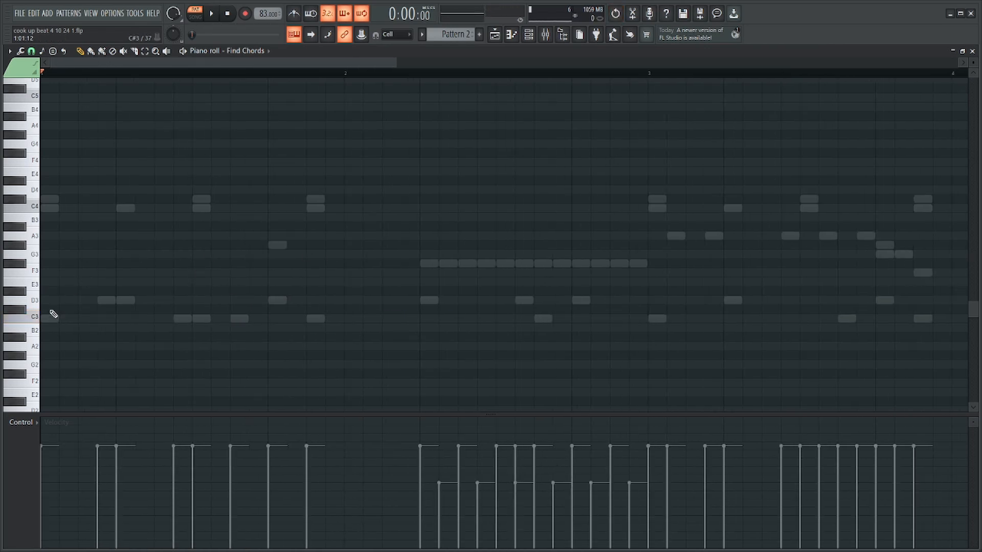
Build an eight-step chord of D4, F4 and A4 at the start of bar 1 and play it.
scroll(53, 266, up, 3)
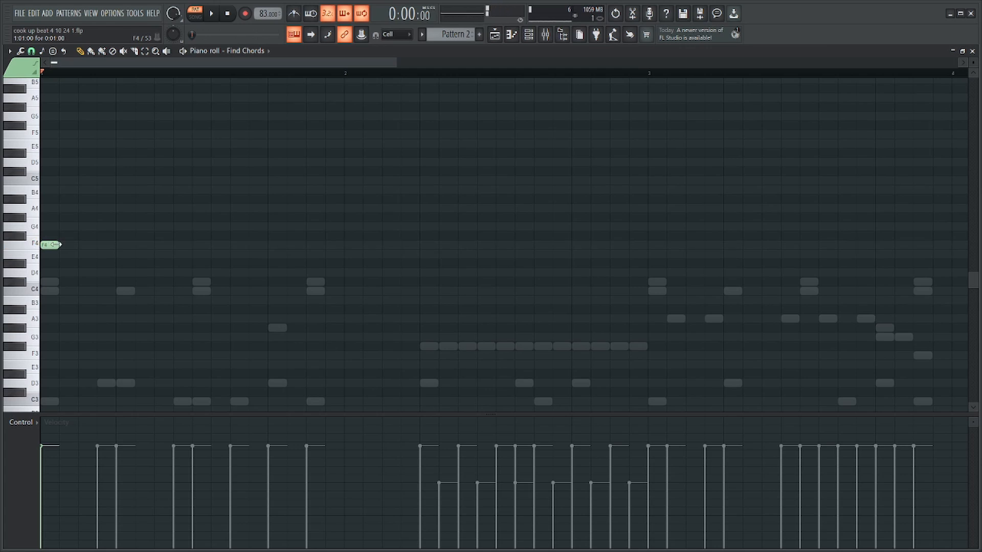
drag(55, 245, 189, 255)
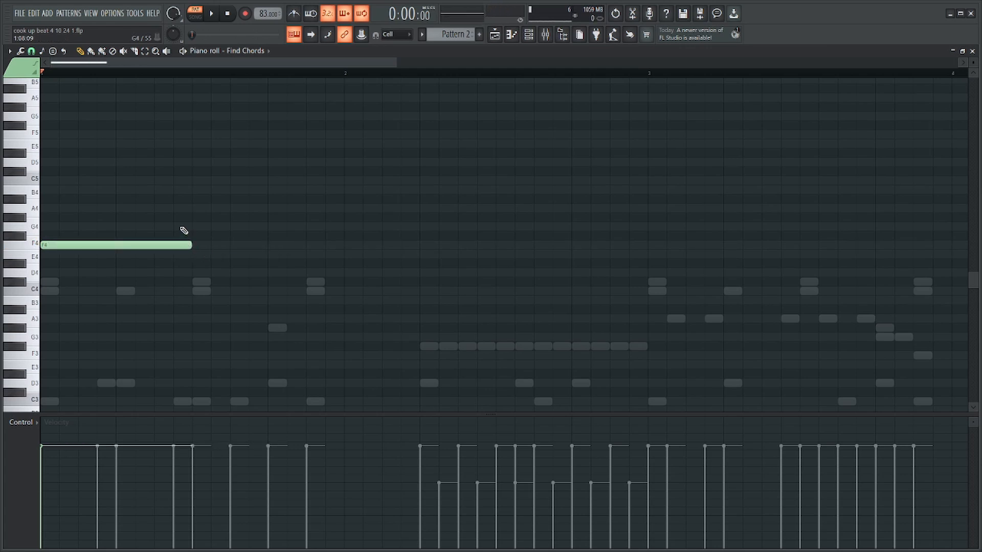
drag(115, 247, 47, 272)
right_click(48, 276)
click(50, 277)
right_click(56, 274)
drag(46, 256, 31, 242)
click(44, 209)
key(space)
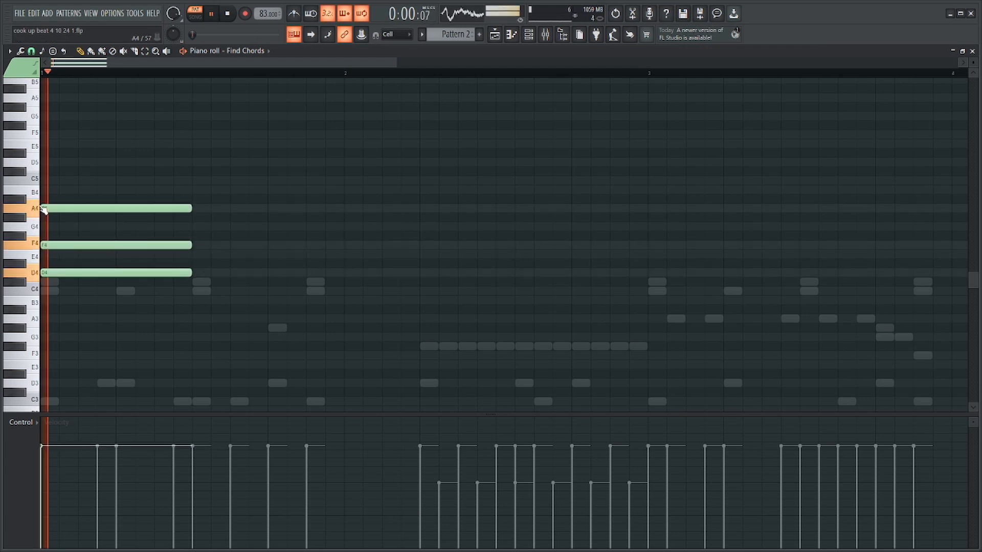
key(space)
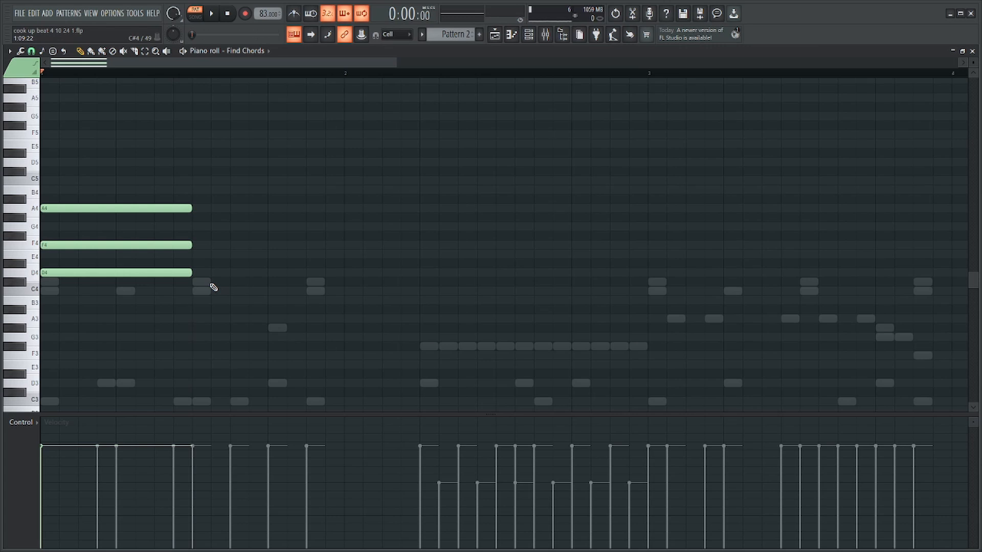
Repeat the chord up to the start of bar 2 and delete the two chords in bar 1.
scroll(143, 241, down, 2)
drag(193, 190, 47, 347)
key(ctrl+b)
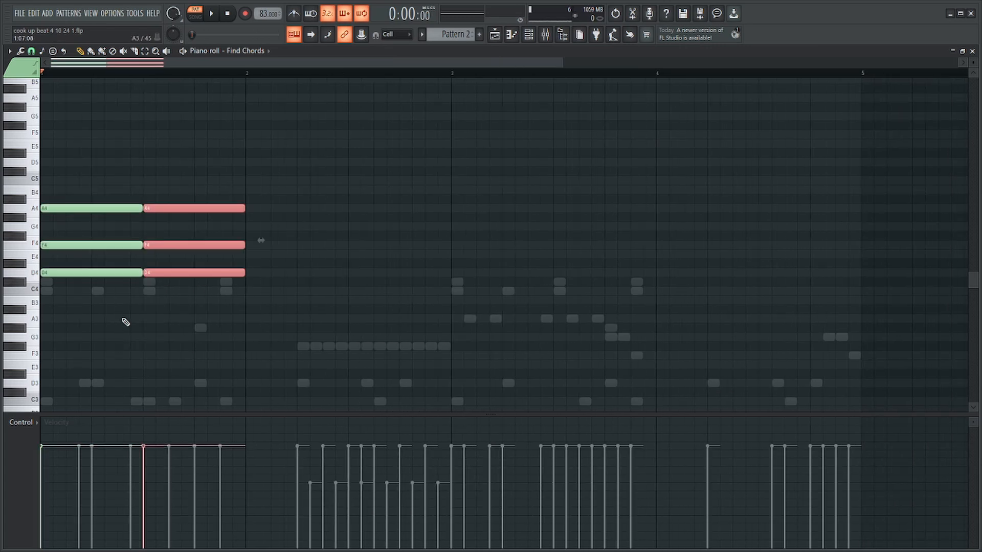
key(ctrl+b)
drag(212, 315, 49, 144)
key(Delete)
Build an eight-step chord of A3, C#4, E4 and G#4 at the start of bar 1.
drag(77, 272, 74, 254)
click(79, 253)
right_click(77, 253)
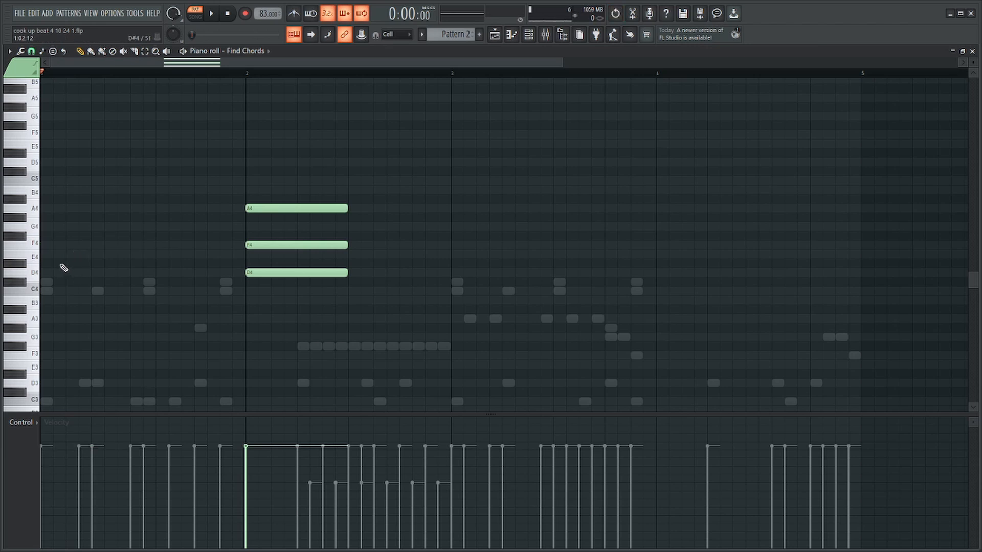
click(54, 319)
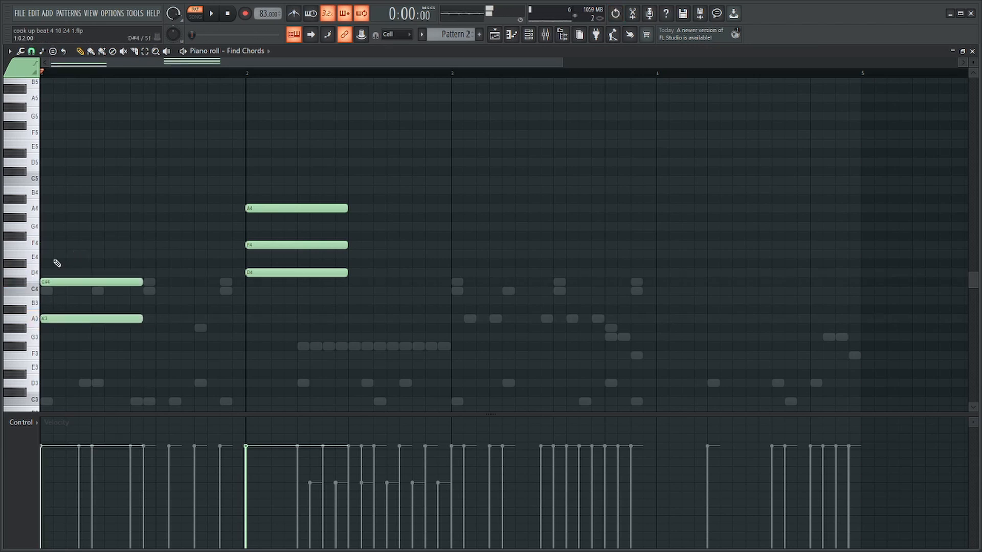
click(48, 254)
drag(59, 227, 59, 218)
Delete the chord in bar 2, raise the bar 1 chord by an octave and play it.
ctrl+drag(336, 177, 330, 350)
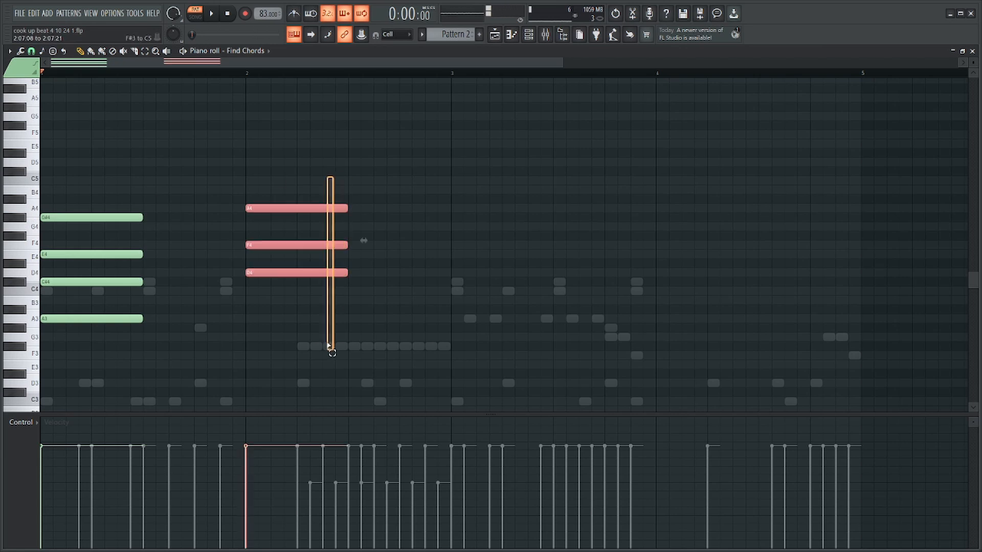
key(Delete)
ctrl+drag(202, 177, 98, 379)
key(ctrl+Up)
key(space)
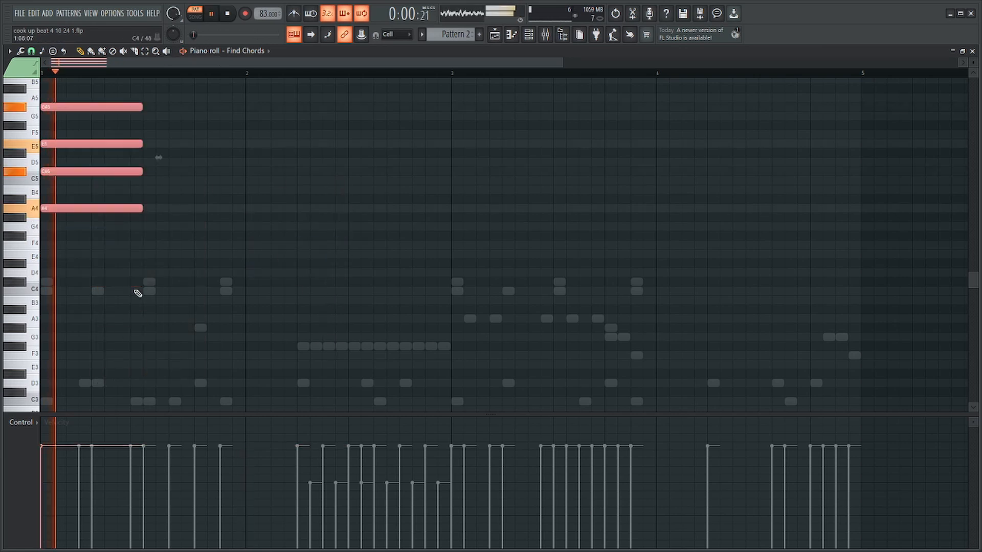
key(space)
Add a second chord of F#4, A4, C#5 and E5 on step 9 of bar 1.
ctrl+click(138, 236)
scroll(91, 252, up, 2)
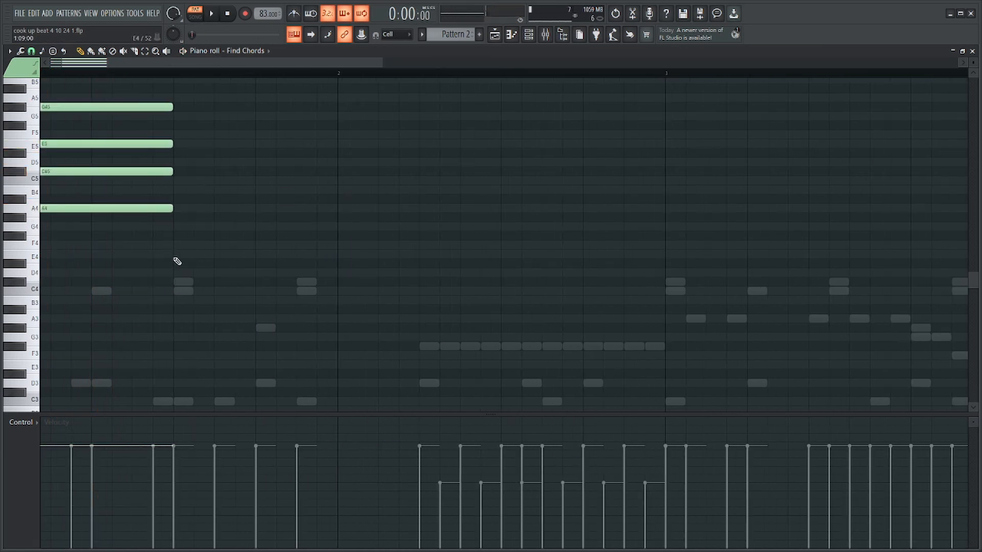
drag(176, 247, 177, 171)
click(202, 145)
Play the two chords and shorten the second one to six steps so it ends before step 15.
key(space)
scroll(203, 145, down, 3)
drag(233, 142, 137, 267)
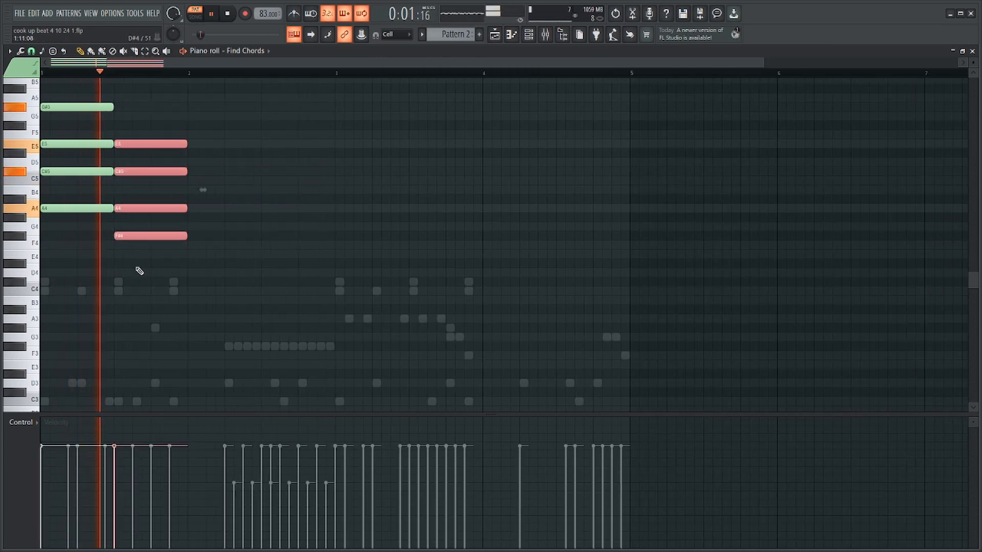
scroll(128, 256, up, 3)
key(space)
Add a six-step third chord of E4, B4, D5 and F#5 on step 15 of bar 1.
drag(253, 237, 229, 260)
click(248, 281)
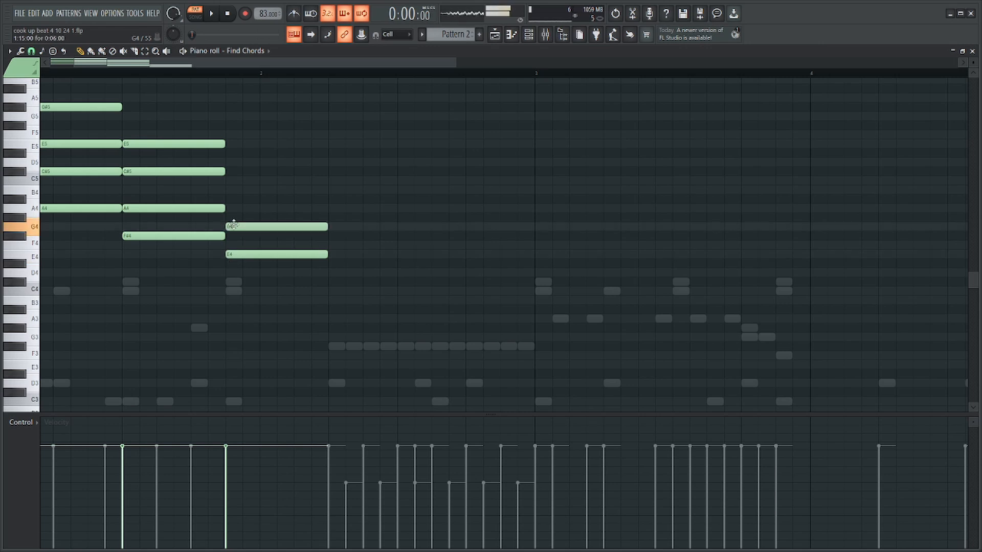
drag(231, 201, 230, 188)
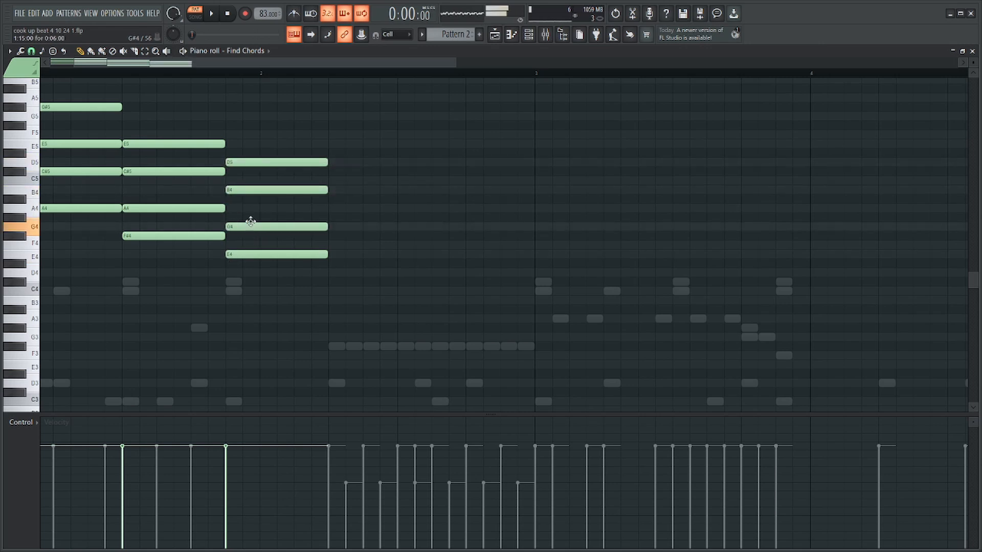
drag(250, 222, 241, 126)
Play the progression and lengthen the third chord to the end of bar 2.
key(space)
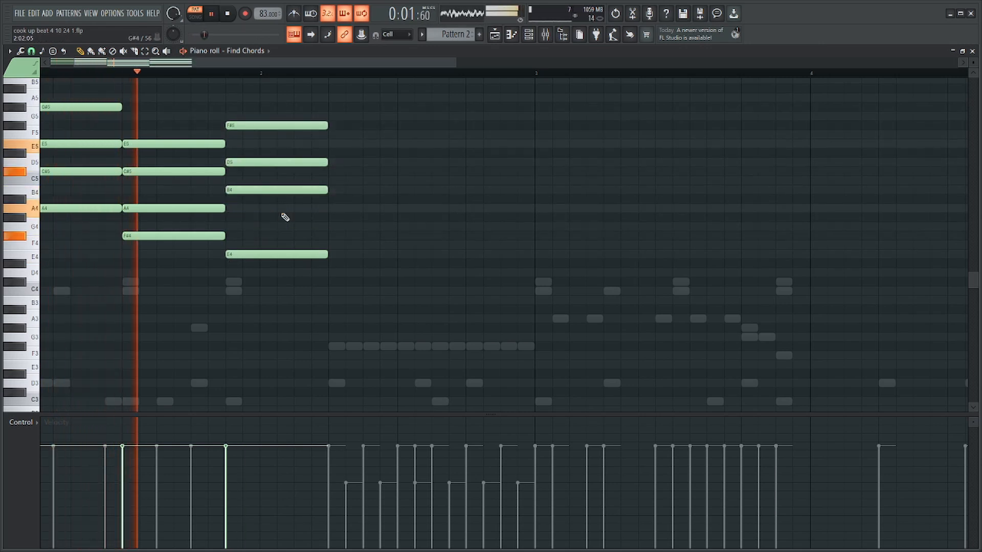
drag(302, 111, 340, 307)
drag(330, 175, 520, 176)
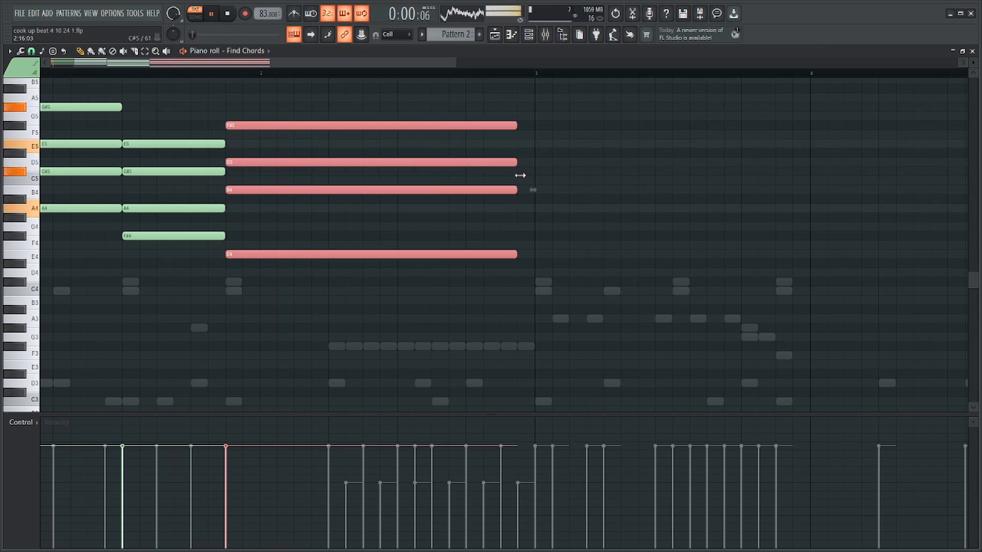
Lower the root note of each of the three chords by an octave to A3, F#3 and E3.
drag(276, 223, 180, 256)
ctrl+shift+click(96, 210)
key(ctrl+Down)
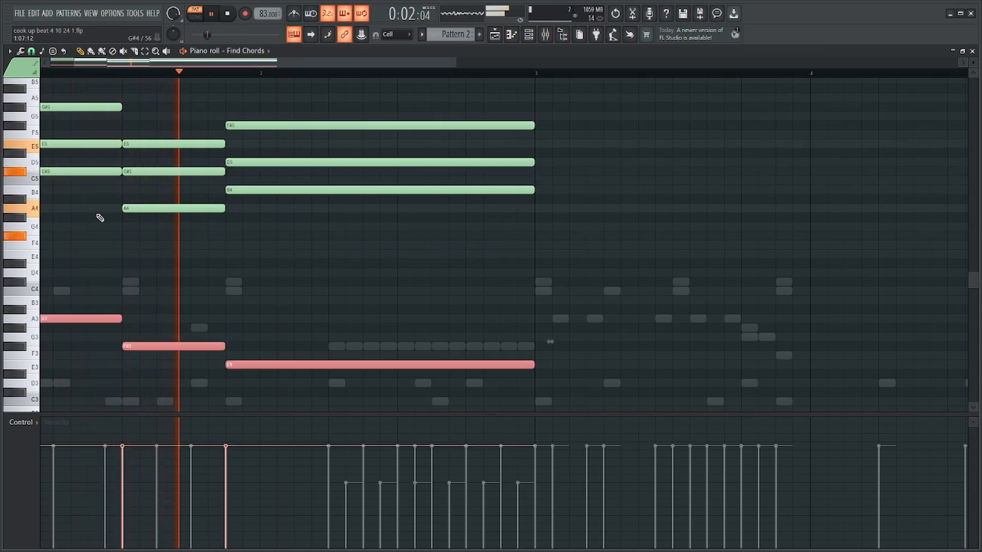
Listen to the progression, stop playback and clear all chord notes from the Find Chords piano roll.
scroll(190, 205, down, 3)
ctrl+click(139, 274)
key(space)
scroll(41, 276, up, 4)
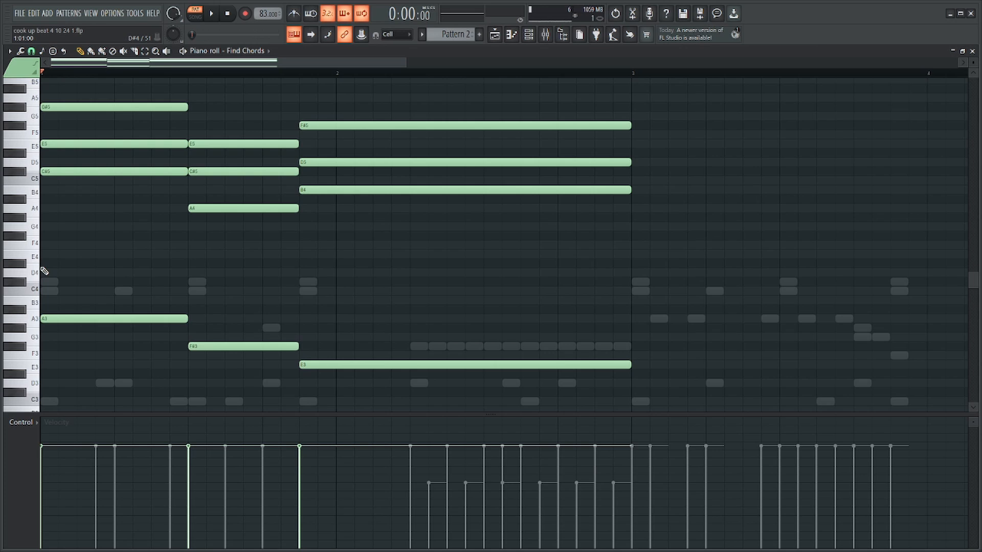
key(ctrl+x)
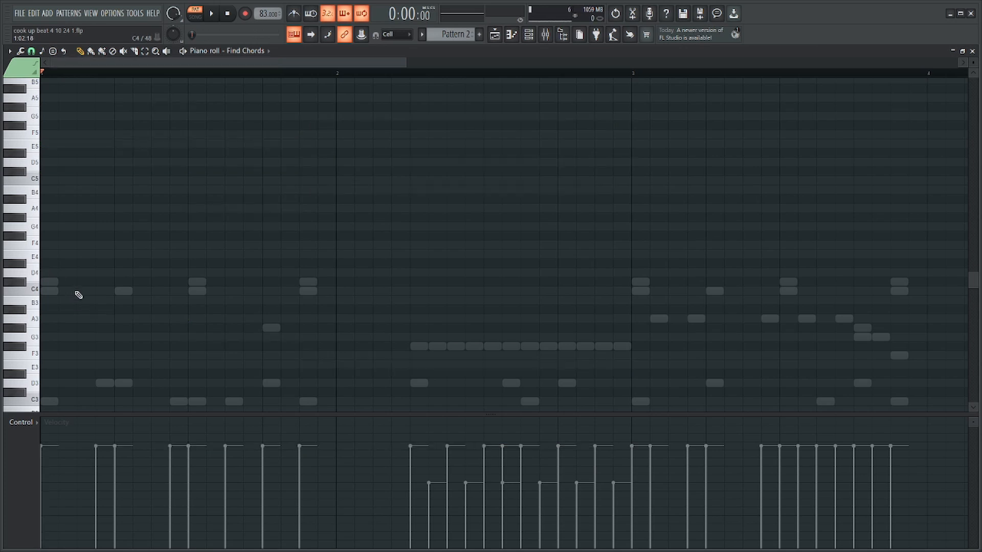
Build an eight-step chord of D4, F4, A4 and D5 at the start of bar 1 and play it.
drag(88, 276, 1, 270)
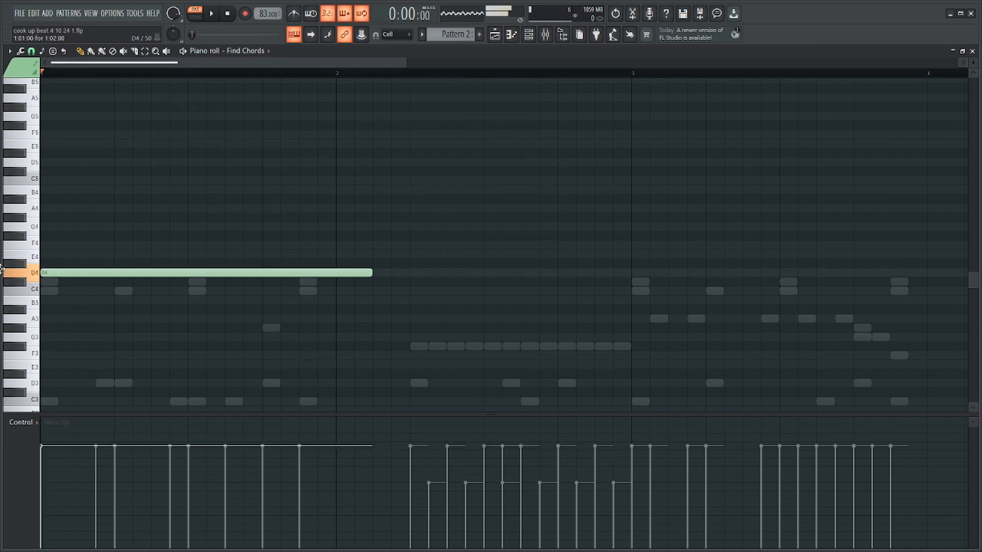
drag(372, 275, 195, 281)
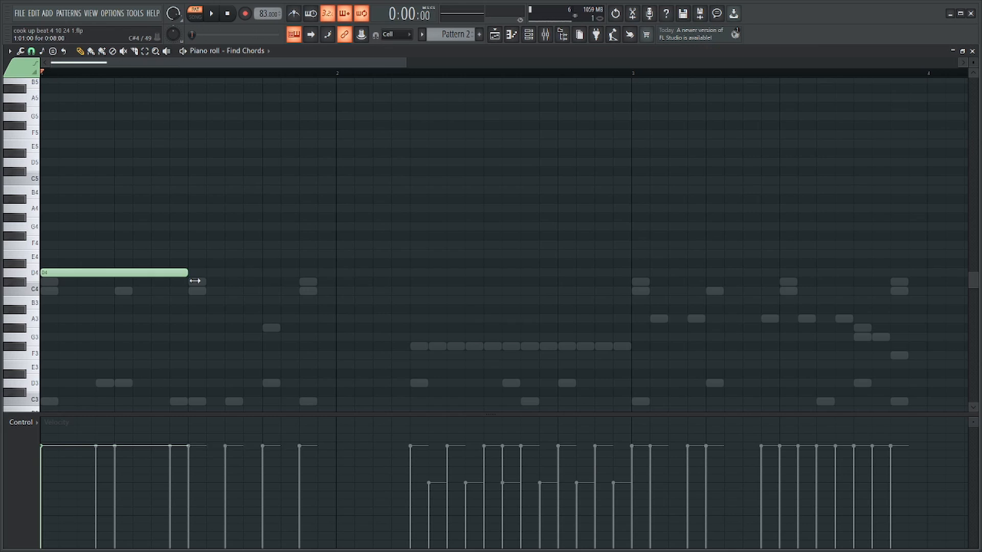
drag(54, 255, 43, 243)
drag(56, 210, 25, 216)
drag(62, 163, 43, 163)
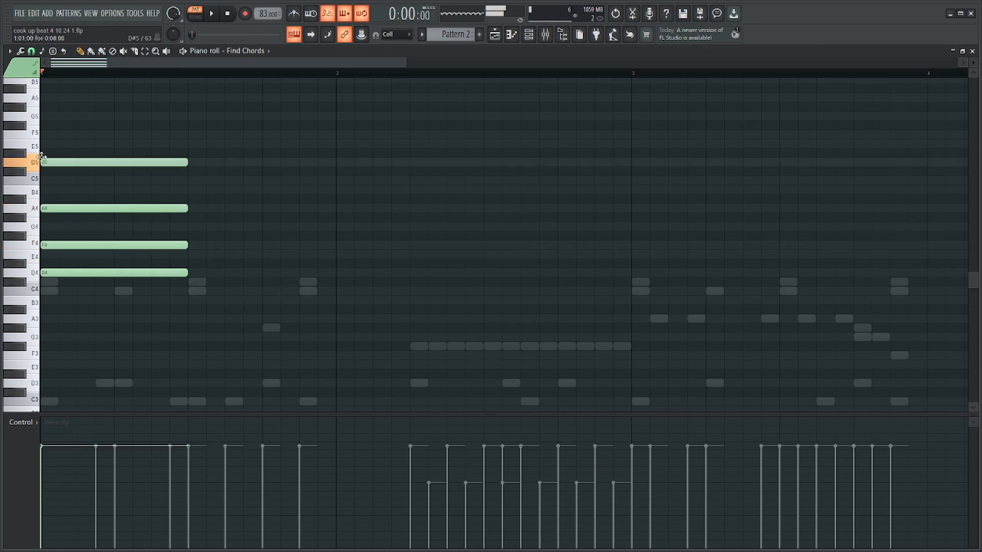
key(space)
drag(169, 140, 159, 295)
key(space)
Duplicate the chord to step 9 of bar 1, revoice the copy as D4, G4, A#4 and D5, and play it.
click(218, 291)
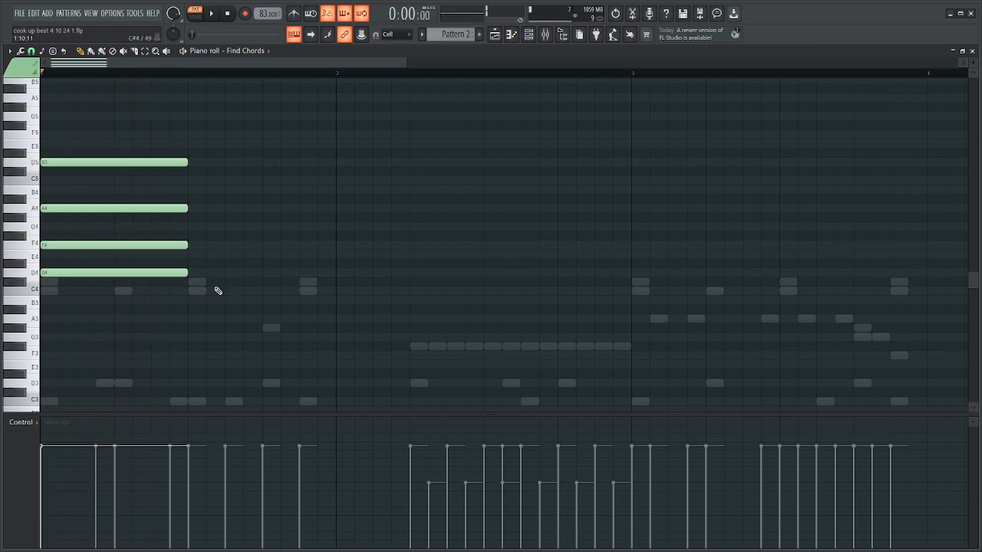
key(ctrl+b)
click(215, 308)
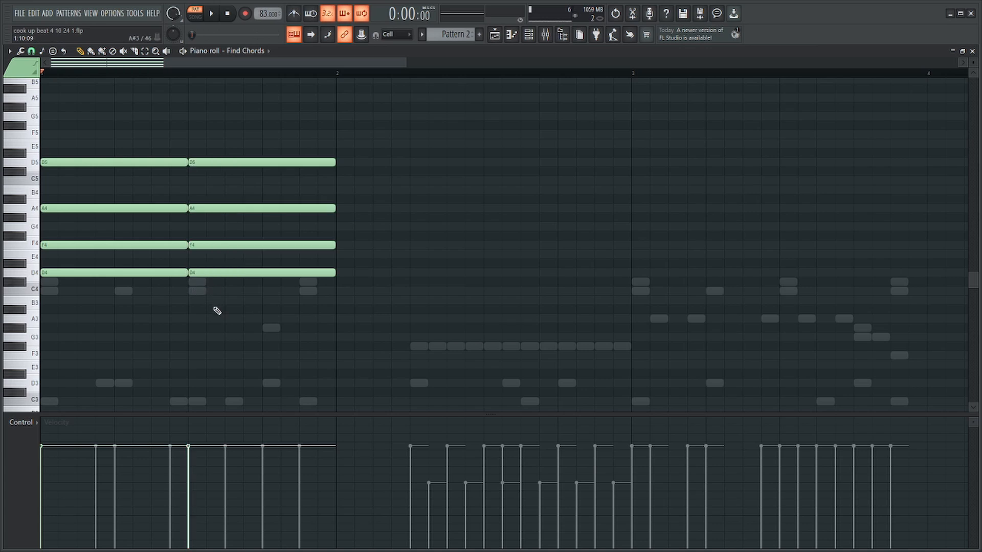
right_click(224, 208)
right_click(224, 245)
right_click(225, 273)
drag(209, 294, 191, 226)
click(213, 199)
key(space)
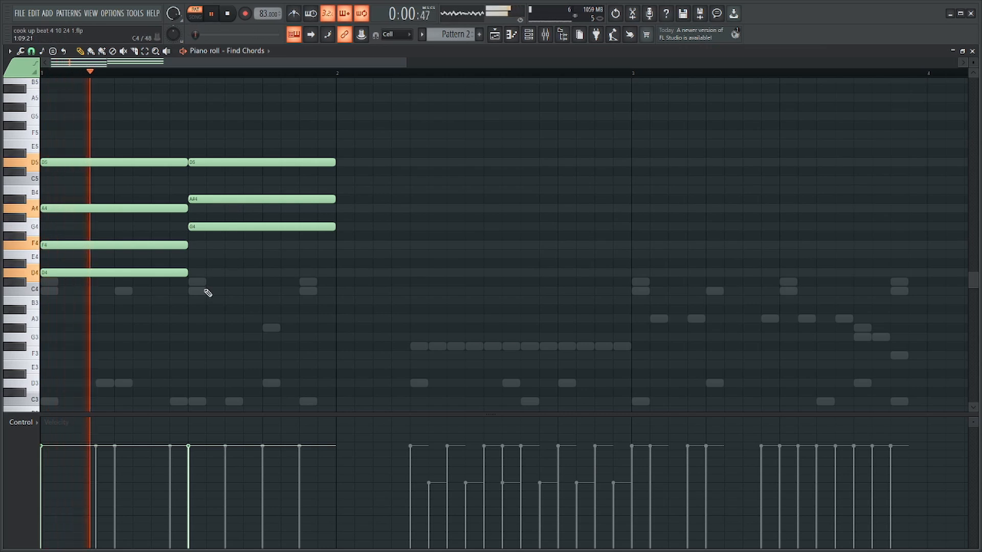
click(199, 273)
Stop playback and shorten the second chord to six steps so it ends before step 15.
ctrl+drag(377, 150, 250, 310)
key(space)
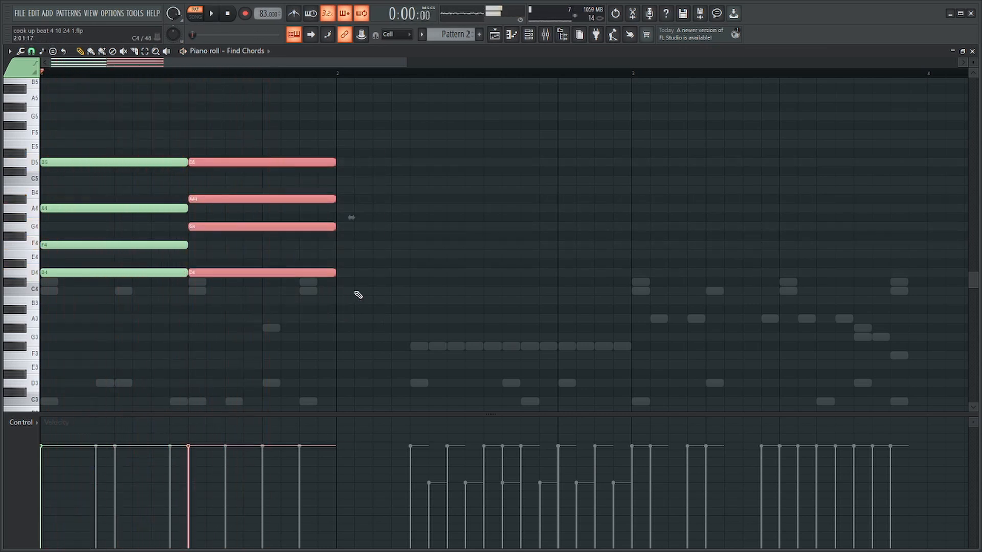
ctrl+scroll(273, 278, down, 2)
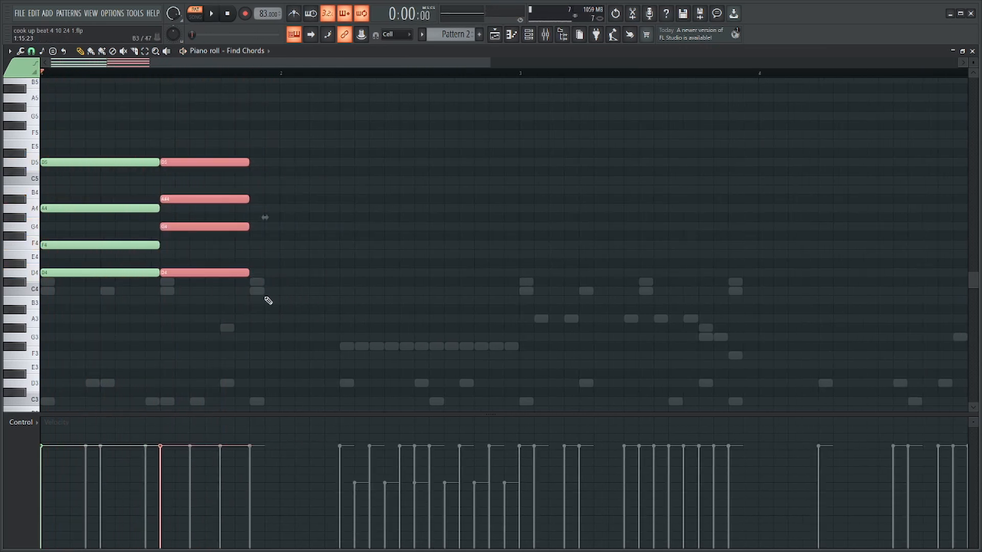
click(269, 301)
Duplicate the second chord to step 15 of bar 1 and delete the chord on step 9.
ctrl+scroll(123, 310, up, 2)
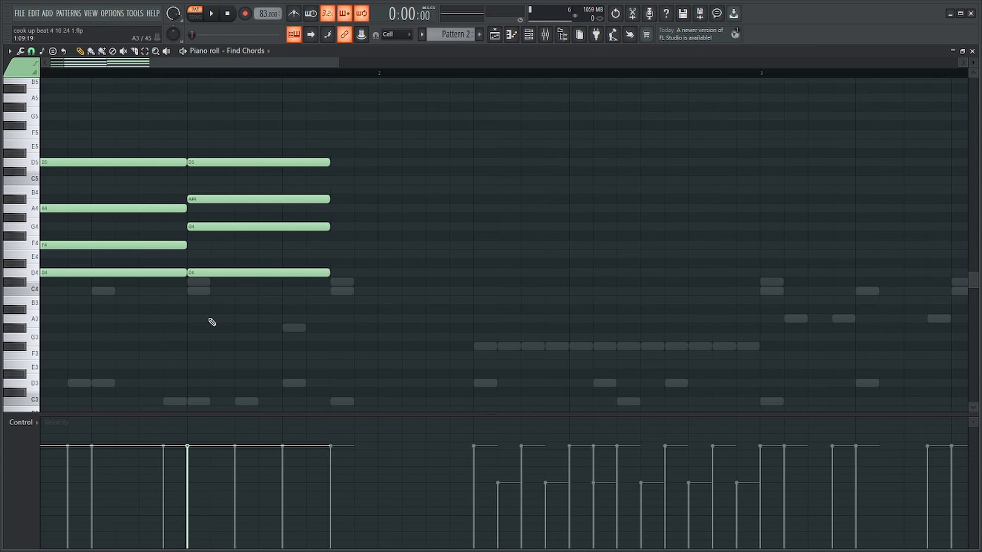
key(ctrl+b)
ctrl+drag(220, 304, 276, 300)
key(Delete)
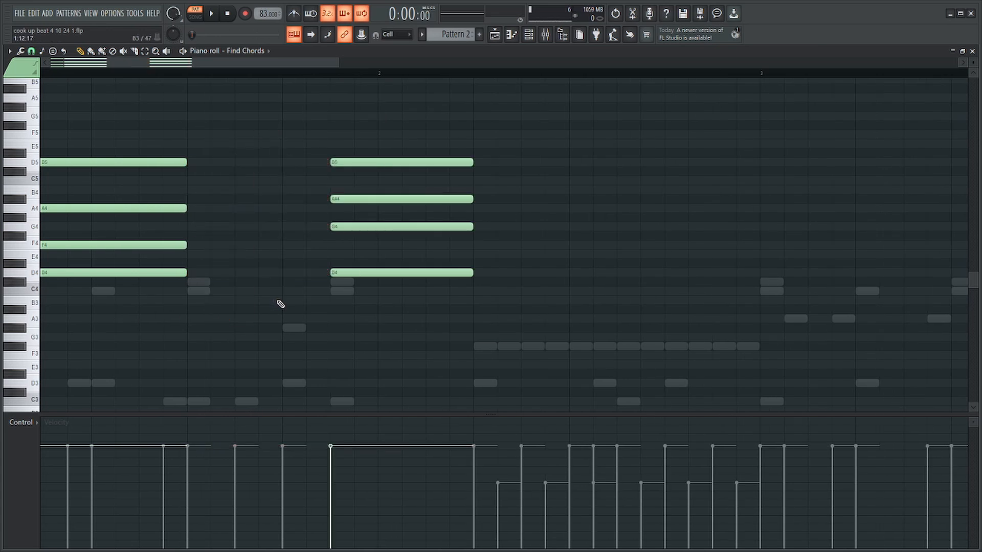
Replace the second chord with a six-step chord of A#3, D4, F4 and A4 on step 9 of bar 1 and play it.
ctrl+drag(394, 312, 401, 134)
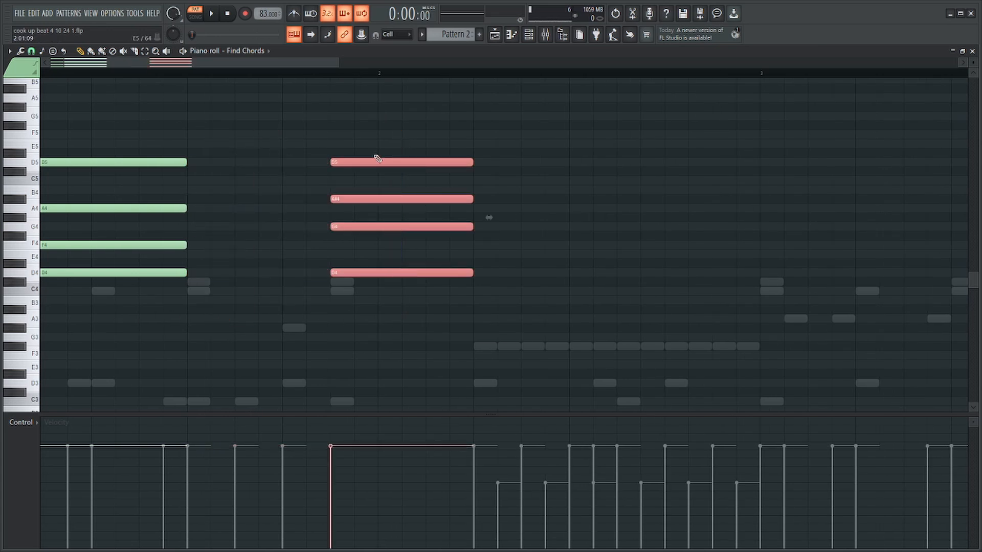
key(Delete)
click(186, 319)
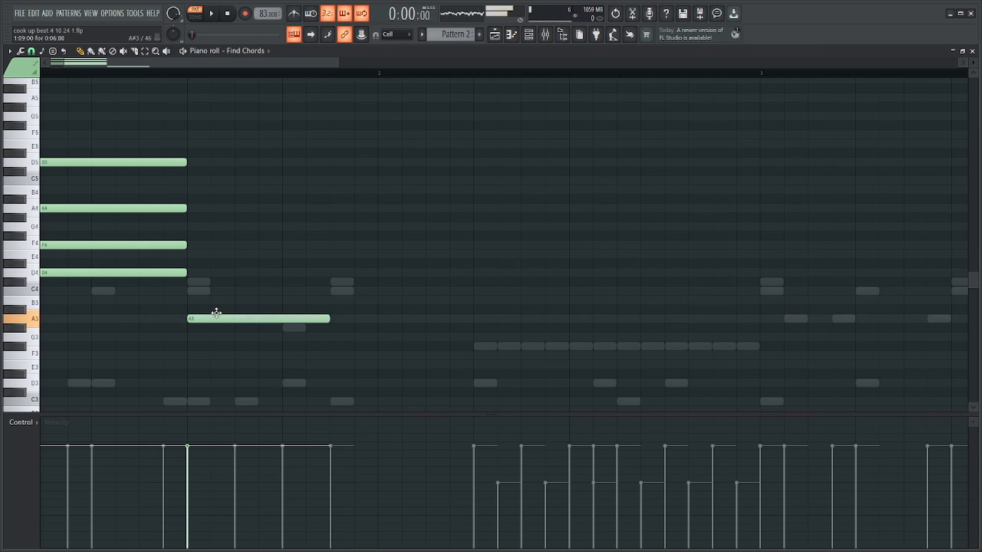
drag(216, 313, 216, 304)
click(211, 272)
click(200, 243)
click(192, 207)
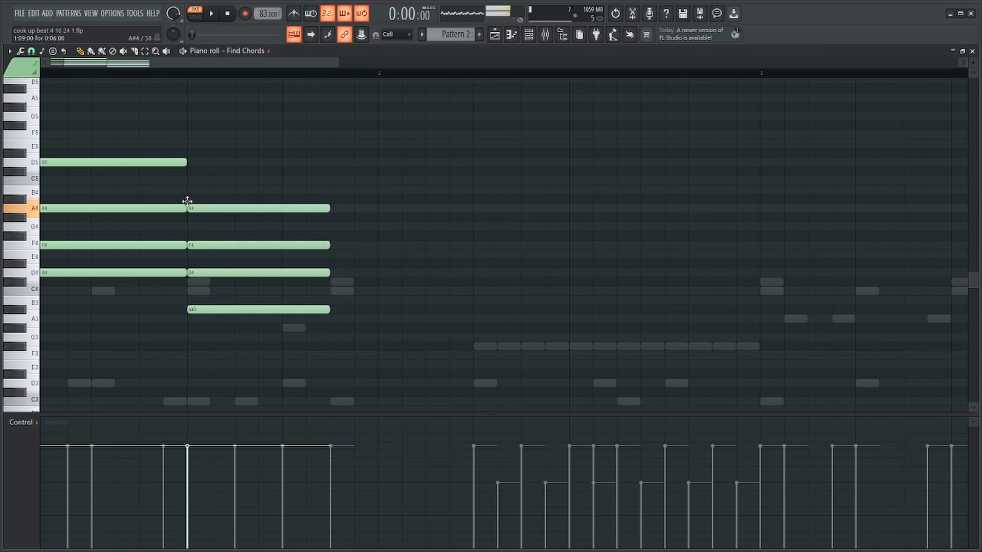
key(space)
Add a six-step chord of A3, C4, E4 and G4 on step 15 of bar 1 and play the progression.
ctrl+drag(309, 169, 296, 302)
click(338, 319)
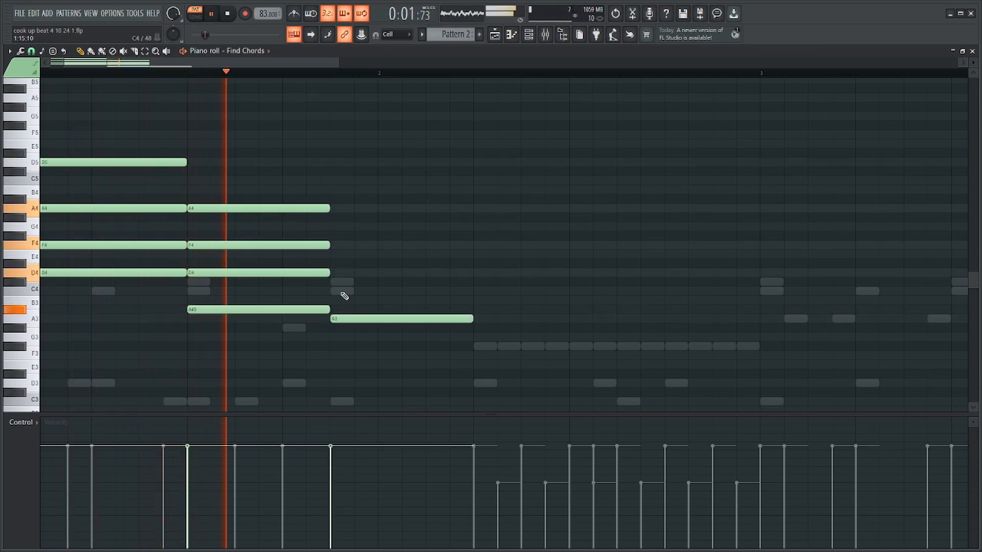
click(339, 291)
click(335, 245)
key(space)
drag(334, 257, 334, 254)
click(335, 226)
key(space)
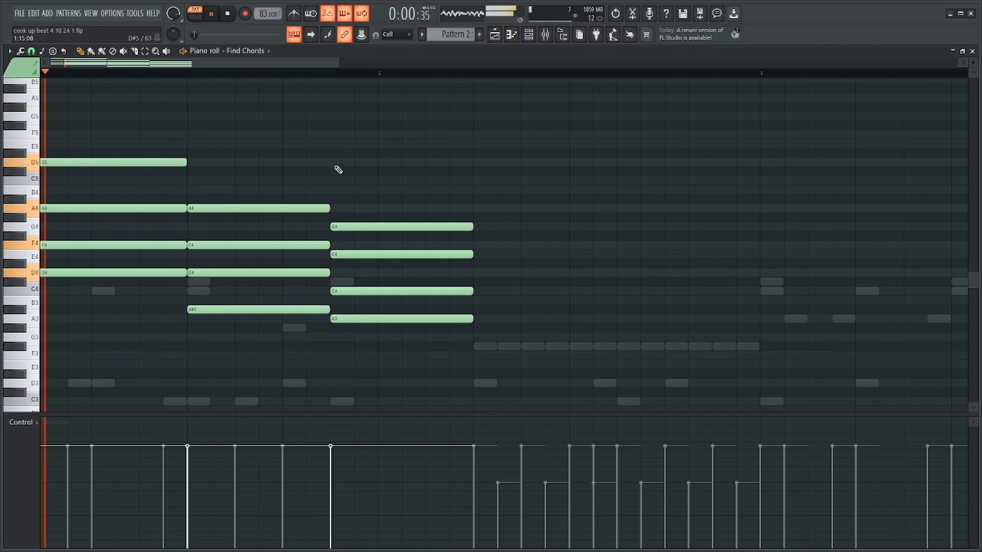
Stop playback and lengthen the third chord to the end of bar 2.
ctrl+scroll(337, 168, down, 2)
ctrl+drag(344, 121, 213, 294)
ctrl+click(316, 201)
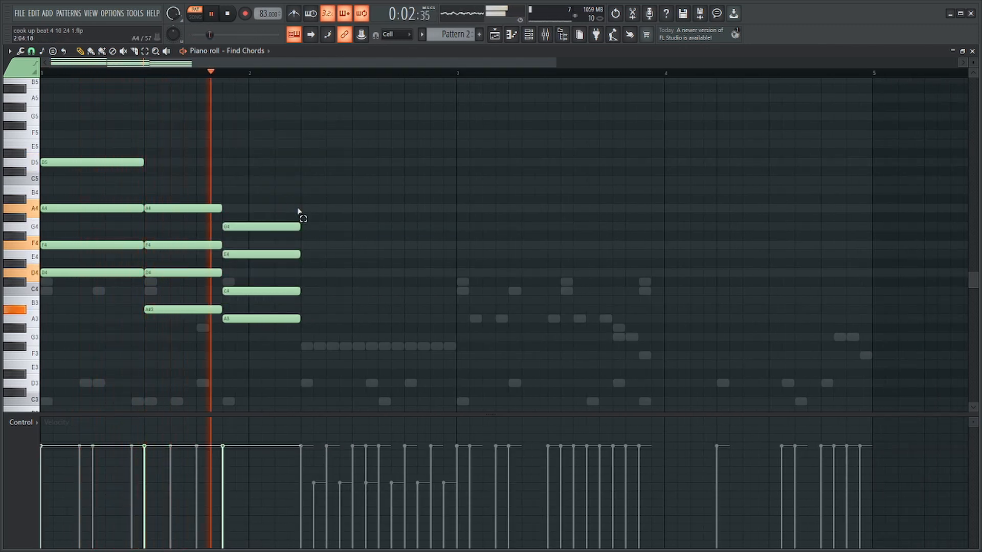
ctrl+drag(311, 206, 296, 377)
key(space)
drag(299, 228, 460, 243)
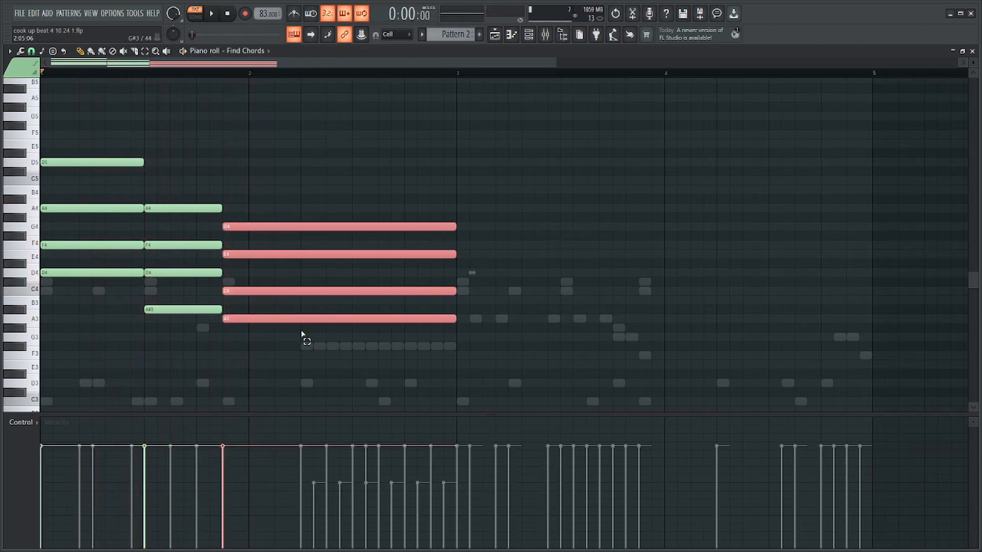
Raise the upper three notes of all three chords by one octave, keep the bass notes in place, and play the result.
ctrl+drag(277, 306, 248, 228)
ctrl+shift+drag(188, 262, 179, 206)
ctrl+shift+drag(166, 285, 162, 270)
ctrl+shift+drag(111, 237, 104, 158)
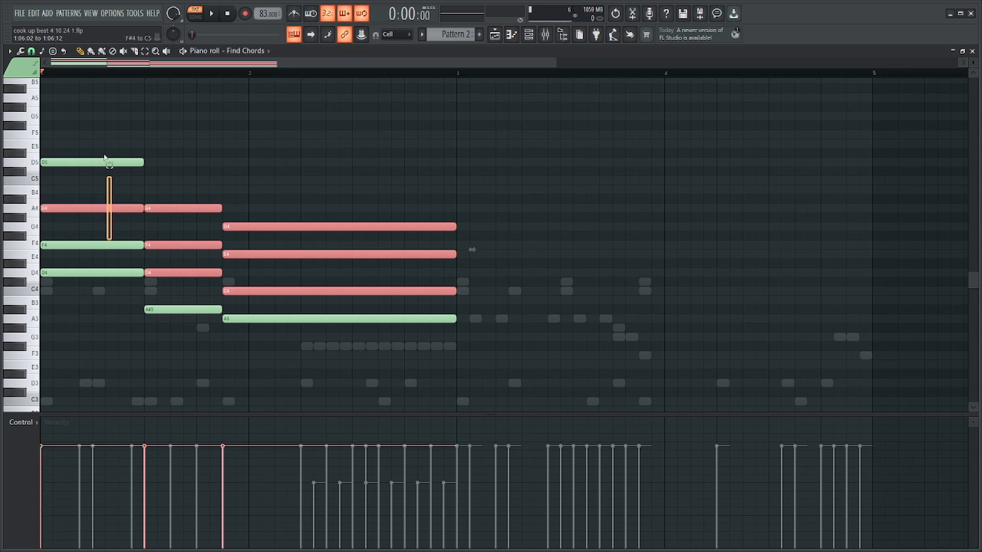
key(ctrl+Up)
key(space)
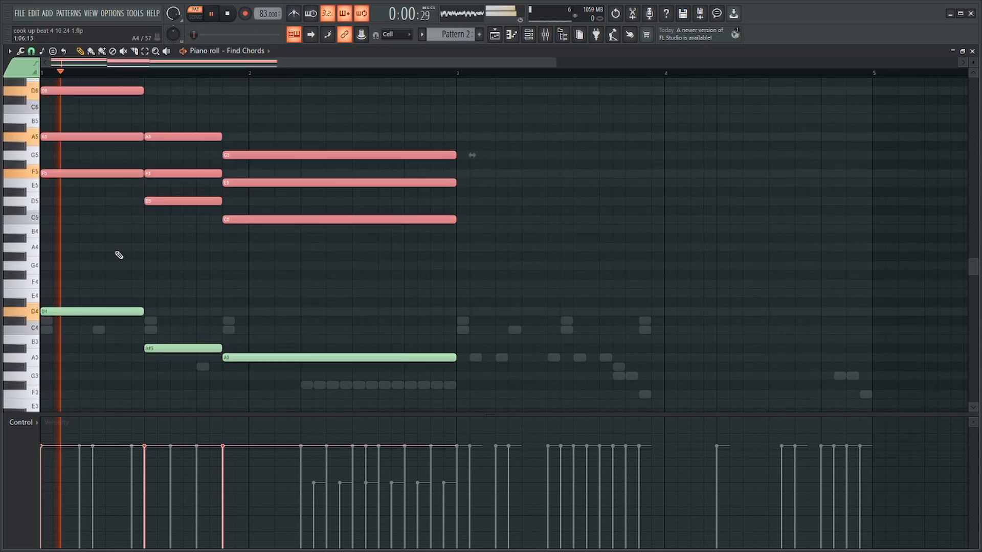
scroll(246, 151, down, 2)
ctrl+click(267, 135)
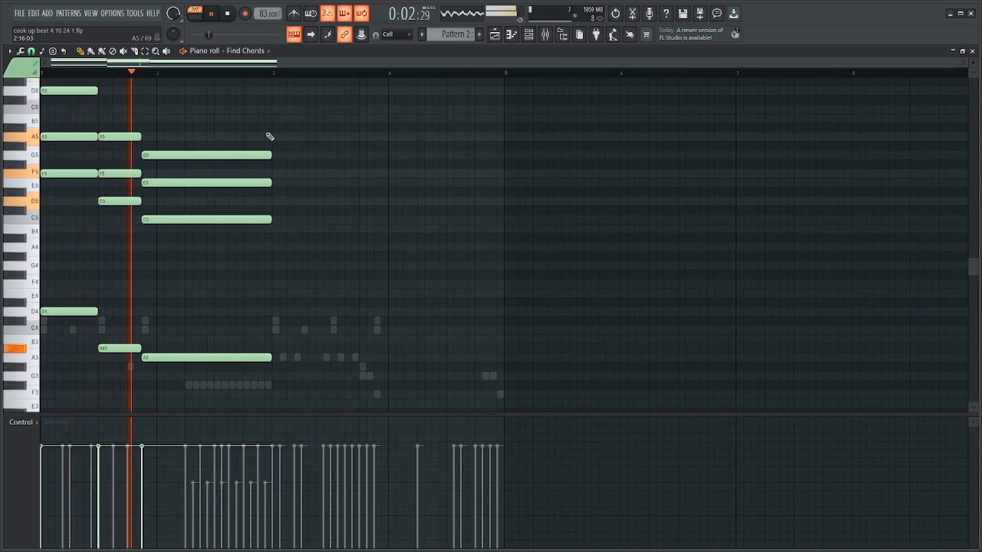
ctrl+drag(285, 133, 270, 382)
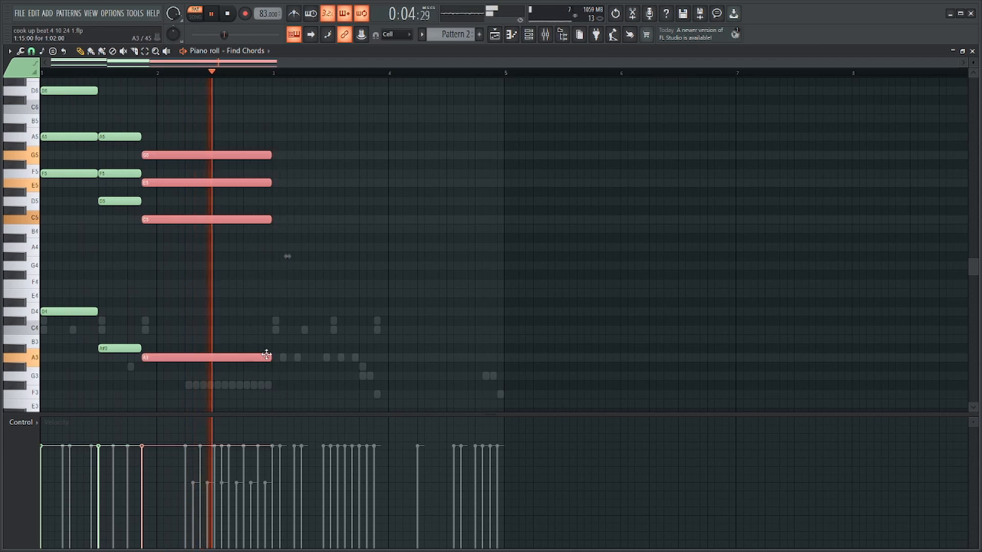
key(space)
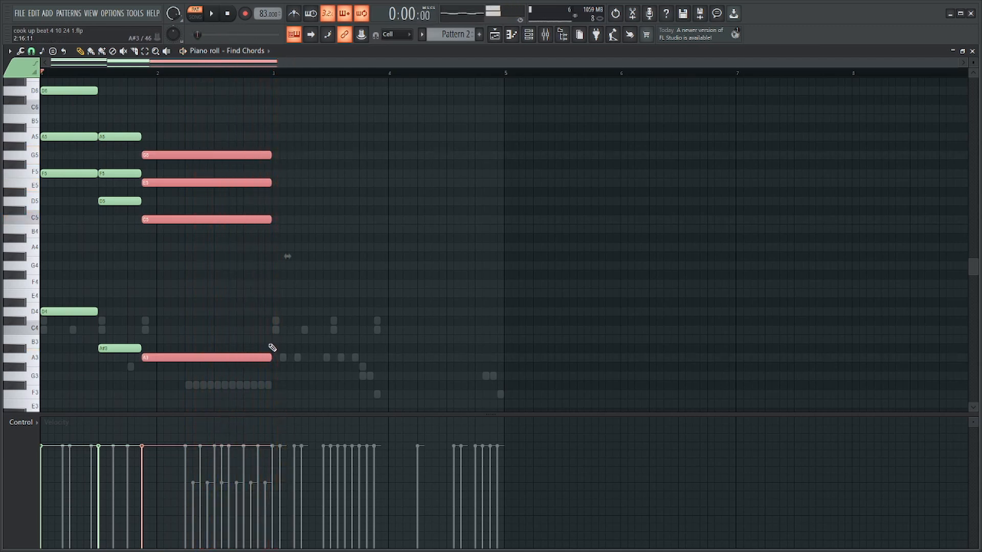
Open the HQ Jazz Kit pattern and move the drum notes of bars 3 and 4 to bars 5 and 6.
key(F6)
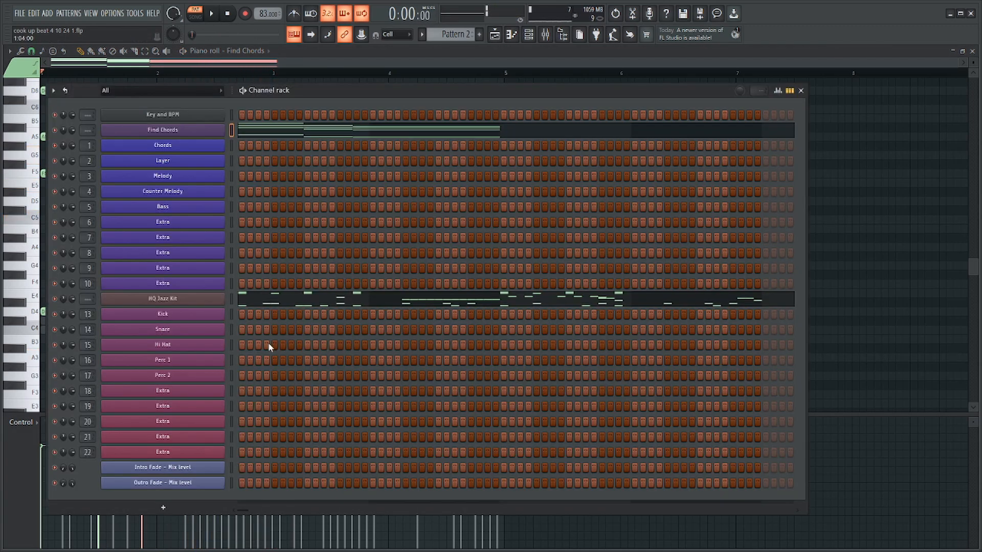
click(607, 299)
scroll(526, 296, down, 5)
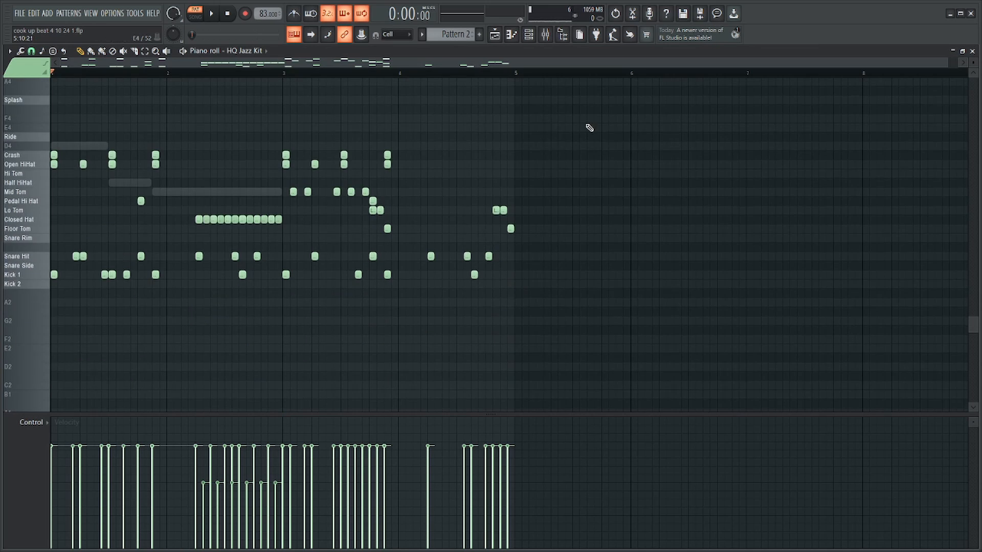
ctrl+drag(584, 115, 515, 277)
ctrl+click(480, 226)
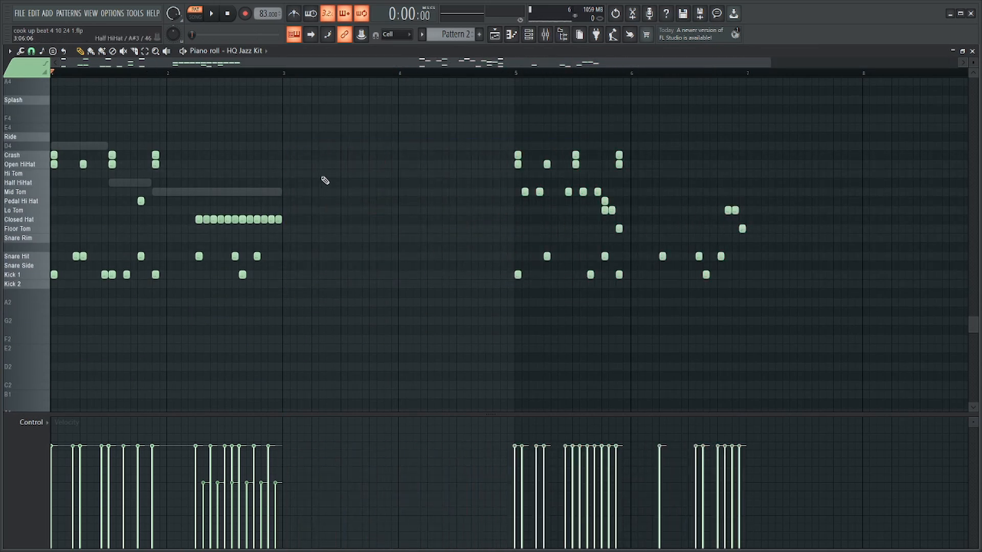
Duplicate the drum notes of bar 2 into bar 3.
ctrl+drag(321, 170, 188, 297)
ctrl+click(323, 105)
ctrl+drag(292, 75, 169, 81)
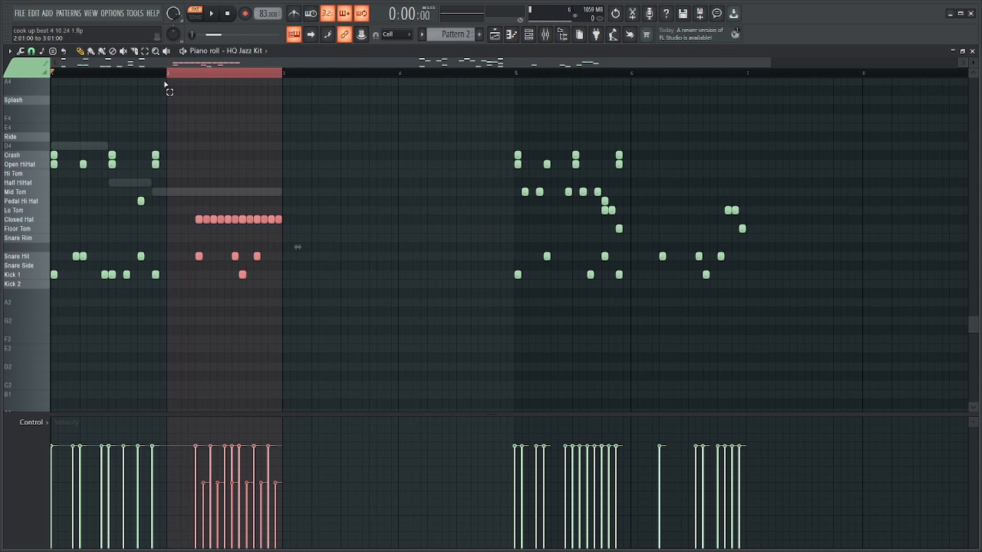
key(ctrl+b)
Copy four closed hats onto steps 1 to 4 of bar 3 to close the gap in the hat line.
click(336, 72)
ctrl+scroll(353, 122, up, 3)
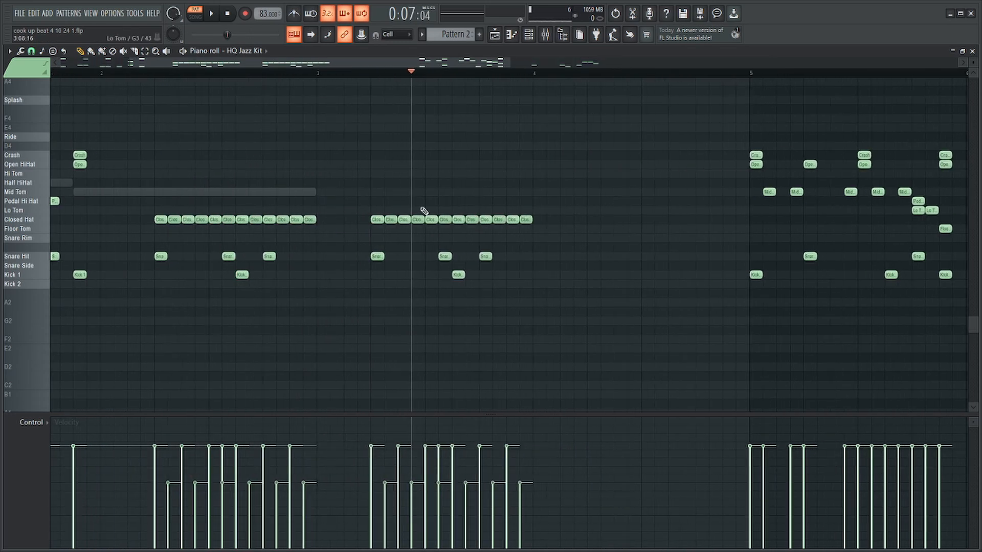
ctrl+drag(427, 208, 317, 220)
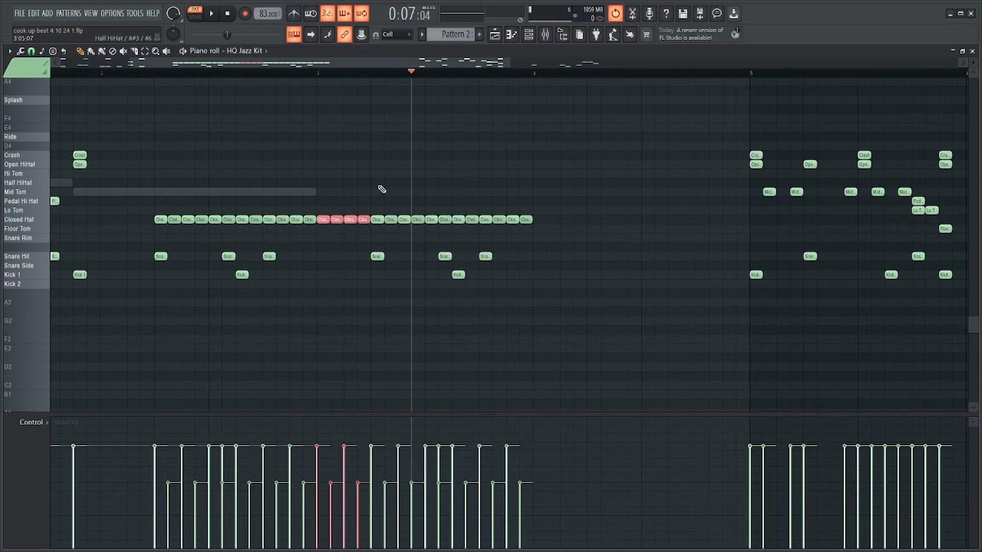
ctrl+scroll(381, 189, down, 3)
Return to the Find Chords notes, play from the start, and duplicate the third chord directly after itself.
key(F6)
click(368, 132)
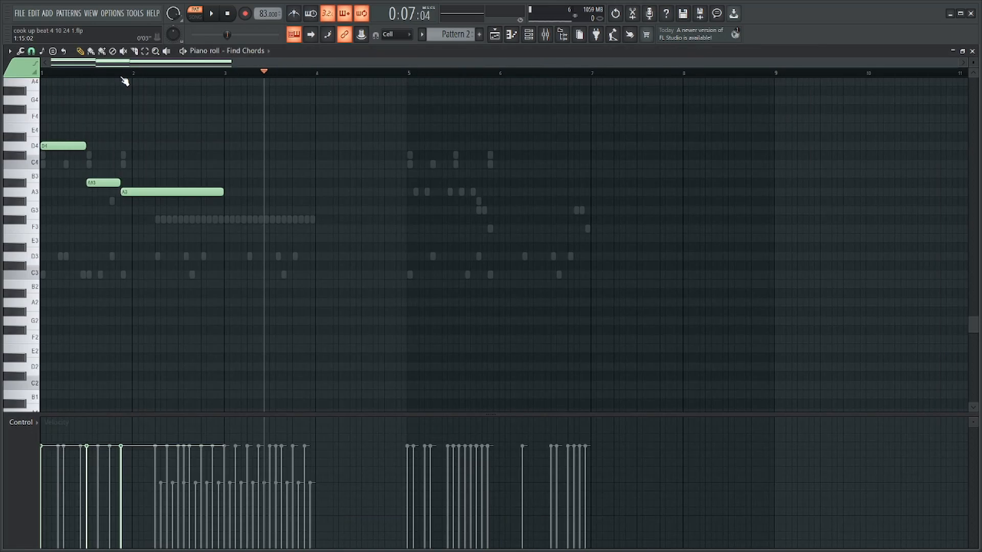
click(44, 73)
key(space)
scroll(249, 195, up, 5)
ctrl+drag(238, 358, 163, 102)
key(ctrl+b)
ctrl+scroll(128, 197, up, 2)
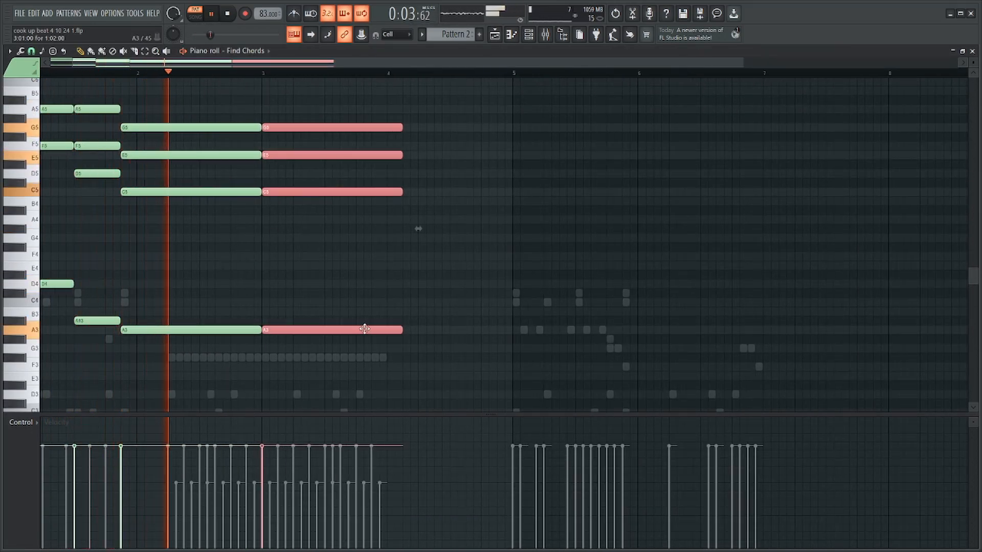
Move the copied chord to step 15 of bar 2 and shorten the chord before it to one bar.
drag(365, 329, 351, 327)
ctrl+drag(190, 342, 201, 103)
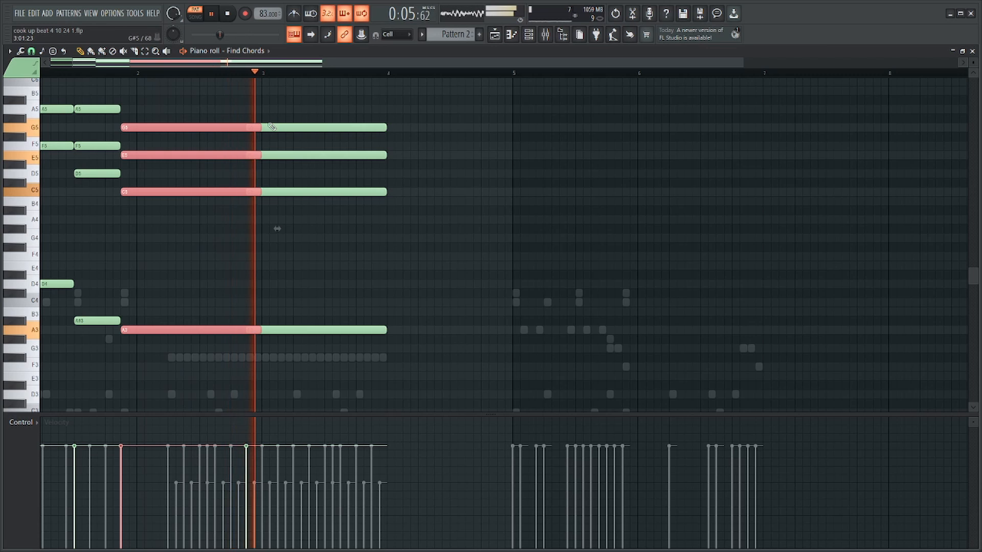
key(space)
Duplicate the one-bar chord to step 15 of bar 3, lower it to G3, A#4, D5 and F5, and extend it to the end of bar 4.
ctrl+drag(339, 105, 414, 352)
key(ctrl+b)
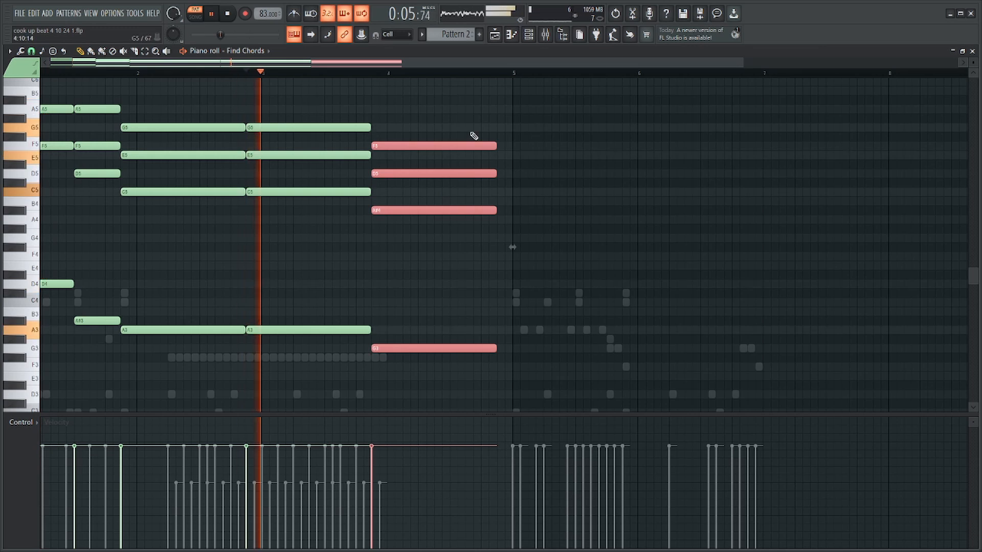
drag(496, 212, 509, 213)
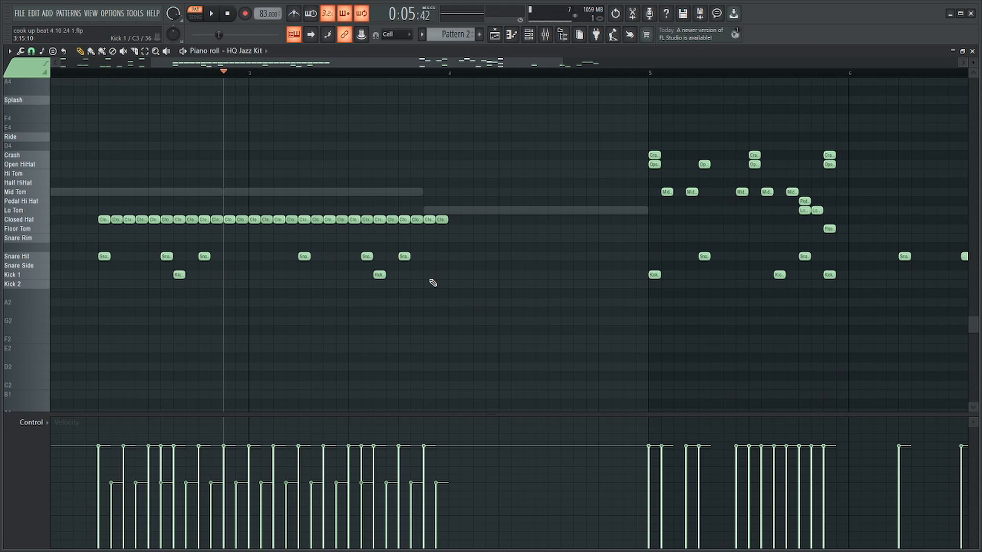
Add a one-step Kick 1 hit on step 15 of bar 3 in the HQ Jazz Kit pattern and play it.
click(431, 279)
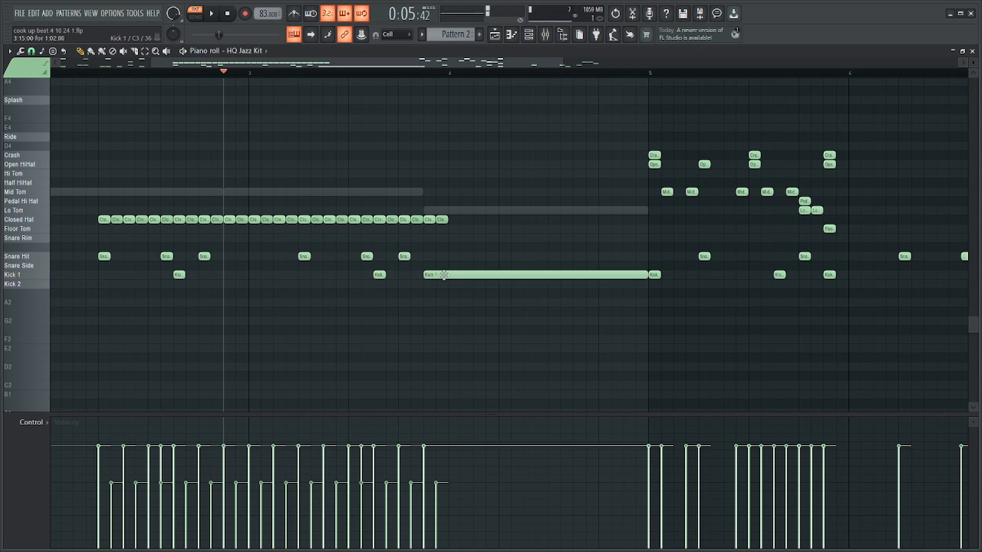
ctrl+click(442, 275)
key(shift+d)
key(space)
scroll(435, 246, down, 3)
scroll(230, 204, up, 3)
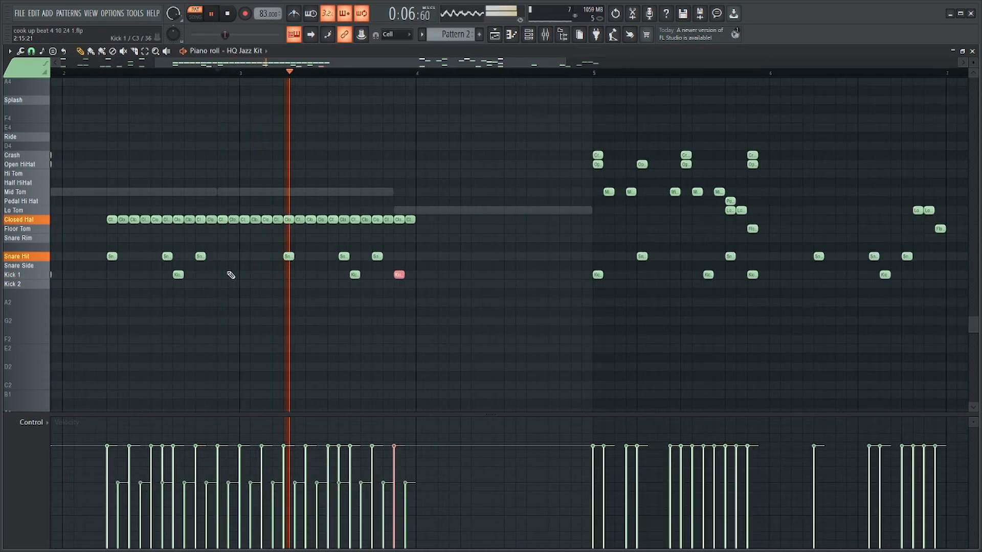
Add Kick 1 and open hi-hat hits on step 15 of bar 2, removing the closed hats on steps 15 and 16, and play it.
click(225, 276)
ctrl+click(224, 277)
key(shift+d)
key(space)
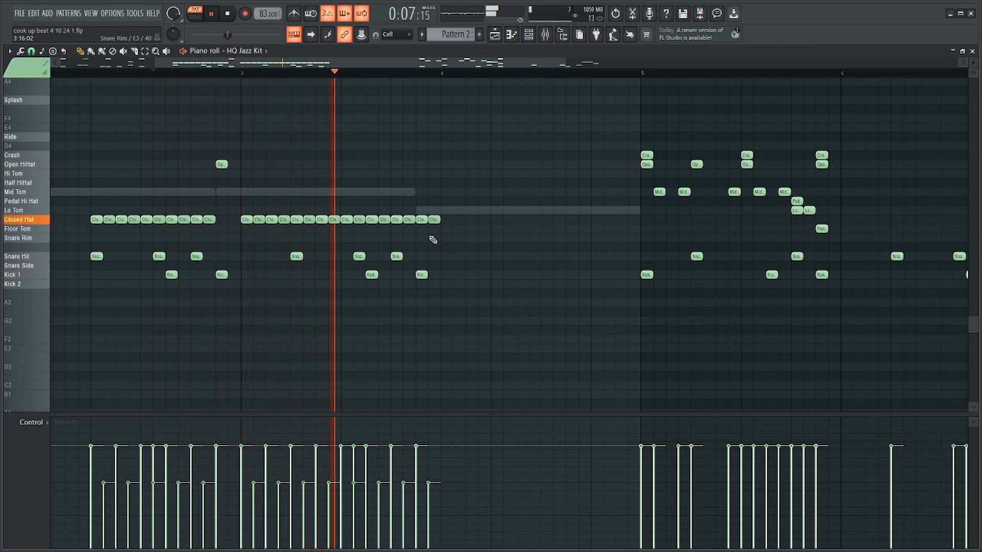
Delete the closed hats on steps 15 and 16 of bar 3 and put an open hi-hat on step 15.
right_click(434, 220)
right_click(422, 220)
key(space)
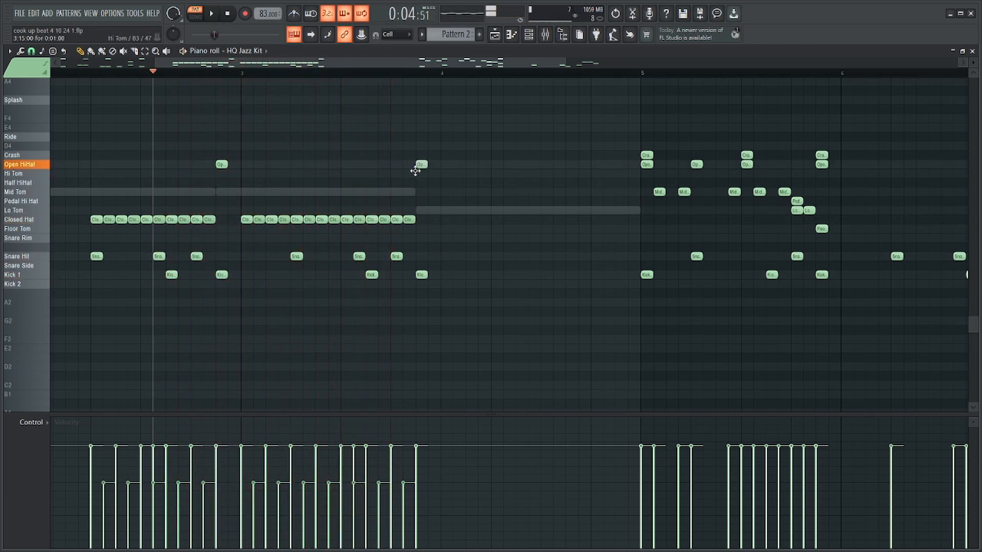
Play the pattern and copy the closed hats, snares and kicks of bar 3 into bar 4.
key(space)
drag(485, 198, 250, 282)
drag(246, 220, 446, 219)
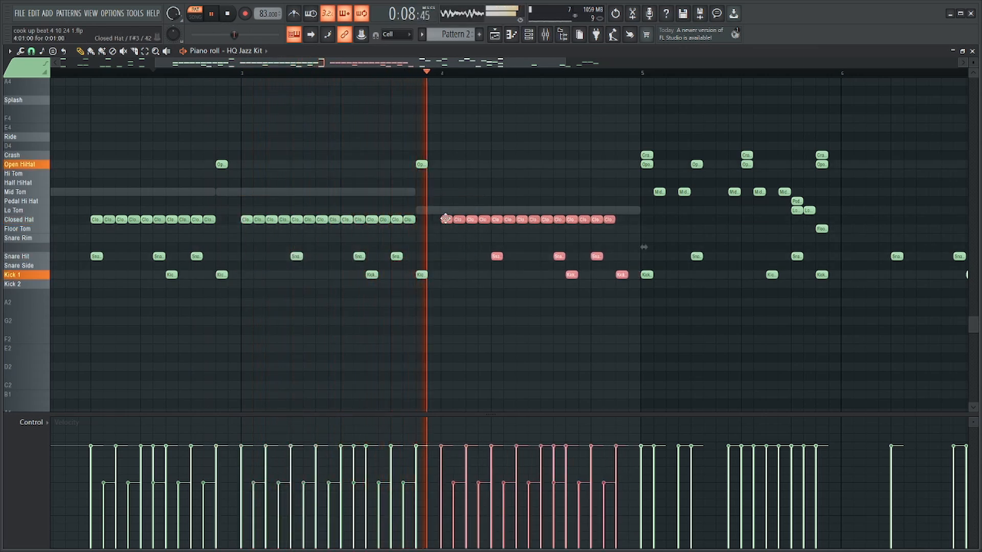
ctrl+click(562, 185)
Return to the Find Chords notes, revoice the last chord as A3, C5, E5 and G5, and play the progression.
key(F6)
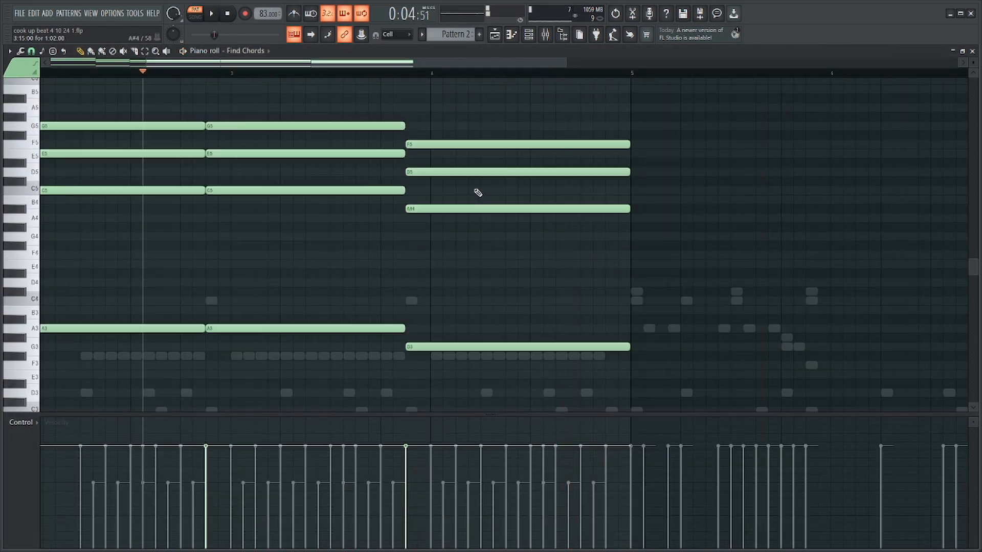
scroll(476, 193, up, 2)
drag(478, 143, 463, 349)
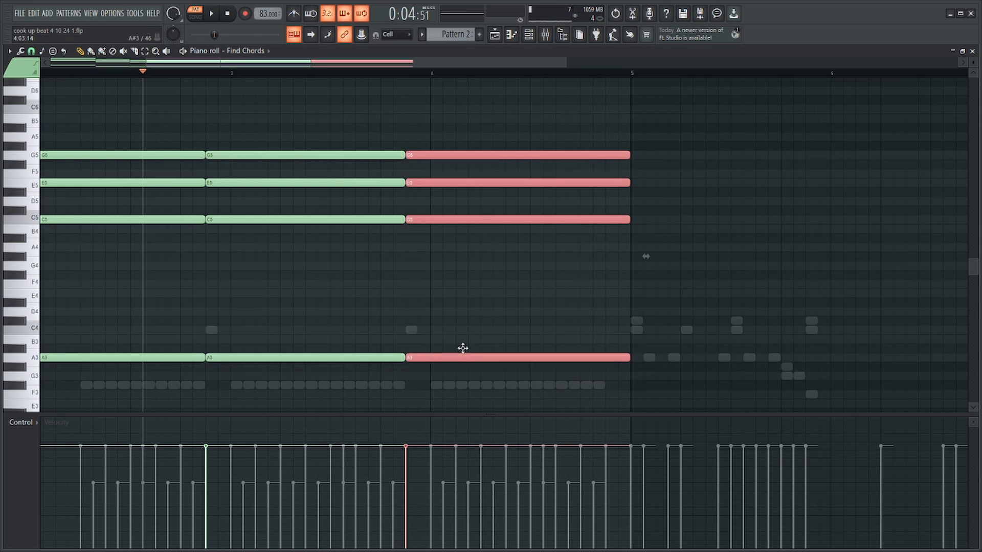
key(space)
scroll(435, 240, down, 3)
ctrl+click(434, 233)
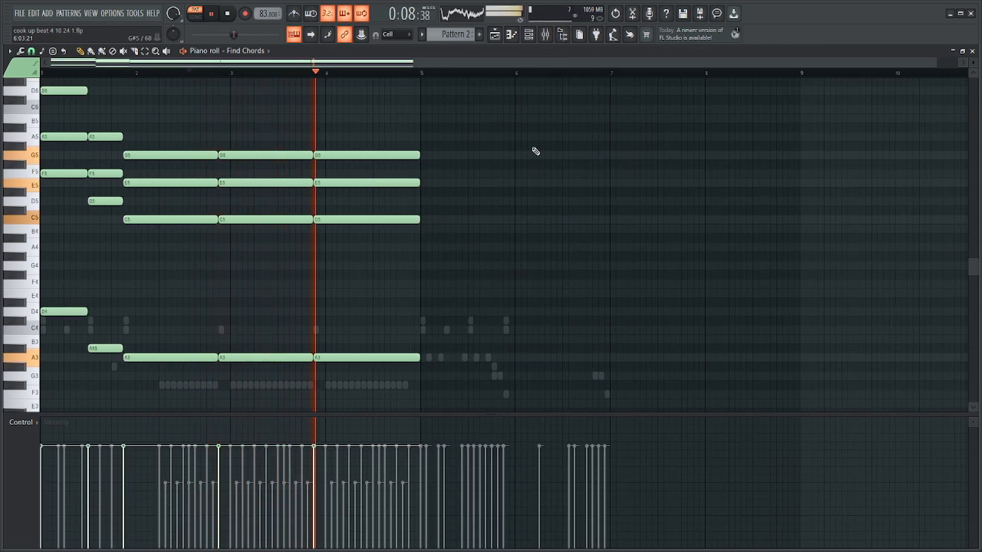
Duplicate the whole four-bar progression to start at bar 5, then stop playback and deselect the copy.
key(ctrl+b)
scroll(433, 181, down, 2)
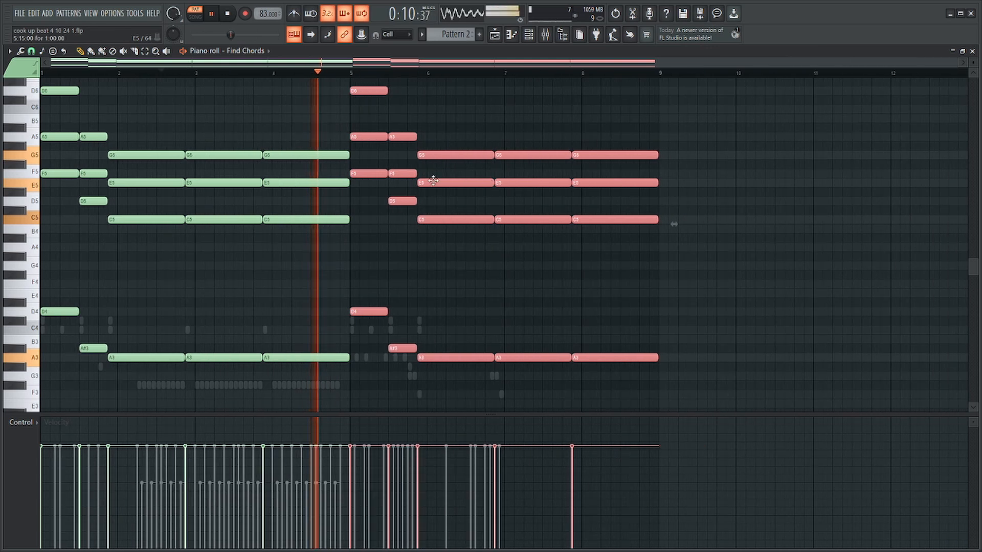
key(space)
click(364, 259)
Delete the last three chords of the copied progression, keeping only its two short chords in bar 5.
drag(304, 142, 148, 369)
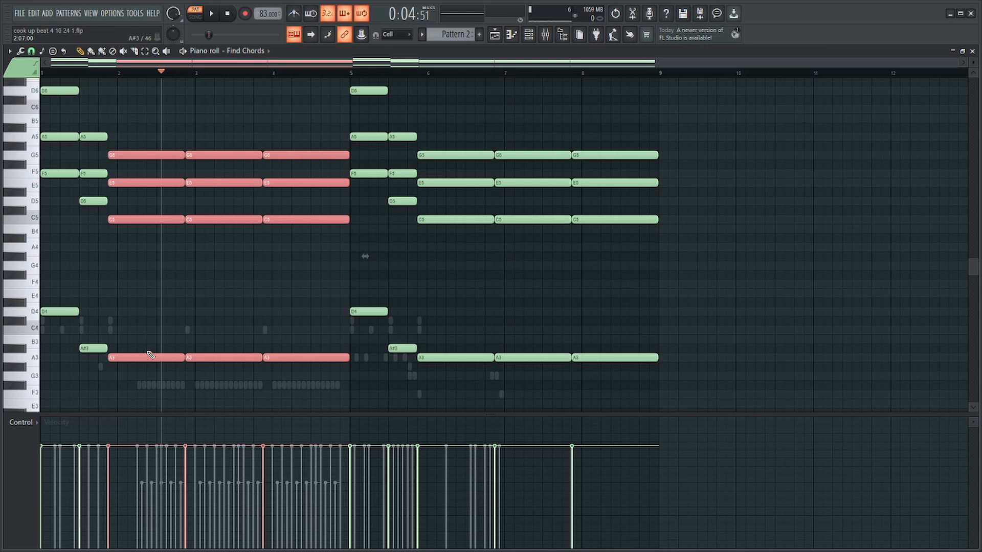
drag(657, 407, 447, 122)
key(Delete)
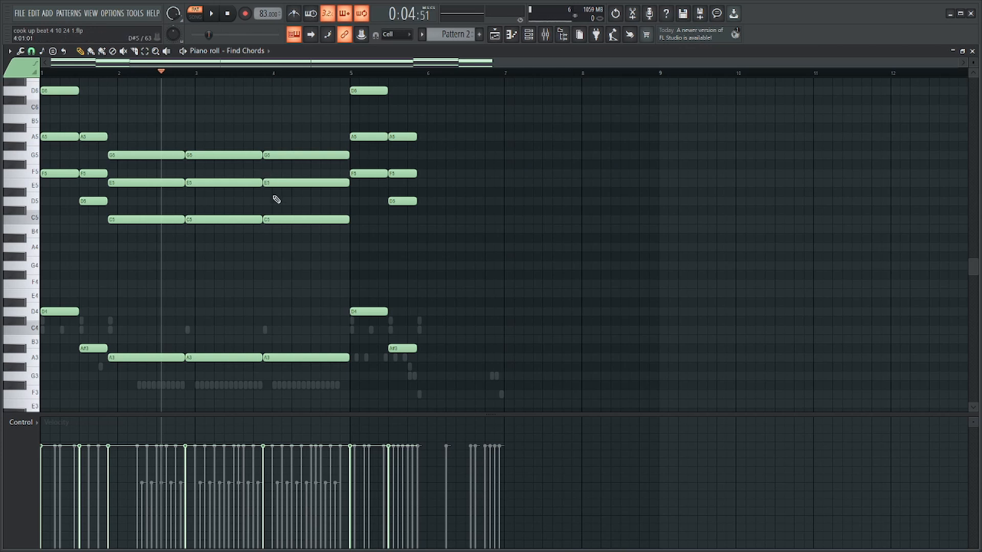
scroll(276, 200, up, 2)
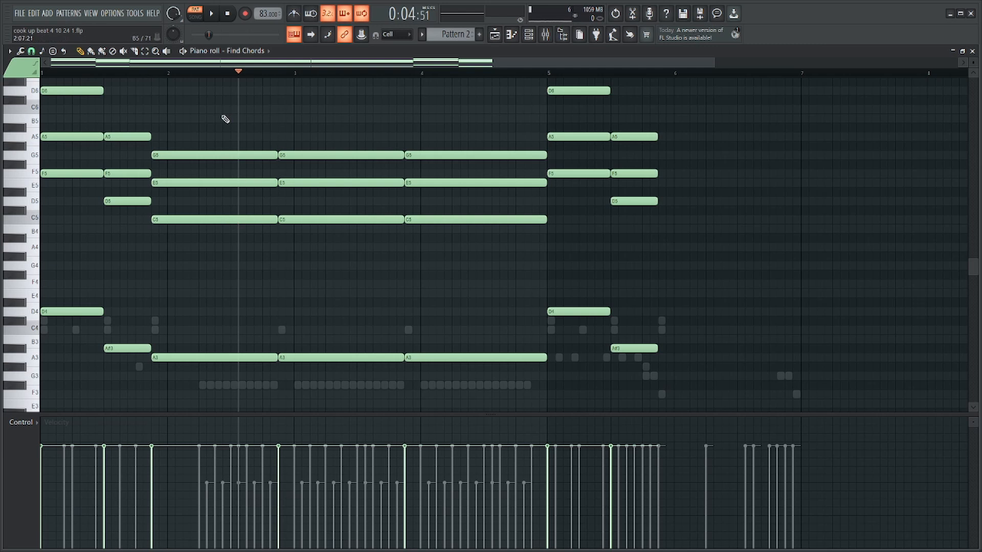
Place a one-bar chord of A3, C5, E5 and G5 right after bar 5's two short chords and duplicate it twice.
scroll(226, 135, down, 1)
click(407, 74)
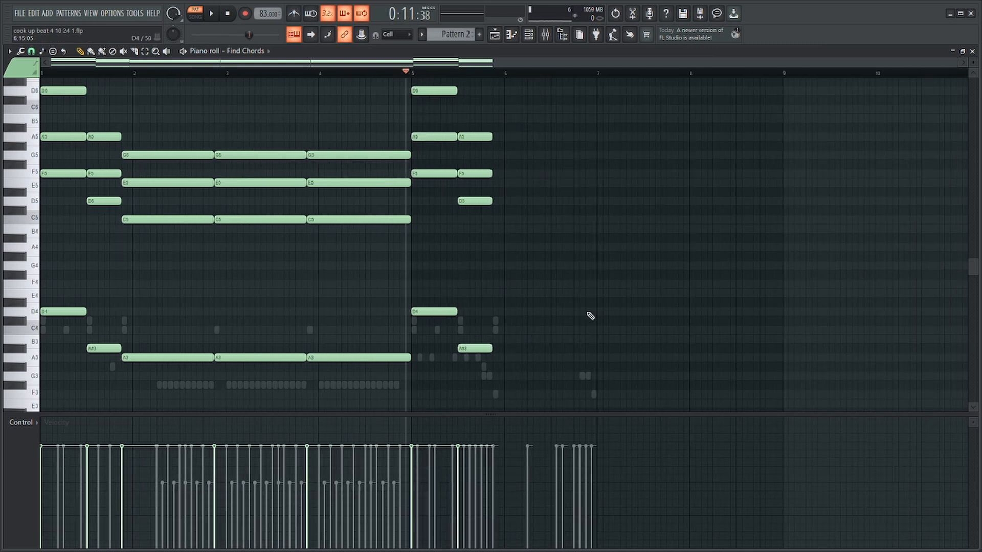
scroll(587, 318, up, 2)
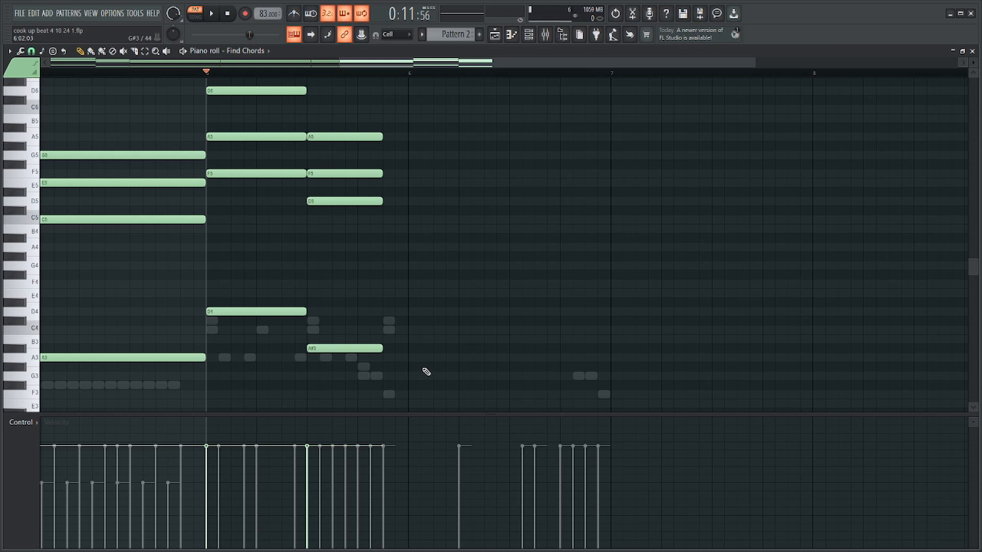
scroll(532, 361, up, 2)
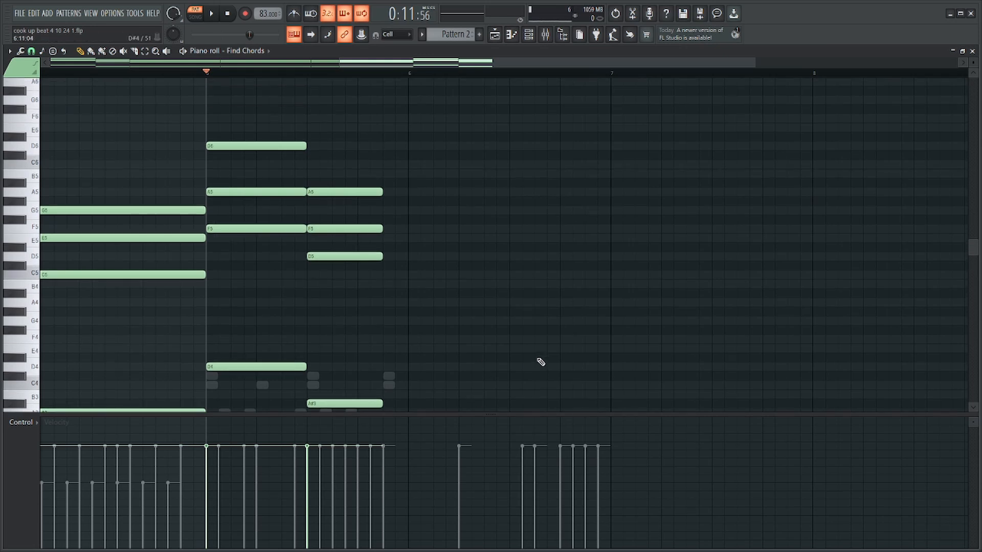
scroll(476, 336, down, 4)
drag(425, 329, 348, 64)
scroll(400, 164, down, 3)
drag(262, 134, 529, 325)
scroll(592, 330, up, 3)
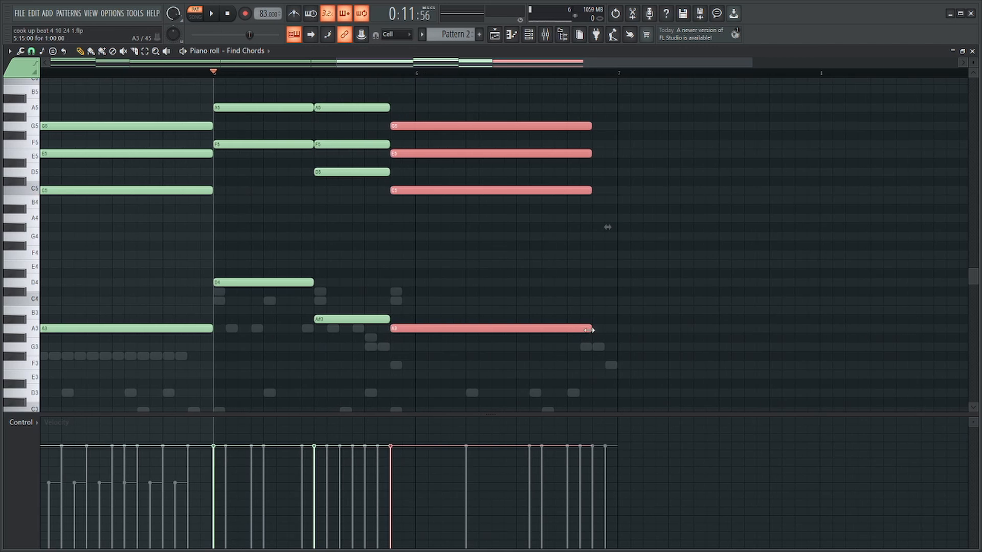
key(ctrl+b)
key(ctrl+b)
scroll(588, 334, down, 4)
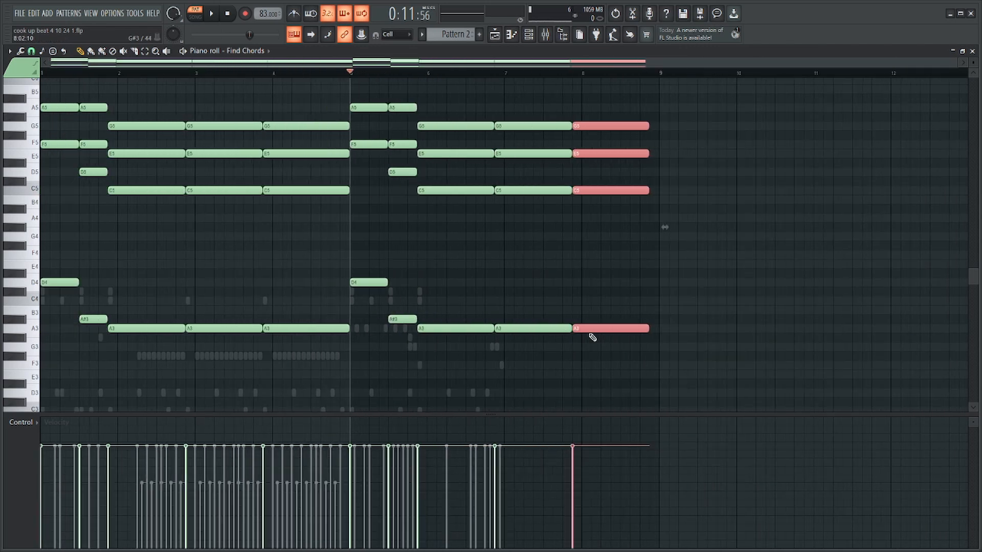
Lower the top D6 of bar 5's first chord by an octave, add an A4 to that chord, and play it.
scroll(402, 278, up, 2)
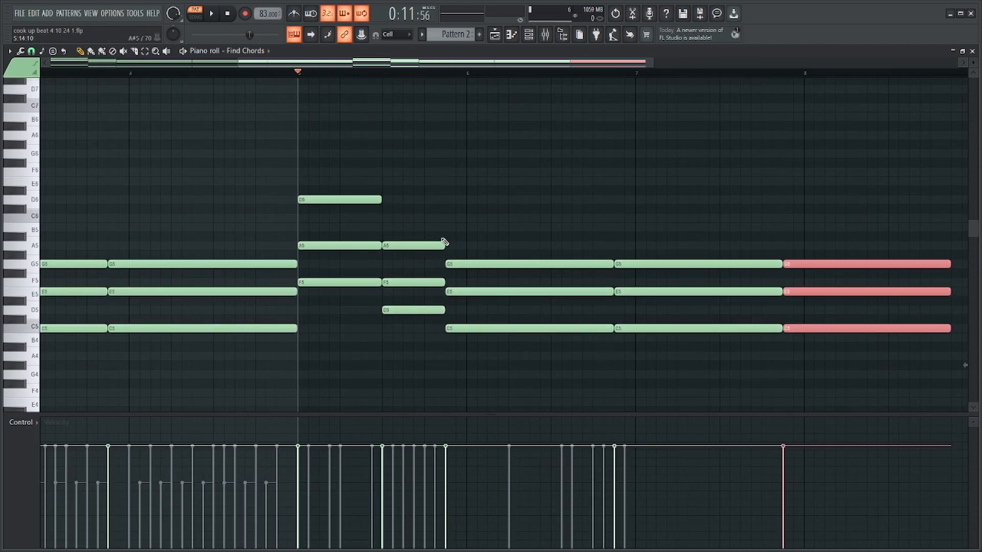
scroll(444, 239, up, 2)
drag(434, 200, 399, 409)
scroll(394, 307, down, 4)
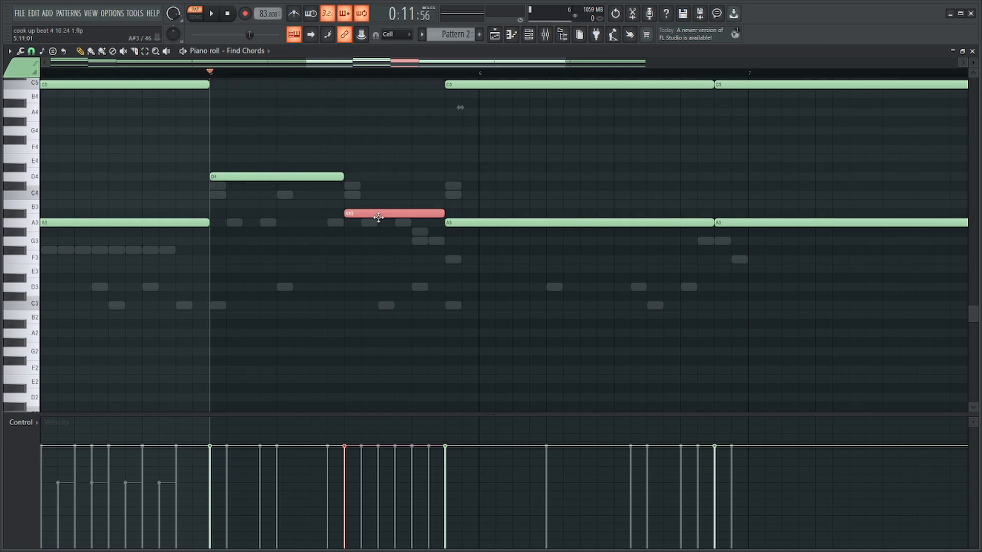
mouse_move(379, 218)
mouse_down()
mouse_move(376, 186)
mouse_move(381, 213)
mouse_up()
scroll(404, 215, up, 4)
drag(293, 111, 282, 120)
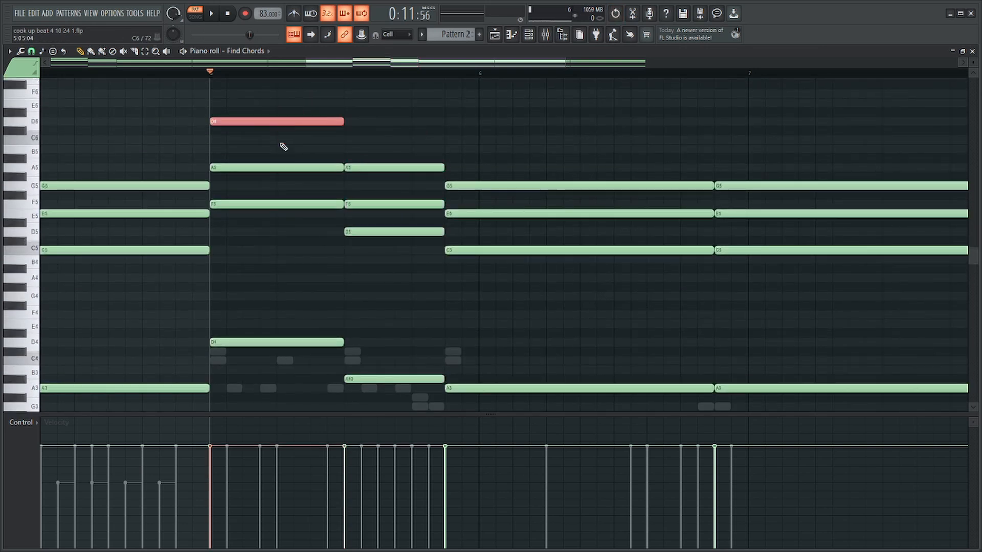
key(ctrl+Down)
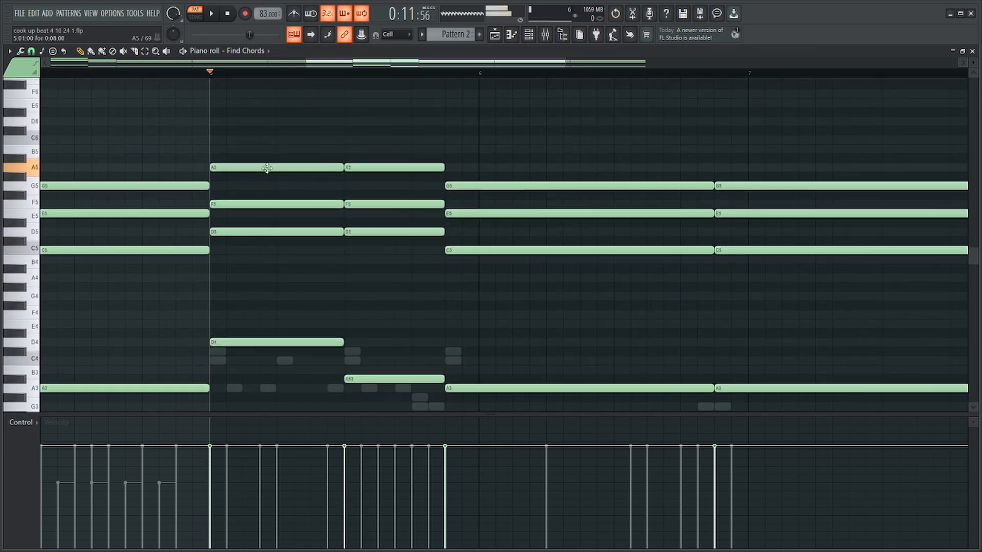
mouse_move(209, 270)
mouse_down()
mouse_move(209, 257)
mouse_move(210, 277)
mouse_up()
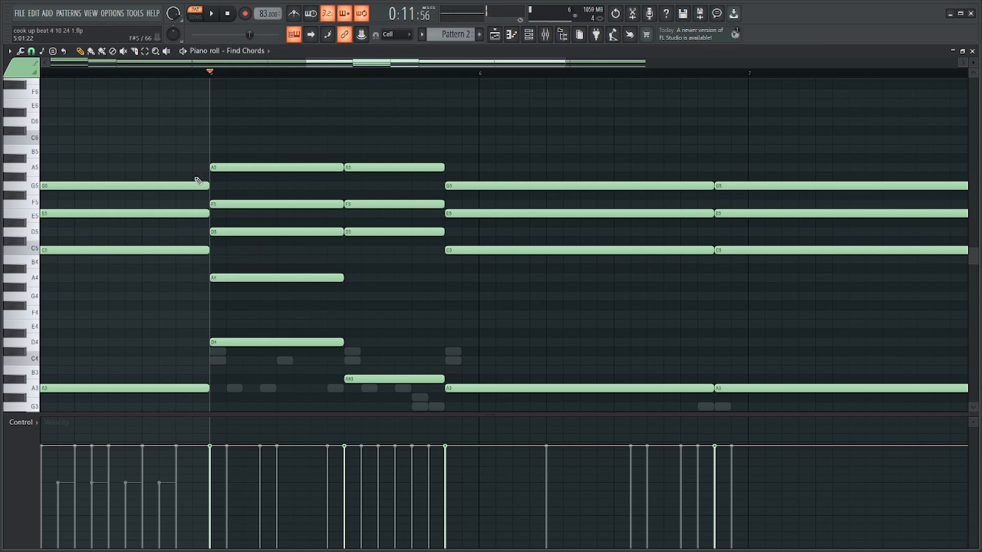
key(space)
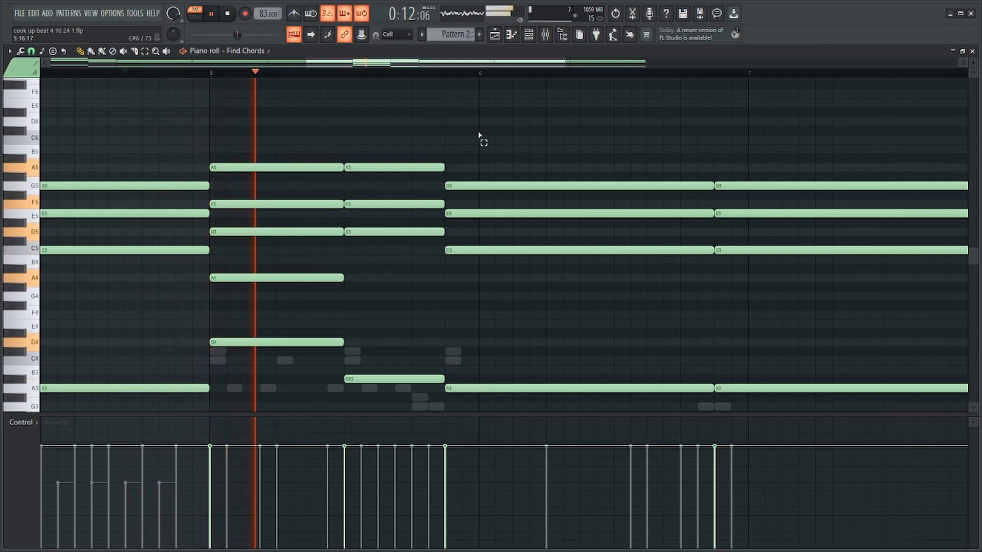
key(space)
Delete all notes of the second short chord in bar 5.
ctrl+drag(374, 136, 378, 408)
key(Delete)
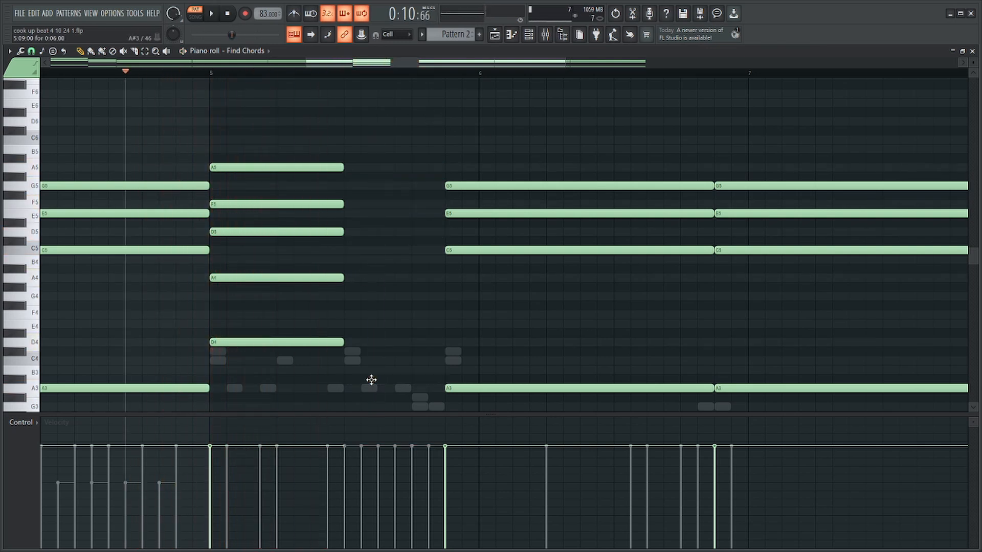
scroll(372, 353, down, 3)
key(ctrl+z)
key(Delete)
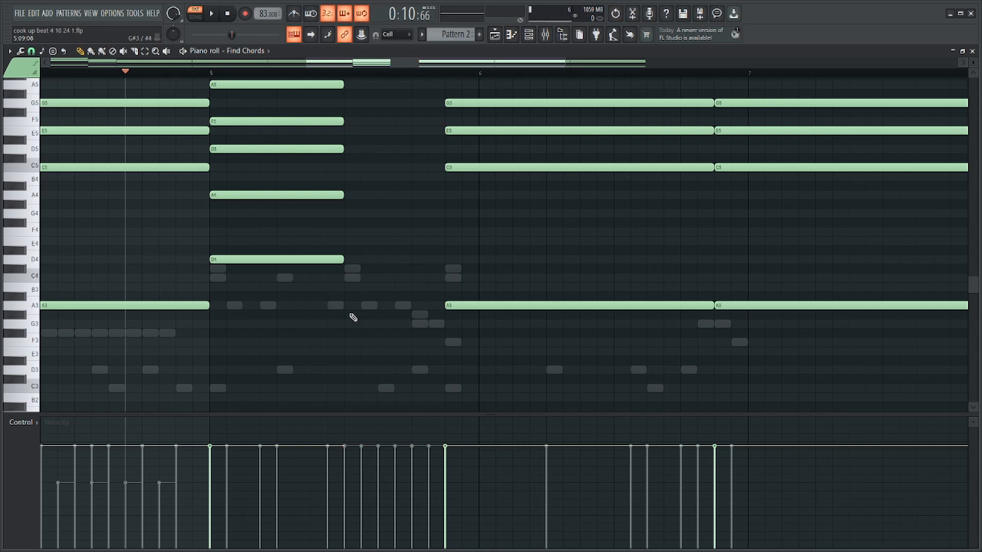
Draw a new second chord in bar 5 with G3, A#3, D4, E4 and A4, matching the deleted chord's length.
drag(349, 315, 344, 325)
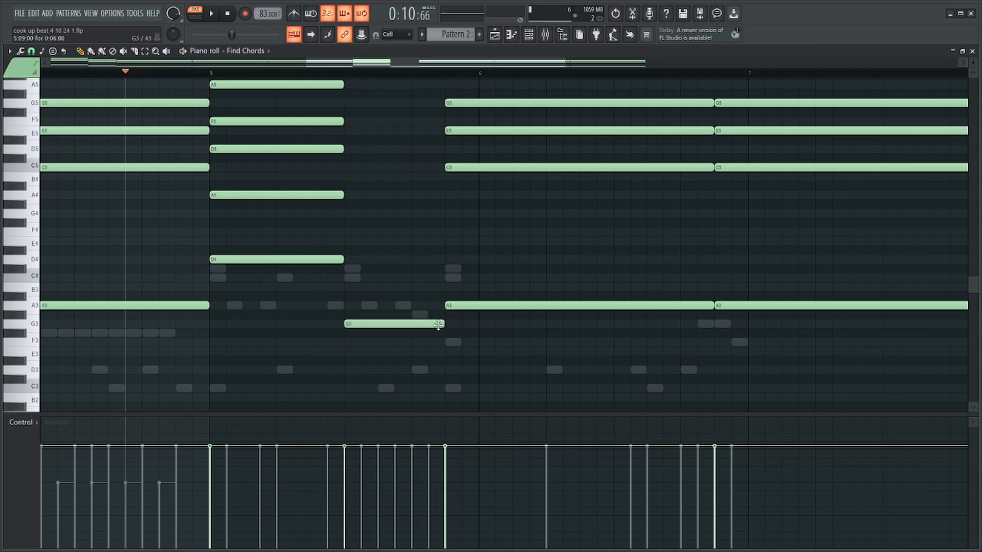
drag(342, 290, 370, 301)
drag(348, 239, 368, 246)
Raise the new second chord by an octave and return only its bass note to G3.
drag(380, 174, 391, 329)
drag(388, 318, 370, 398)
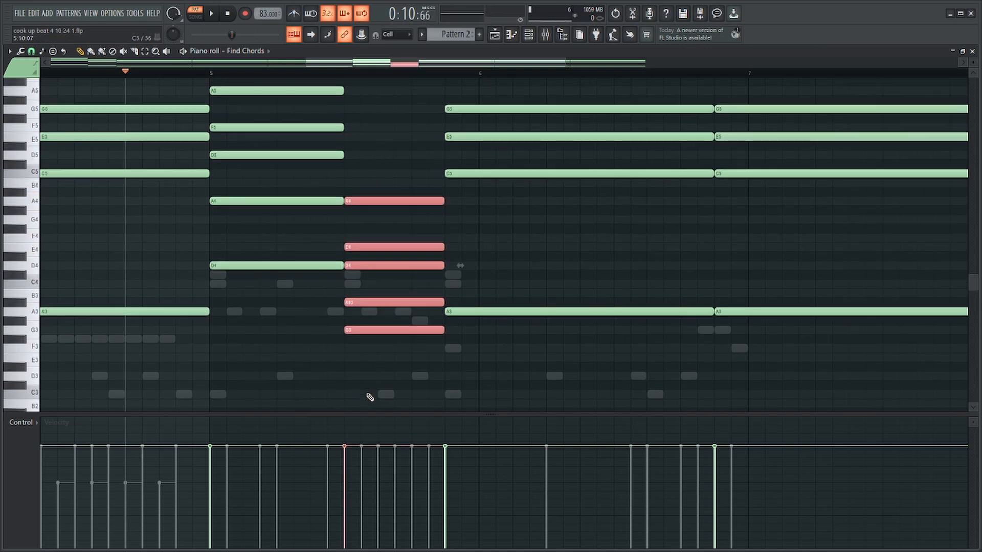
key(ctrl+Up)
scroll(370, 397, up, 3)
drag(407, 300, 411, 319)
key(ctrl+Down)
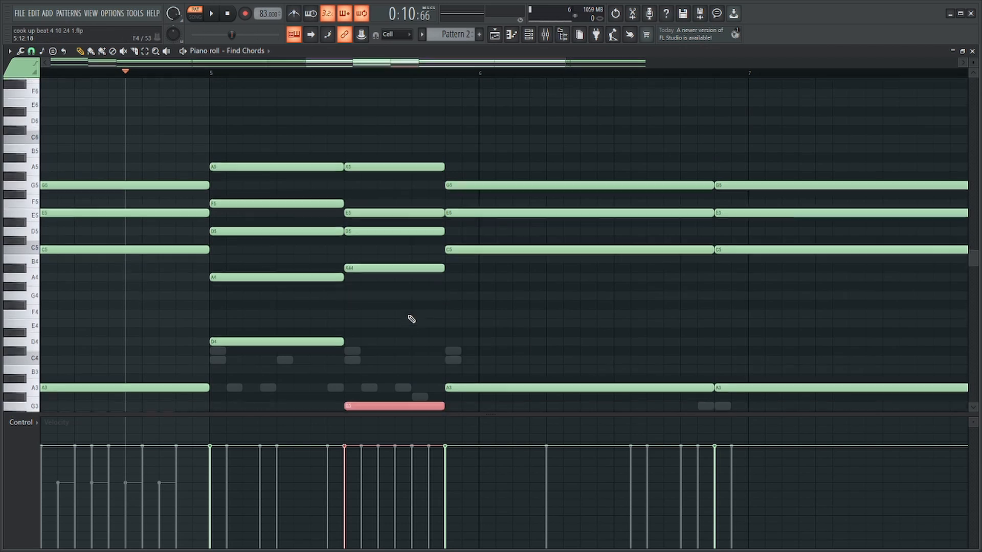
Play the reworked chords from bar 5 and add a C6 on top of the second chord.
scroll(357, 201, down, 1)
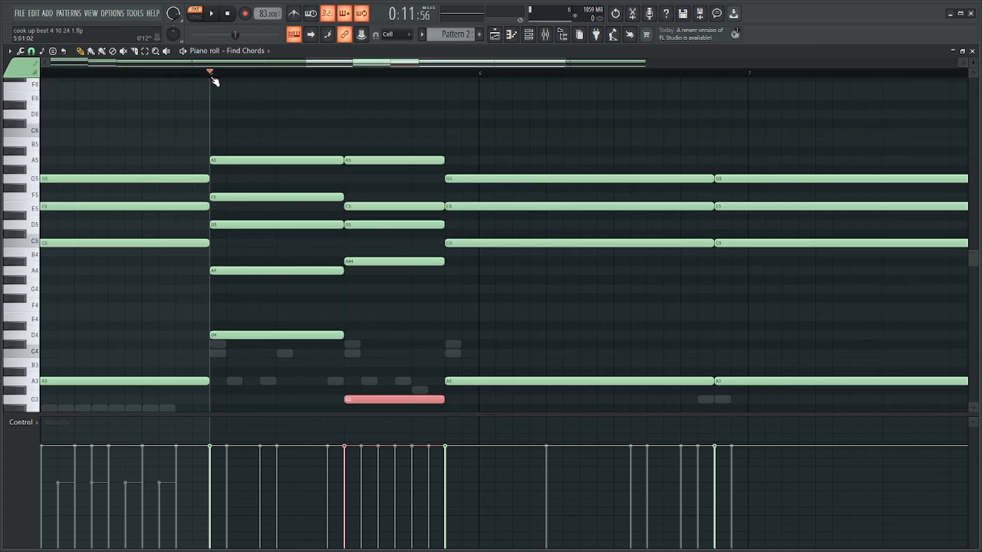
key(space)
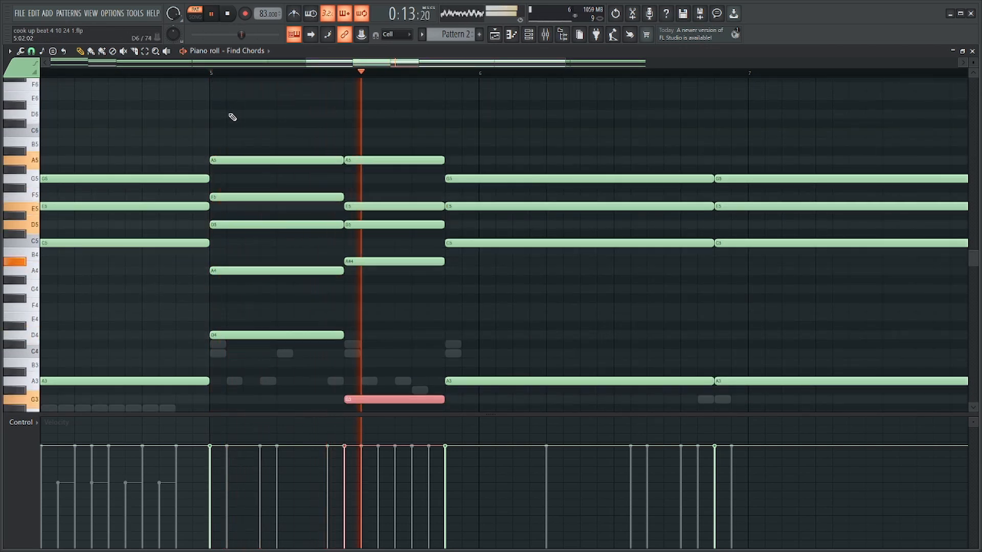
scroll(440, 205, down, 3)
scroll(498, 220, up, 2)
key(space)
key(space)
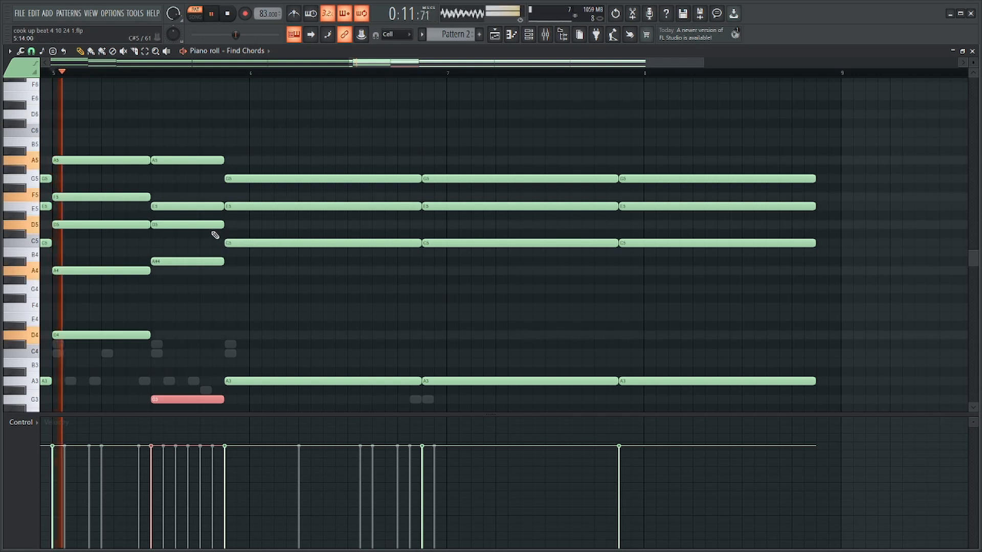
key(space)
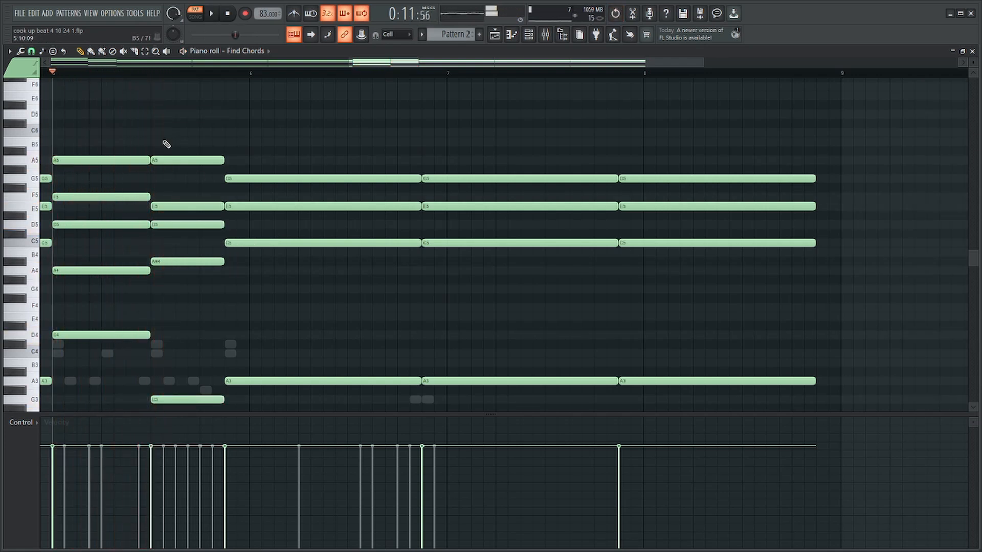
key(space)
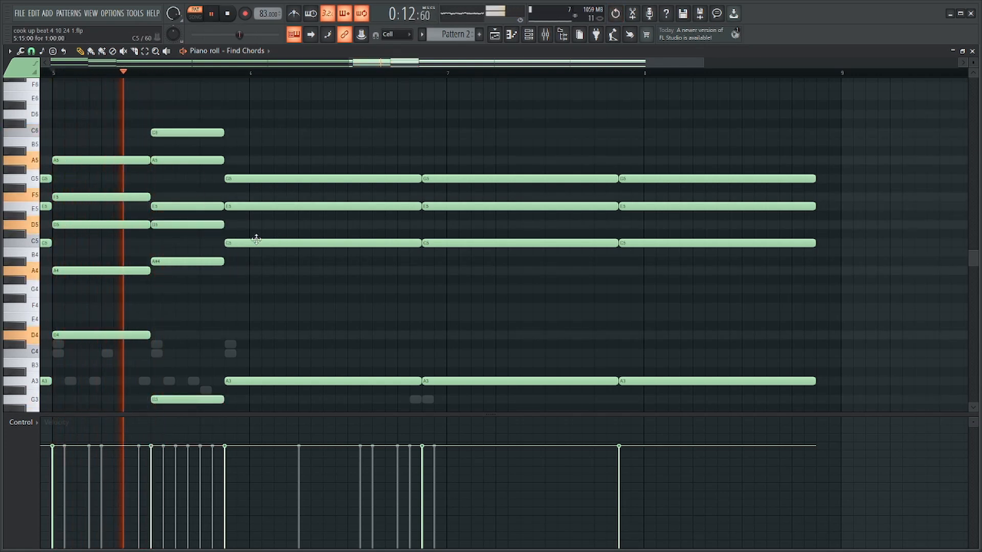
click(275, 252)
key(ctrl+z)
key(space)
Add D6, A#5 and A4 to the long chord after bar 5's short chords and raise its C5 to C#5.
click(270, 241)
click(215, 114)
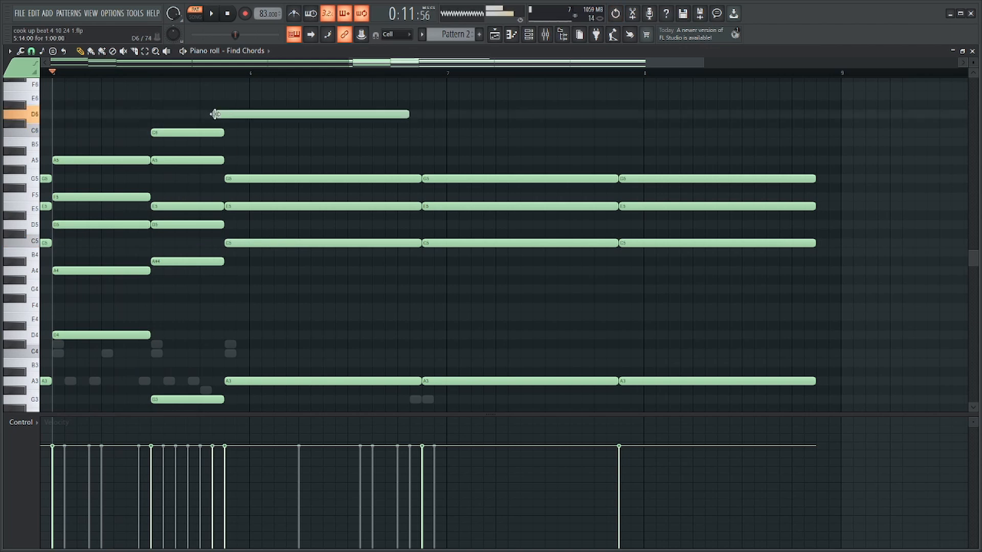
click(233, 150)
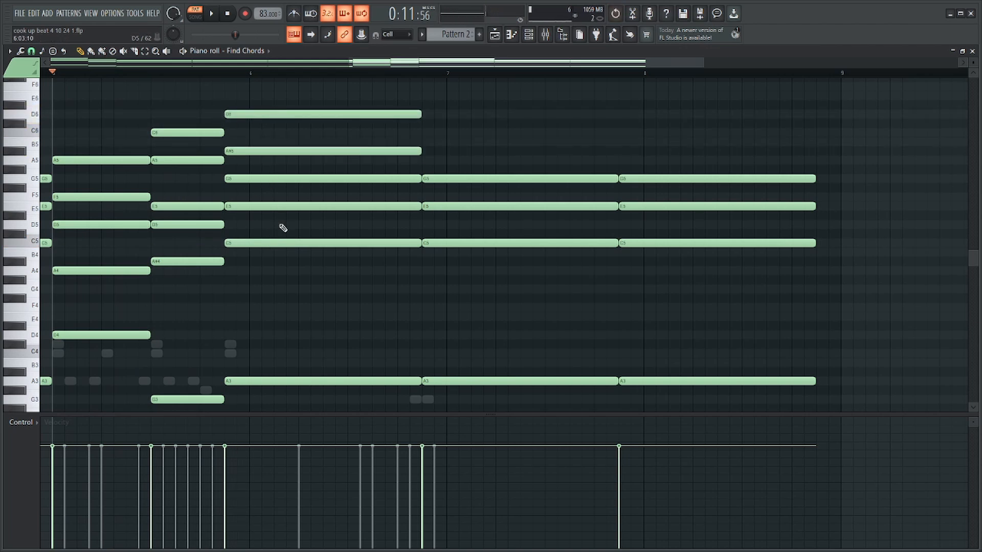
click(227, 269)
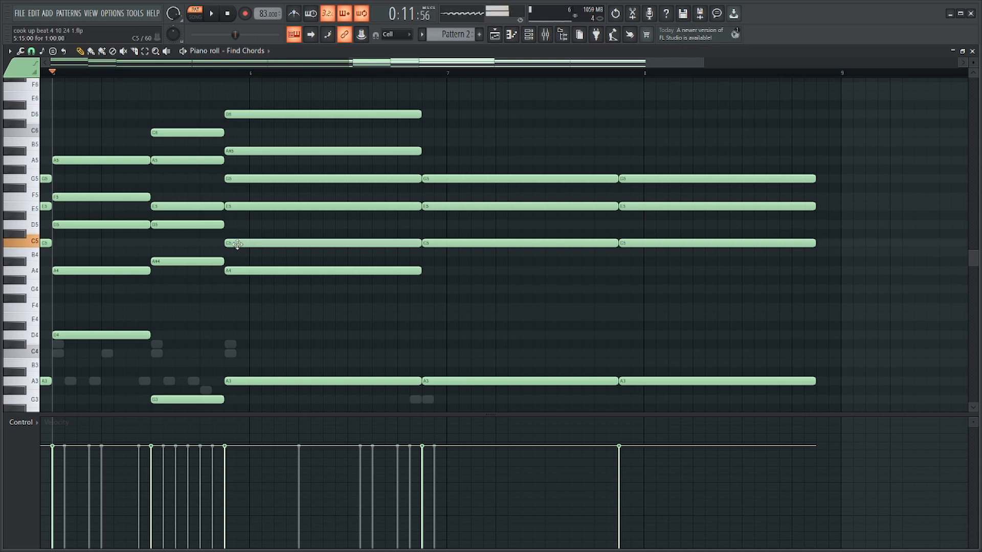
drag(237, 244, 237, 233)
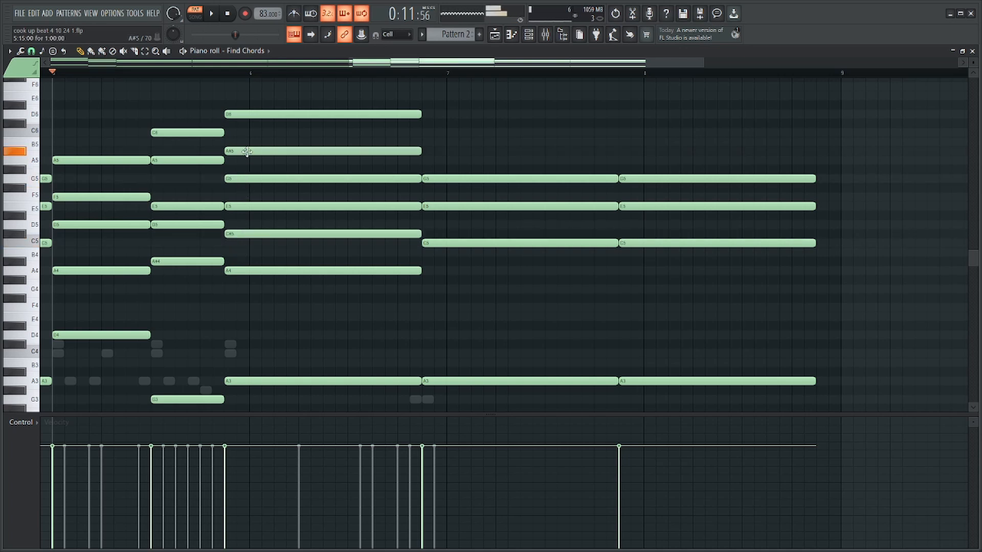
Play the revoiced long chord, remove its C#5 and A#5, and delete the two long chords that follow it.
key(space)
right_click(253, 234)
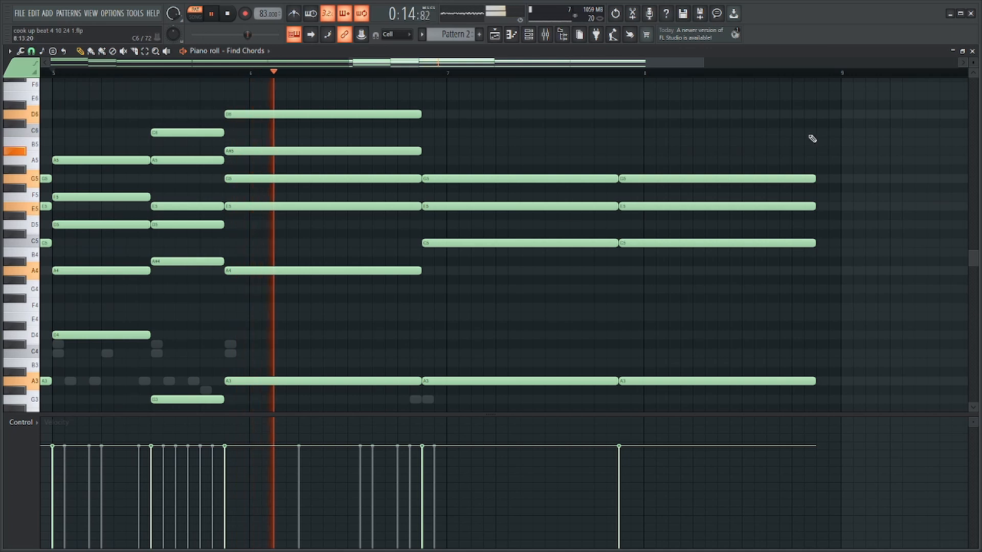
drag(811, 138, 496, 383)
scroll(495, 382, down, 1)
key(Delete)
key(space)
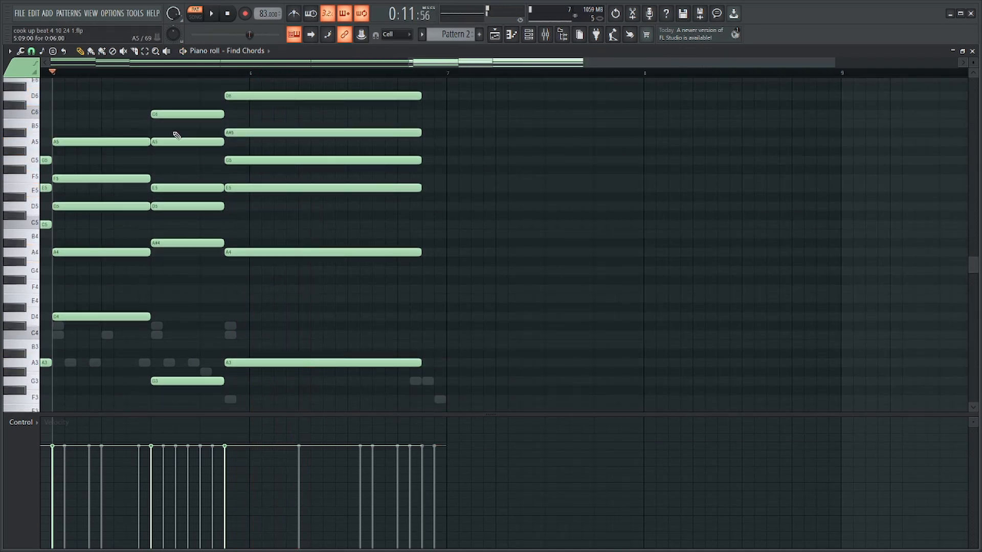
right_click(288, 133)
Try a C5 in the long chord, play it, and remove the note again.
click(239, 227)
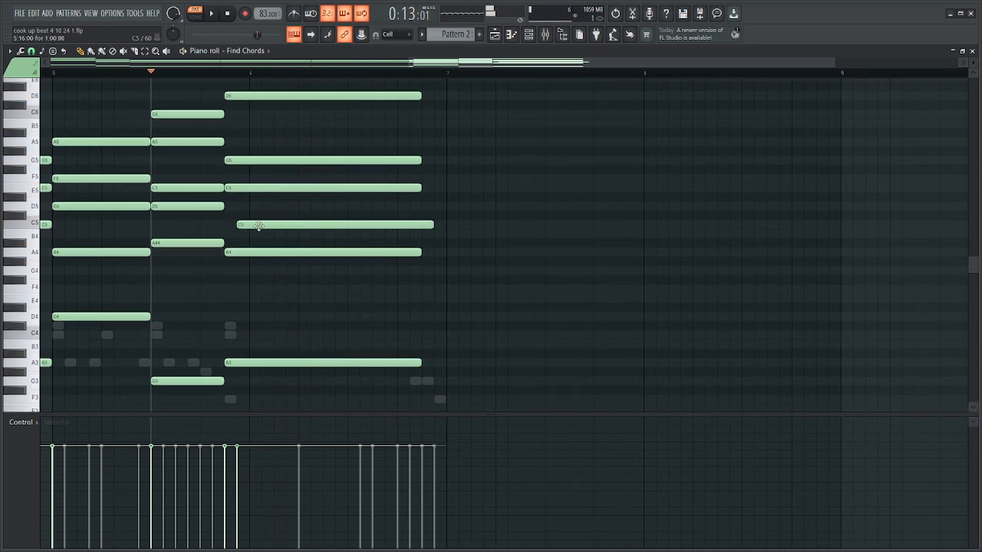
drag(259, 226, 247, 226)
key(space)
key(space)
right_click(277, 226)
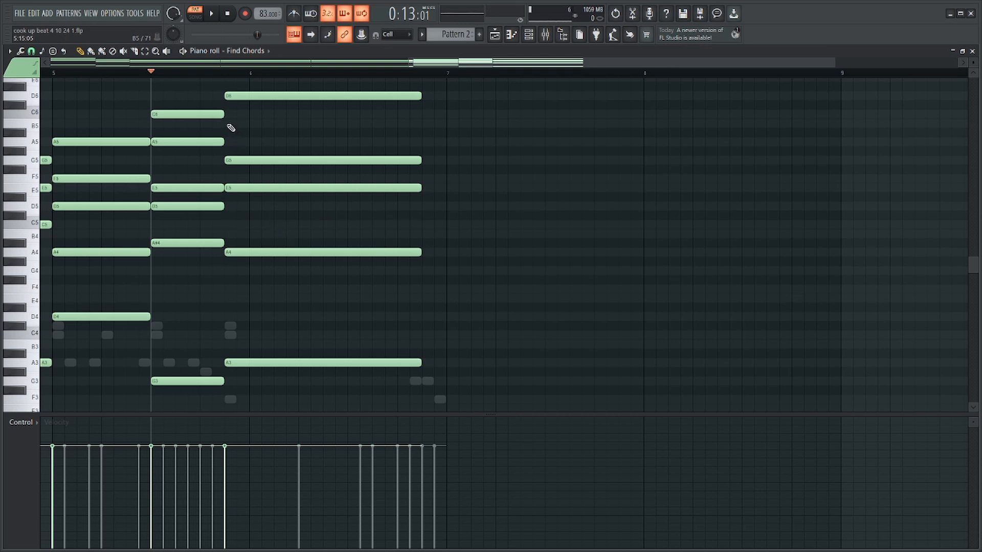
Play the progression and try extending the last long chord to the start of bar 7.
key(space)
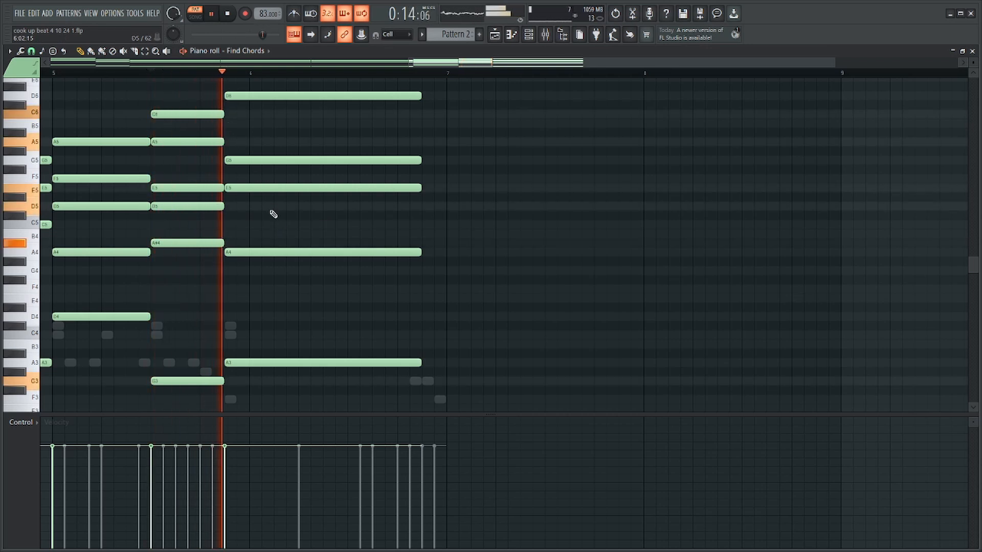
ctrl+drag(409, 383, 440, 150)
key(space)
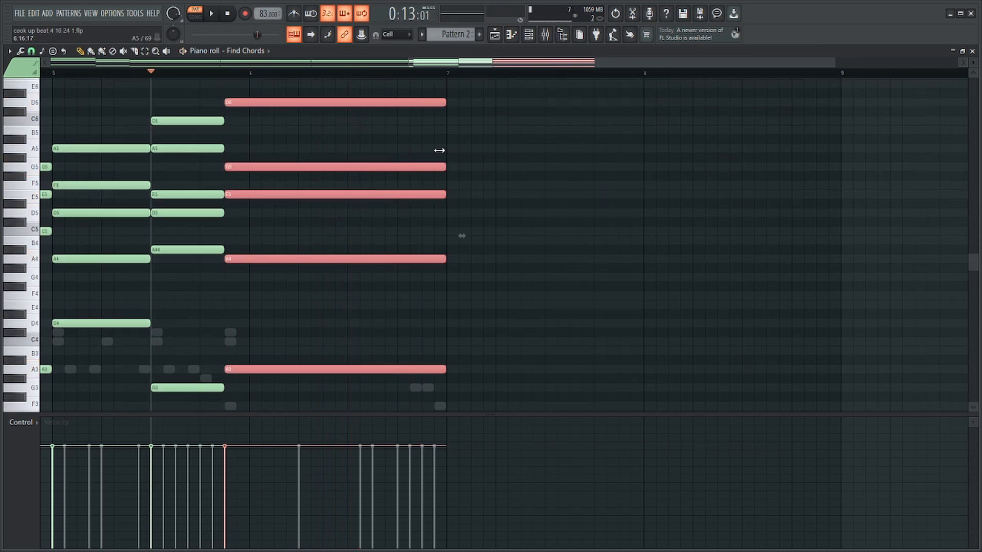
scroll(225, 343, up, 4)
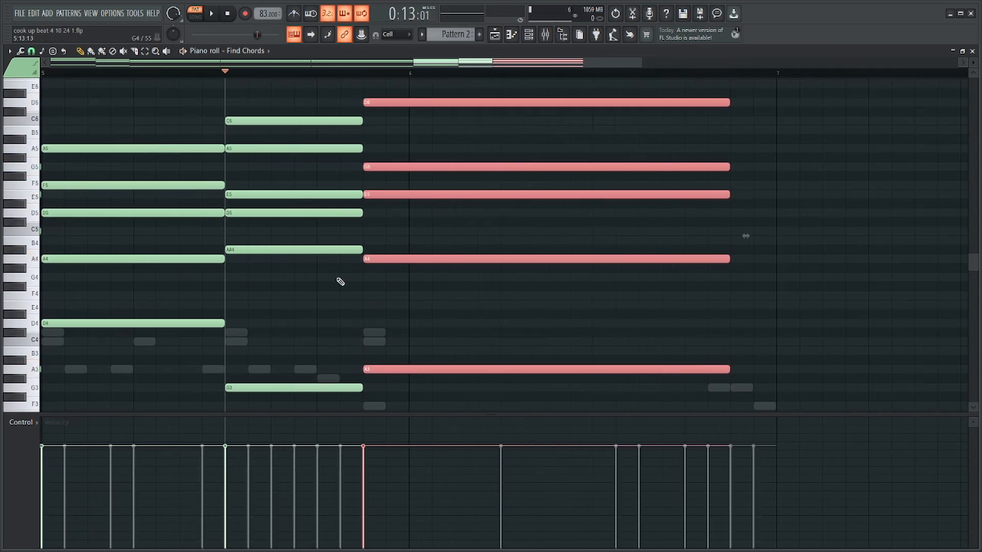
scroll(397, 265, down, 6)
scroll(487, 274, up, 1)
scroll(486, 275, up, 3)
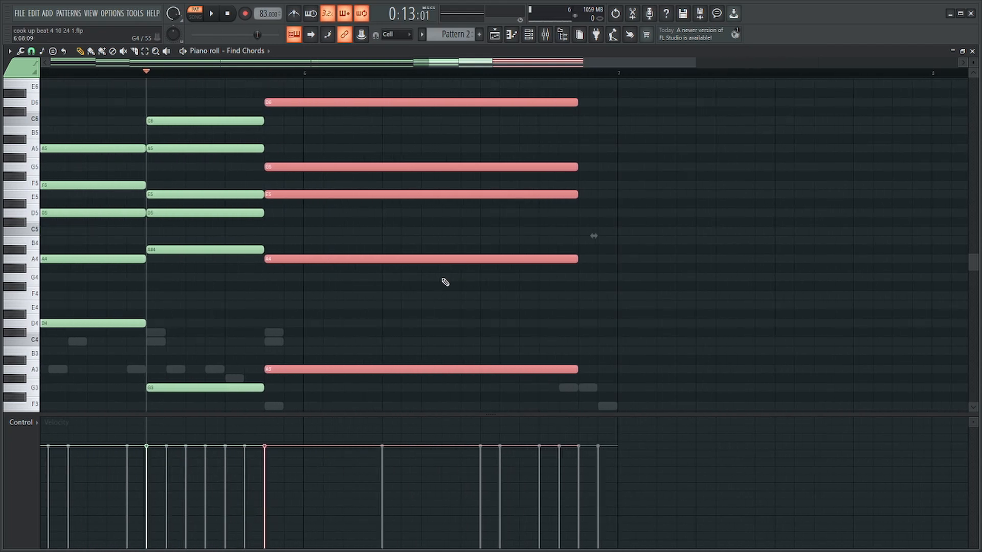
Delete every note of the last long chord except its top D6.
key(Delete)
key(ctrl+z)
ctrl+drag(324, 128, 332, 410)
key(Delete)
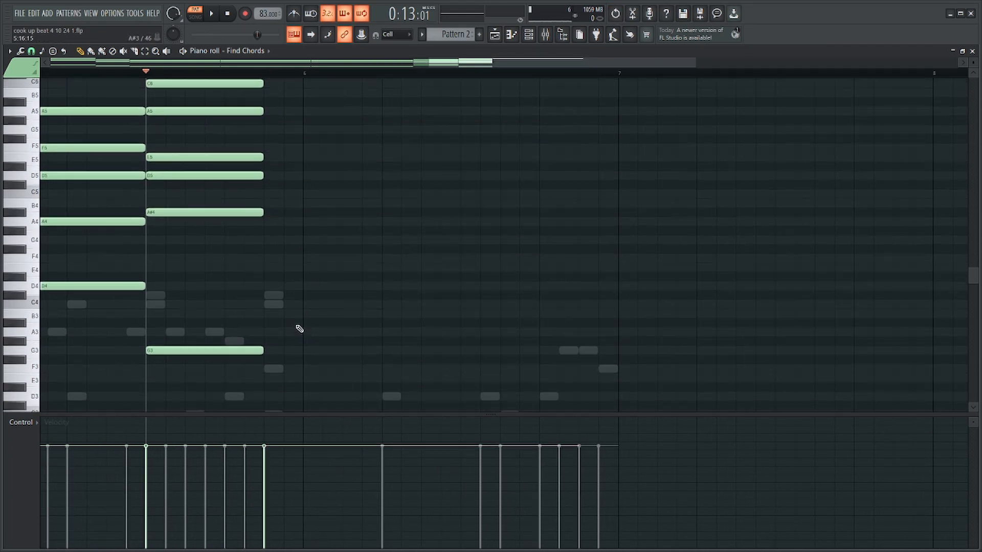
Try building the last long chord under its D6 from F4, A4, C#5, F5 and A5.
scroll(299, 327, down, 2)
scroll(300, 326, up, 2)
click(286, 340)
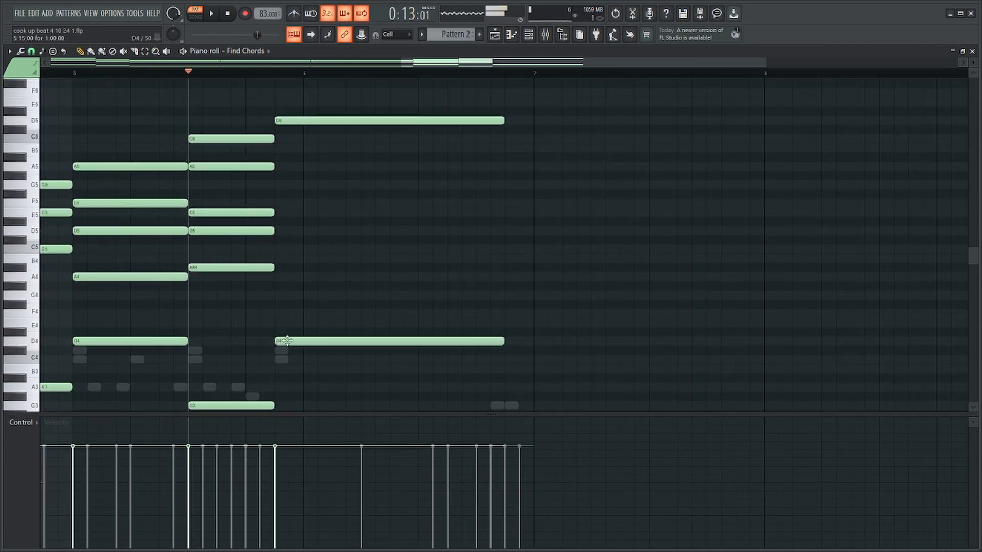
drag(291, 314, 277, 311)
drag(280, 284, 279, 276)
drag(277, 241, 364, 367)
drag(336, 313, 324, 336)
ctrl+click(330, 227)
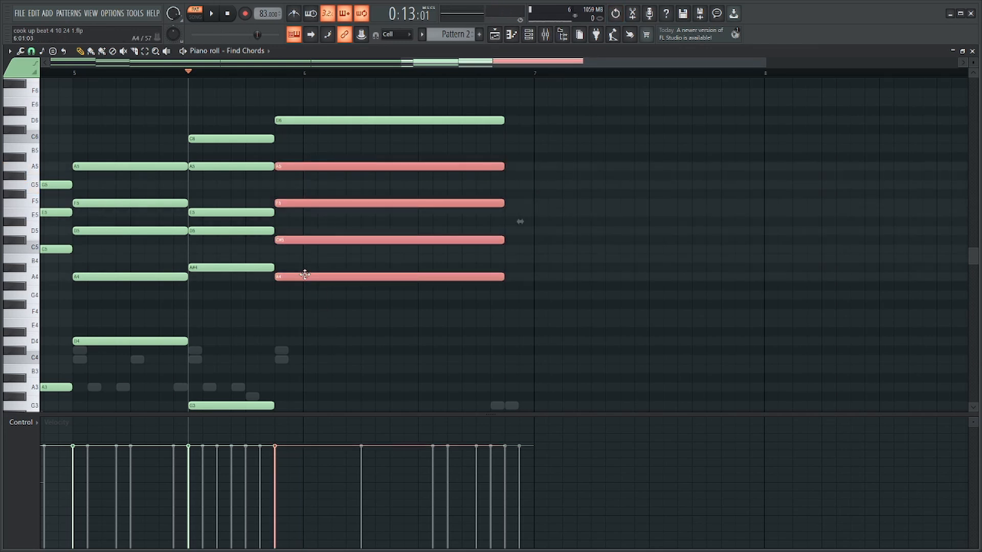
drag(305, 276, 305, 316)
click(305, 170)
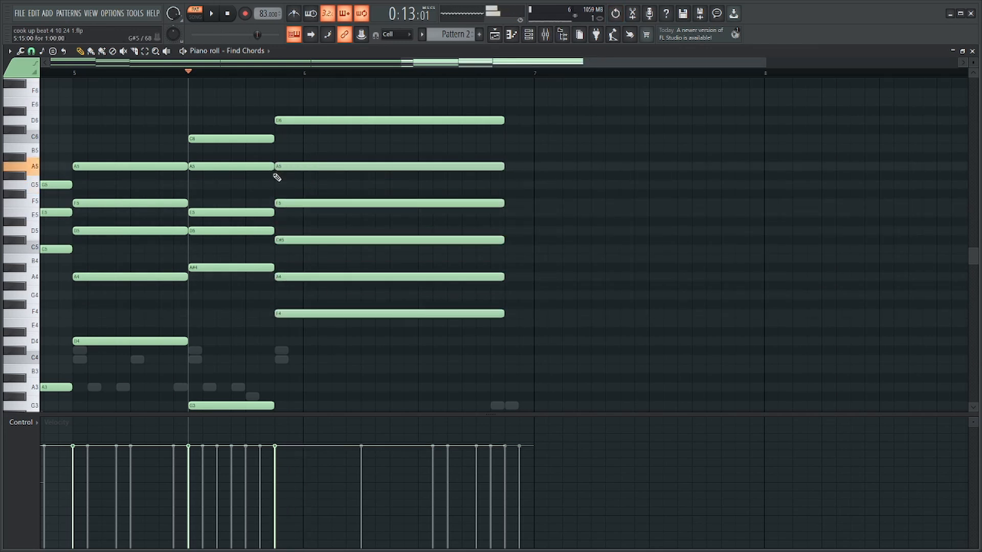
Try the long chord without its A4, restore that note, lower C#5 to C5 and F5 to E5, and play it.
right_click(344, 278)
key(space)
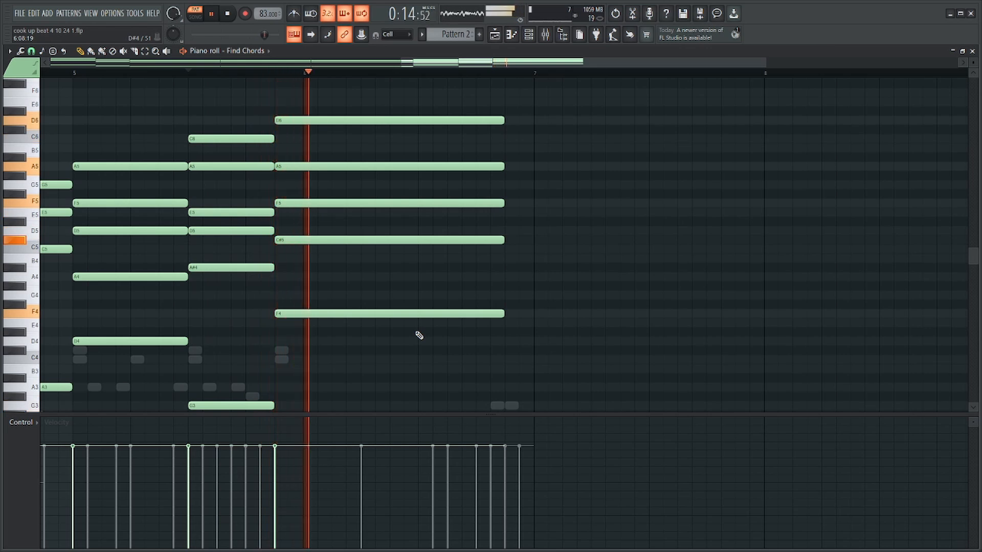
click(342, 277)
key(space)
drag(311, 243, 312, 250)
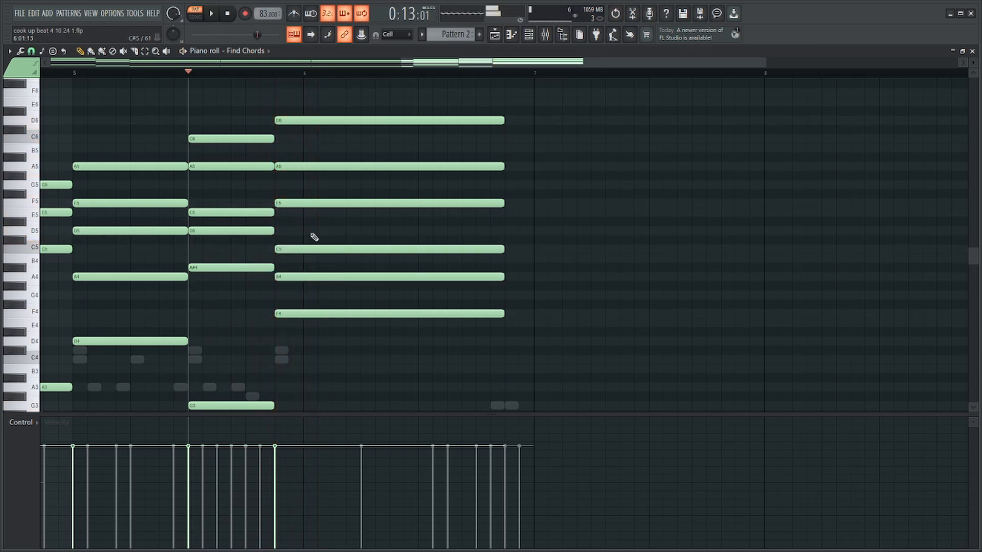
drag(314, 204, 314, 213)
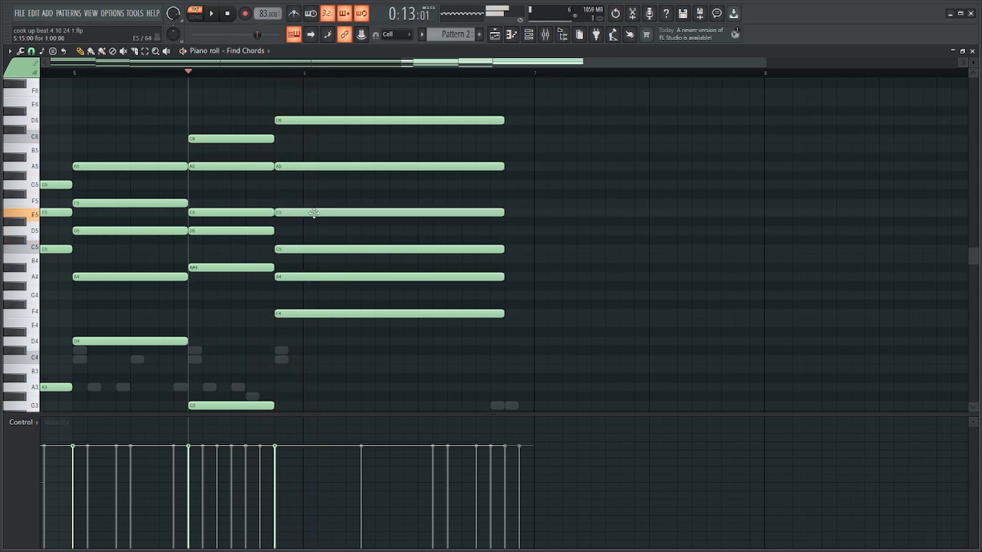
key(space)
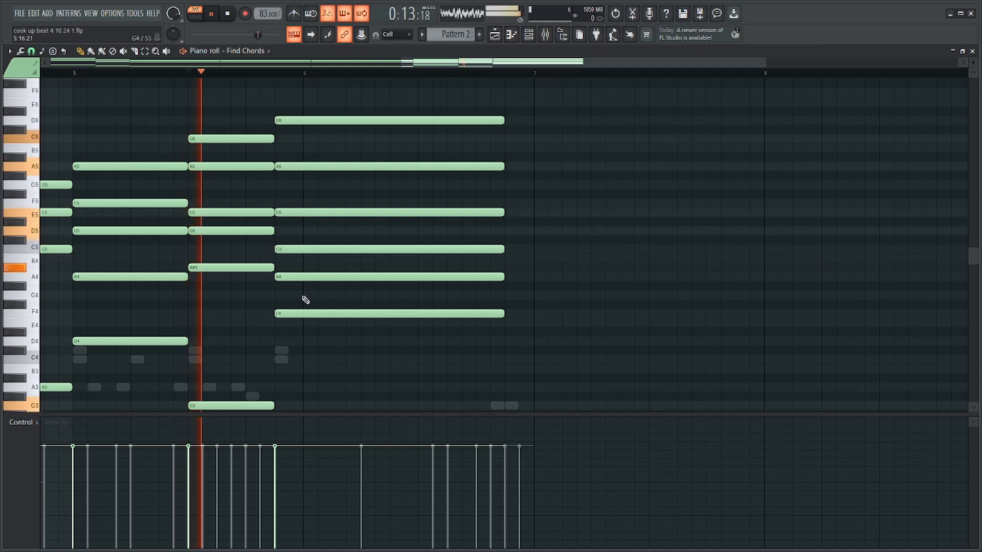
Try removing the long chord's A4 and extending the remaining notes to the start of bar 7.
right_click(306, 277)
drag(466, 346, 481, 67)
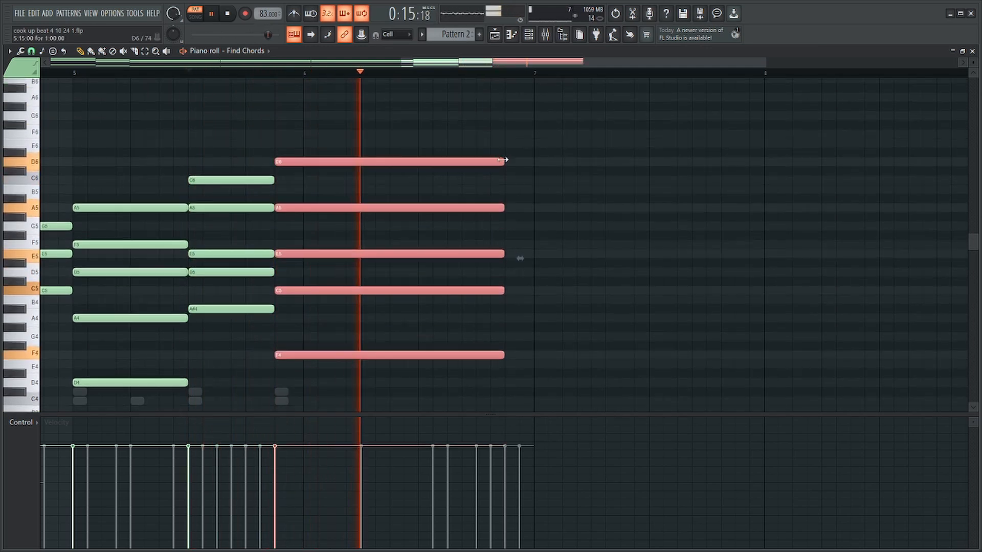
drag(505, 161, 527, 163)
key(space)
Delete the entire last long chord, including its top D6.
scroll(509, 166, down, 3)
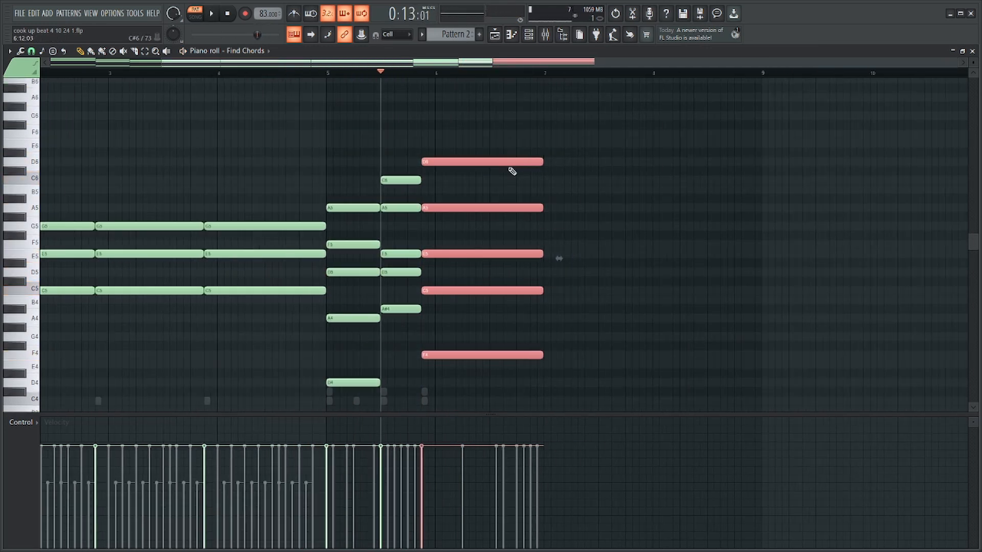
key(ctrl+s)
key(Delete)
scroll(512, 171, up, 3)
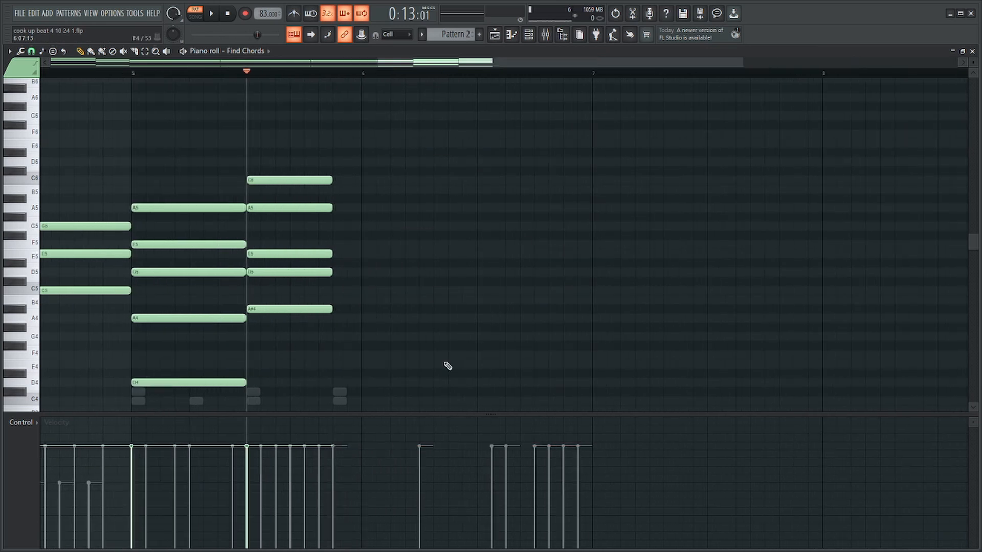
Try long A3 and A4 notes after the bar 5 chords and remove both.
scroll(447, 366, down, 3)
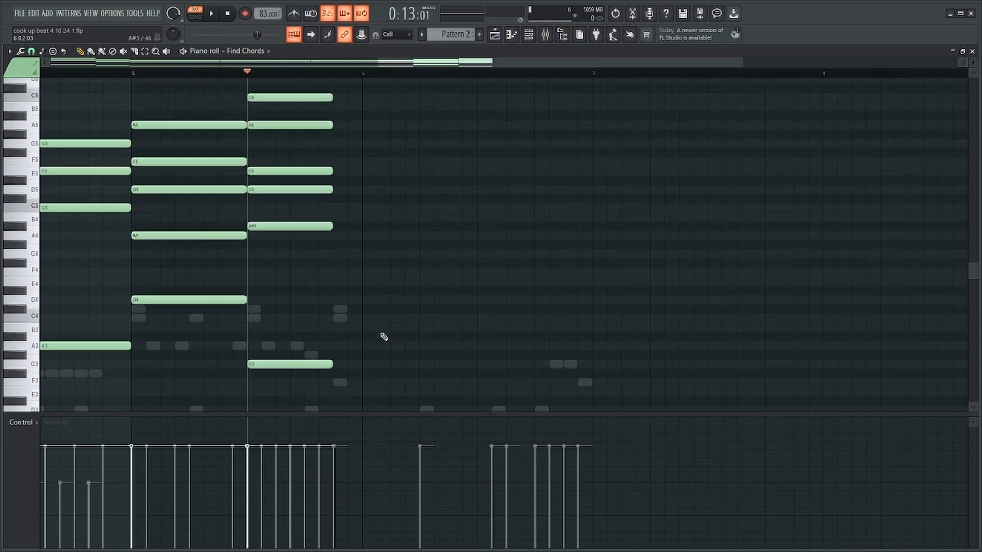
click(338, 347)
click(340, 237)
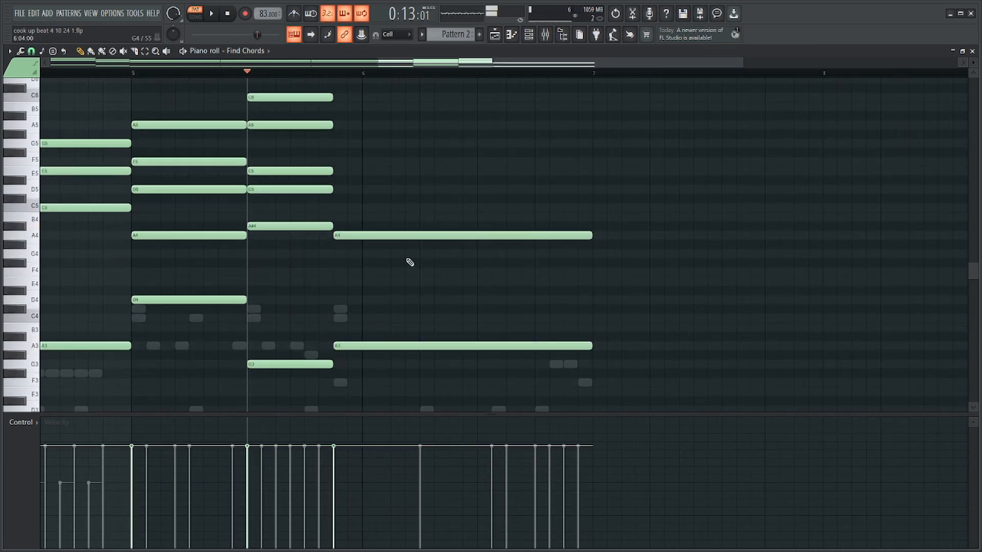
scroll(358, 286, up, 3)
right_click(358, 318)
scroll(358, 327, down, 3)
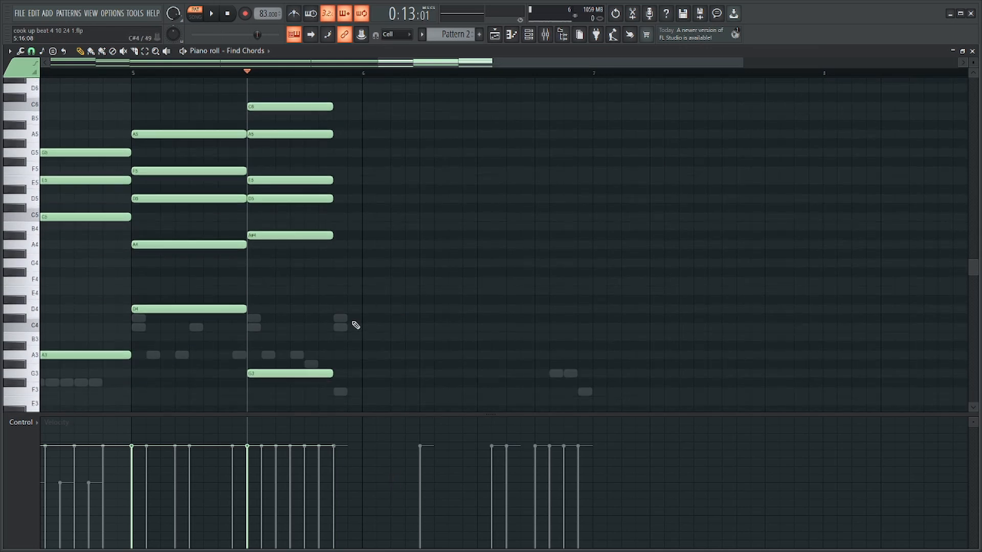
Draw a new long chord of D4, F4, A4, C5 and E5, ending at the start of bar 7.
click(336, 309)
click(336, 282)
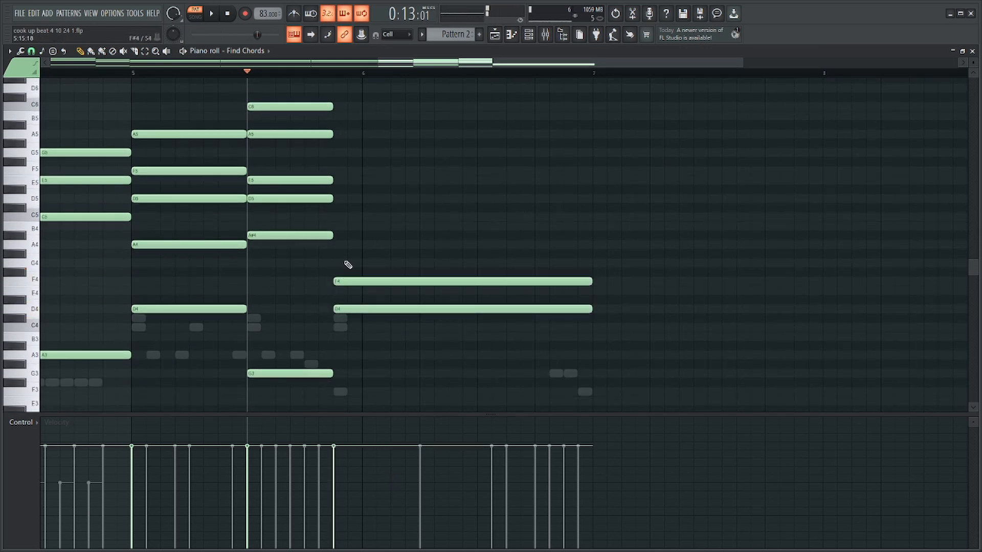
click(344, 244)
click(335, 217)
drag(335, 171, 333, 181)
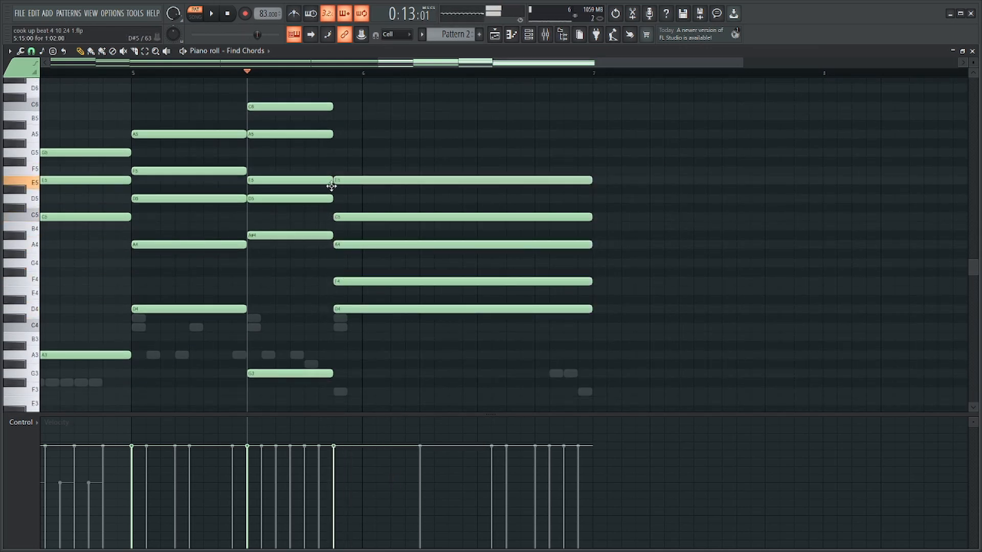
Raise the long chord's notes above D4 by one octave and delete its top E6.
drag(388, 158, 423, 297)
key(ctrl+Up)
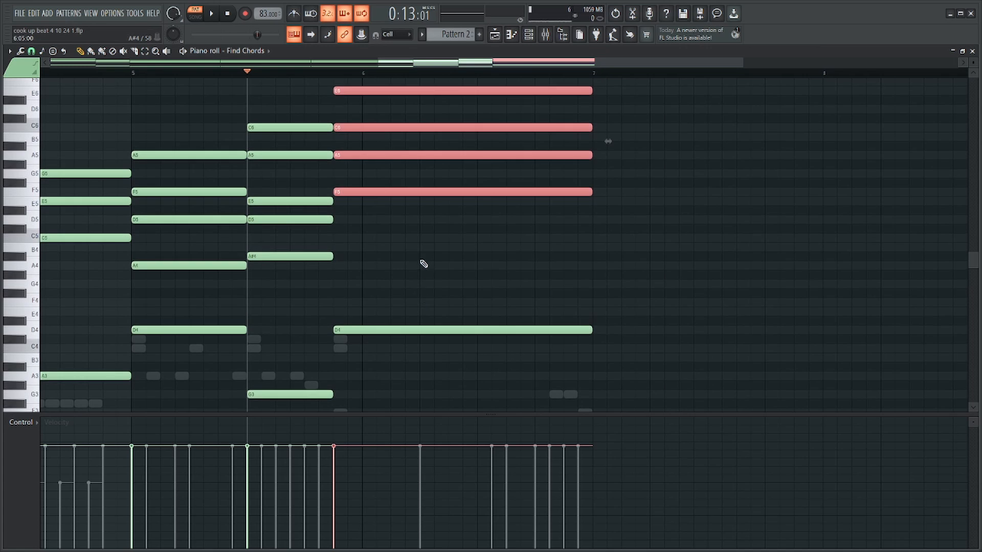
key(ctrl+d)
right_click(352, 92)
click(352, 111)
right_click(351, 111)
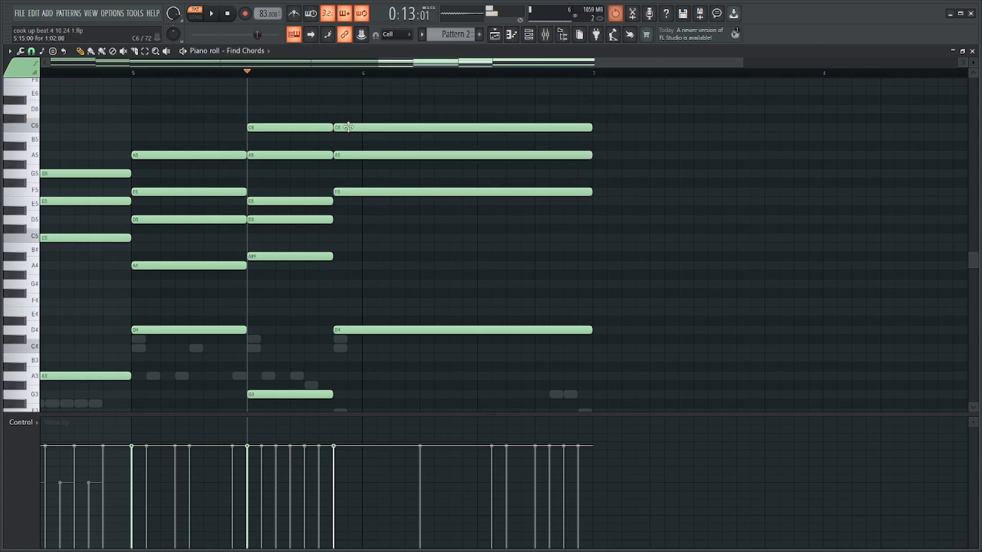
Move the long chord's C6 up to D6, add a D5, and play the progression.
key(space)
drag(345, 126, 344, 108)
drag(350, 228, 335, 220)
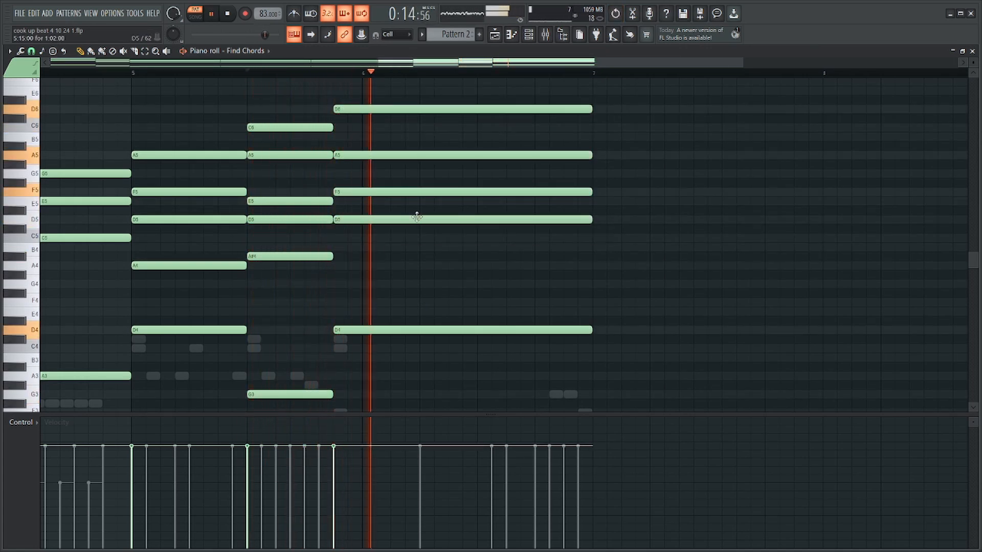
key(space)
Delete every note of the chord at the start of bar 5 except its top A5.
mouse_move(426, 337)
mouse_down()
mouse_move(393, 109)
mouse_move(412, 348)
mouse_up()
scroll(4, 298, down, 3)
scroll(441, 220, up, 4)
key(Delete)
scroll(379, 359, down, 2)
key(ctrl+v)
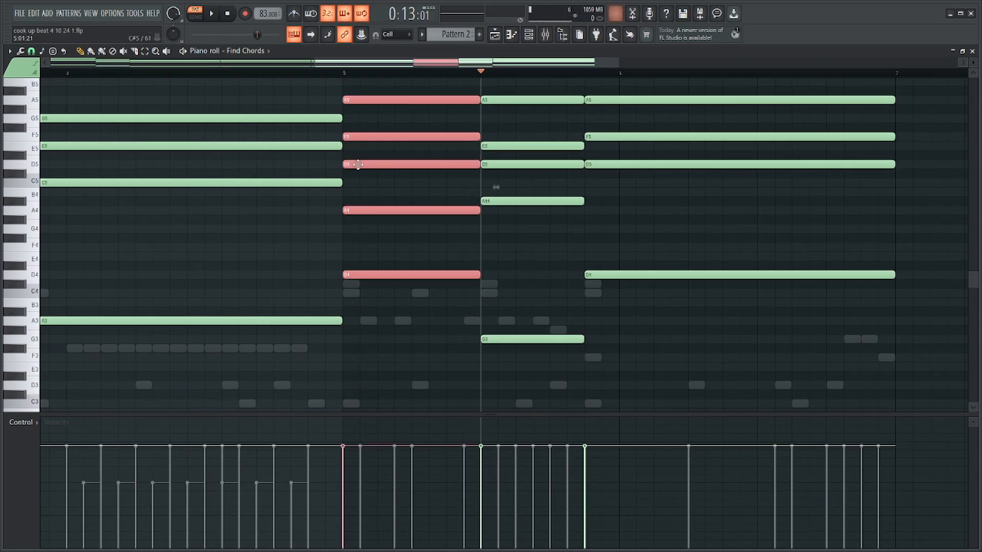
drag(361, 125, 394, 344)
key(Delete)
Play from bar 5 and rebuild its first chord under the A5 with F4, A4, C5 and E5.
key(space)
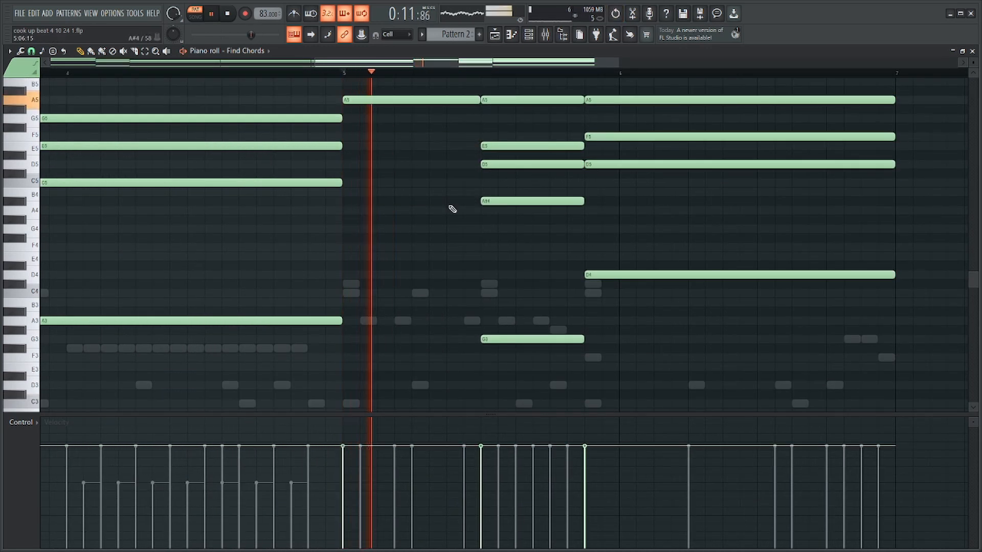
scroll(490, 259, up, 3)
key(space)
scroll(460, 280, down, 2)
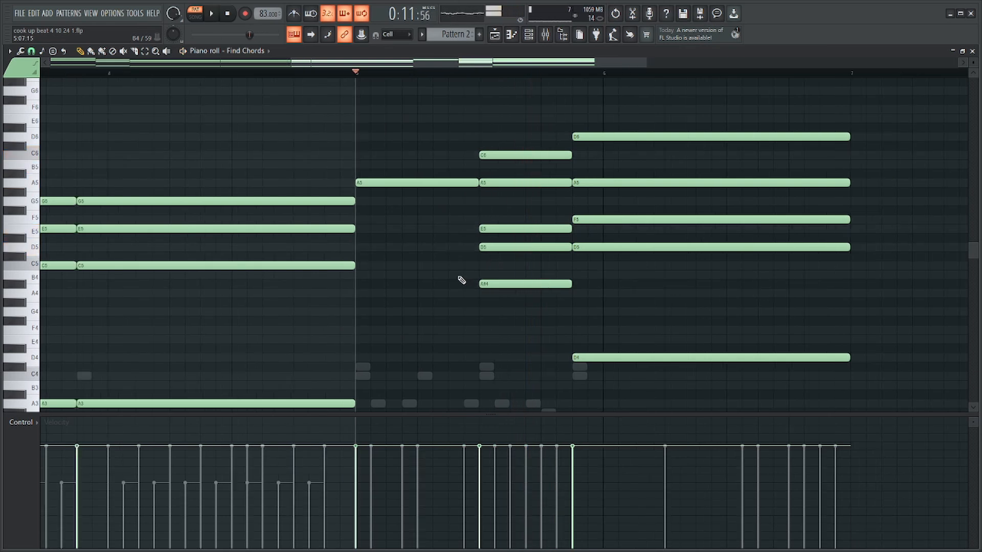
scroll(456, 284, down, 3)
scroll(513, 343, up, 4)
mouse_move(289, 268)
mouse_down()
mouse_move(247, 245)
mouse_move(300, 253)
mouse_up()
key(shift+d)
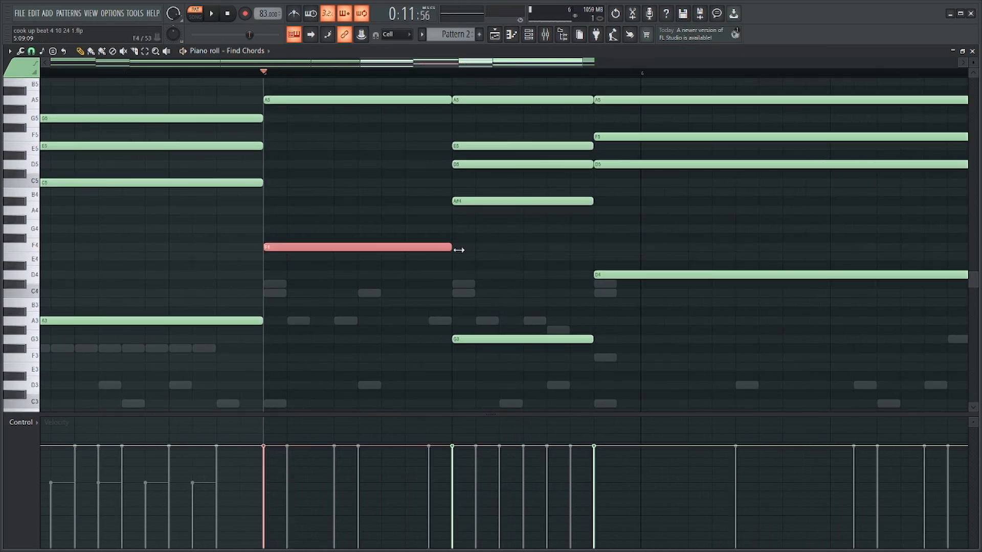
scroll(459, 250, up, 2)
click(271, 266)
click(266, 237)
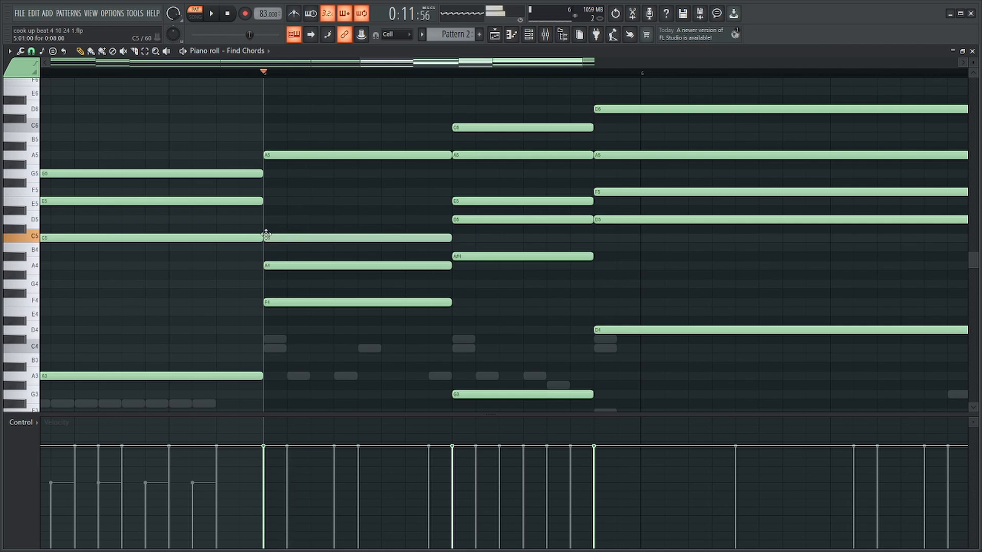
mouse_move(276, 210)
mouse_down()
mouse_move(285, 193)
mouse_move(288, 205)
mouse_up()
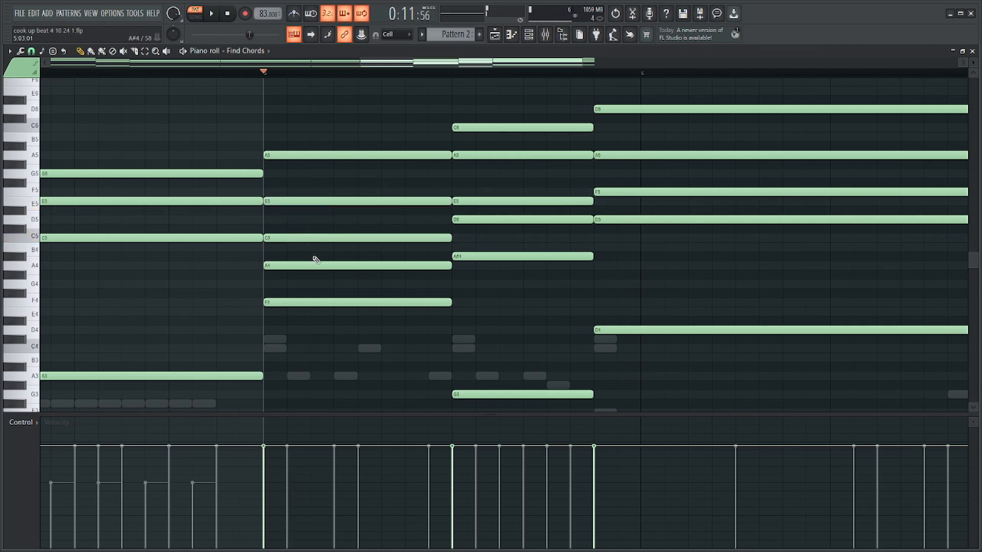
Play the revised chords and lower the first bar 5 chord's F4 by one octave to F3.
scroll(368, 271, down, 4)
drag(478, 275, 436, 342)
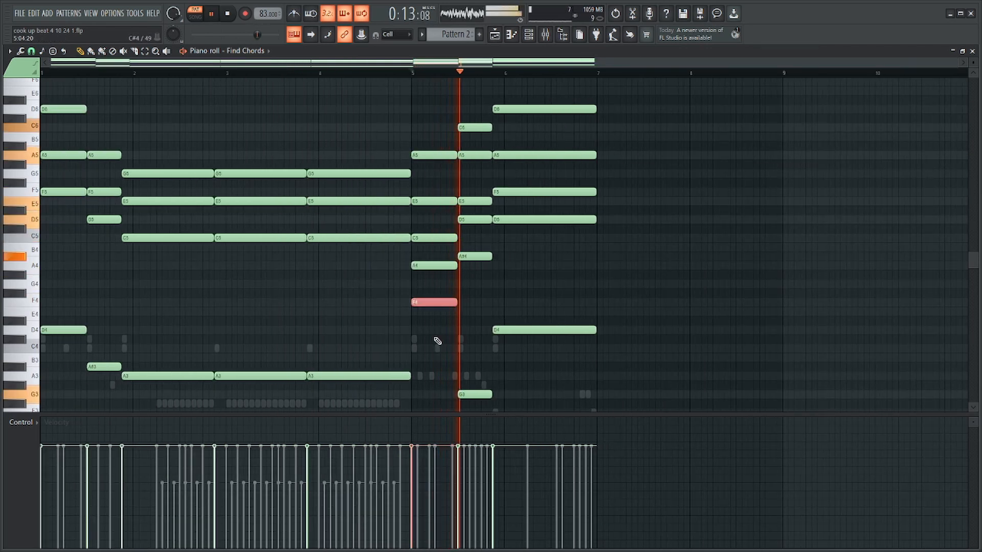
key(ctrl+Down)
ctrl+click(870, 261)
Shorten the last long chord to one bar and append two copies directly after it.
scroll(872, 262, up, 5)
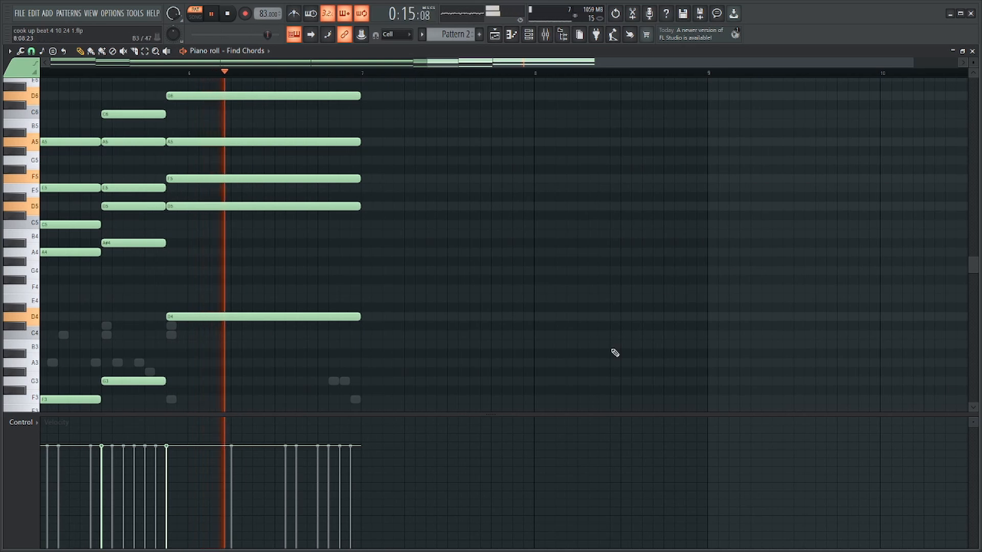
drag(574, 366, 286, 75)
drag(360, 336, 339, 336)
key(space)
key(ctrl+b)
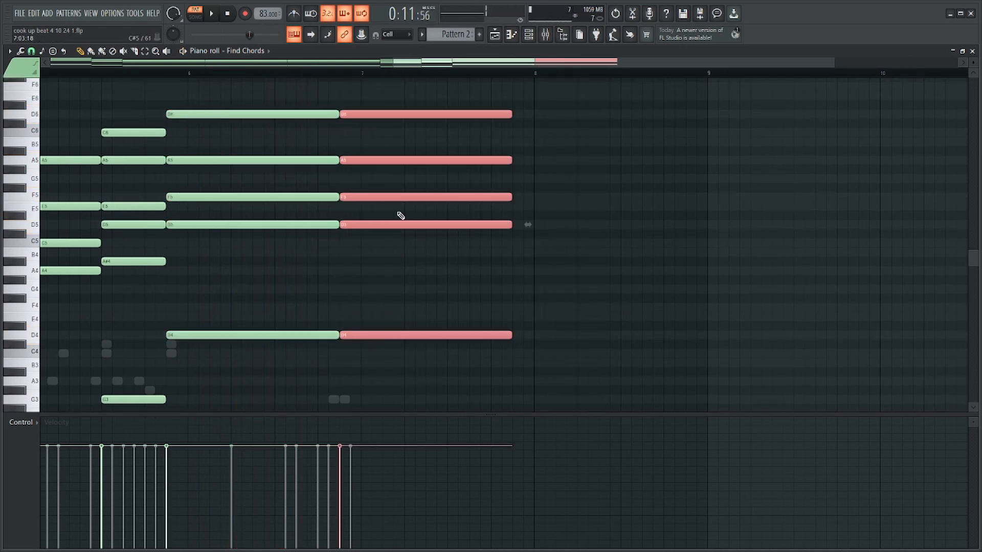
key(space)
key(ctrl+b)
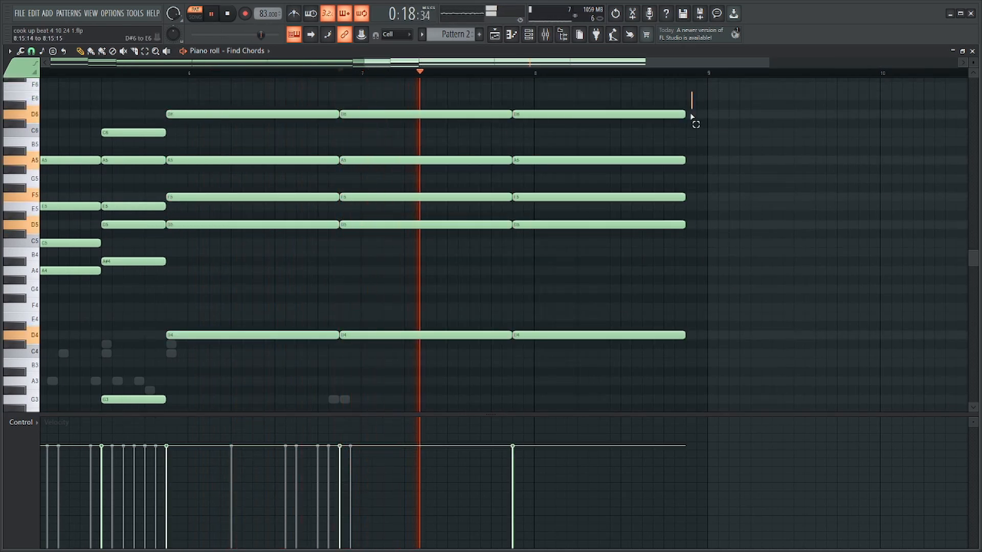
Shorten the final copy of the long chord so it ends around the middle of bar 8.
drag(685, 336, 632, 344)
key(space)
scroll(690, 324, down, 3)
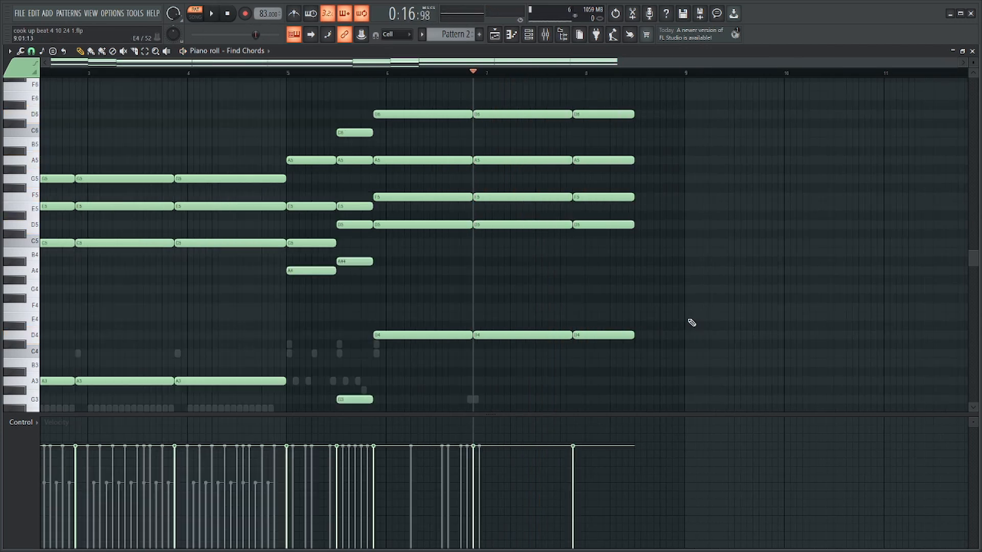
In the HQ Jazz Kit notes, duplicate the drums of bars 5 and 6 into bars 7 and 8.
key(F6)
click(535, 300)
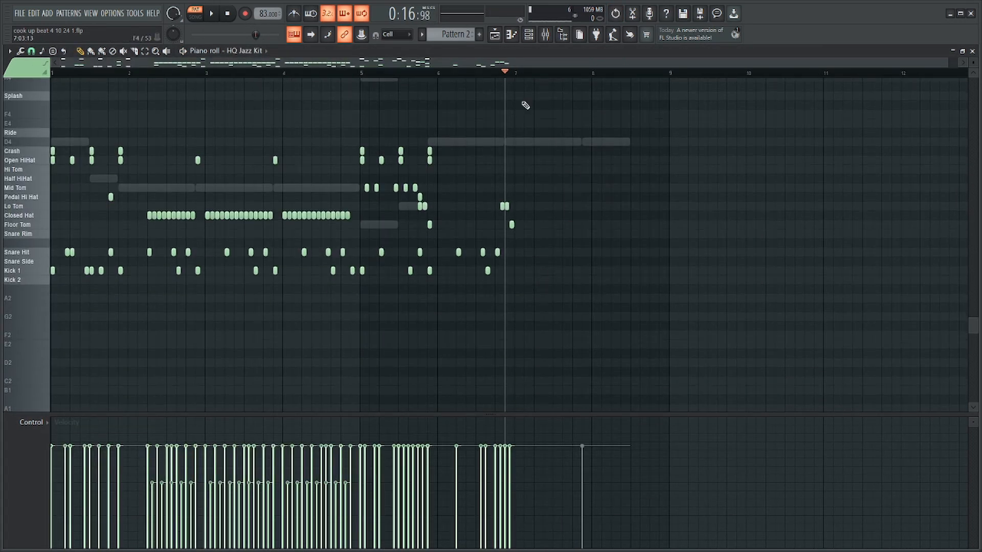
drag(517, 75, 362, 83)
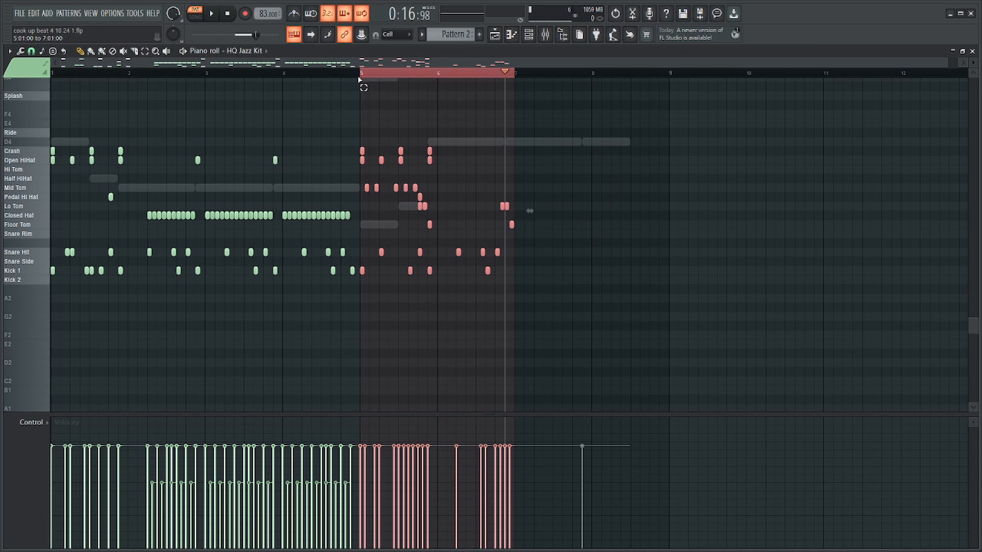
key(ctrl+b)
ctrl+click(608, 74)
scroll(661, 111, up, 1)
scroll(661, 111, up, 1)
drag(628, 83, 622, 119)
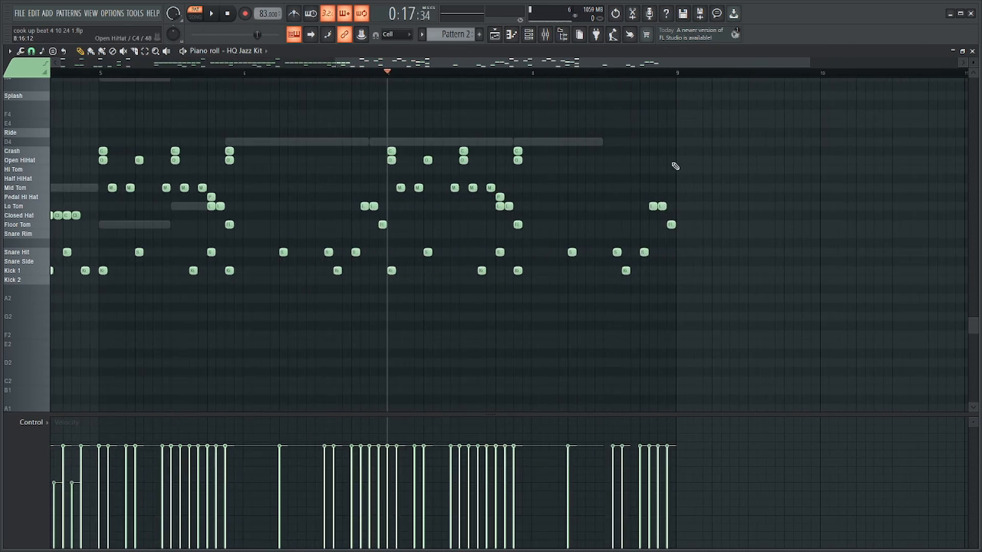
Return to the Find Chords notes and play the repeated long chords with the drums from bar 7.
scroll(641, 175, up, 3)
key(F6)
click(477, 301)
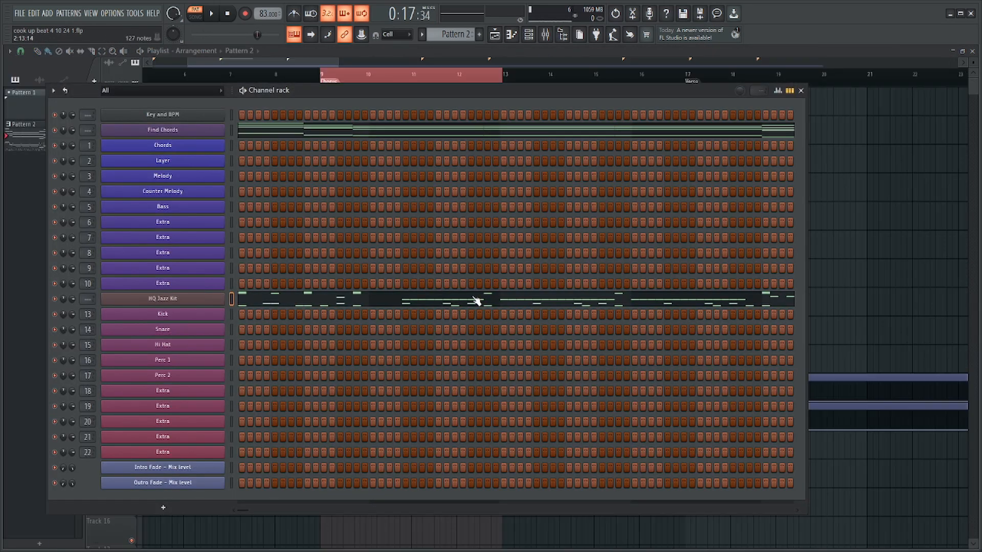
click(532, 135)
key(space)
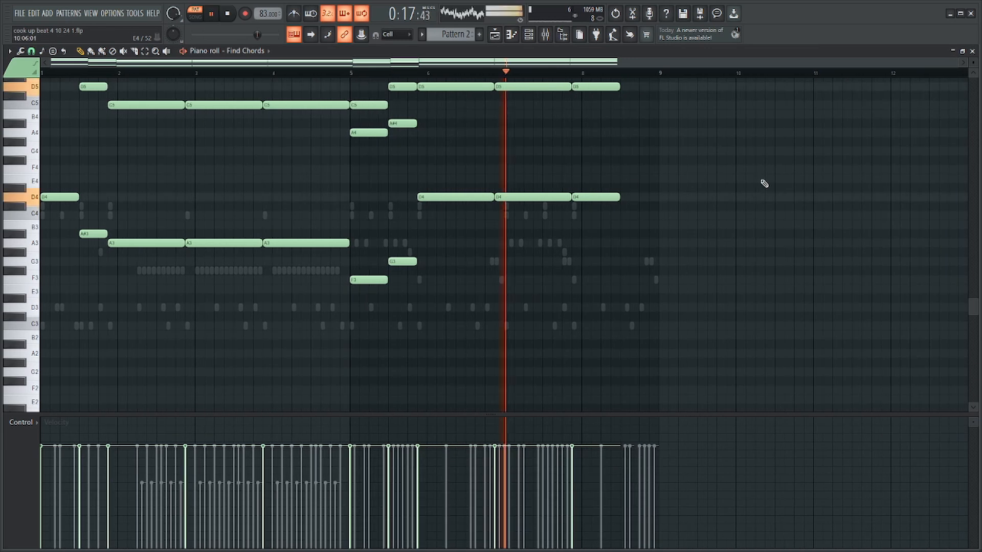
scroll(449, 121, up, 3)
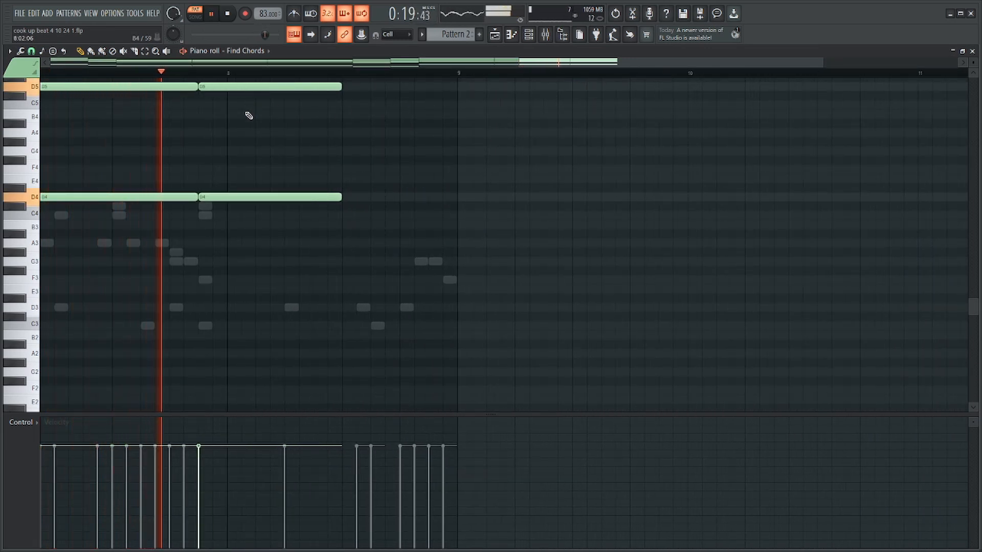
Open the HQ Jazz Kit notes and delete the drum notes copied into bar 8.
scroll(358, 158, up, 3)
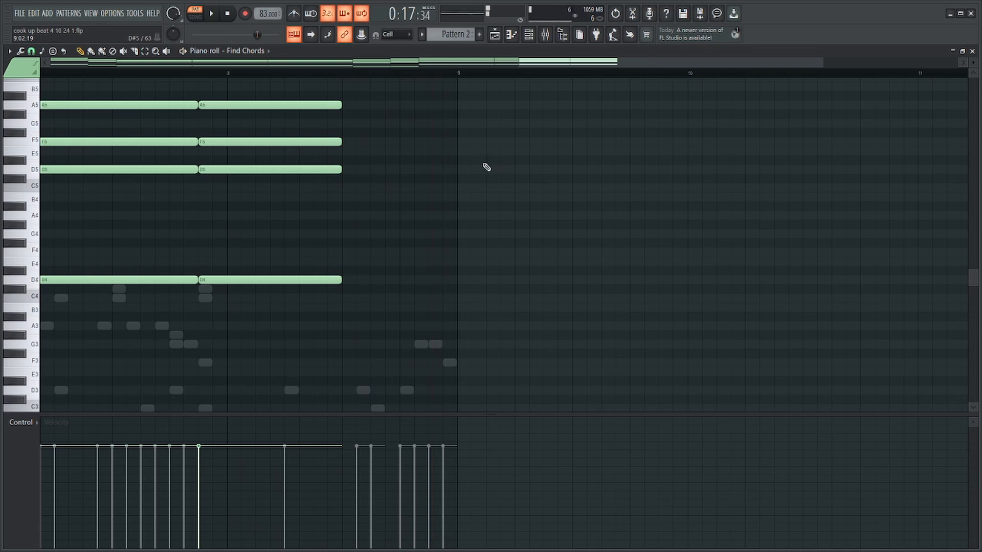
key(F6)
click(485, 307)
scroll(446, 298, down, 4)
ctrl+drag(557, 136, 286, 256)
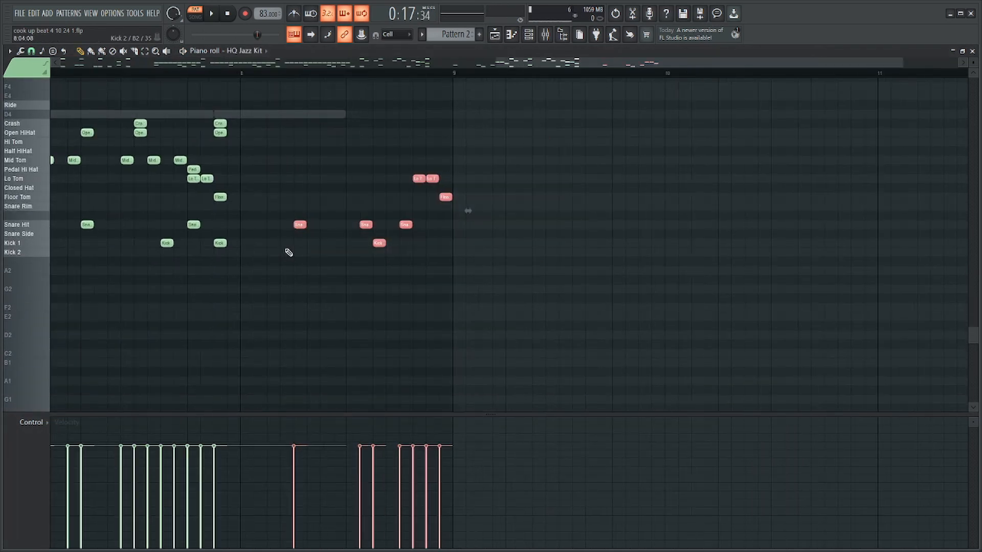
scroll(289, 253, down, 3)
scroll(617, 215, up, 5)
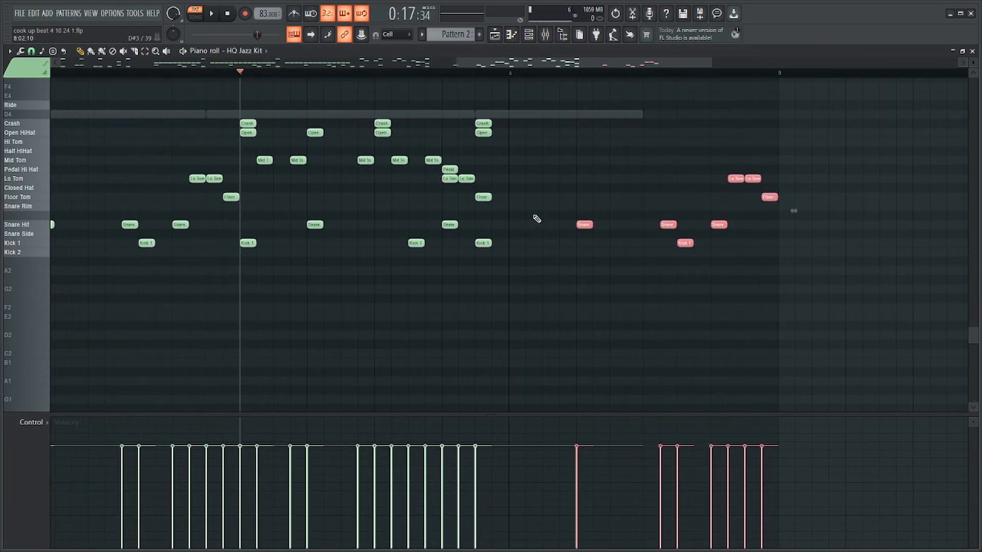
key(Delete)
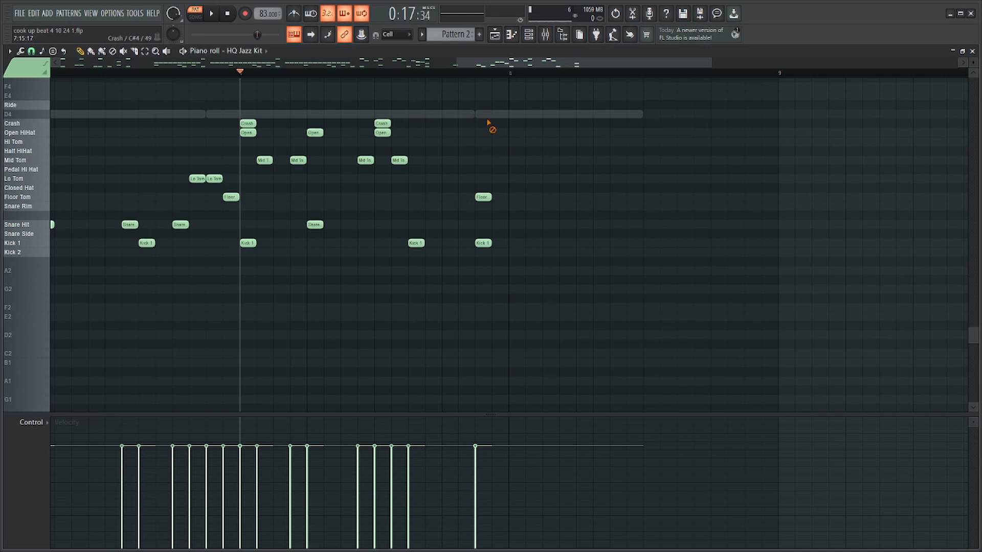
Strip the crash, open hi-hat, pedal hi-hat and tom notes from bar 7's drums, keeping the kicks.
key(ctrl+z)
ctrl+drag(454, 106, 244, 191)
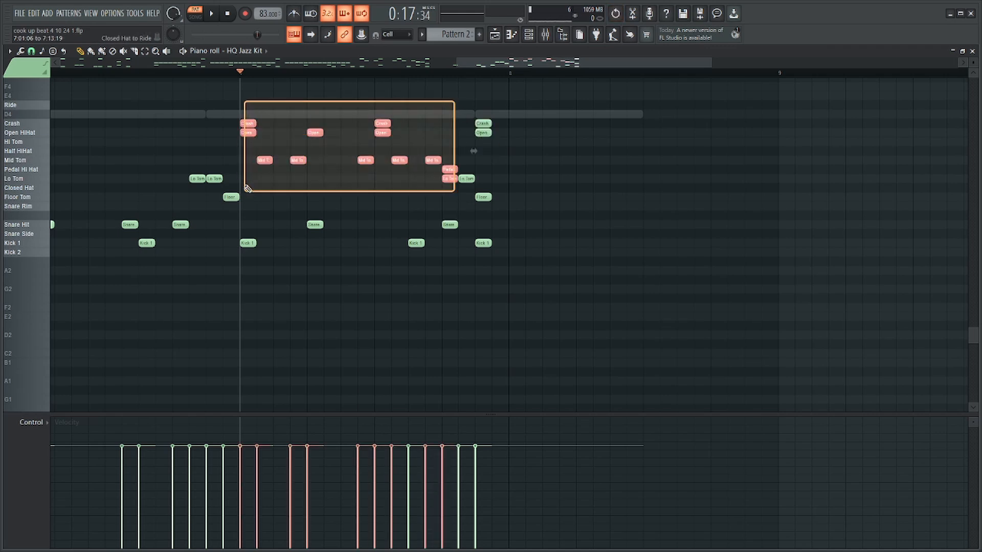
key(Delete)
ctrl+drag(475, 156, 443, 193)
scroll(654, 201, up, 3)
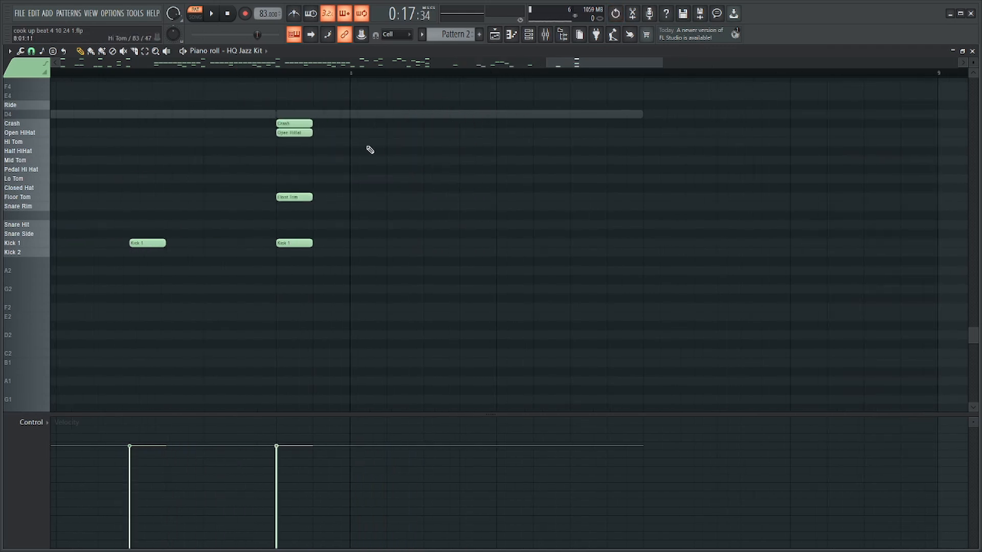
Add two closely spaced Snare Hit notes around step 16 of bar 7 and shorten them.
click(314, 231)
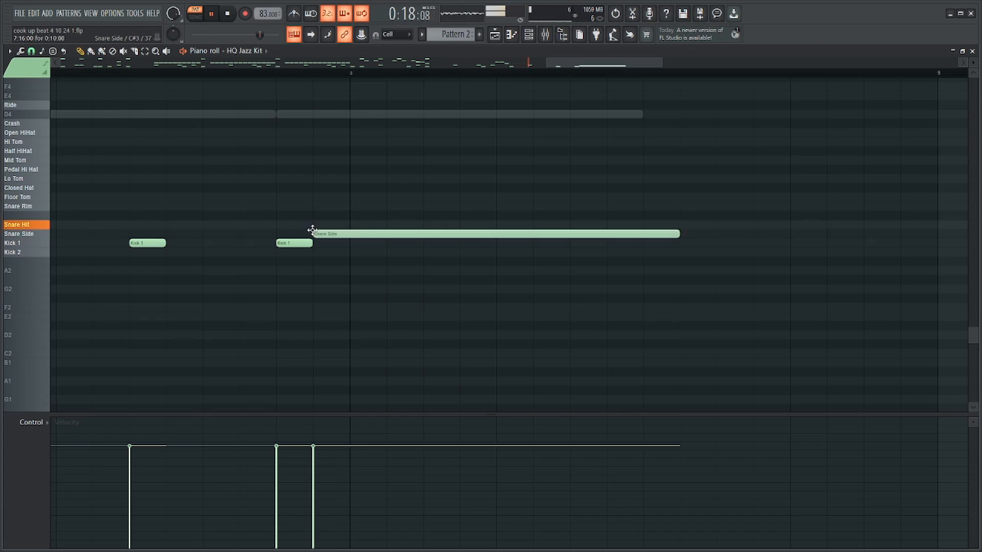
right_click(326, 236)
click(318, 225)
drag(678, 225, 309, 226)
alt+click(305, 225)
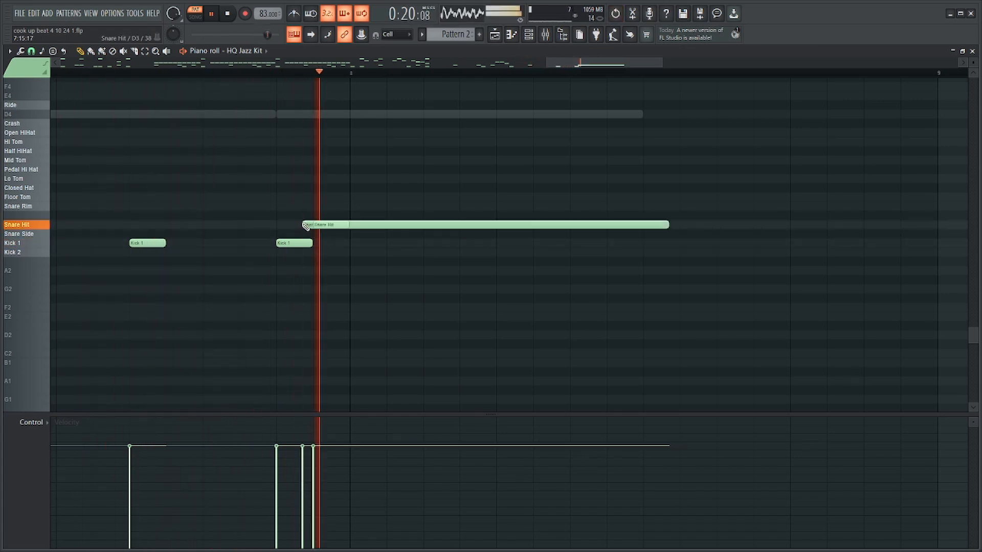
key(space)
drag(668, 225, 305, 224)
Move the closely spaced Snare Hit pair to the start of bar 8 and play that passage.
key(F6)
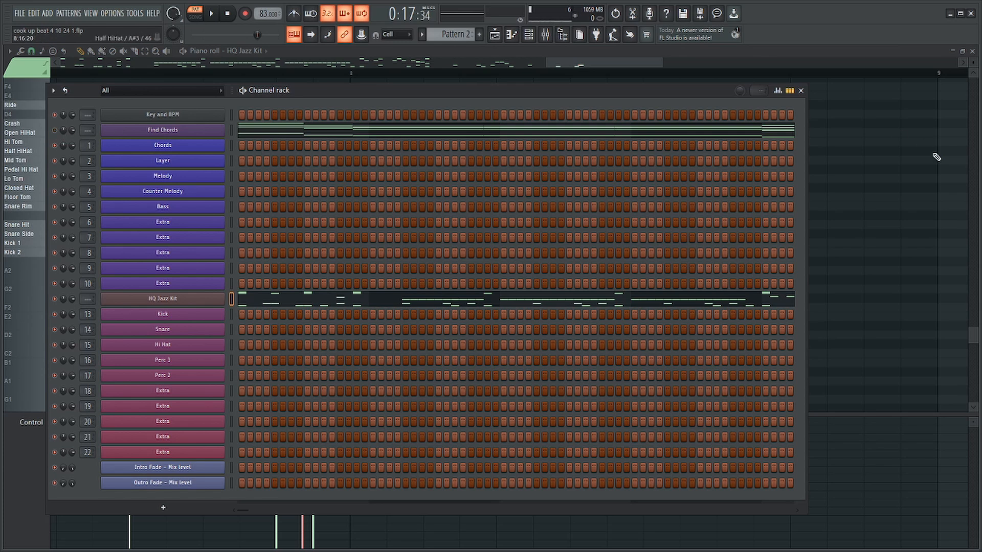
key(F6)
click(144, 75)
key(space)
drag(366, 184, 364, 224)
key(space)
key(space)
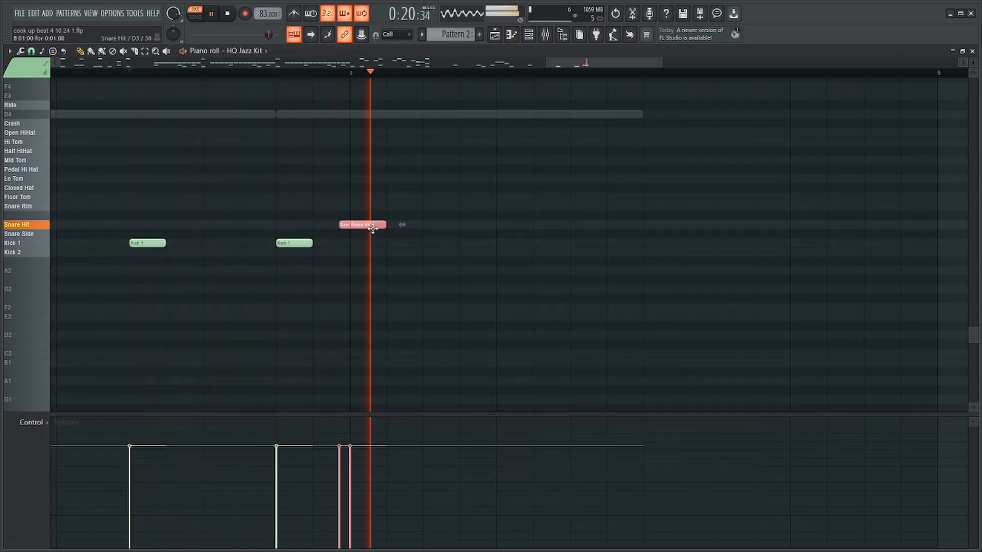
key(space)
Turn on the metronome and play the drums leading into bar 8 against it.
scroll(358, 225, down, 3)
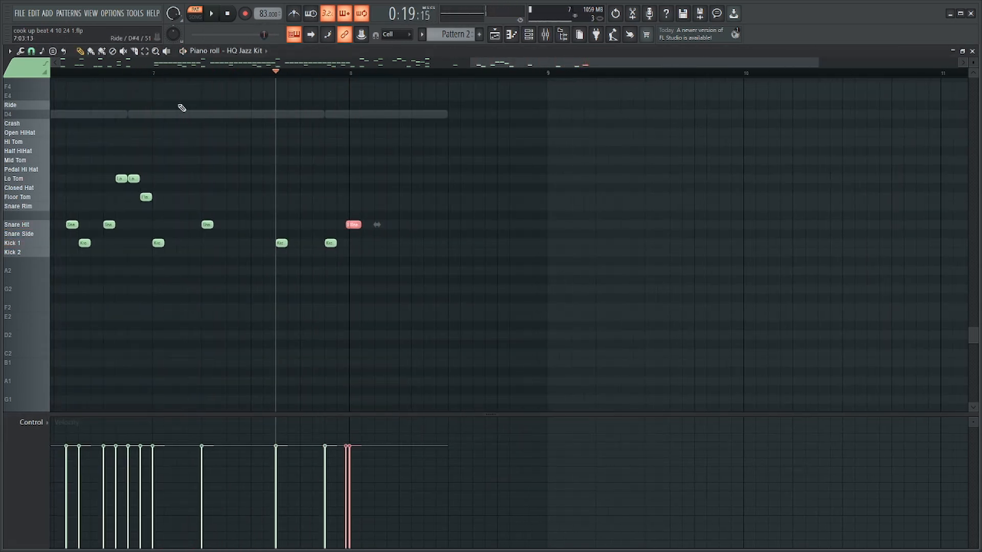
click(306, 16)
key(space)
scroll(395, 175, up, 3)
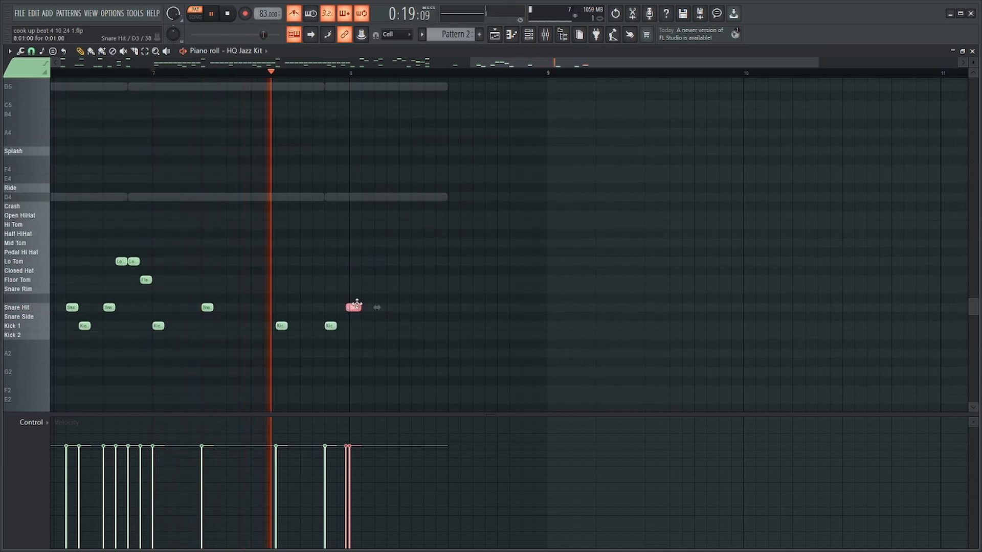
scroll(374, 307, up, 2)
key(space)
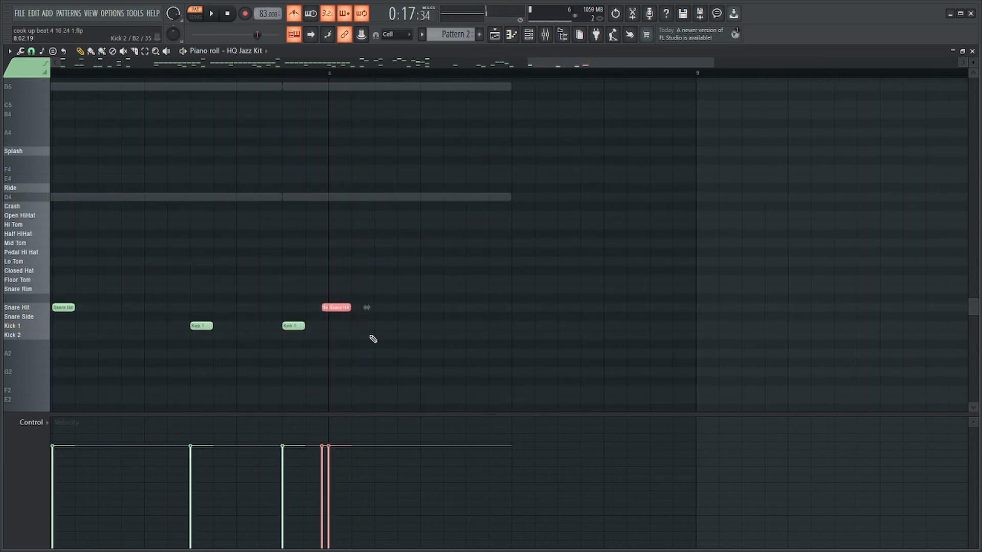
Duplicate the last kick and the Snare Hit pair one beat further into bar 8 and play them.
drag(396, 309, 382, 326)
key(space)
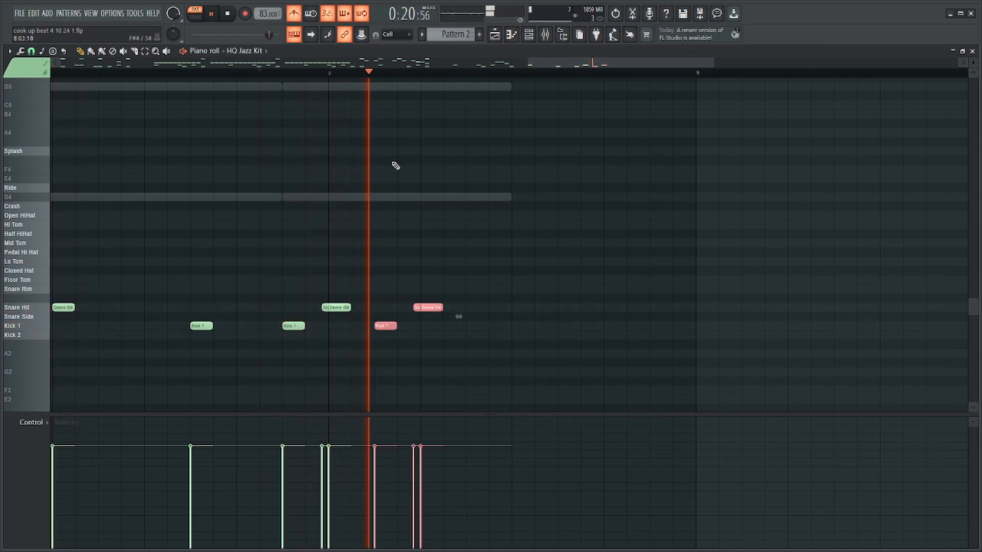
key(space)
Add Kick 1 notes on steps 7, 9 and 11 of bar 8 and play the result.
click(504, 305)
drag(480, 296, 397, 336)
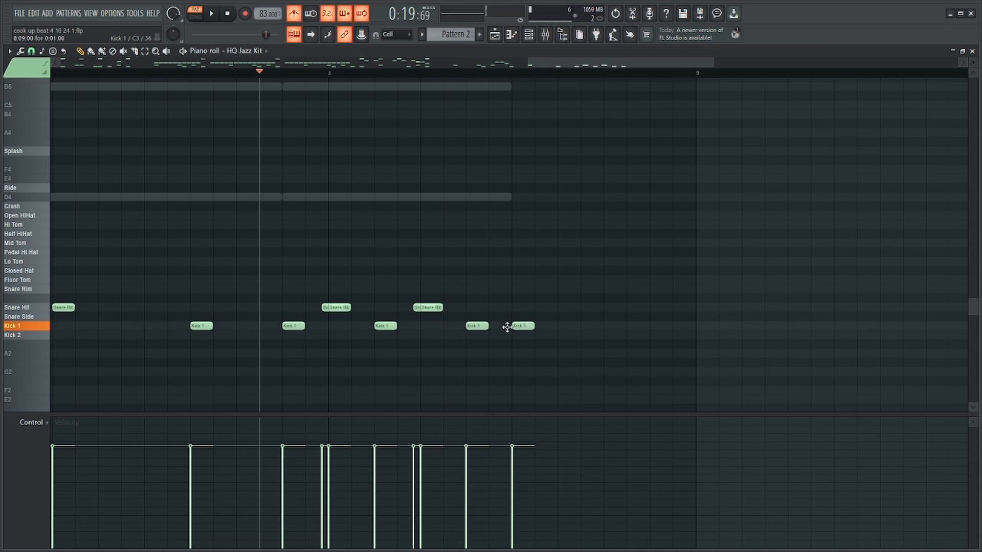
key(space)
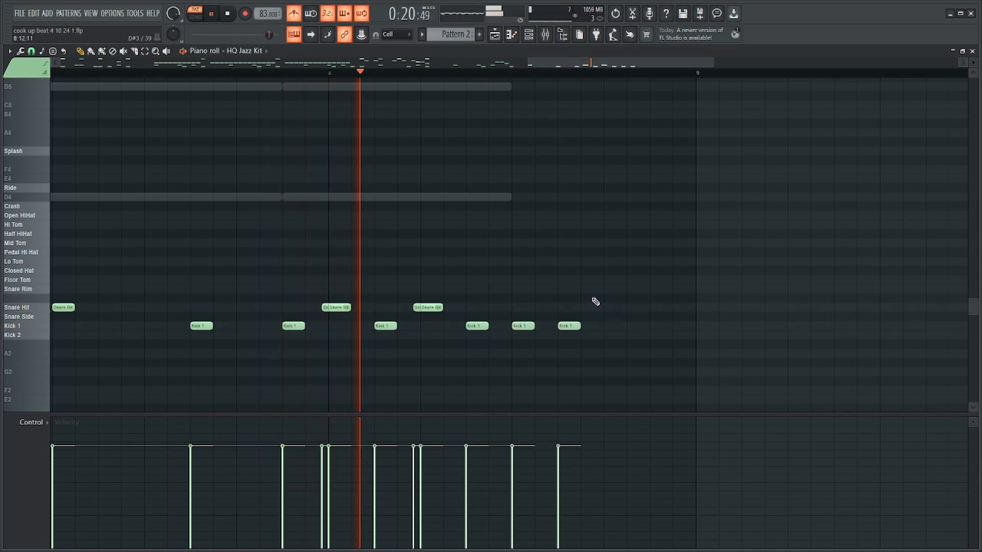
key(space)
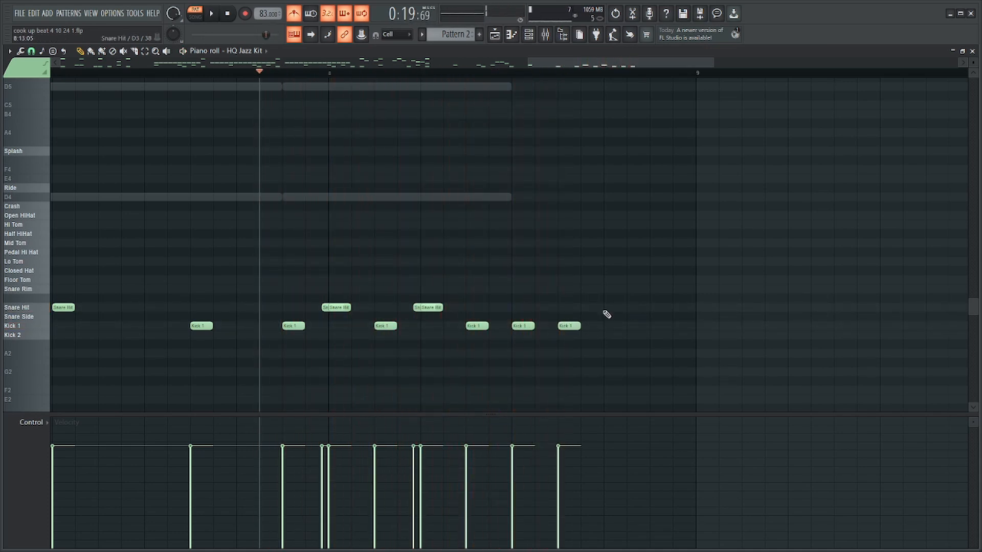
Delete both Snare Hit pairs and the kick between them in bar 8, and play the remaining kicks.
drag(458, 296, 370, 332)
drag(321, 320, 321, 320)
key(Delete)
key(space)
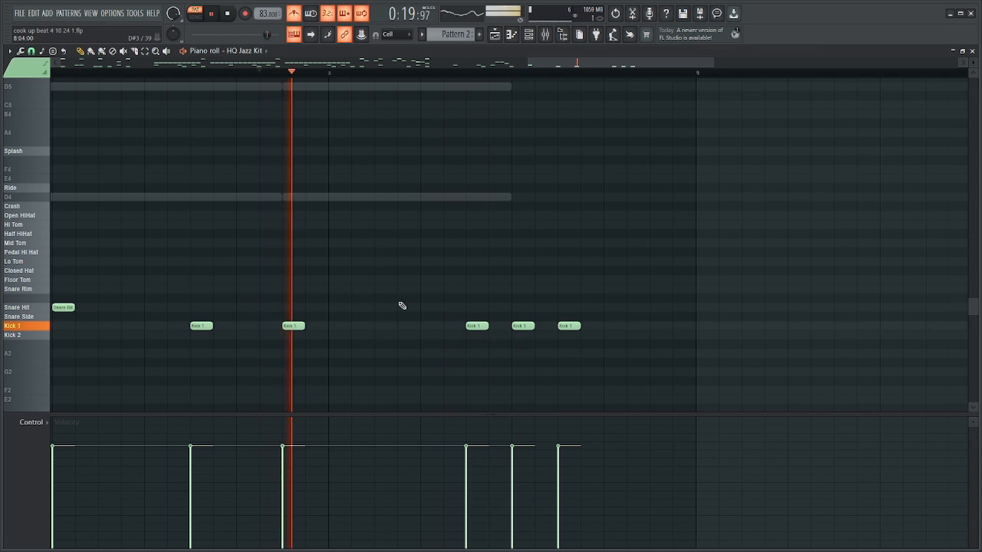
key(space)
Add Snare Hit notes on steps 5 and 6 and a Kick 1 on step 3 of bar 8, checking by playback.
click(430, 311)
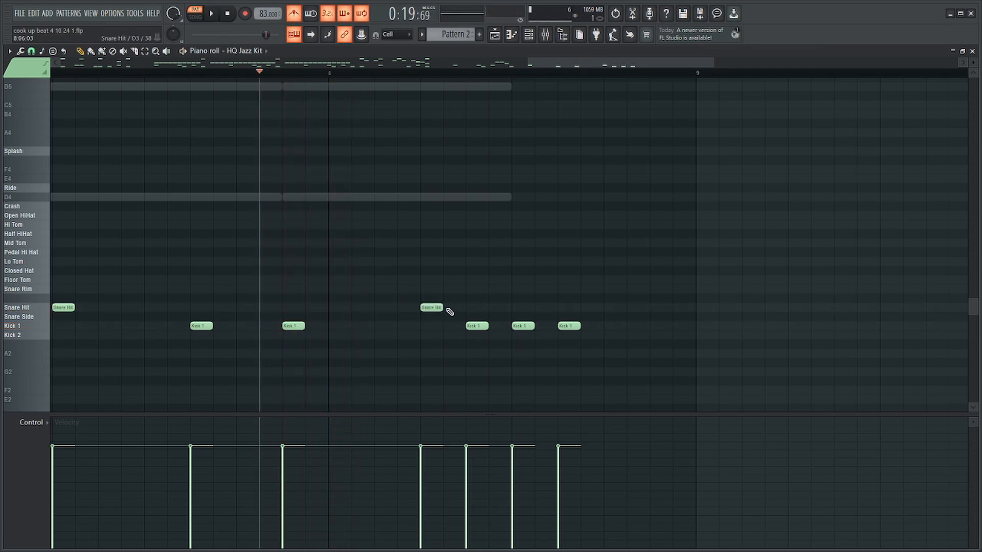
key(space)
click(447, 308)
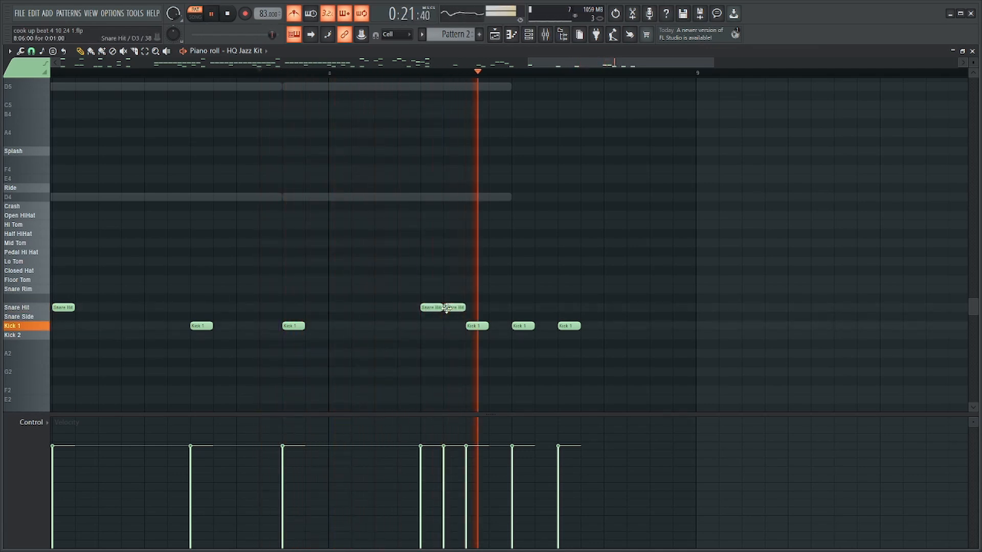
key(space)
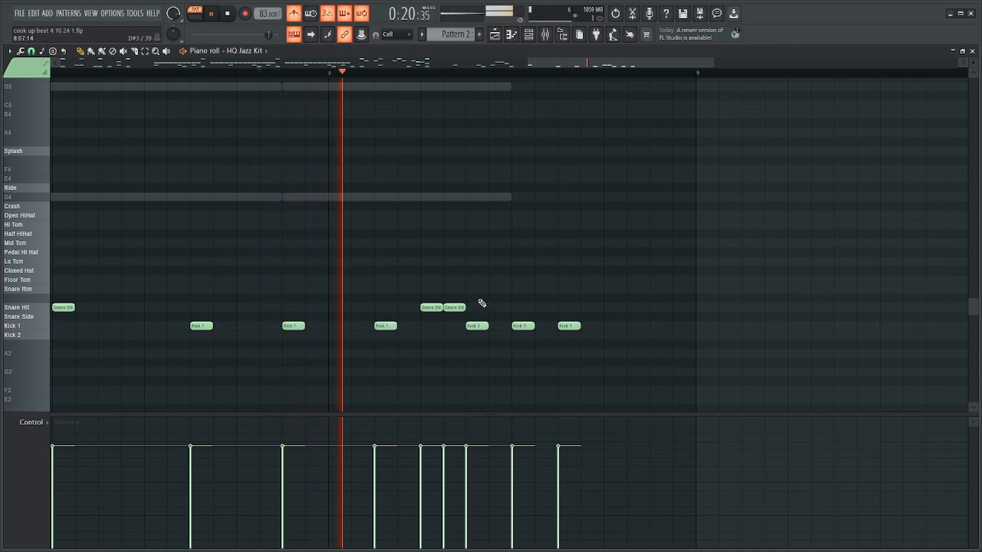
key(space)
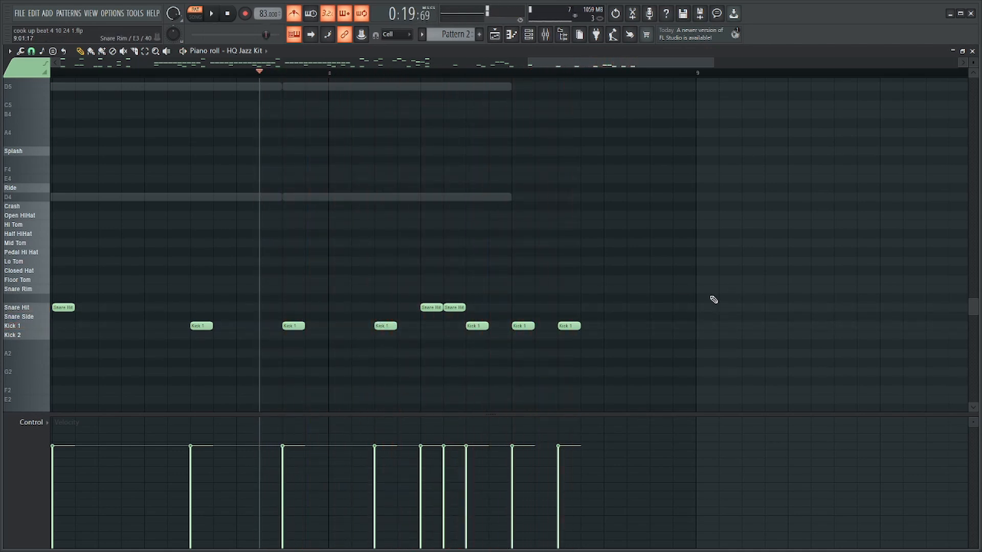
Add a Snare Hit and a Hi, Mid, Lo Tom run to bar 8's last beat, duplicating the toms and compressing them to half length.
scroll(772, 312, up, 3)
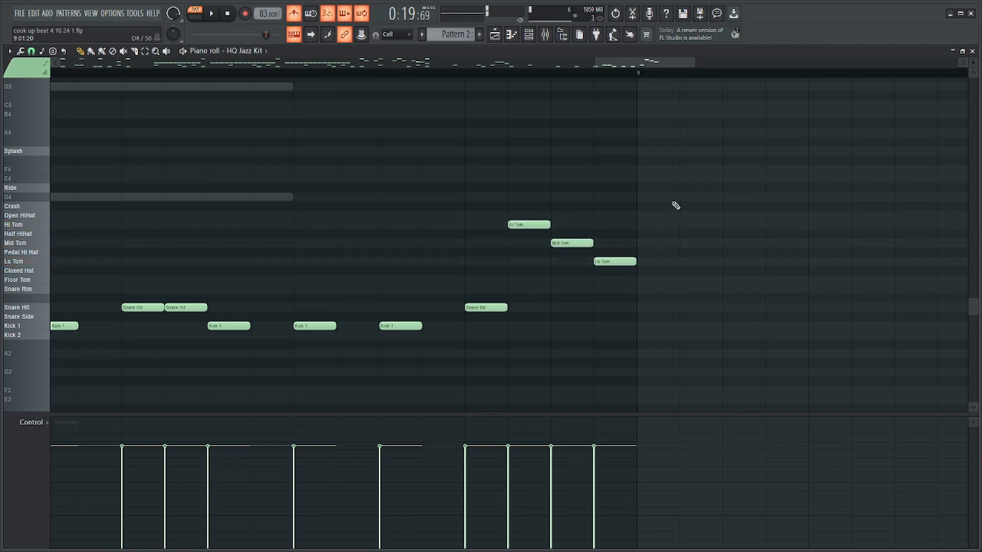
drag(680, 201, 513, 301)
key(ctrl+b)
drag(804, 174, 519, 283)
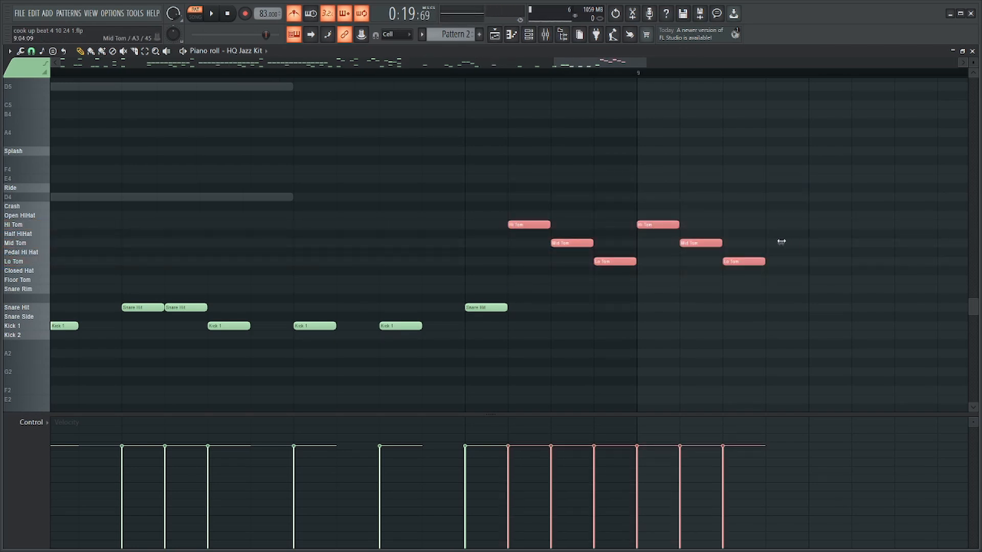
drag(781, 241, 655, 257)
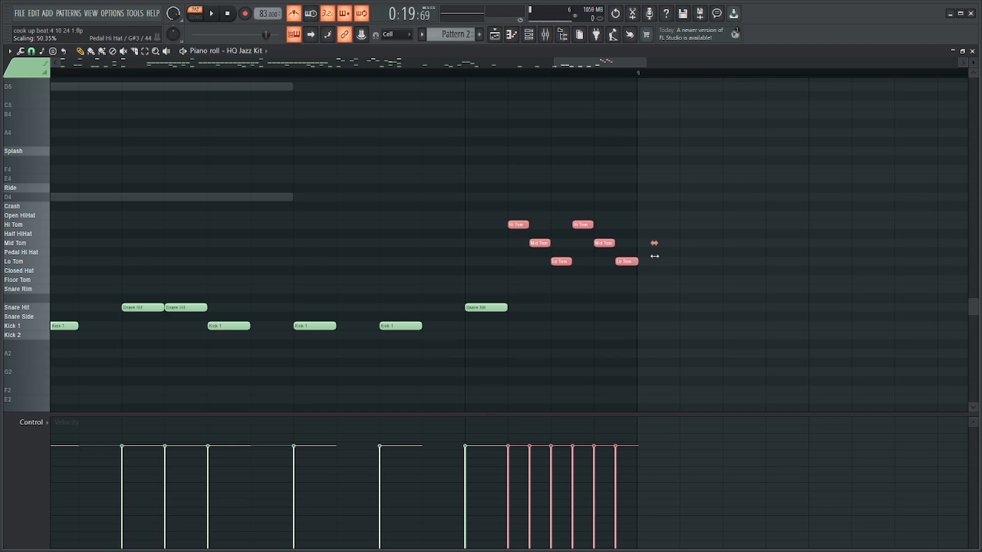
Rearrange the six short toms into descending pairs of Hi, Mid and Lo Tom and play the fill.
click(542, 244)
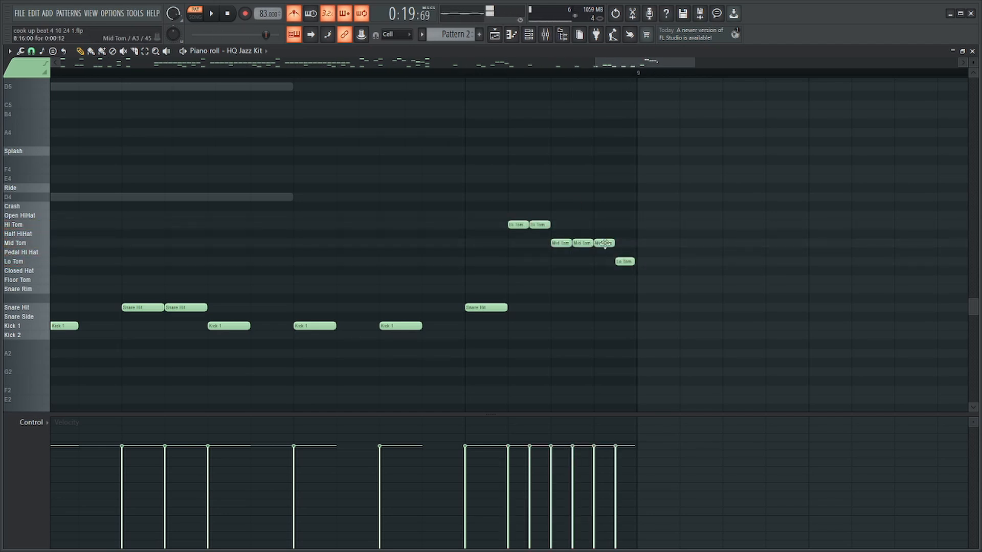
key(space)
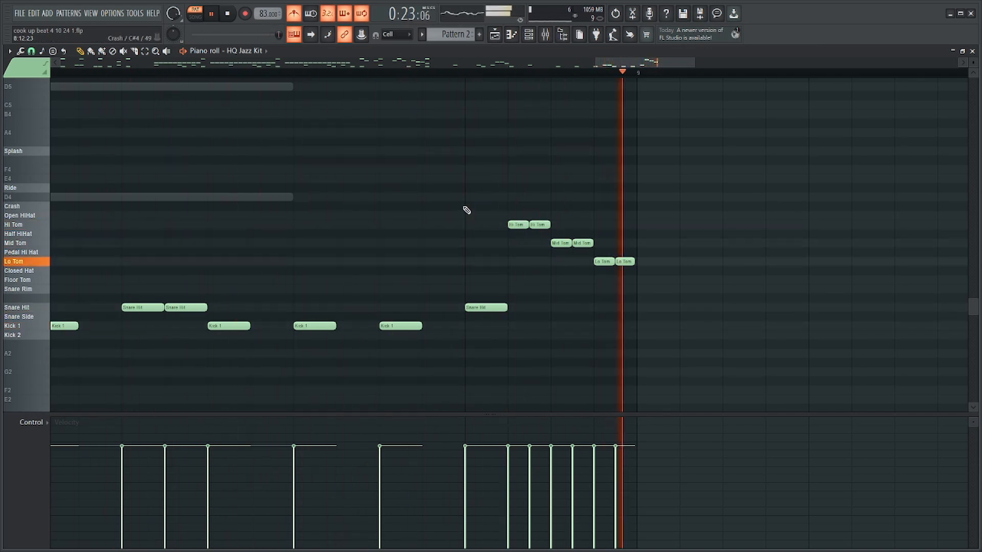
key(space)
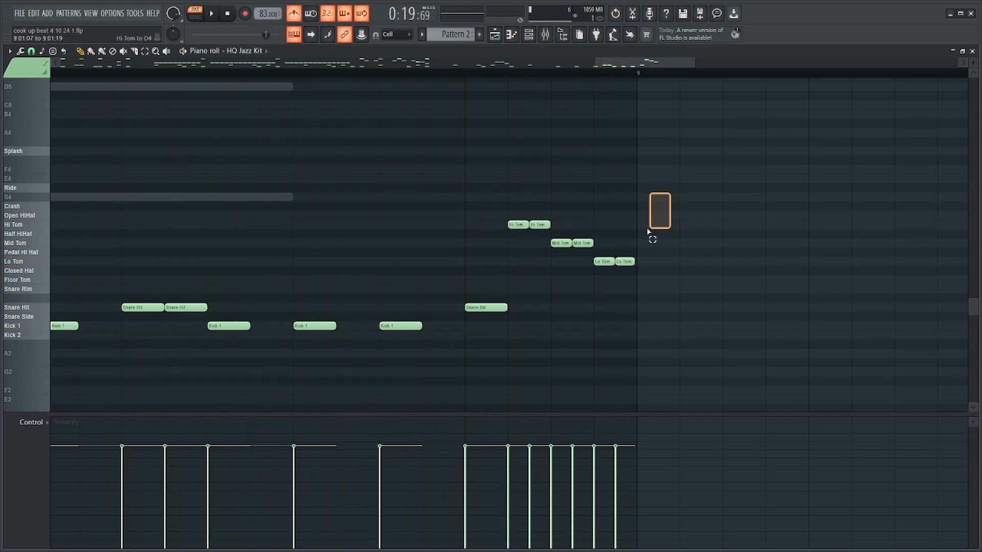
Move the six toms back to step 13 of bar 8 and stretch them to end at bar 9.
drag(647, 232, 514, 300)
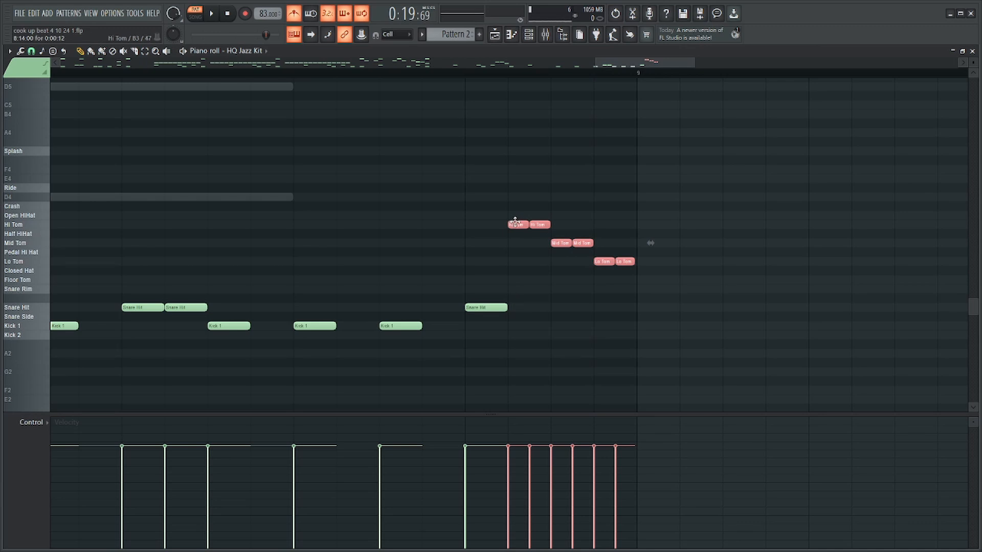
drag(518, 223, 476, 222)
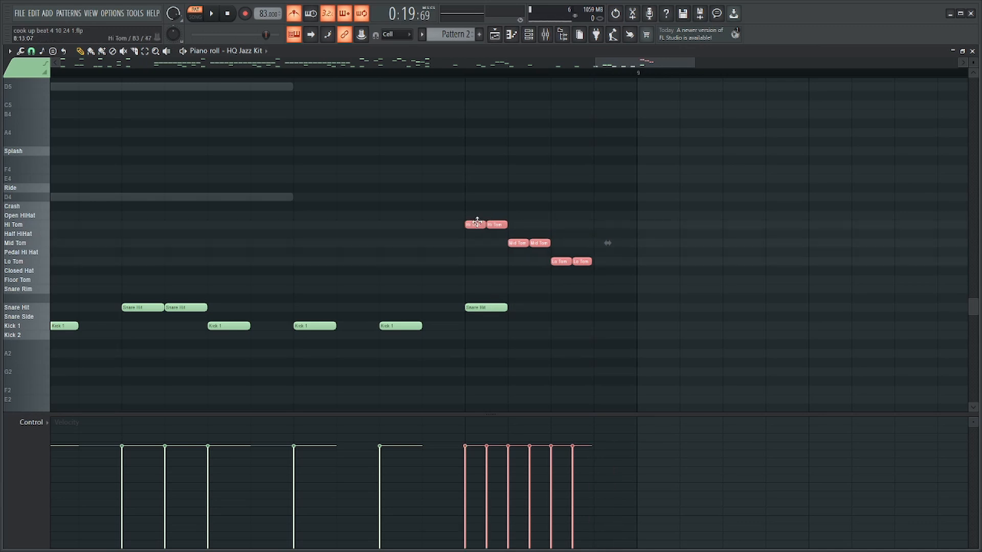
drag(609, 245, 651, 245)
click(472, 243)
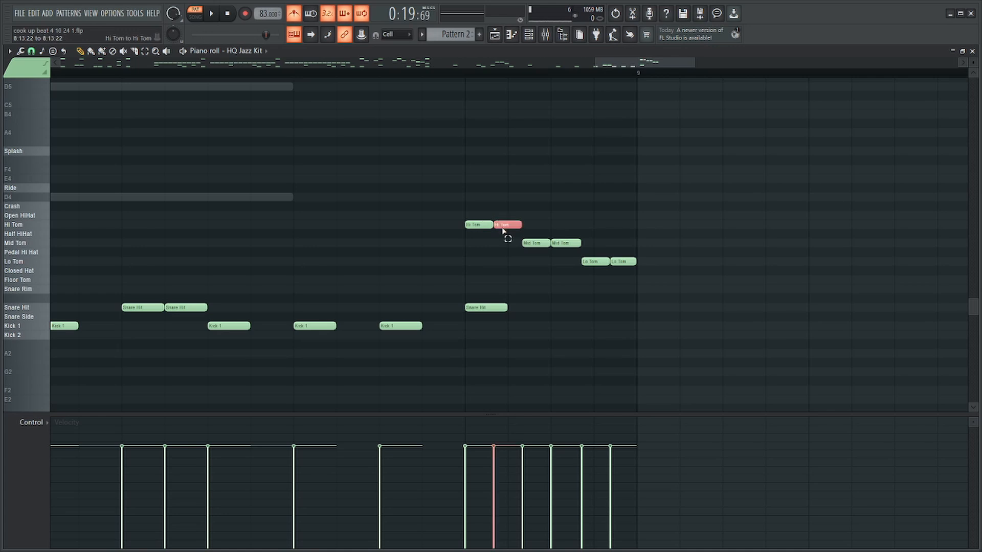
Remove the single Snare Hit under the fill, move the two Hi Tom notes onto Snare Hit, and play the fill.
right_click(497, 308)
drag(506, 211, 486, 227)
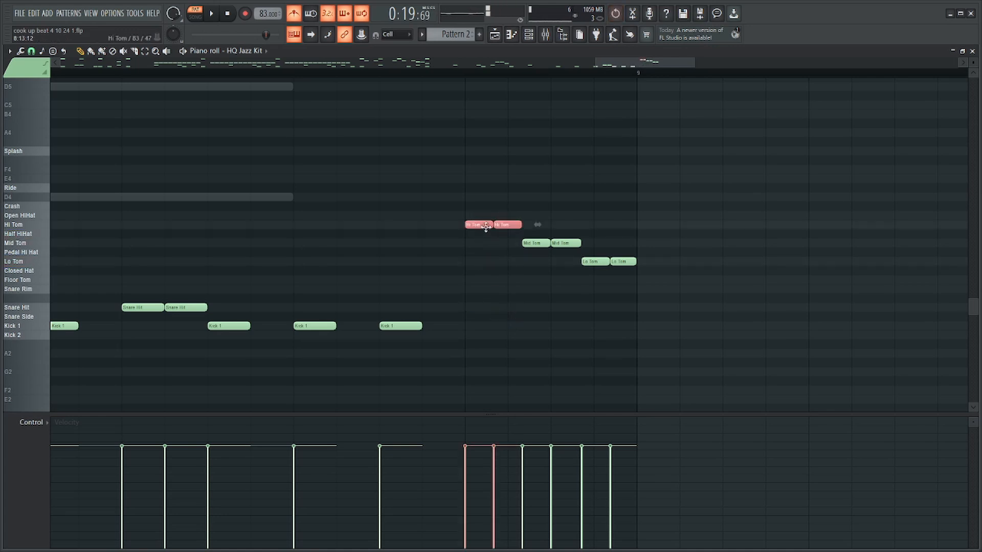
key(space)
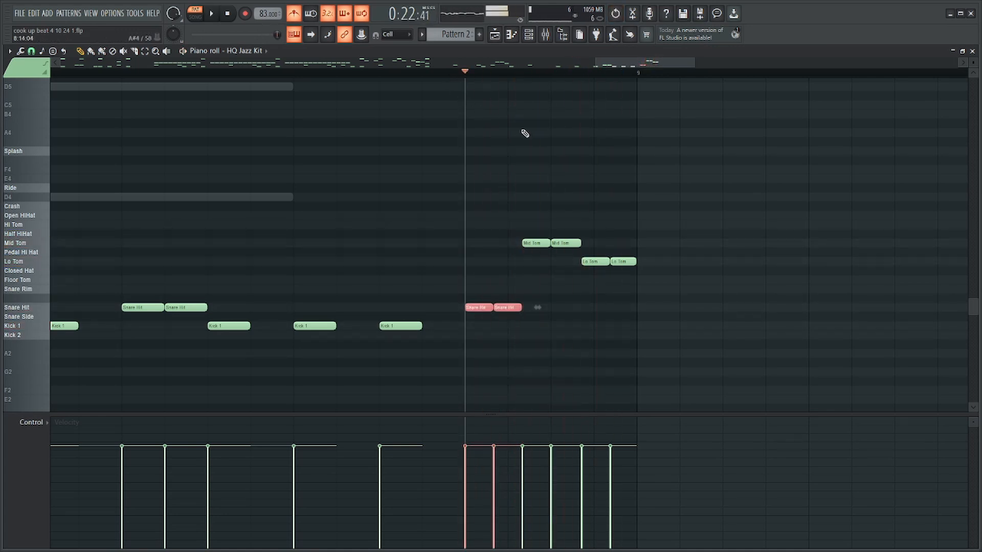
key(space)
Delete the second Snare Hit of the fill at the end of bar 8.
scroll(584, 204, down, 5)
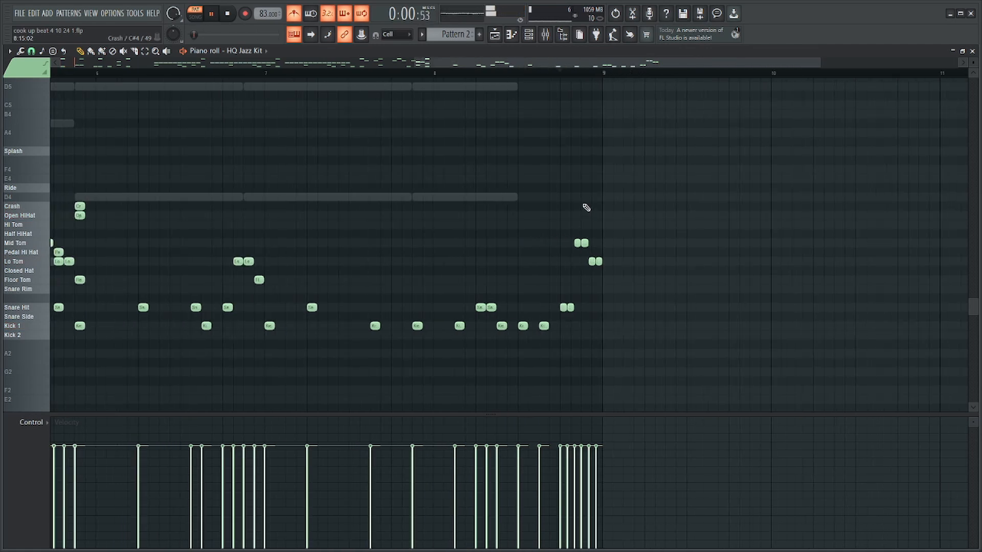
scroll(668, 246, up, 6)
drag(519, 295, 498, 321)
key(Delete)
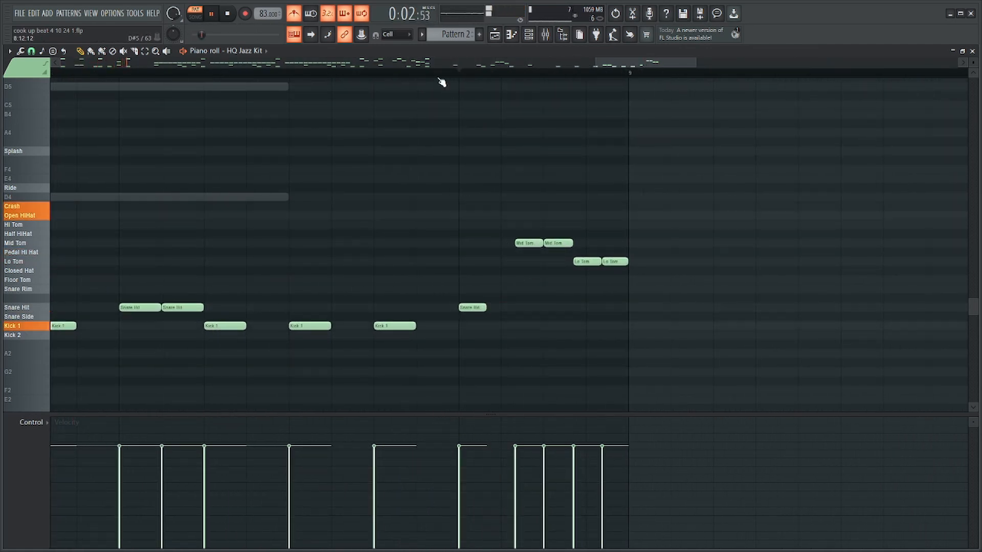
Undo the snare deletion, rearrange the fill's toms to one Mid Tom, one Lo Tom and two Floor Toms, and play it.
key(ctrl+z)
scroll(502, 147, down, 5)
scroll(548, 318, up, 5)
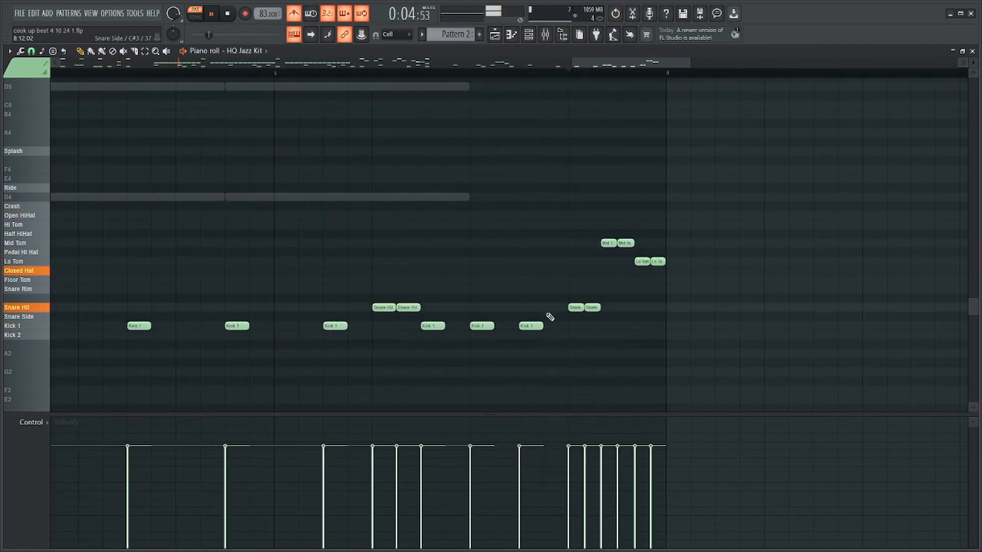
right_click(639, 308)
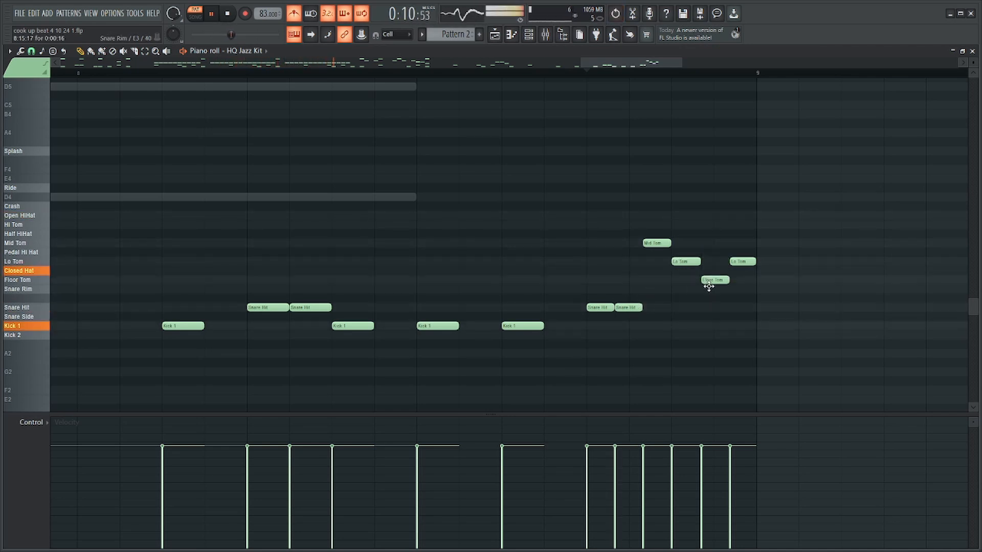
click(531, 73)
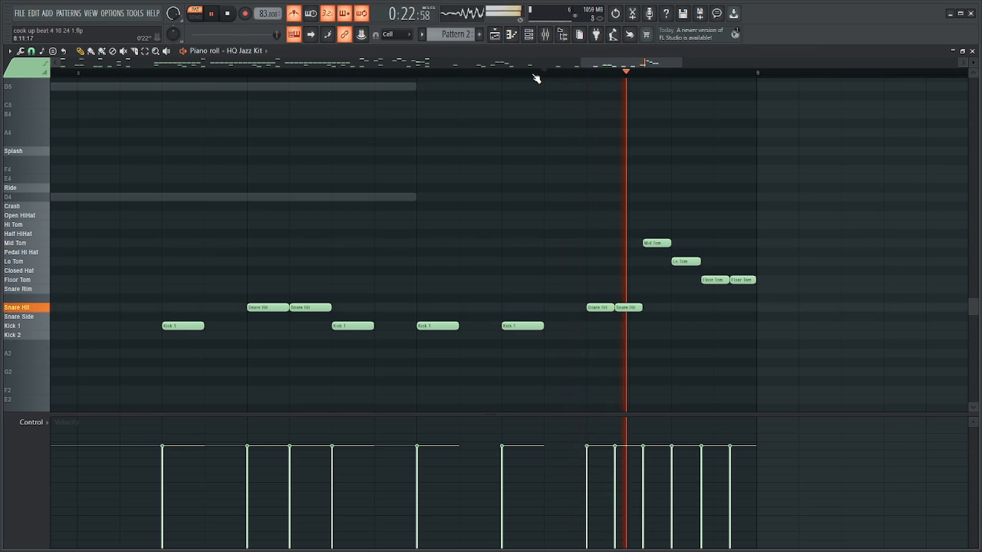
Add three Crash notes above the last three Kick 1 notes of bar 8 and play the result.
scroll(524, 120, down, 6)
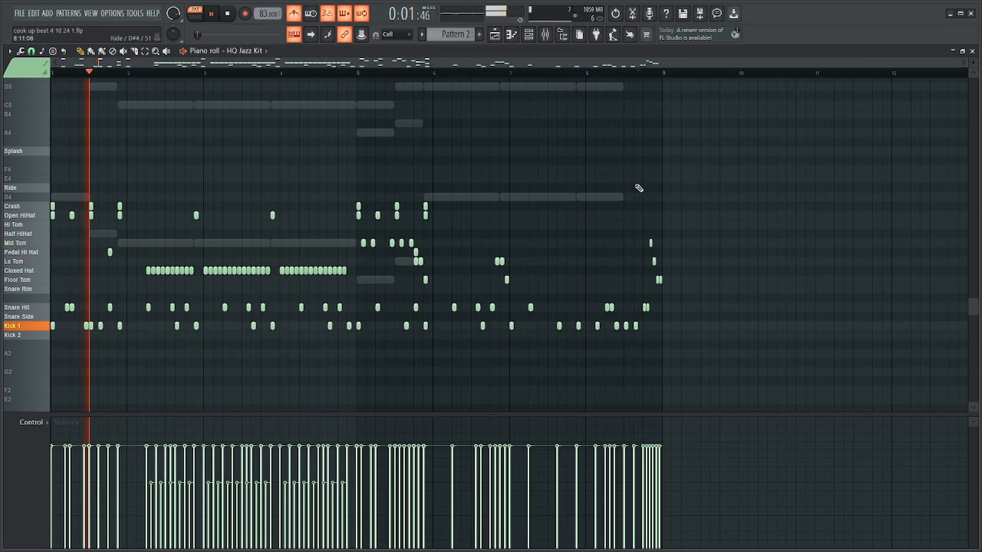
scroll(657, 210, up, 6)
key(ctrl+space)
drag(613, 323, 459, 211)
key(space)
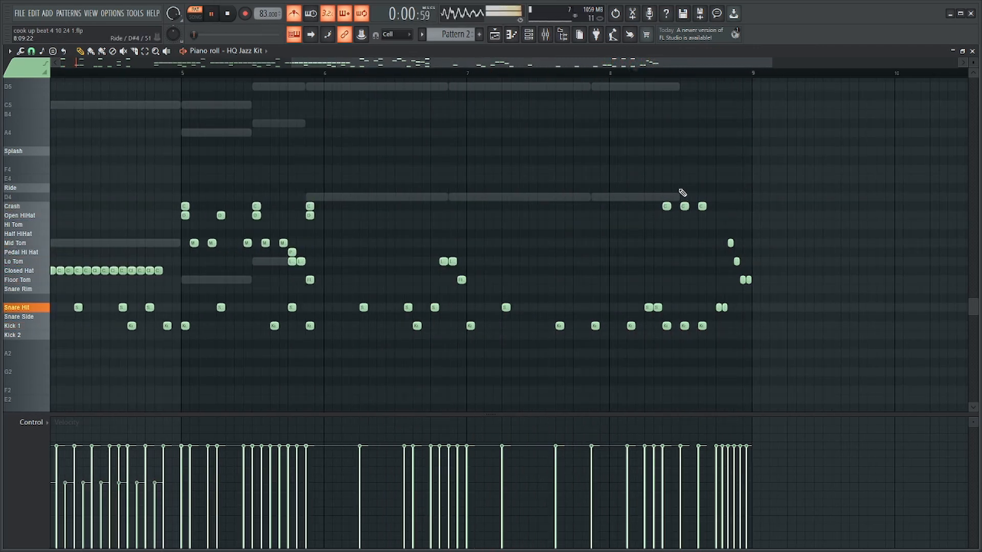
key(space)
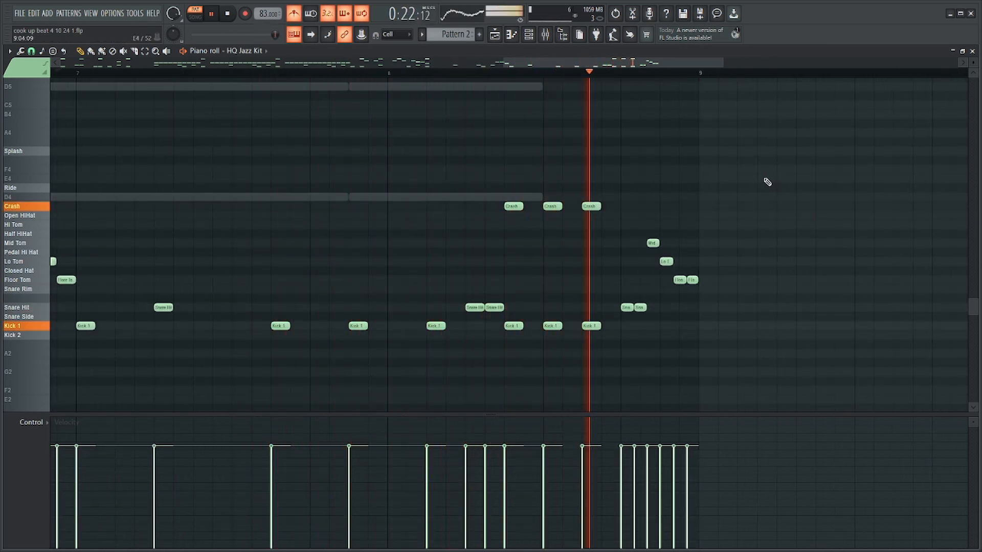
Place two consecutive Snare Hits at steps 12 and 13 of bar 7, between its last two kicks.
scroll(767, 182, down, 5)
scroll(626, 219, up, 5)
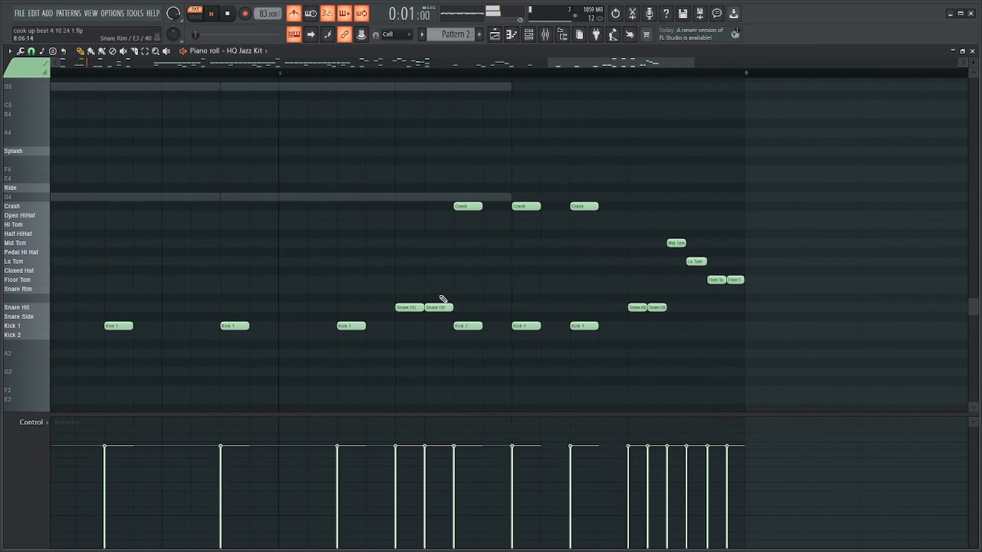
key(space)
scroll(378, 306, down, 3)
key(space)
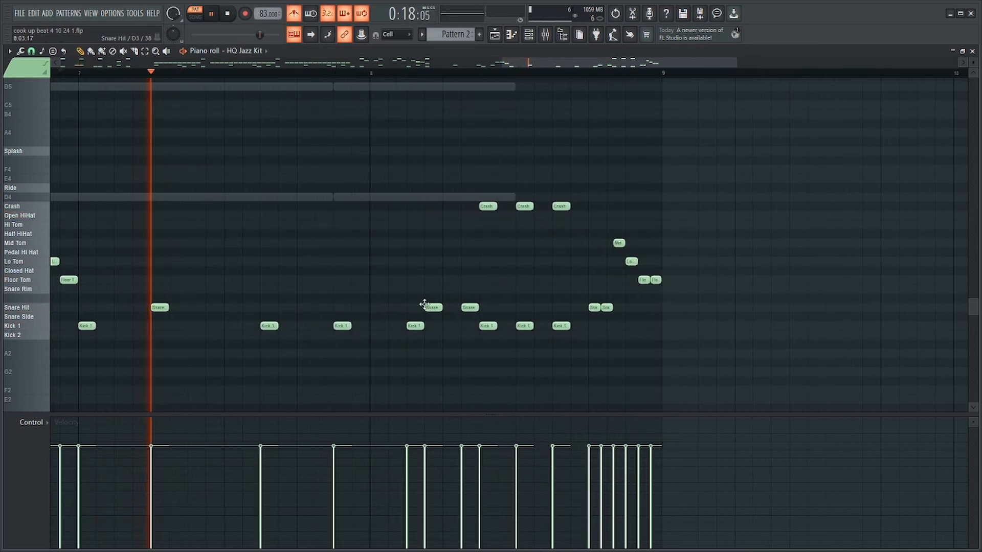
click(301, 308)
click(283, 308)
key(space)
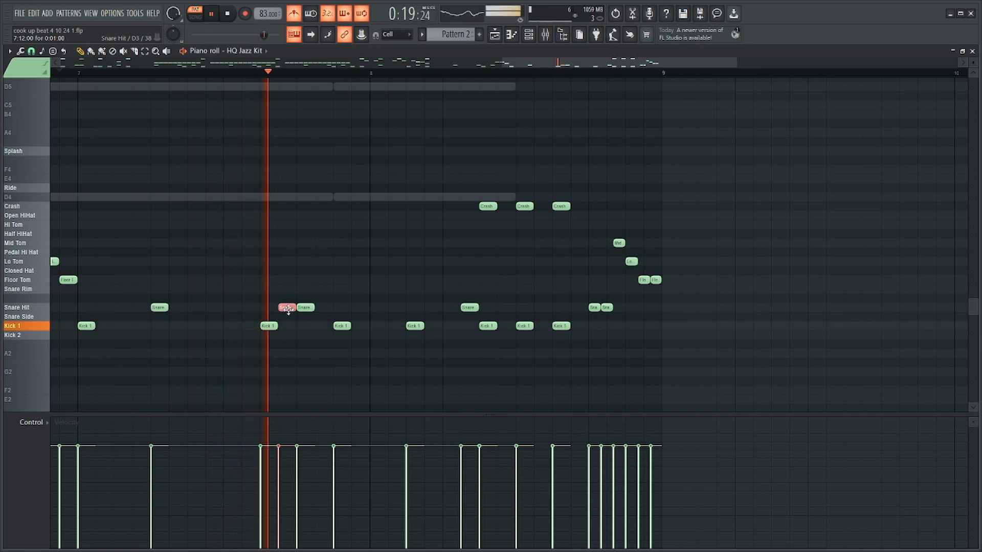
Shift the Snare Hit pair before the crashes in bar 8 to steps 4 and 5 and play the passage.
click(446, 308)
click(431, 308)
right_click(473, 307)
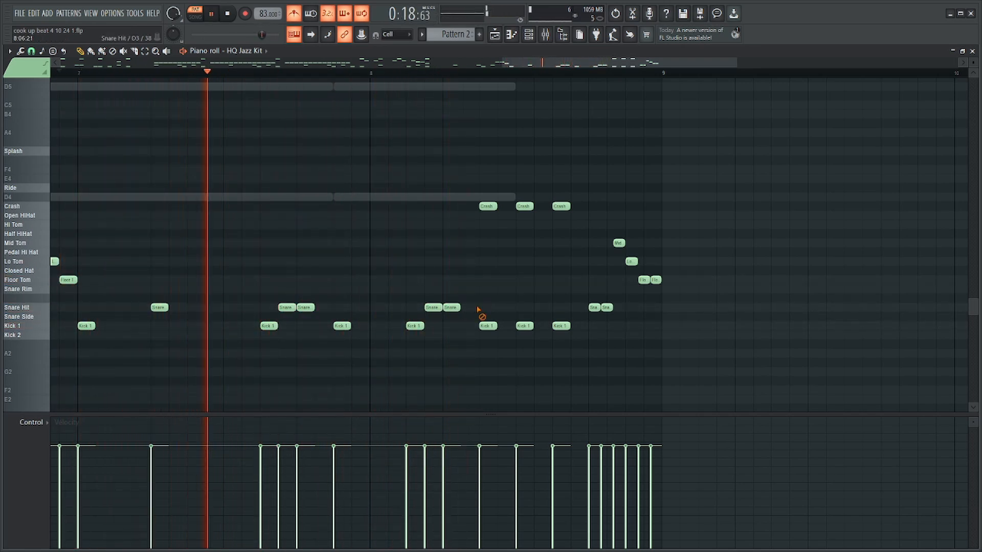
click(419, 307)
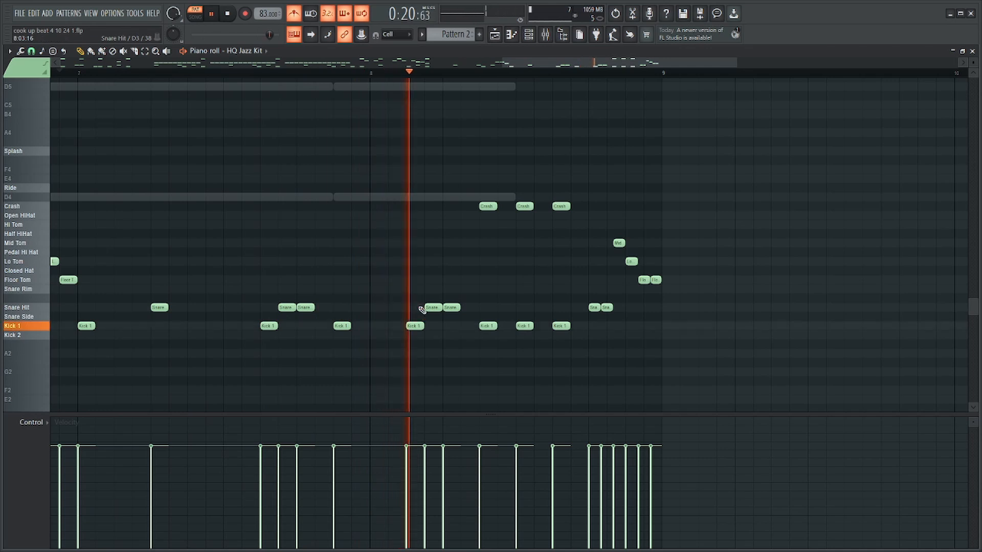
right_click(418, 307)
scroll(423, 308, down, 7)
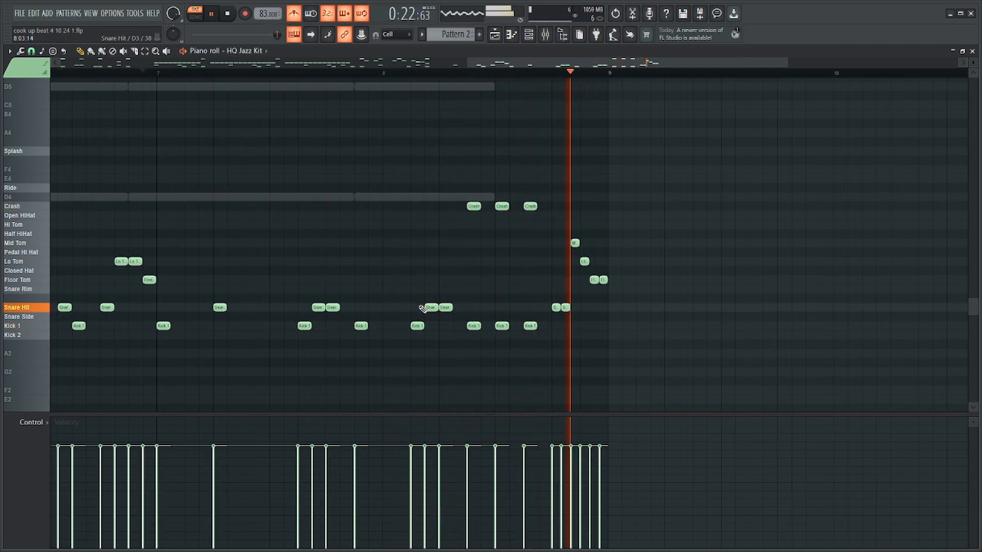
scroll(404, 307, up, 6)
scroll(404, 307, down, 6)
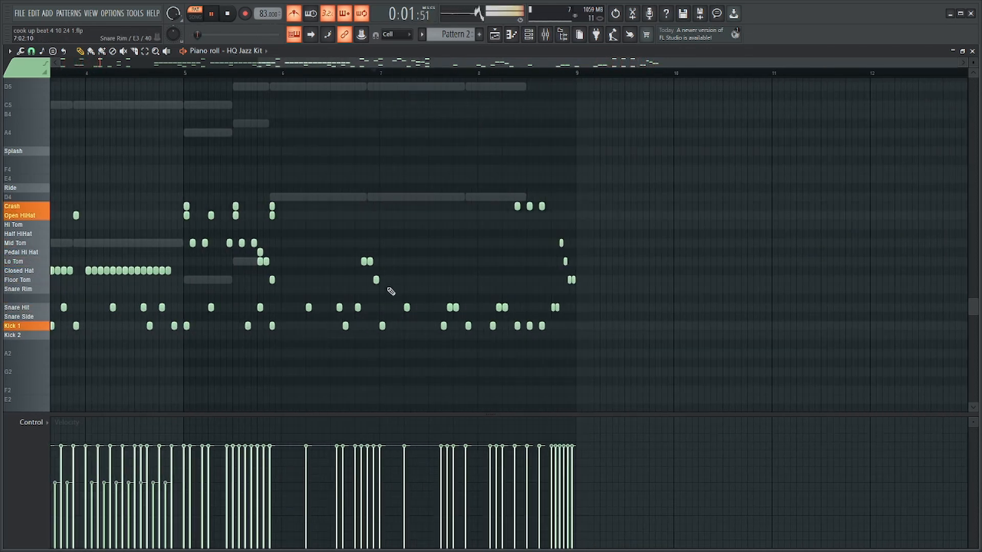
Duplicate the Closed Hat and Open HiHat notes of bars 2 and 3 four bars along, into bars 6 and 7.
scroll(377, 281, up, 3)
scroll(260, 240, down, 2)
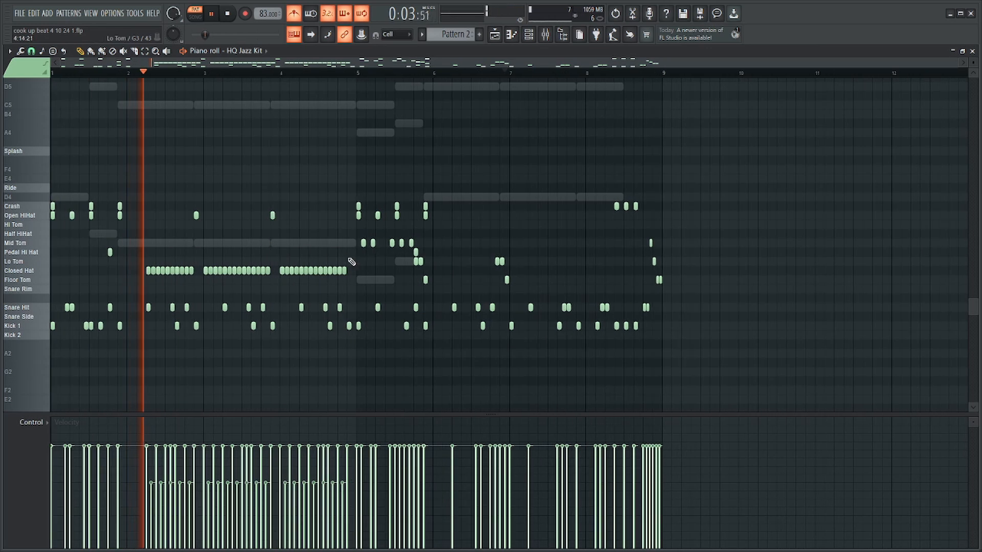
drag(349, 260, 276, 272)
key(space)
drag(357, 74, 59, 176)
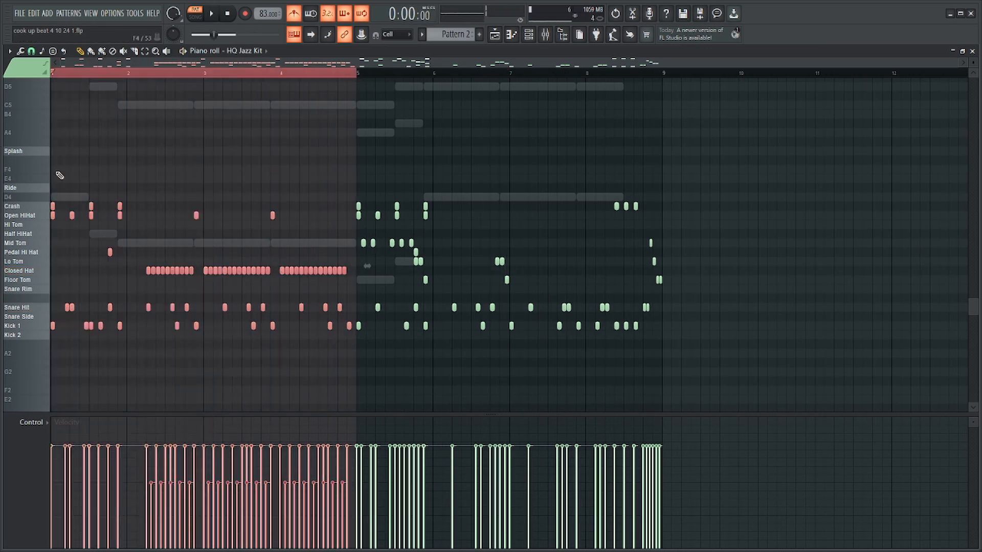
drag(274, 204, 143, 284)
key(ctrl+b)
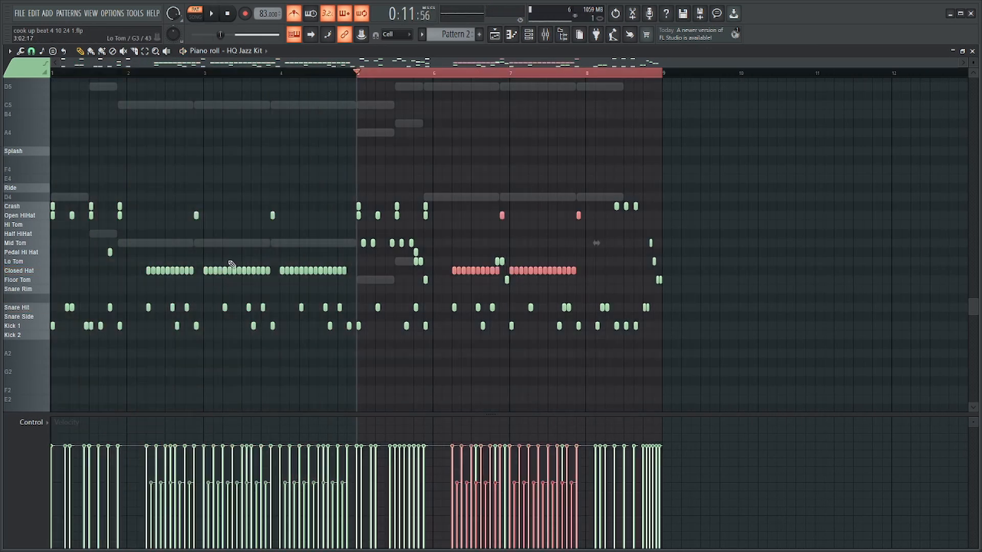
Play the drums from bar 5 with the copied hi-hats and turn off the metronome.
scroll(542, 202, up, 2)
click(473, 77)
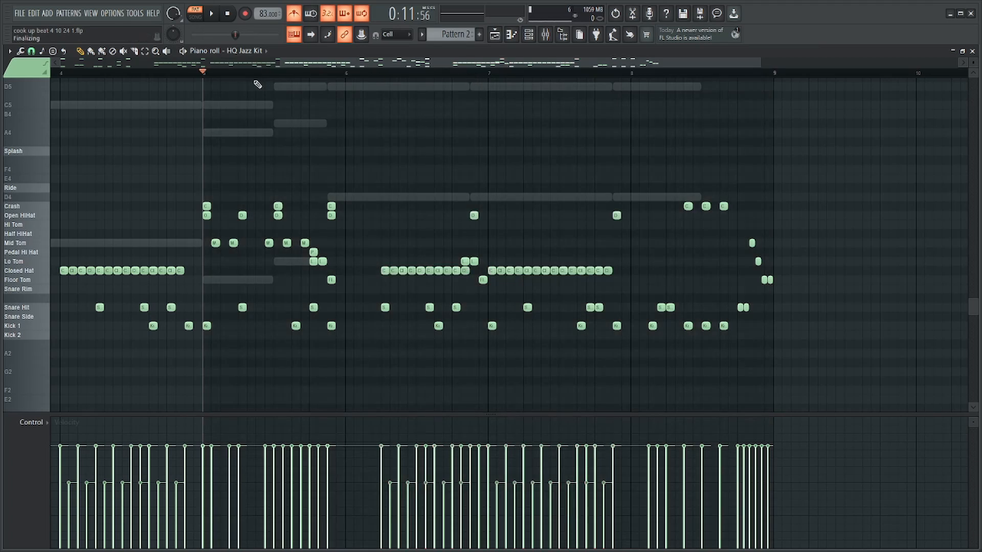
key(space)
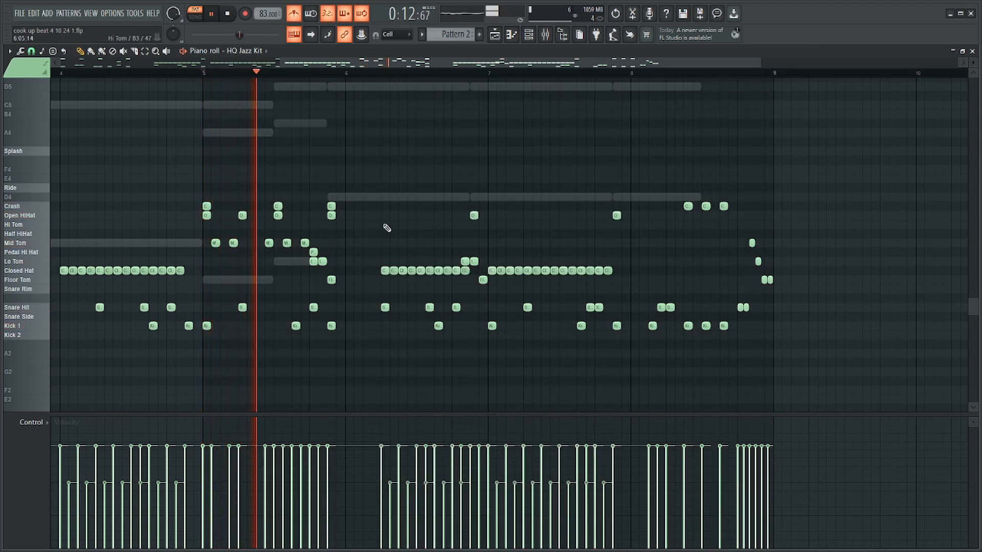
scroll(445, 268, up, 1)
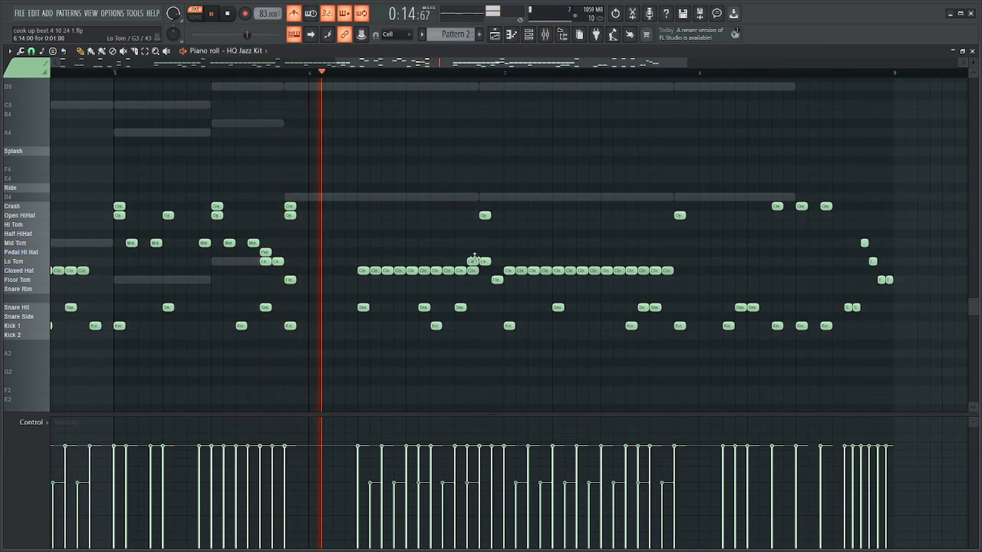
scroll(511, 241, down, 1)
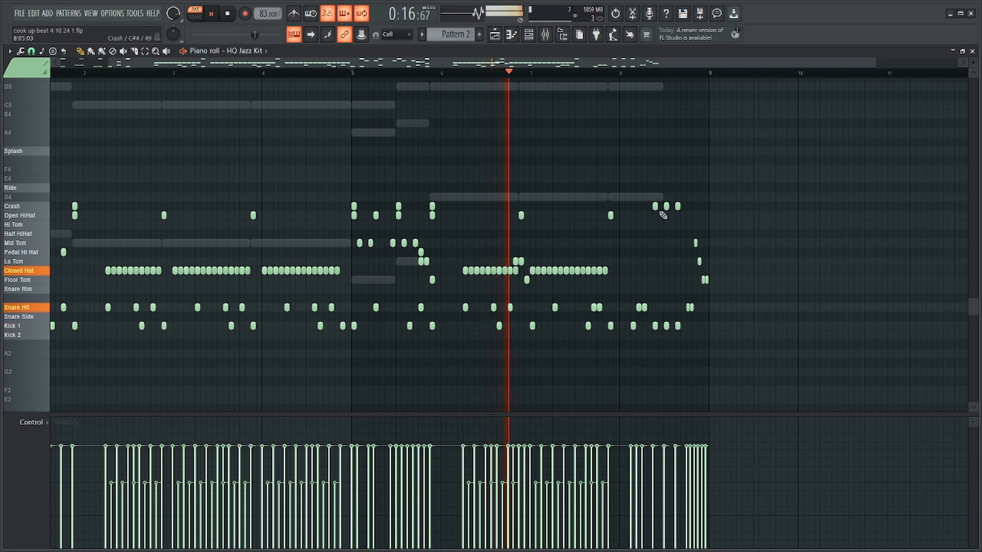
scroll(676, 217, up, 1)
scroll(635, 261, up, 1)
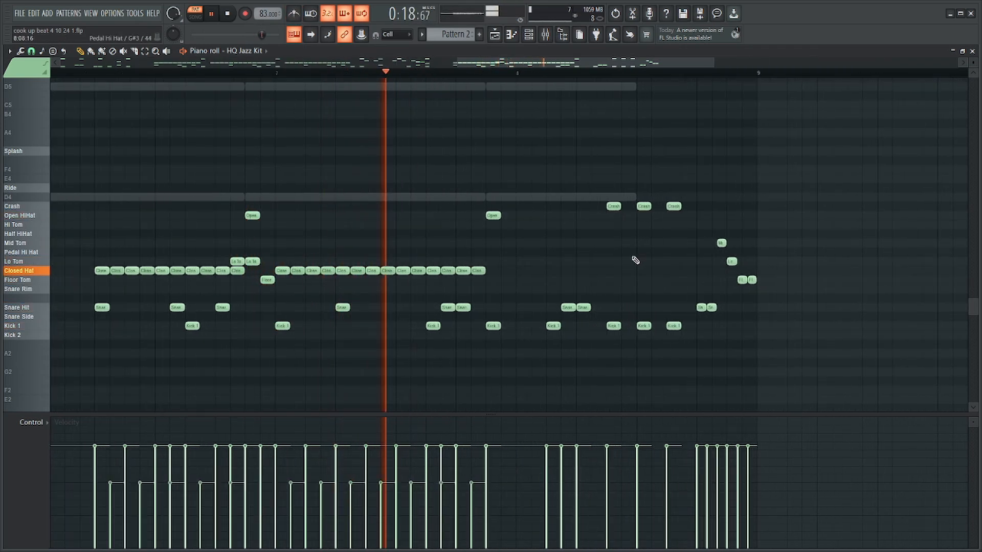
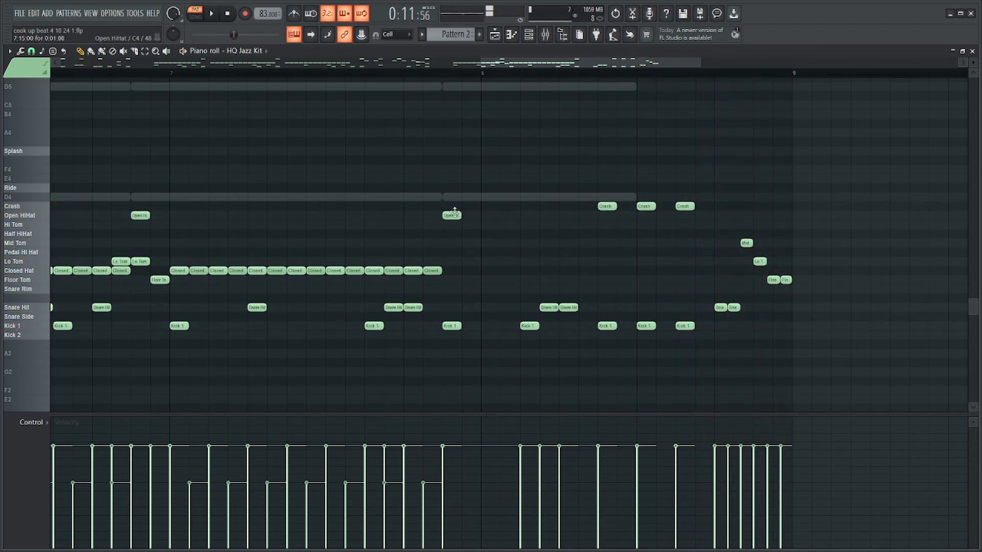
Change the Open HiHat at step 15 of bar 7 to a Crash and play the drums.
drag(455, 211, 449, 189)
key(space)
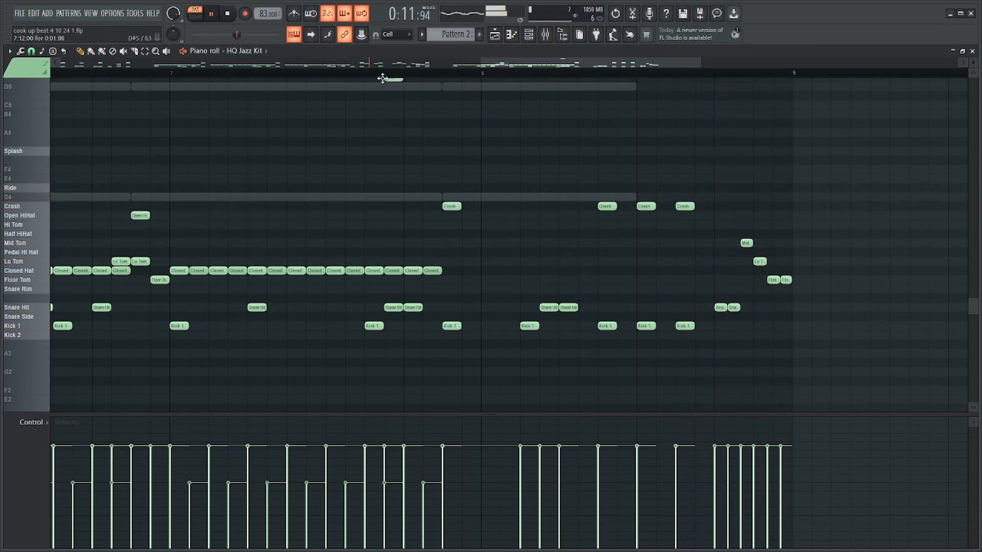
click(391, 75)
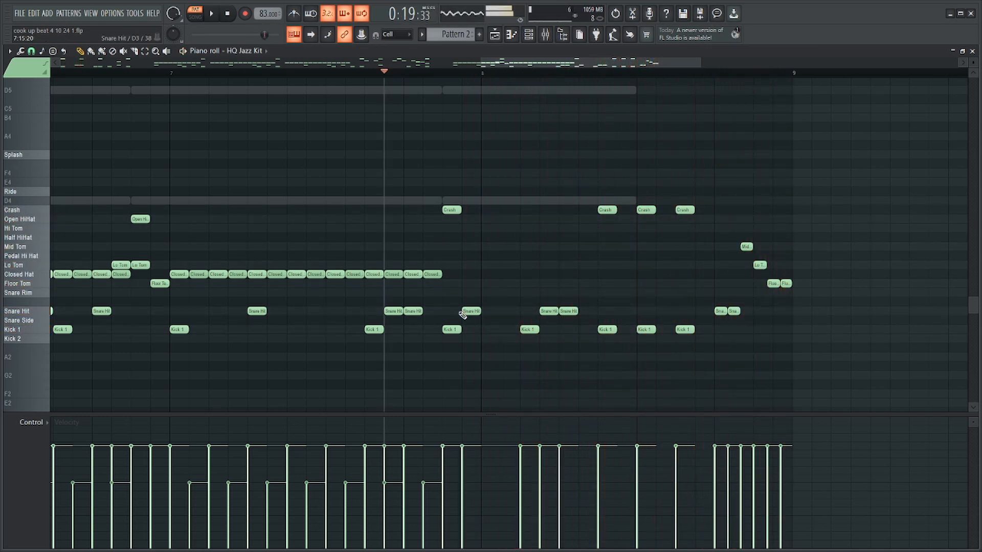
Place a Snare Hit with a quick grace hit just before it at step 2 of bar 8 and play the passage.
click(468, 310)
key(space)
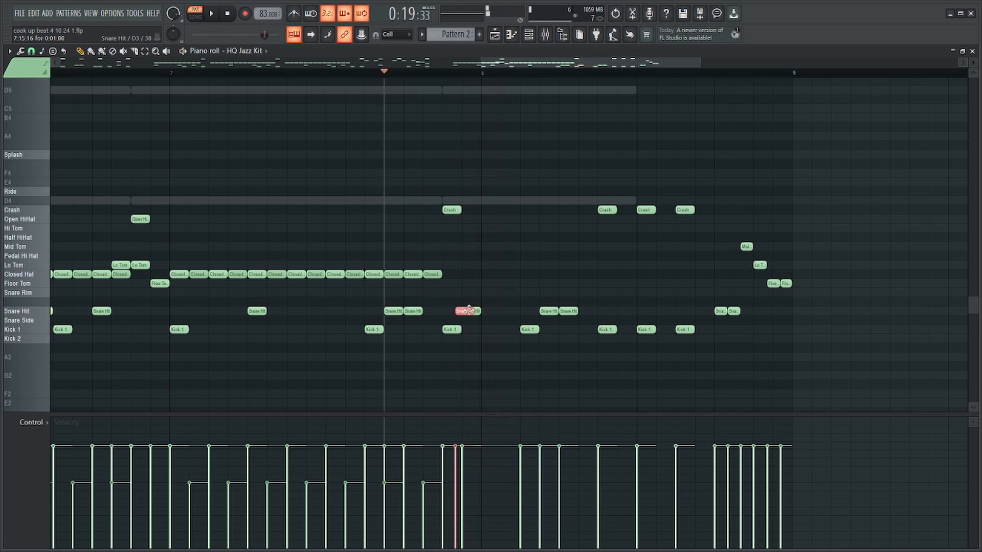
key(space)
drag(465, 311, 501, 311)
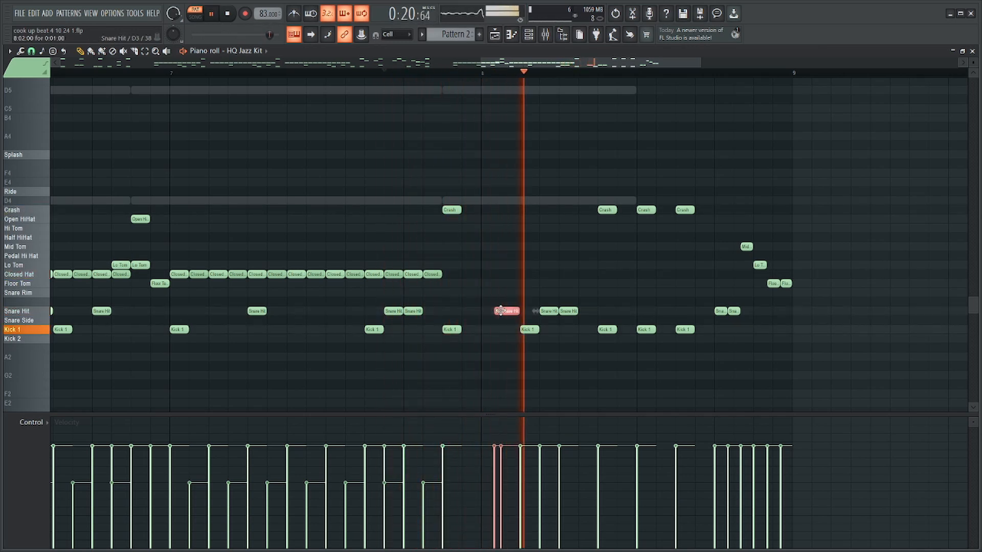
ctrl+click(676, 142)
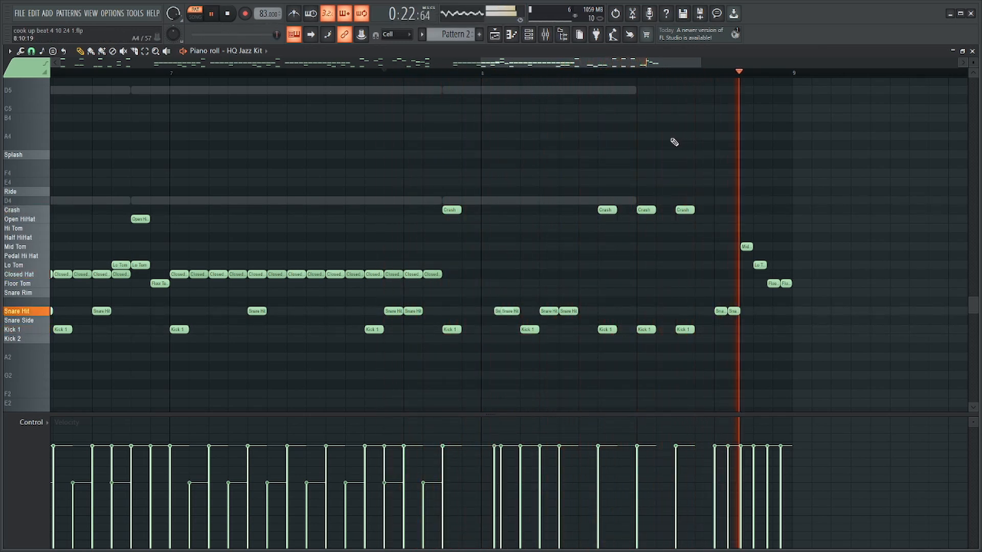
Open the Find Chords notes and shorten the last D chord so it ends at the start of step 6 in bar 8.
key(F7)
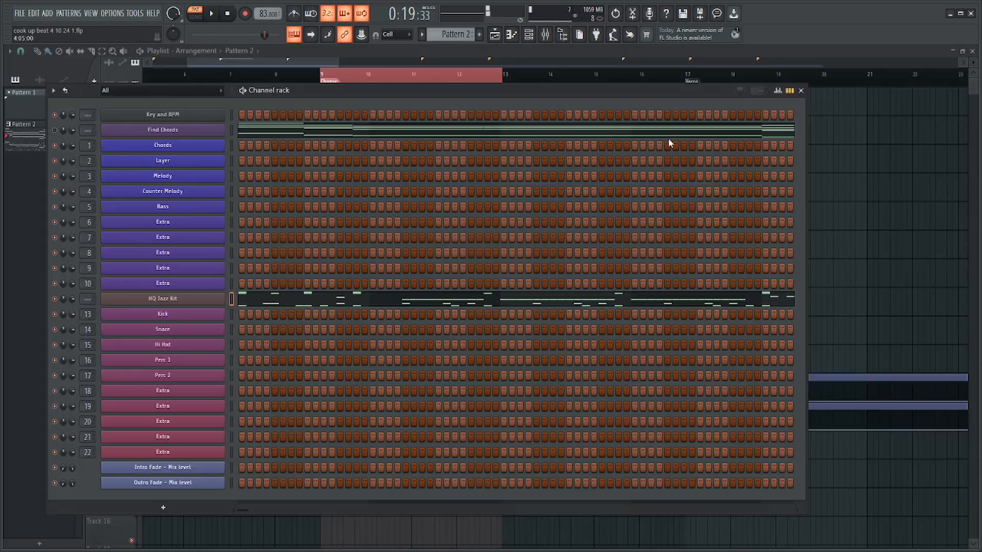
click(327, 131)
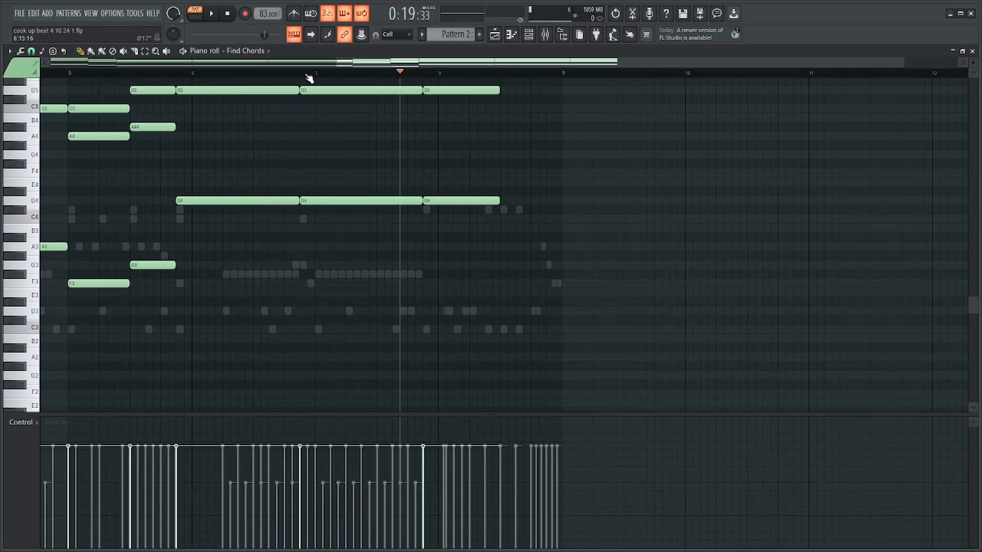
click(307, 75)
key(space)
scroll(438, 116, up, 4)
click(425, 74)
scroll(532, 256, up, 4)
drag(499, 343, 391, 85)
key(space)
scroll(434, 220, down, 4)
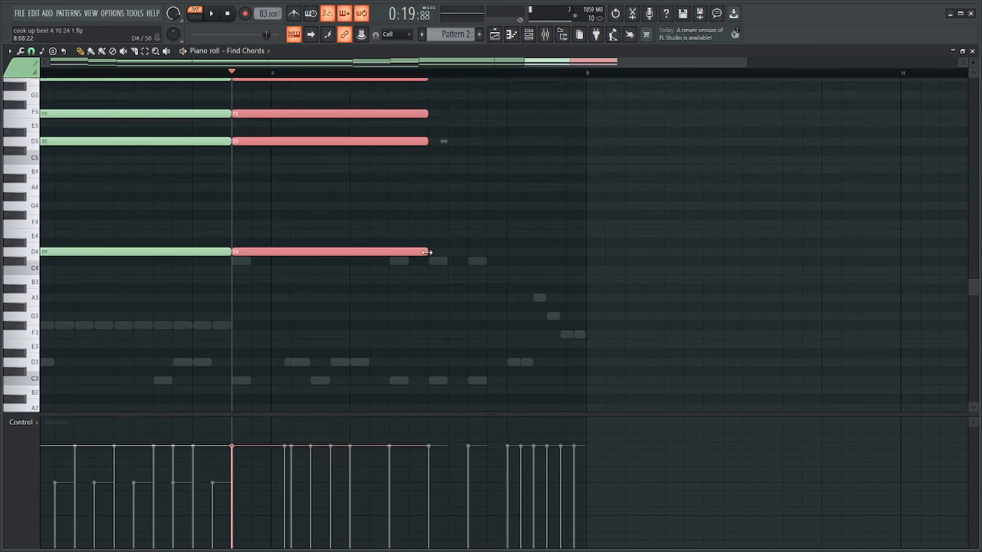
drag(427, 253, 344, 246)
Place bass notes A3 at step 7 and A#3 from step 11 to the end of bar 8, and play from late bar 5.
click(395, 271)
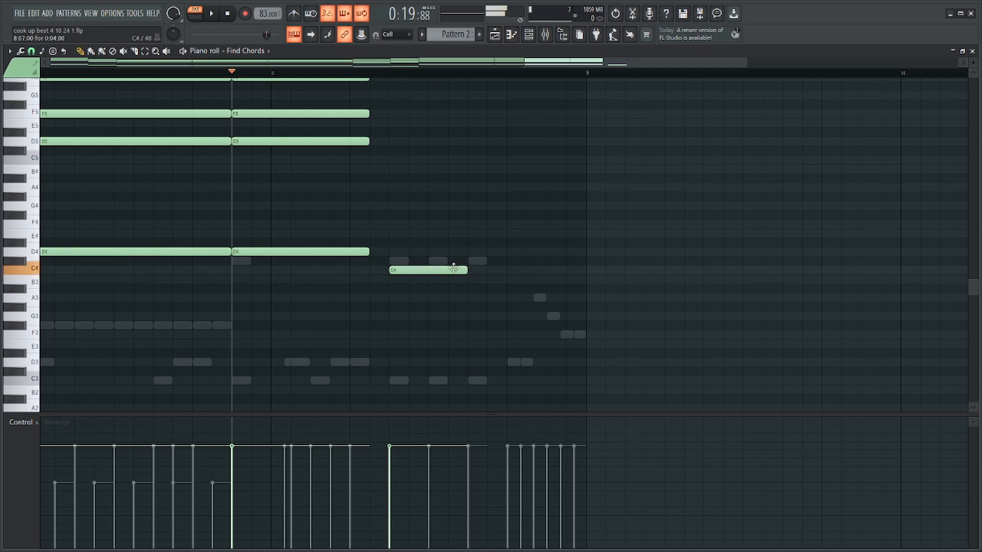
drag(453, 268, 457, 301)
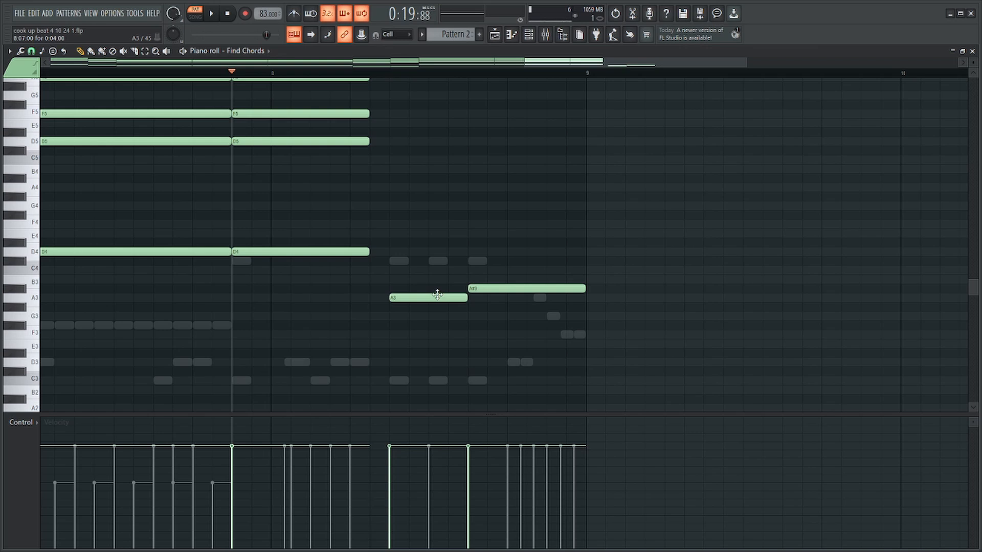
scroll(437, 295, down, 3)
click(59, 73)
key(space)
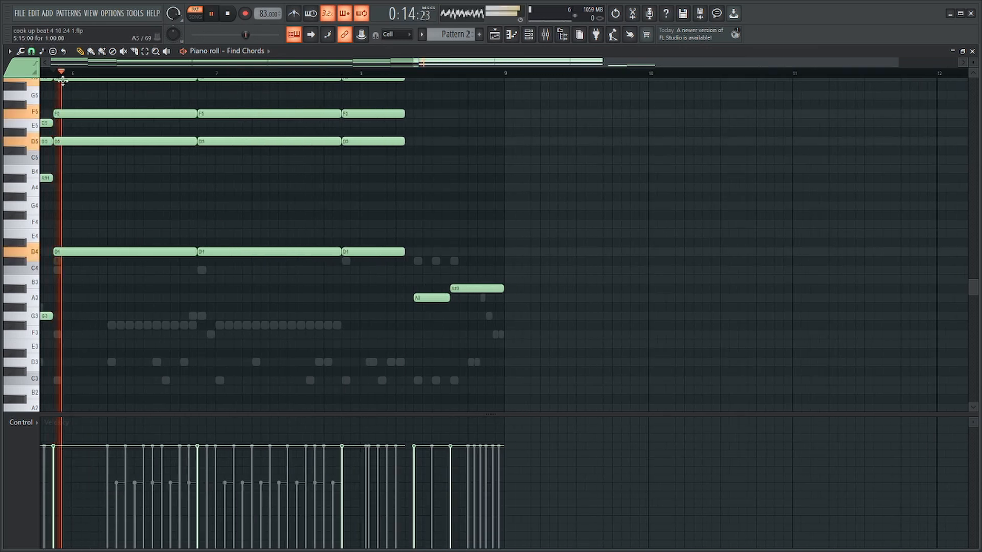
Duplicate the two bass notes of bar 8 an octave higher, at A4 and A#4.
scroll(368, 148, down, 2)
scroll(537, 173, up, 3)
scroll(597, 207, up, 1)
scroll(757, 214, down, 4)
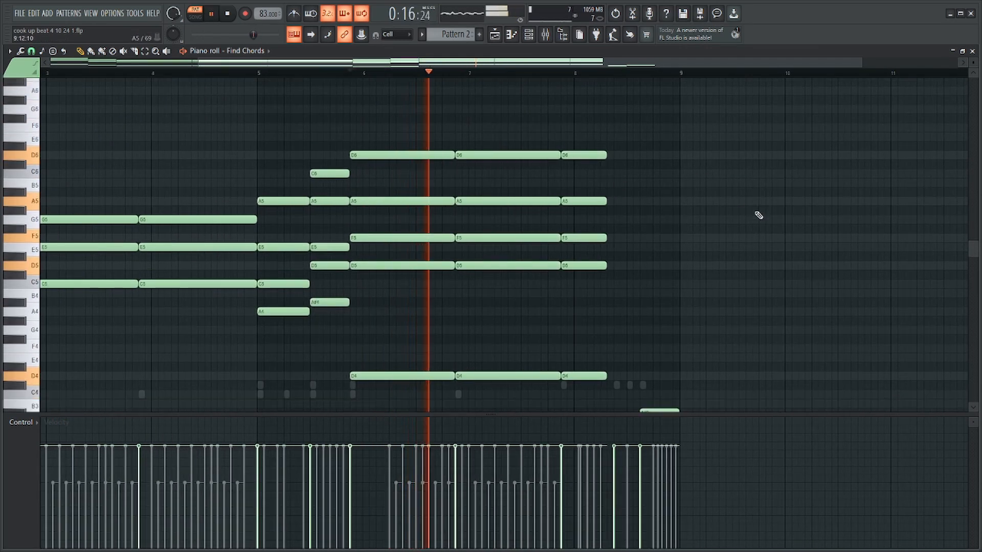
scroll(429, 75, up, 2)
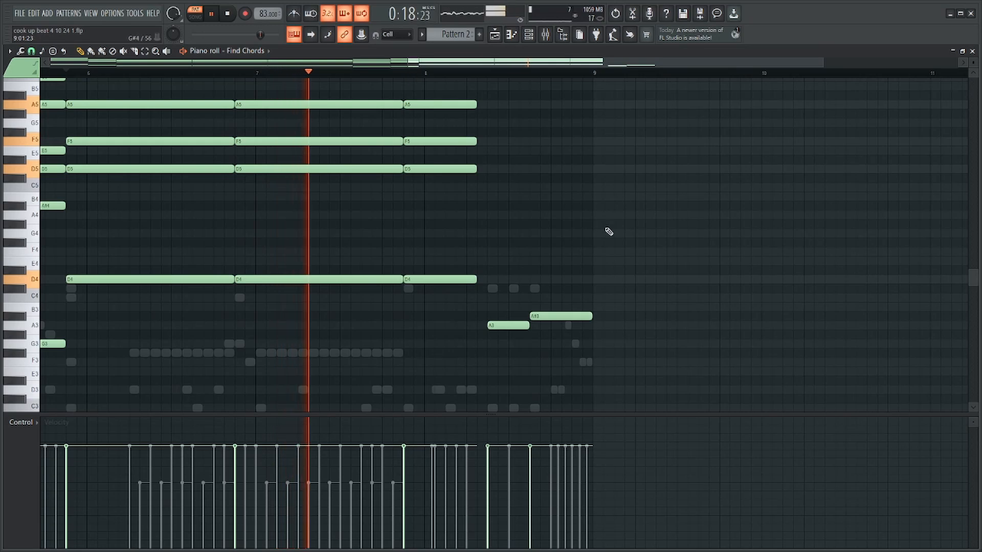
scroll(665, 236, down, 2)
scroll(469, 278, up, 4)
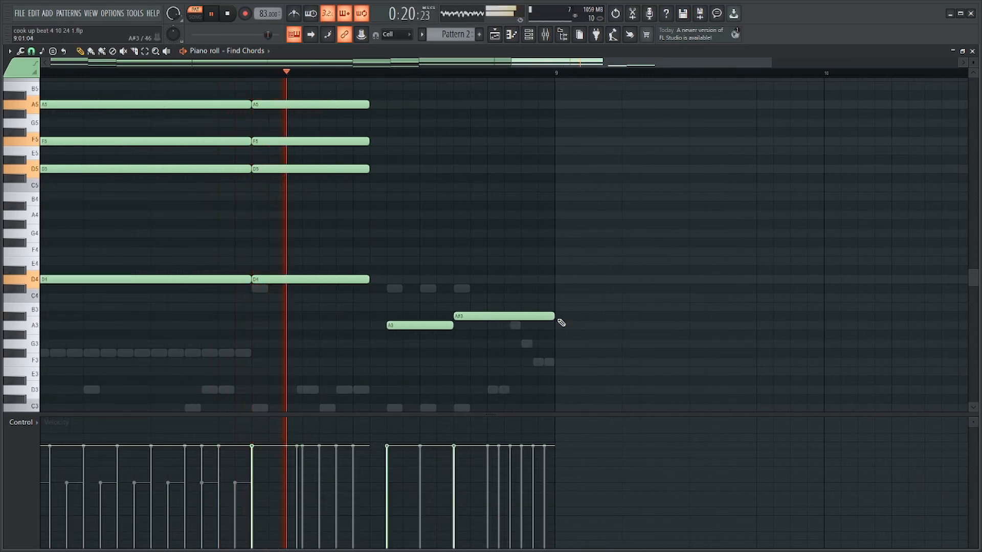
drag(548, 297, 402, 343)
shift+click(492, 315)
key(ctrl+Up)
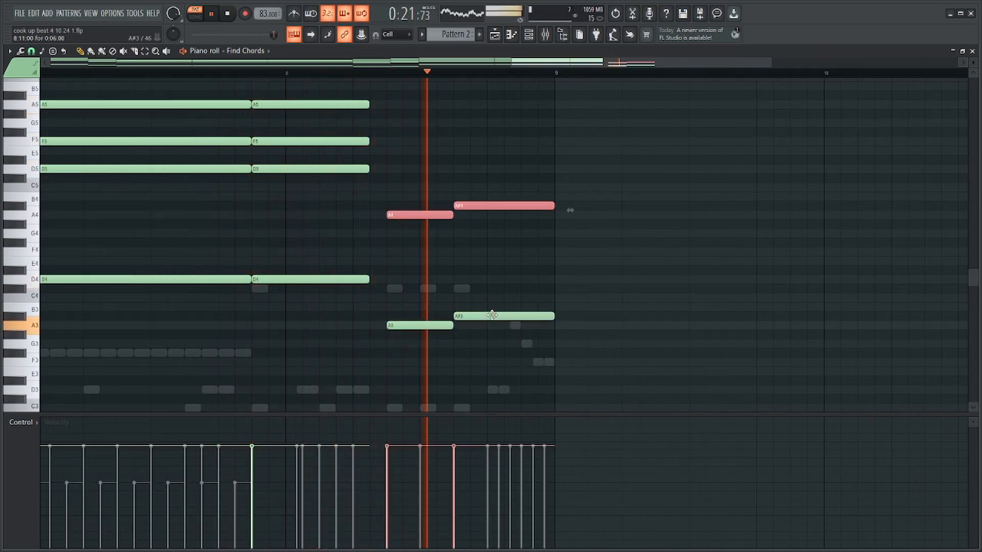
click(548, 112)
Raise the octave pairs in bar 8 to A#3 and A#4 at step 7, and C4 and C5 at step 11.
key(space)
scroll(734, 176, down, 2)
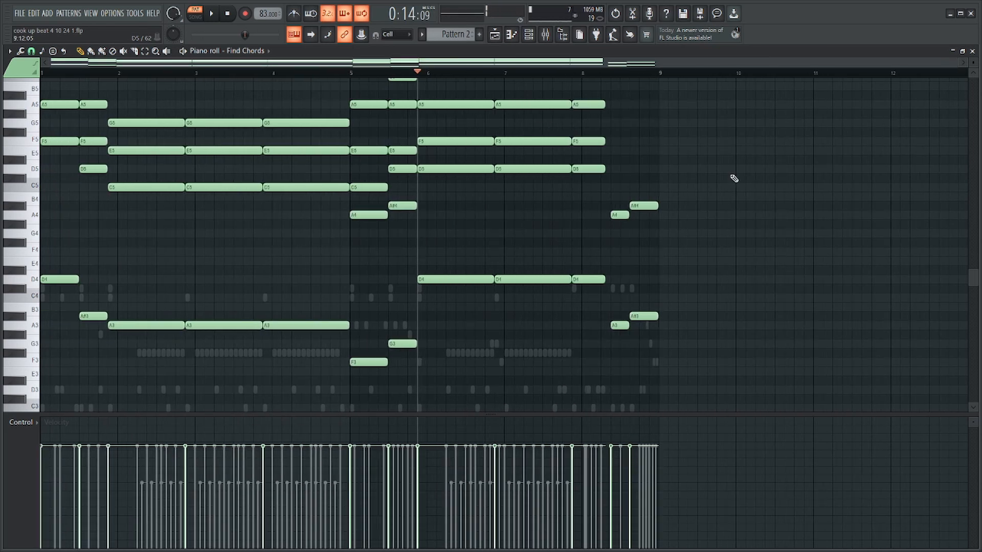
scroll(592, 184, up, 4)
drag(296, 196, 278, 316)
drag(392, 335, 373, 185)
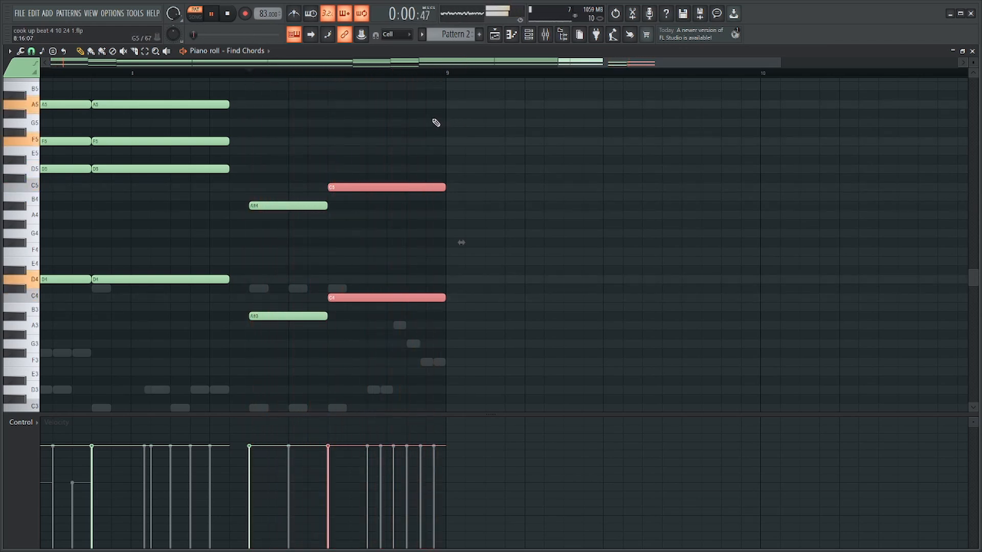
drag(433, 109, 281, 322)
ctrl+click(335, 179)
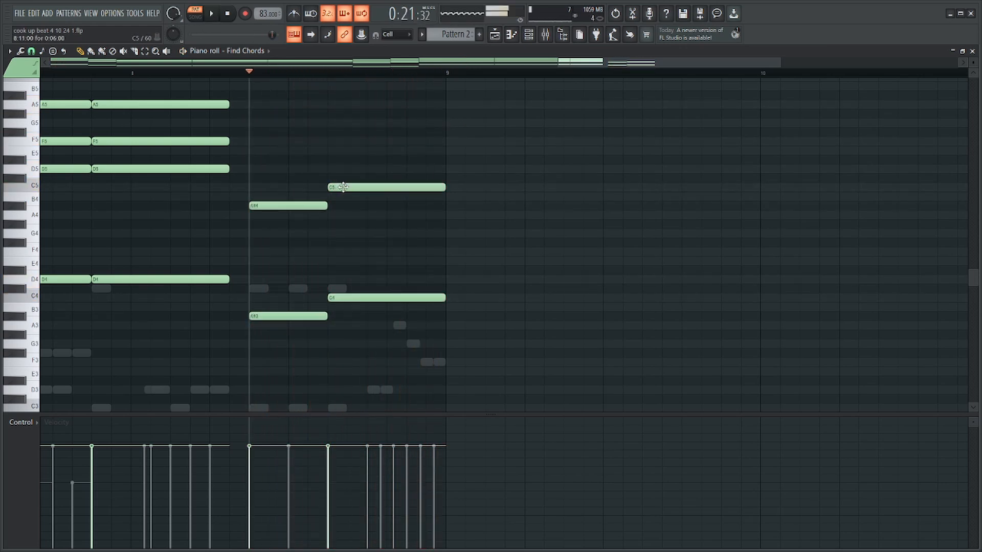
Stack E5, G5, A#5 and C6 on the C octaves at step 11 of bar 8 and play the chord.
scroll(343, 187, up, 3)
drag(349, 234, 338, 239)
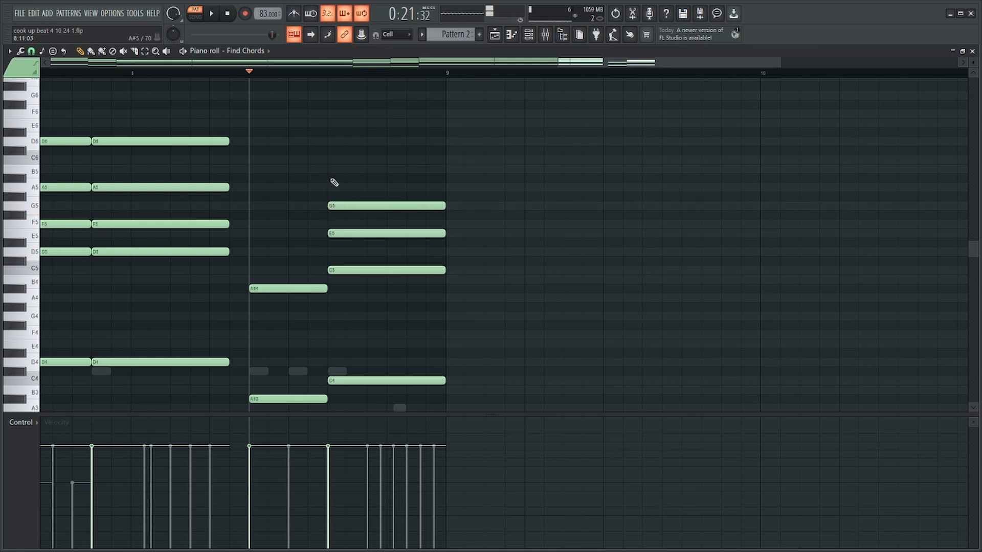
scroll(327, 162, down, 2)
scroll(537, 169, up, 1)
key(ctrl+z)
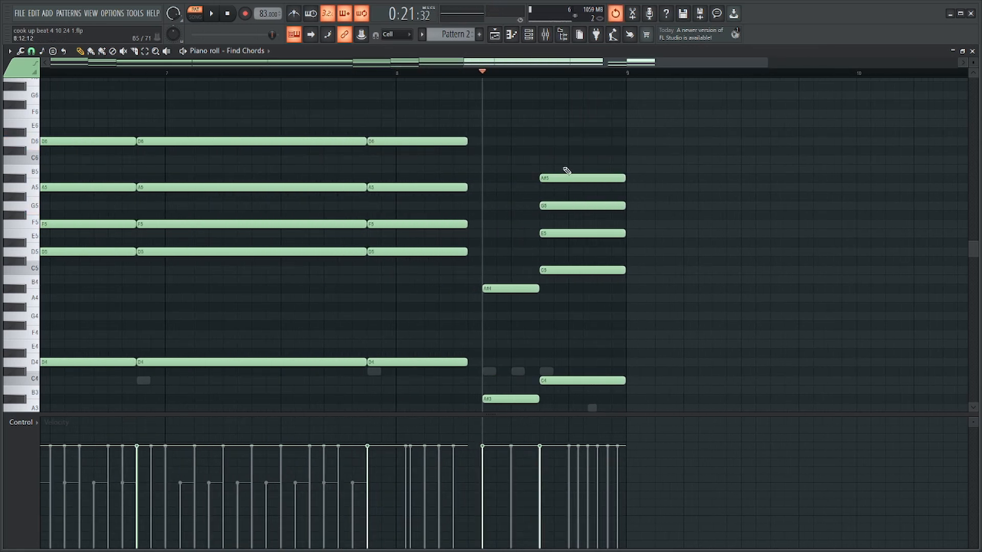
scroll(522, 225, down, 2)
scroll(640, 215, up, 2)
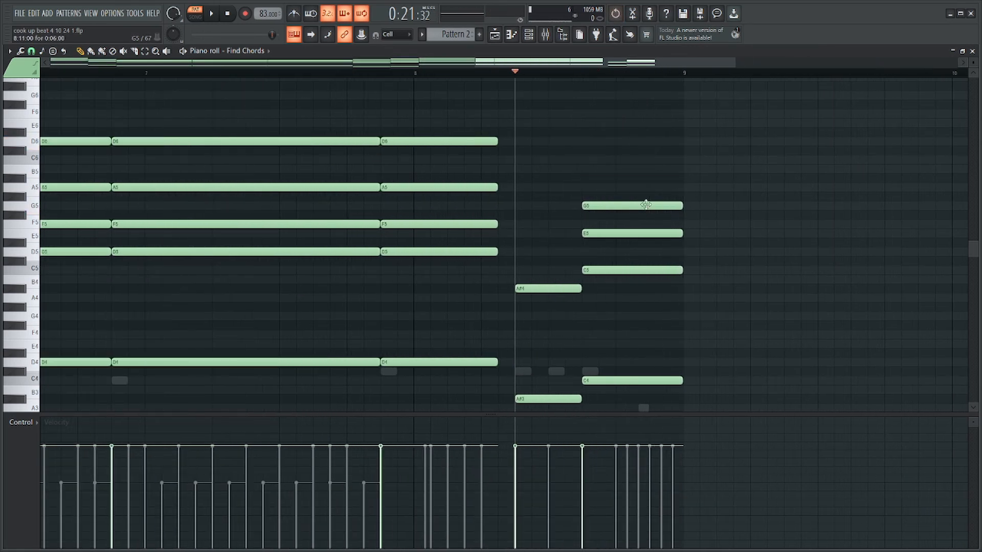
key(space)
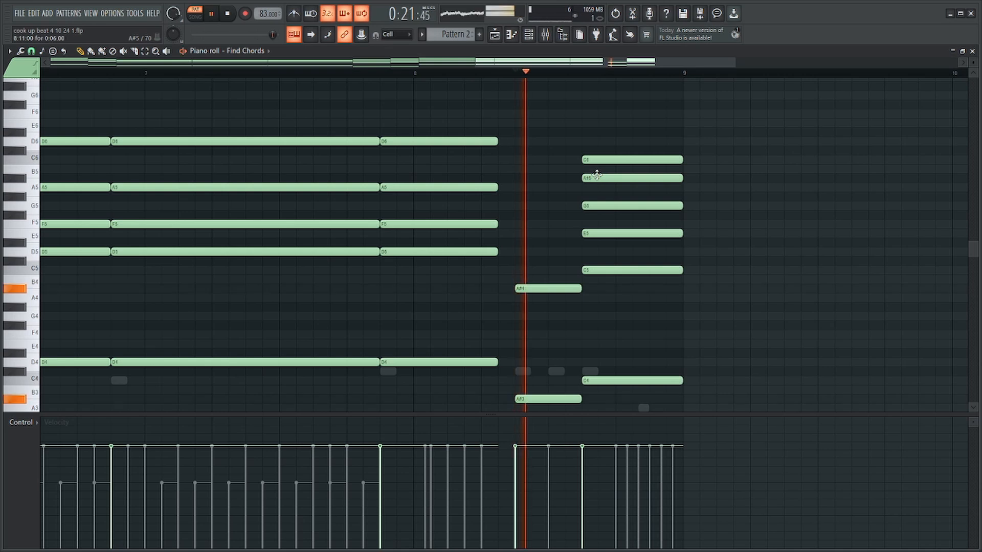
Delete the C5 from the final chord, lower its A#5 an octave to A#4, and play the result.
right_click(618, 271)
key(space)
ctrl+click(610, 181)
key(ctrl+Down)
key(space)
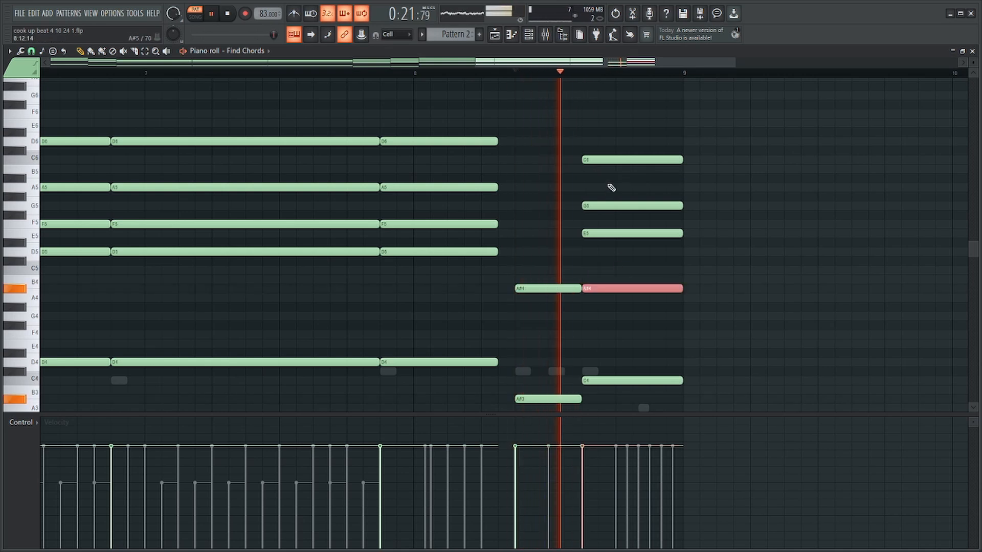
scroll(627, 207, down, 2)
scroll(757, 303, up, 2)
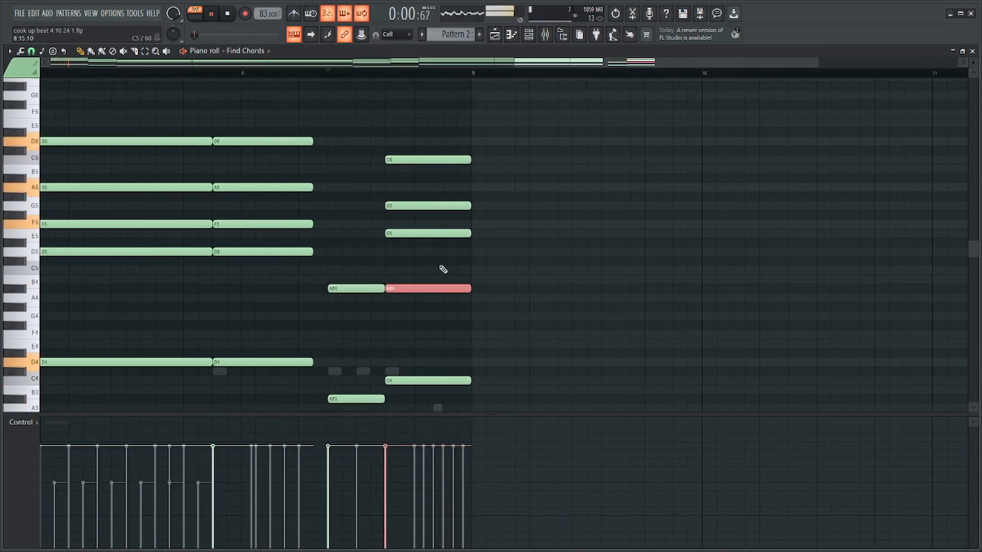
ctrl+click(440, 270)
Replace the A# octaves at step 7 of bar 8 with a four-step chord of G3, B3, D4, F4 and A4.
scroll(360, 270, up, 1)
right_click(358, 288)
right_click(348, 399)
scroll(347, 401, down, 2)
key(space)
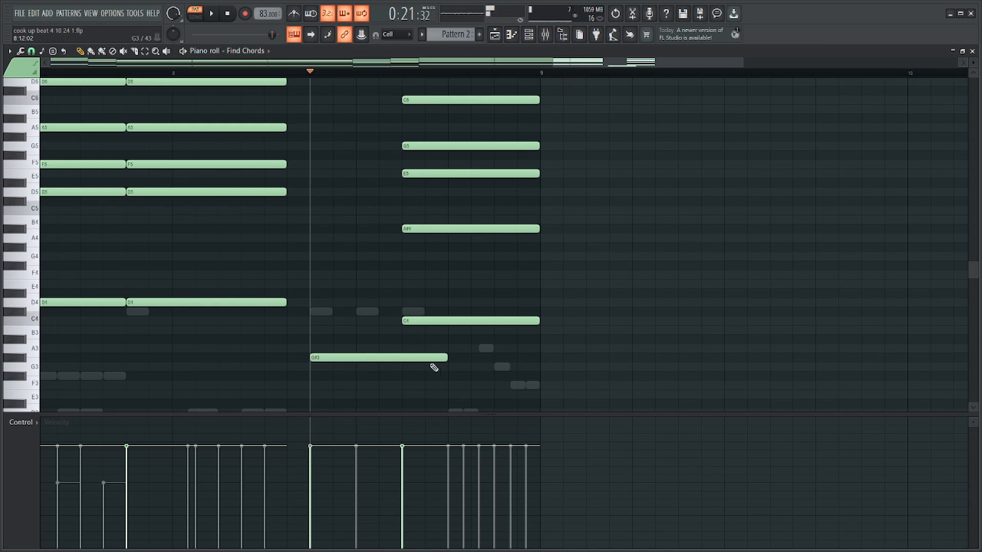
drag(426, 358, 441, 367)
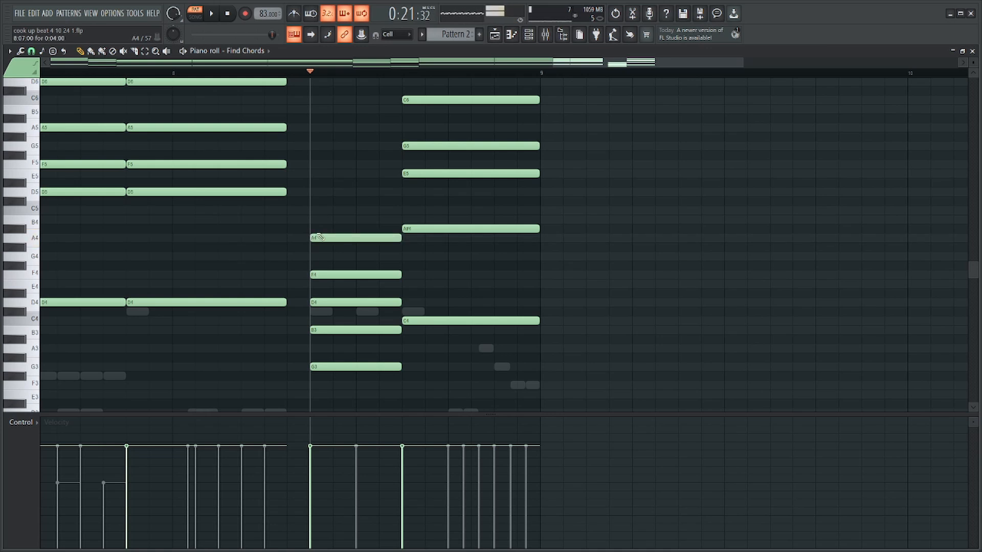
Raise the B, D, F and A of the new G chord by an octave, keeping G3 as bass, and play it.
ctrl+drag(342, 226, 361, 352)
key(ctrl+Up)
scroll(353, 327, up, 5)
key(space)
scroll(373, 322, down, 7)
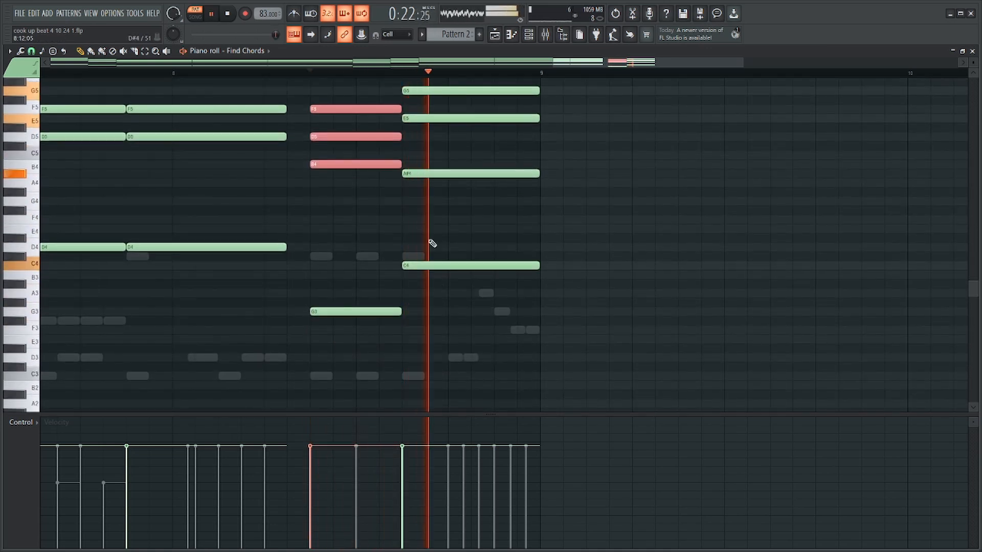
Lower the F5 of the G chord in bar 8 an octave to F4 and play the progression.
click(349, 109)
key(space)
scroll(491, 171, down, 6)
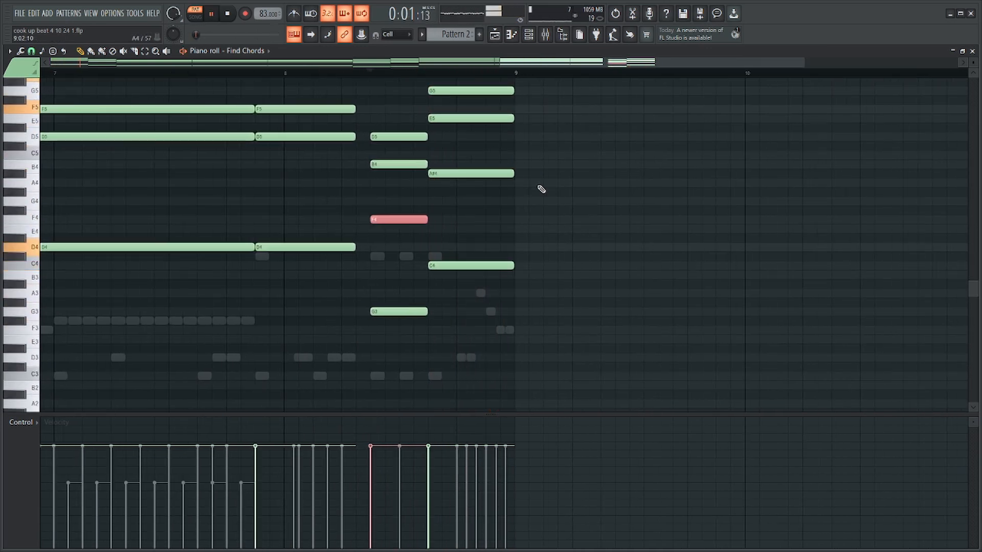
scroll(642, 219, up, 4)
ctrl+click(642, 220)
Lengthen the last D chord to meet the G chord at step 7 of bar 8 and delete its D6 note.
scroll(486, 244, up, 3)
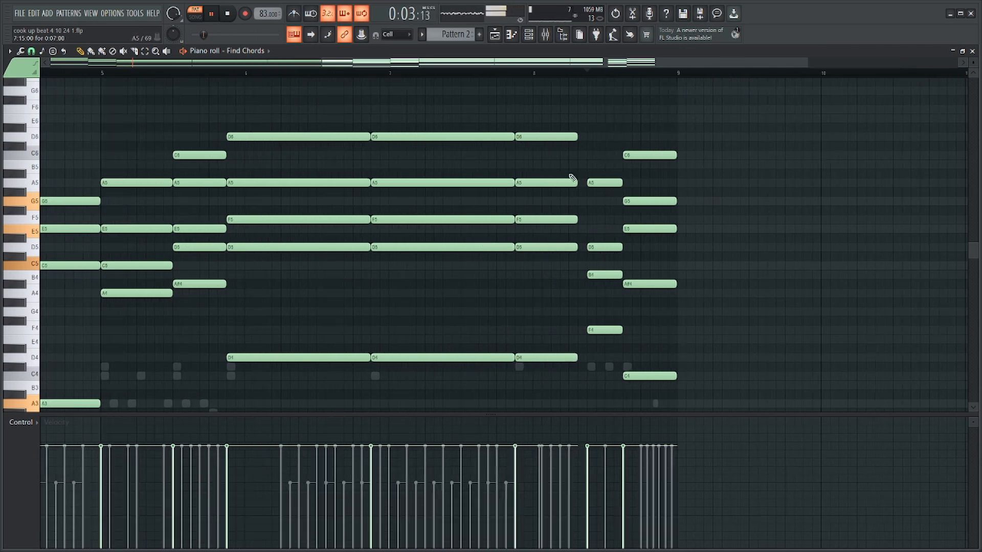
ctrl+drag(543, 118, 539, 398)
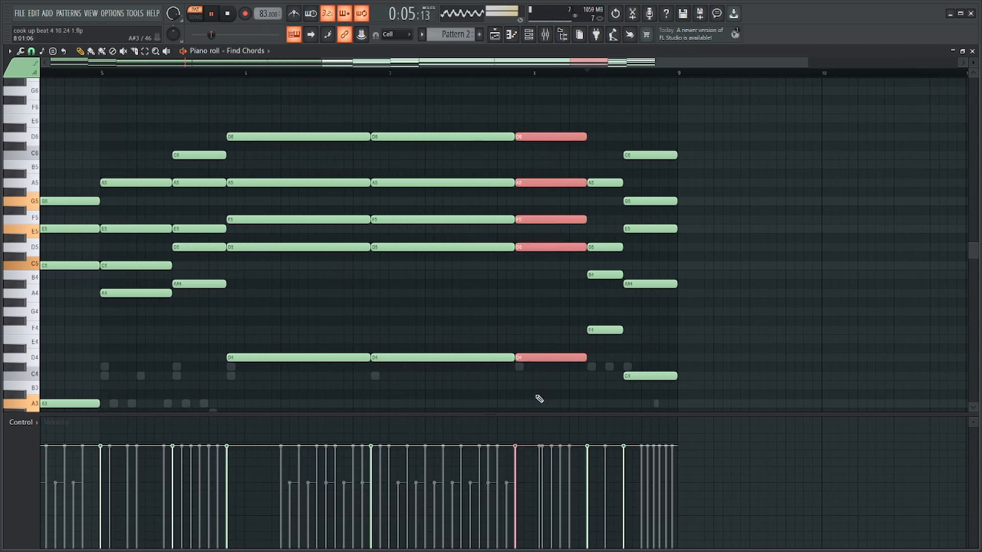
ctrl+click(516, 311)
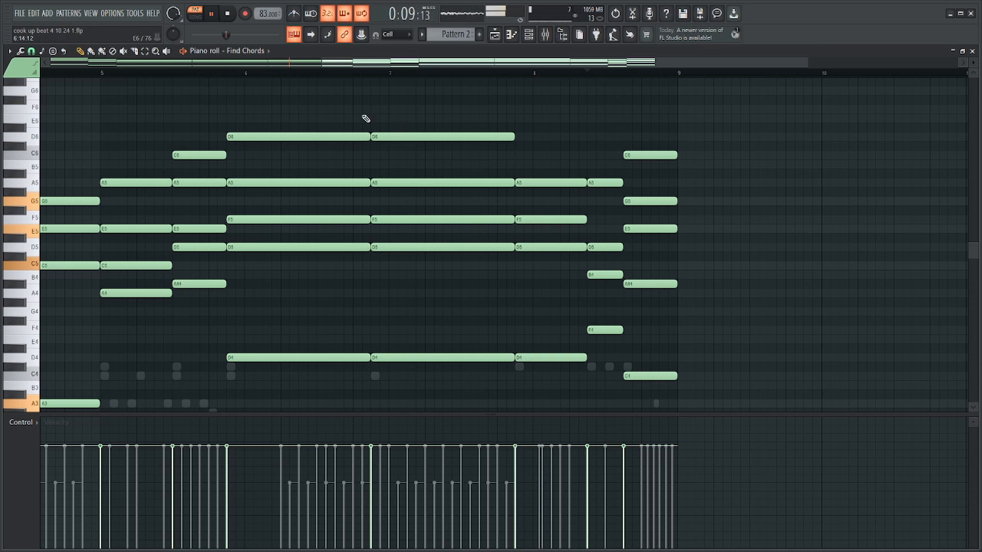
Save the project and look over the channel rack while the full progression plays.
scroll(269, 87, down, 3)
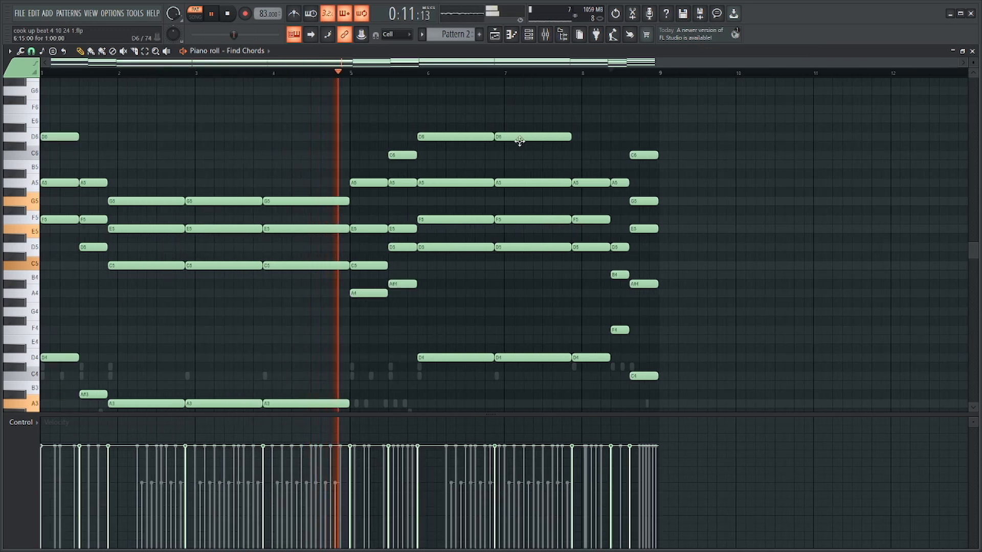
key(ctrl+s)
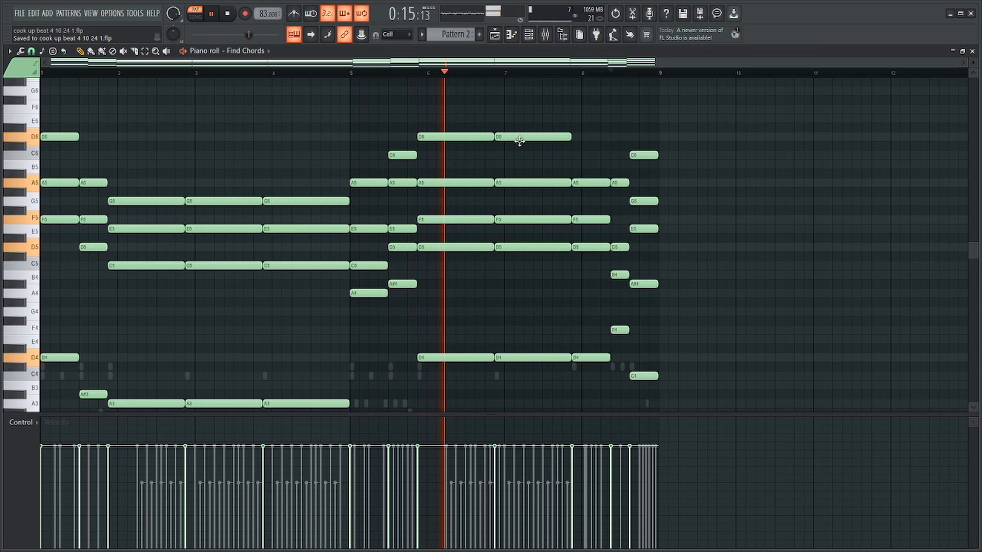
click(529, 34)
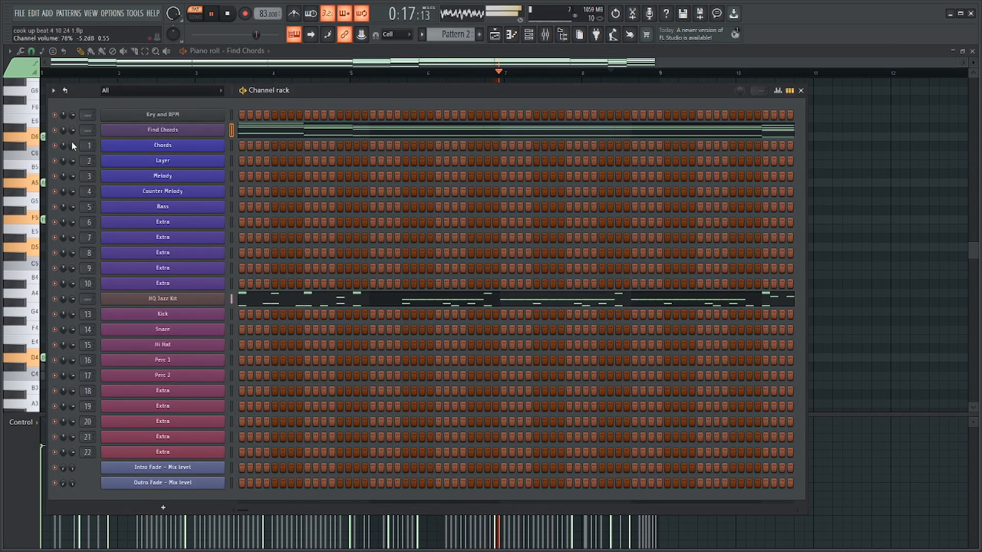
key(F6)
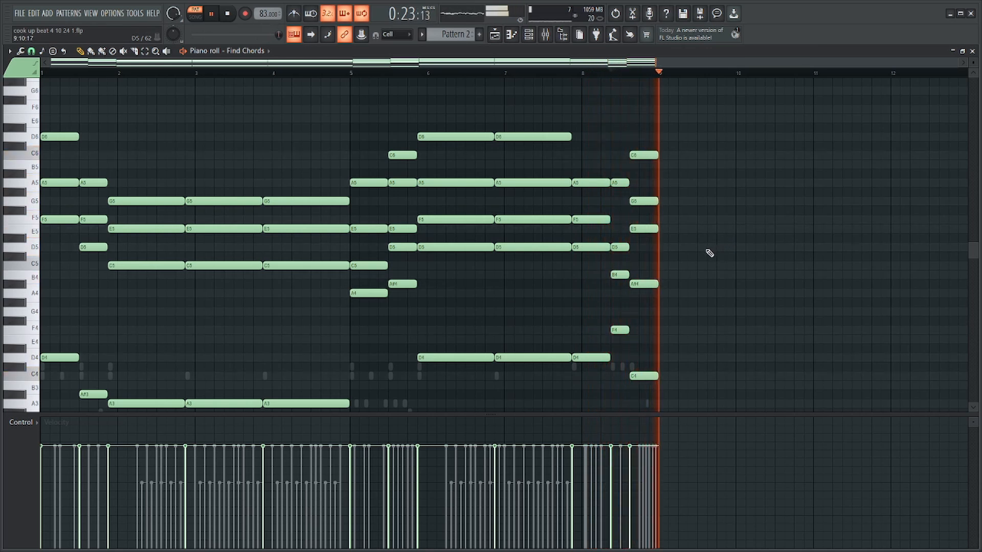
Undo the stray note and play the progression from the D chord that starts just before bar 7.
key(space)
scroll(708, 252, up, 3)
click(244, 80)
key(space)
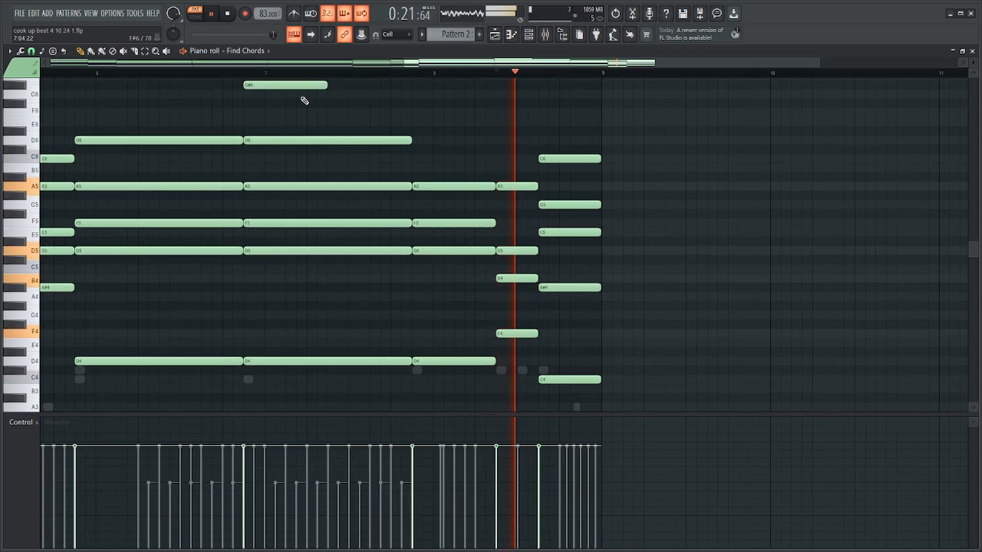
key(ctrl+z)
key(space)
click(244, 75)
key(space)
Try adding C6 to the last D chord, just before bar 8, and raising its F5 to F#5 during playback.
scroll(425, 172, up, 3)
key(space)
drag(440, 167, 422, 155)
drag(439, 188, 438, 212)
key(space)
drag(460, 163, 464, 279)
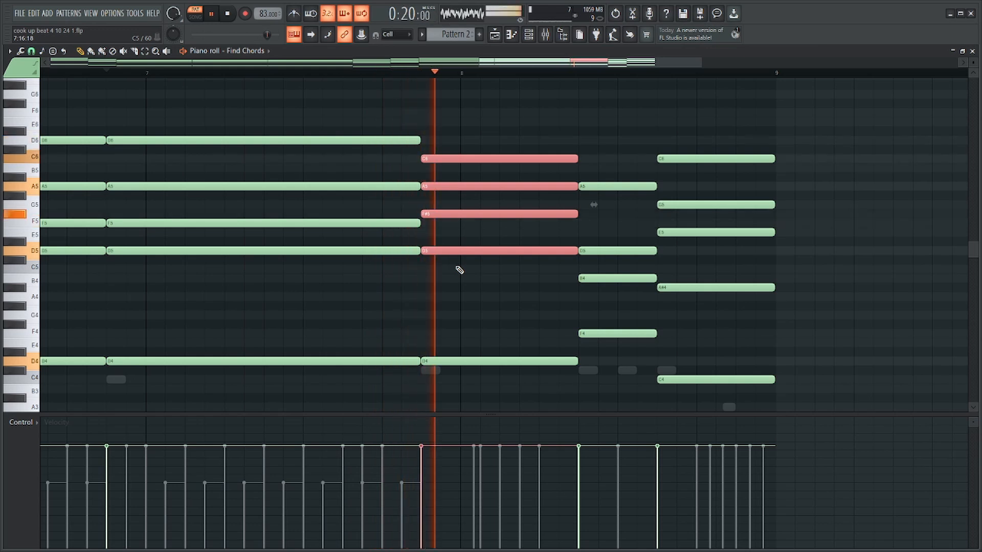
Try lowering the C6 of the last D chord an octave to C5, deleting its D5, and play it.
drag(476, 148, 478, 176)
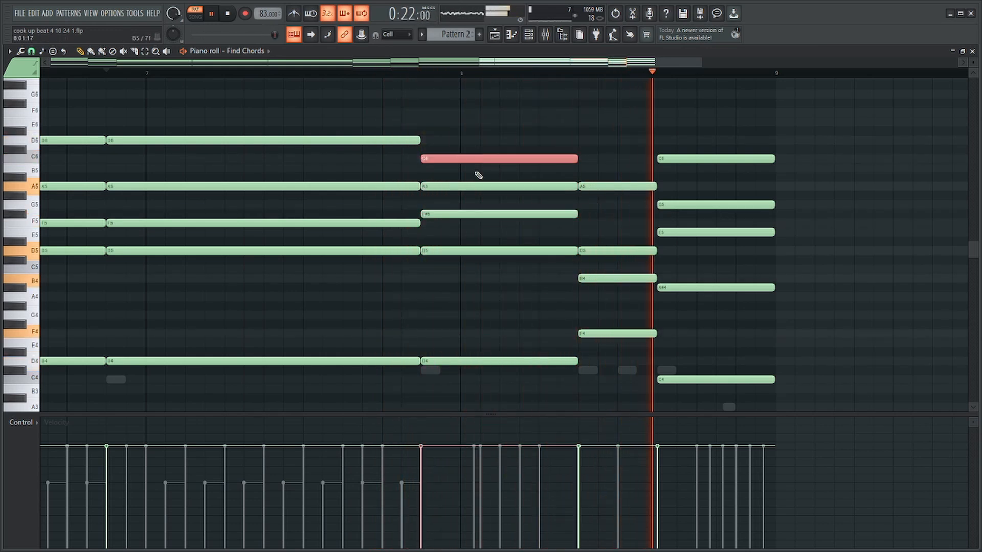
drag(477, 241, 478, 261)
key(ctrl+Down)
key(space)
ctrl+shift+click(472, 363)
key(space)
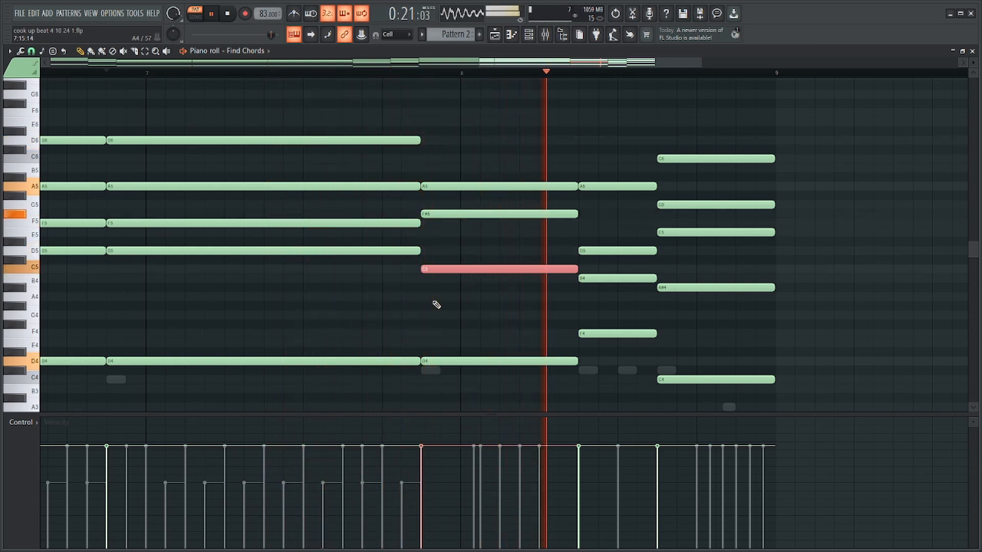
Replace the last D chord with a copy of the bar 8 G chord transposed down to an F3 bass, and play it.
key(space)
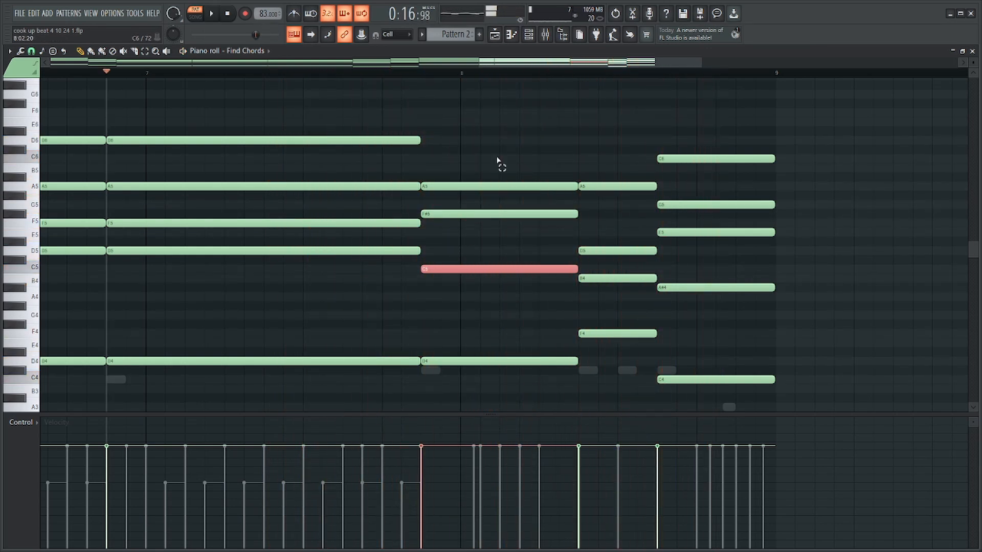
drag(499, 159, 503, 466)
scroll(510, 328, up, 3)
key(Delete)
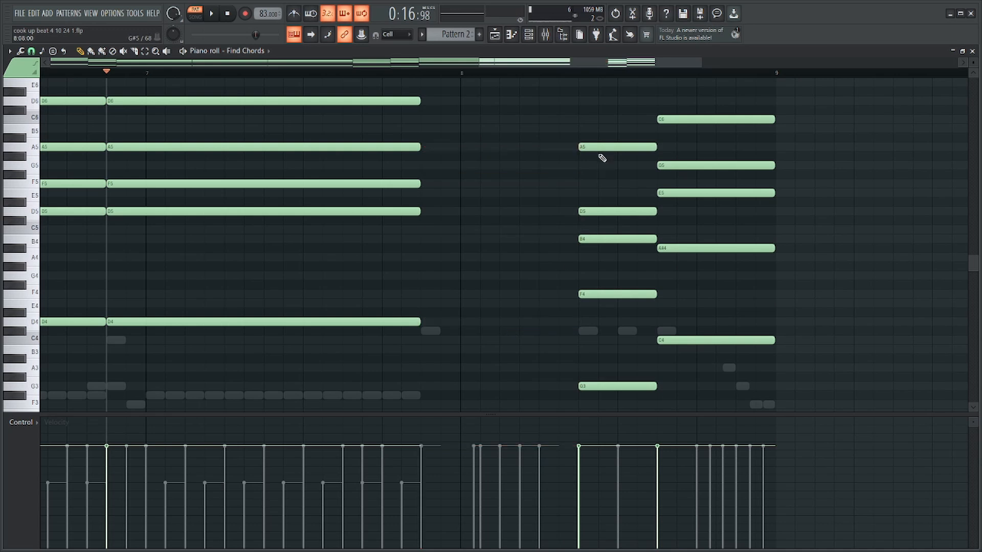
drag(606, 136, 610, 395)
mouse_move(601, 387)
mouse_down()
mouse_move(469, 412)
mouse_move(453, 397)
mouse_move(578, 397)
mouse_up()
key(space)
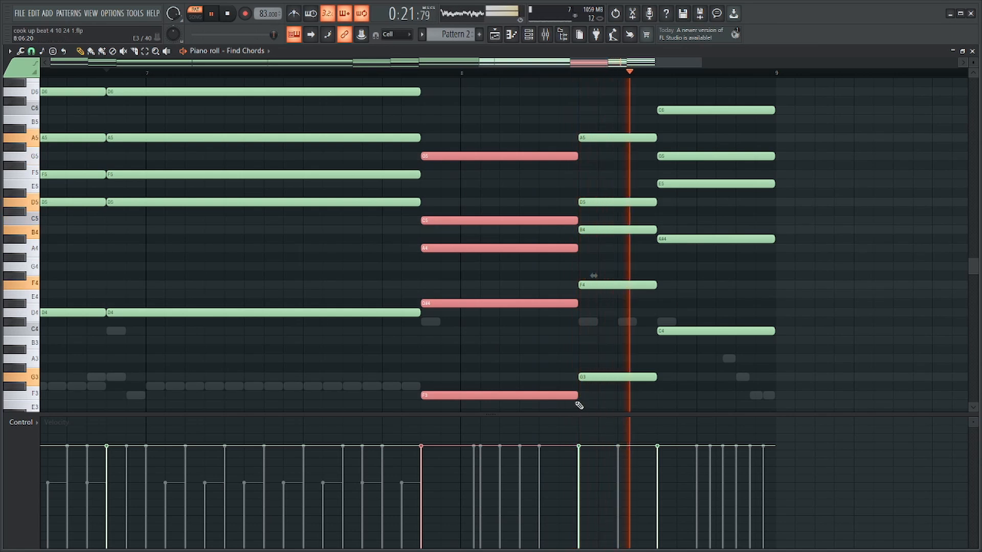
Play the full progression, save the project and return the playhead to the start.
ctrl+click(569, 344)
scroll(568, 343, down, 5)
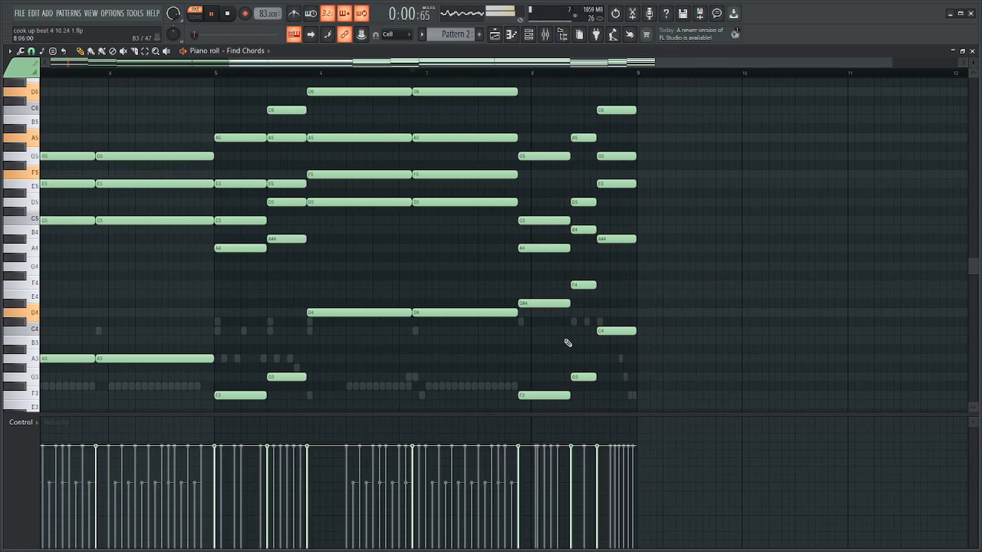
key(space)
key(ctrl+s)
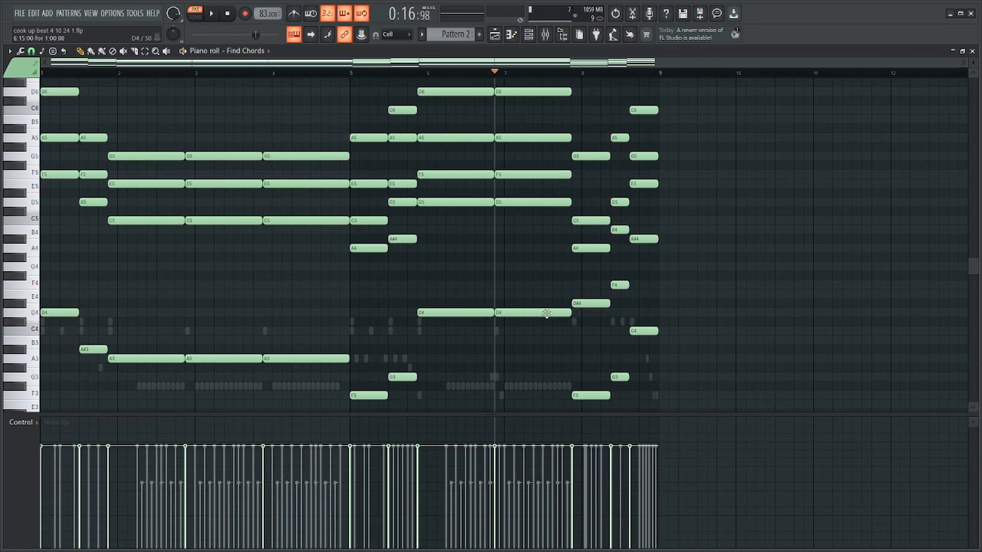
drag(271, 73, 3, 104)
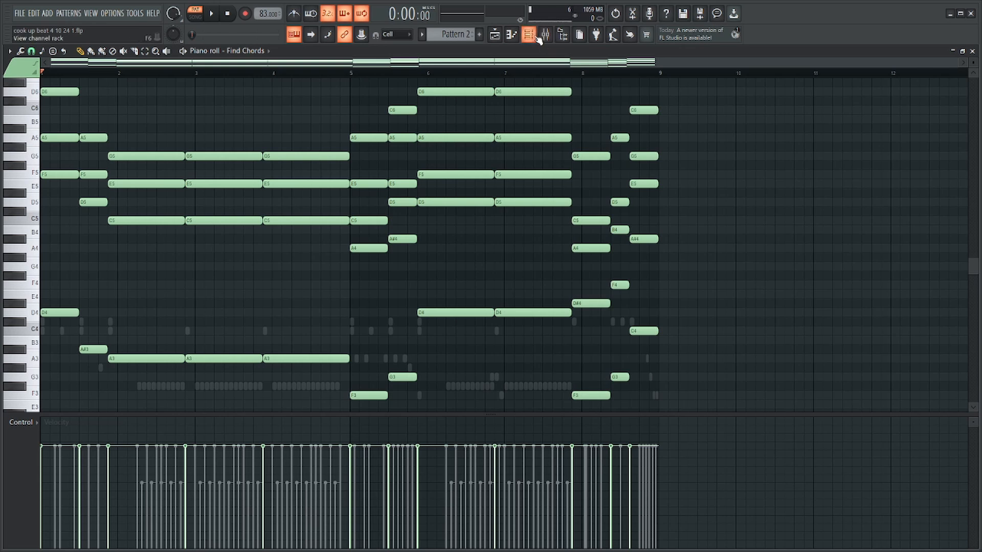
Open the channel rack and look at The Grandeur instrument on the Piano channel.
key(F6)
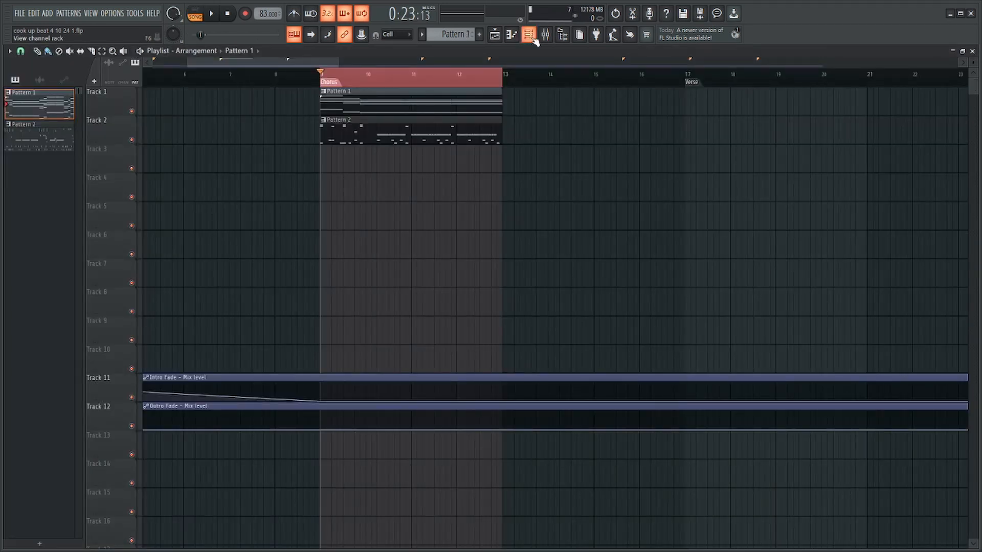
click(531, 37)
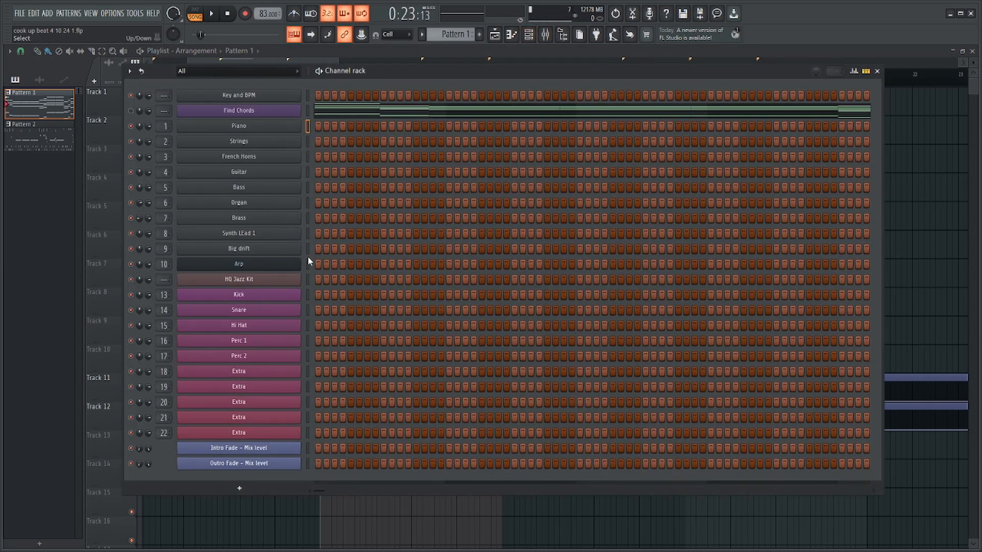
click(299, 127)
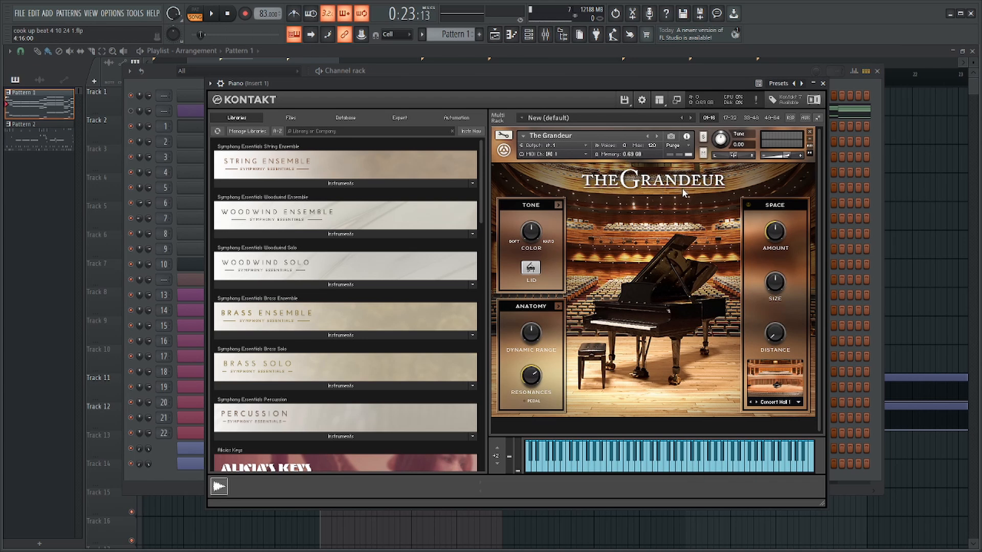
key(Escape)
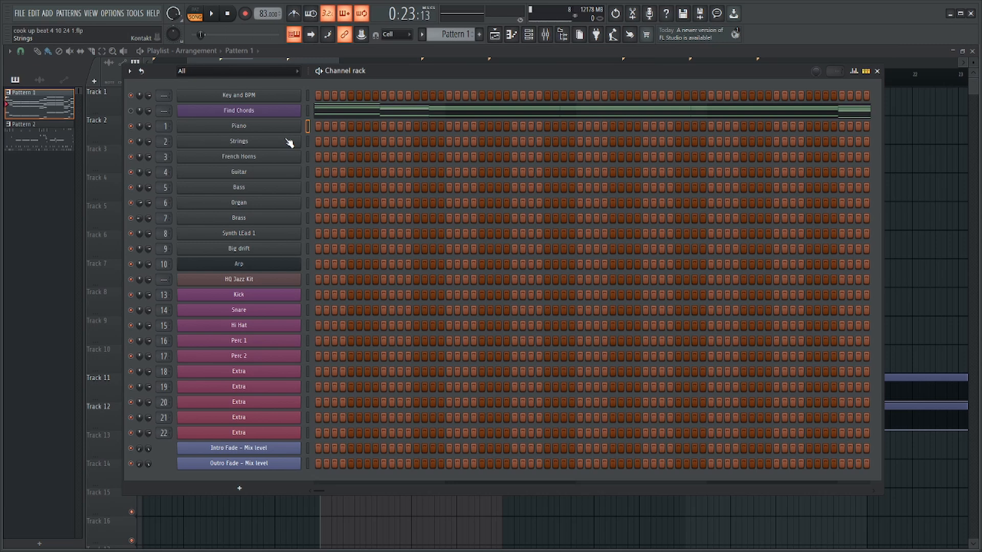
Look over the Session Strings Pro 2 patch and its main articulation on the Strings channel.
click(288, 141)
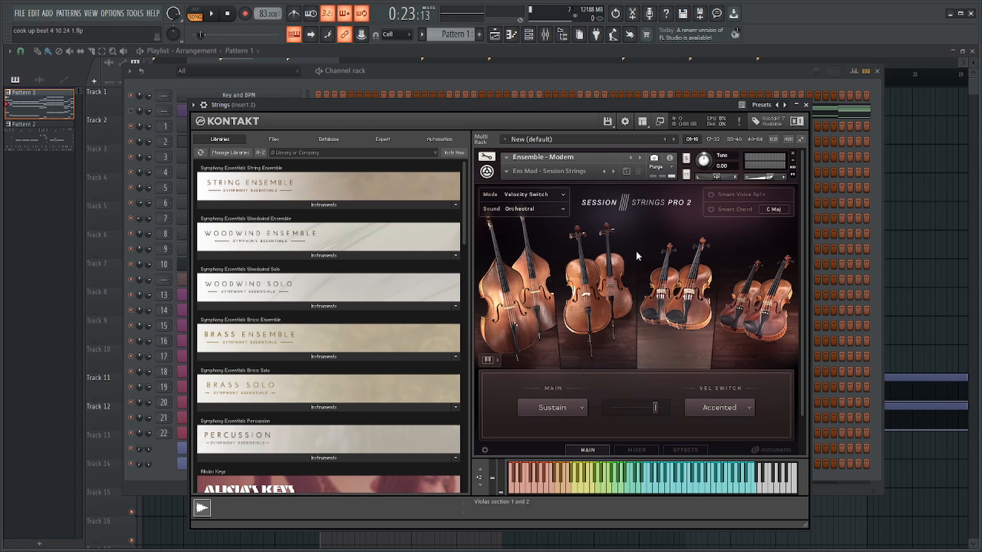
click(566, 405)
click(659, 382)
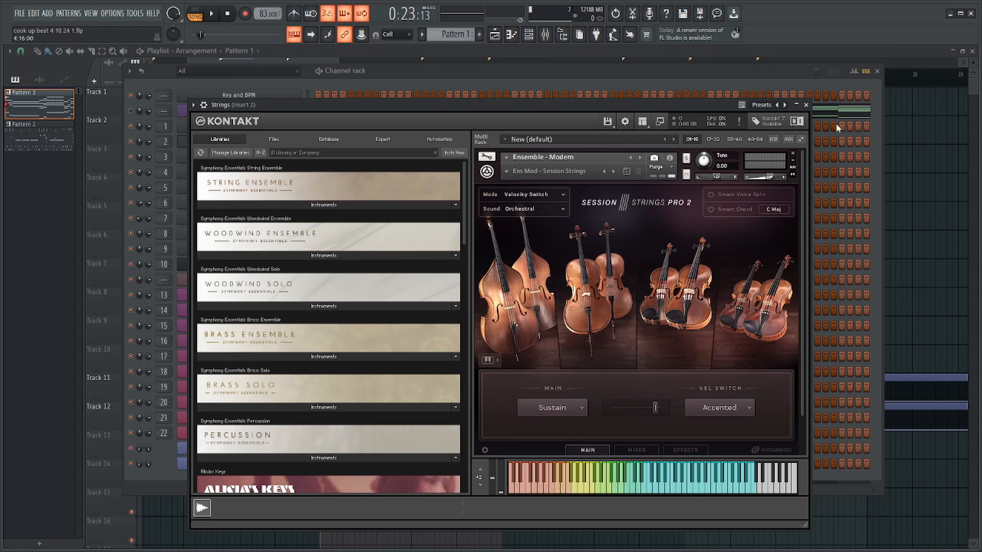
click(807, 104)
Look at the Kontakt instruments loaded on the French Horns, Guitar and Bass channels in turn.
click(298, 158)
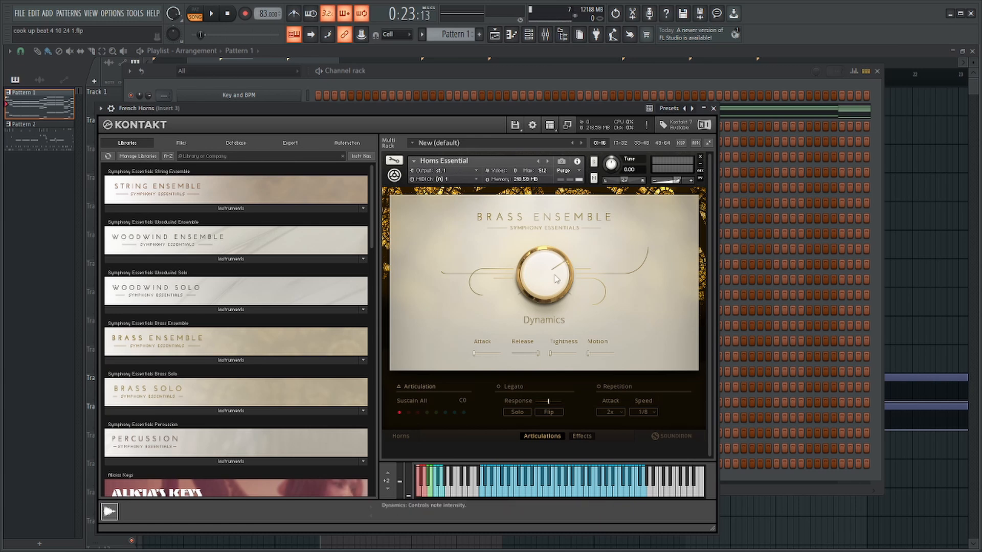
key(Escape)
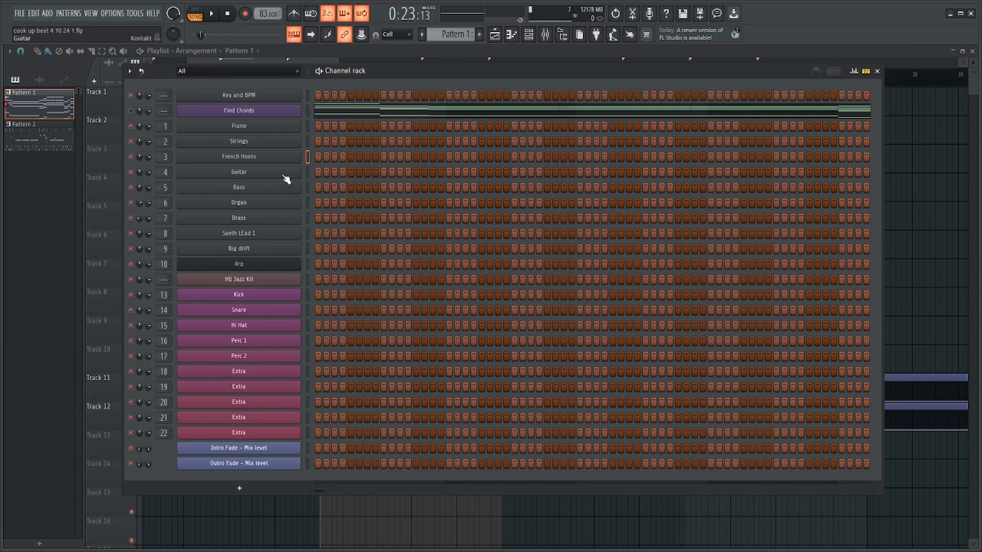
click(284, 176)
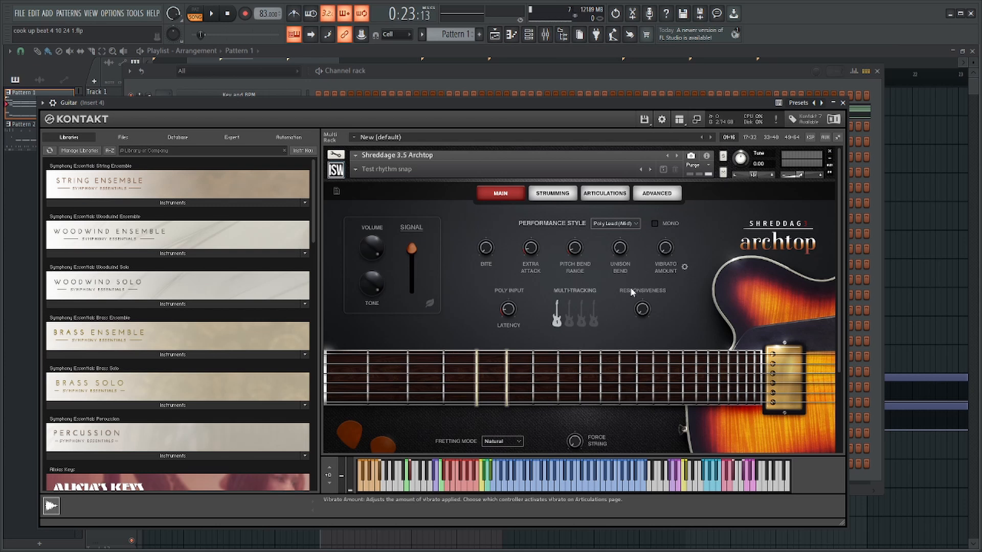
key(Escape)
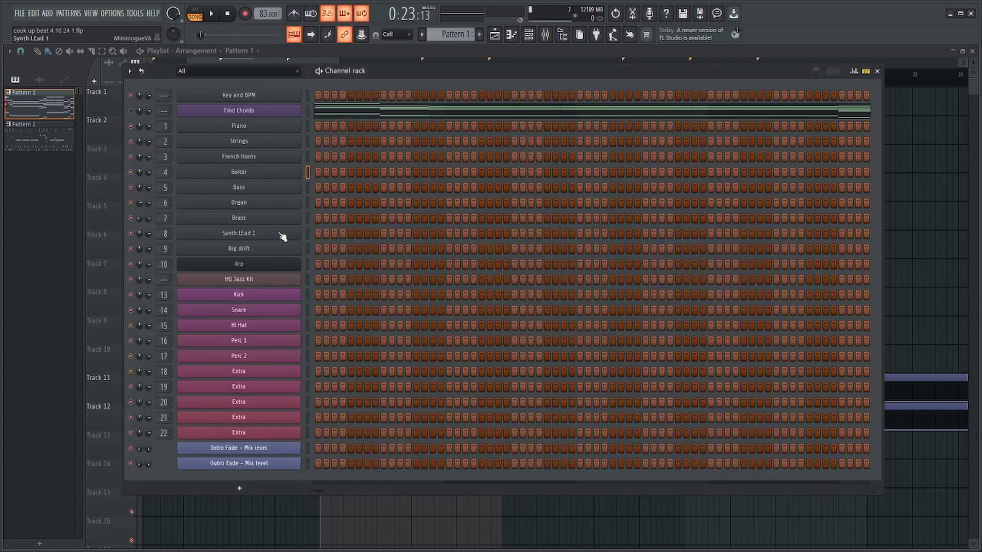
click(300, 188)
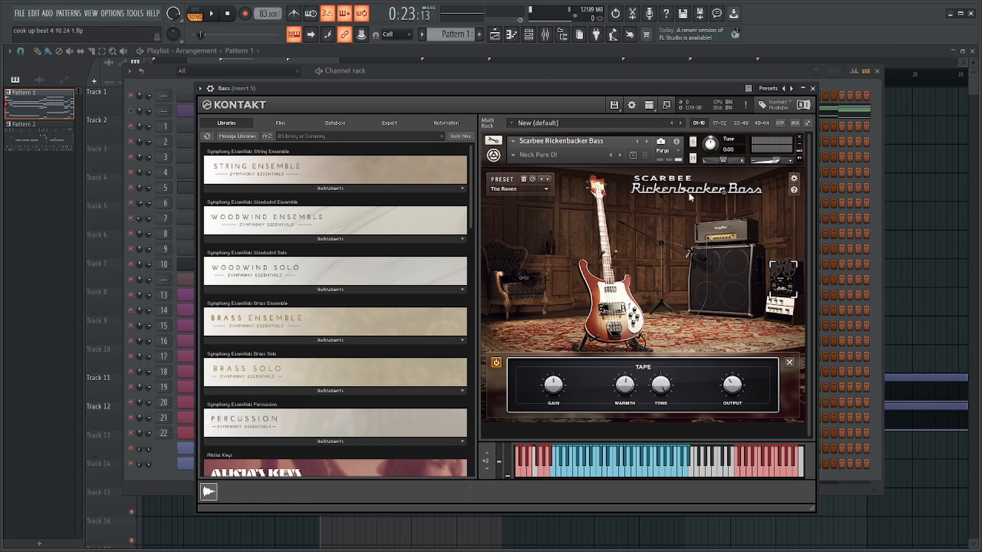
click(821, 198)
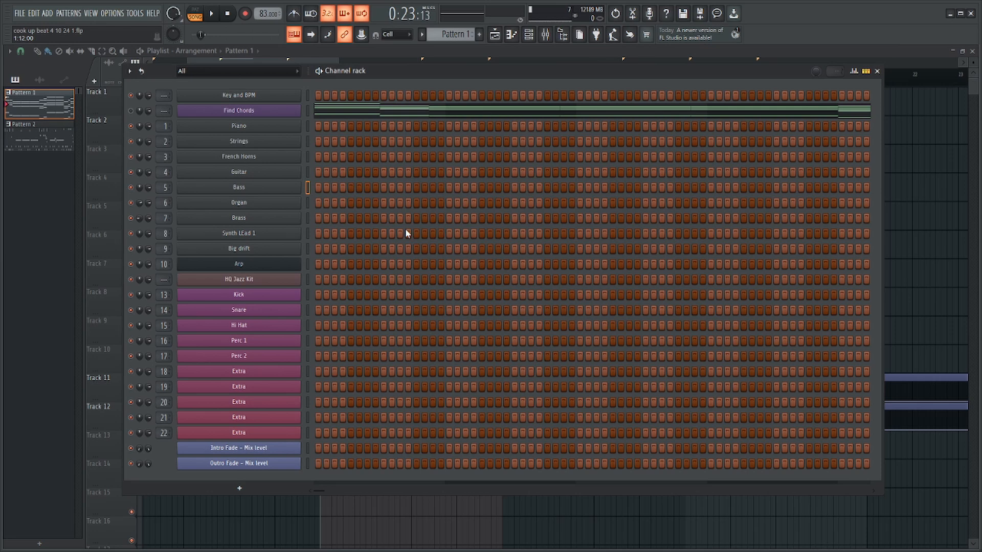
Look at the Organ channel's instrument and browse the Gospel & Church patches of the Vintage Organs library.
click(308, 203)
click(295, 205)
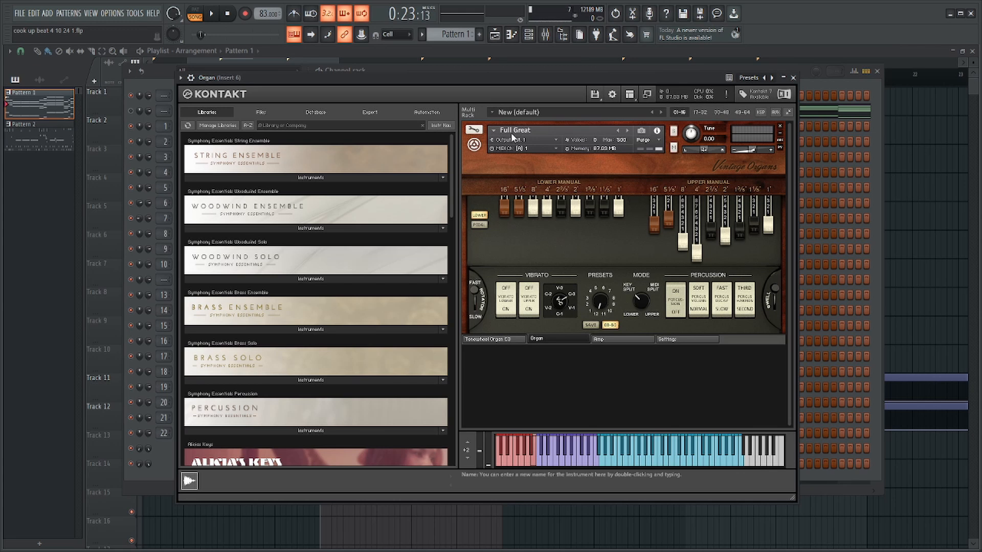
scroll(422, 222, down, 10)
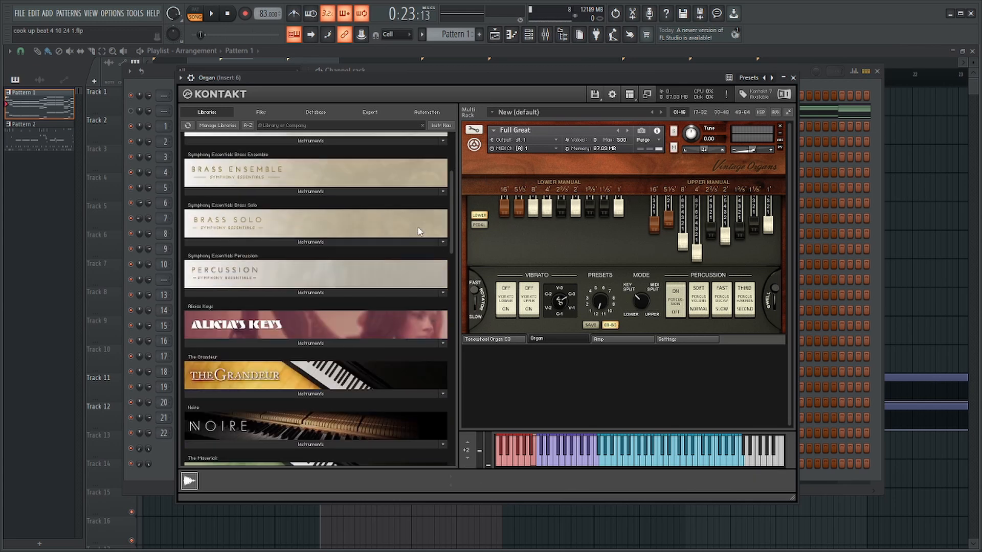
scroll(323, 290, down, 10)
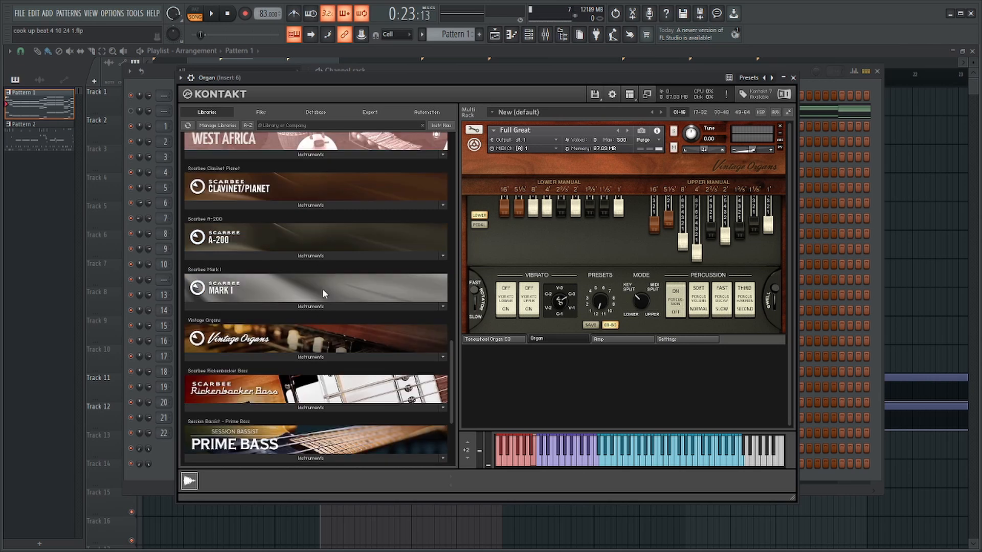
click(304, 357)
scroll(304, 357, down, 1)
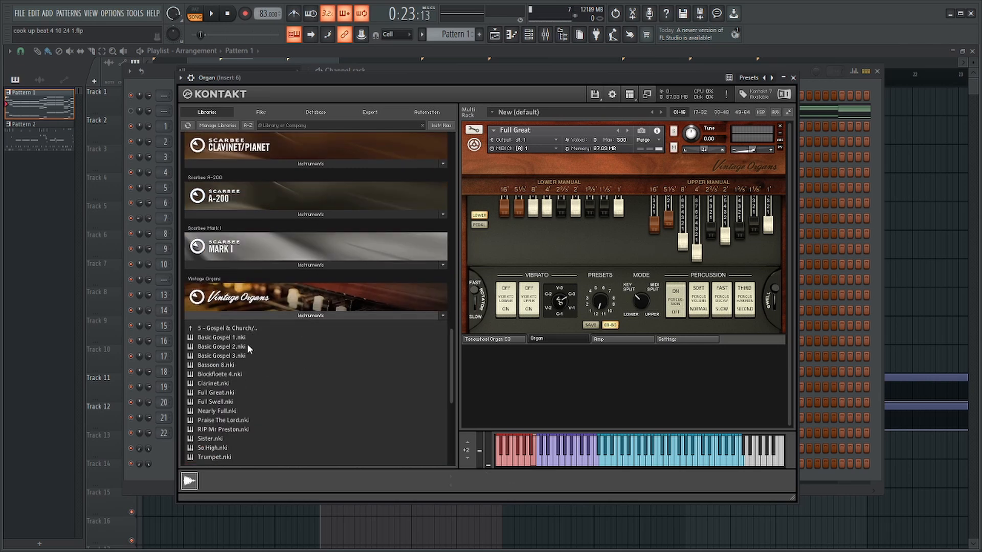
scroll(247, 343, down, 1)
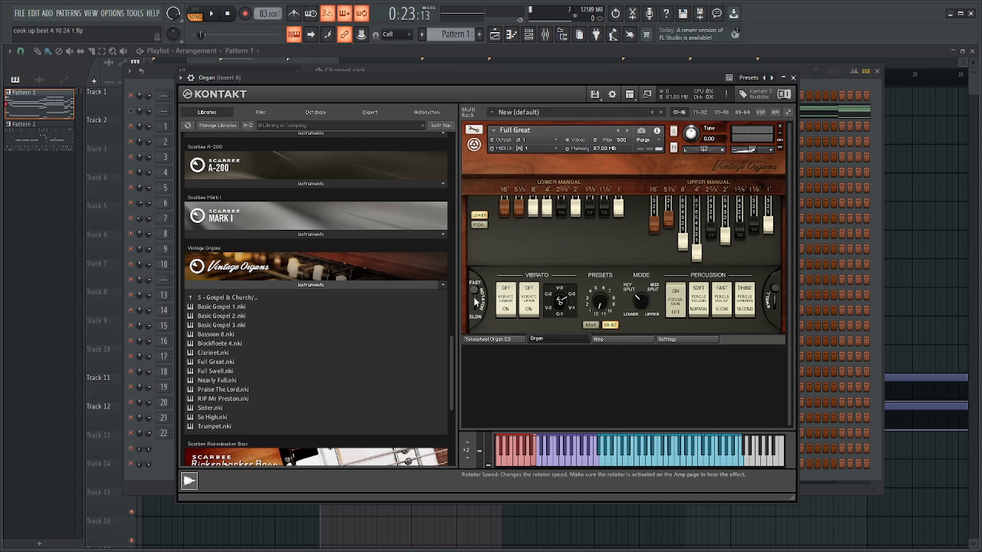
key(Escape)
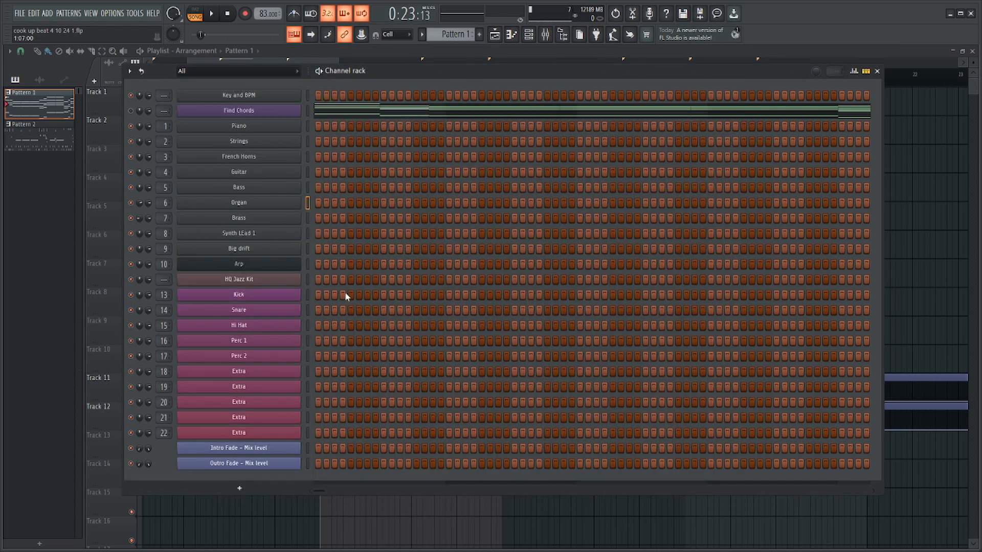
Set the Brass channel's Session Horns Pro section preset to Soulful, empty slot A and view the instrument choices for slot C.
click(273, 221)
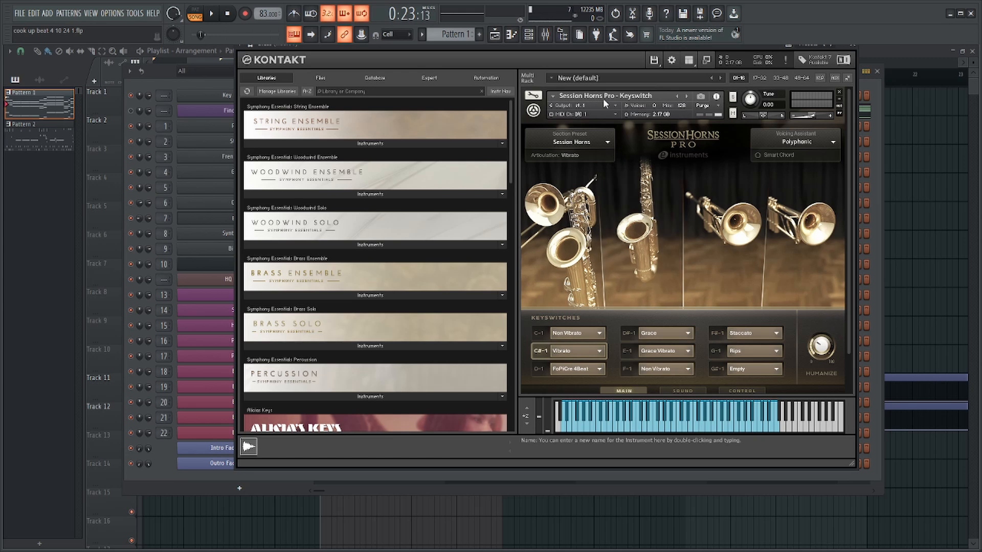
click(603, 142)
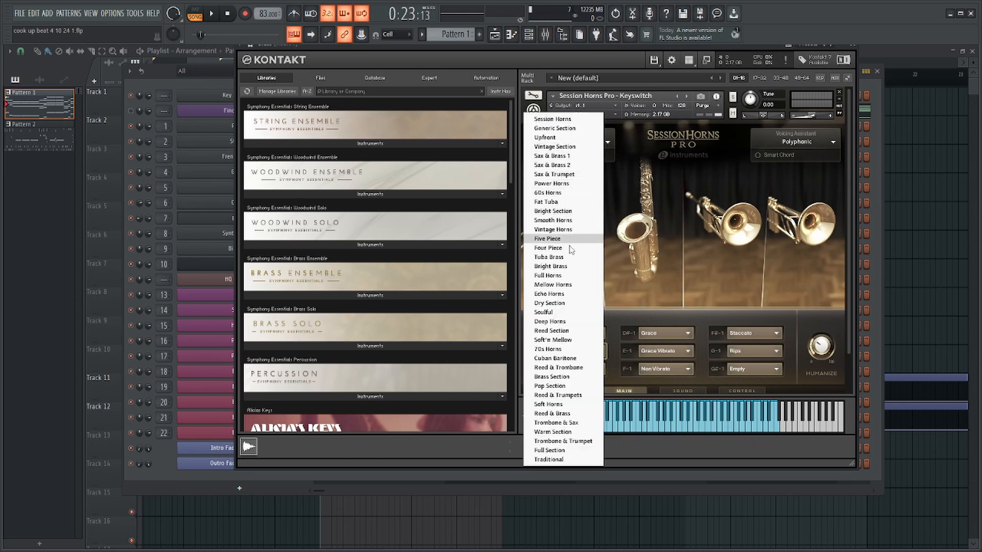
click(572, 310)
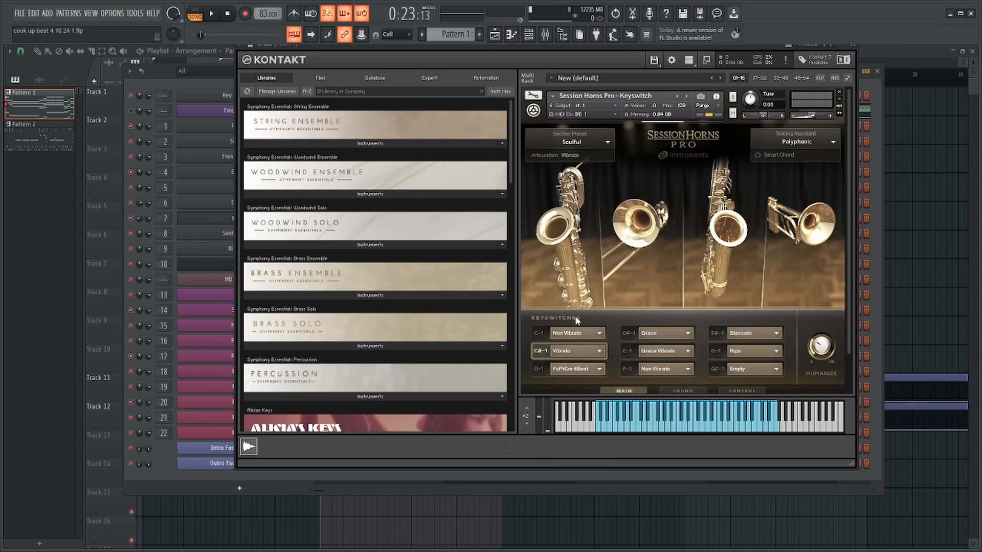
click(569, 247)
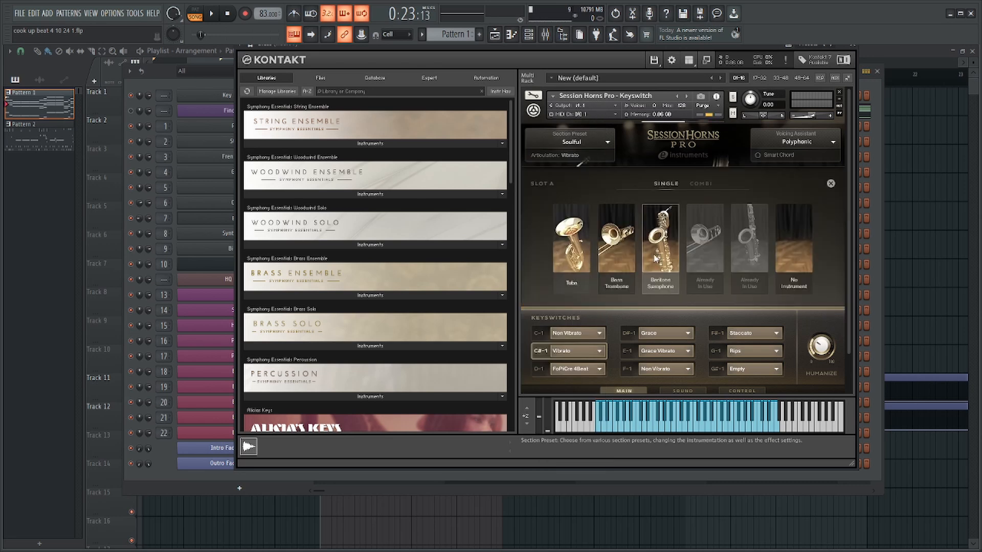
click(789, 237)
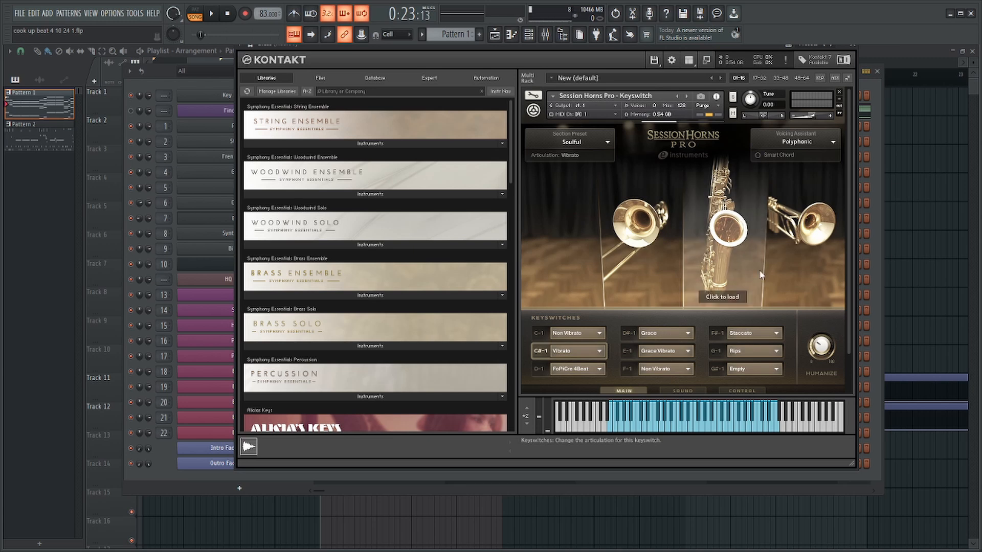
click(722, 252)
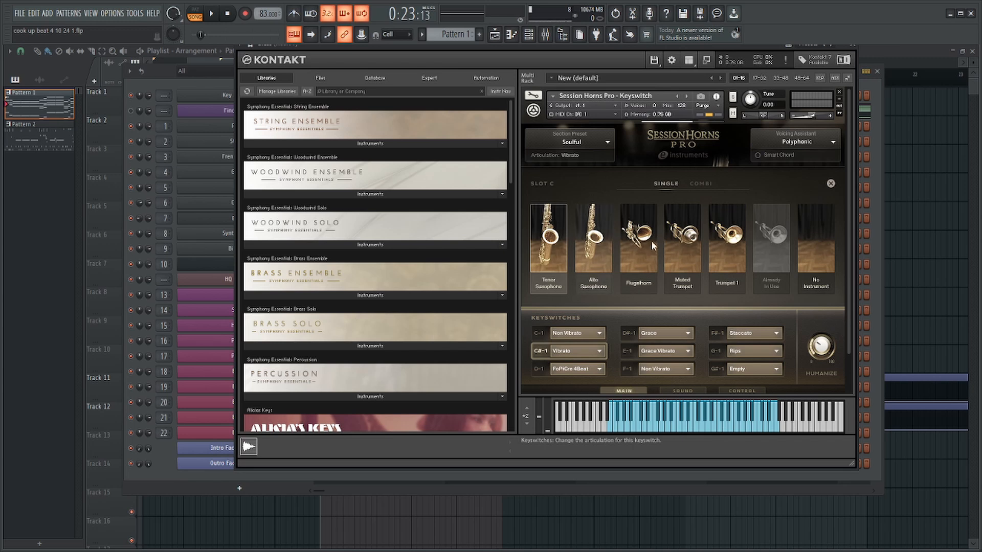
key(Escape)
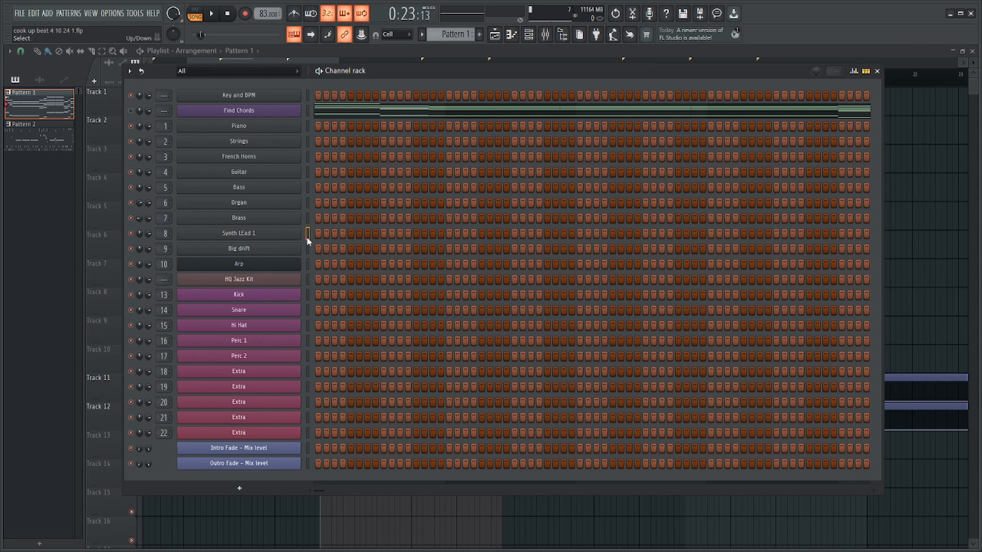
Look over the instruments loaded on the Synth Lead 1 and Arp channels.
click(280, 235)
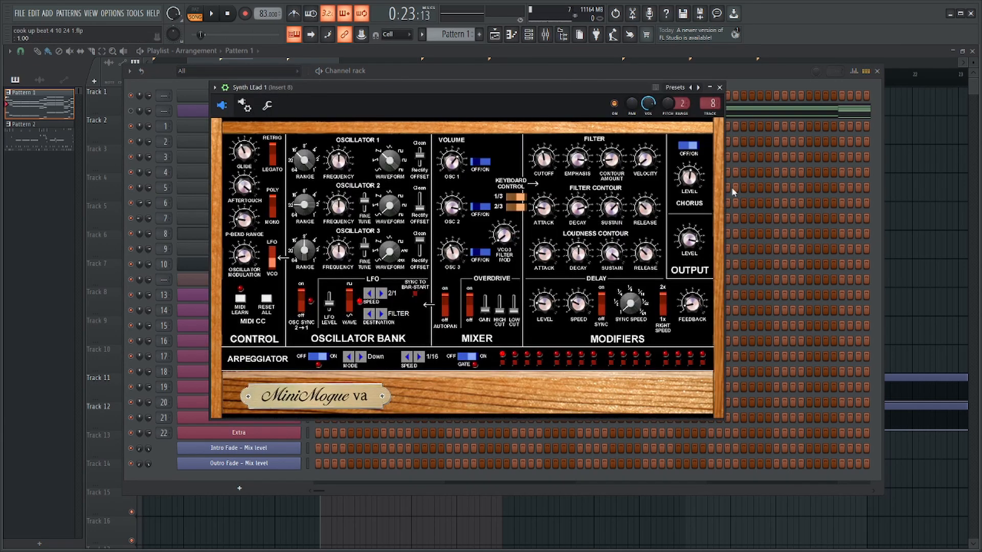
click(720, 88)
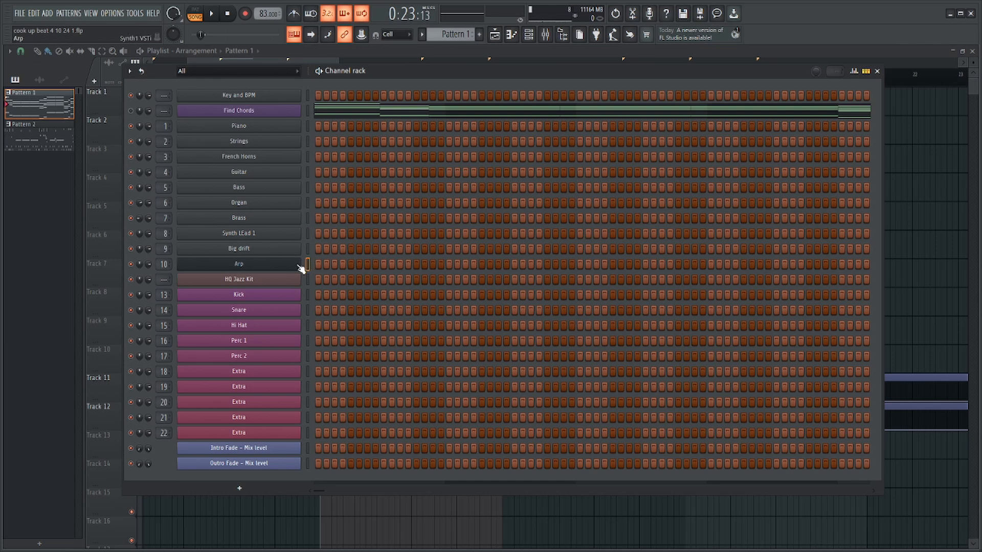
click(298, 267)
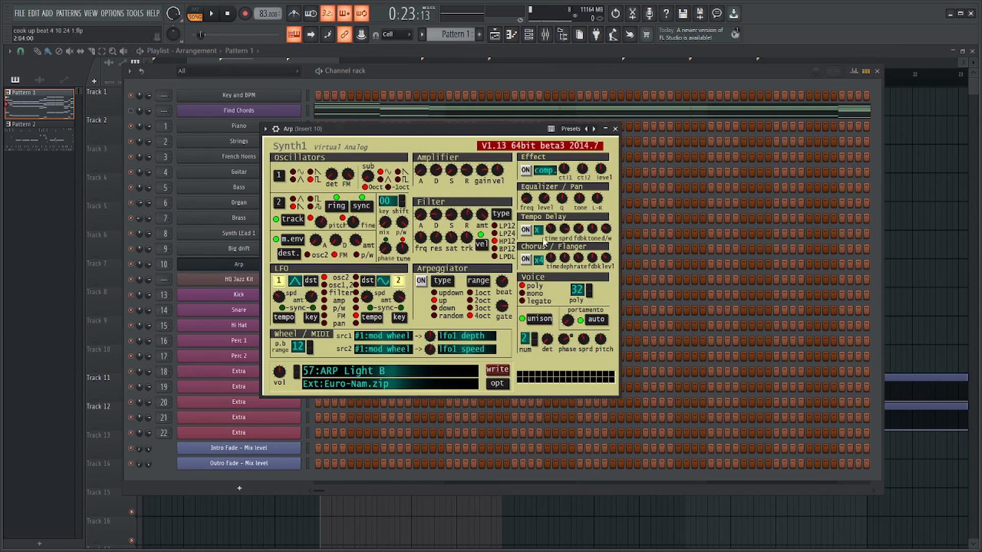
click(616, 129)
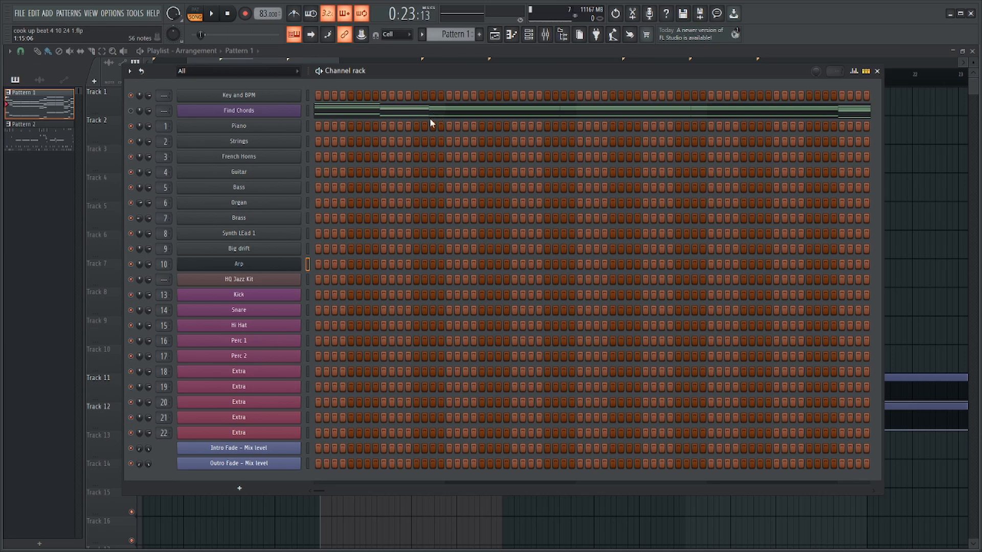
key(F6)
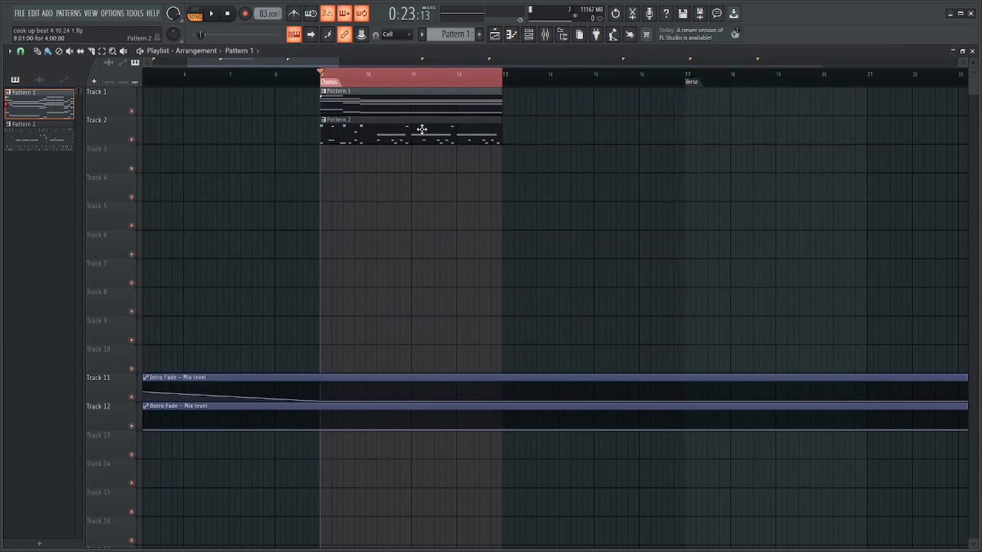
click(530, 36)
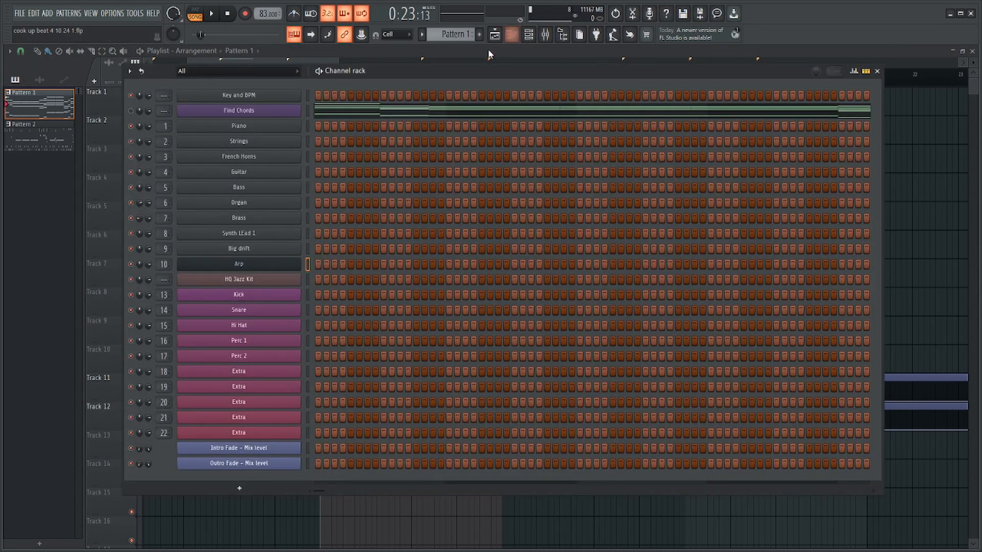
Try the Find Chords notes on the Organ channel, check them in its piano roll and undo the paste.
click(312, 111)
click(310, 204)
key(ctrl+v)
click(325, 206)
scroll(458, 327, down, 5)
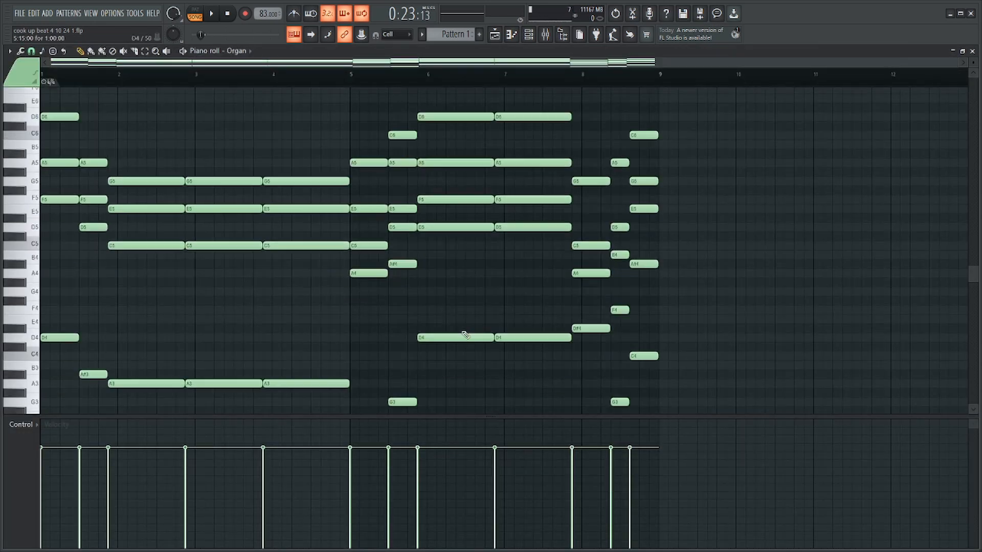
key(Escape)
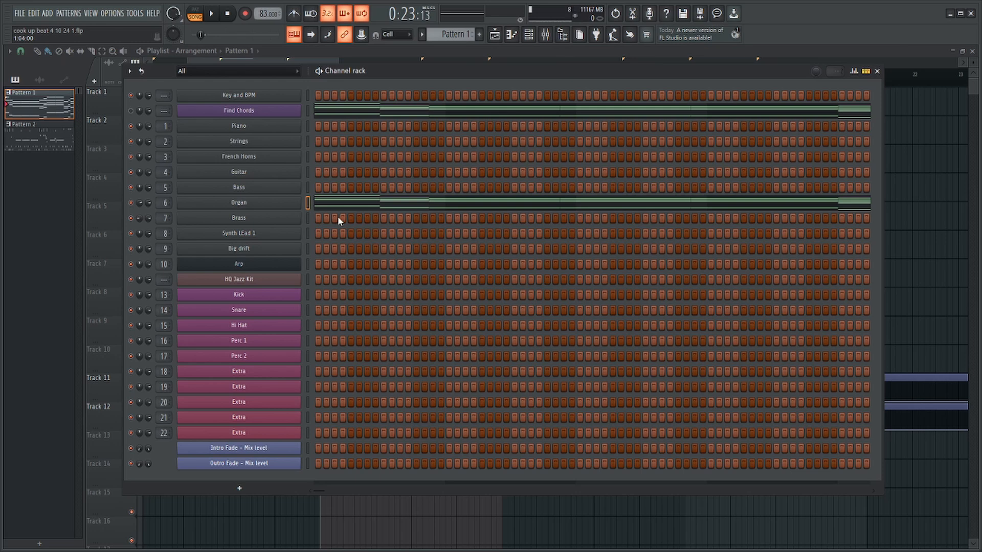
key(ctrl+z)
Paste the Find Chords notes into the Brass channel and open its piano roll.
click(308, 219)
key(ctrl+v)
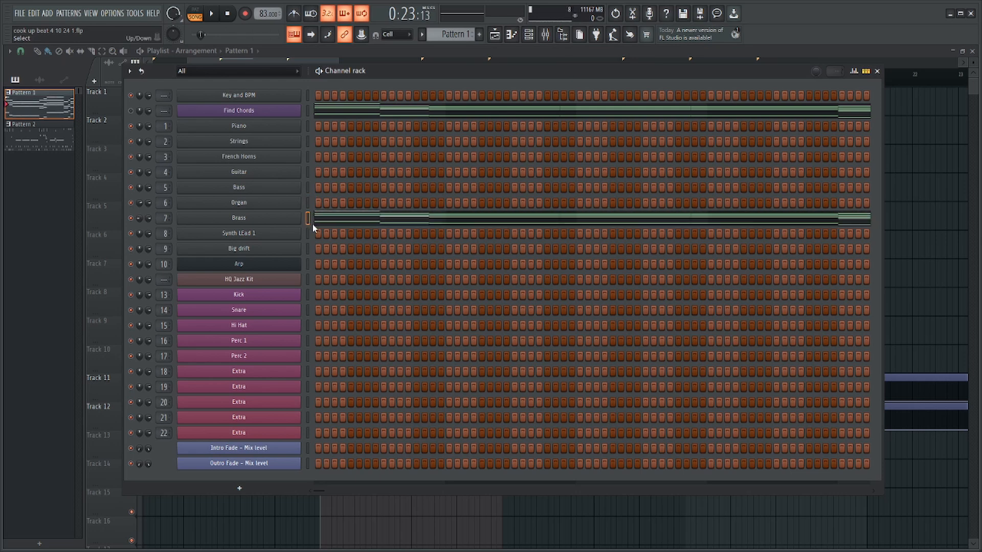
click(312, 223)
scroll(384, 266, up, 2)
scroll(539, 287, down, 3)
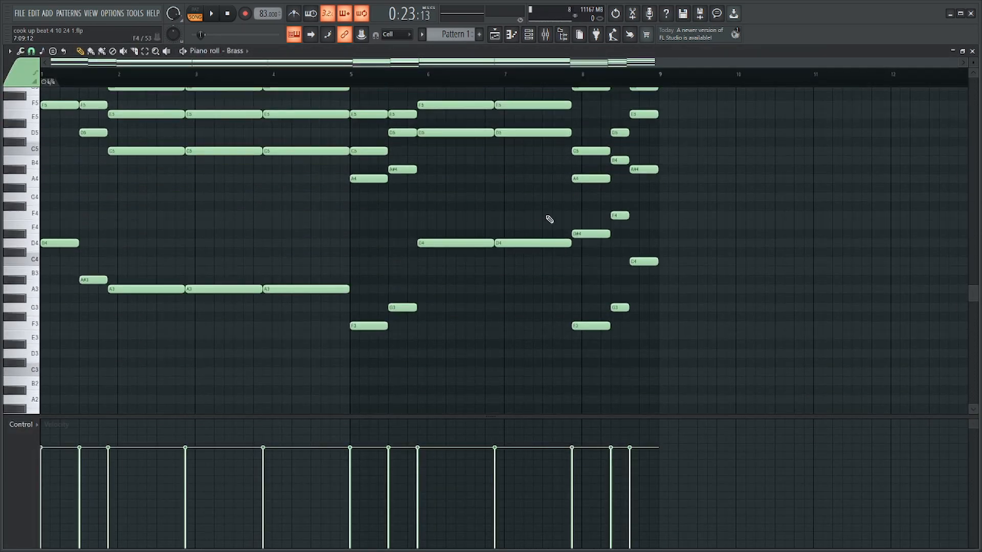
Thin the brass chords by deleting the A4 at bar 5, the following A#4, the D5 notes through bar 7 and the A4 at bar 8.
drag(545, 217, 74, 332)
scroll(387, 307, up, 3)
key(ctrl+a)
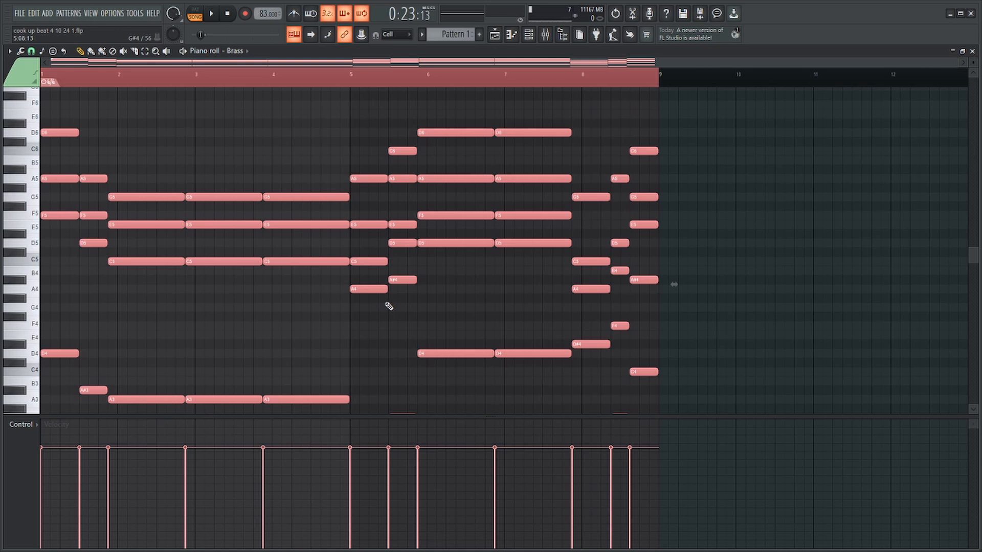
right_click(377, 290)
right_click(402, 280)
right_click(409, 244)
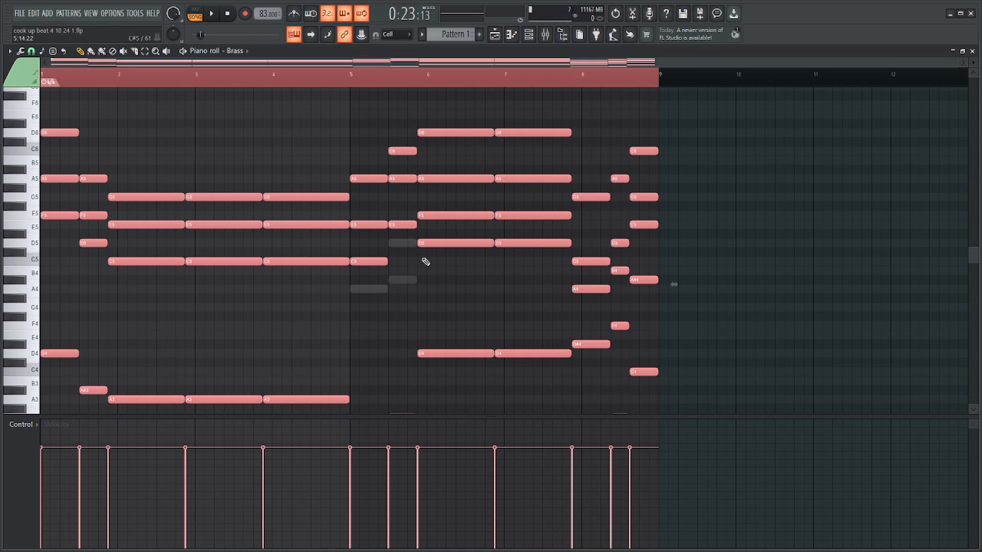
right_click(442, 244)
key(ctrl+d)
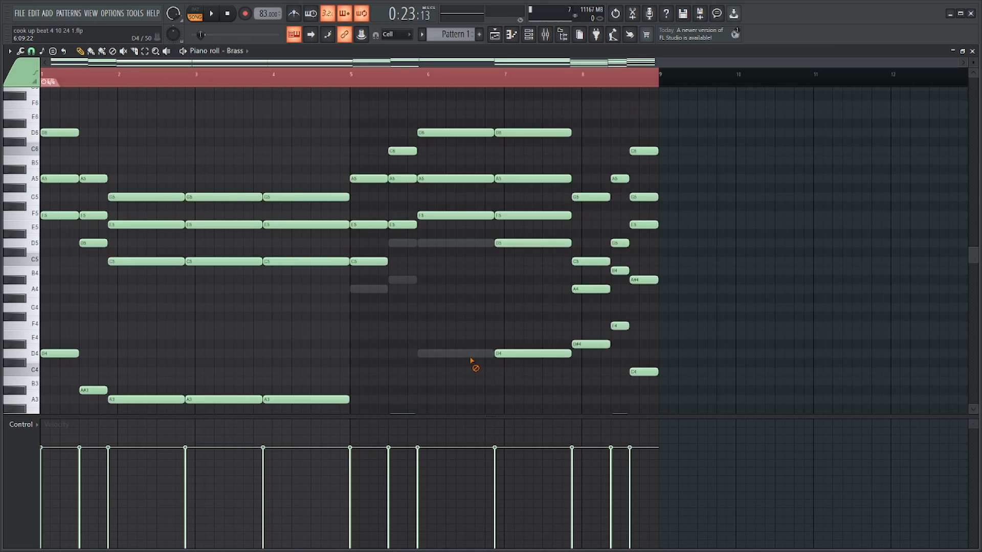
right_click(511, 244)
right_click(588, 289)
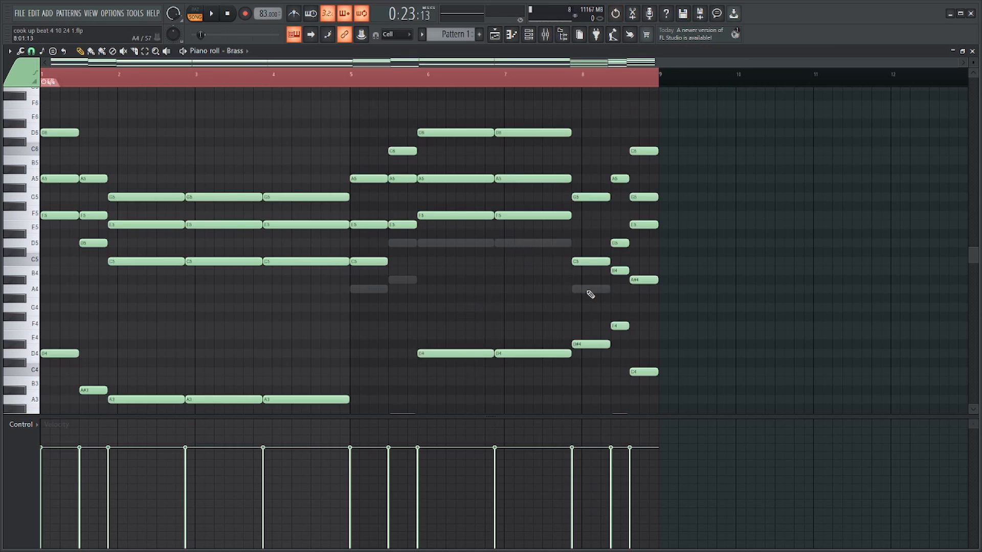
Delete the D#4, F4 and A#4 notes from the brass chords around bar 8.
ctrl+scroll(750, 280, up, 4)
scroll(642, 297, down, 3)
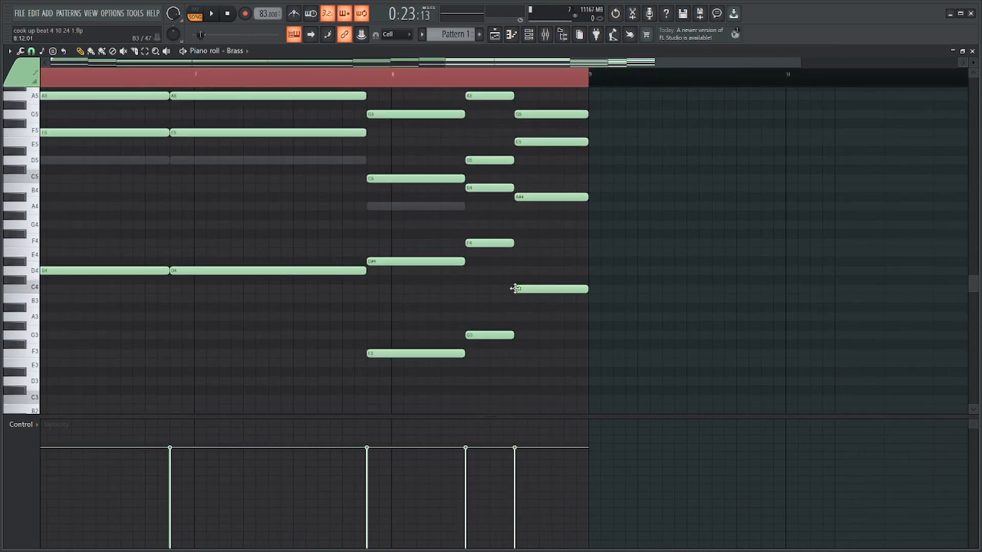
right_click(423, 265)
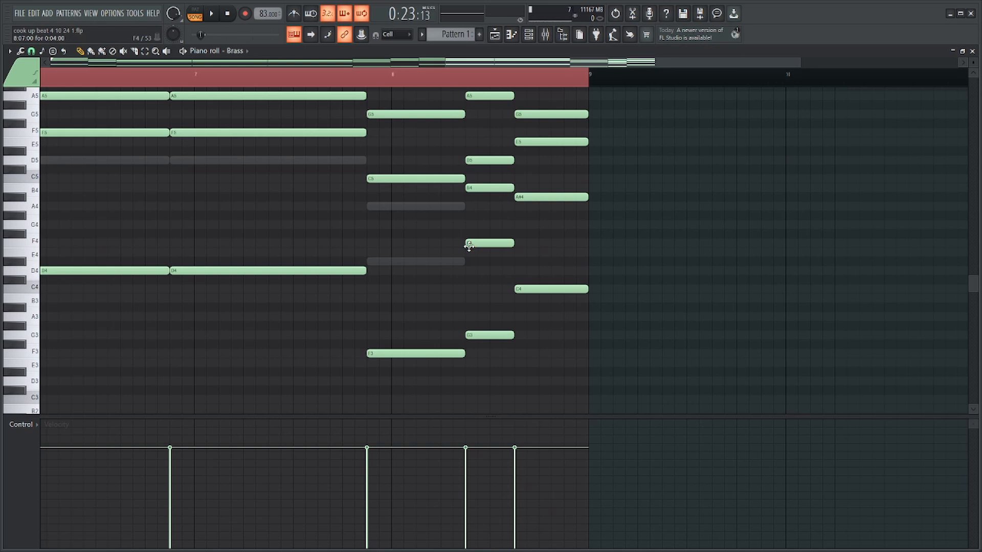
right_click(469, 246)
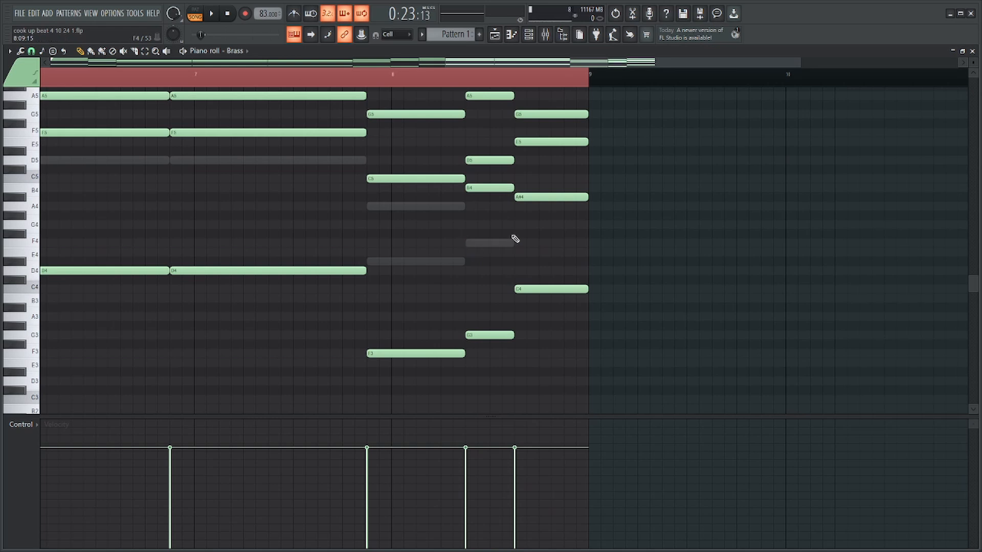
right_click(574, 197)
Restore the last chord's A#4 and redraw the A4 at bar 8 with the same length as the C5 above it.
scroll(687, 268, up, 5)
ctrl+scroll(716, 274, down, 2)
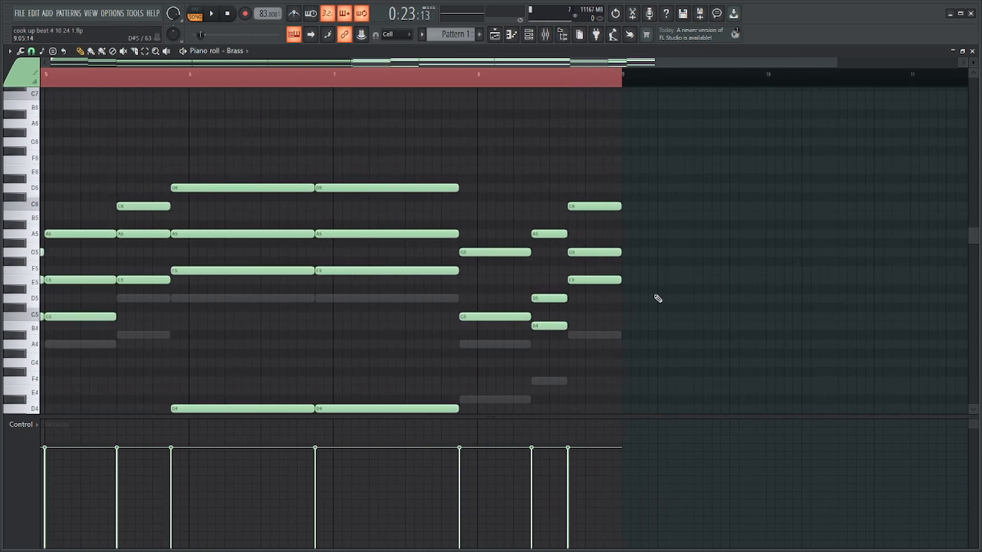
scroll(609, 292, down, 3)
key(ctrl+z)
click(472, 263)
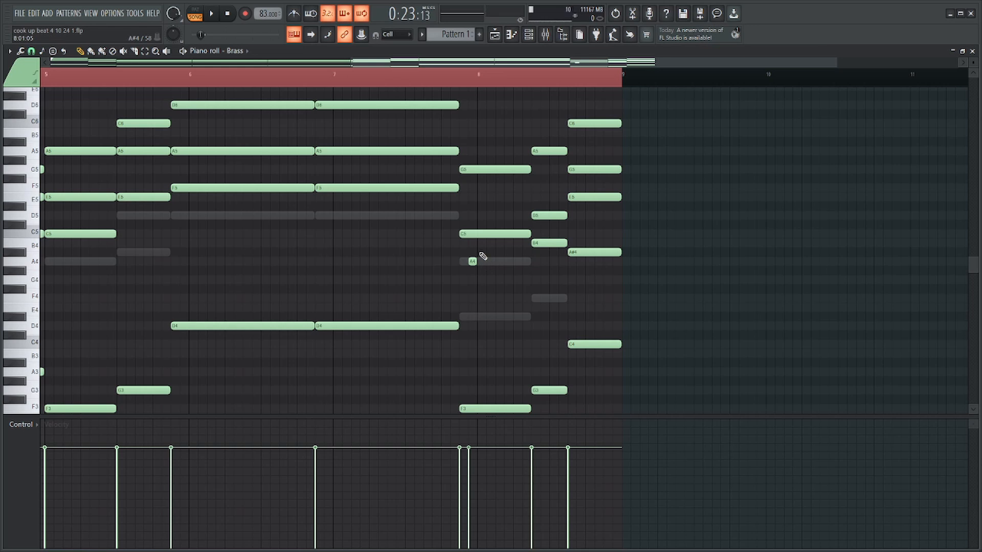
right_click(474, 261)
click(478, 233)
drag(475, 262, 476, 262)
ctrl+scroll(593, 244, down, 2)
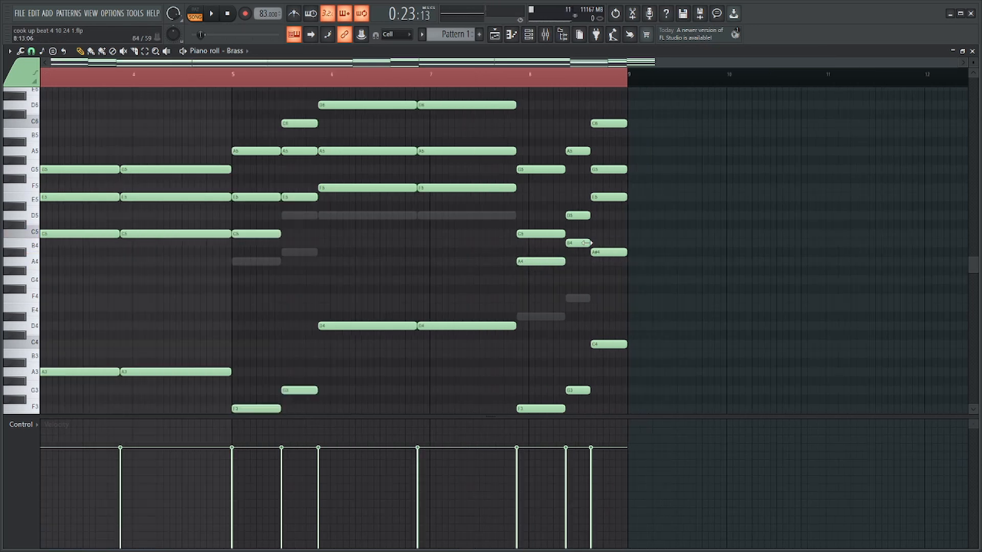
Randomize the velocities of all the brass notes.
ctrl+scroll(583, 245, down, 1)
key(alt+r)
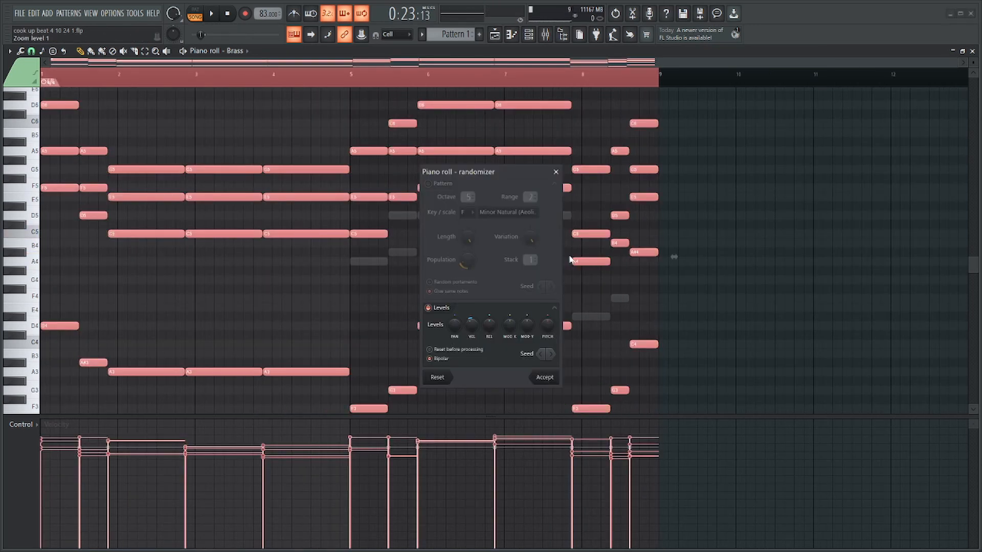
key(Escape)
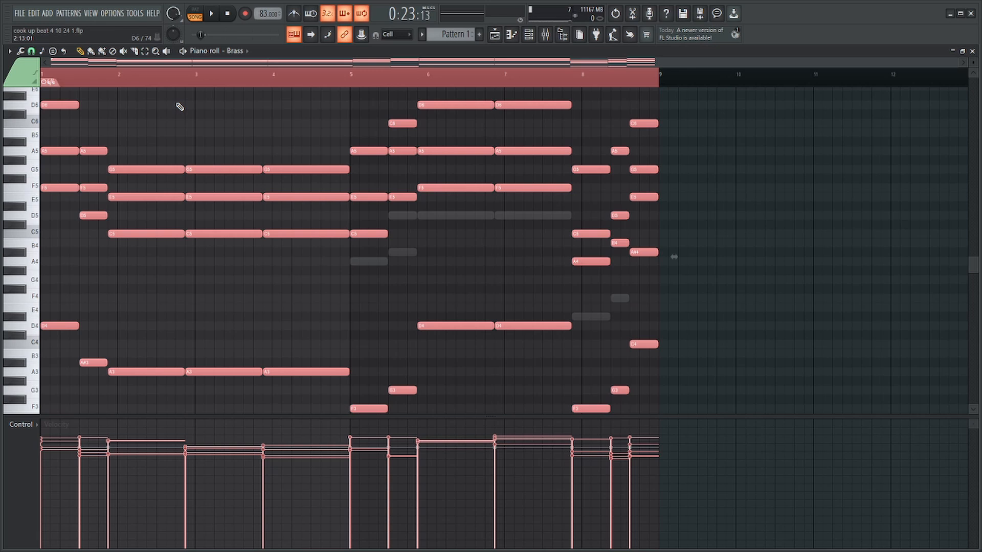
Play the brass part and raise the volume of its mixer track, Insert 7, to 79%.
key(space)
key(F6)
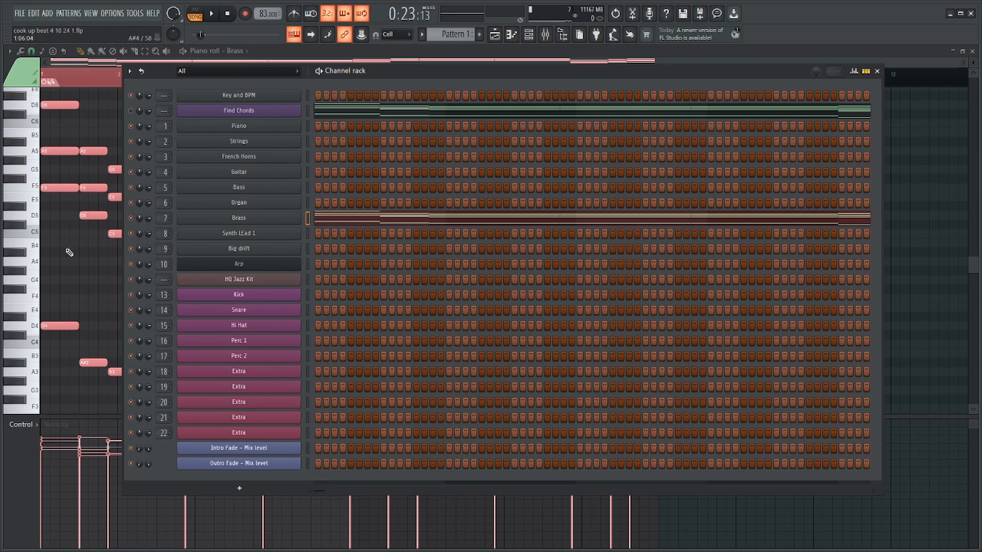
key(F6)
key(space)
click(545, 35)
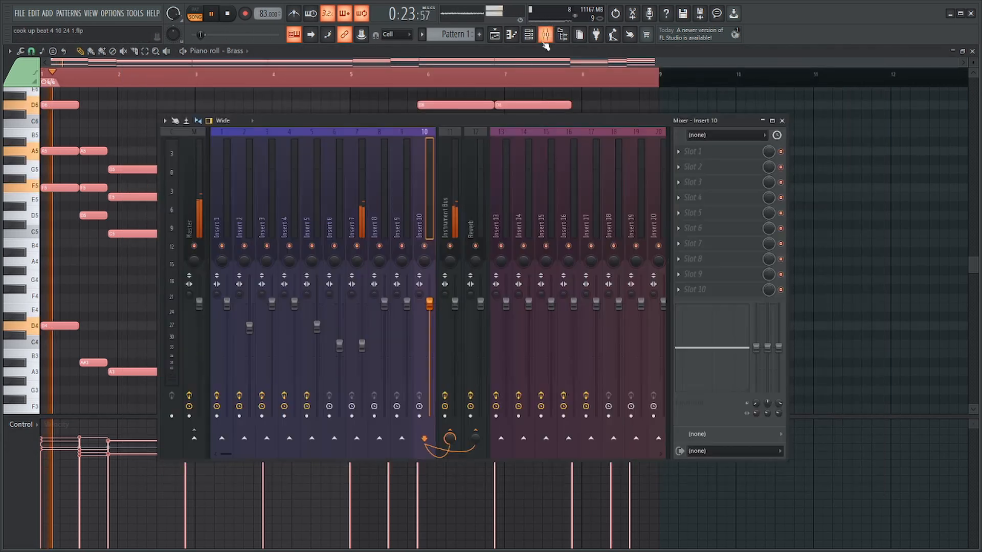
drag(362, 346, 361, 329)
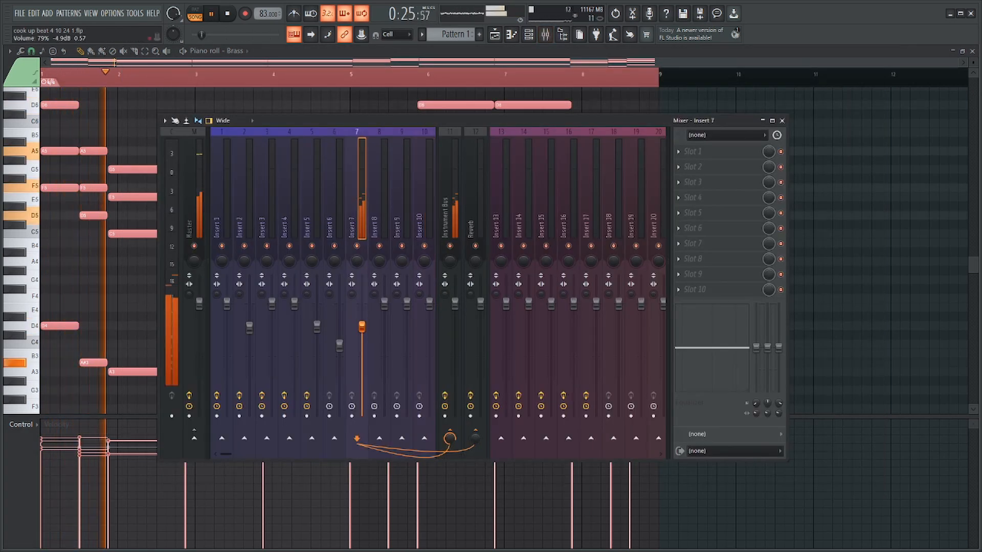
key(F9)
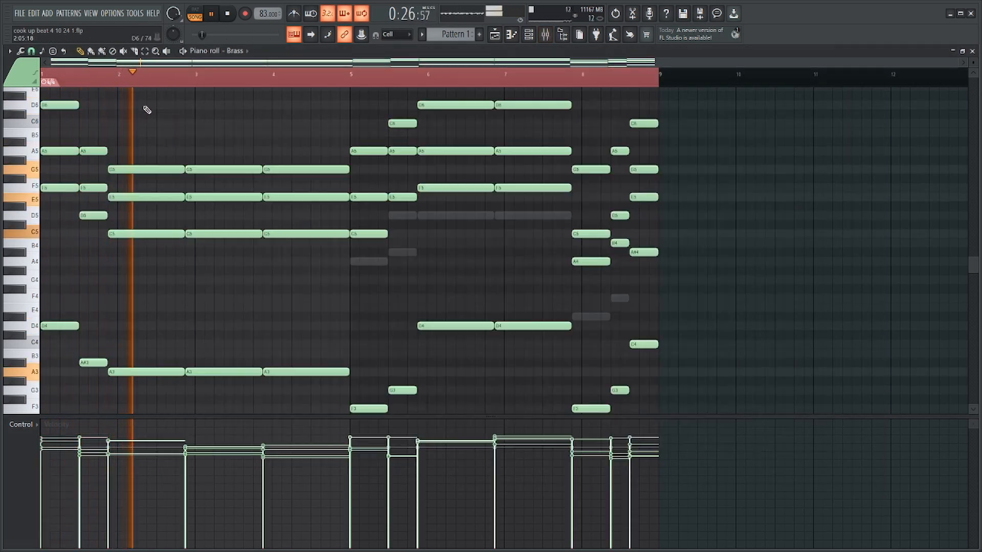
Clear the piano roll's time selection, stop playback and save the project.
right_click(207, 83)
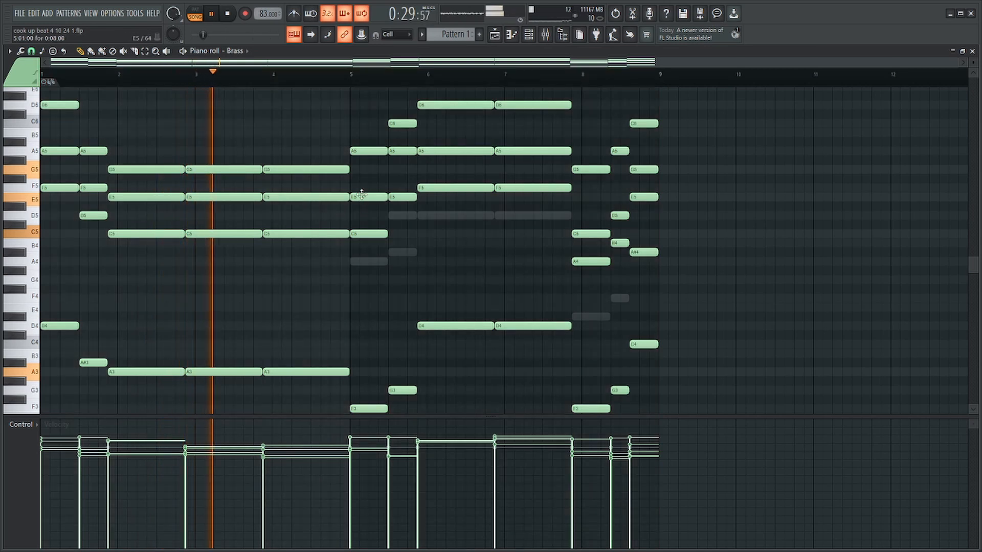
key(space)
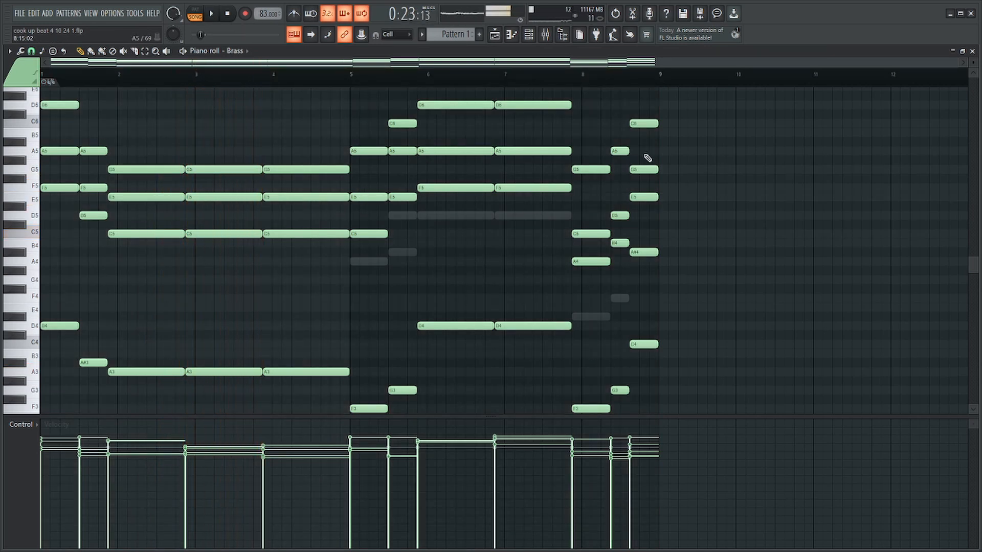
key(F9)
key(ctrl+s)
key(F9)
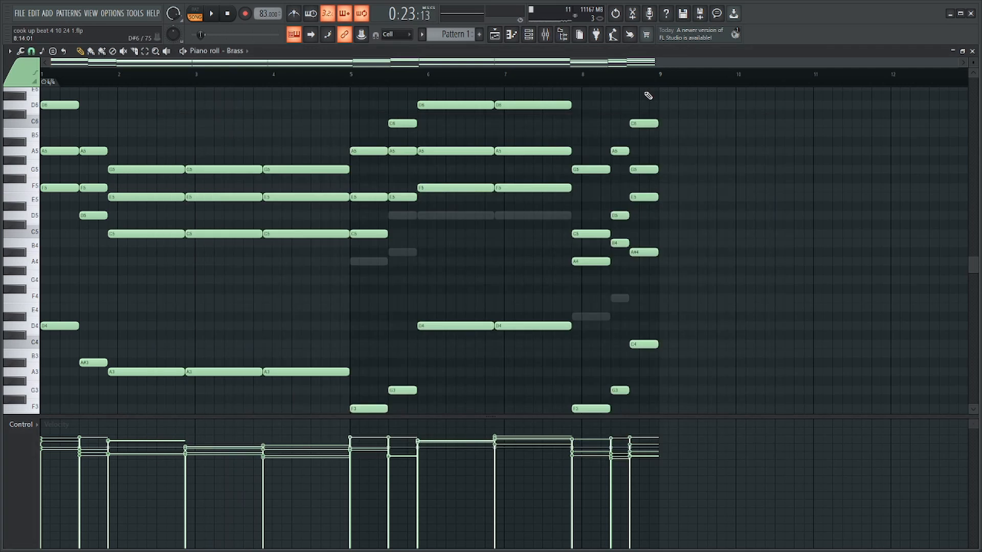
Try the brass notes one octave higher during playback and undo the transposition.
key(ctrl+Up)
key(space)
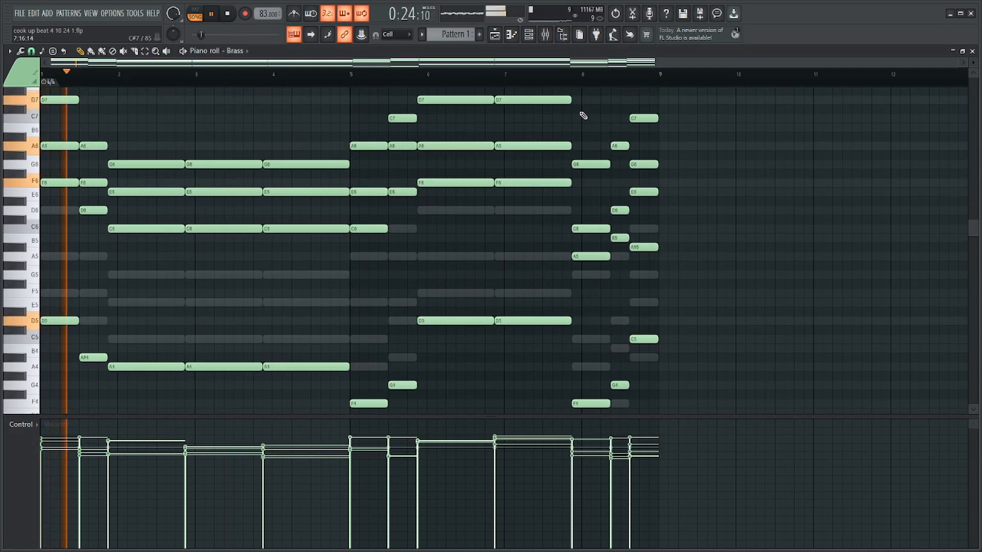
key(ctrl+z)
key(space)
Save the project and open the Strings channel's piano roll.
key(ctrl+s)
scroll(556, 152, down, 1)
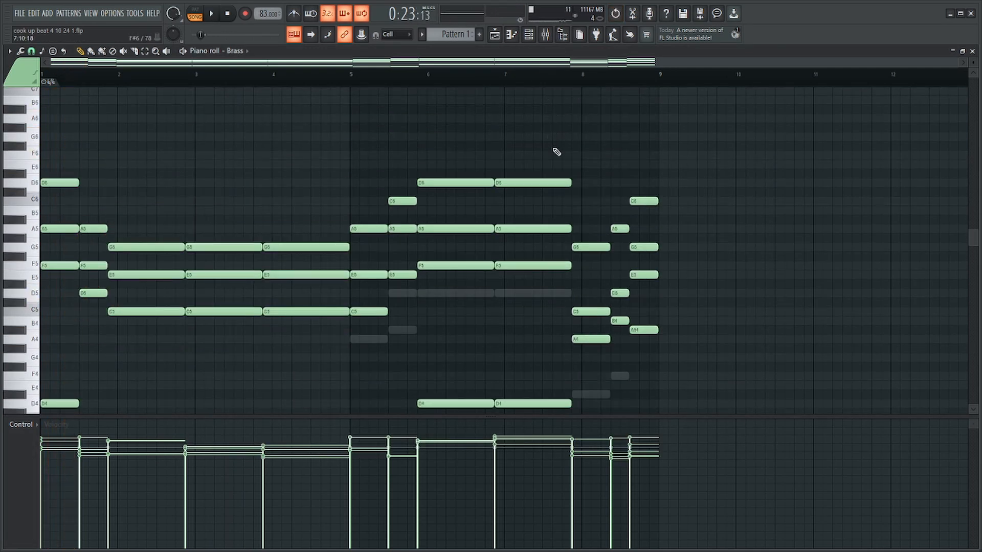
scroll(560, 161, down, 6)
key(F6)
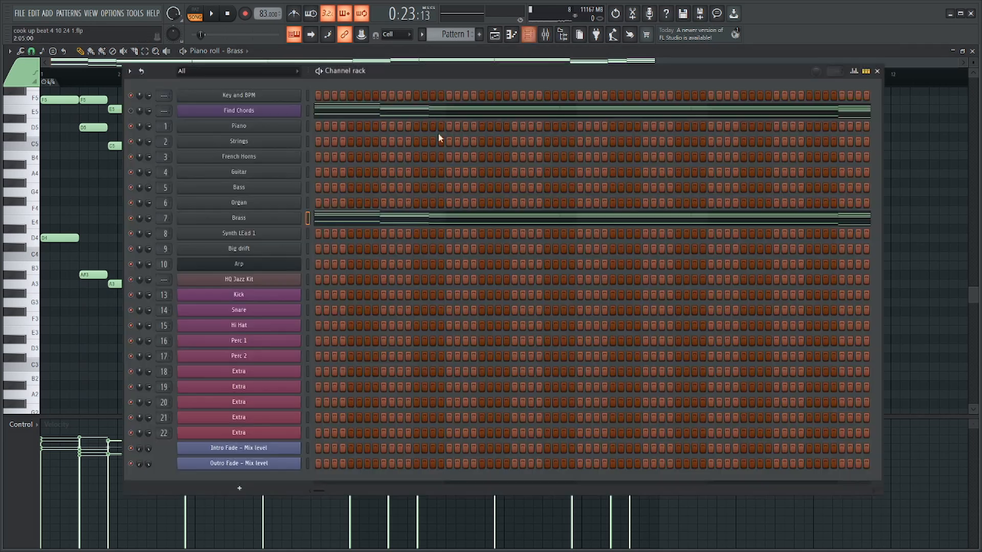
right_click(299, 137)
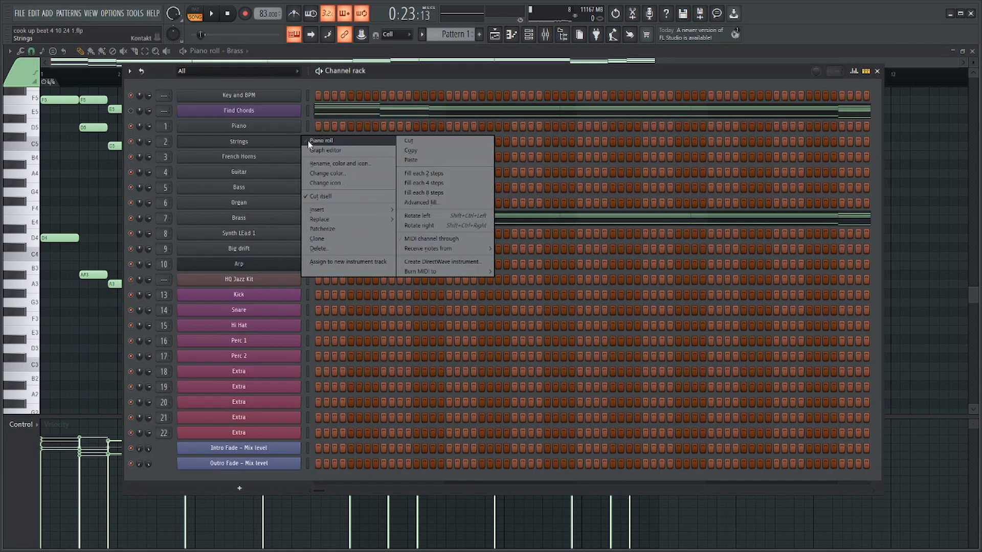
click(310, 142)
scroll(97, 230, up, 4)
scroll(43, 223, up, 3)
Draw D6 and A5 over the first two chords and a G5 held through bar 4 for the strings, and transpose them up one octave.
click(43, 166)
drag(32, 168, 65, 242)
key(Delete)
drag(57, 124, 46, 126)
drag(116, 164, 116, 174)
click(168, 192)
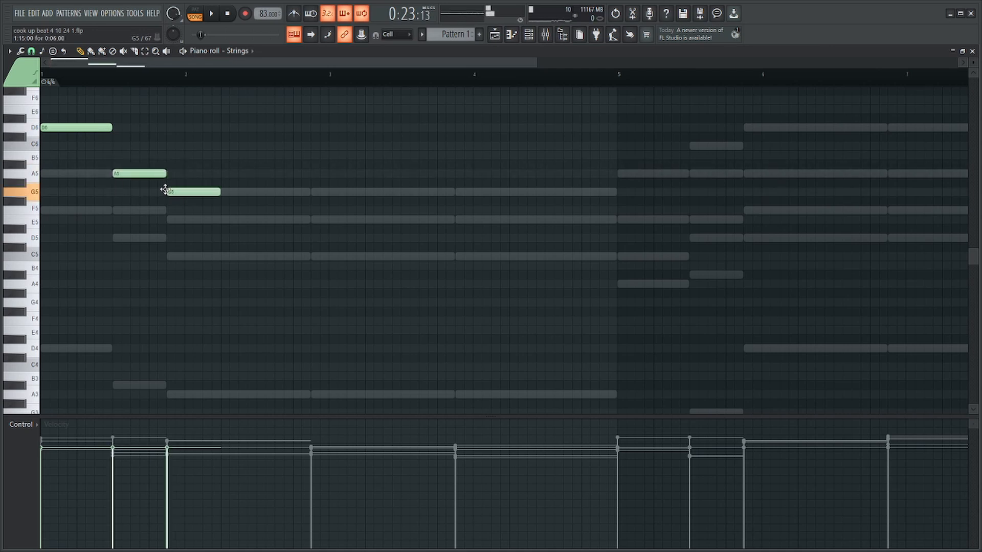
drag(218, 192, 610, 187)
key(ctrl+a)
key(ctrl+Up)
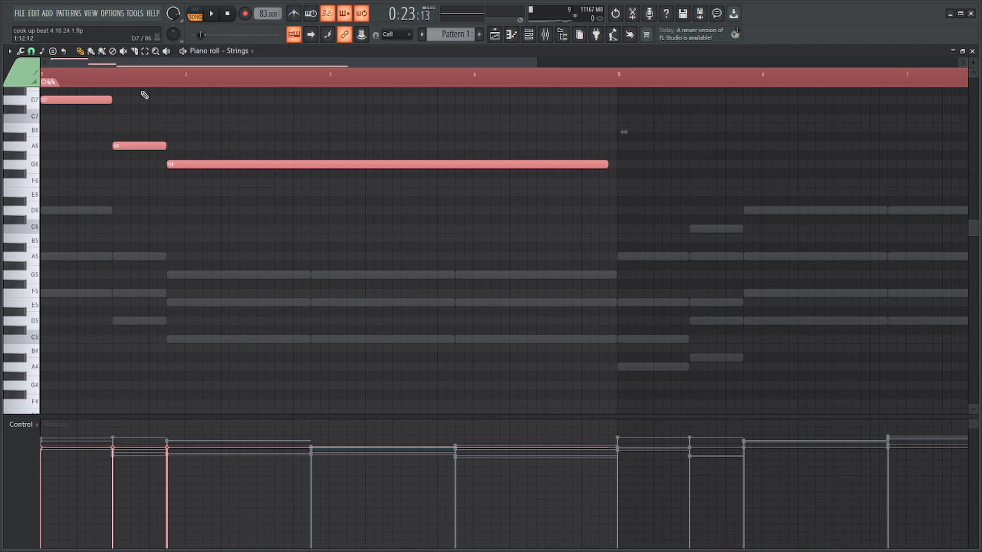
Clear the note selection and play back the opening of the strings line.
key(ctrl+d)
key(space)
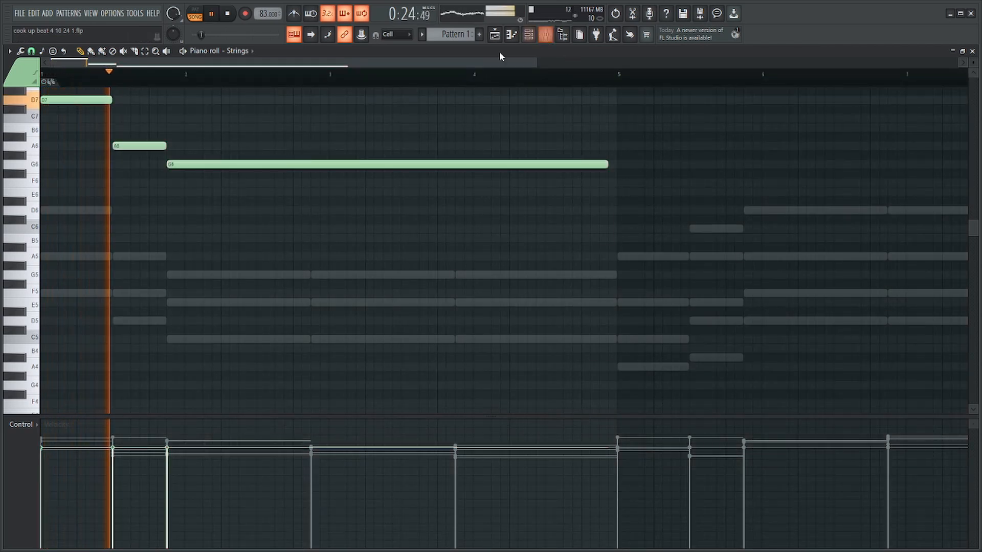
scroll(159, 115, up, 2)
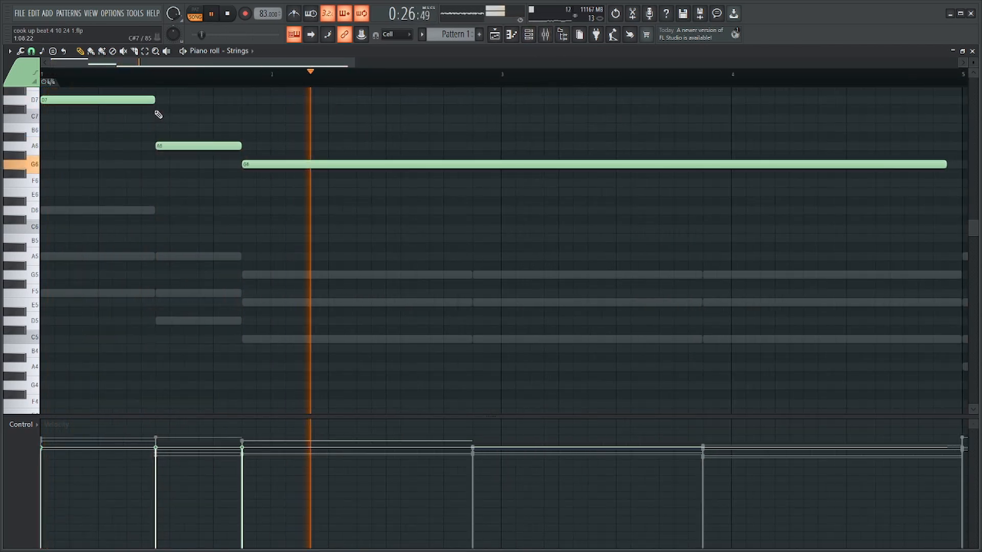
key(space)
Shorten the opening D7 to four steps and add two-step A6 and C7 notes between it and the second chord.
drag(153, 100, 134, 119)
scroll(71, 129, up, 3)
click(122, 127)
right_click(143, 148)
click(90, 107)
key(ctrl+z)
click(91, 98)
drag(152, 106, 157, 123)
drag(227, 119, 174, 120)
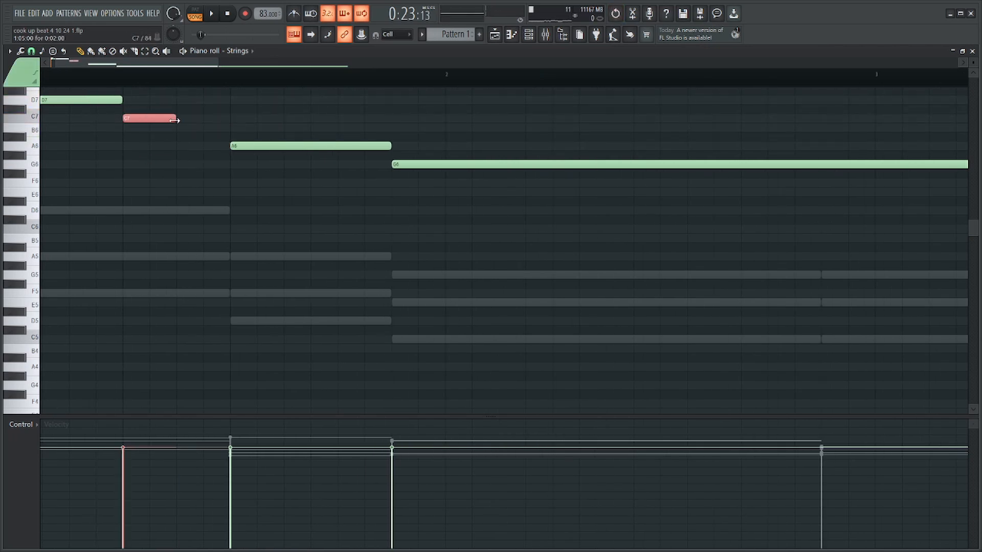
scroll(175, 120, up, 3)
click(187, 156)
drag(190, 155, 147, 198)
Randomize the velocities of all string notes during playback and clear the selection.
key(space)
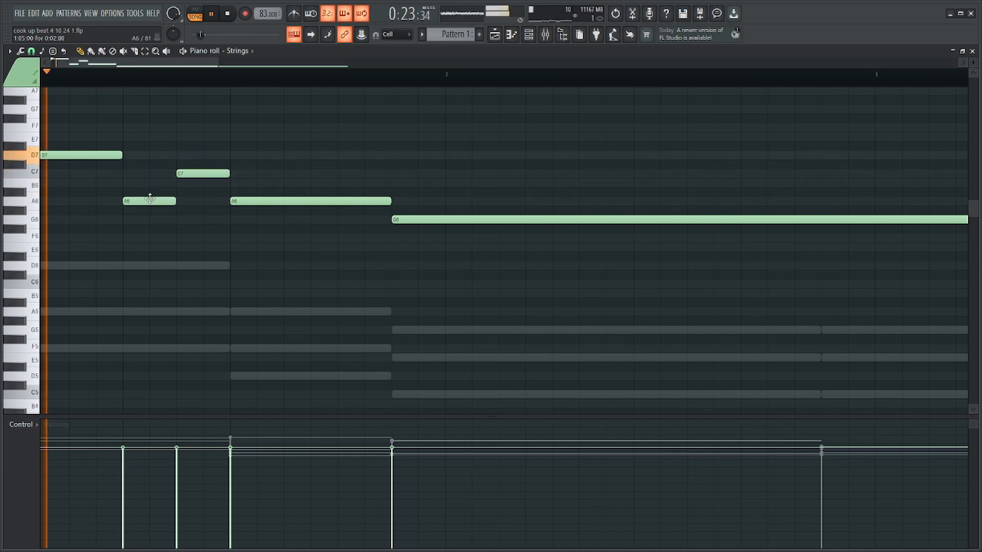
scroll(379, 215, down, 3)
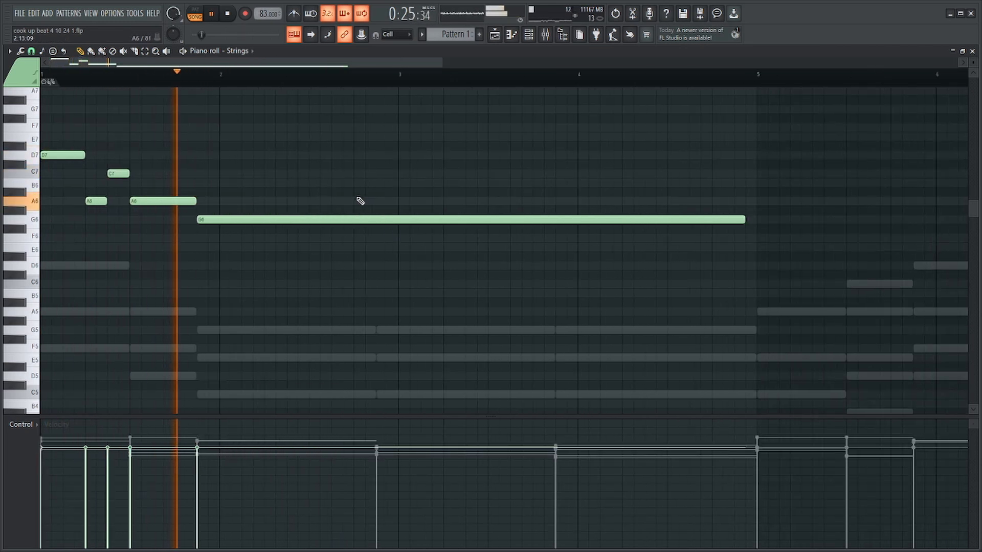
scroll(358, 198, down, 3)
key(ctrl+a)
key(alt+r)
key(Return)
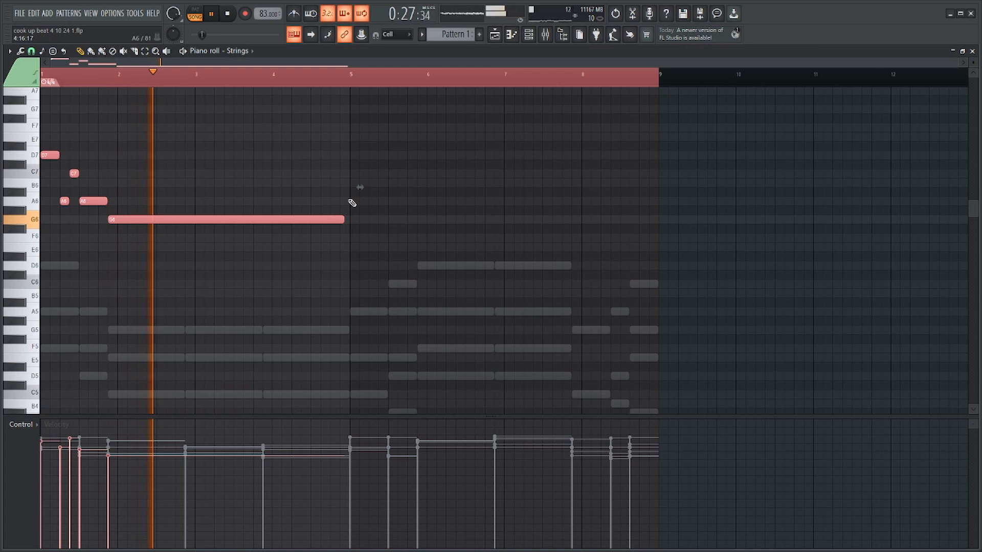
ctrl+click(396, 82)
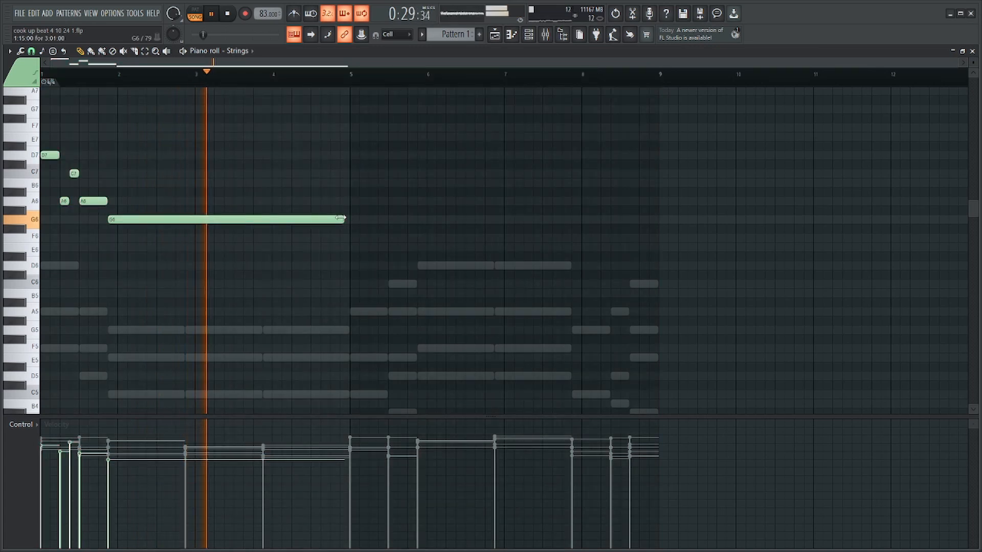
Lengthen the held G6 slightly past the start of bar 5 and stop playback.
drag(340, 218, 352, 219)
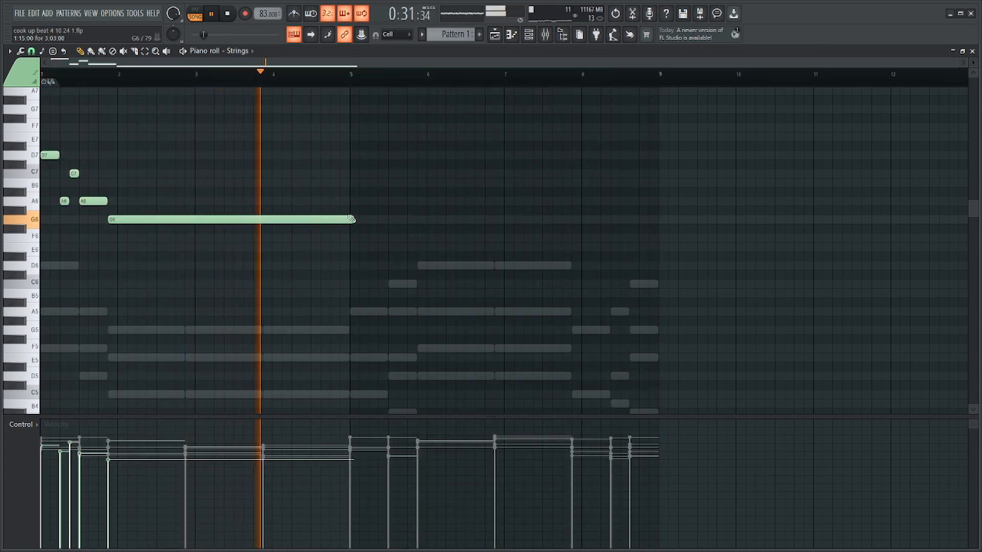
drag(344, 145, 72, 275)
key(space)
Draw A5, C6 and D6 over the three chords starting at bar 5 and transpose them up one octave.
click(358, 311)
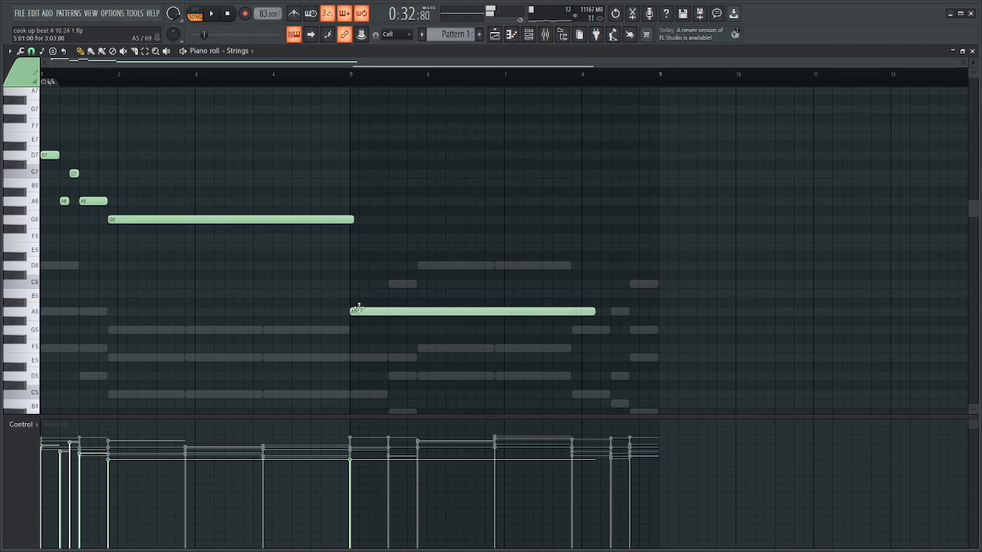
right_click(358, 309)
drag(353, 312, 385, 312)
click(399, 284)
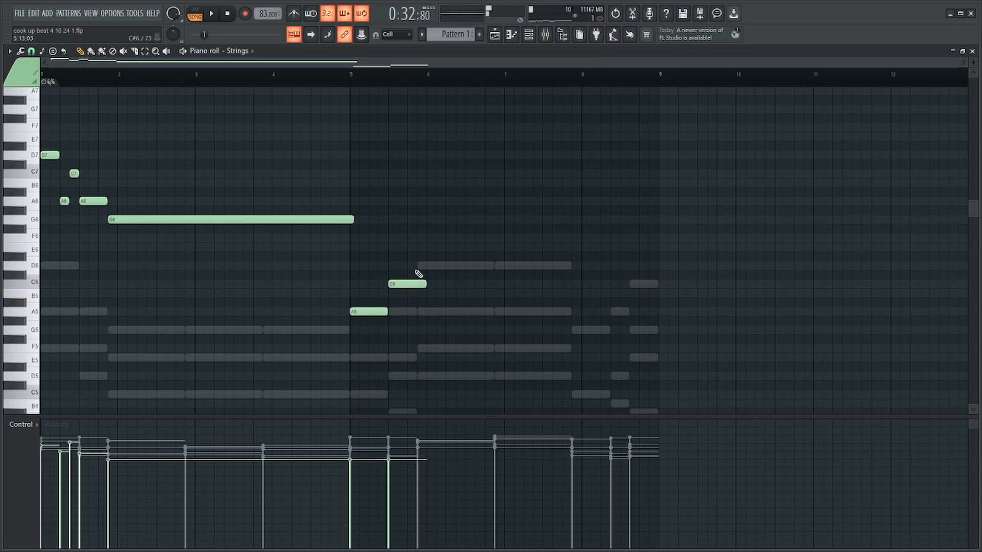
click(422, 265)
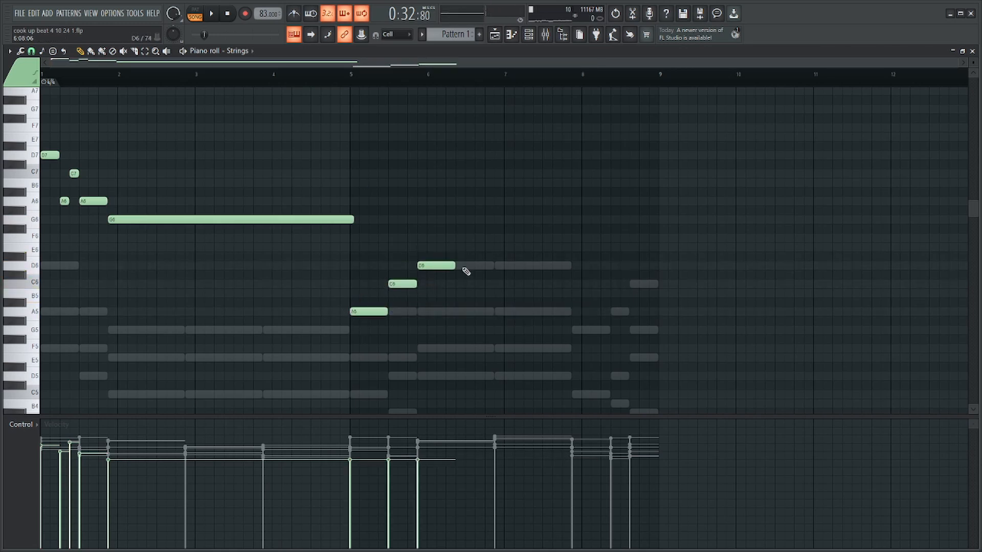
drag(451, 266, 323, 334)
key(ctrl+Up)
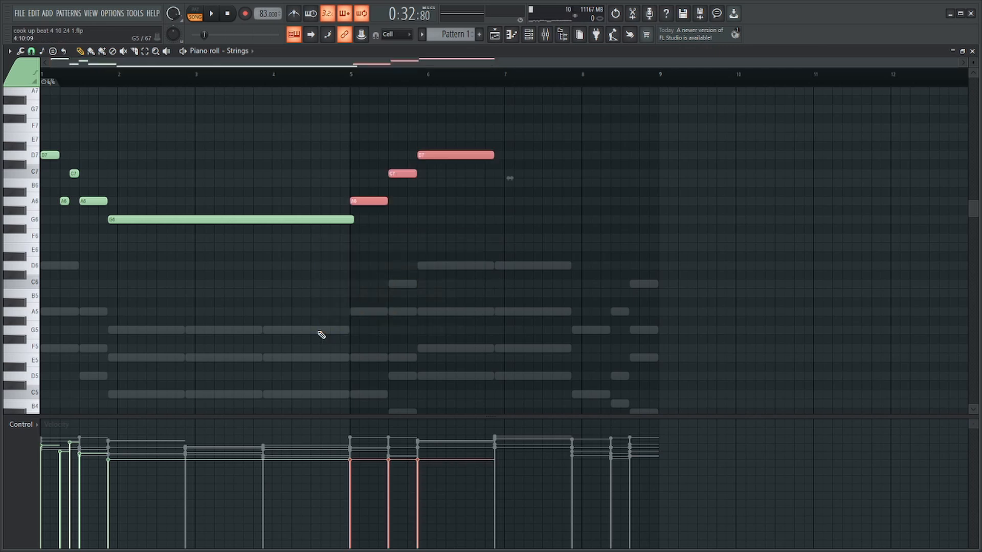
Transpose the string notes of the first four bars down one octave and trim the held G5 to end at bar 5.
ctrl+click(118, 157)
scroll(187, 194, up, 3)
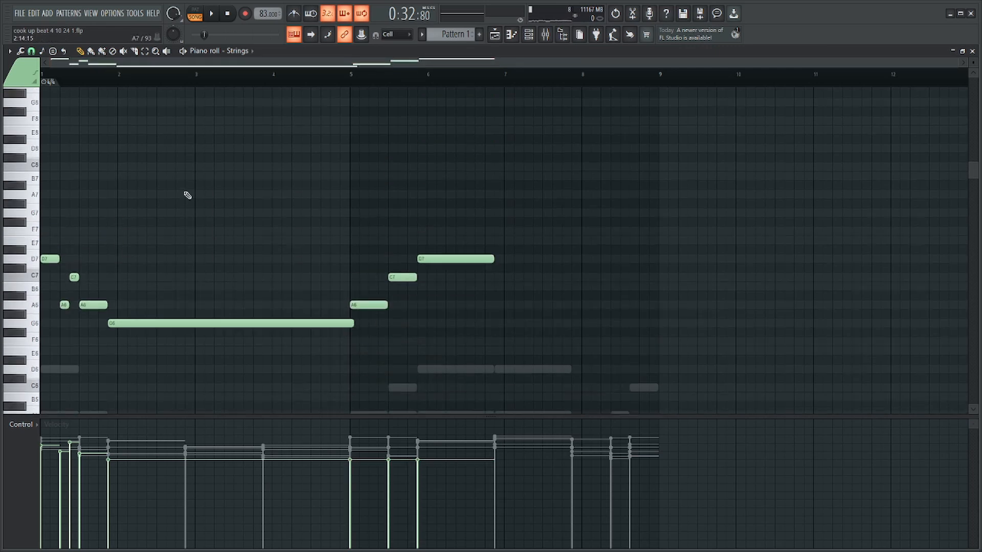
click(35, 160)
scroll(450, 237, down, 3)
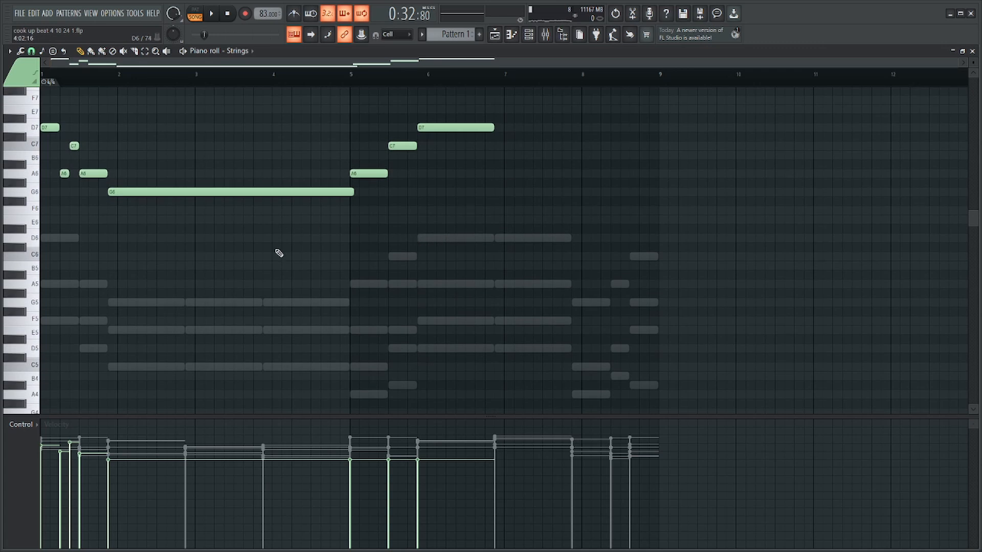
drag(354, 280, 10, 109)
key(ctrl+Down)
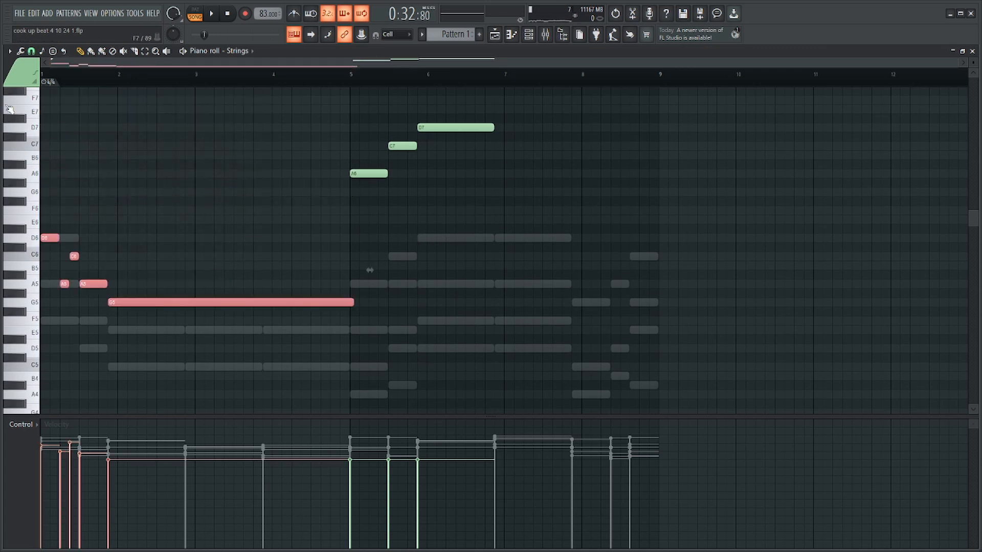
drag(408, 289, 353, 318)
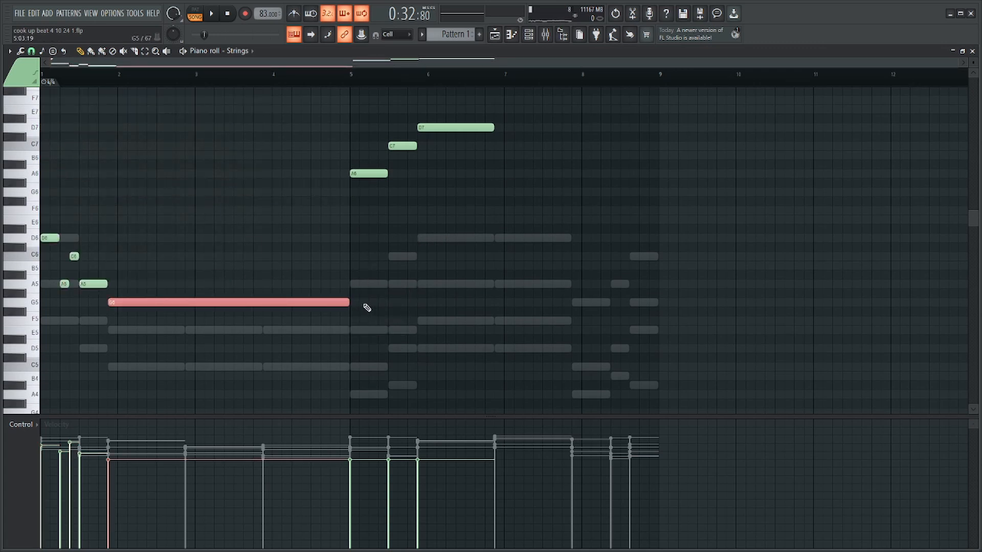
drag(295, 186, 45, 345)
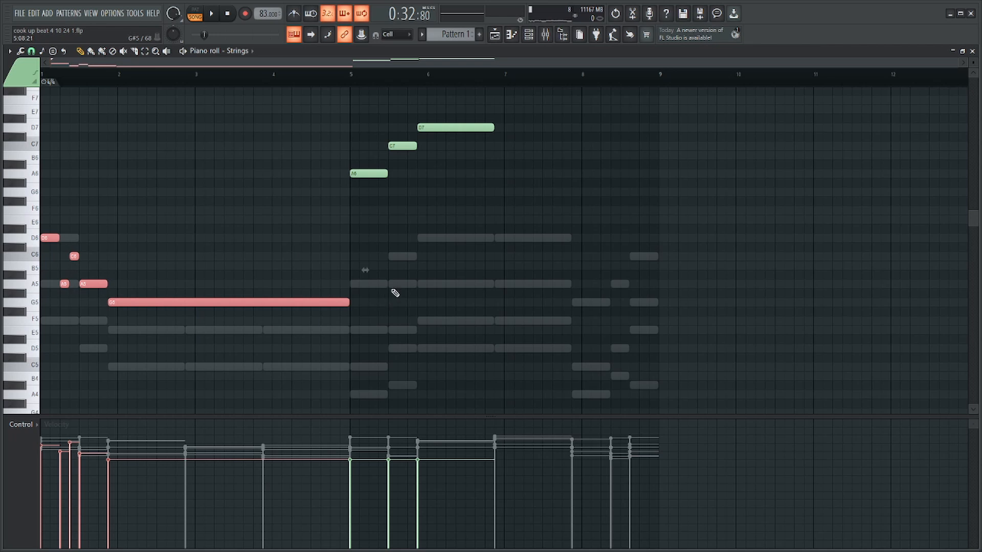
Play back the lowered strings and check the level of Insert 2 in the mixer.
key(space)
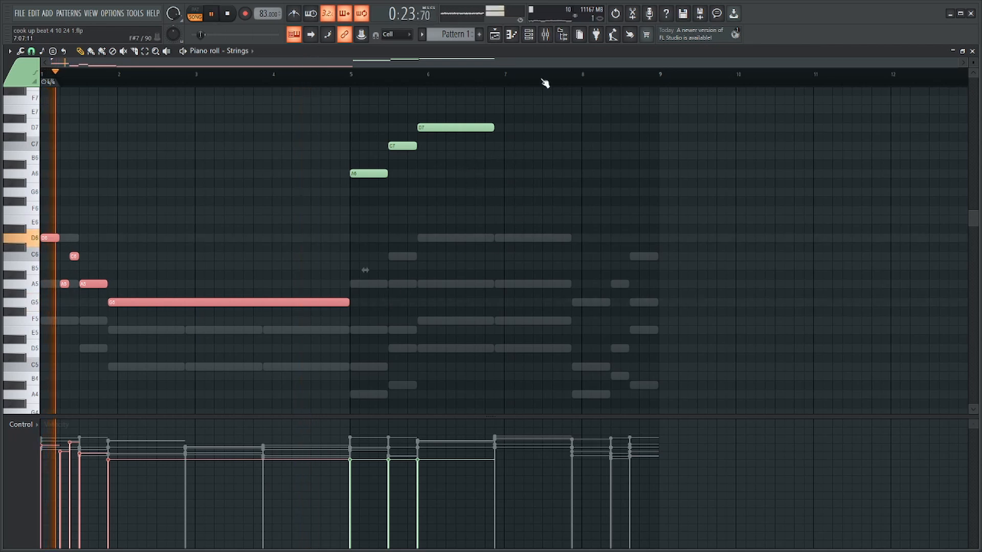
click(554, 32)
click(250, 305)
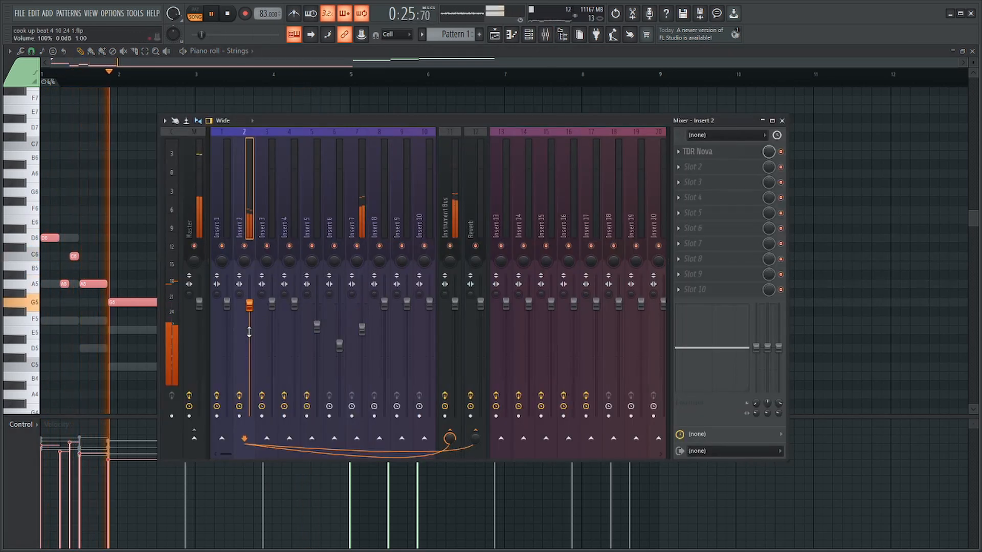
click(140, 255)
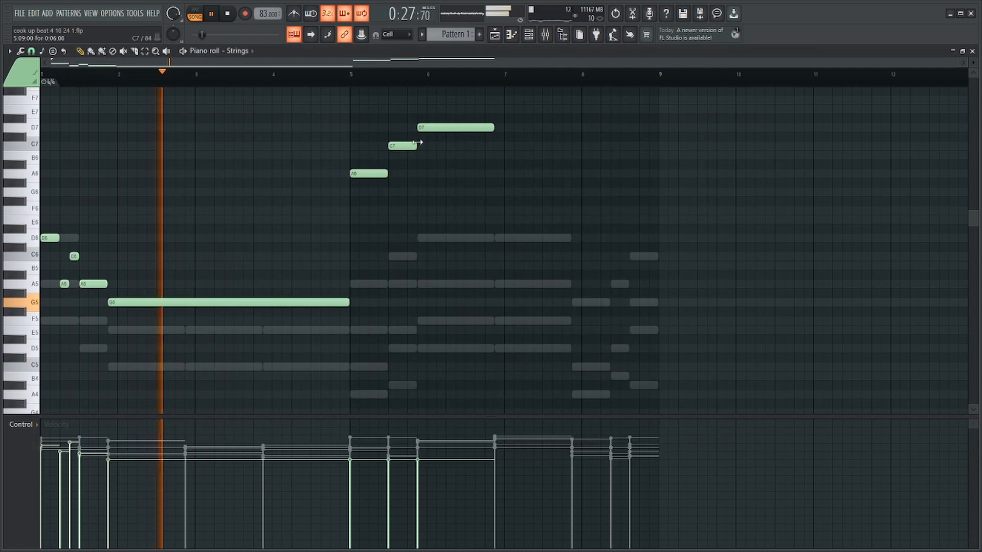
key(space)
key(space)
key(space)
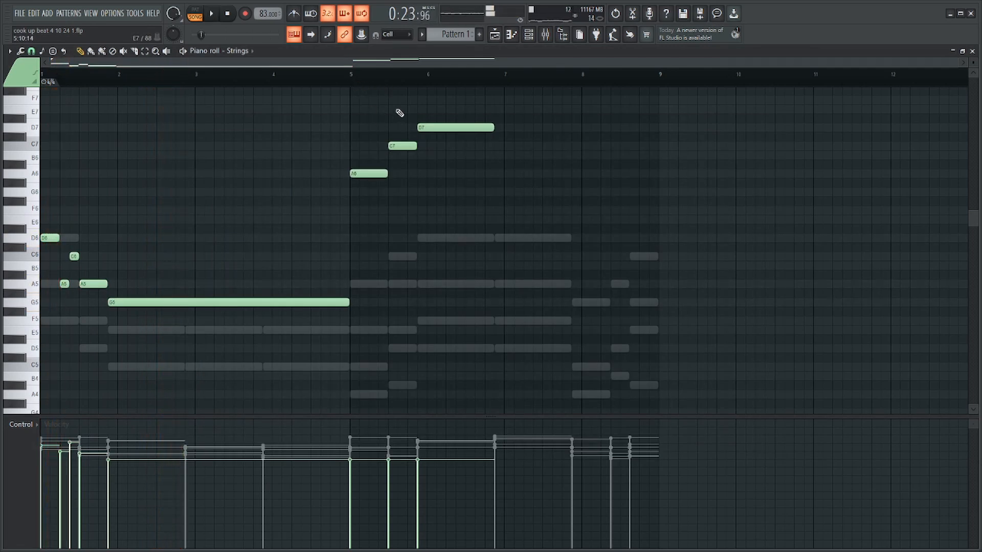
Look over the Pattern 1 and Pattern 2 clips in the playlist and return to the Strings piano roll.
click(495, 37)
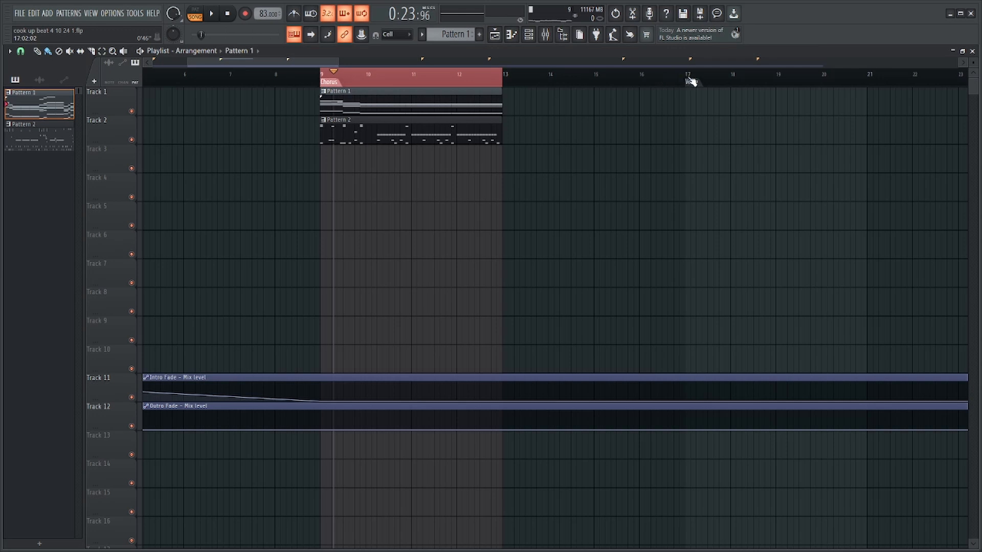
drag(688, 81, 684, 80)
drag(671, 119, 636, 158)
drag(517, 228, 737, 163)
key(F7)
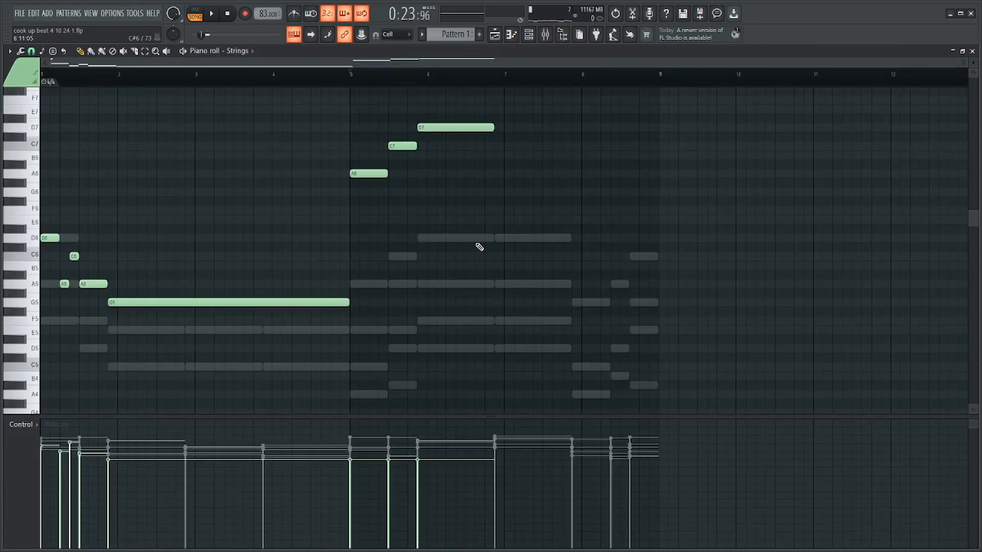
drag(337, 200, 51, 324)
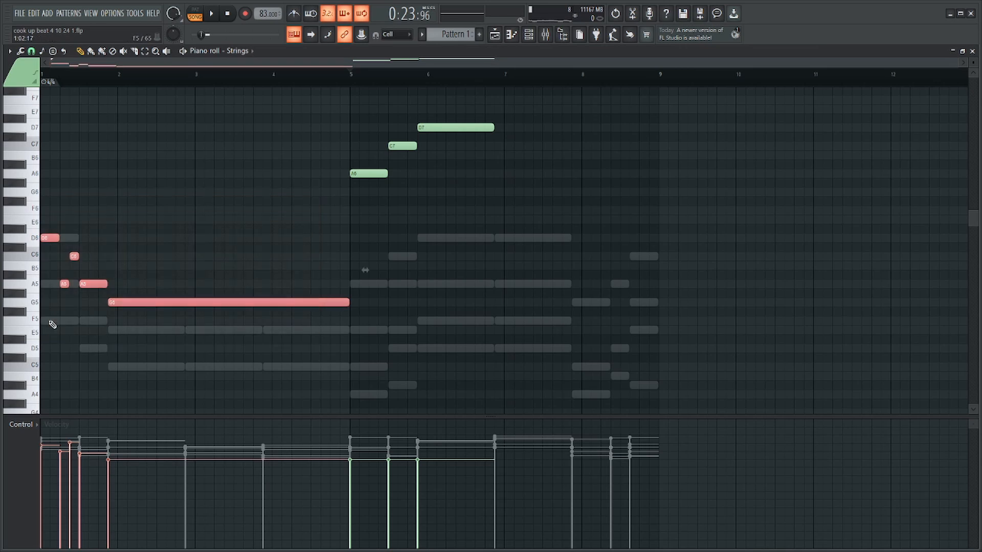
click(104, 217)
drag(198, 187, 90, 231)
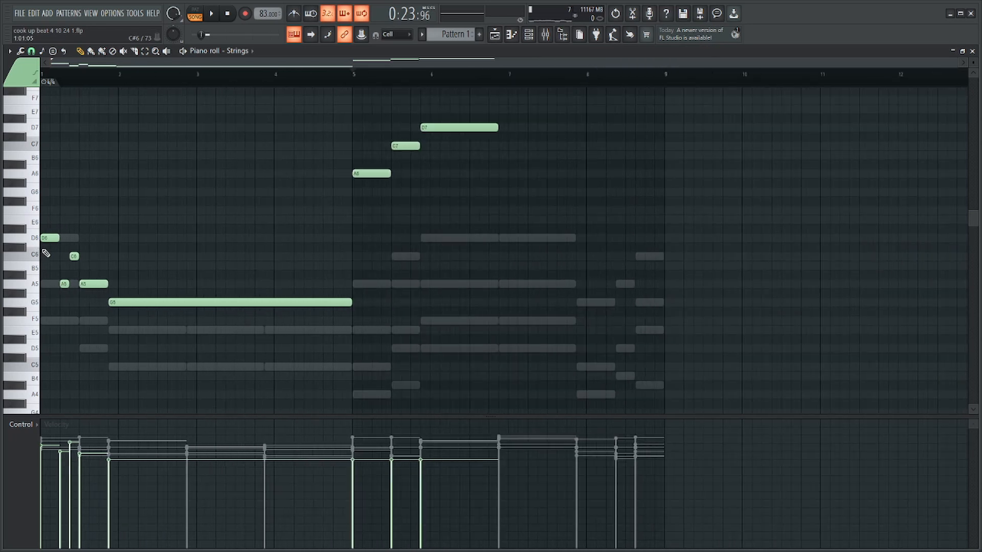
Transpose the three string notes from bar 5 onward down one octave and clear the selection.
drag(522, 124, 344, 226)
key(ctrl+Down)
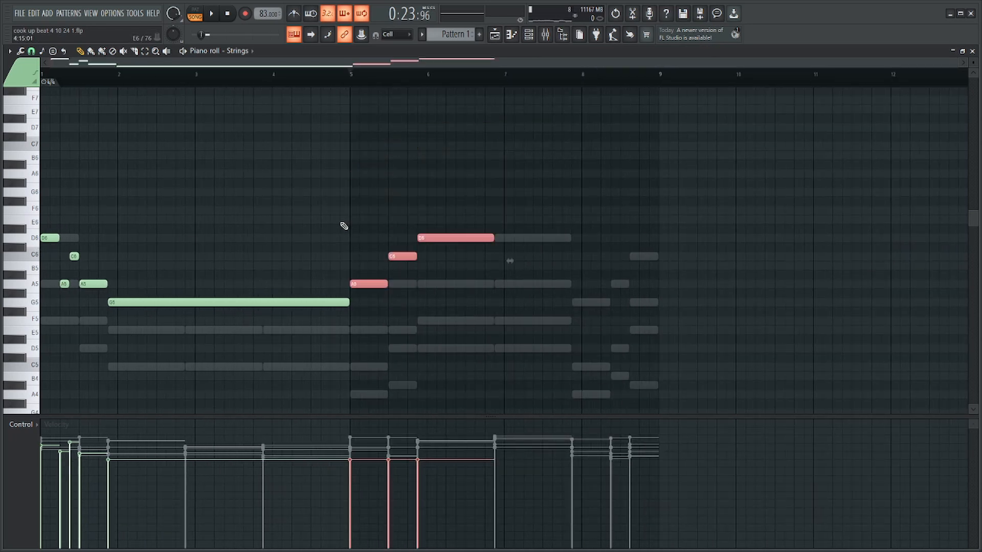
click(527, 240)
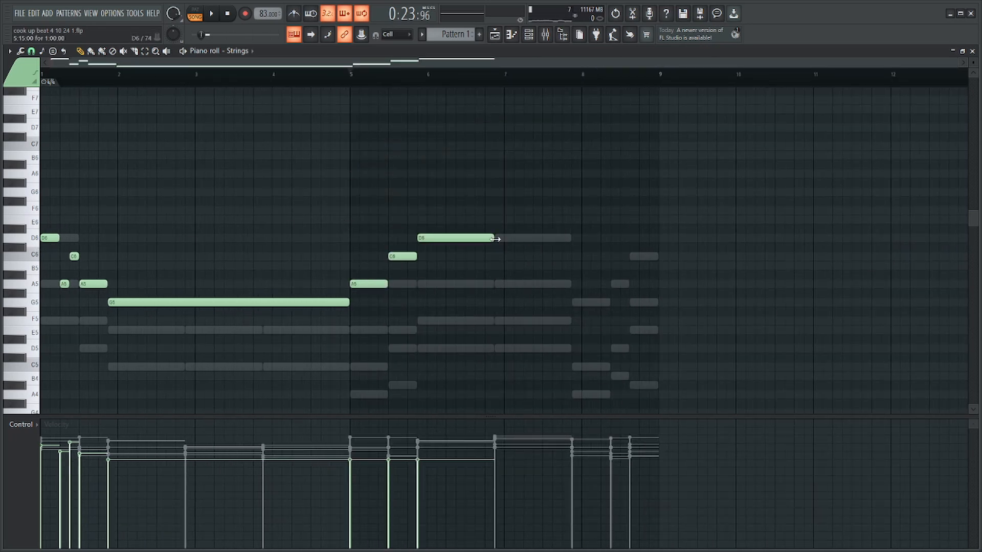
Extend the D6 to the end of its second chord and add G5, A5 and C6 over the last three chords.
mouse_move(496, 239)
mouse_down()
mouse_move(589, 256)
mouse_move(574, 258)
mouse_up()
mouse_move(566, 306)
mouse_down()
mouse_move(610, 303)
mouse_move(630, 284)
mouse_up()
click(615, 283)
click(635, 256)
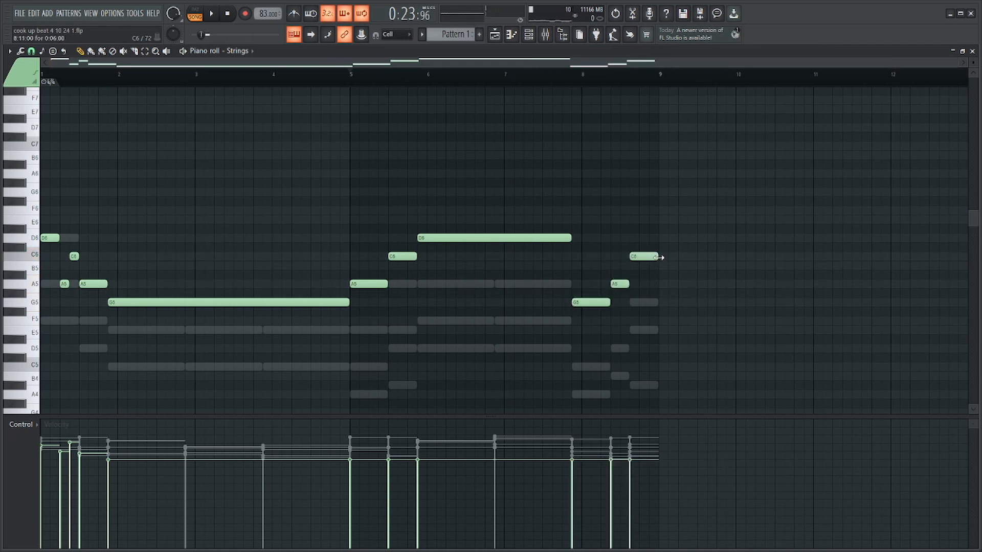
Transpose all notes of the strings line up one octave and clear the selection.
drag(263, 198, 23, 347)
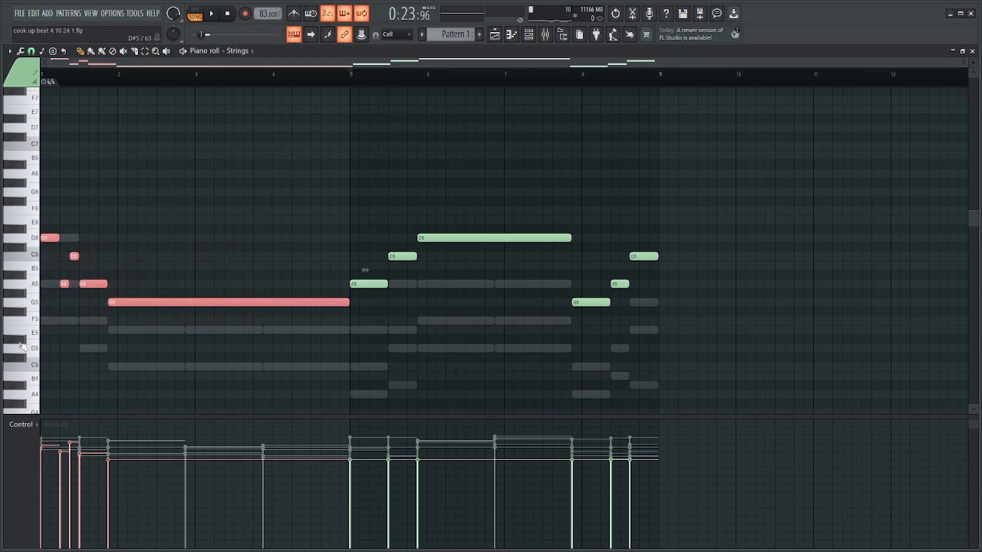
drag(738, 205, 345, 341)
key(ctrl+a)
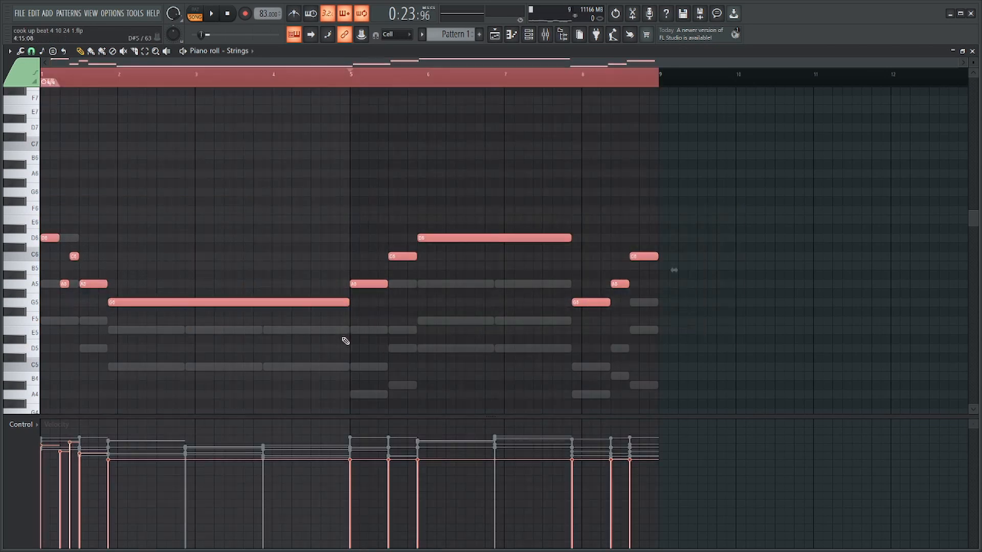
key(ctrl+Up)
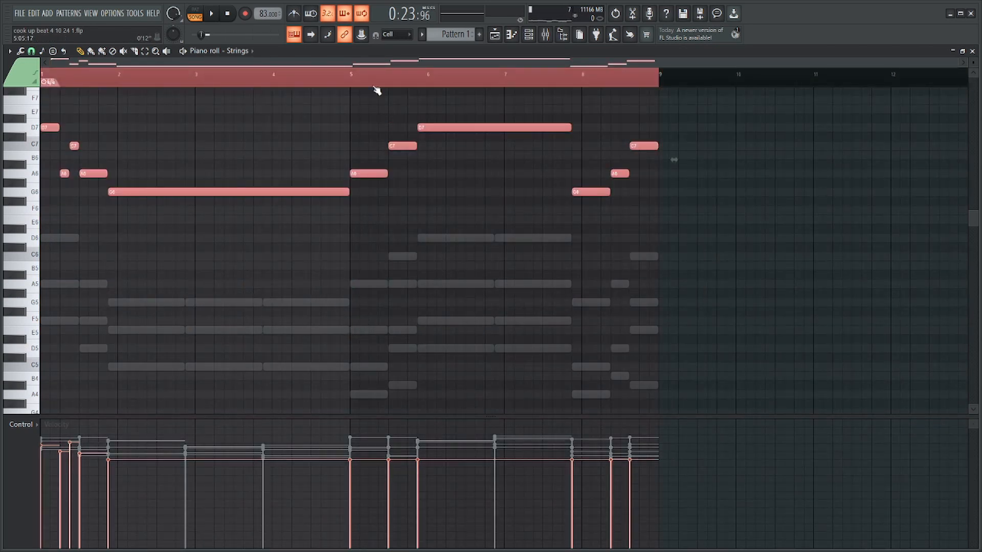
key(ctrl+d)
Transpose only the first four bars of the strings line down one octave.
drag(171, 96, 9, 260)
scroll(39, 258, up, 2)
key(ctrl+Down)
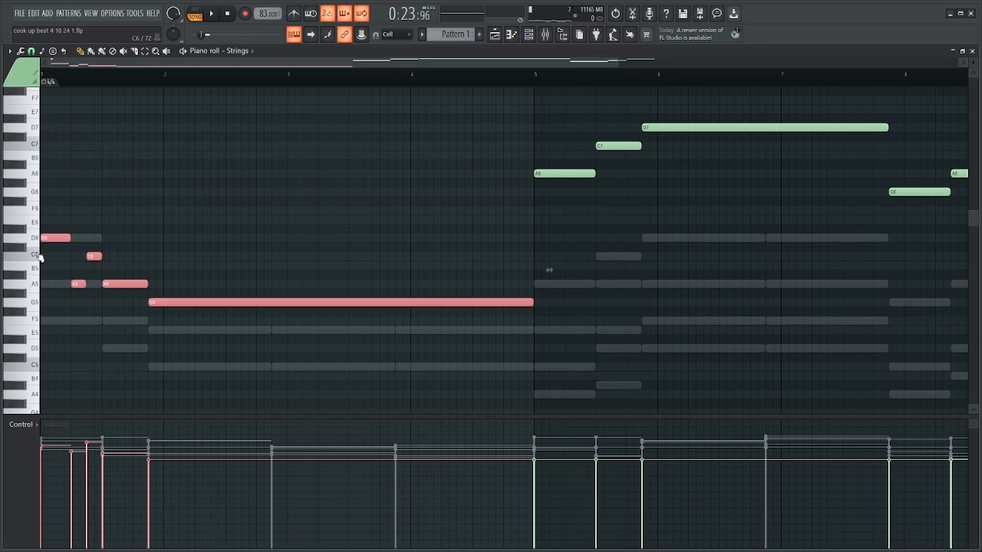
key(ctrl+d)
Lower the opening D6 to A5 and delete the three notes between it and the held G5.
drag(54, 237, 48, 285)
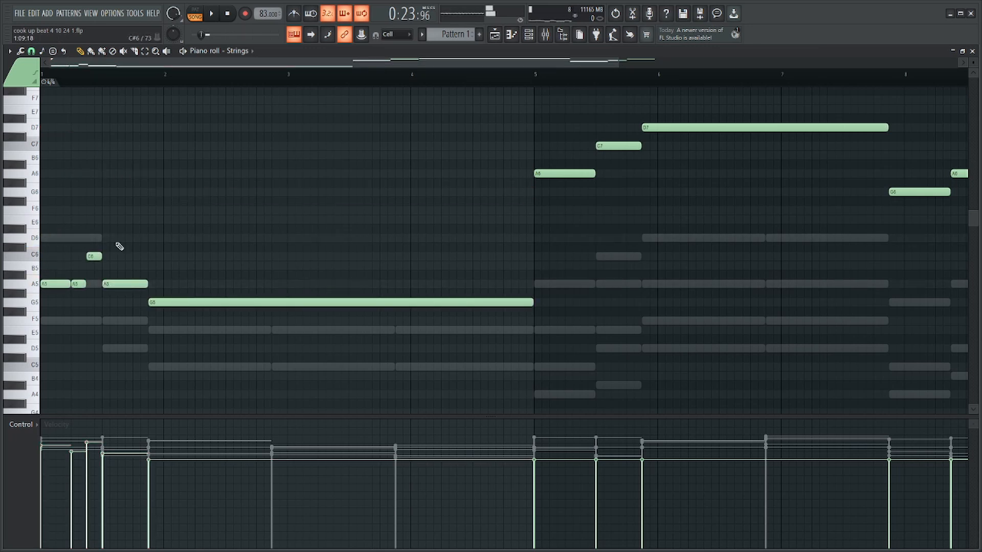
drag(119, 234, 76, 293)
key(Delete)
Draw an F5 across the second chord, lower the held G5 to D5 and lengthen the opening A5 to nine steps.
click(109, 322)
drag(183, 302, 182, 349)
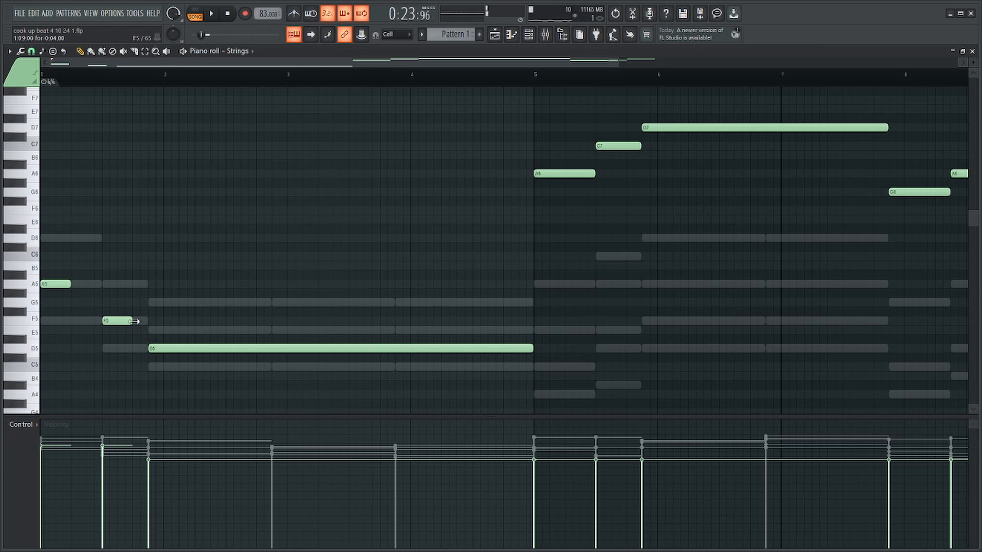
drag(134, 321, 148, 321)
drag(69, 284, 93, 284)
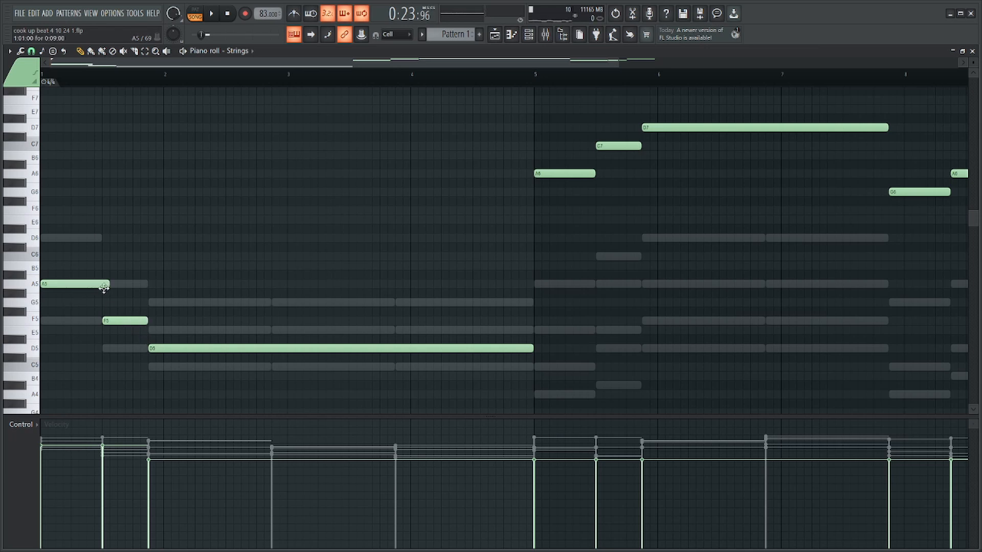
Transpose the first three strings notes up one octave and shorten the opening A6 so it ends where the F6 starts.
drag(108, 234, 322, 350)
key(ctrl+Up)
key(space)
ctrl+click(281, 168)
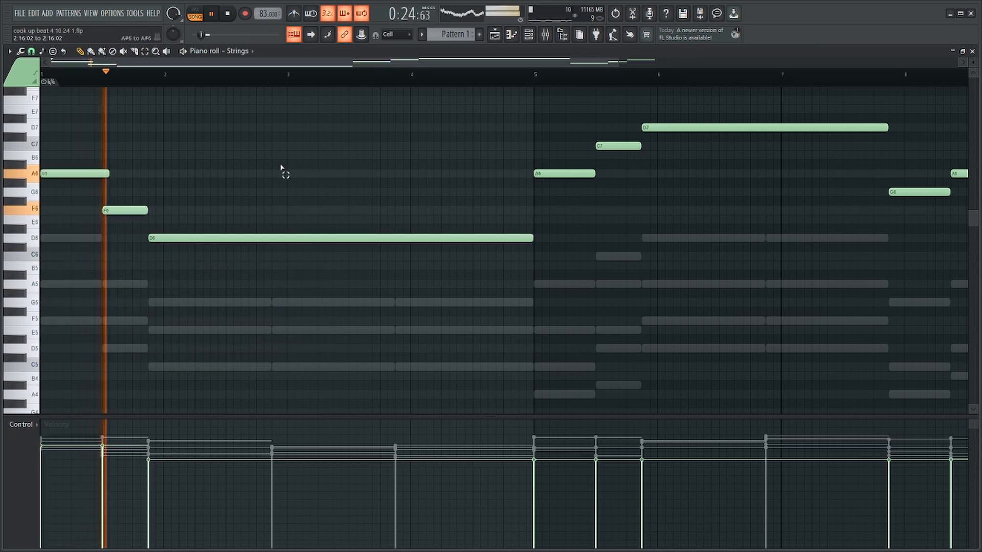
drag(108, 172, 105, 175)
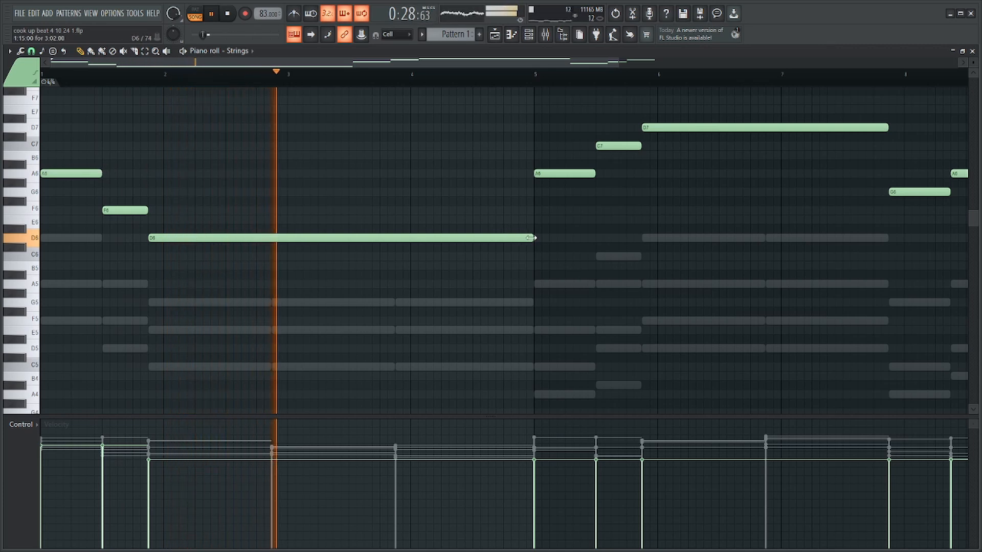
Add an F6 and a G6 leading into bar 5 and shorten the held D6 to end where that F6 starts.
mouse_move(530, 238)
mouse_down()
mouse_move(410, 237)
mouse_move(431, 219)
mouse_move(506, 212)
mouse_up()
click(430, 220)
right_click(489, 210)
key(space)
click(505, 192)
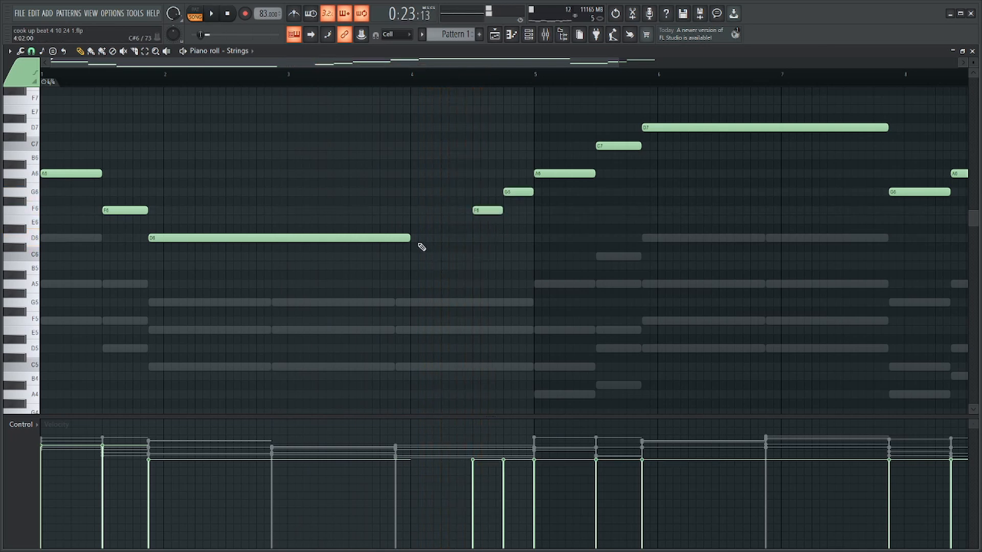
scroll(455, 153, down, 3)
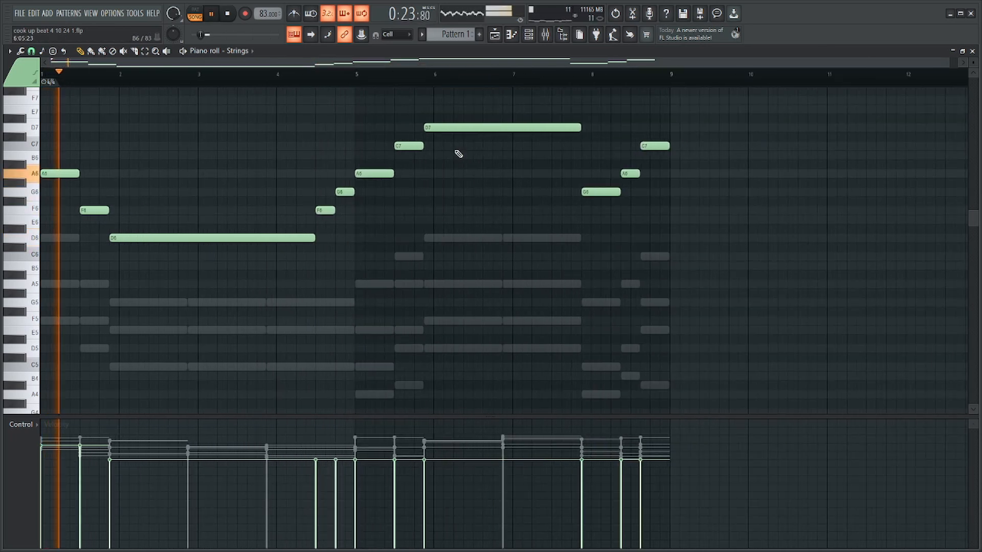
Shorten the A6 at bar 5 to half its length and fill the gap with a short G6 and A6.
click(322, 81)
scroll(421, 192, up, 4)
drag(368, 172, 333, 172)
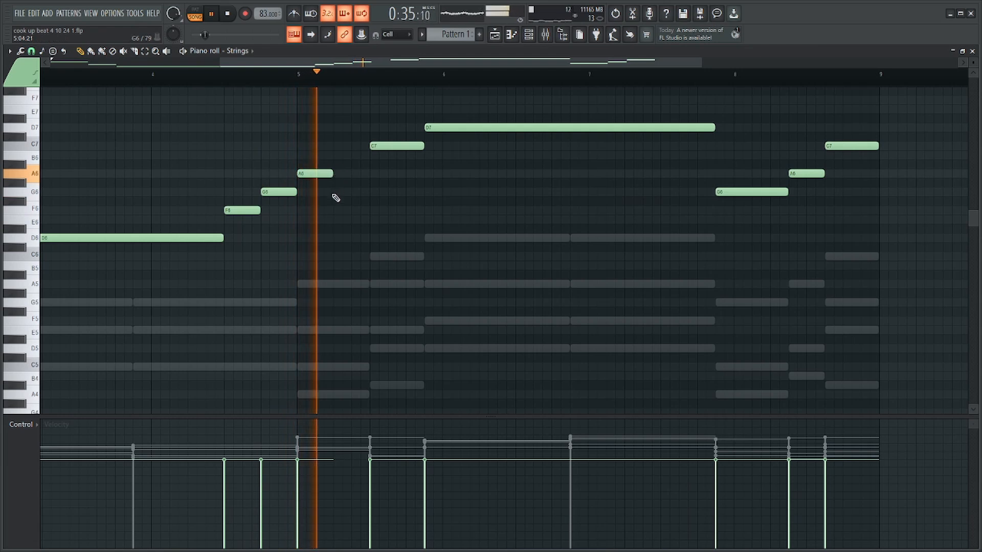
click(335, 192)
key(space)
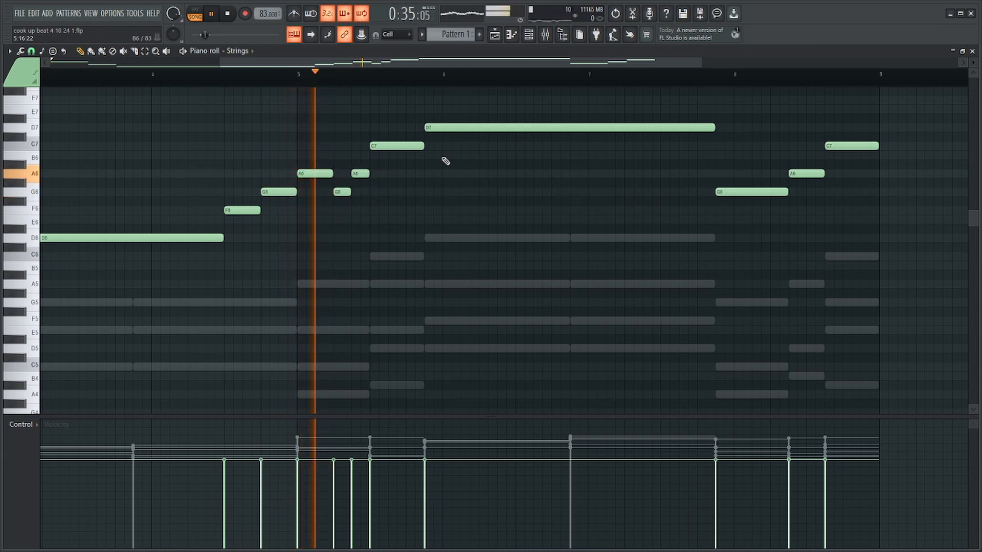
Break the C7 in bar 5 into three short notes, C7, A#6 and C7, leading up to the long D7.
key(space)
mouse_move(423, 147)
mouse_down()
mouse_move(407, 146)
mouse_move(424, 165)
mouse_move(361, 146)
mouse_up()
scroll(419, 161, up, 3)
key(space)
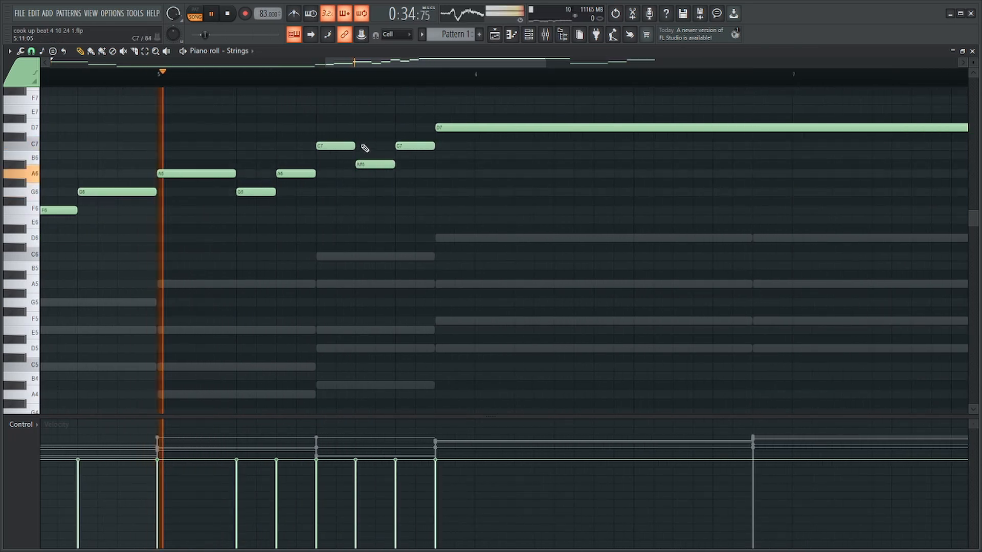
Shorten the long D7 by two steps to leave a gap before the G6 near bar 8.
scroll(385, 136, down, 3)
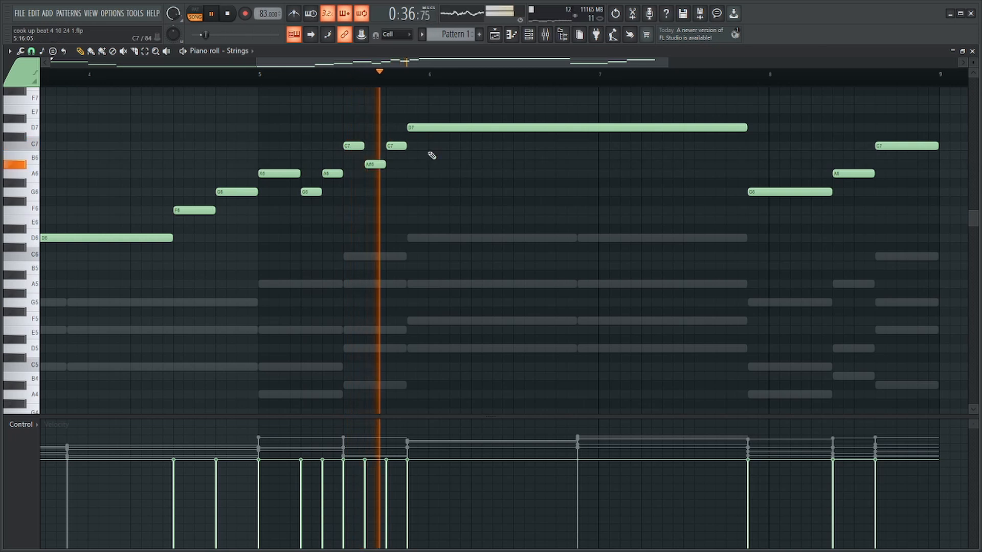
scroll(430, 153, down, 3)
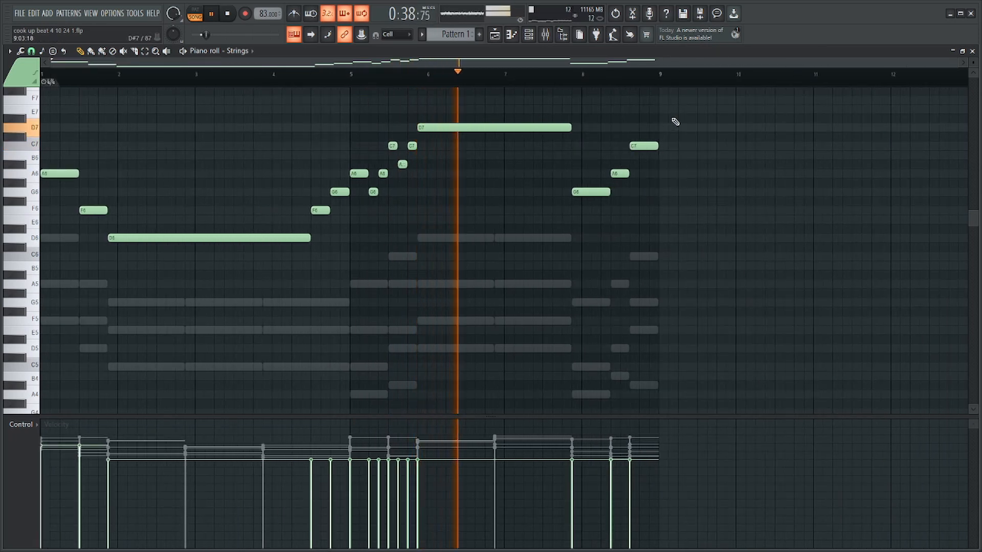
scroll(662, 136, up, 3)
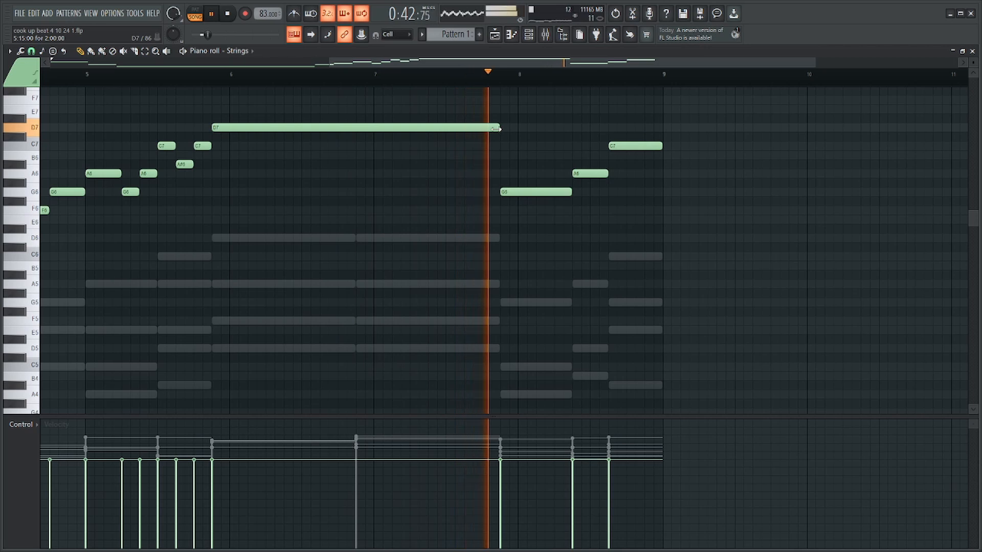
drag(494, 128, 482, 129)
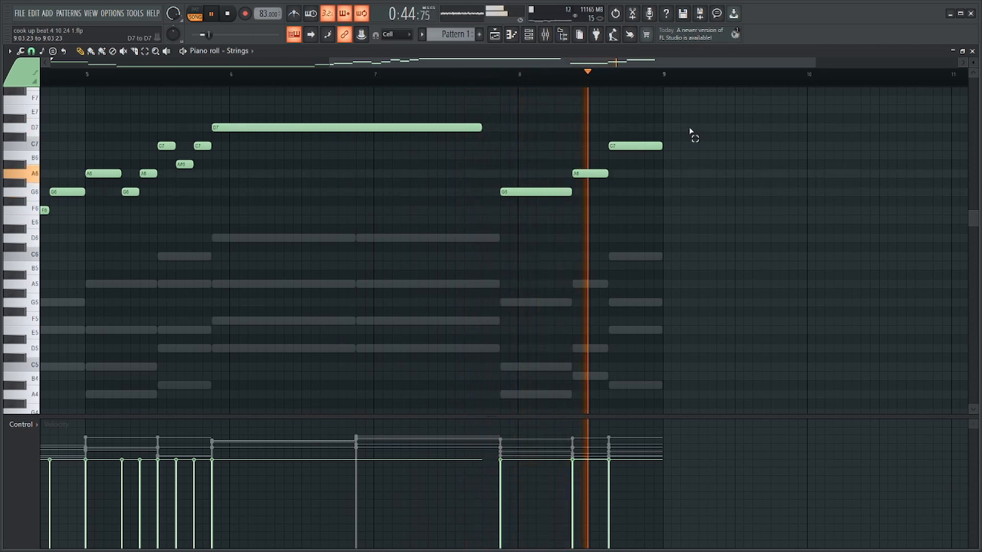
scroll(680, 131, down, 3)
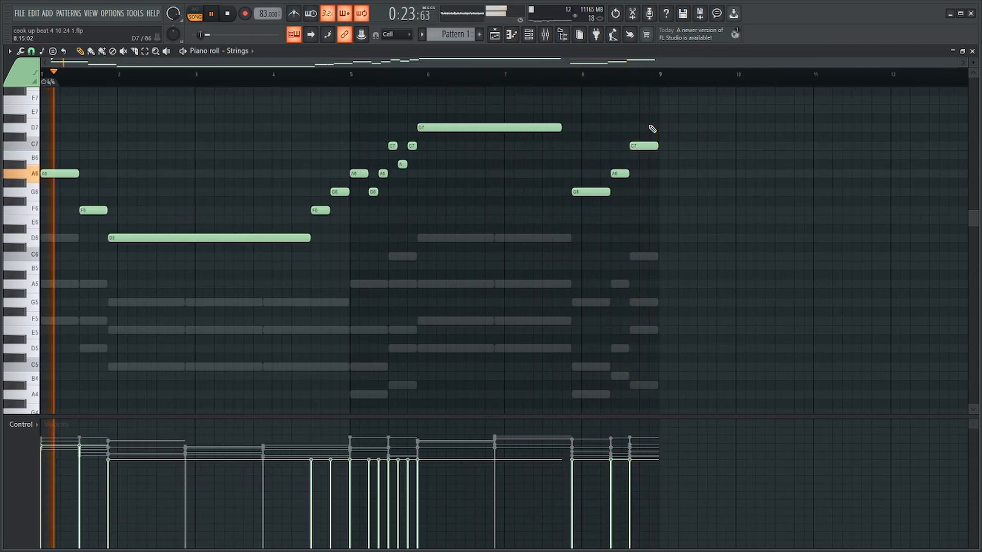
Stop playback, randomize the velocities of all strings notes and clear the note selection.
key(space)
key(ctrl+a)
key(alt+r)
key(Escape)
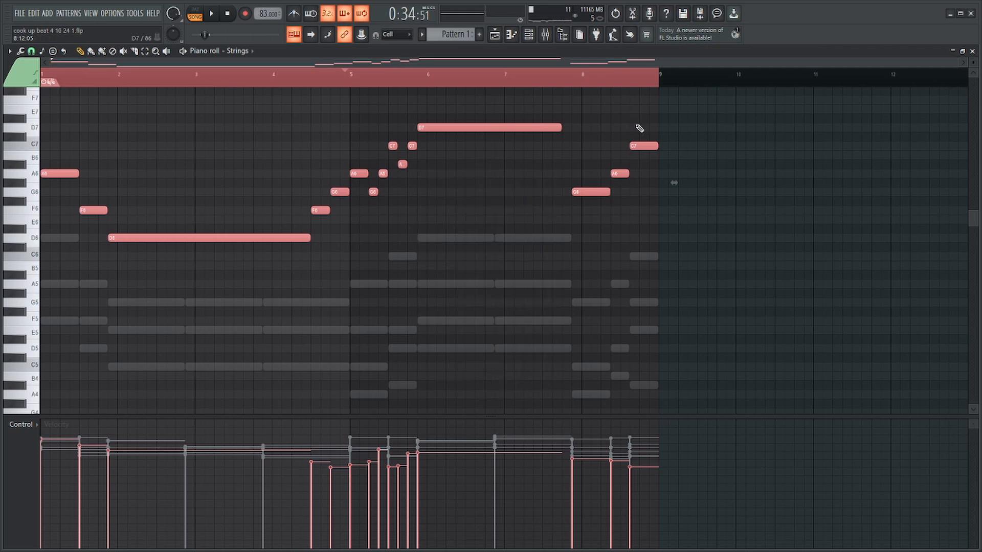
scroll(474, 247, up, 3)
ctrl+click(462, 252)
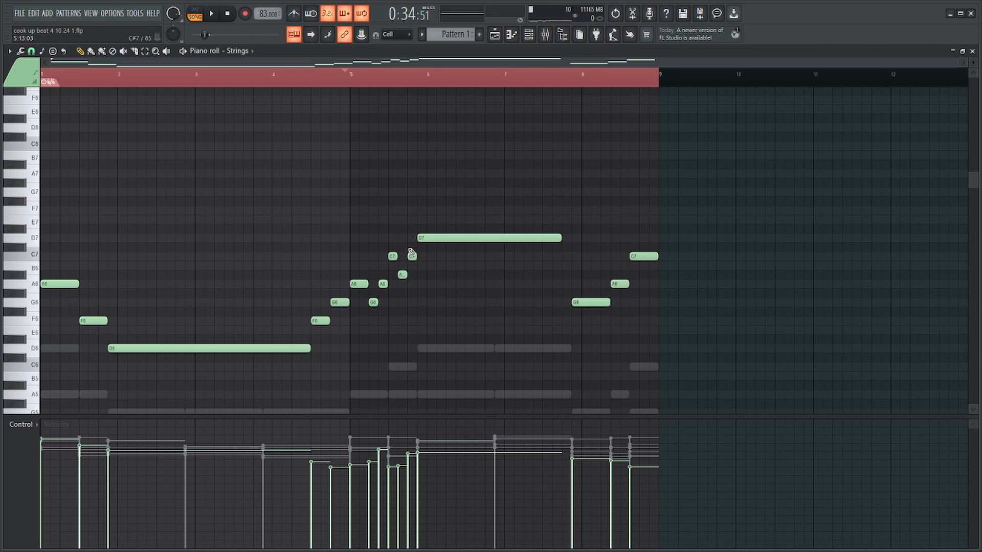
Copy the lowest note of every chord from Find Chords into the Piano channel and align the copied line with bar 1.
key(F6)
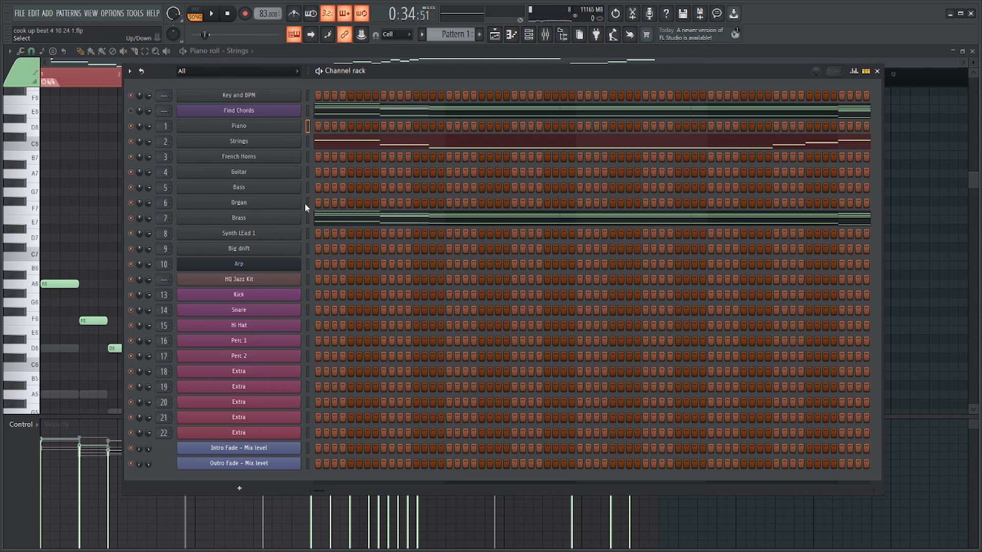
click(340, 113)
scroll(510, 252, down, 5)
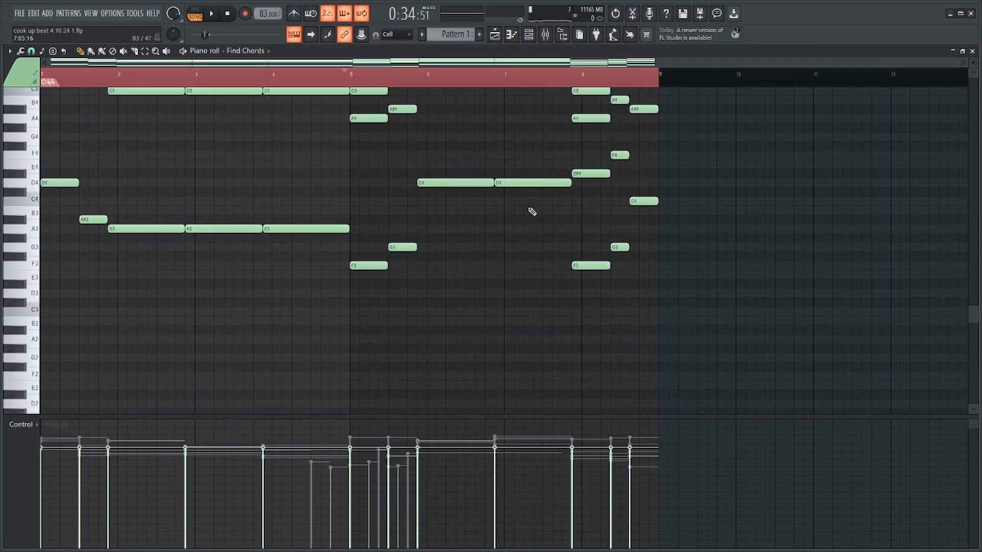
drag(394, 179, 38, 373)
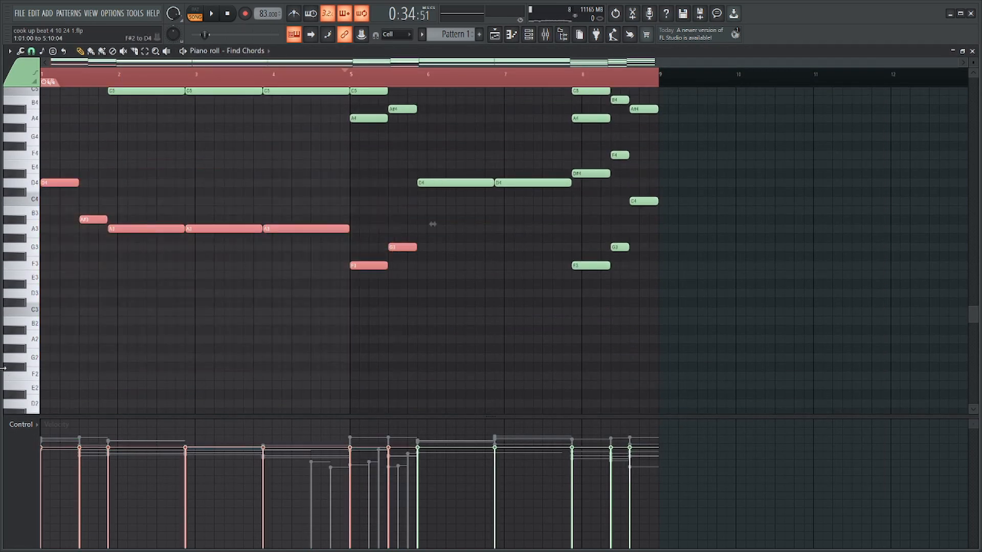
drag(556, 160, 436, 222)
drag(687, 178, 579, 306)
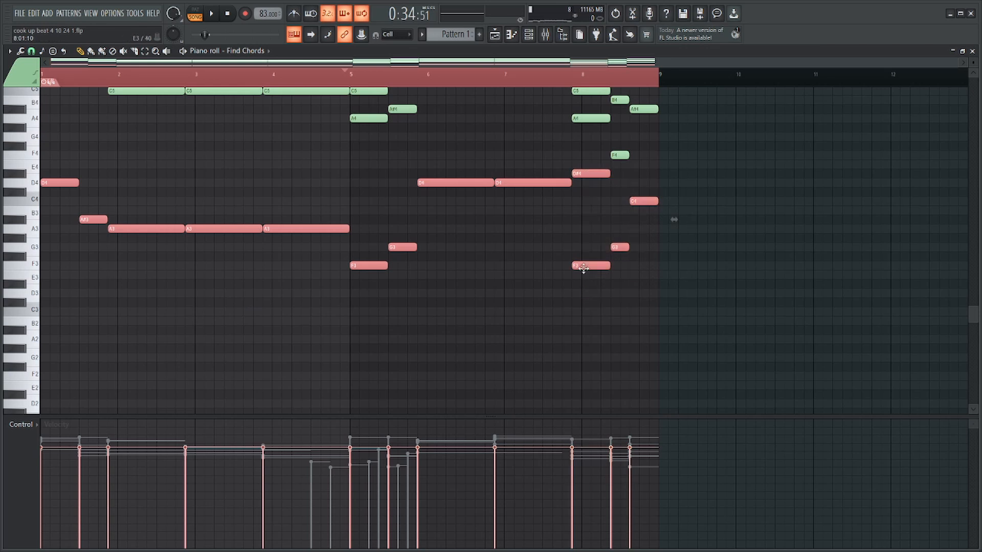
key(F6)
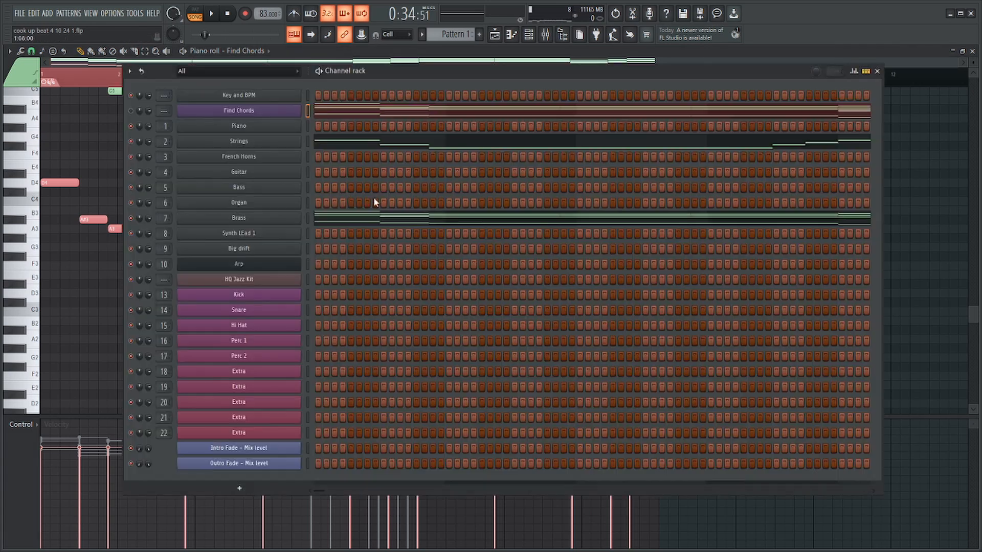
right_click(292, 124)
click(306, 126)
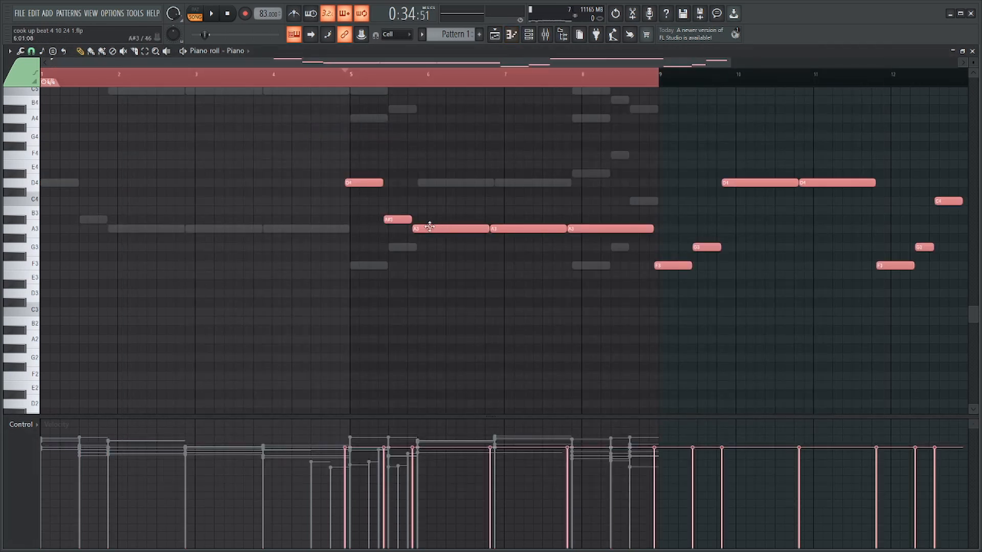
drag(429, 227, 152, 229)
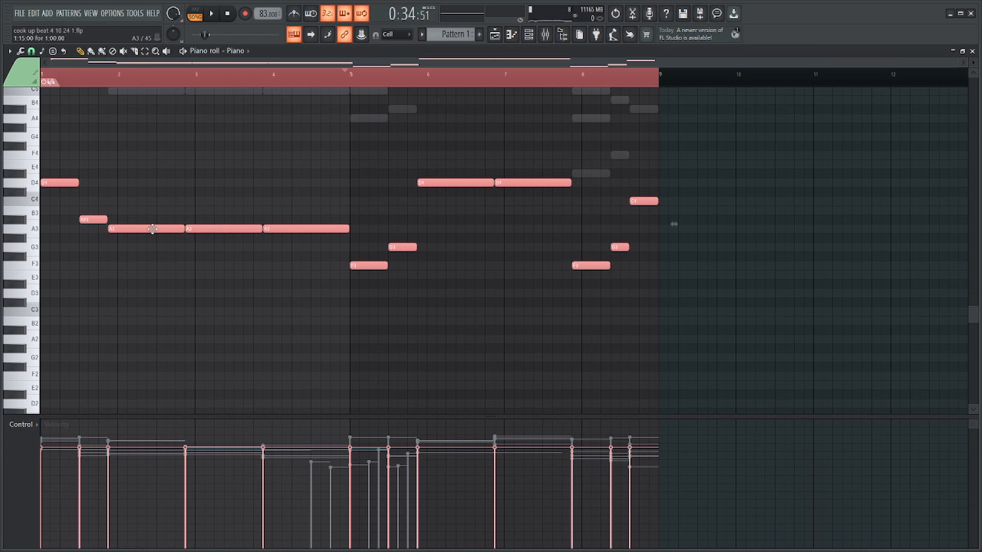
Double the piano line one octave lower, randomize the velocities of all its notes and clear the selection.
key(ctrl+Down)
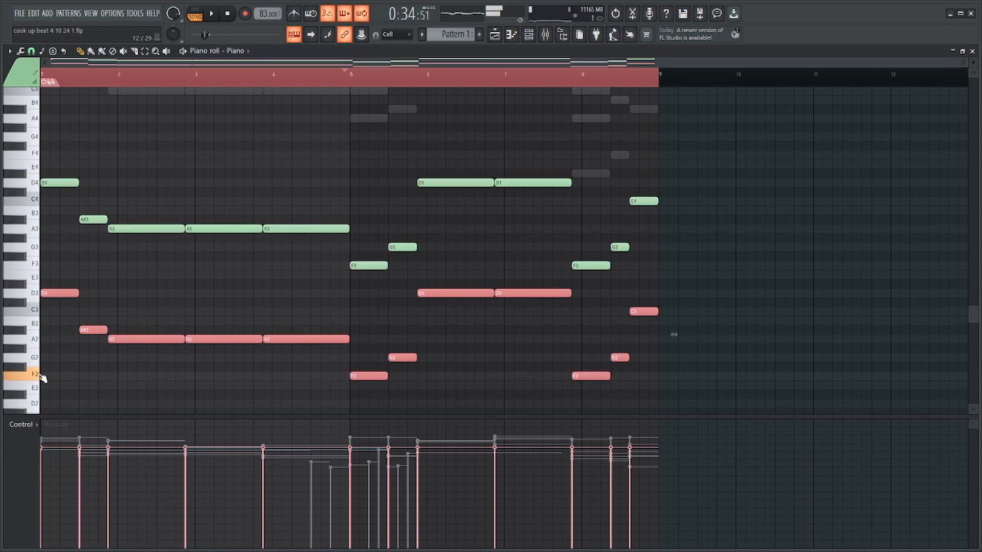
ctrl+click(427, 98)
key(ctrl+a)
key(alt+r)
key(Return)
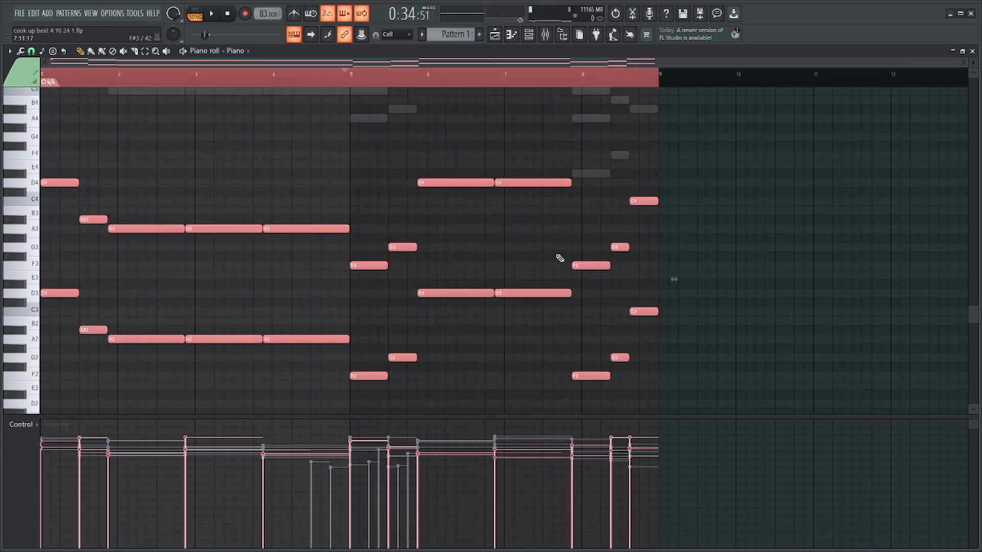
scroll(220, 71, up, 5)
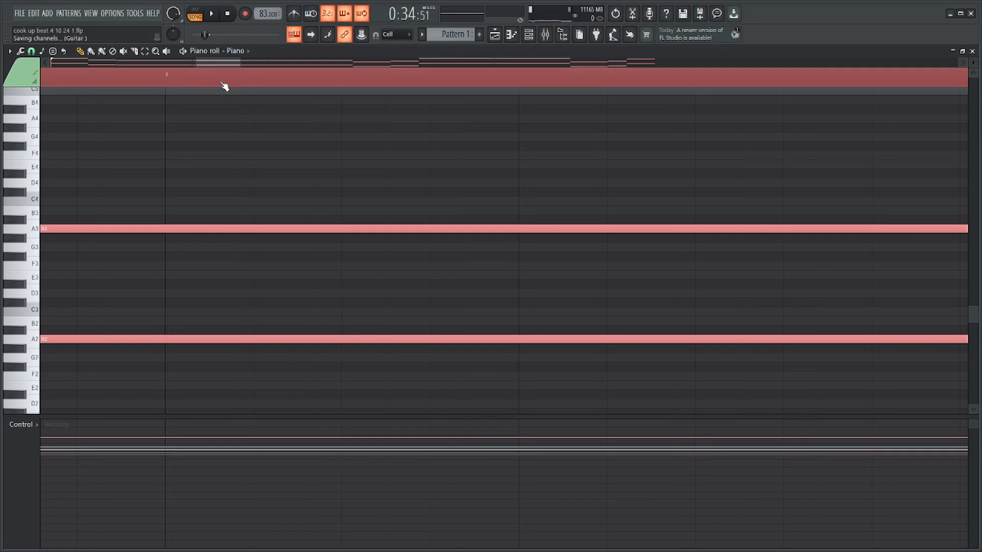
ctrl+click(217, 111)
scroll(217, 111, down, 6)
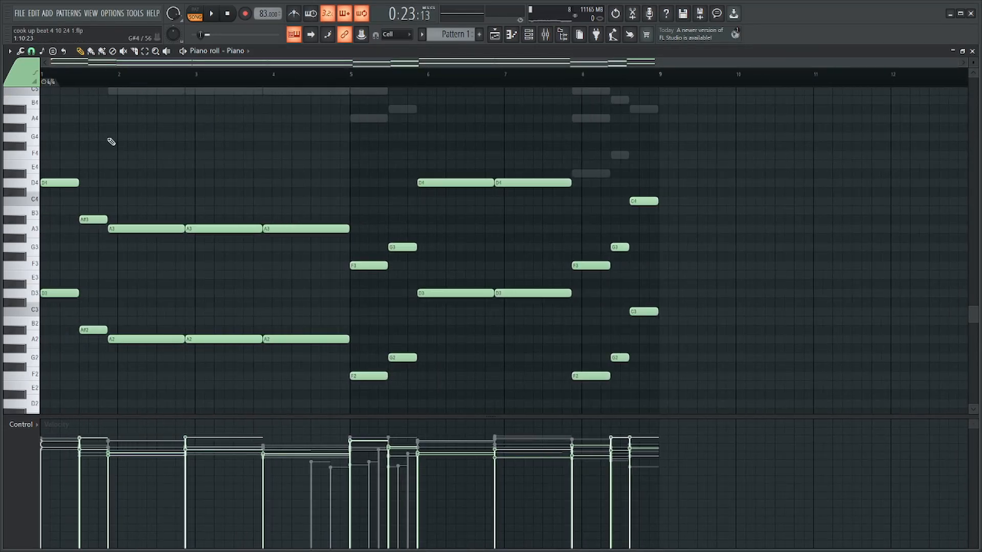
Play the pattern with the piano part and lower the strings' mixer track, Insert 2, slightly.
scroll(156, 171, up, 3)
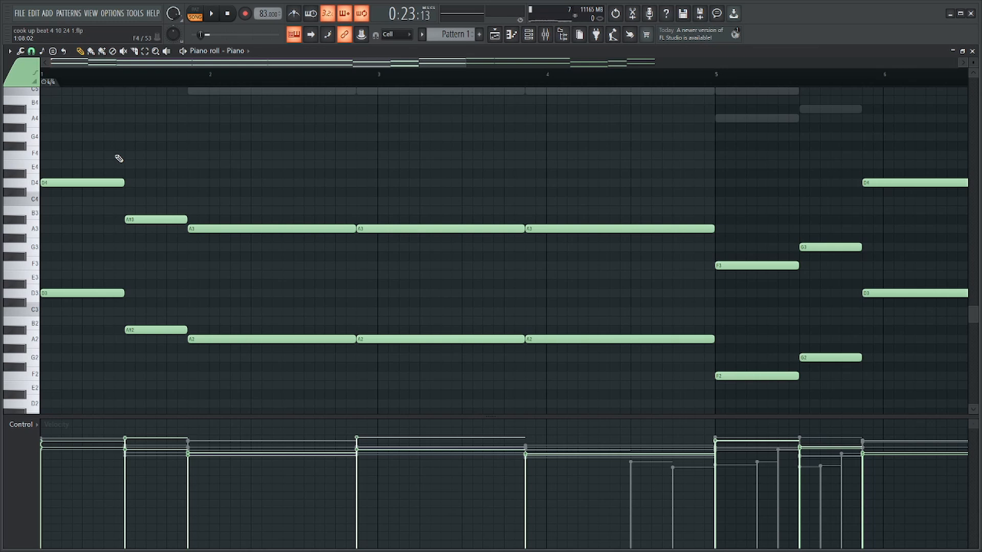
key(Escape)
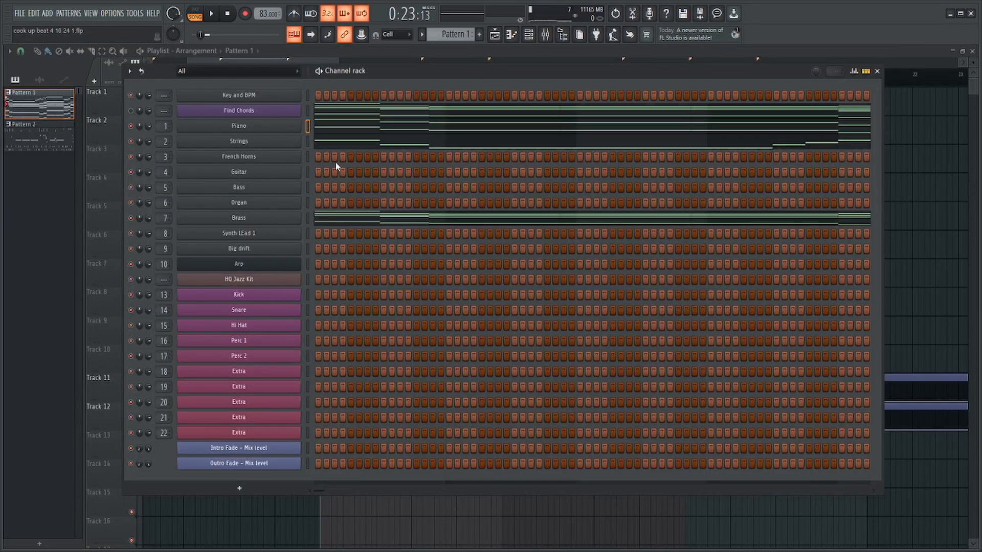
click(389, 125)
key(space)
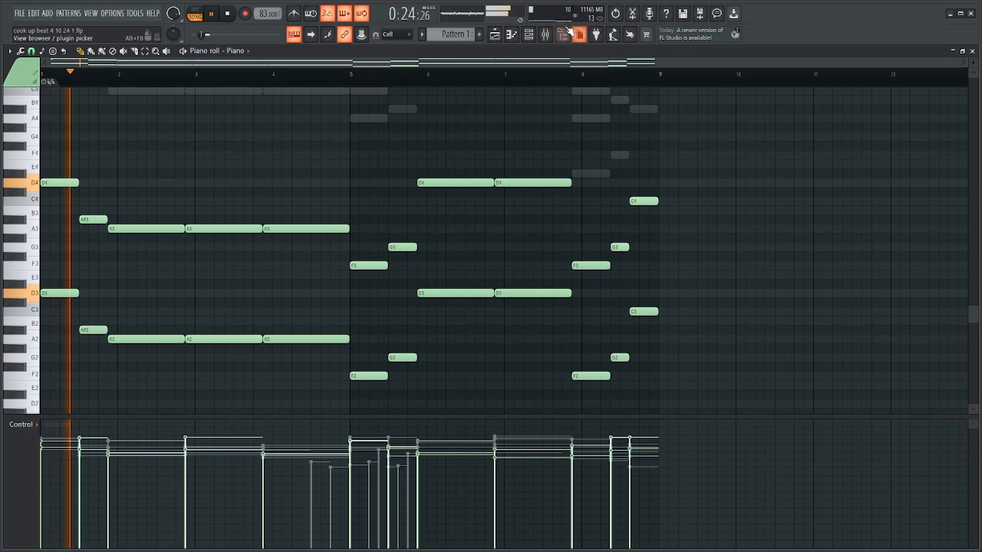
click(545, 35)
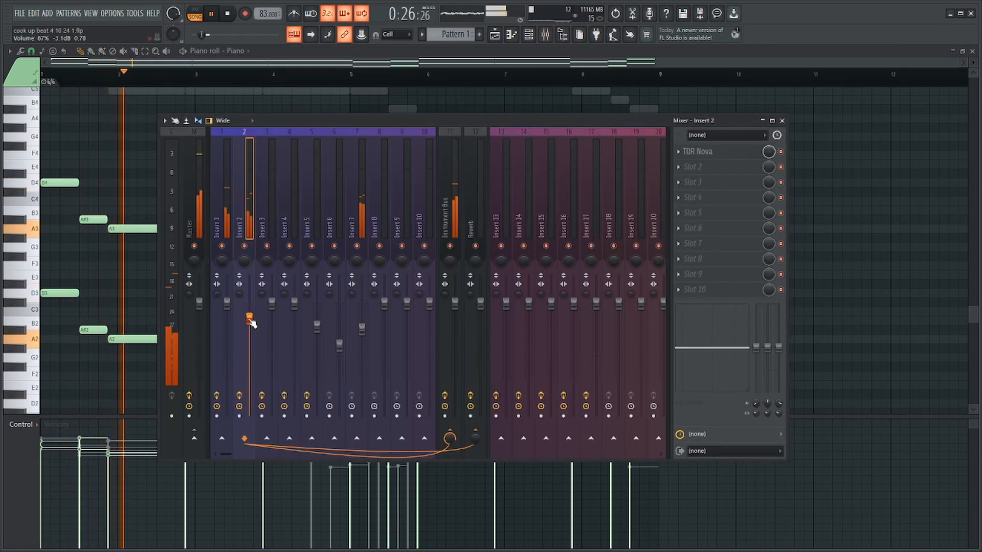
drag(249, 319, 250, 322)
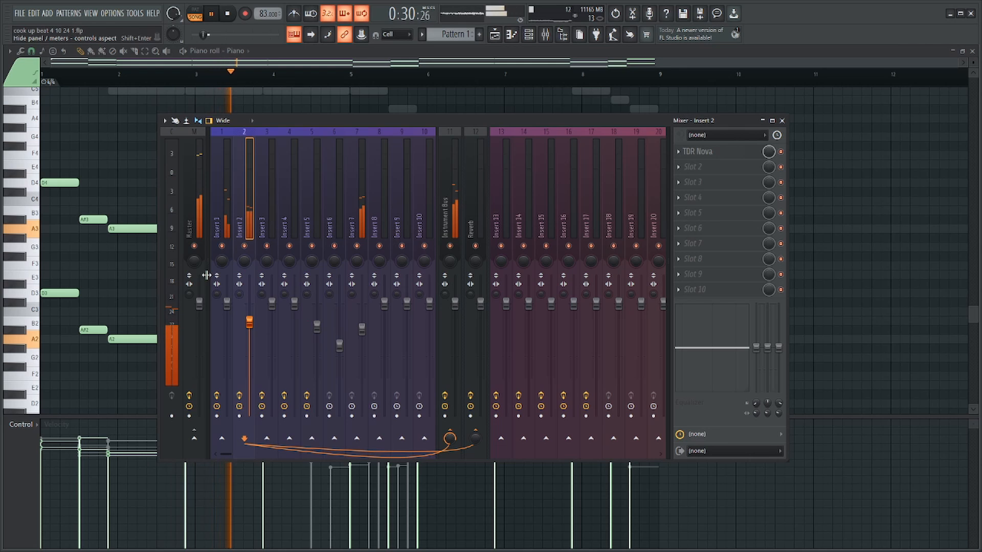
key(XF86AudioRaiseVolume)
key(F9)
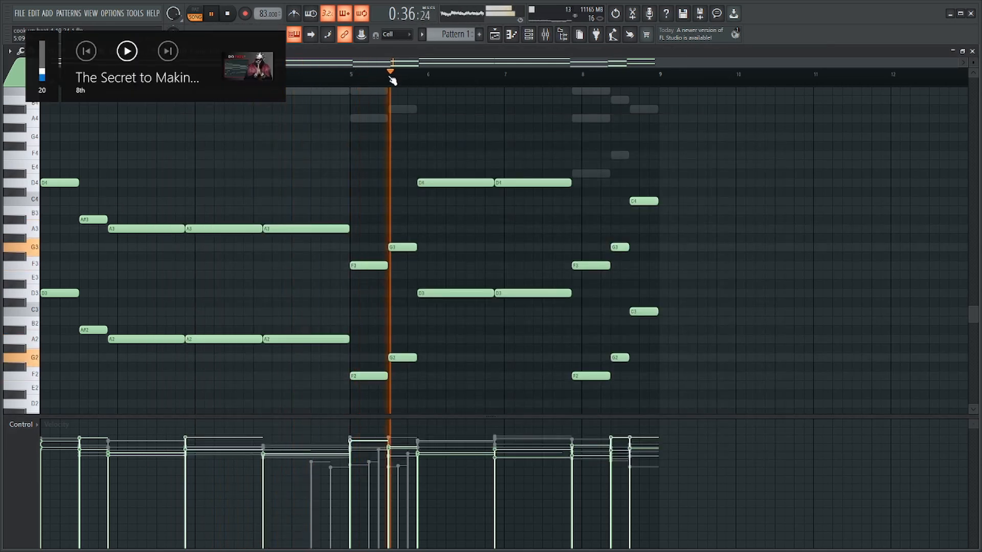
Transpose the piano's F and G octave pairs in bar 5 up one octave and play the result.
key(space)
scroll(545, 137, up, 3)
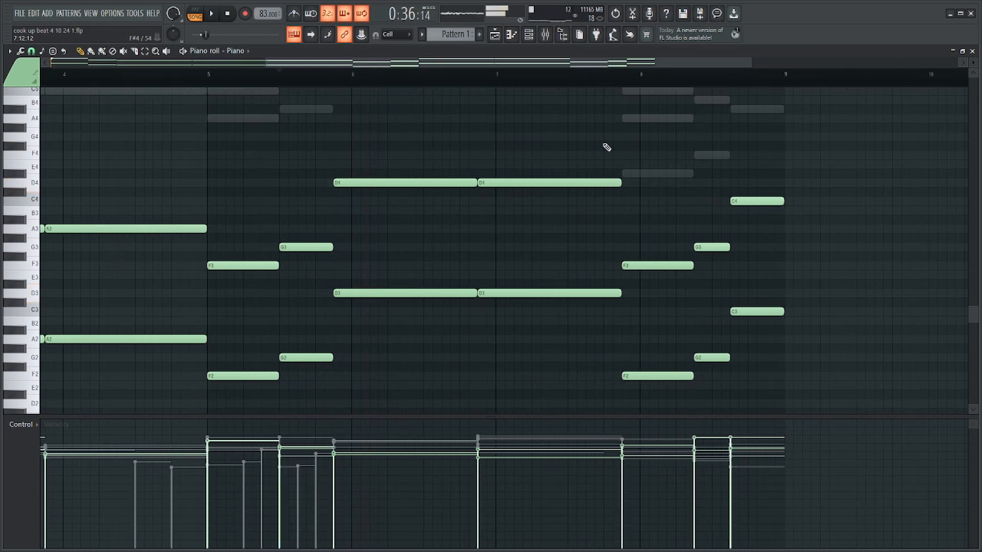
drag(339, 224, 234, 408)
drag(312, 214, 246, 407)
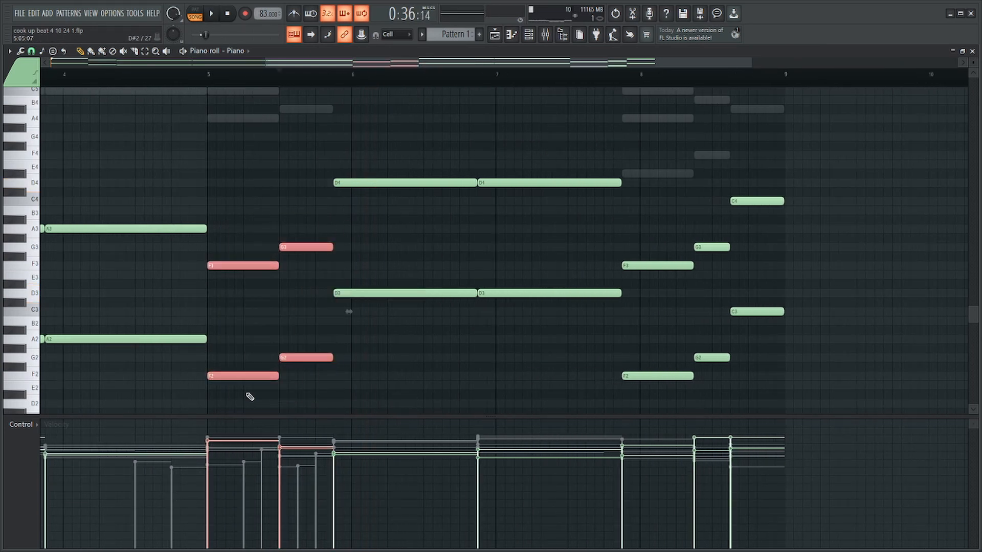
key(ctrl+Up)
ctrl+click(563, 148)
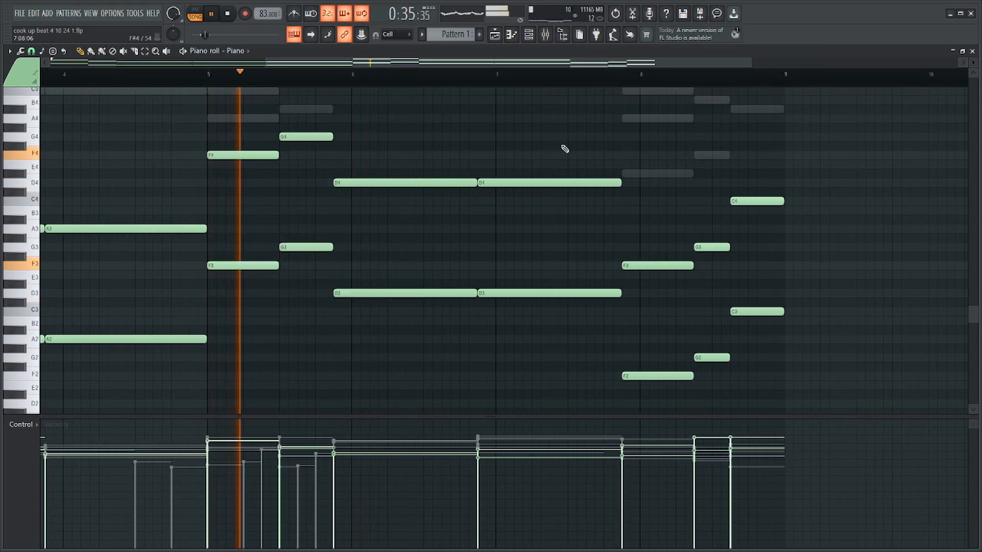
scroll(568, 149, down, 3)
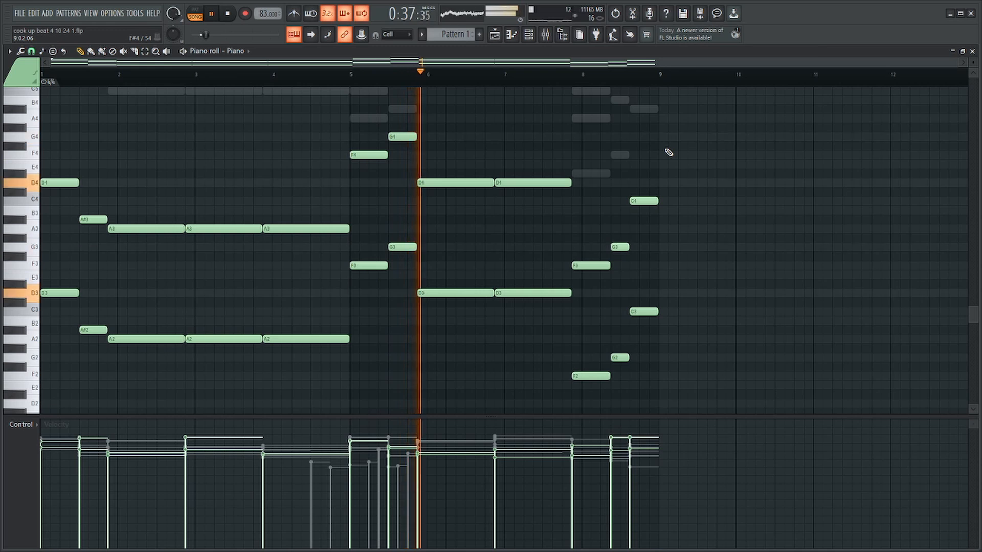
Raise the velocities of all piano notes slightly, play the result and clear the selection.
key(ctrl+a)
scroll(662, 153, up, 1)
key(space)
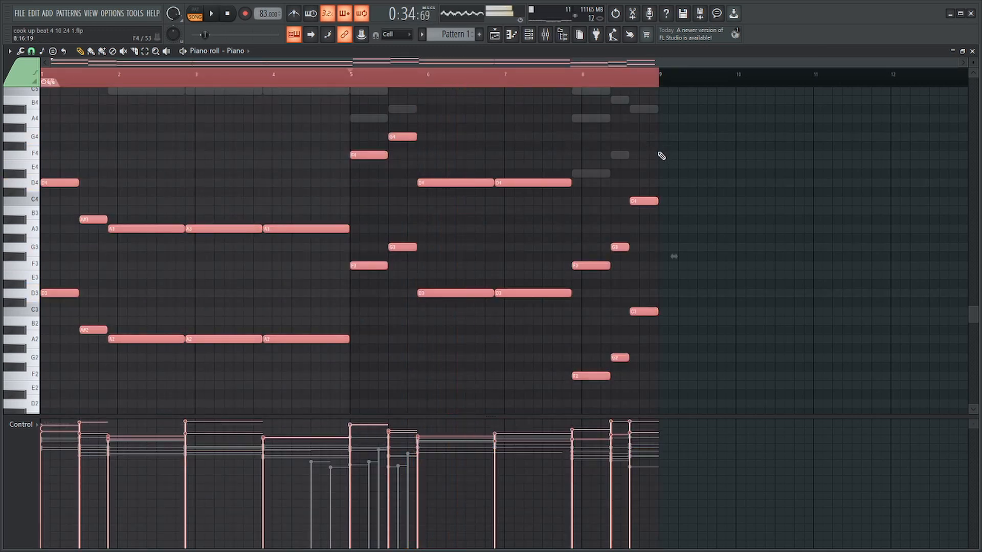
key(space)
scroll(560, 148, up, 1)
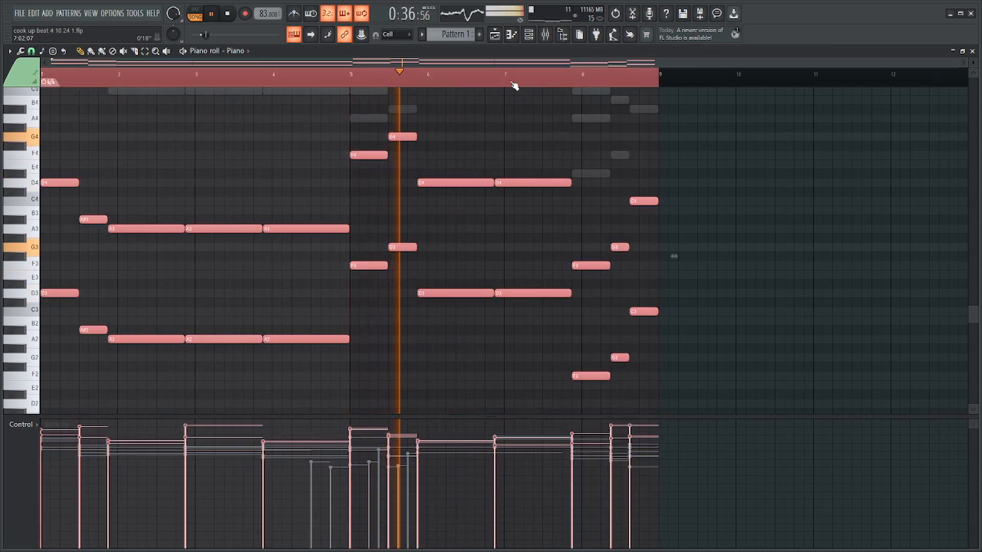
key(ctrl+d)
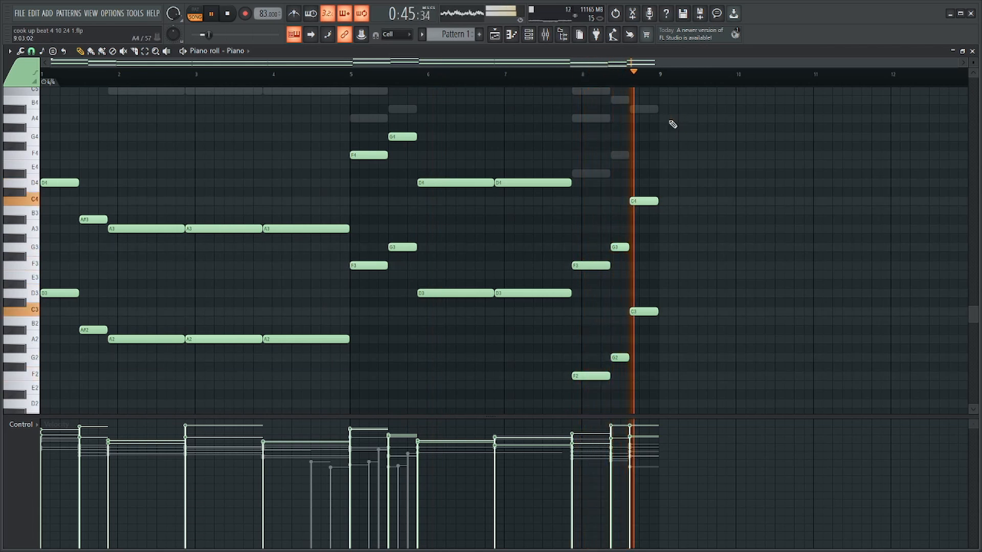
key(space)
key(F6)
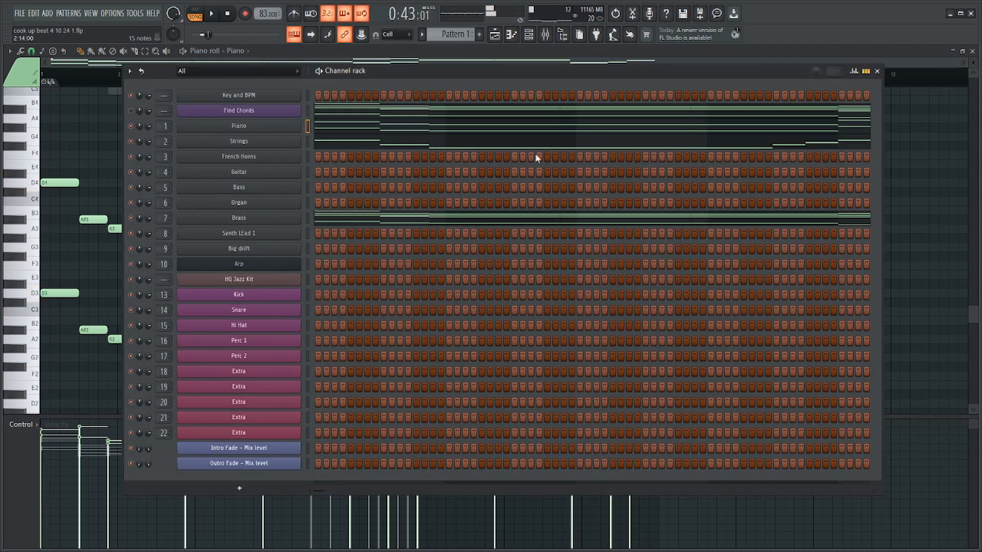
right_click(283, 186)
click(320, 182)
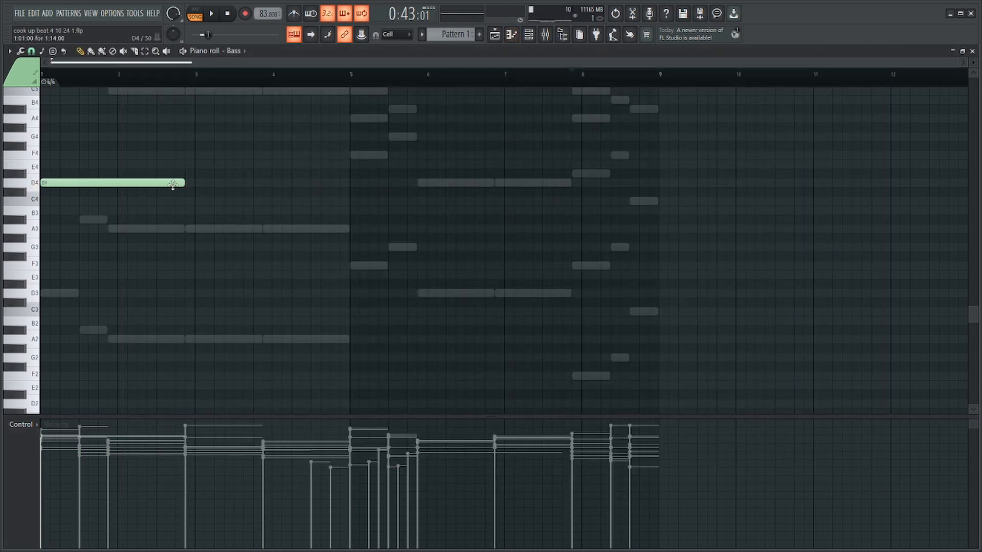
right_click(173, 185)
Copy the Piano channel's notes into the Bass channel and open the bass notes for editing.
key(F6)
click(307, 126)
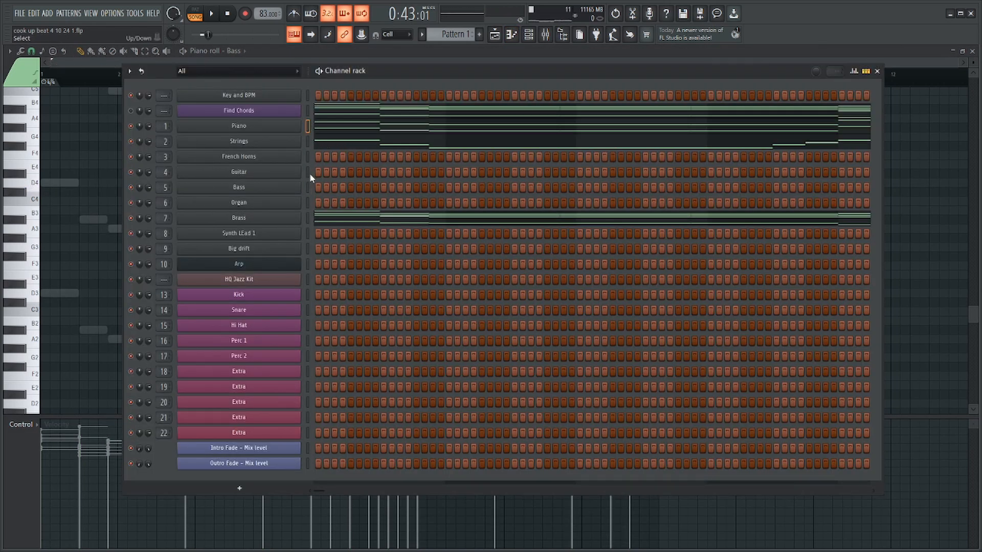
click(308, 188)
key(ctrl+v)
click(339, 192)
click(339, 192)
Delete the lower-octave duplicates throughout the bass part, keeping only the upper note of each pair.
drag(265, 294, 43, 396)
key(Delete)
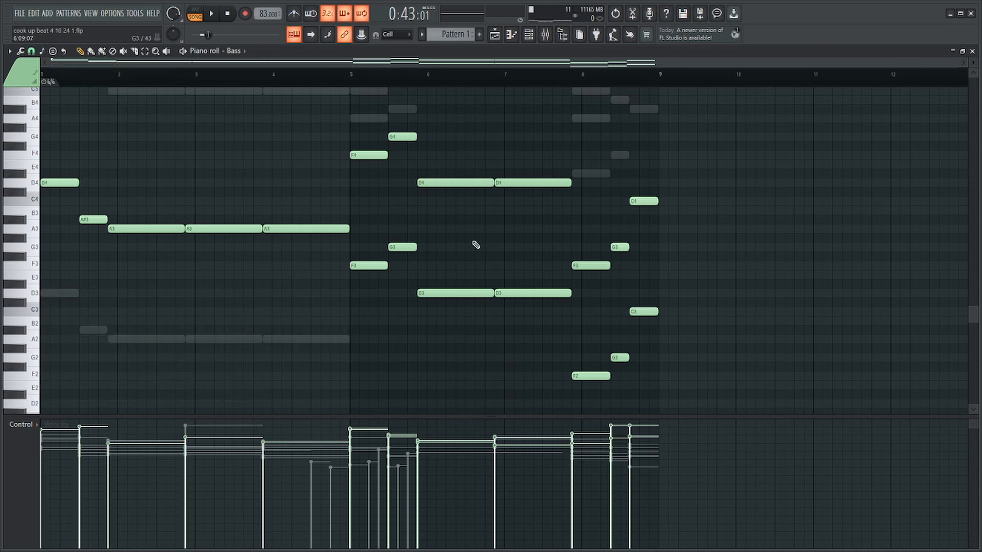
drag(486, 239, 356, 320)
key(Delete)
drag(622, 296, 532, 409)
key(Delete)
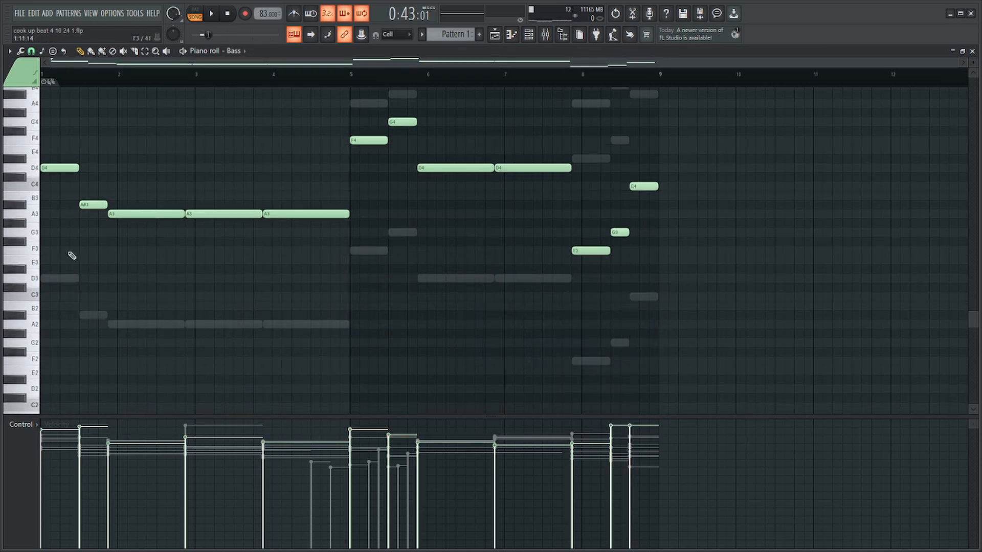
Shorten the opening D4 and A#3 bass notes in bar 1 and add C4, C4 and D4 passing notes around the A#3.
key(space)
click(43, 74)
scroll(31, 171, up, 3)
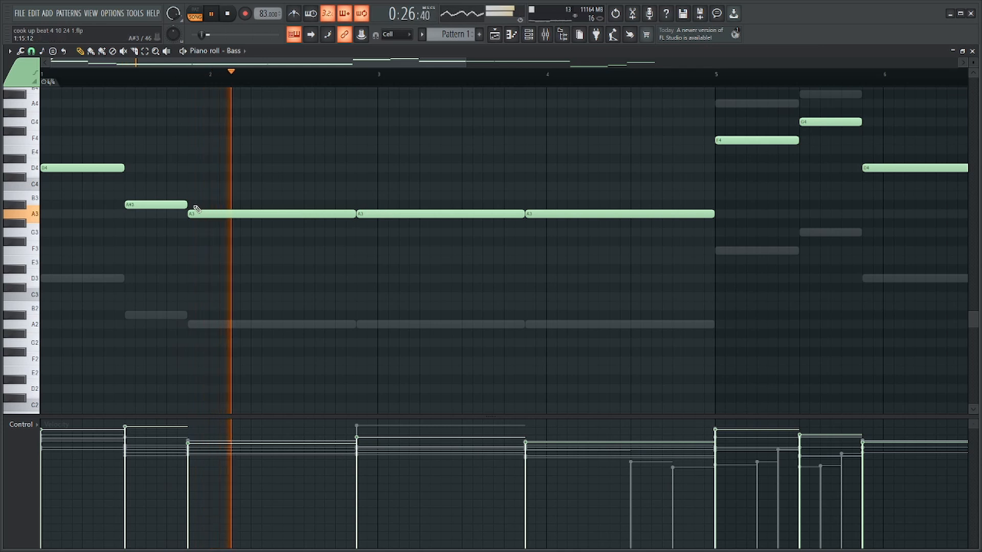
key(space)
key(space)
drag(123, 168, 83, 170)
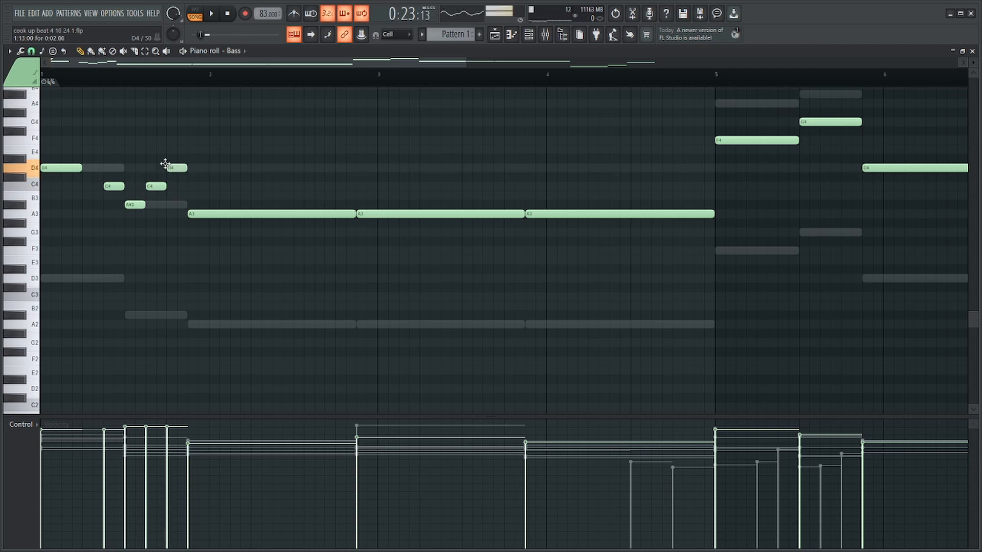
key(space)
mouse_move(173, 156)
ctrl+mouse_down()
mouse_move(176, 179)
mouse_move(177, 169)
ctrl+mouse_up()
ctrl+click(242, 170)
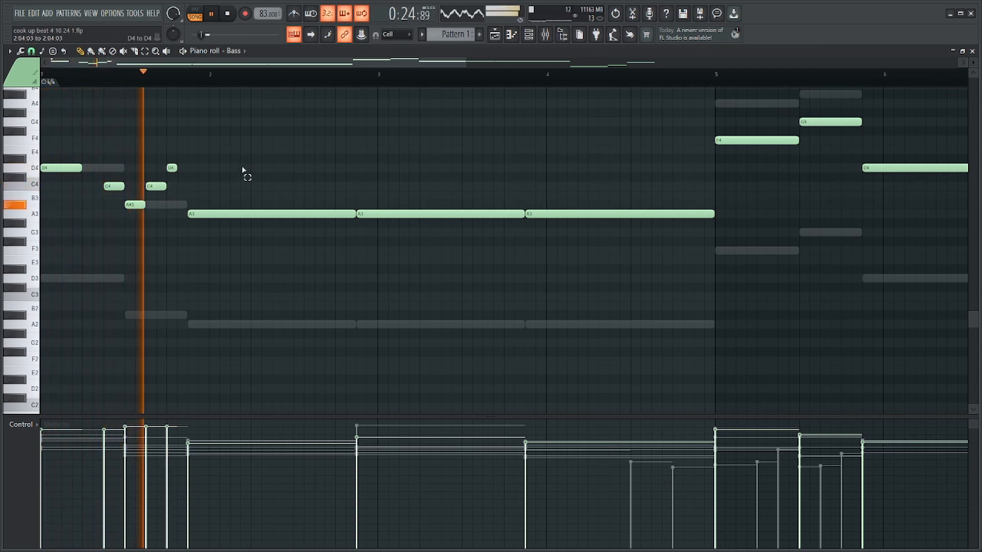
Shorten the first long A3 bass note and fill the gap at the end of bar 2 with a G3.
scroll(243, 171, down, 4)
scroll(188, 196, up, 3)
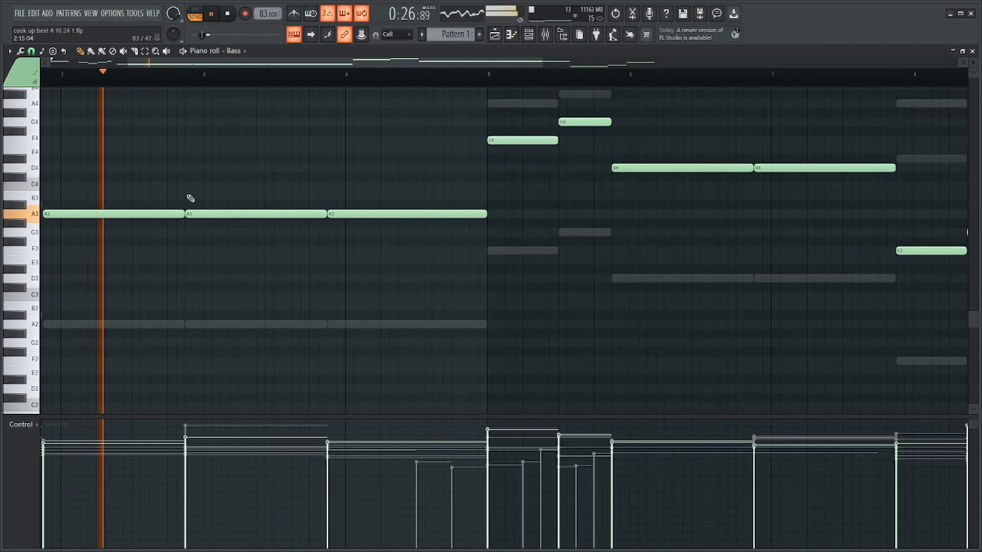
scroll(189, 199, up, 1)
drag(183, 214, 164, 215)
key(space)
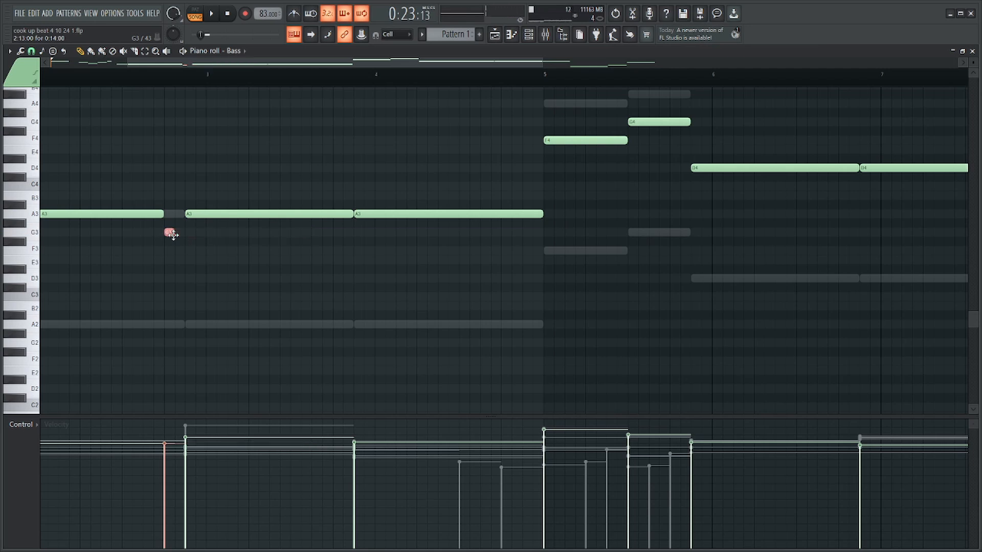
scroll(146, 197, down, 3)
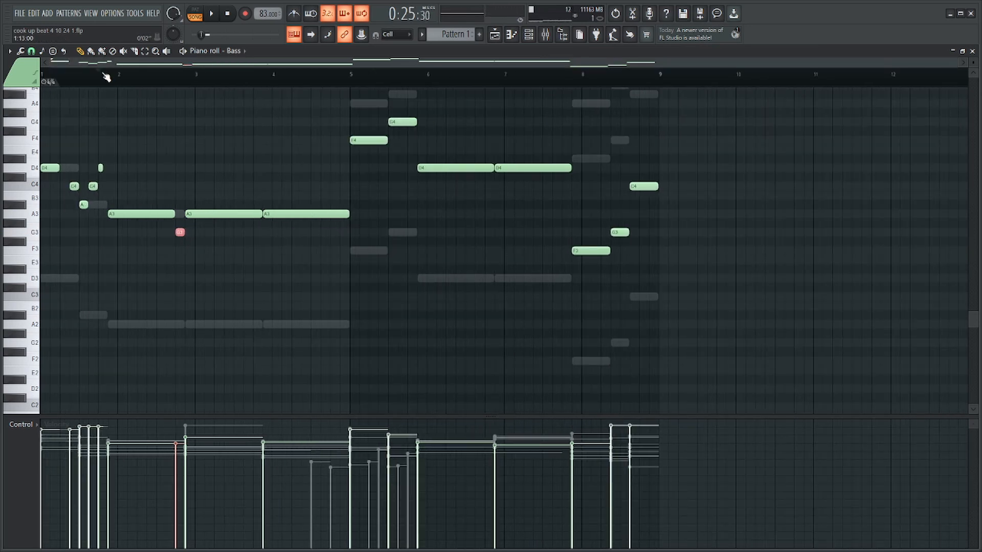
key(space)
scroll(164, 220, up, 3)
mouse_move(200, 232)
mouse_down()
mouse_move(184, 233)
mouse_move(197, 232)
mouse_move(171, 213)
mouse_move(205, 233)
mouse_up()
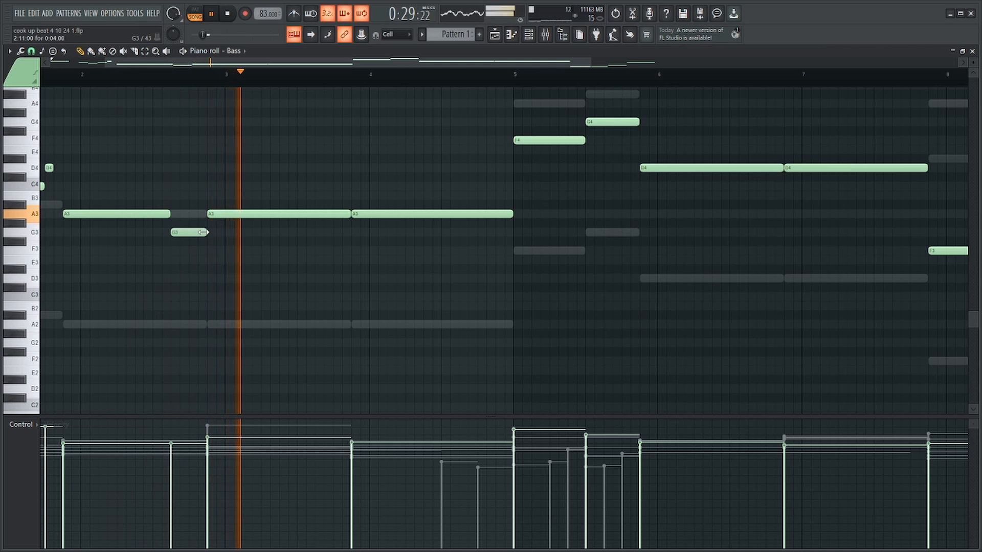
Shorten the second A3 bass note, add a rising F3, G3, A3, C4, D4 run in bar 3 and play it.
scroll(298, 231, up, 3)
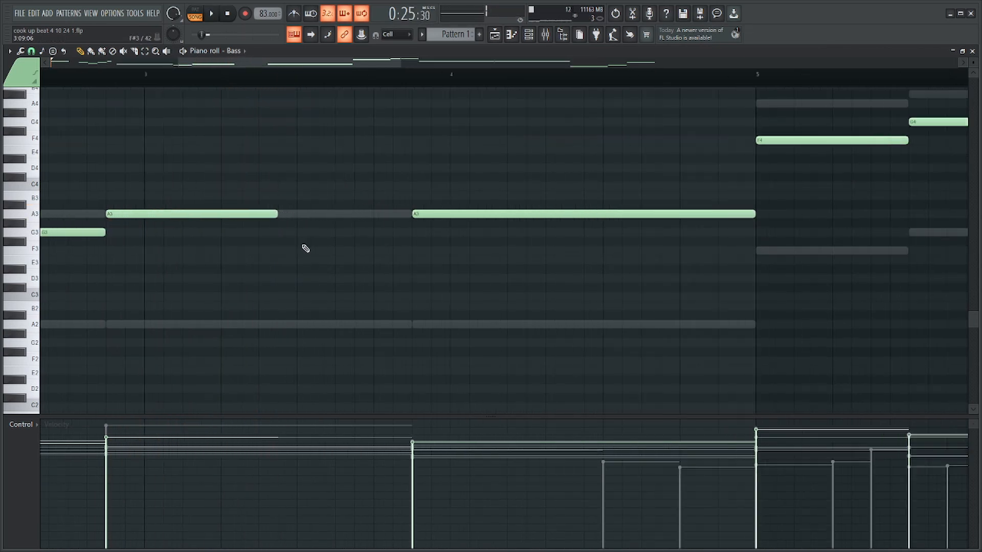
click(300, 251)
drag(292, 249, 292, 283)
click(370, 171)
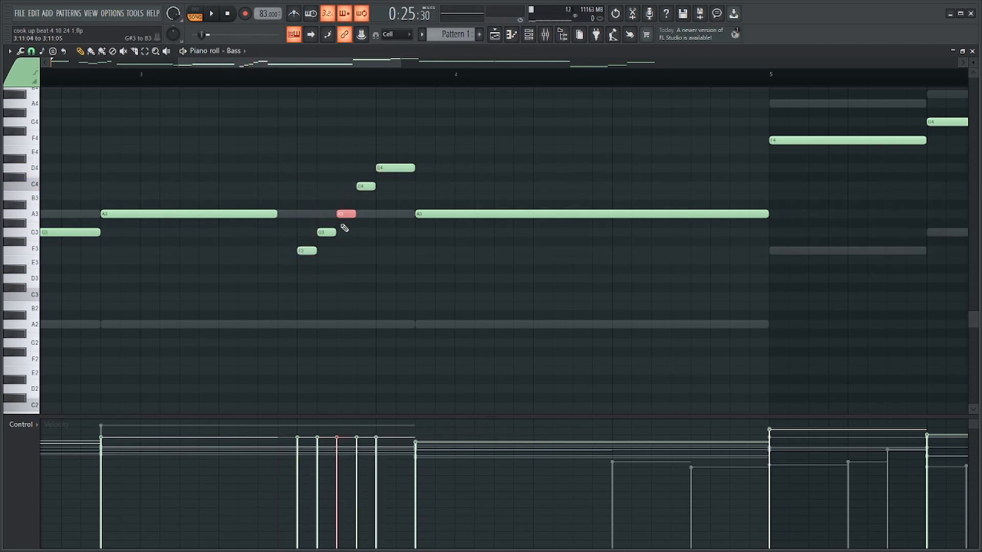
click(281, 260)
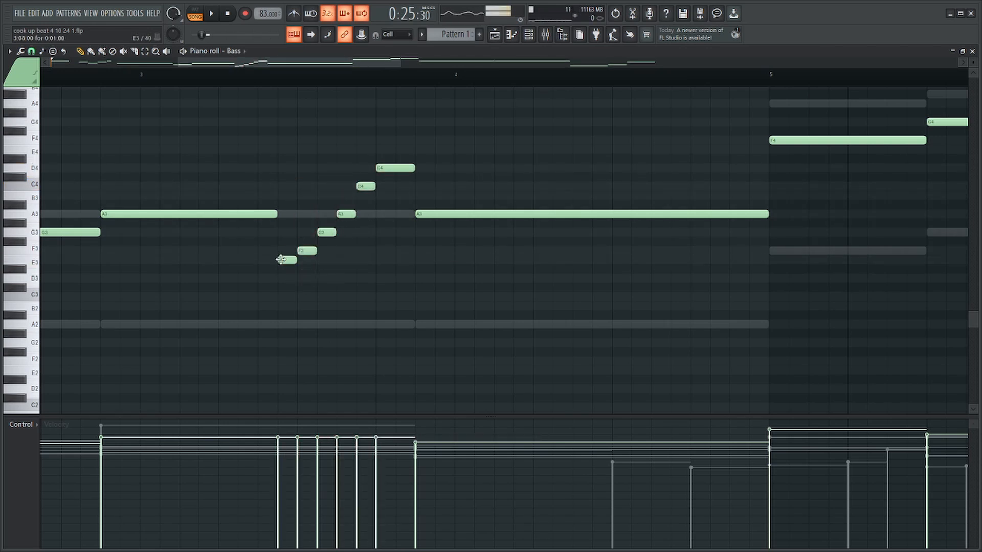
click(99, 80)
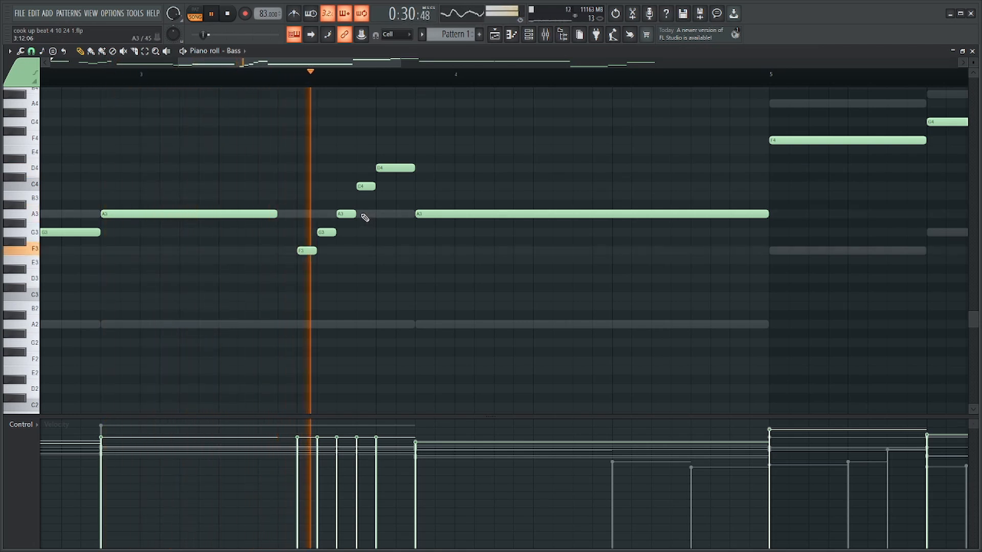
Shorten the bass's A3 in bar 4, add C4 and D4 leading into bar 5, and play the line from the start.
scroll(542, 206, down, 4)
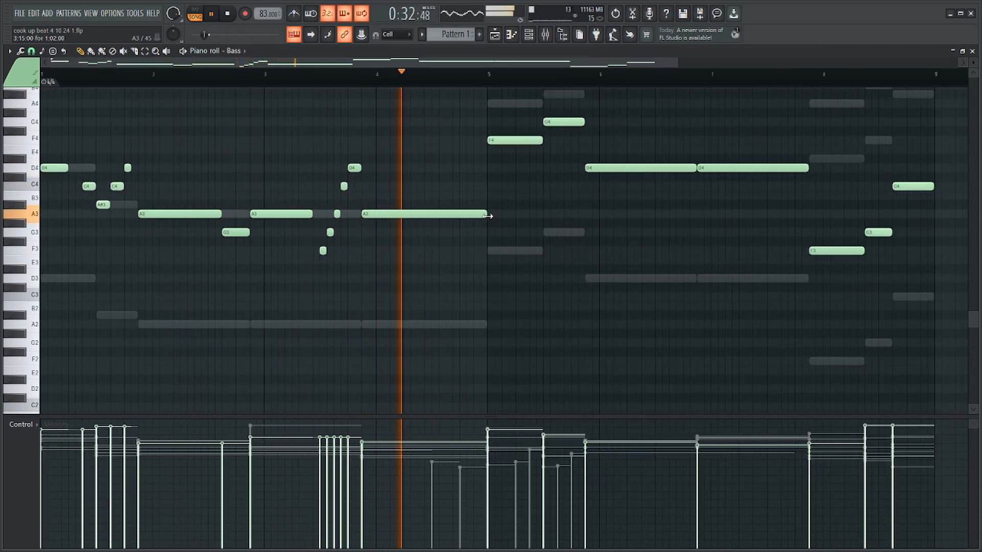
scroll(487, 216, up, 3)
key(space)
drag(488, 216, 377, 224)
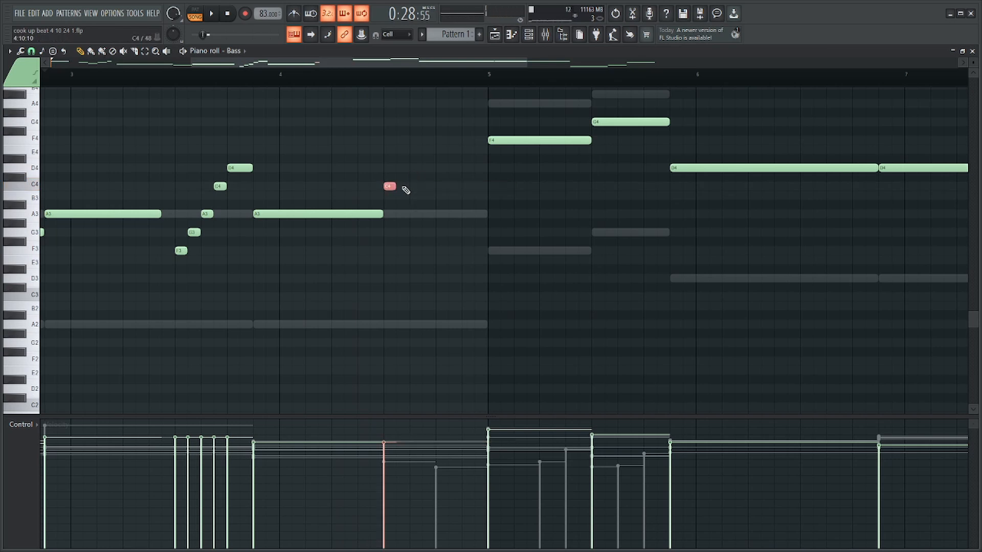
click(439, 169)
scroll(460, 184, down, 4)
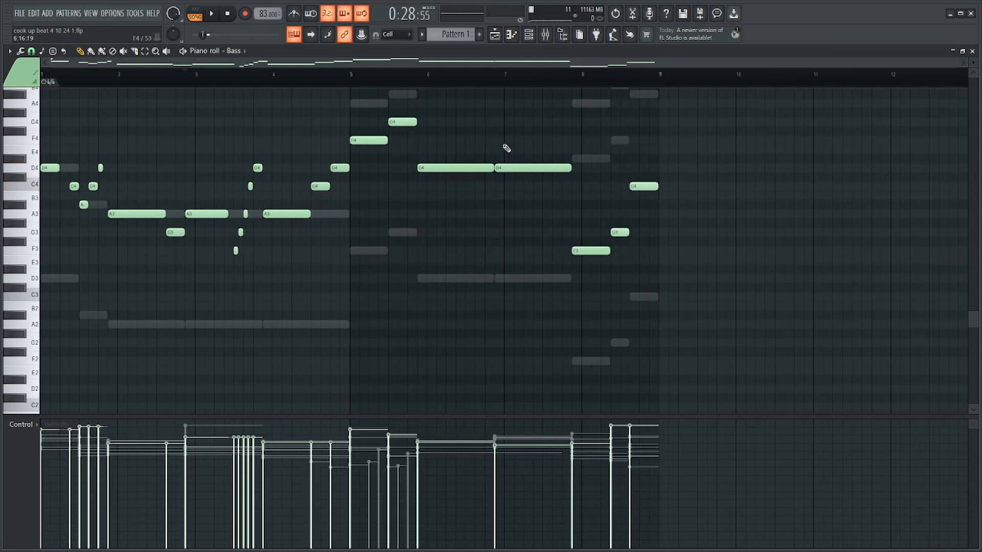
scroll(494, 155, up, 3)
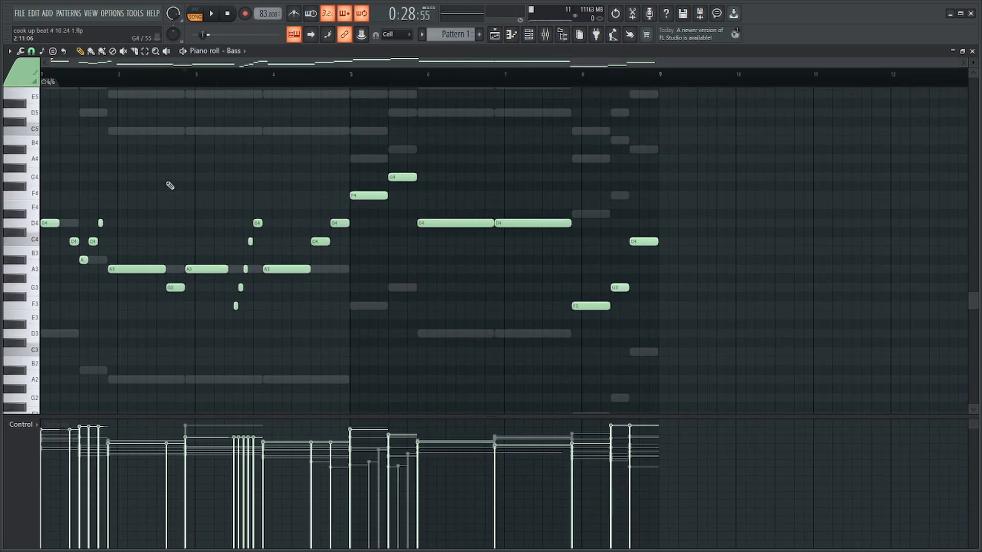
drag(149, 182, 57, 312)
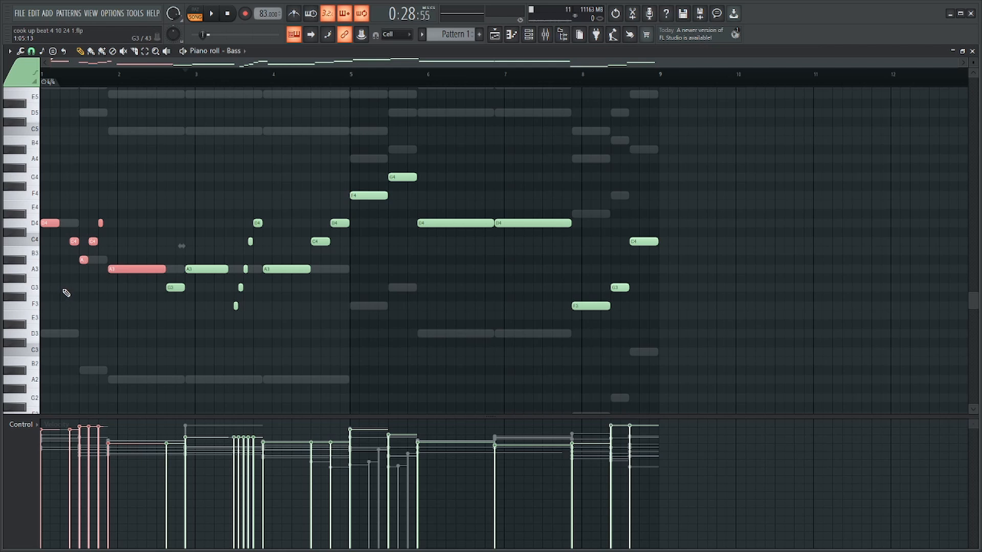
key(space)
Shorten the bass's F4 at the start of bar 5, follow it with short D4 and F4 notes, and play from bar 5.
scroll(368, 196, up, 3)
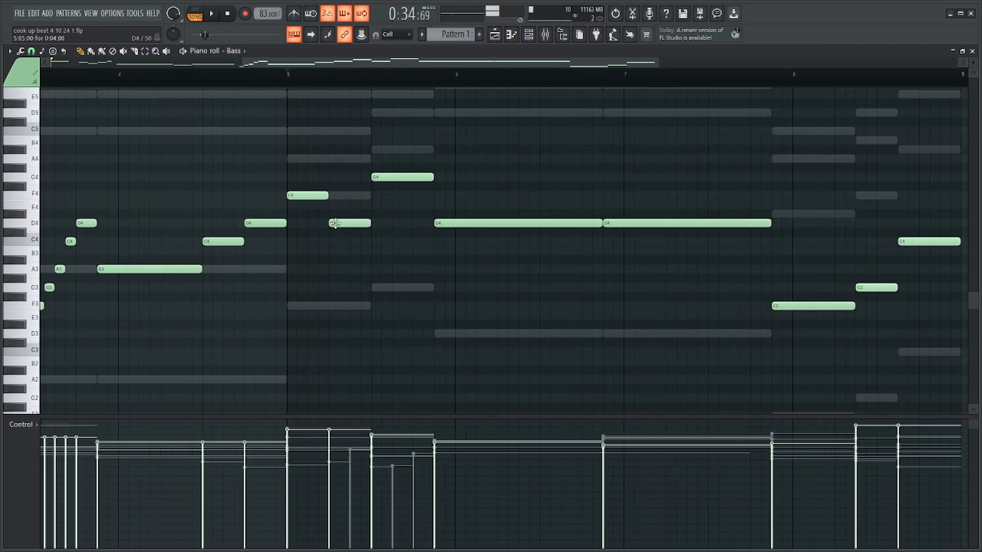
scroll(362, 223, up, 2)
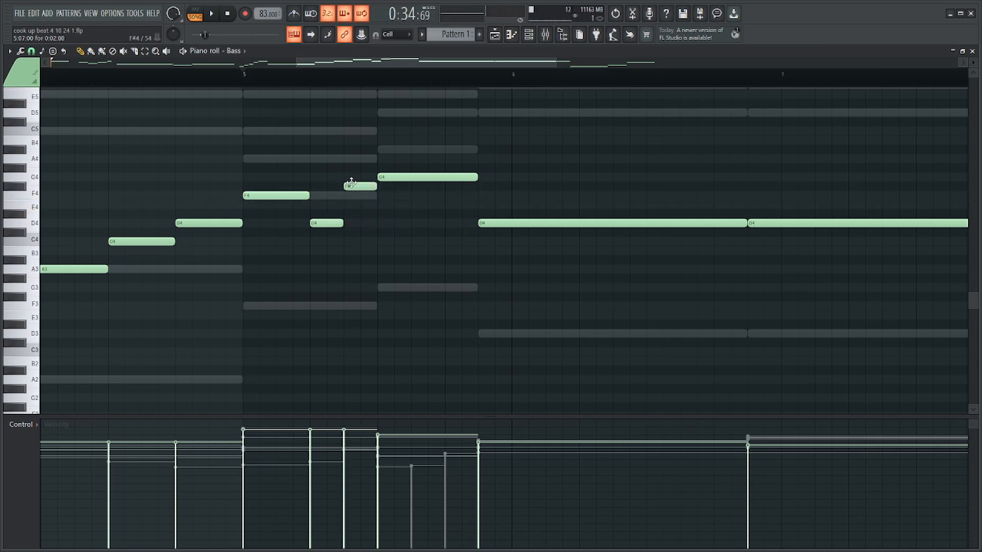
scroll(353, 195, down, 4)
scroll(416, 151, up, 2)
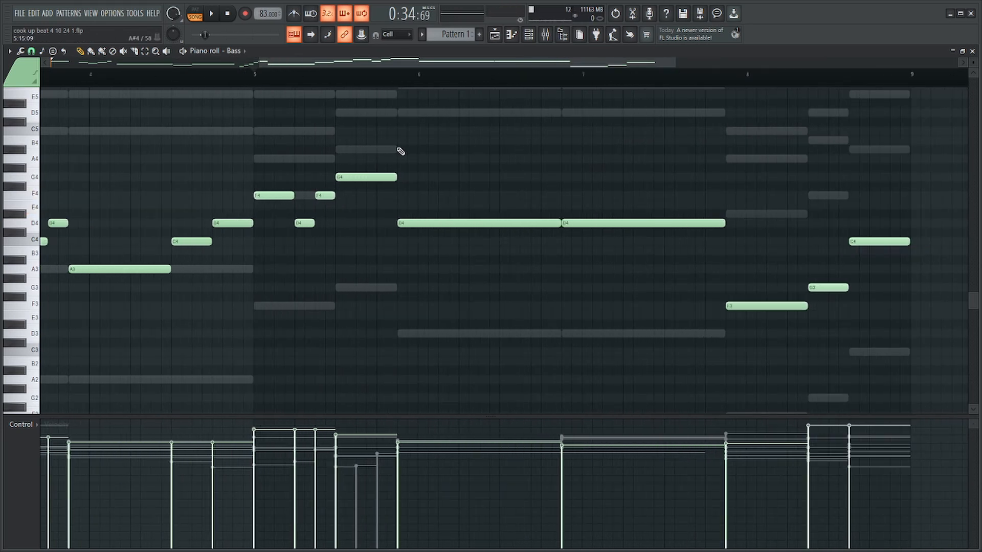
click(256, 80)
Shorten the bass's G4 in bar 5, add short F4 and G4 notes after it, and play the passage.
scroll(434, 166, up, 4)
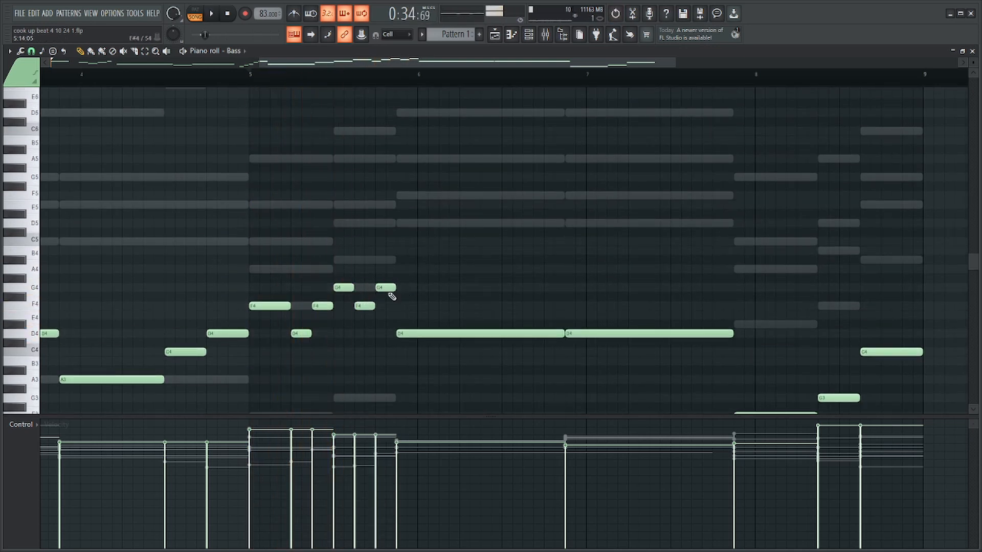
click(332, 77)
scroll(456, 275, down, 3)
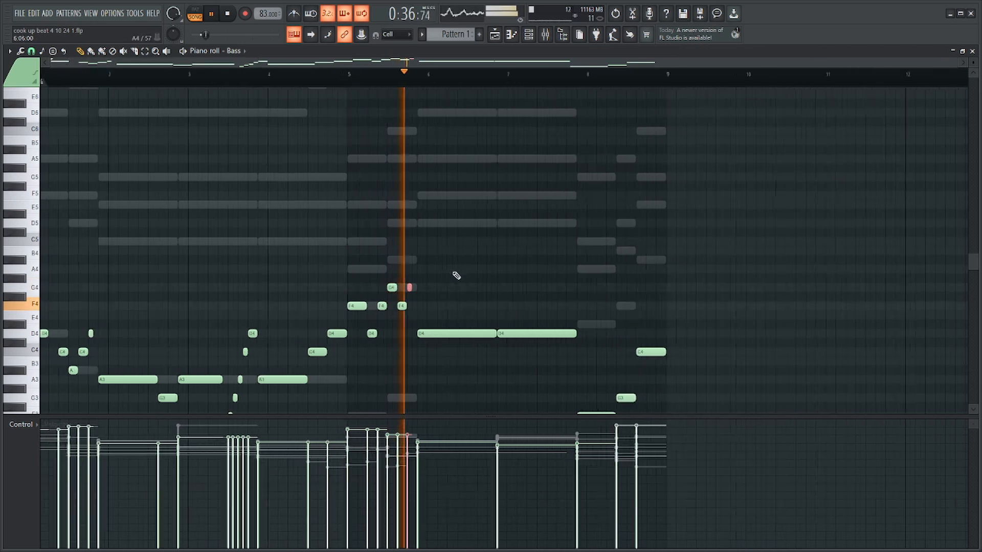
Shorten the bass's long D4 in bar 6, add a short C4 just before the next D4, and play the result.
scroll(599, 314, up, 3)
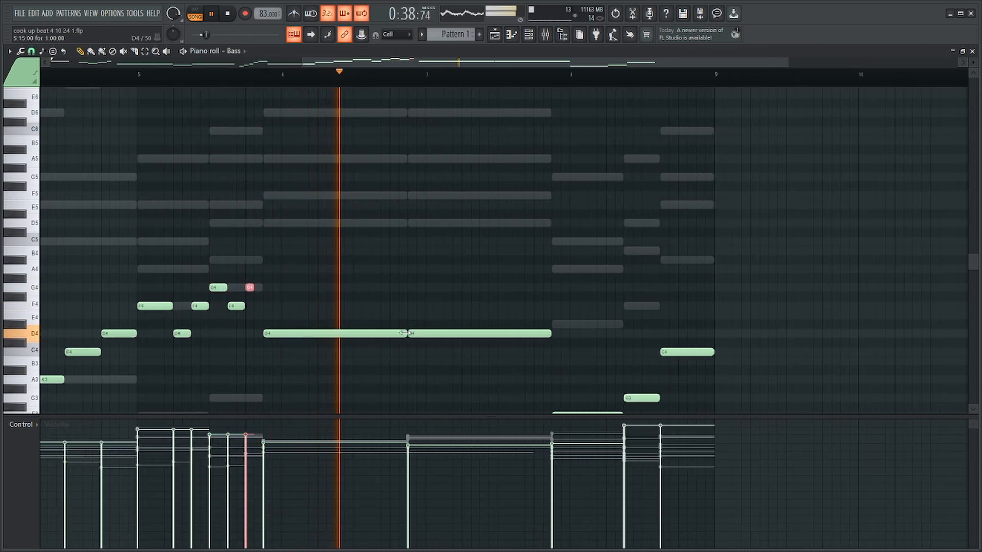
key(space)
mouse_move(410, 334)
mouse_down()
mouse_move(369, 345)
mouse_move(417, 354)
mouse_move(409, 353)
mouse_up()
key(space)
Shorten the bass's D4 in bar 7, add a D3 leading up to the F3 before bar 8, and play the result.
scroll(425, 351, down, 5)
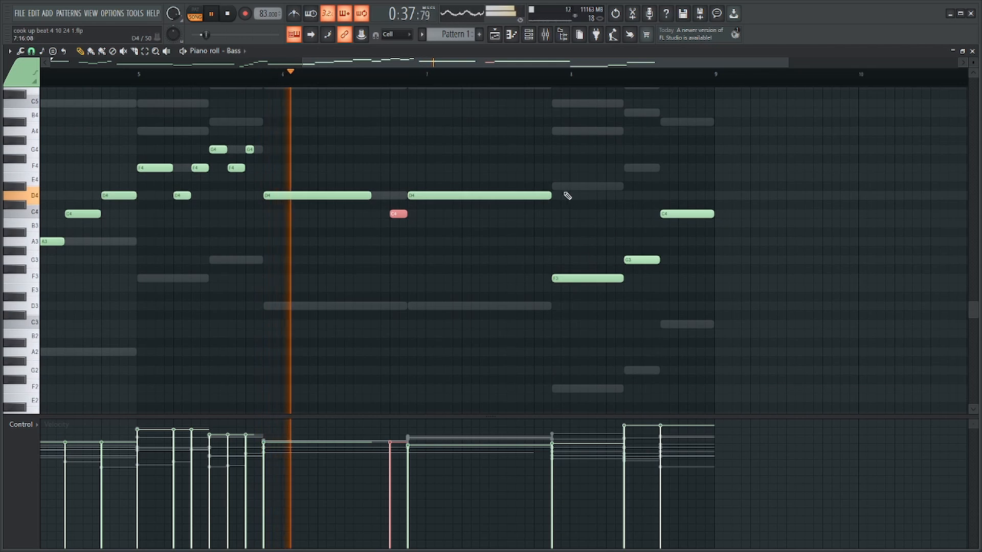
drag(551, 196, 497, 196)
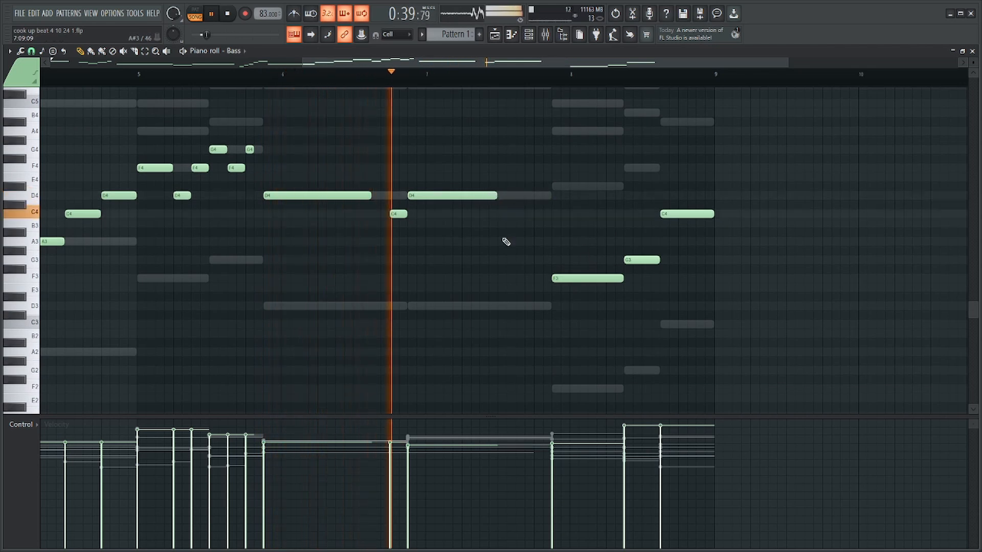
click(517, 305)
key(space)
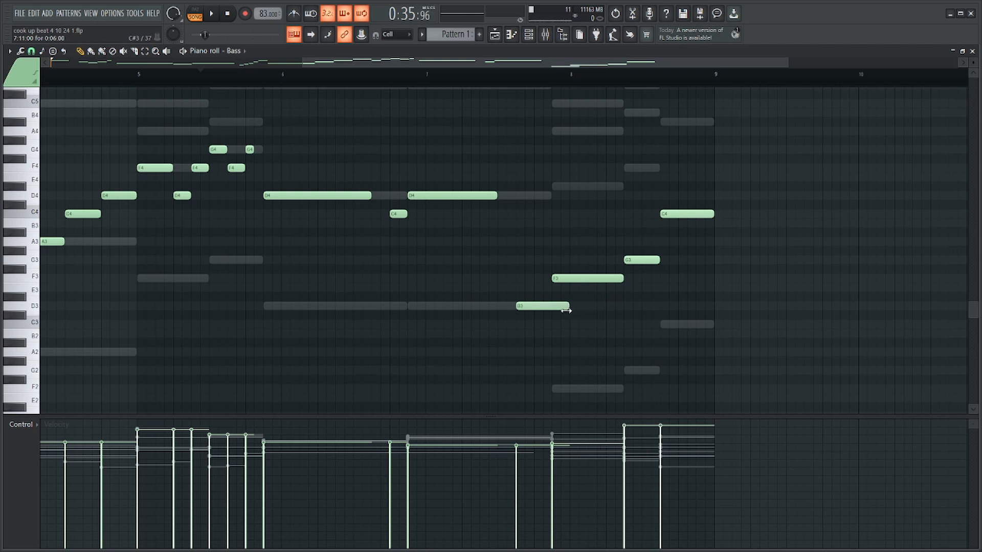
scroll(529, 237, up, 3)
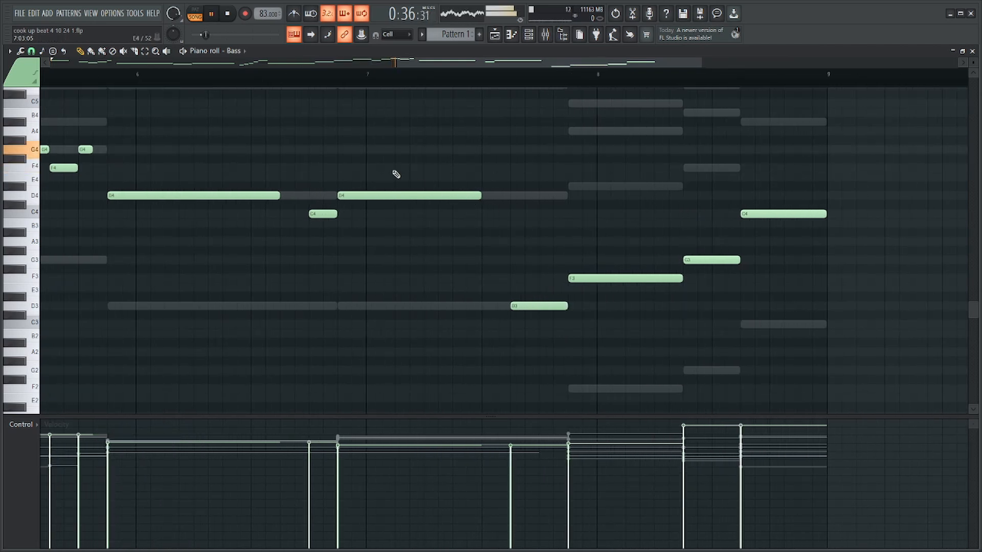
key(space)
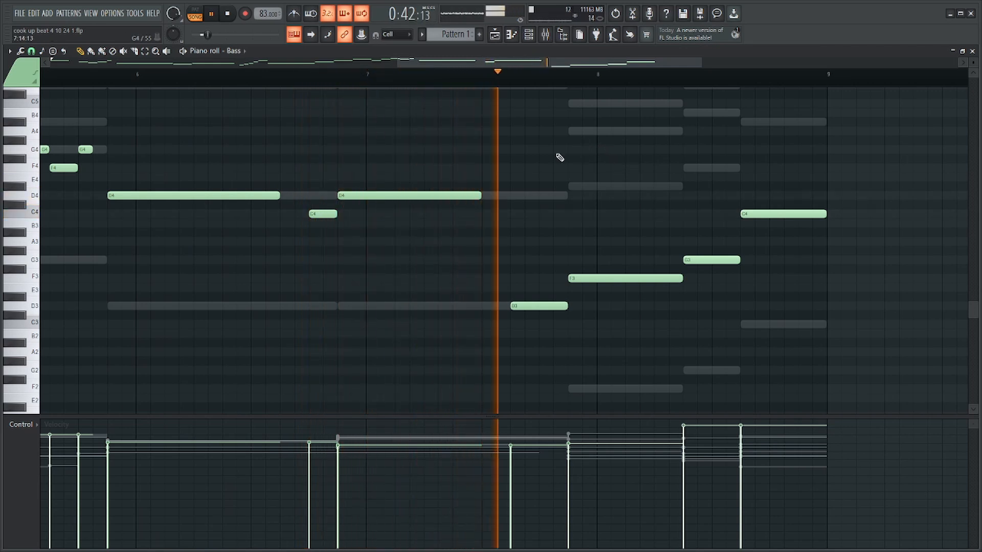
Extend the bass's C4 in bar 6 back to the preceding D4, shorten the G3 in bar 8 with an A3 after it, and play the line.
mouse_move(322, 212)
mouse_down()
mouse_move(300, 211)
mouse_move(337, 214)
mouse_up()
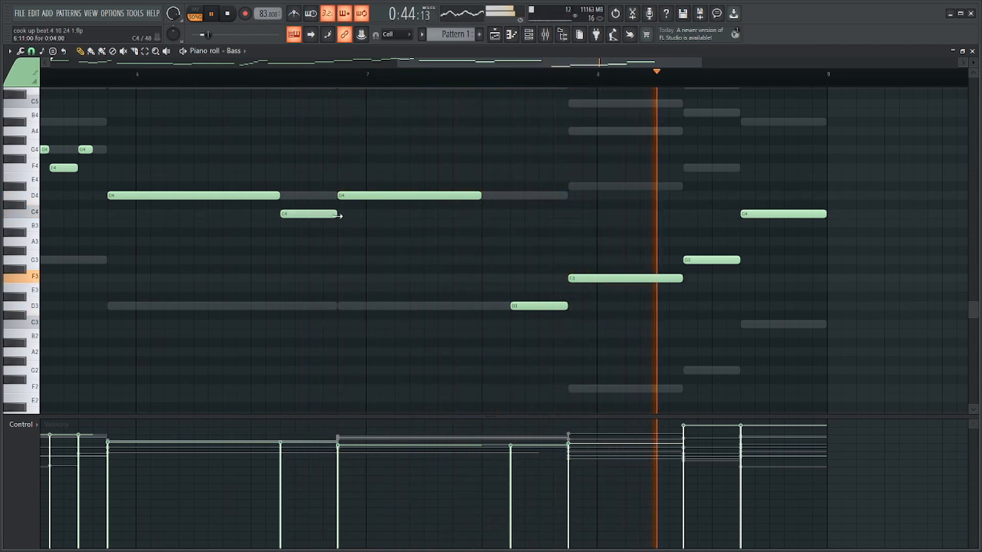
key(space)
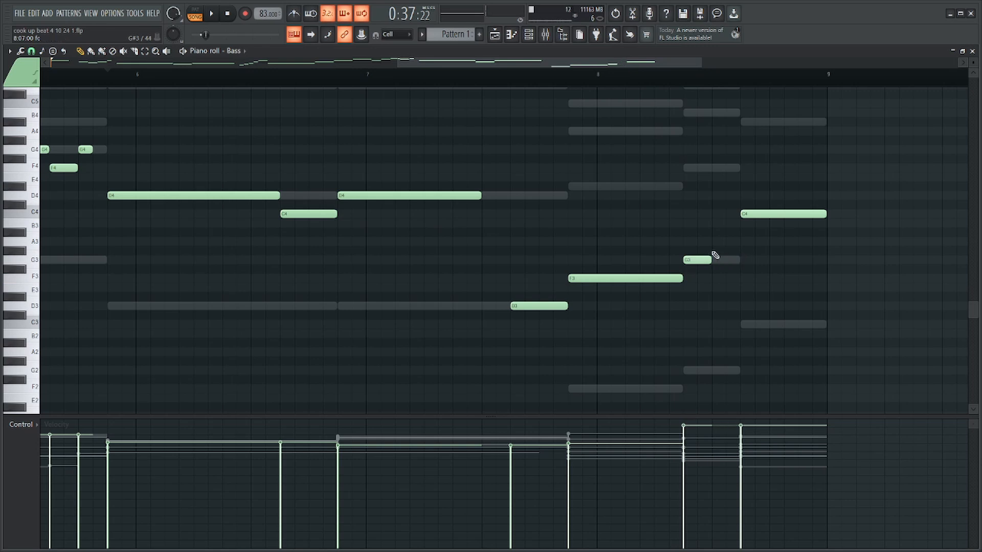
key(space)
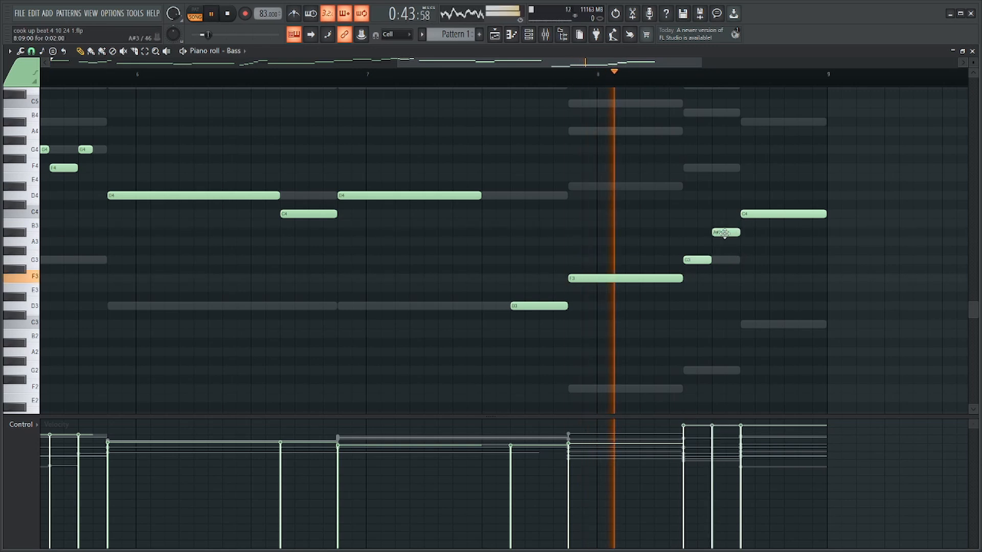
drag(725, 232, 729, 242)
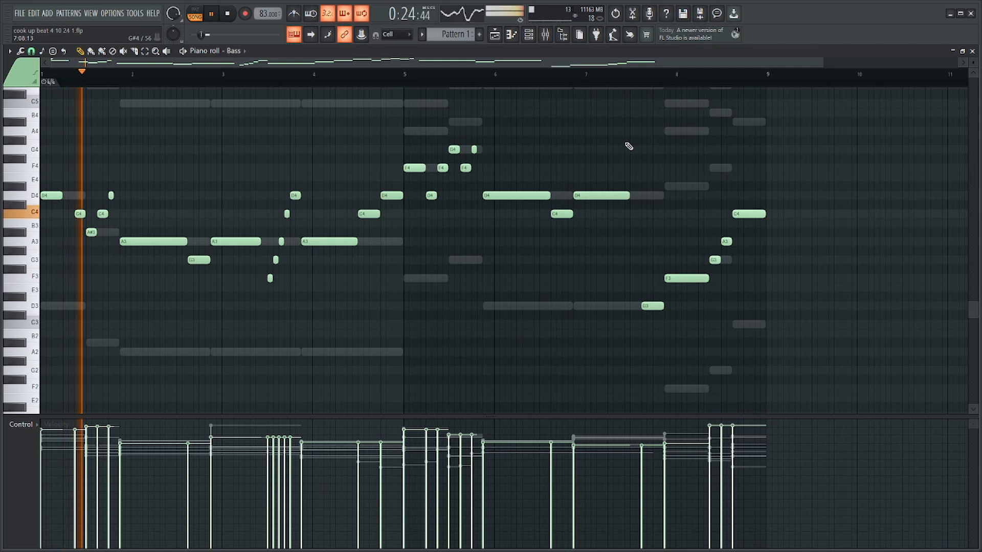
scroll(317, 171, up, 4)
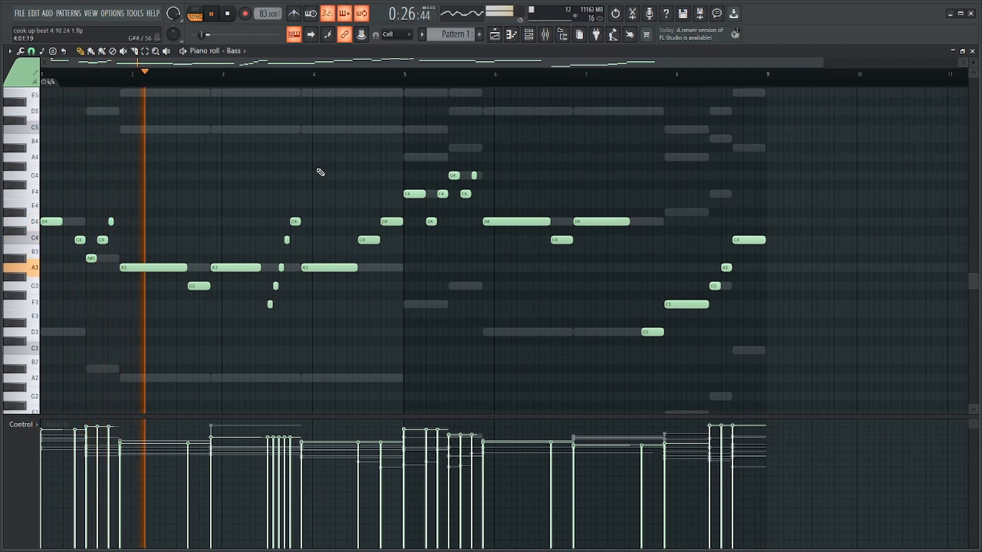
scroll(313, 169, down, 4)
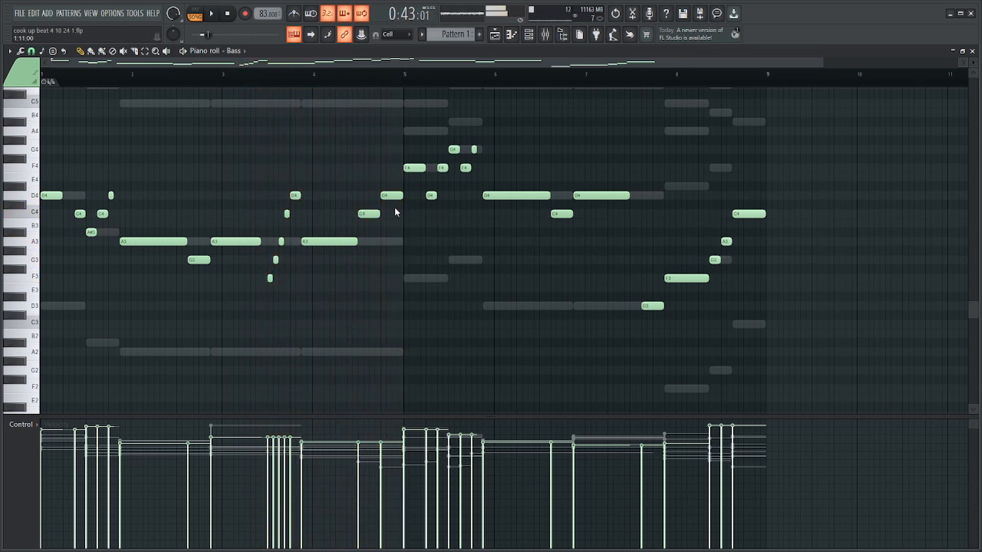
Paste the chord progression into the Organ channel and open its notes in the piano roll.
key(F6)
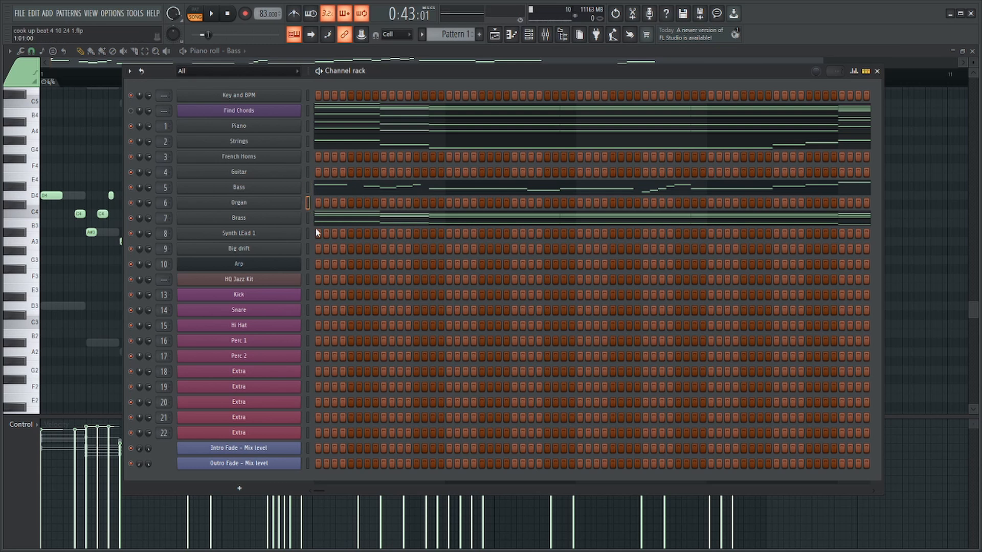
key(ctrl+v)
click(325, 204)
scroll(287, 215, up, 6)
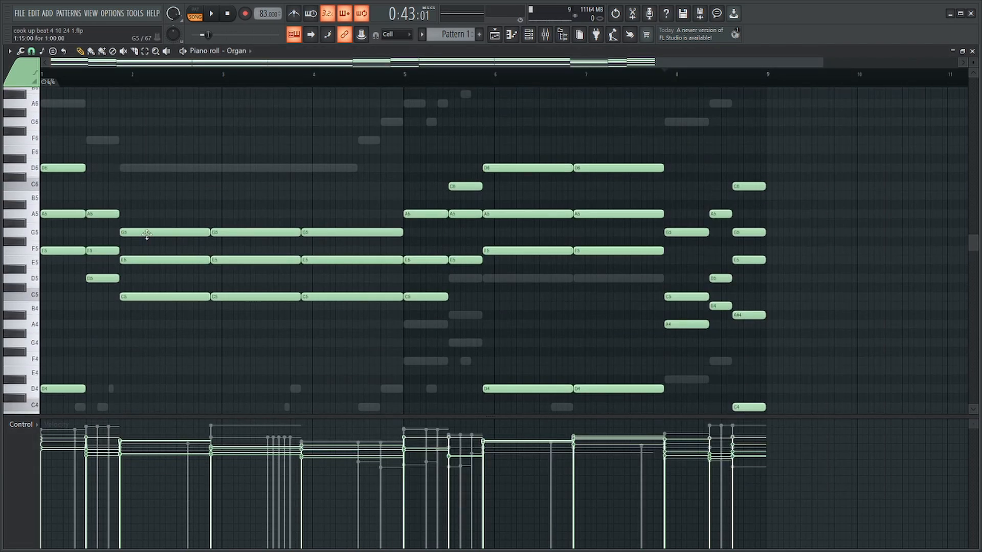
Delete the Organ's second chord, in the second half of bar 1, and play the passage.
scroll(153, 228, up, 5)
drag(296, 132, 325, 487)
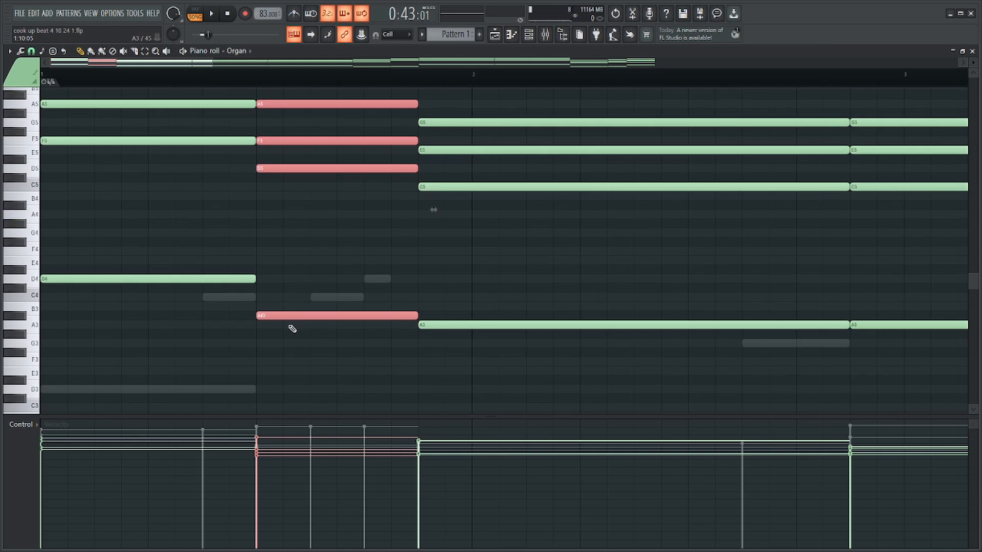
scroll(289, 326, down, 3)
key(Delete)
key(space)
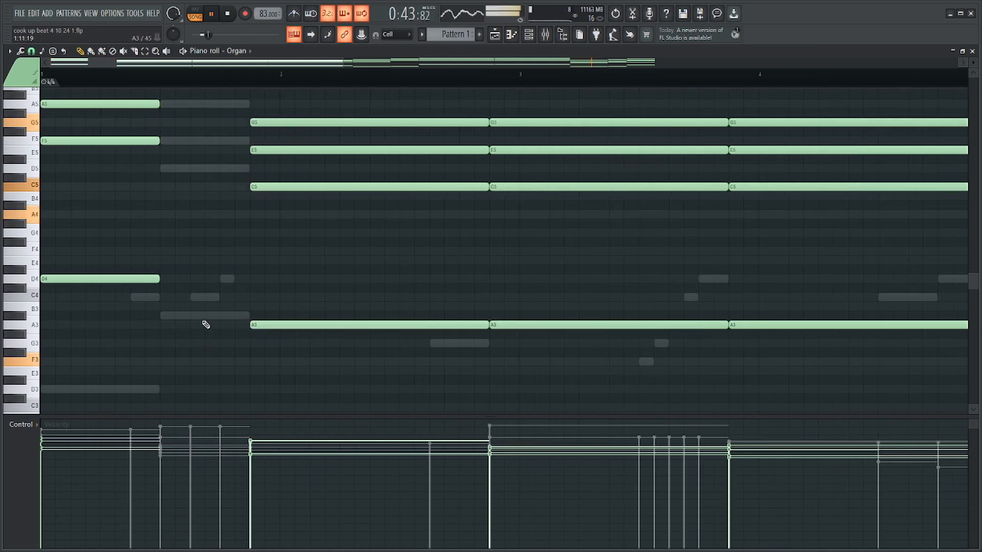
scroll(205, 322, up, 2)
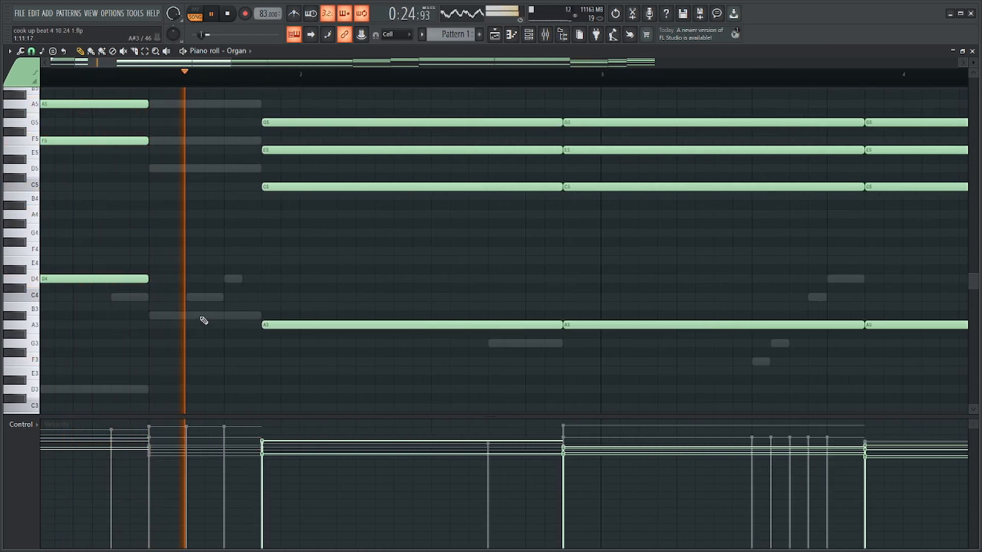
key(space)
Undo the deletion of the Organ's second chord in bar 1, and delete that chord again.
scroll(225, 286, up, 2)
click(270, 205)
key(ctrl+z)
scroll(270, 208, down, 4)
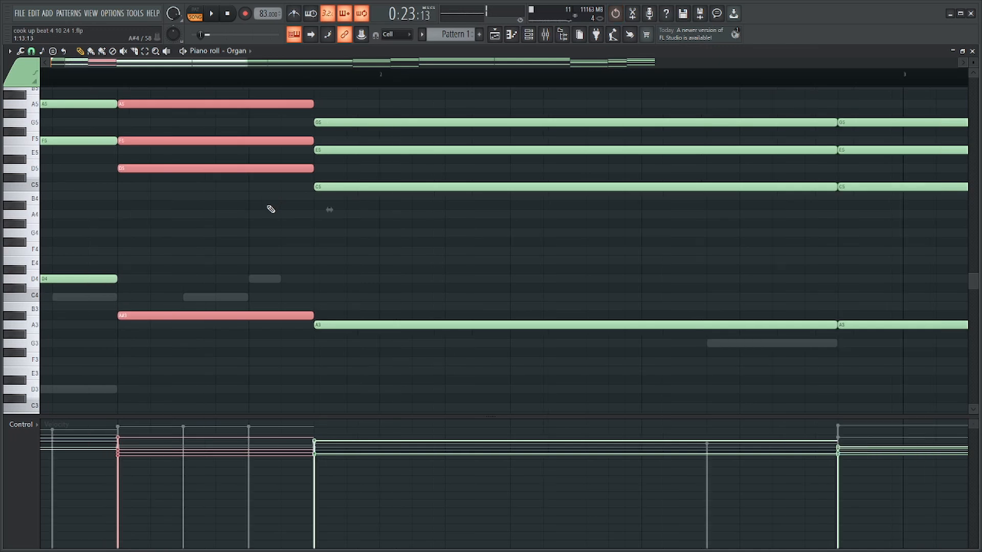
scroll(247, 175, up, 5)
scroll(249, 368, down, 4)
key(Delete)
Draw a rising run of one-step notes D4, E4, F4, G4, A4 and B4 in the Organ, leading into the chord before bar 2.
scroll(247, 250, up, 3)
scroll(246, 250, up, 1)
click(280, 246)
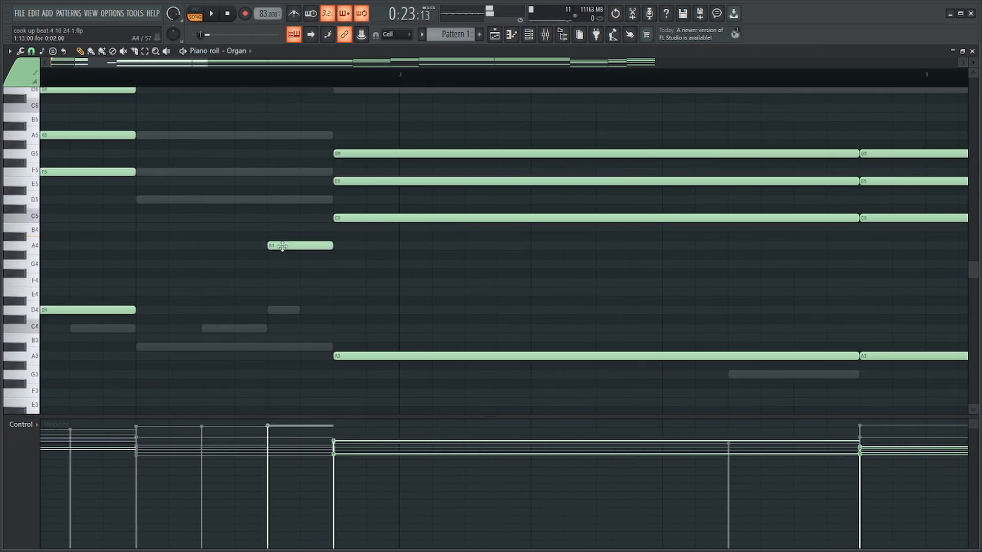
click(298, 227)
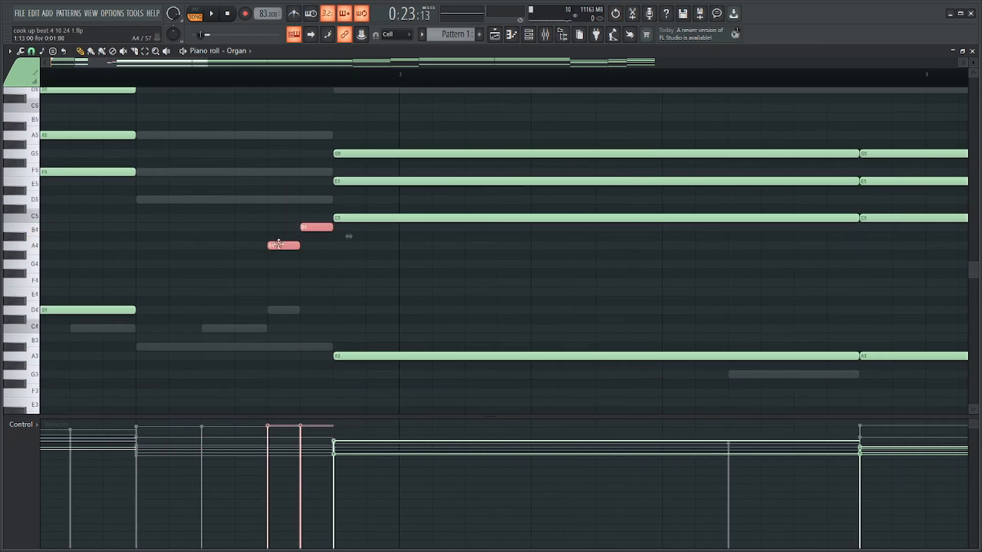
click(251, 264)
click(218, 282)
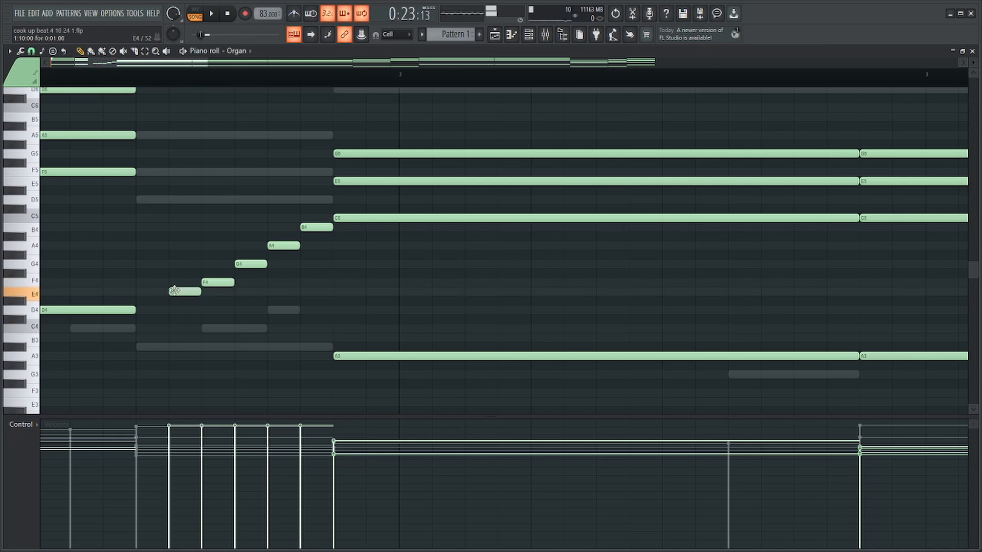
click(145, 309)
Add a C4 at the start of the Organ's rising run, select the whole run and quantize it with the 16_groovy 70s template.
drag(124, 331, 335, 217)
key(alt+q)
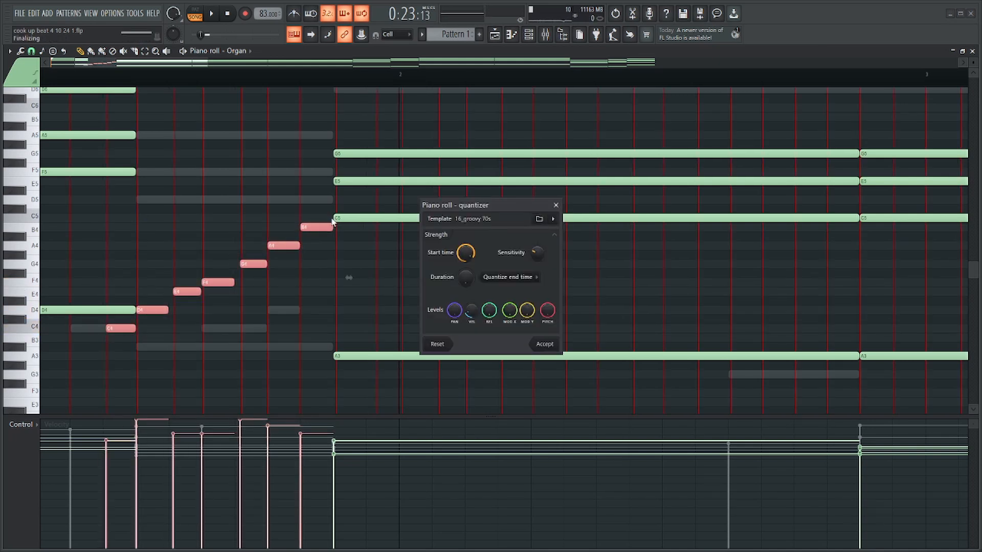
key(Return)
Lengthen the run's notes so they overlap, compress the run into a quick sweep just before the next chord, and play it.
drag(297, 246, 342, 246)
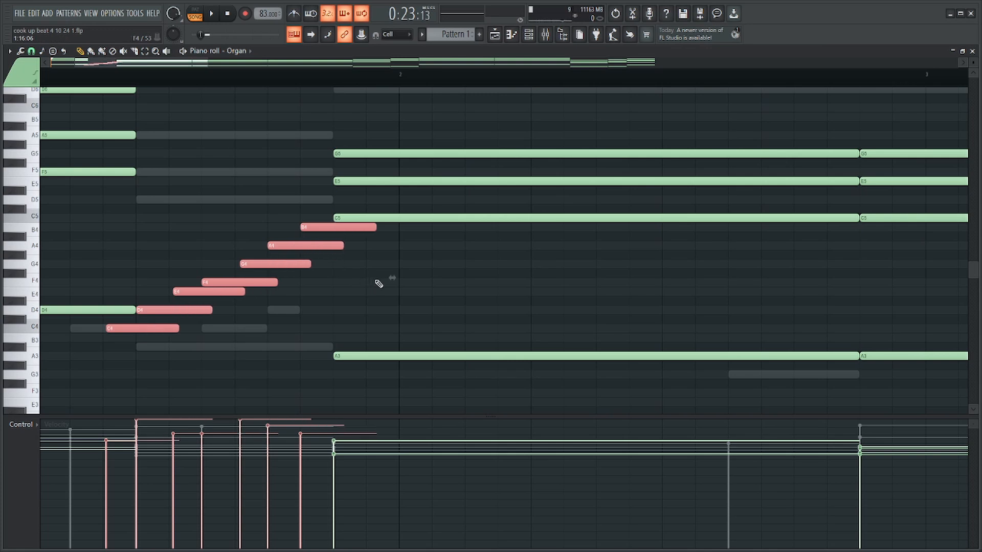
drag(388, 277, 245, 275)
drag(202, 249, 341, 244)
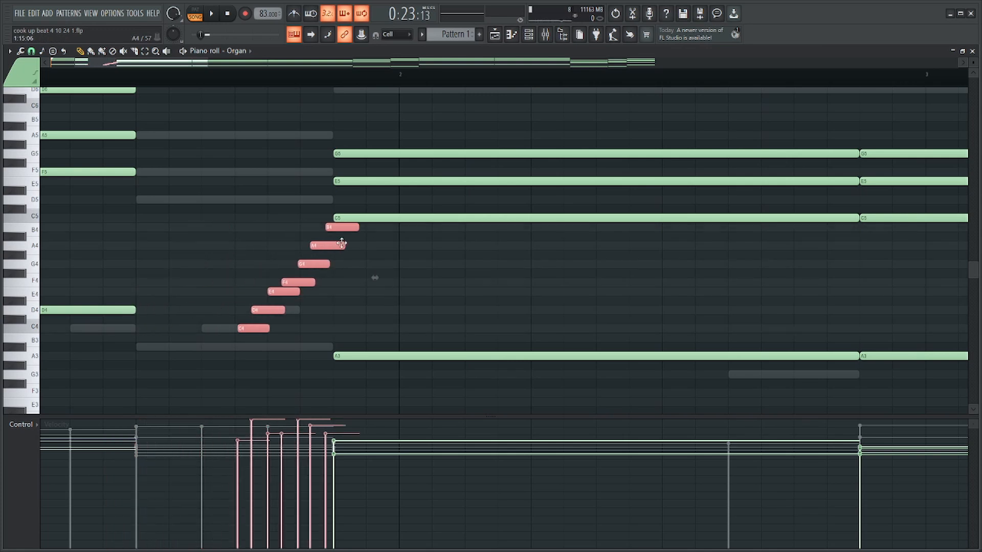
drag(371, 274, 317, 247)
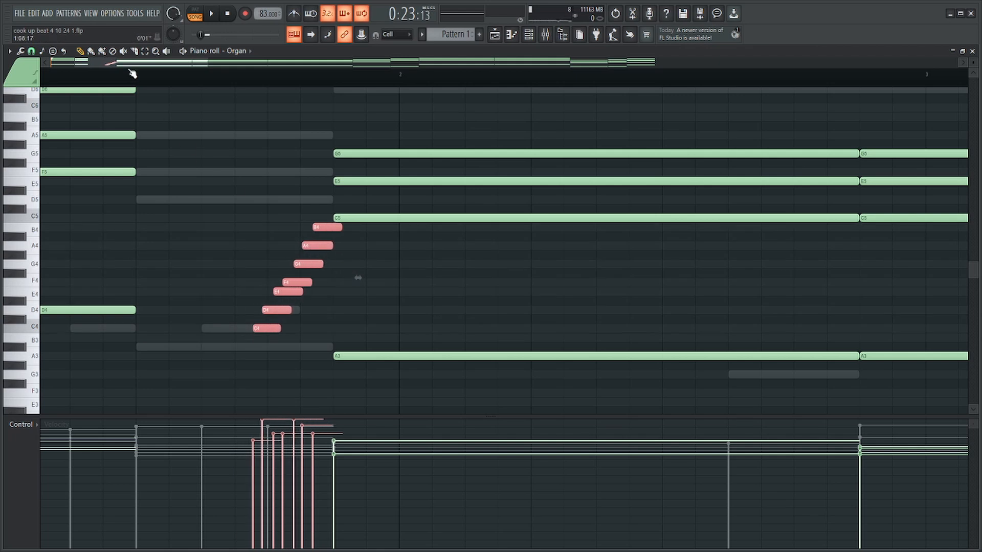
key(space)
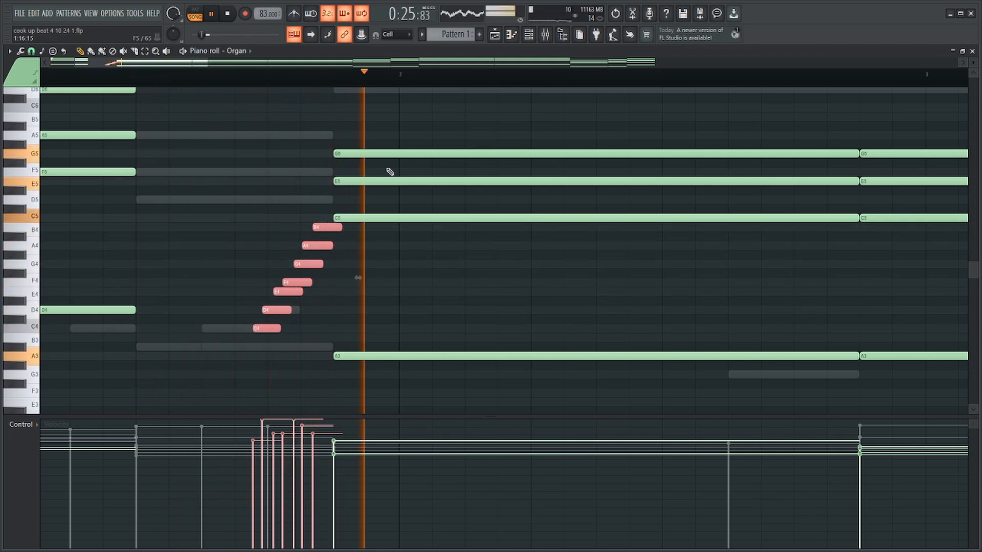
scroll(381, 178, down, 3)
scroll(380, 178, down, 3)
scroll(198, 235, up, 4)
key(space)
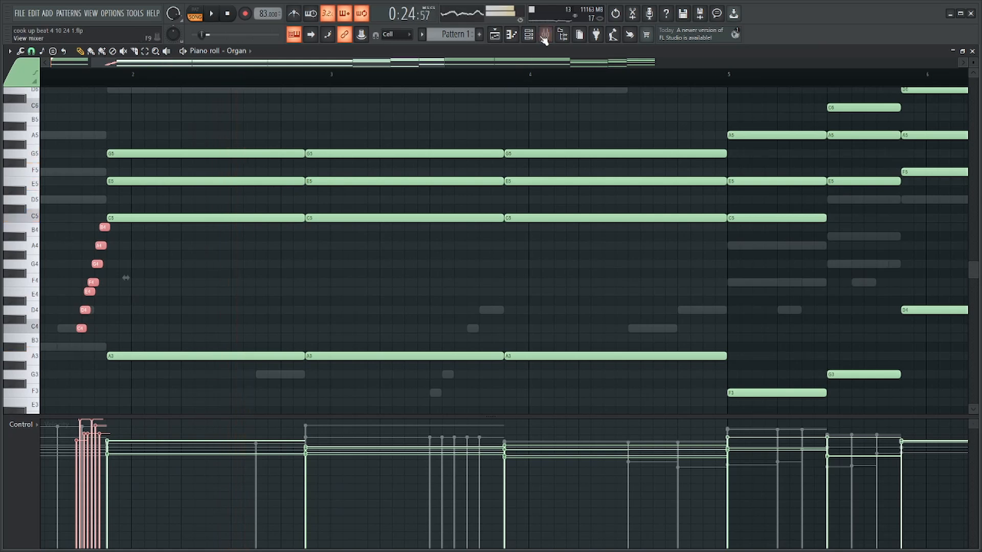
Mute mixer track Insert 2 and raise Insert 6's volume to about 83% during playback.
click(545, 34)
key(space)
click(244, 246)
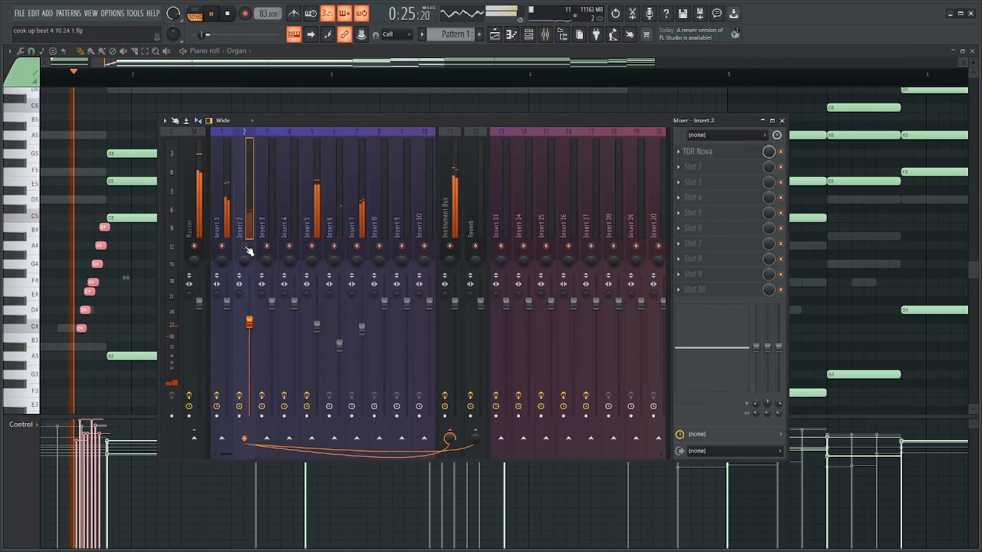
drag(341, 248, 341, 266)
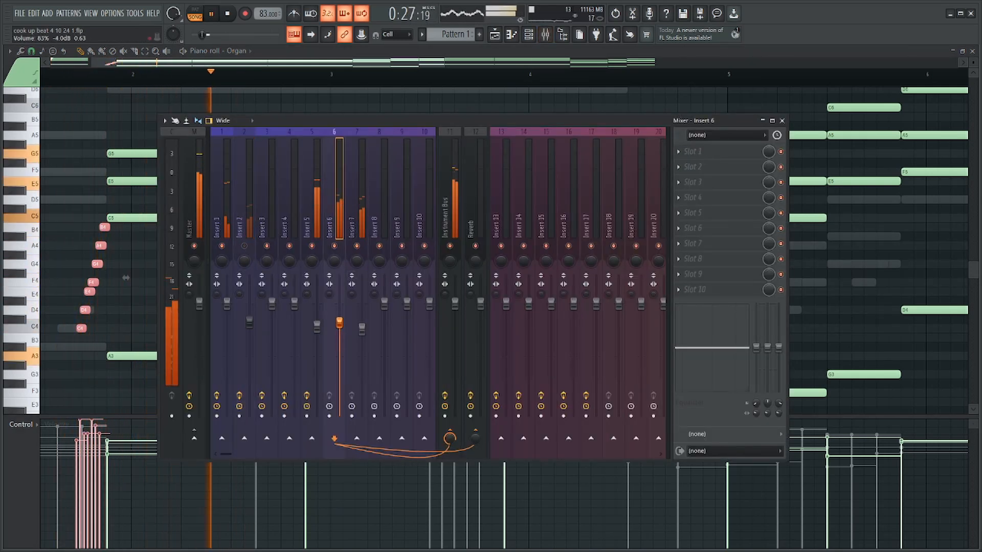
key(space)
Pan mixer tracks Insert 6 and Insert 7 to opposite sides, set Insert 7's volume to 81%, and play the mix.
scroll(335, 262, down, 2)
scroll(357, 261, up, 2)
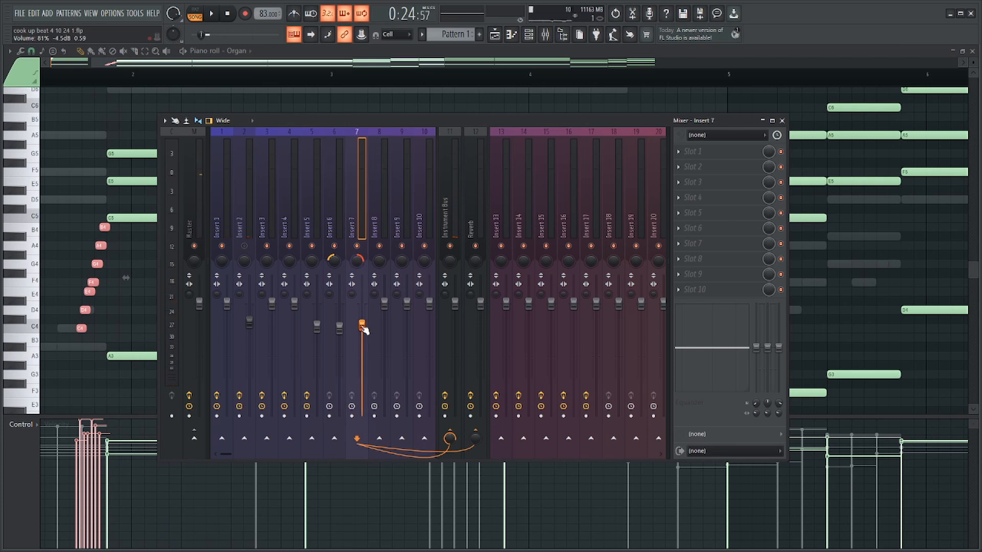
key(space)
key(F9)
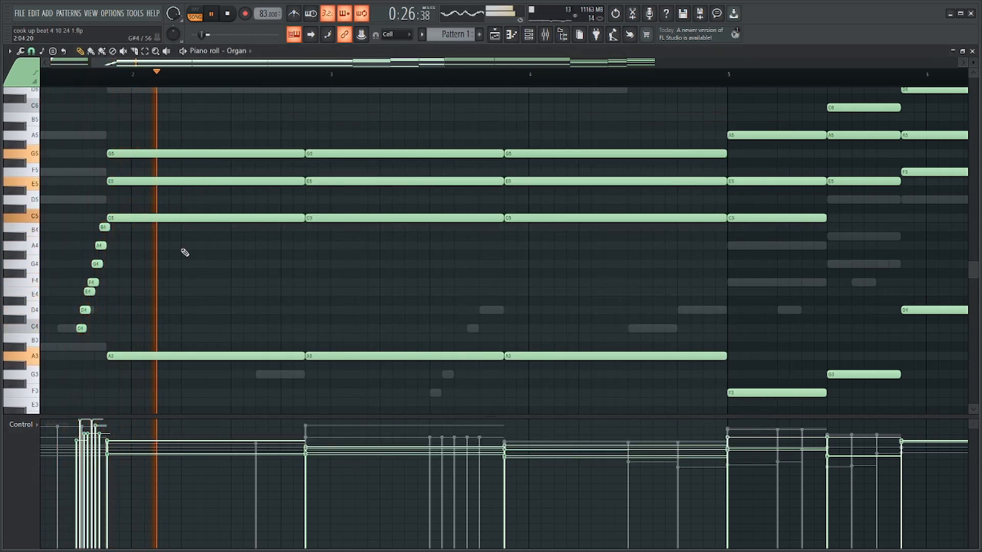
Shorten the Organ's chord spanning bar 2 to leave a gap before the next chord, and fill the gap with a G3.
drag(248, 131, 254, 391)
drag(300, 219, 253, 227)
key(space)
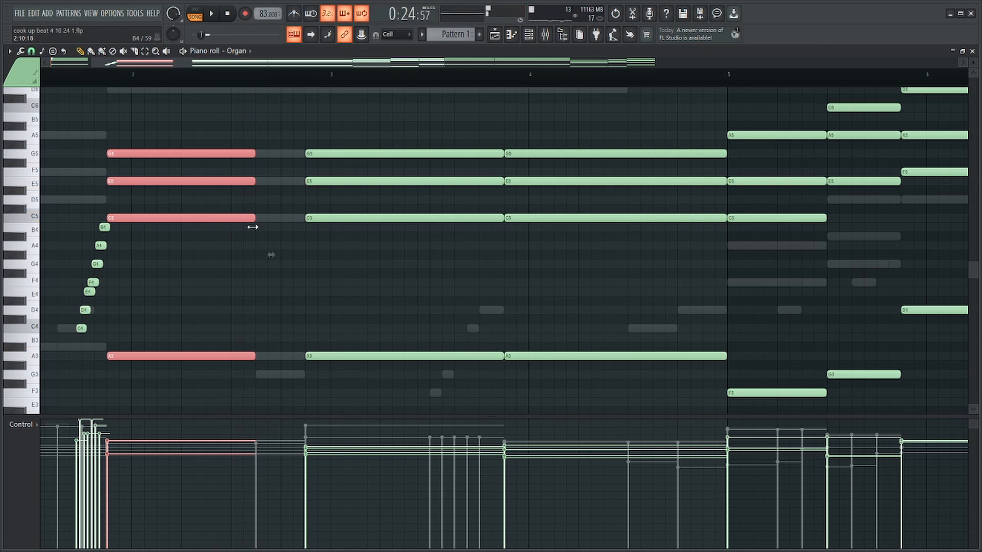
drag(249, 365, 260, 375)
drag(401, 375, 267, 375)
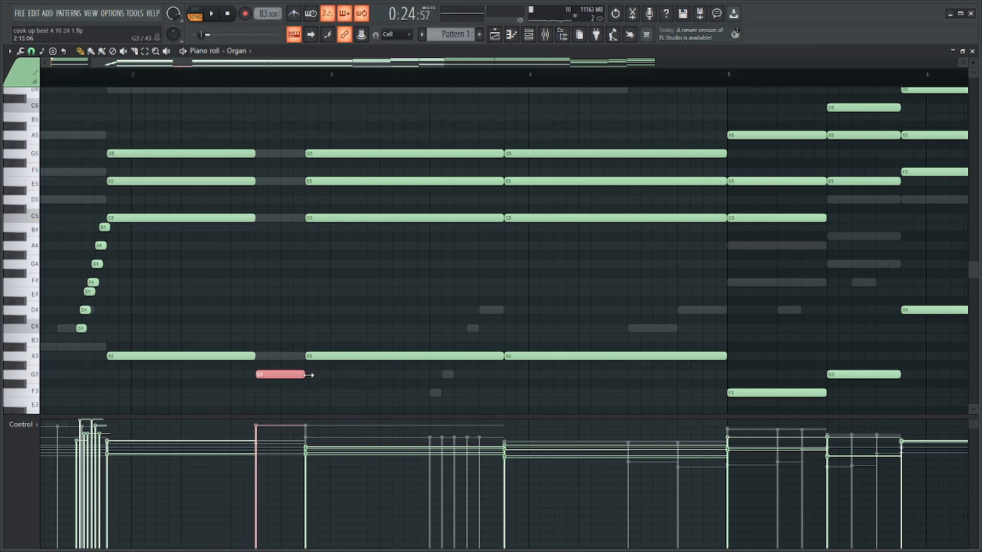
Stack A#4, D5 and F5 above the Organ's short G3 before bar 3, remove the trial G4 and A5, and play the chord.
click(259, 228)
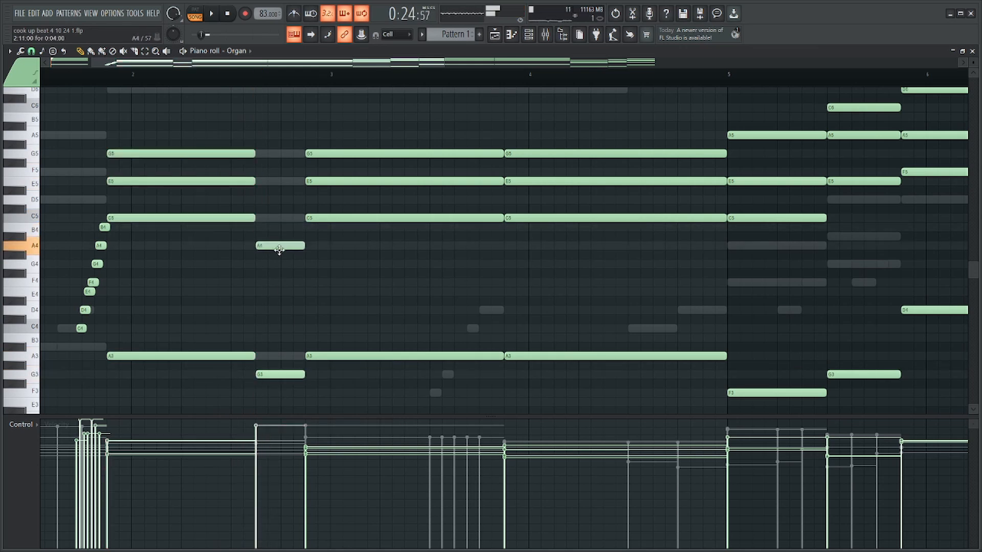
drag(279, 249, 277, 200)
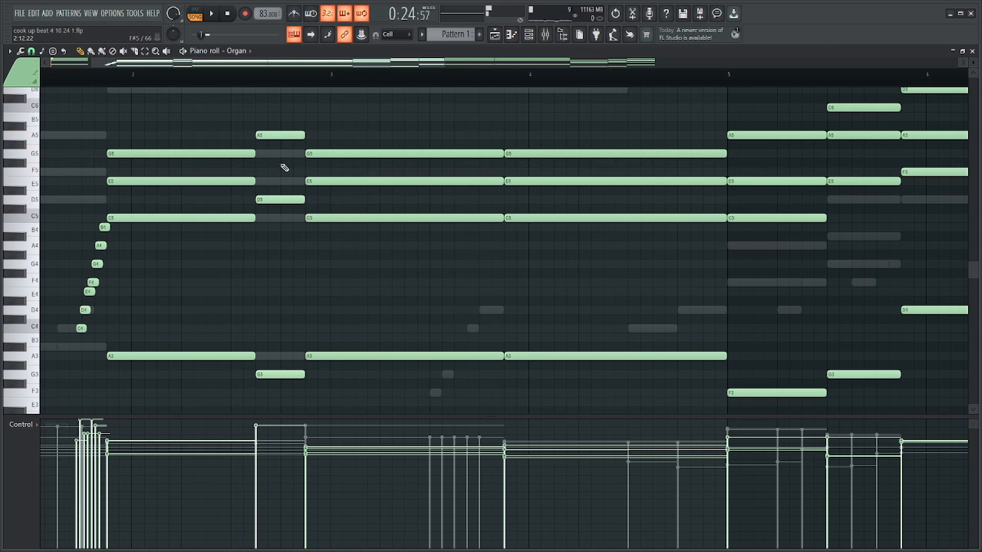
scroll(289, 174, up, 3)
click(261, 264)
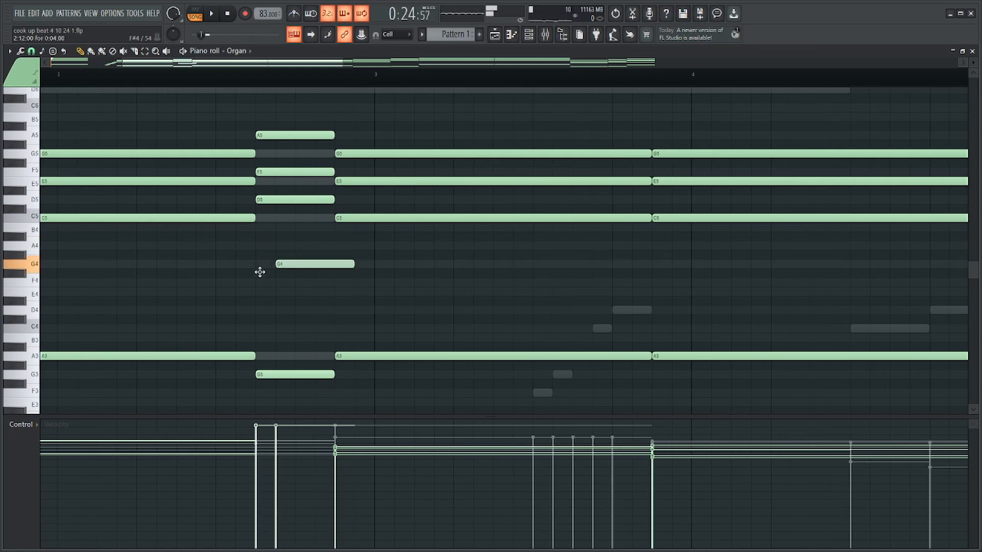
scroll(265, 259, up, 2)
drag(248, 227, 247, 244)
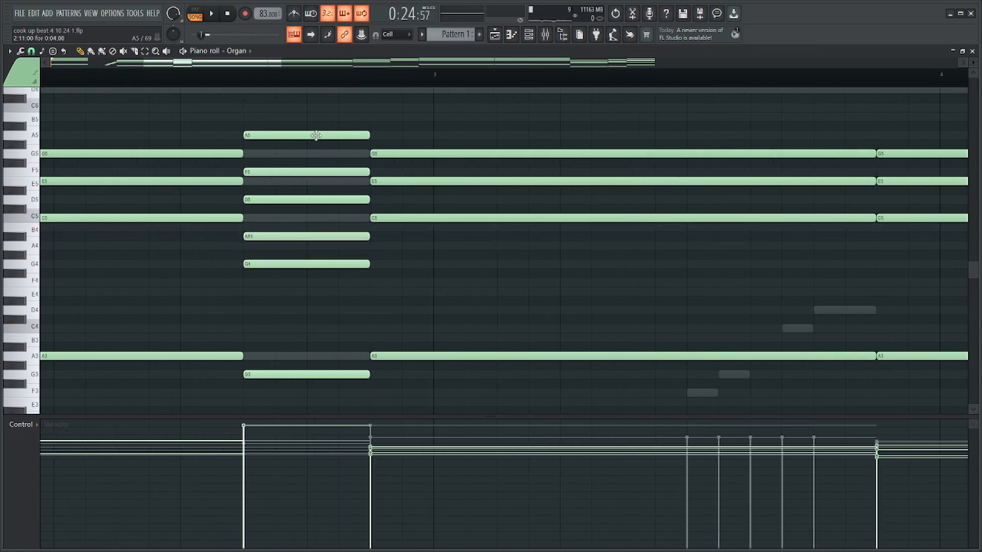
right_click(318, 262)
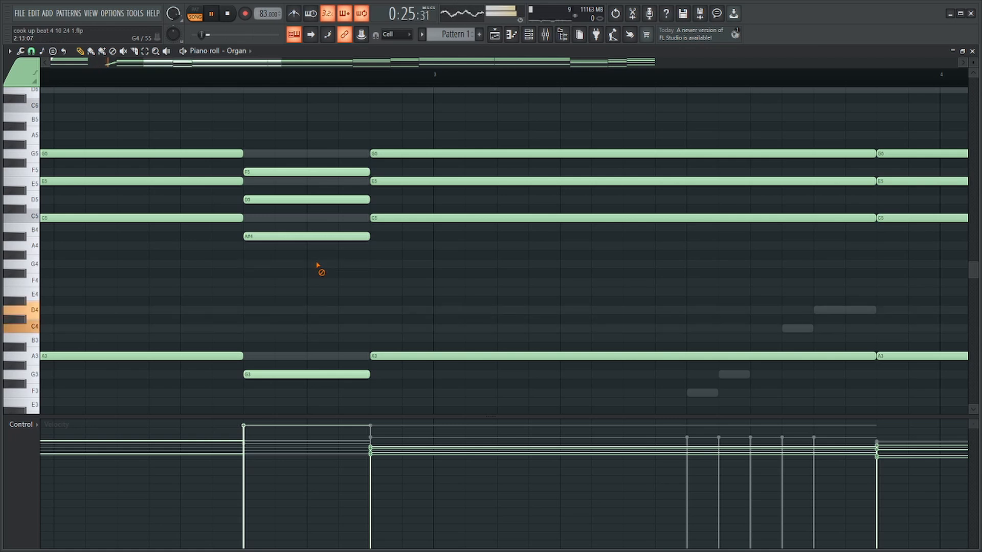
scroll(318, 258, down, 3)
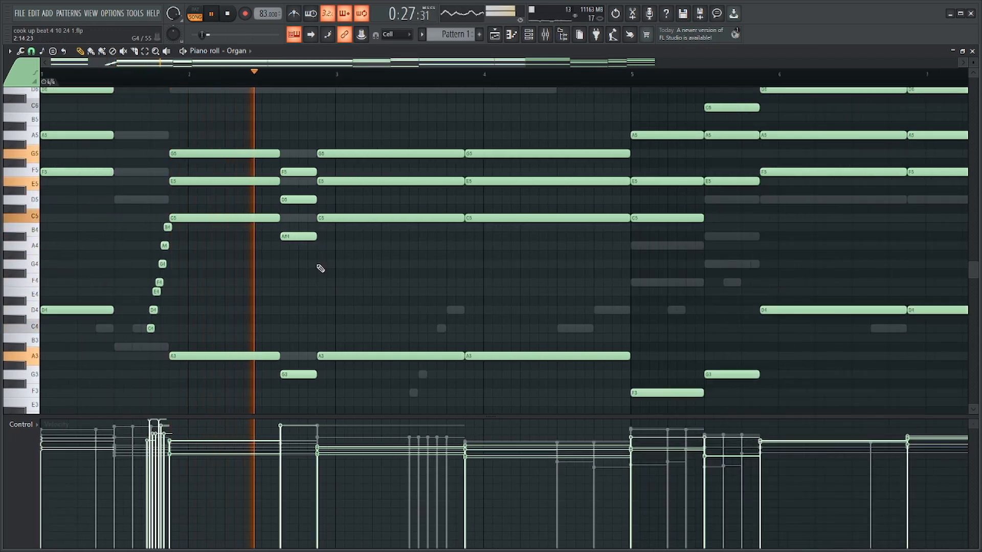
Shorten the Organ's chord spanning bar 3 to leave a gap before the next chord.
drag(439, 132, 381, 374)
scroll(464, 353, up, 3)
key(space)
scroll(392, 380, down, 3)
Copy the Organ's C4 to B4 run from bar 1 to the end of bar 3, leading into the chord before bar 4.
drag(164, 228, 110, 353)
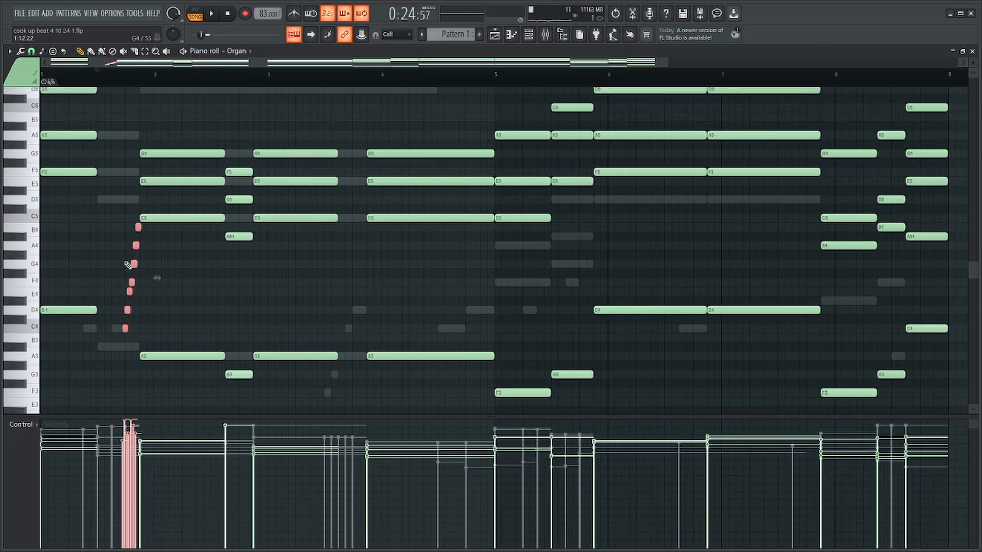
drag(134, 264, 393, 279)
key(space)
scroll(388, 275, up, 2)
scroll(358, 279, up, 3)
drag(373, 246, 343, 245)
Lengthen the C5, E5 and G5 of the Organ's bar 3 chord to reach almost to the next chord.
drag(241, 122, 229, 266)
drag(252, 218, 337, 217)
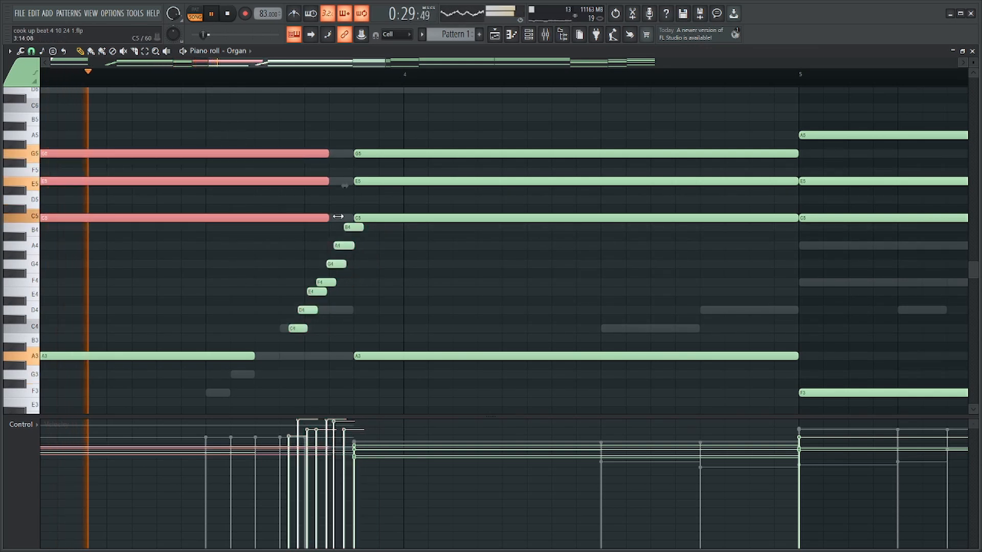
Lengthen the A3 of the Organ's bar 3 chord, and shorten the whole A3, C5, E5 and G5 chord spanning bar 4.
drag(255, 356, 282, 356)
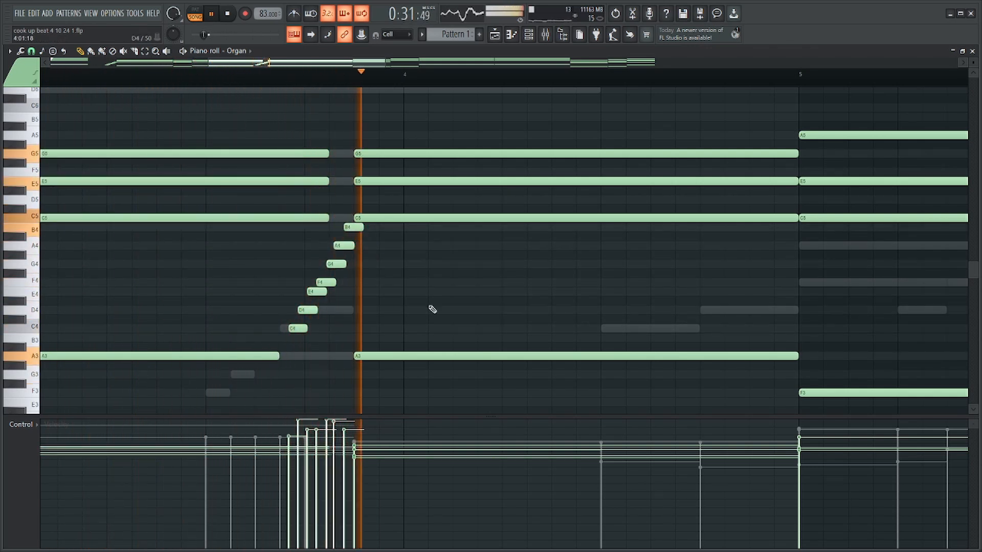
scroll(471, 254, down, 5)
drag(555, 132, 540, 361)
scroll(604, 295, up, 3)
key(space)
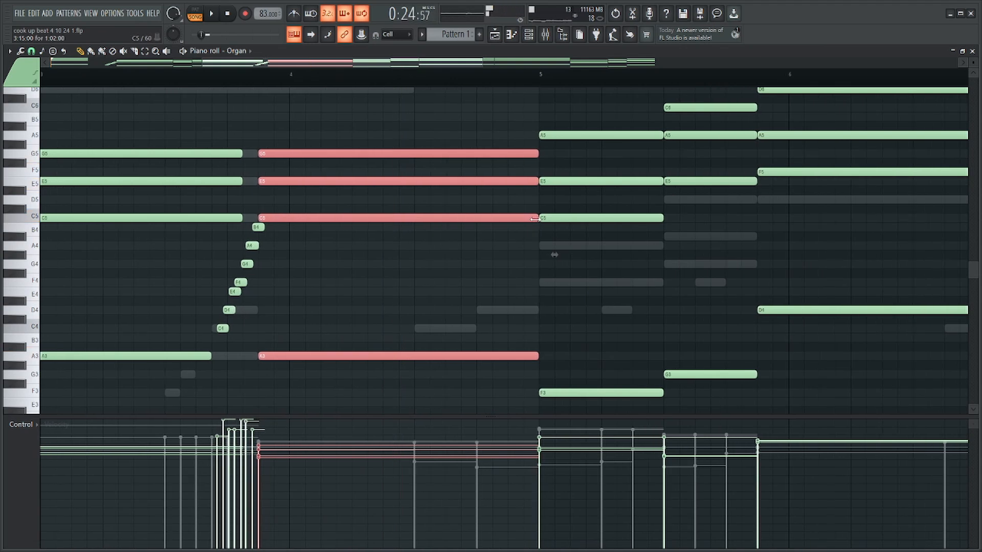
drag(539, 219, 401, 224)
Duplicate the shortened chord an octave higher, fit it between a small gap and bar 5, and lower its E and G an octave.
key(ctrl+b)
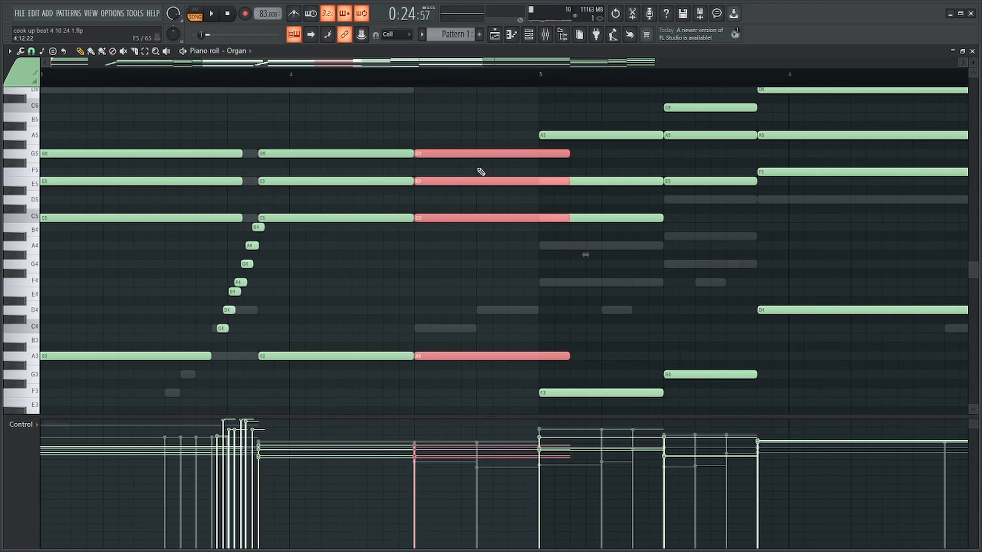
key(ctrl+Up)
mouse_move(523, 162)
mouse_down()
mouse_move(570, 162)
mouse_move(537, 169)
mouse_up()
scroll(512, 129, up, 3)
ctrl+click(497, 128)
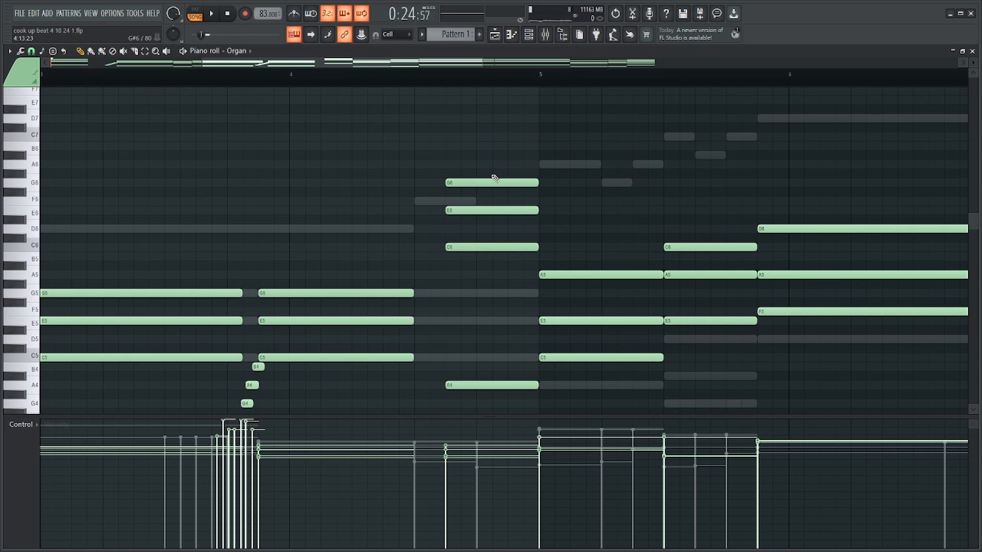
key(ctrl+Down)
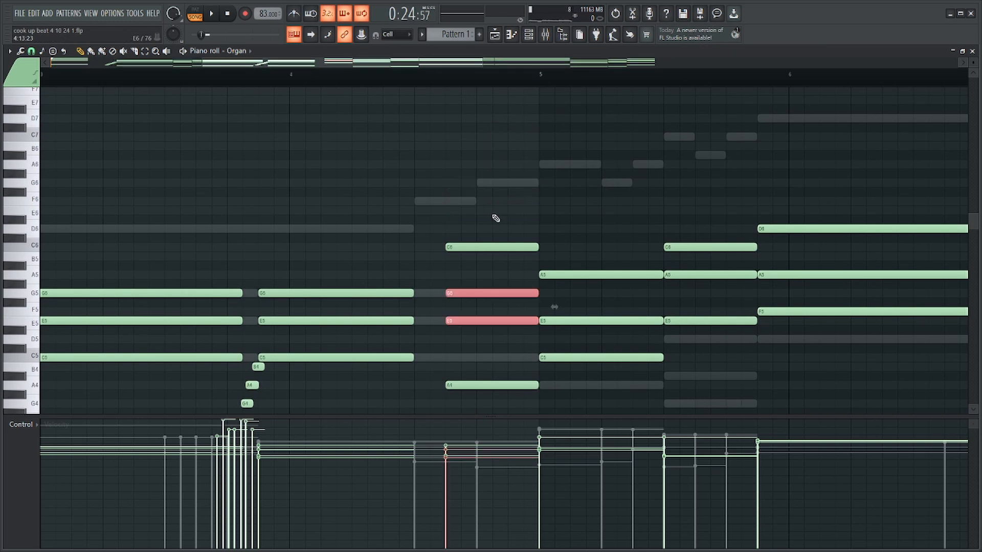
scroll(460, 220, down, 3)
scroll(404, 222, up, 1)
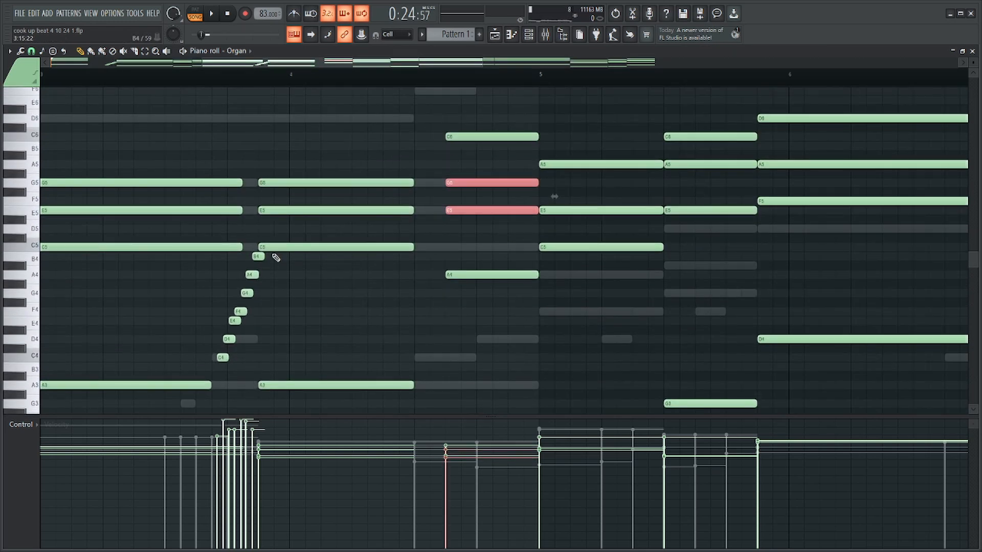
Copy the Organ's rising run into bar 4 and transpose it to climb from E4 to D5, leading into the second chord.
drag(267, 252, 395, 354)
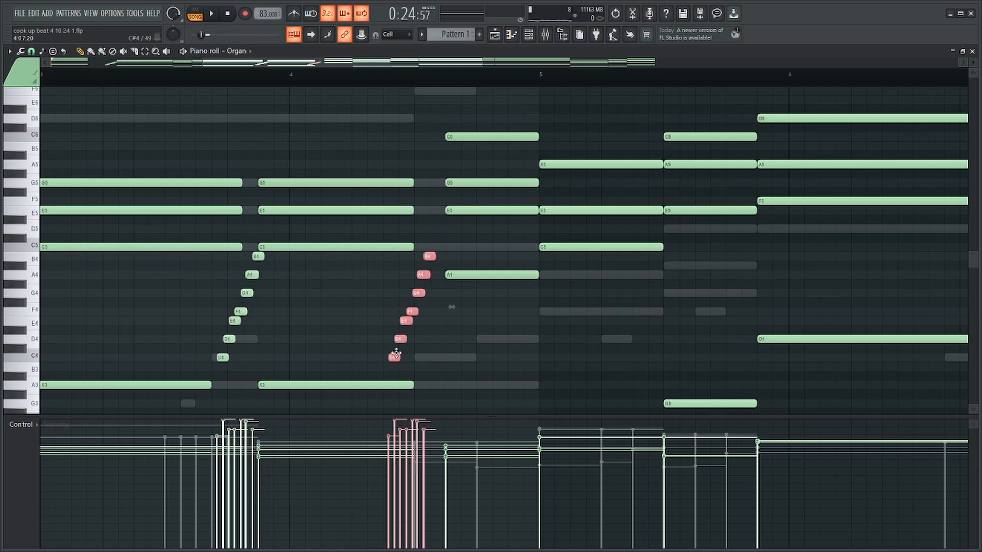
scroll(415, 350, up, 3)
drag(398, 255, 434, 229)
ctrl+click(455, 289)
drag(411, 265, 412, 256)
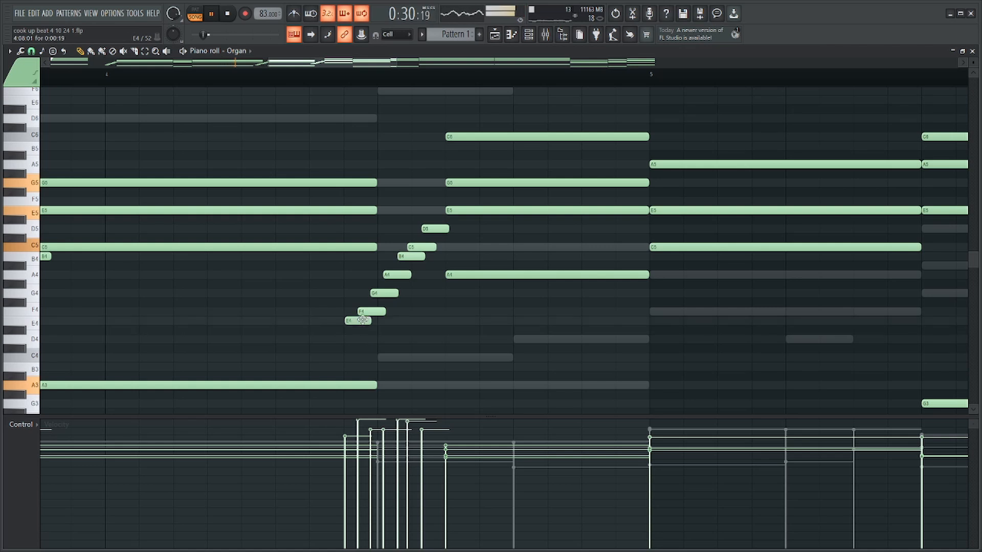
scroll(381, 316, down, 5)
scroll(409, 274, up, 4)
Delete the A4, E5 and G5 from the Organ's second chord in bar 4, keeping only the C6.
right_click(443, 275)
right_click(431, 210)
drag(429, 190, 317, 324)
key(space)
right_click(401, 183)
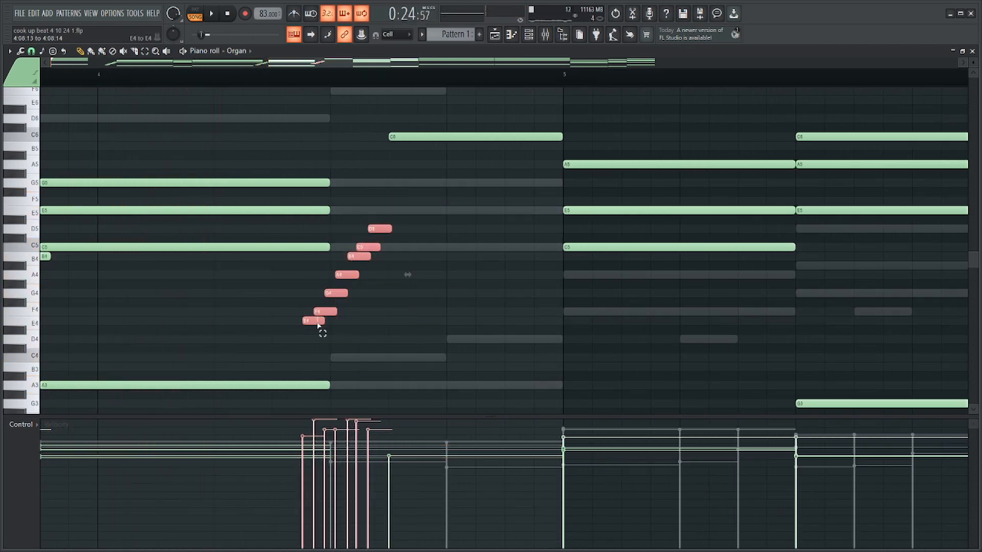
Raise the bar 4 run to climb from C5 to B5 in natural notes, and shorten the preceding C5, E5 and G5 to end before it.
drag(376, 229, 380, 142)
ctrl+click(366, 134)
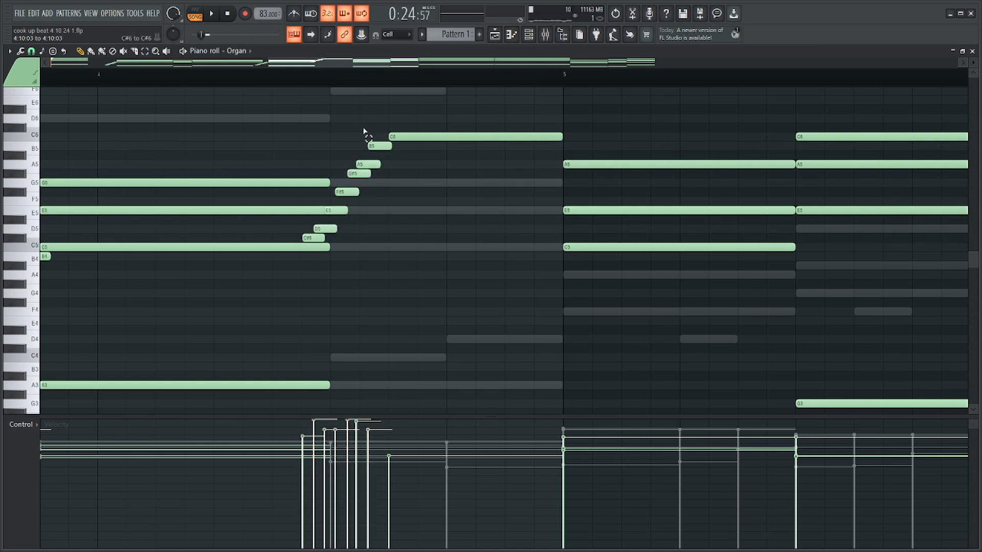
drag(238, 144, 230, 256)
click(383, 176)
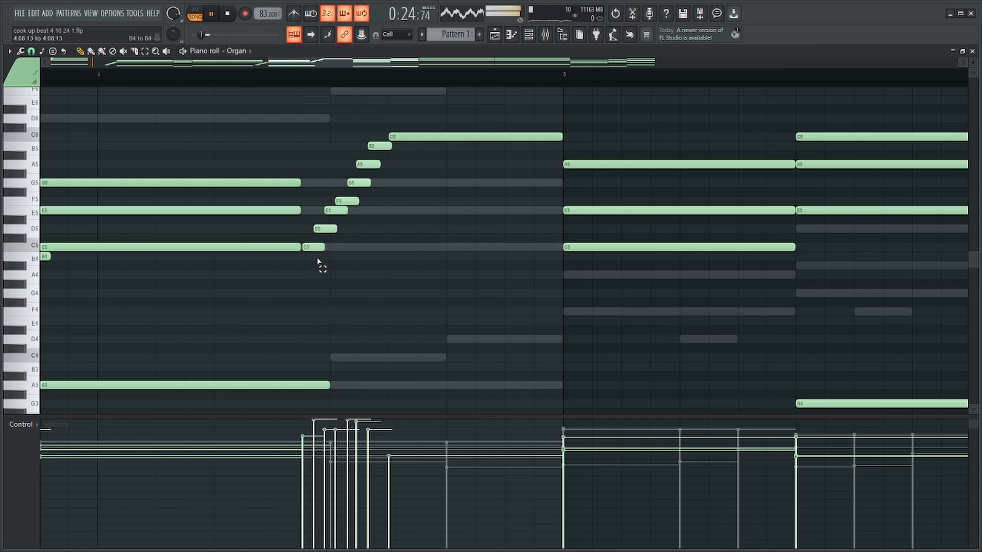
Shorten the Organ's C6 after the bar 4 run and follow it with short D6 and C6 notes up to bar 5.
drag(318, 262, 430, 137)
ctrl+click(549, 135)
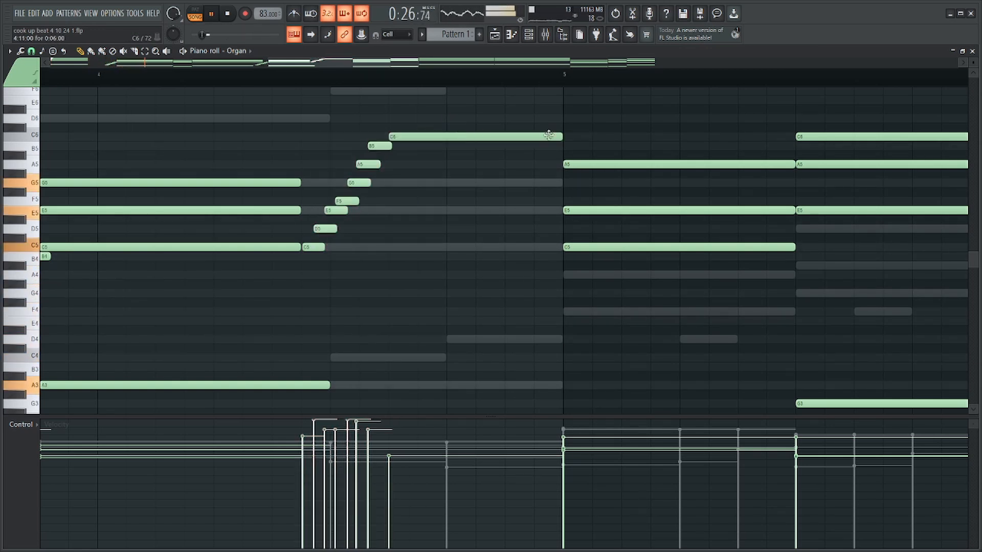
drag(560, 136, 426, 144)
click(457, 119)
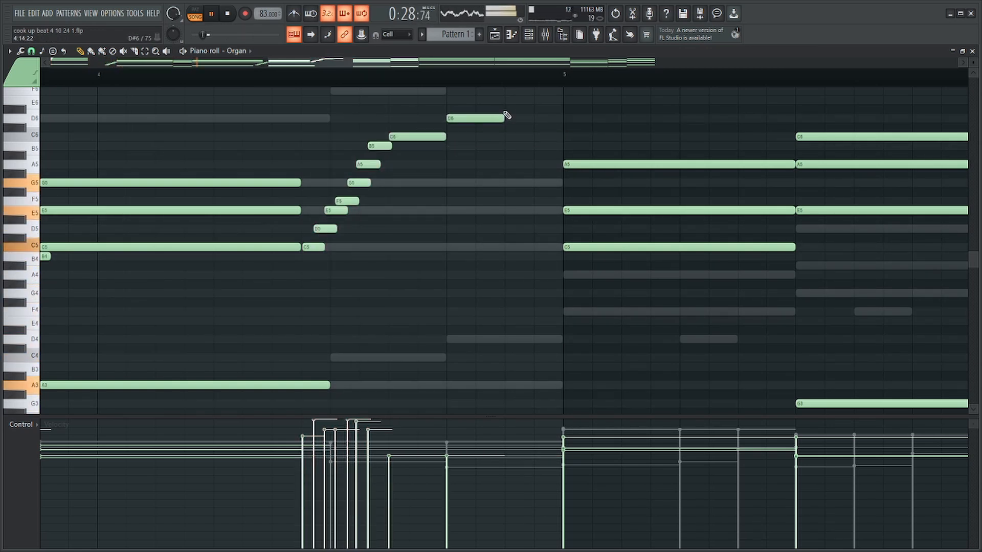
Transpose the bar 4 run and its closing C6 up five semitones to climb from F5 to F6.
drag(434, 132, 320, 267)
scroll(412, 154, up, 4)
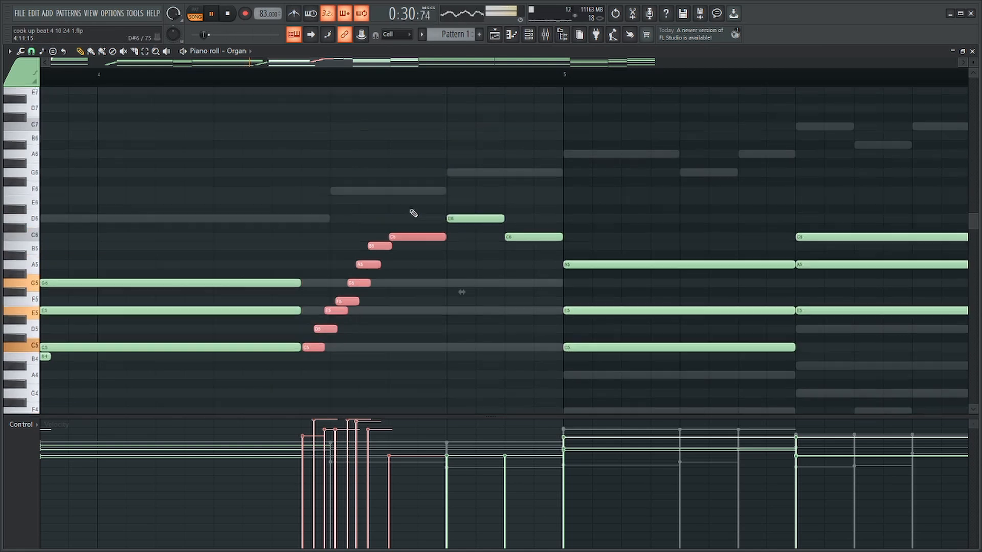
drag(422, 247, 422, 199)
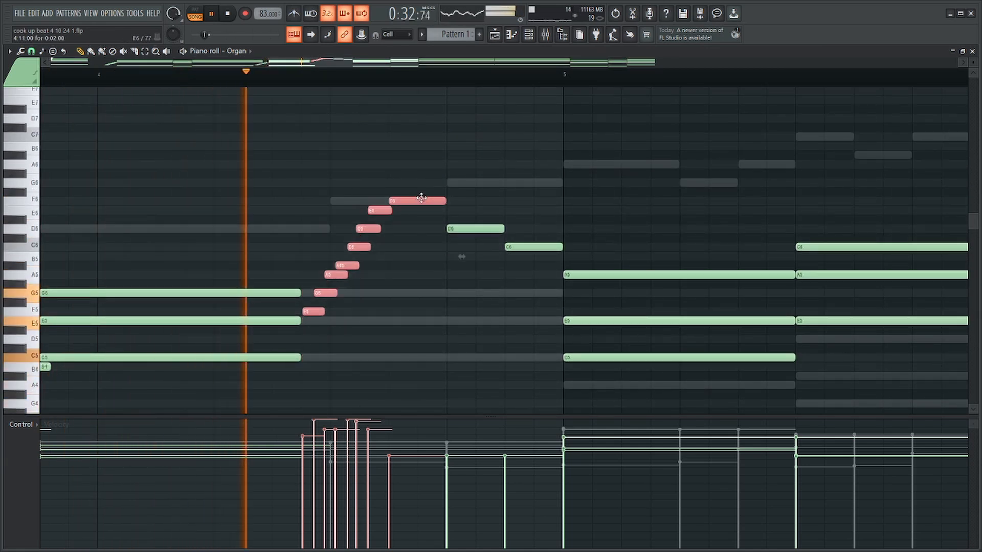
ctrl+click(434, 165)
ctrl+click(495, 169)
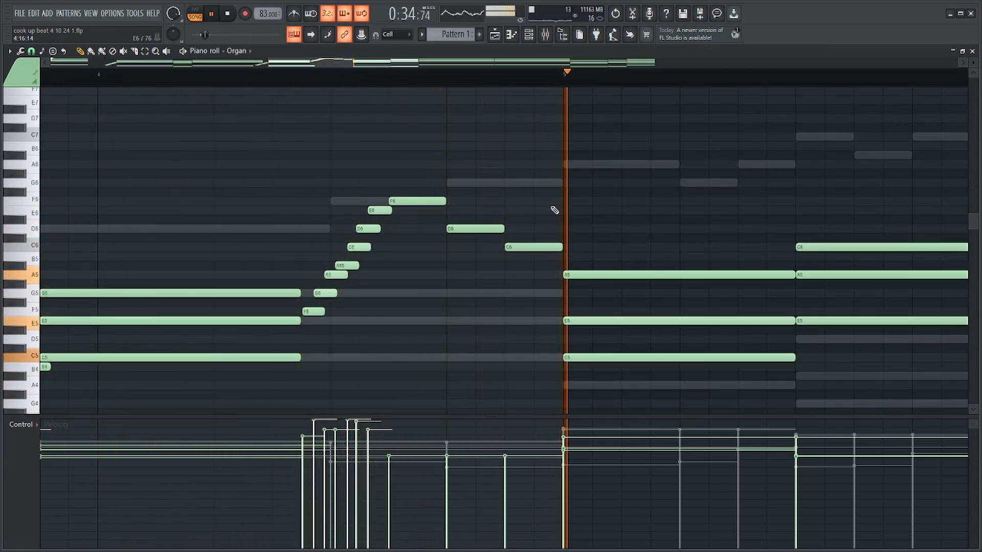
Play the Organ's chords from the start of bar 5.
scroll(555, 213, down, 4)
key(space)
drag(587, 206, 597, 463)
scroll(650, 342, up, 4)
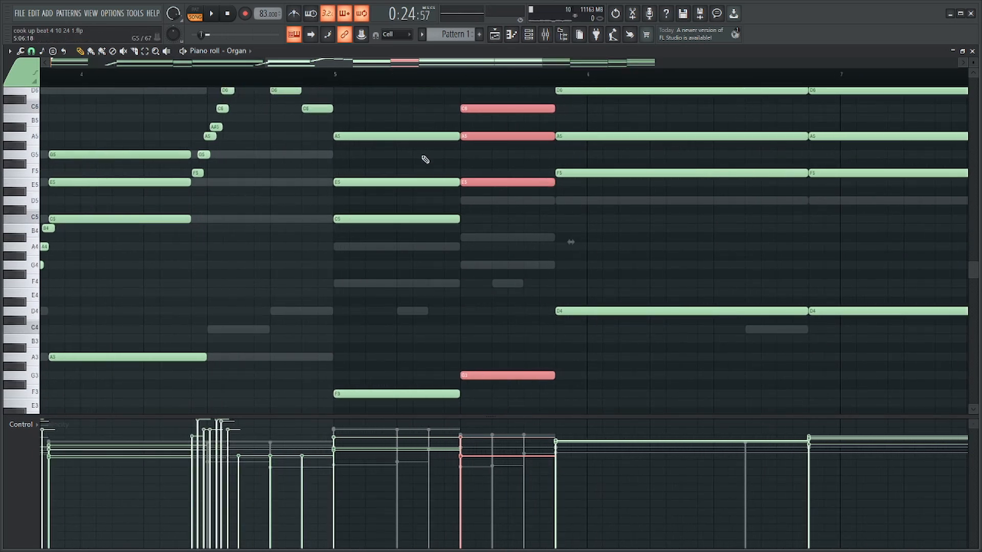
click(333, 76)
key(space)
key(space)
scroll(586, 202, up, 4)
drag(526, 158, 498, 504)
scroll(393, 284, down, 4)
ctrl+click(404, 192)
scroll(358, 192, up, 5)
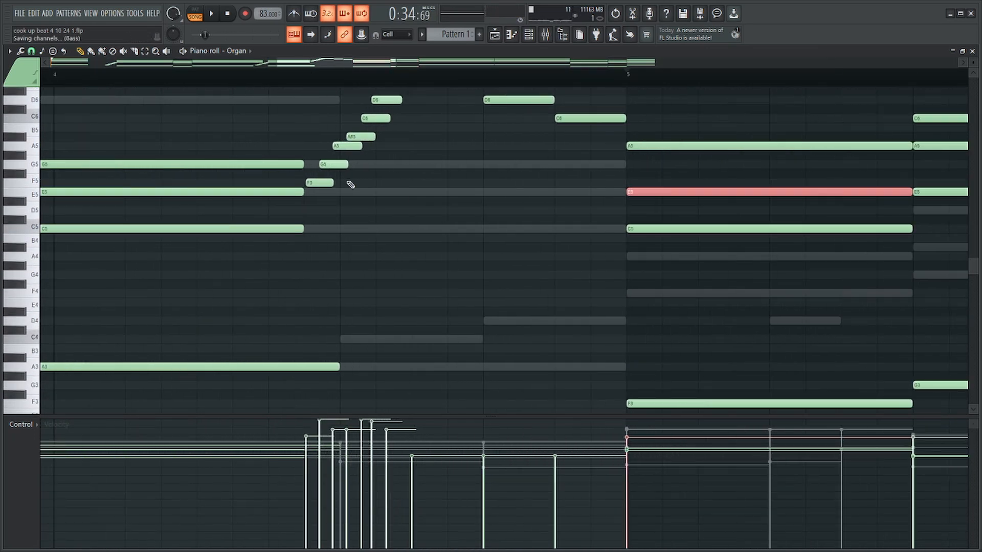
scroll(338, 183, down, 3)
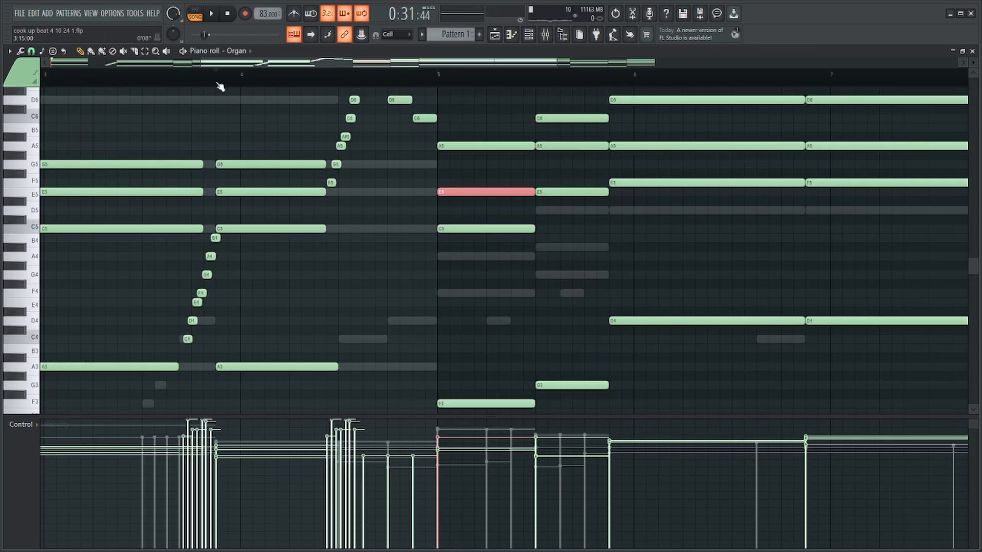
Shift the F5 to E6 run notes in the Organ's bar 4 slightly later, closer to the F6.
scroll(397, 131, up, 3)
scroll(383, 191, up, 4)
drag(470, 123, 219, 286)
ctrl+click(423, 259)
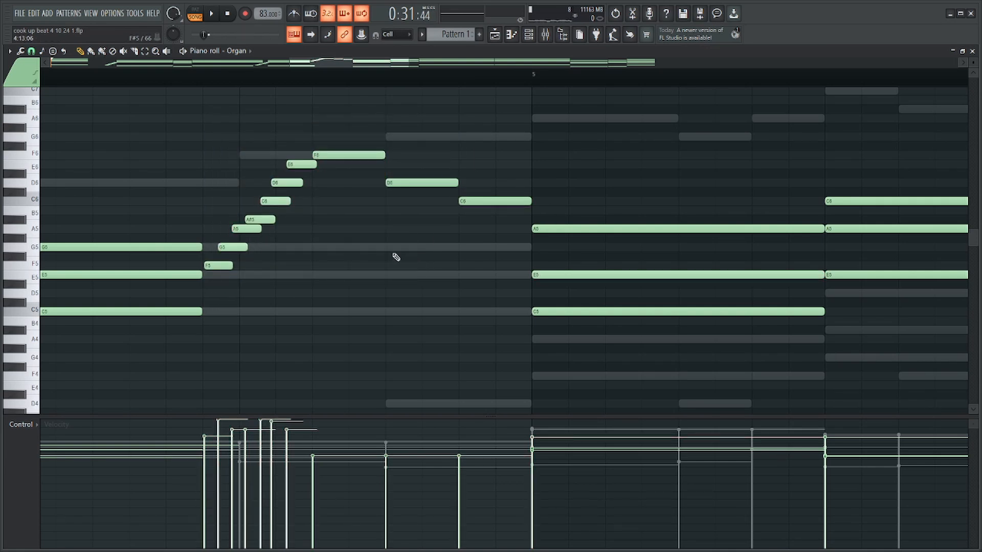
drag(302, 152, 226, 287)
drag(332, 216, 338, 215)
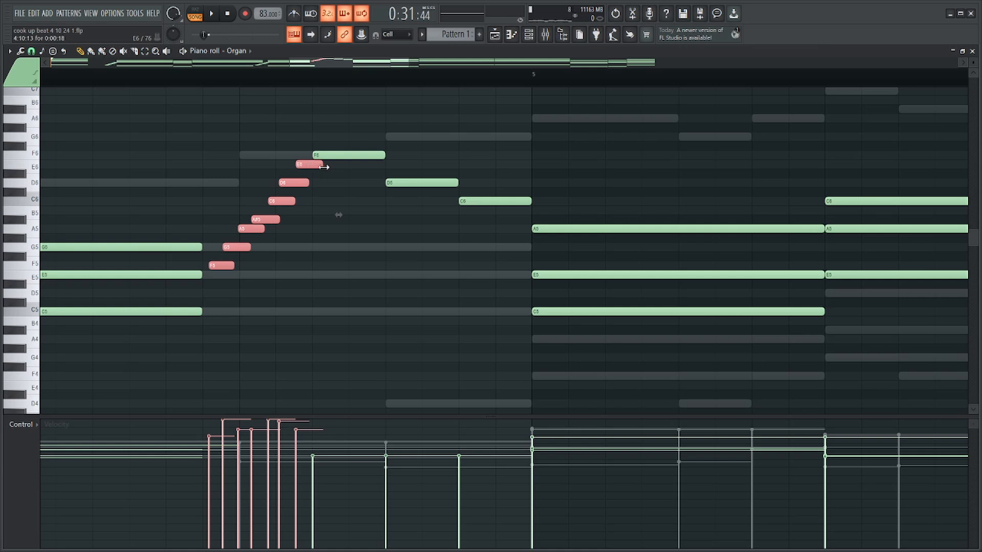
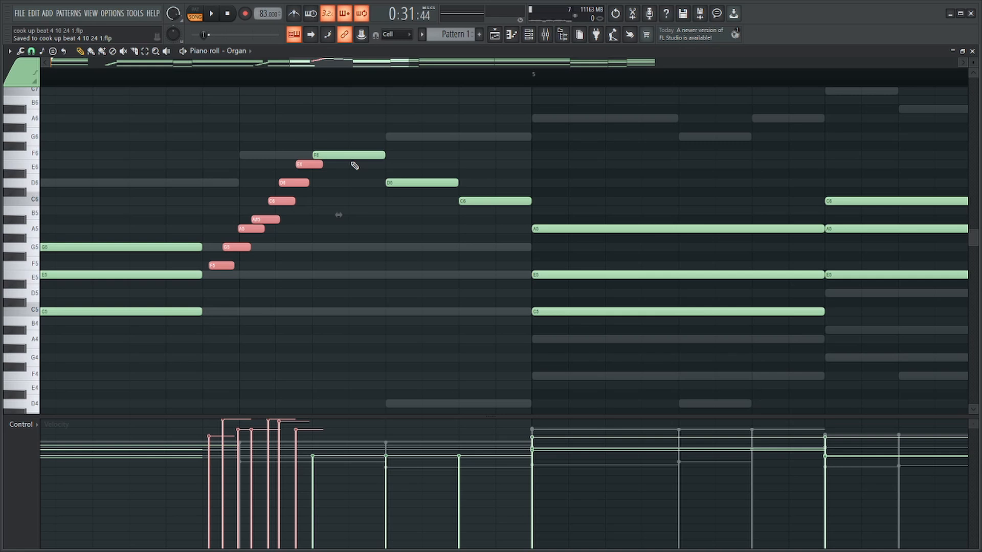
Deselect the shifted bar 4 run notes in the Organ and save the project.
scroll(452, 150, down, 3)
ctrl+click(481, 127)
key(ctrl+s)
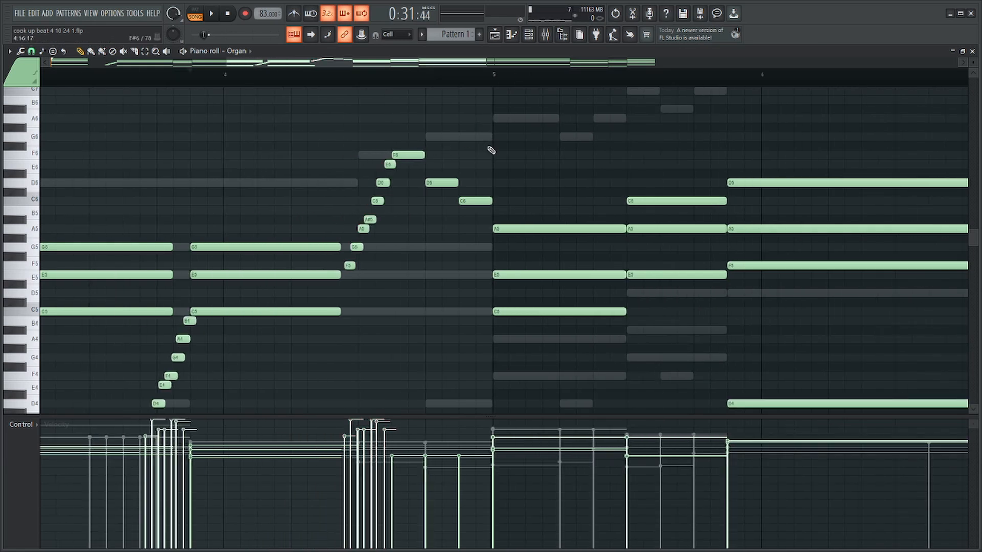
scroll(491, 150, down, 5)
key(ctrl+s)
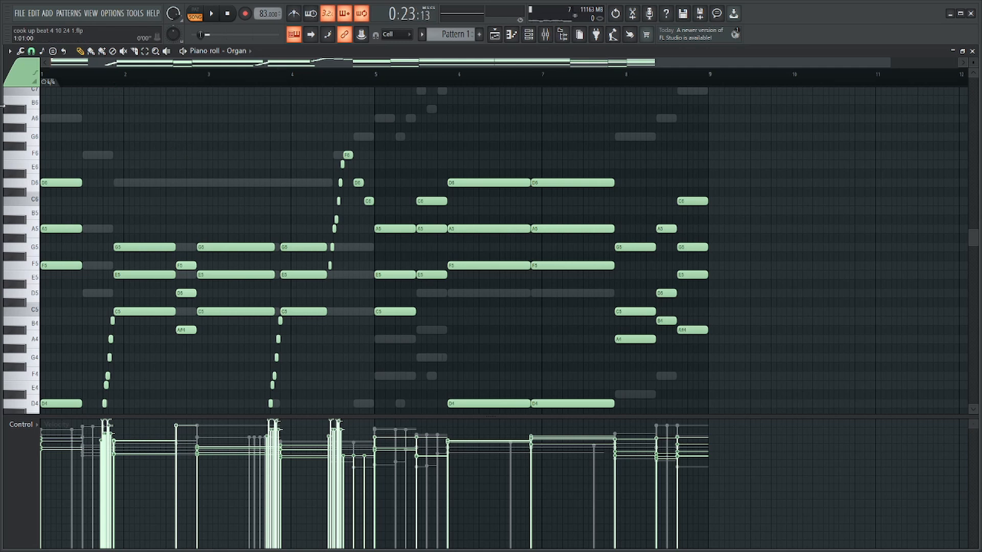
Play the Organ part over bars 1 to 3 to check the rising runs and chords.
scroll(169, 266, down, 3)
scroll(100, 285, up, 4)
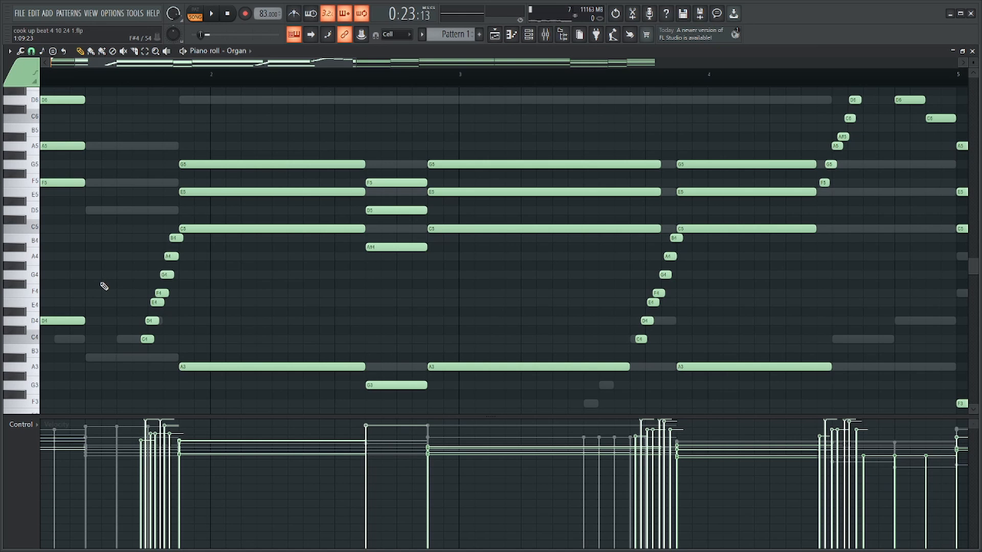
key(space)
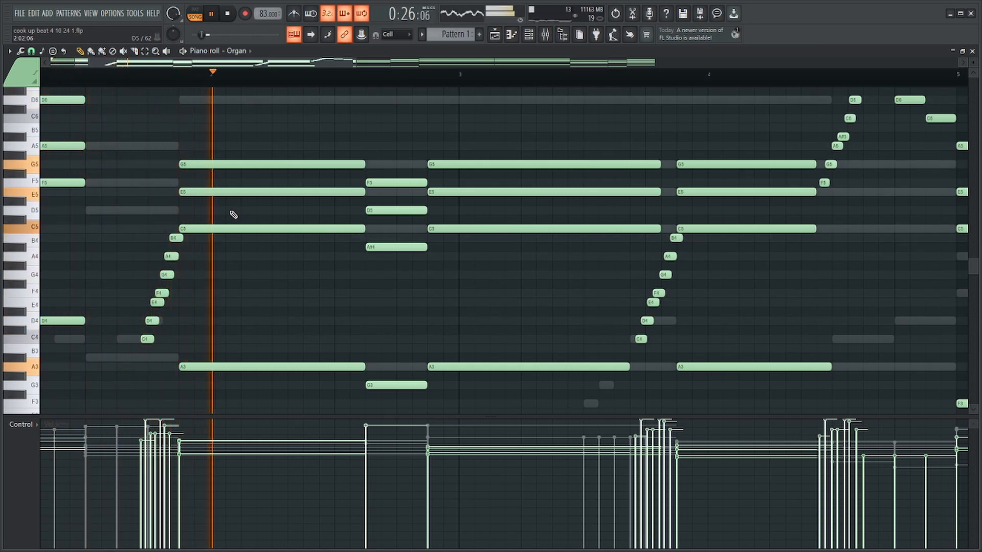
scroll(231, 213, down, 4)
scroll(434, 193, up, 2)
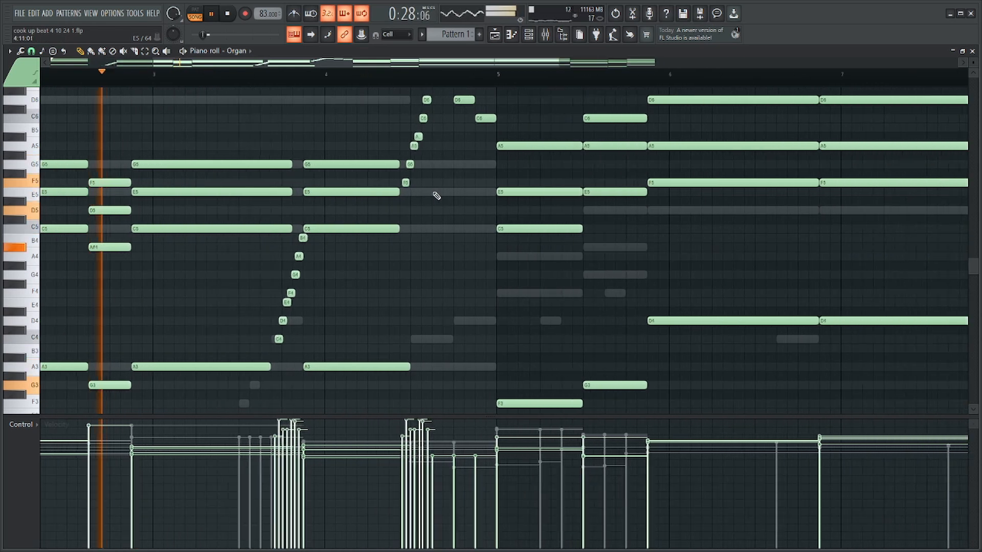
key(space)
Select and copy the upper chord notes of all eight bars in the Find Chords channel.
key(F6)
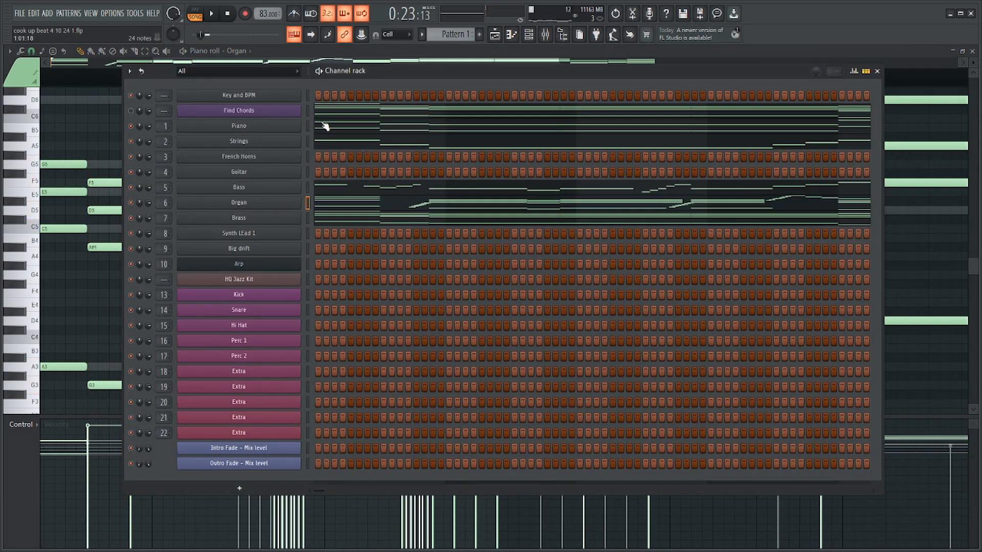
click(324, 126)
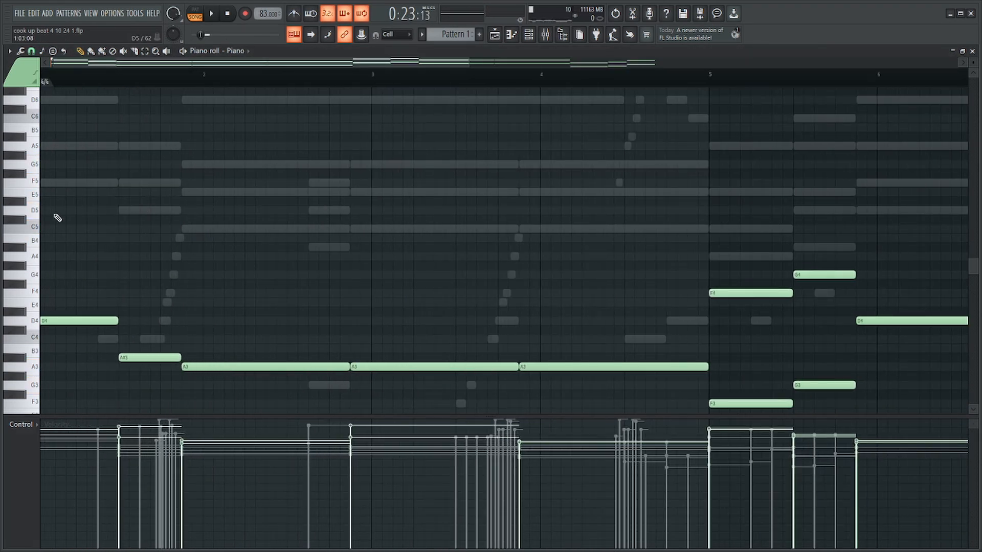
scroll(57, 218, up, 2)
key(F6)
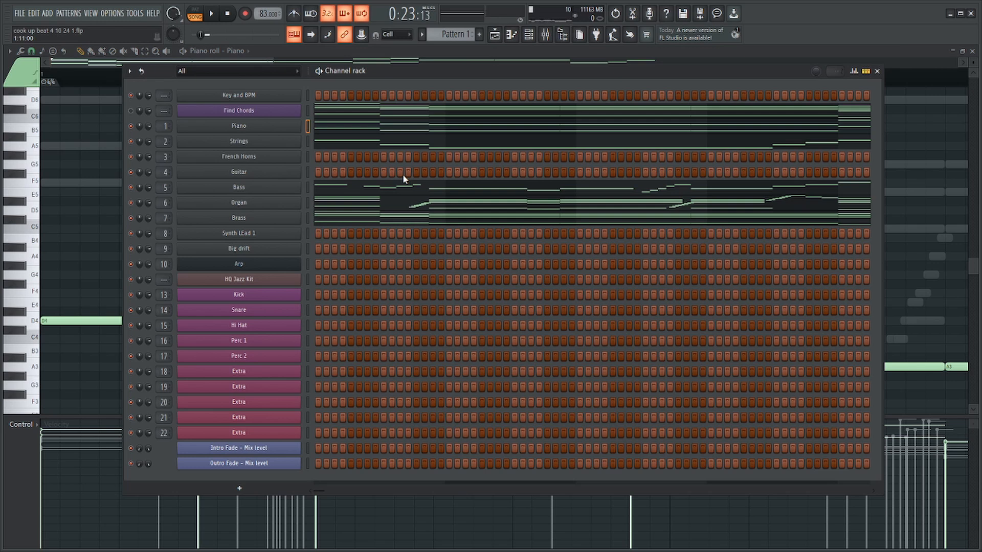
click(368, 124)
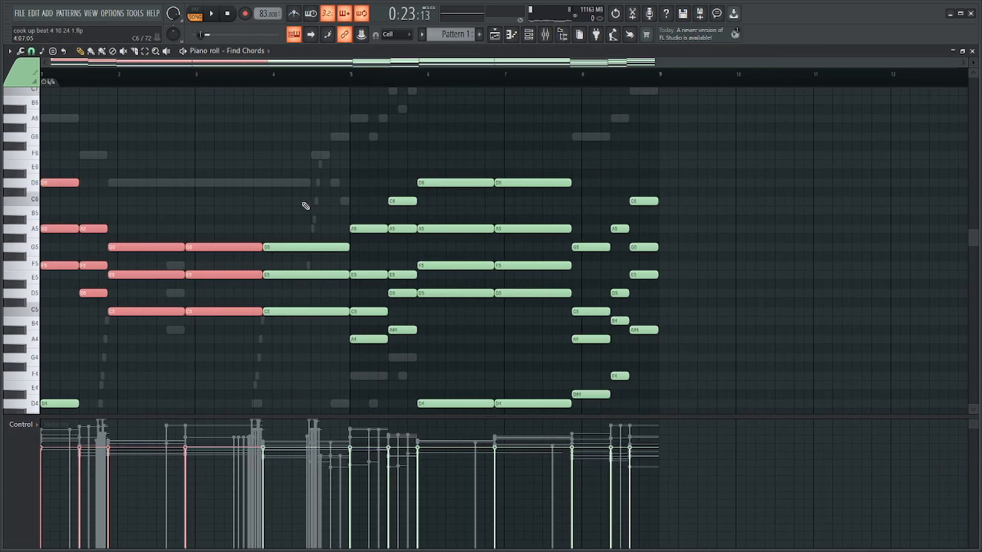
drag(296, 198, 293, 381)
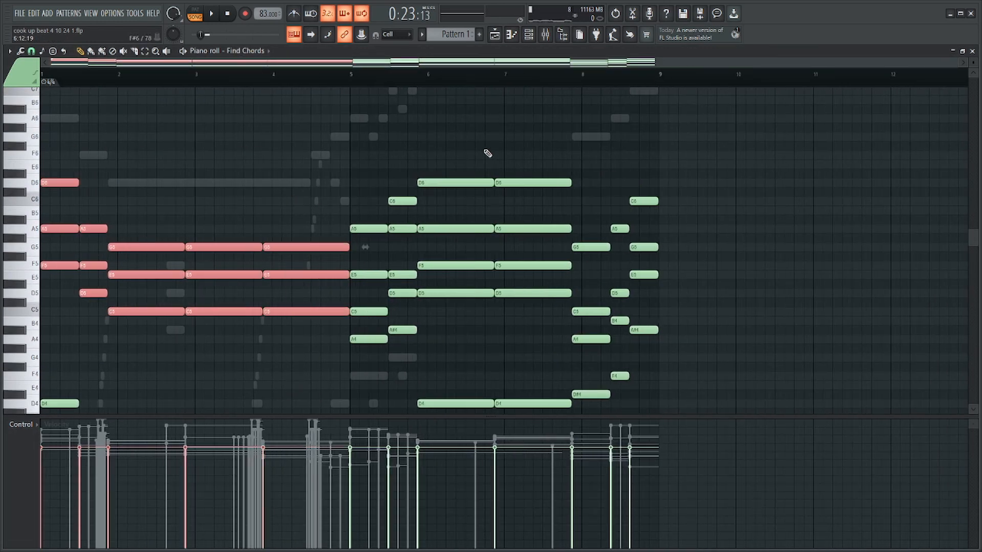
drag(509, 113, 362, 381)
drag(683, 143, 576, 349)
scroll(673, 333, down, 5)
Paste the copied upper chord notes into the Piano channel above its bass notes and clear the selection.
key(F6)
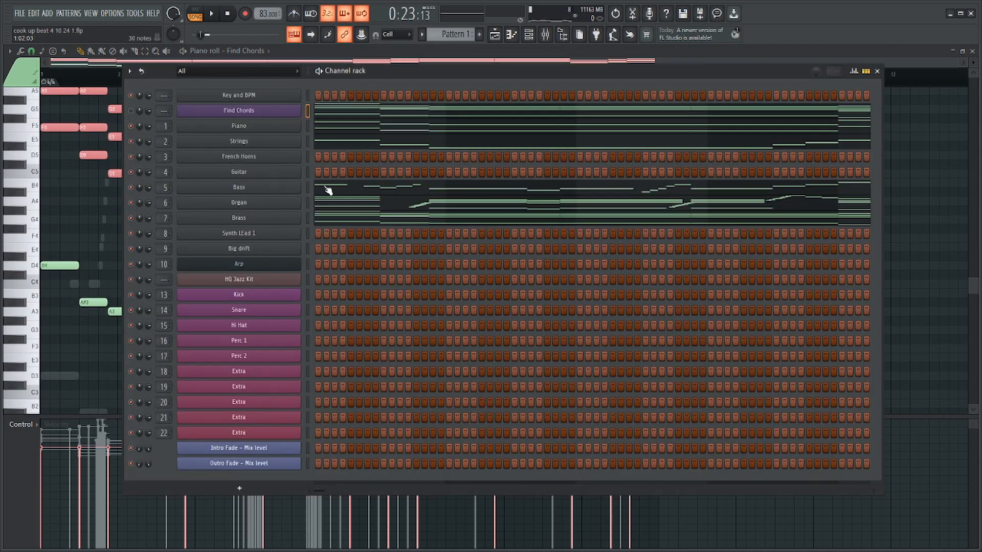
click(311, 126)
scroll(251, 214, up, 4)
scroll(154, 323, up, 3)
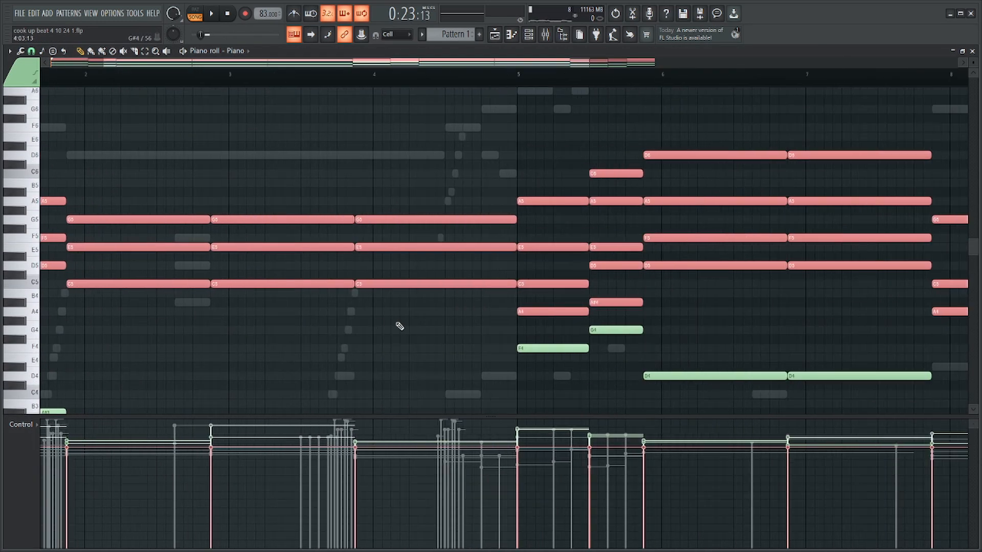
ctrl+click(399, 326)
Play the Piano's opening bars with the pasted chords to hear how they sit in the arrangement.
scroll(388, 326, down, 3)
scroll(16, 298, up, 5)
key(space)
scroll(215, 250, down, 3)
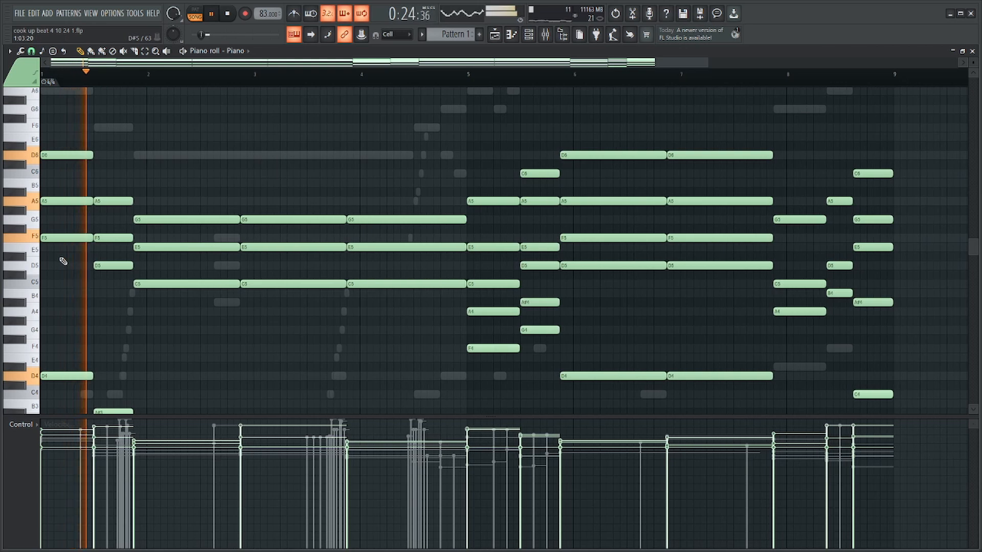
scroll(61, 260, up, 3)
drag(194, 195, 207, 270)
key(space)
scroll(218, 210, down, 2)
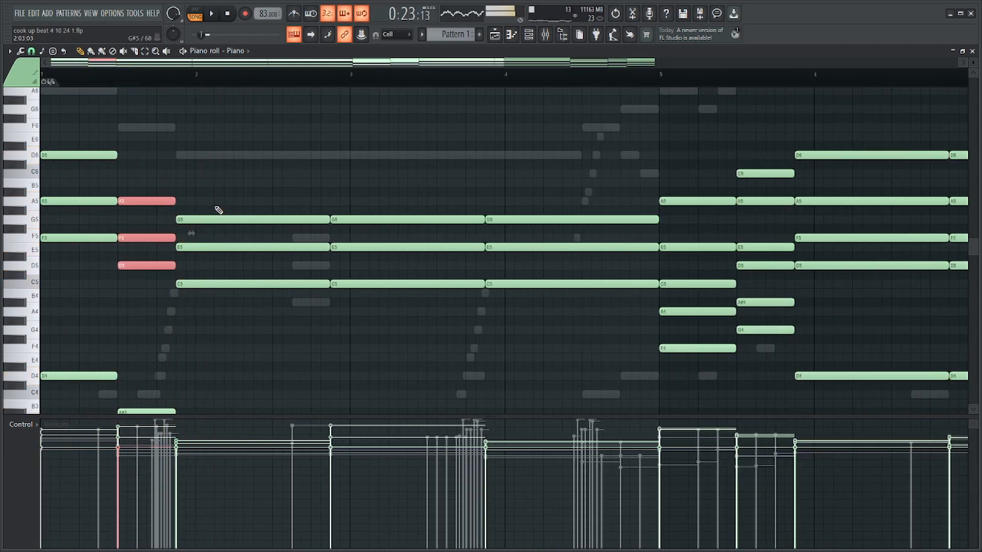
key(space)
ctrl+click(99, 211)
scroll(102, 213, up, 3)
drag(415, 194, 408, 310)
scroll(408, 312, down, 3)
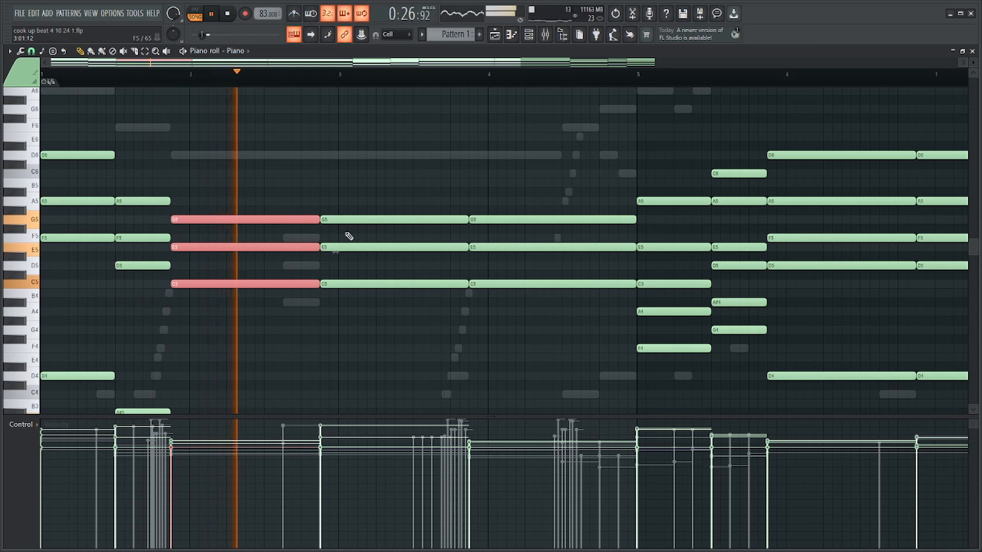
Try the Piano's C5, E5 and G5 chord spanning bar 3 one octave higher, and undo it.
drag(408, 188, 405, 321)
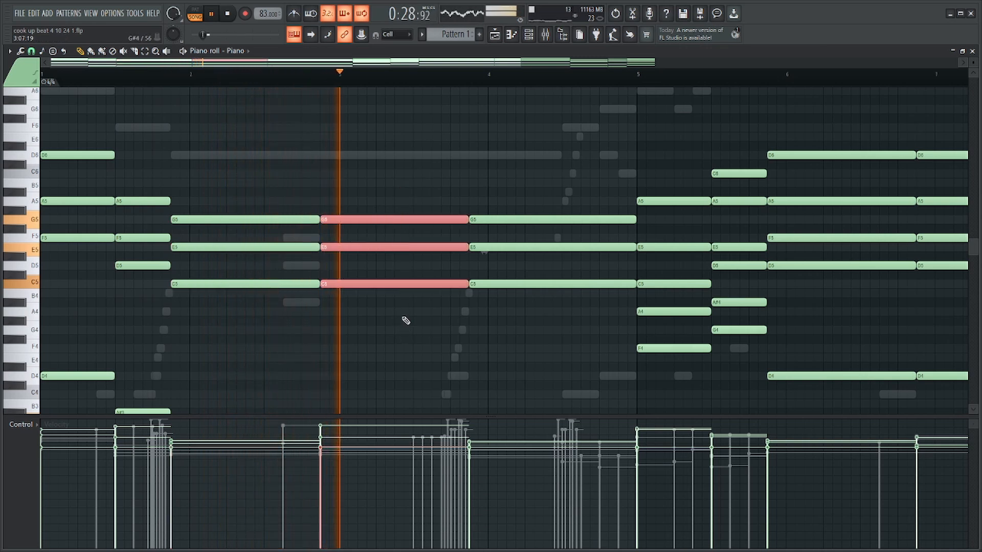
key(ctrl+Up)
key(space)
scroll(543, 219, up, 3)
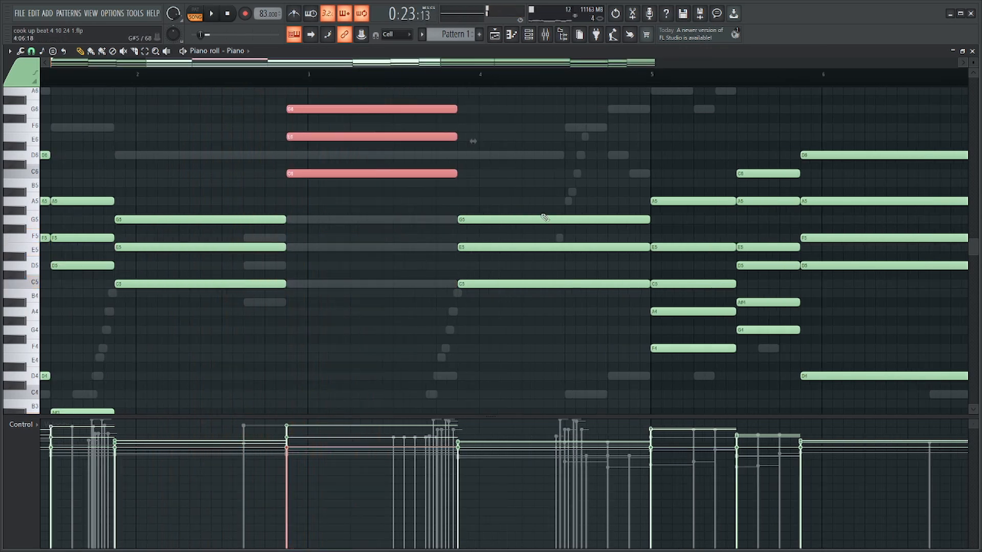
key(ctrl+z)
Try the Piano's C5, E5 and G5 chord in bar 4 an octave lower and an octave higher.
drag(405, 143, 478, 344)
key(ctrl+Down)
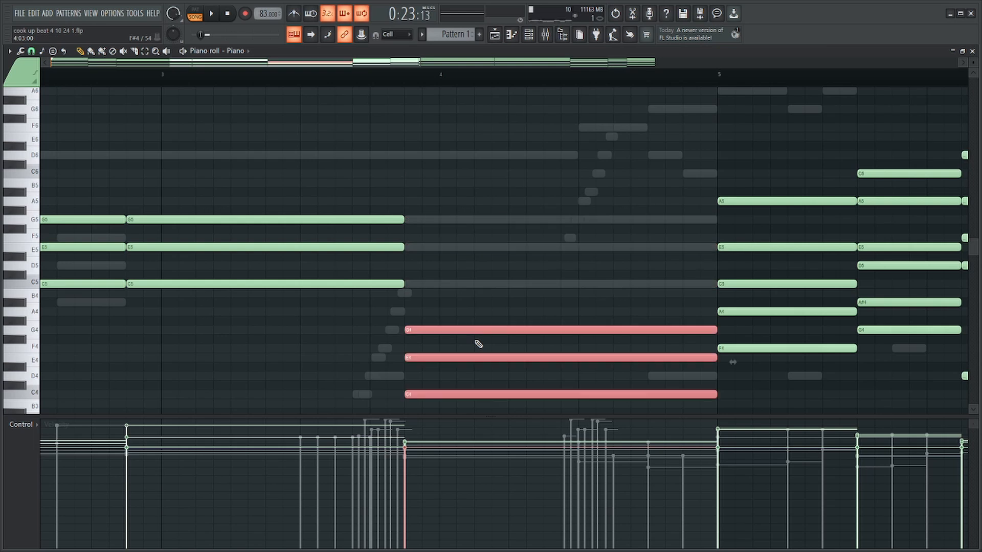
key(ctrl+Up)
key(ctrl+Up)
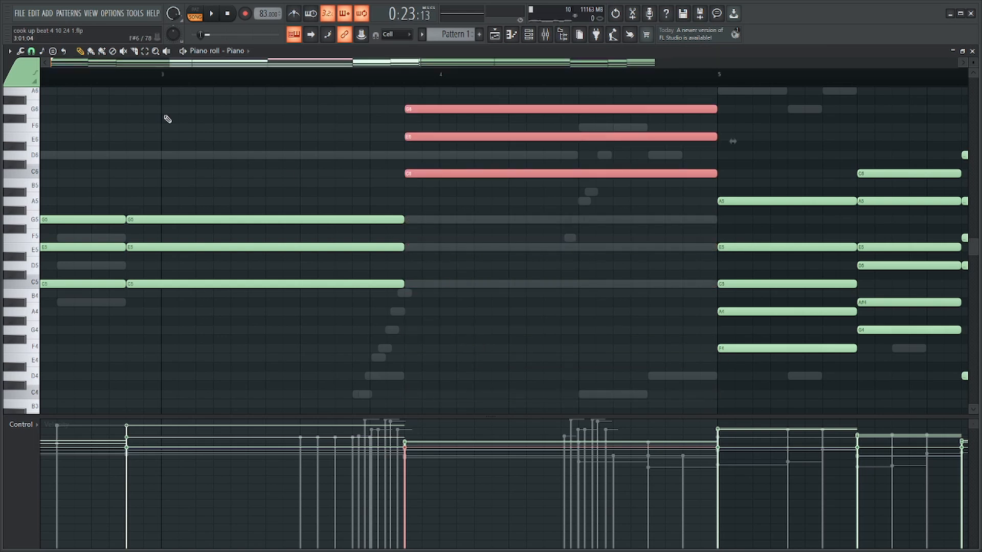
Play the passage with the raised bar 4 Piano chord and undo its octave shift.
scroll(438, 228, down, 7)
scroll(460, 246, up, 6)
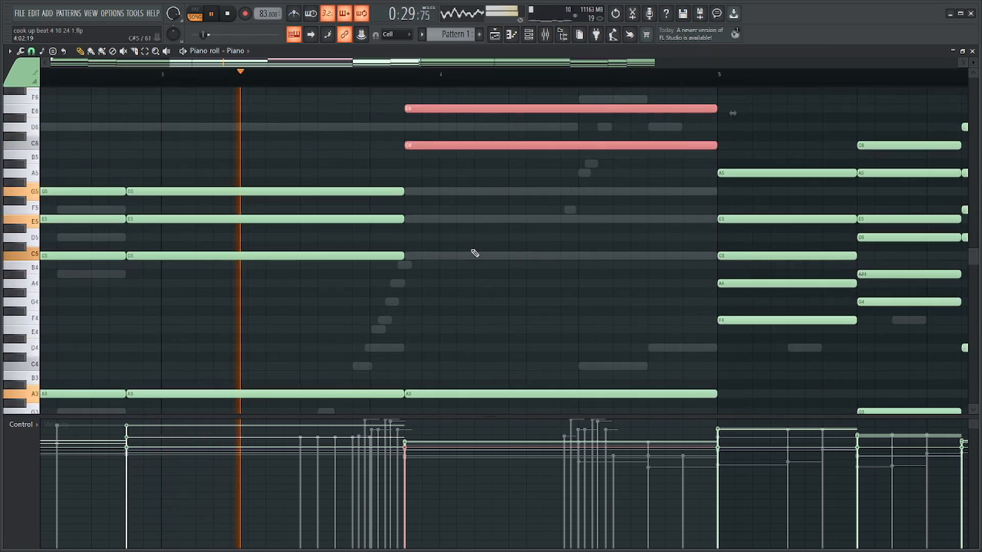
scroll(475, 254, down, 3)
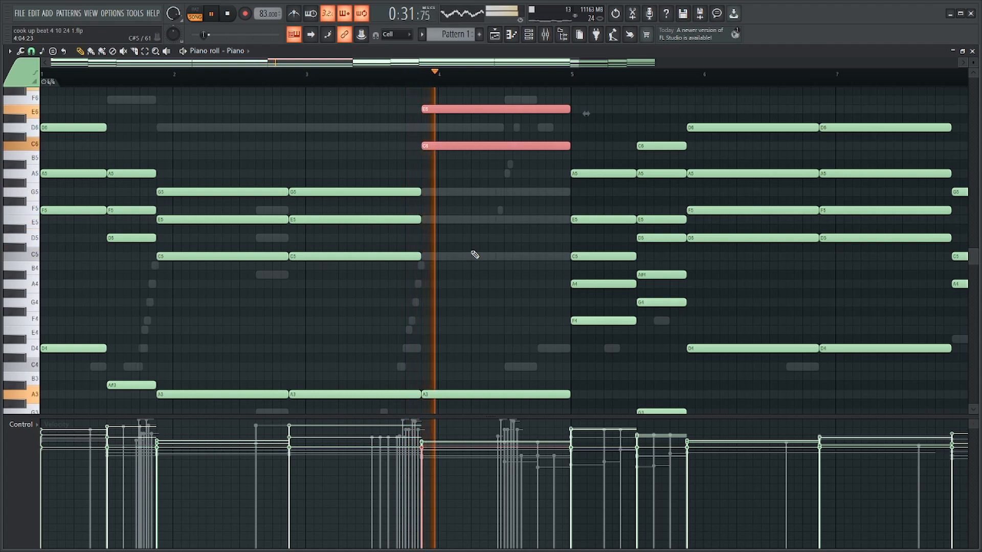
scroll(475, 255, up, 3)
scroll(474, 255, down, 1)
key(space)
scroll(475, 254, down, 1)
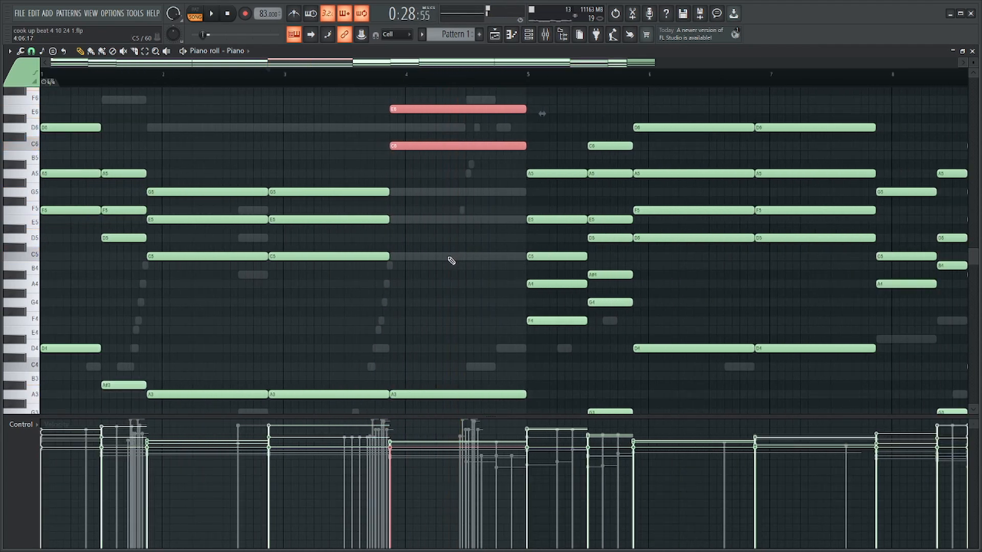
scroll(359, 258, up, 3)
drag(319, 178, 340, 289)
scroll(348, 266, down, 4)
key(ctrl+z)
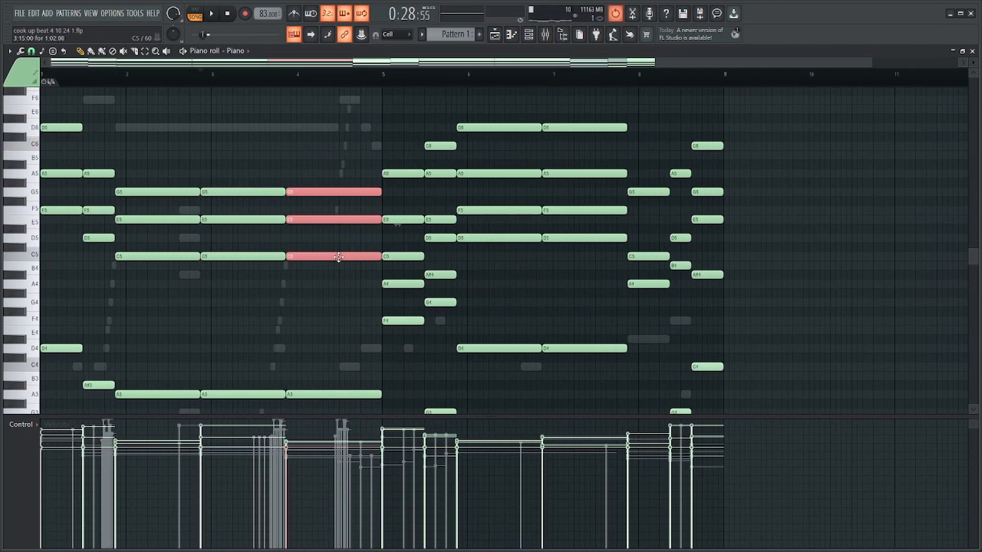
Rebalance the mixer during playback: lower Inserts 2, 5, 6 and 7, unmute Insert 2, and raise Insert 1 to 1.9 dB.
key(F6)
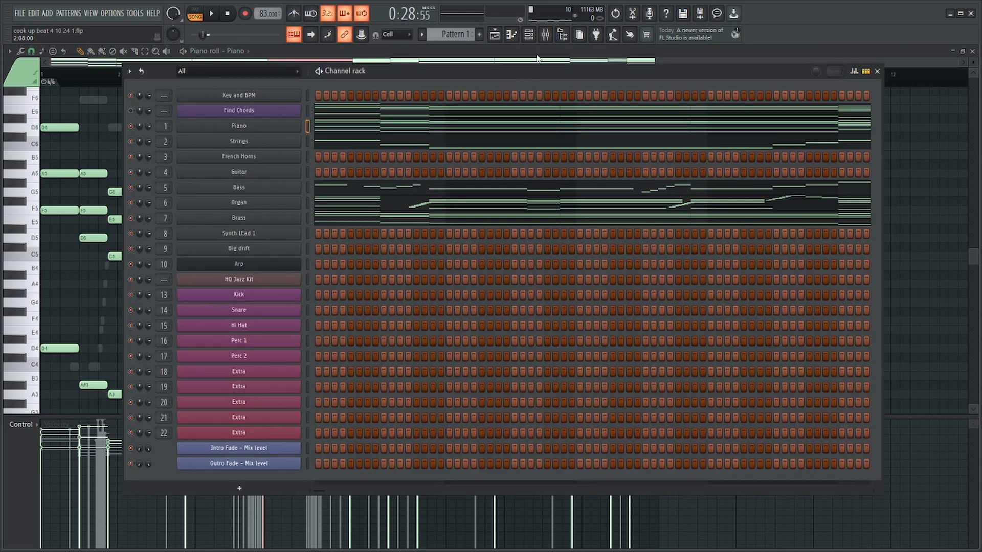
click(545, 34)
key(space)
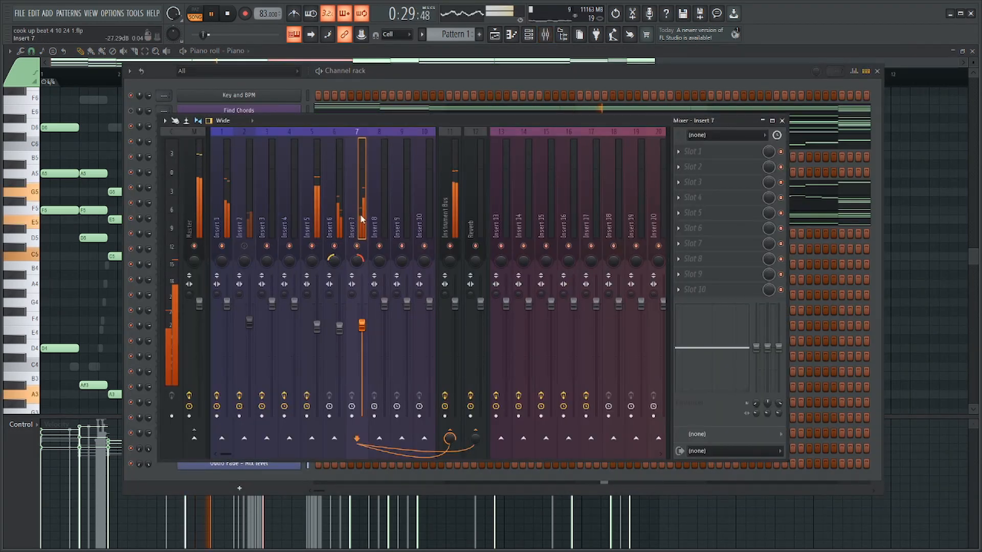
drag(362, 298, 362, 325)
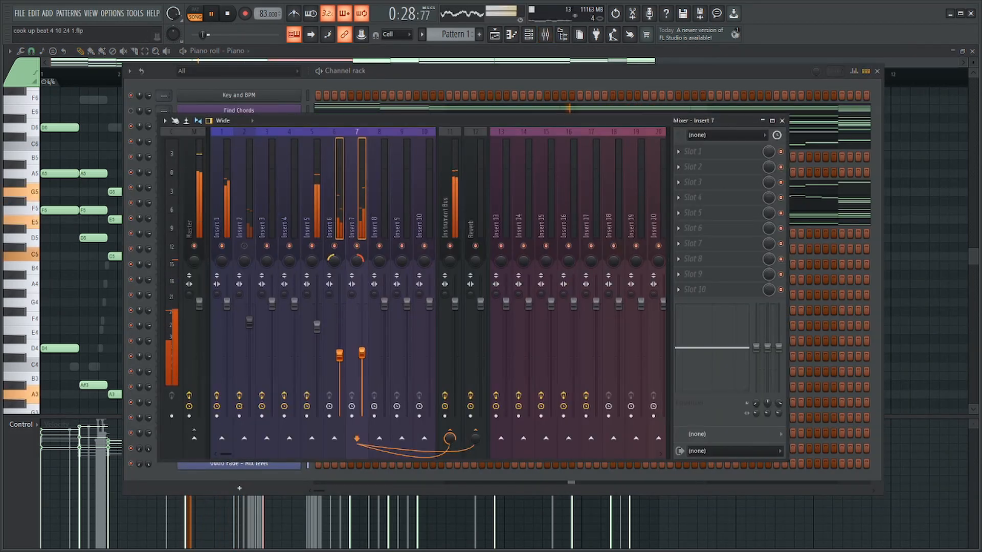
click(314, 227)
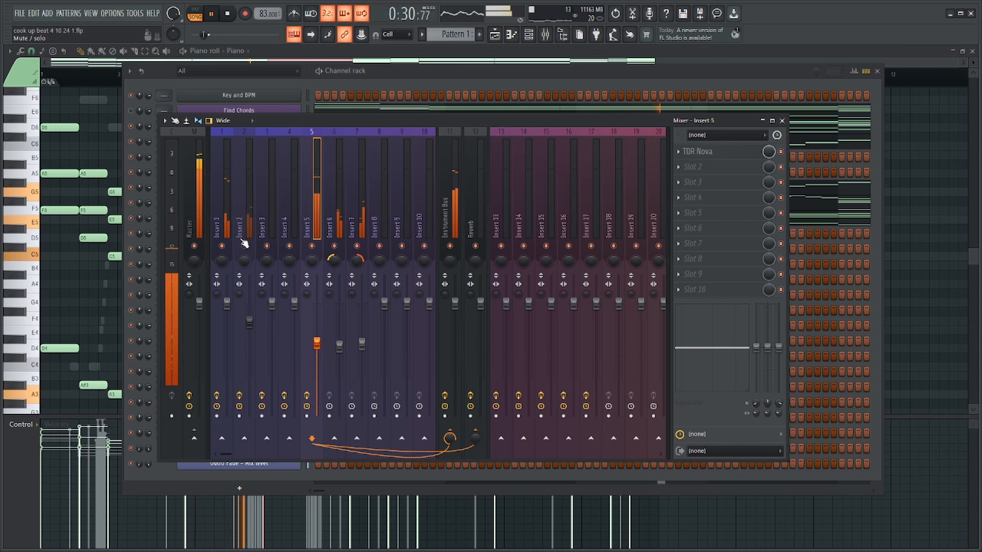
drag(250, 321, 249, 346)
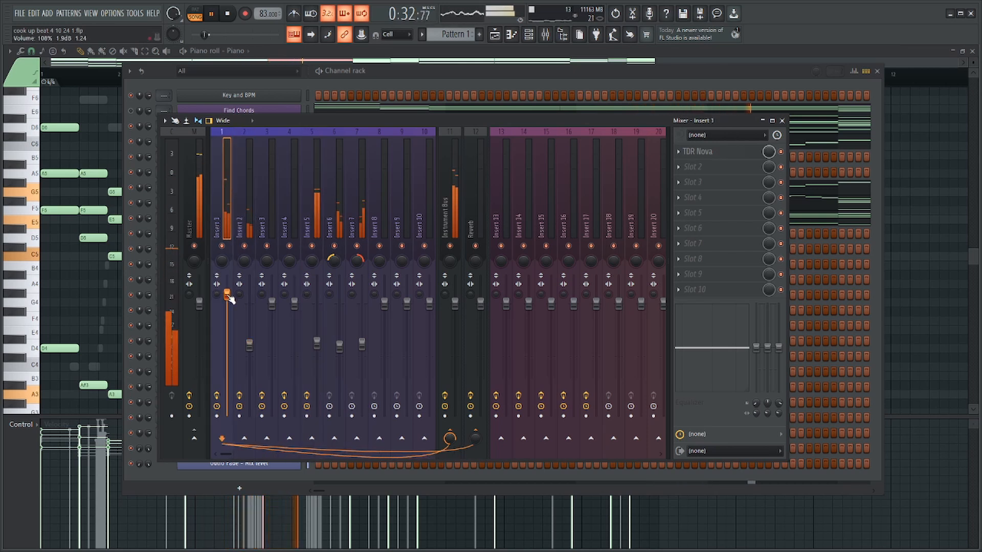
Try the Piano's upper chord notes in bars 1 to 4 an octave higher during playback, and shift them back down.
click(114, 152)
ctrl+drag(309, 114, 31, 282)
key(ctrl+Up)
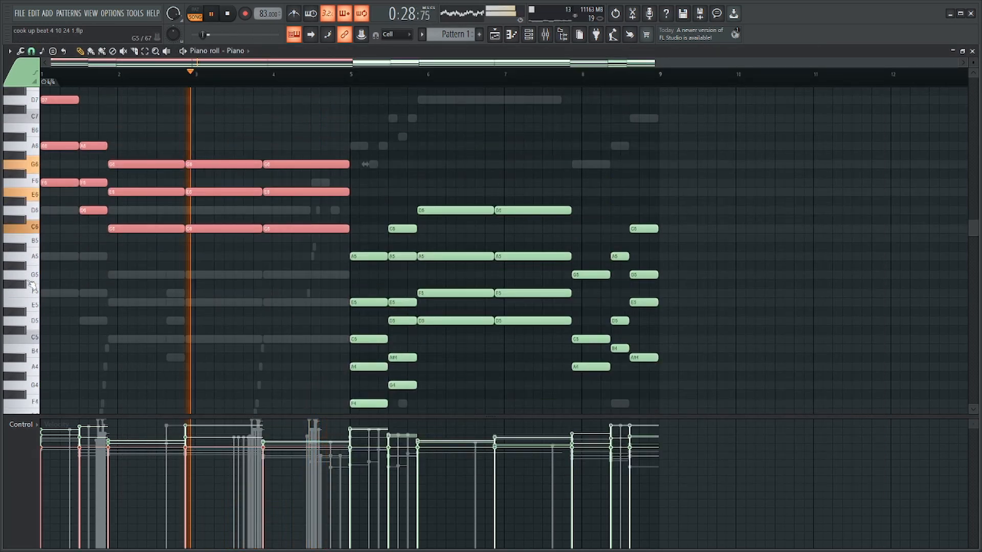
key(space)
key(space)
scroll(51, 224, up, 3)
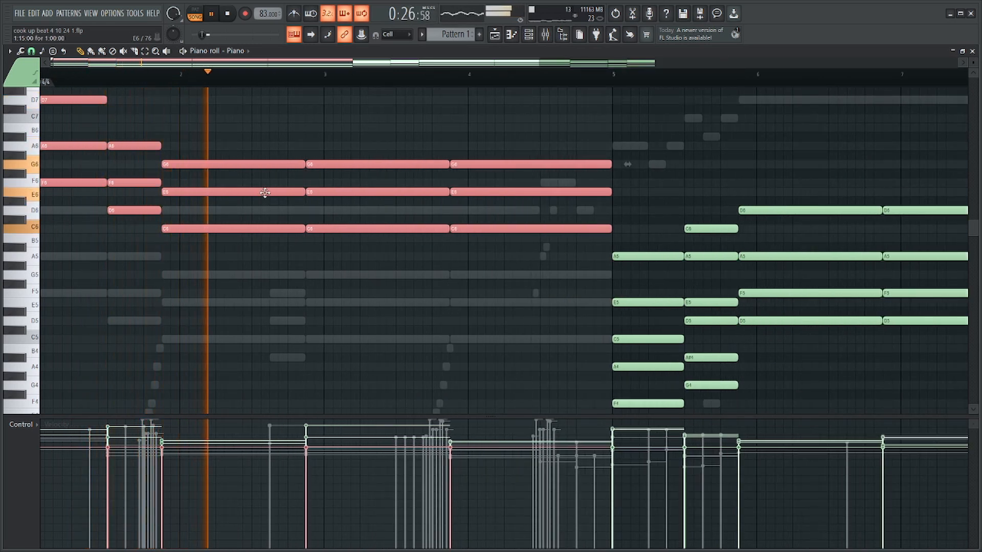
key(ctrl+Down)
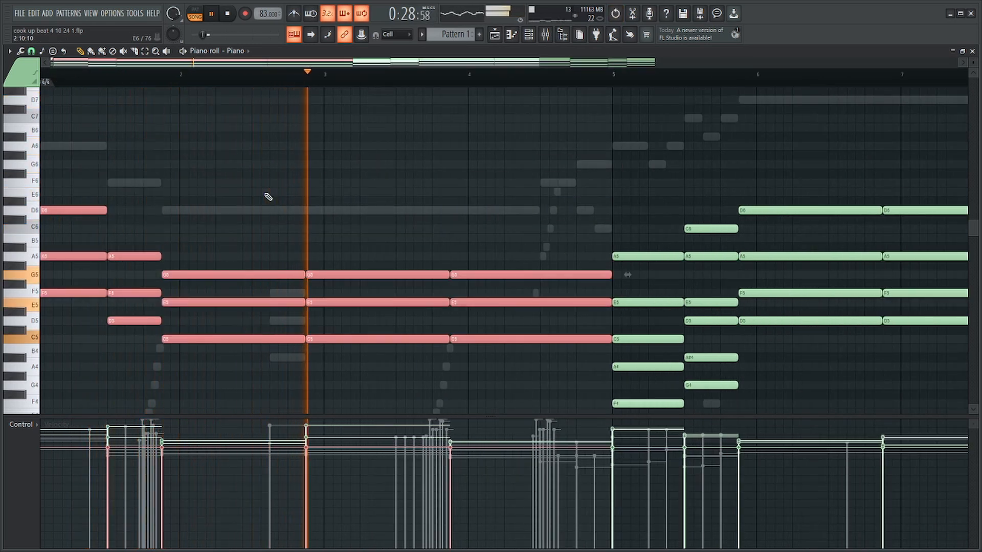
ctrl+click(441, 168)
Delete the C5, E5 and G5 notes of the Piano chord spanning bar 3 after listening from the start.
scroll(399, 182, down, 2)
key(space)
key(space)
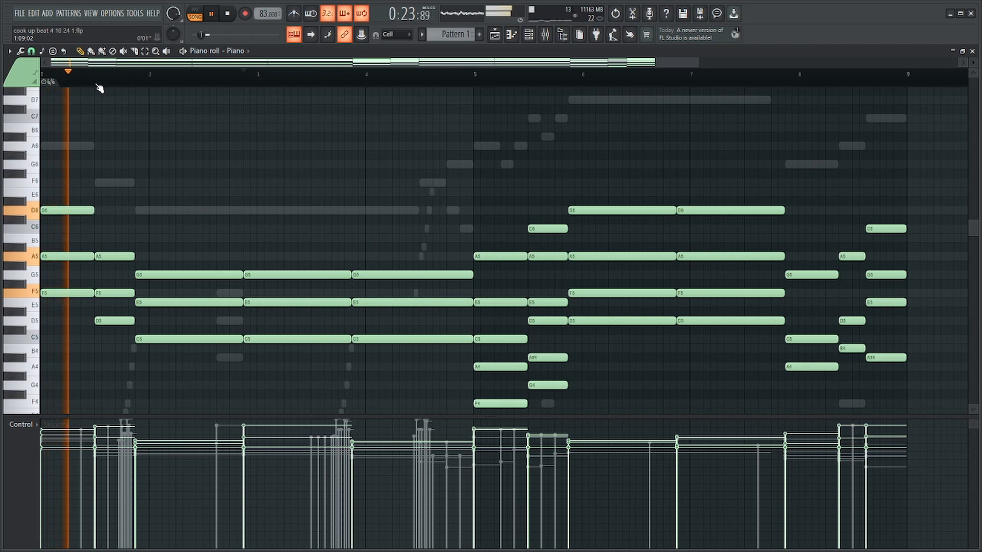
scroll(226, 193, up, 2)
drag(333, 223, 346, 368)
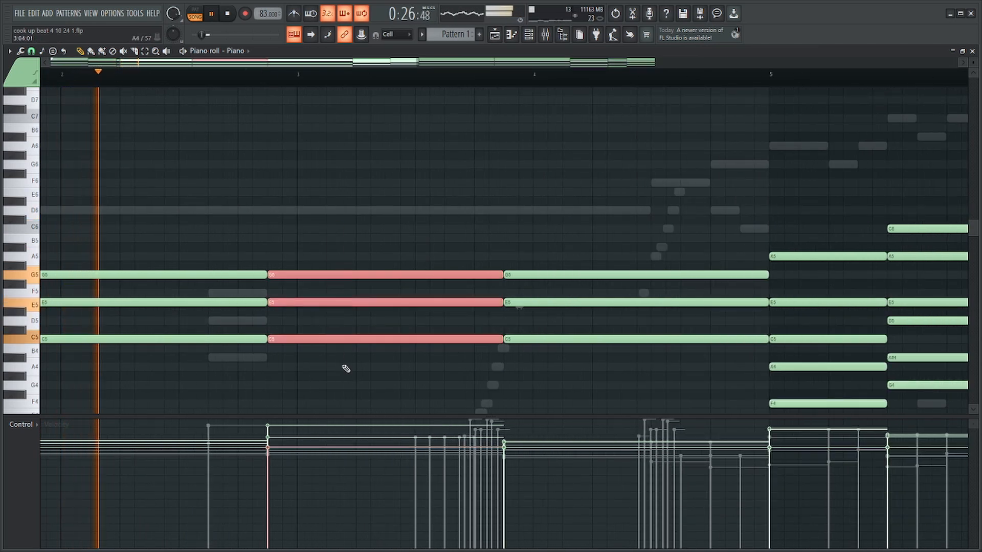
scroll(346, 368, down, 2)
key(Delete)
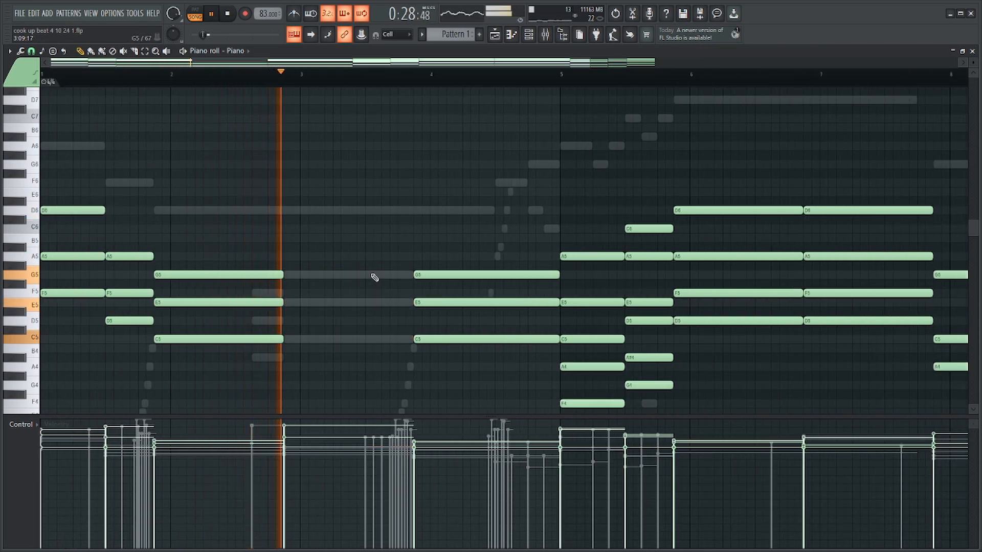
key(ctrl+z)
key(space)
scroll(291, 191, up, 2)
key(Delete)
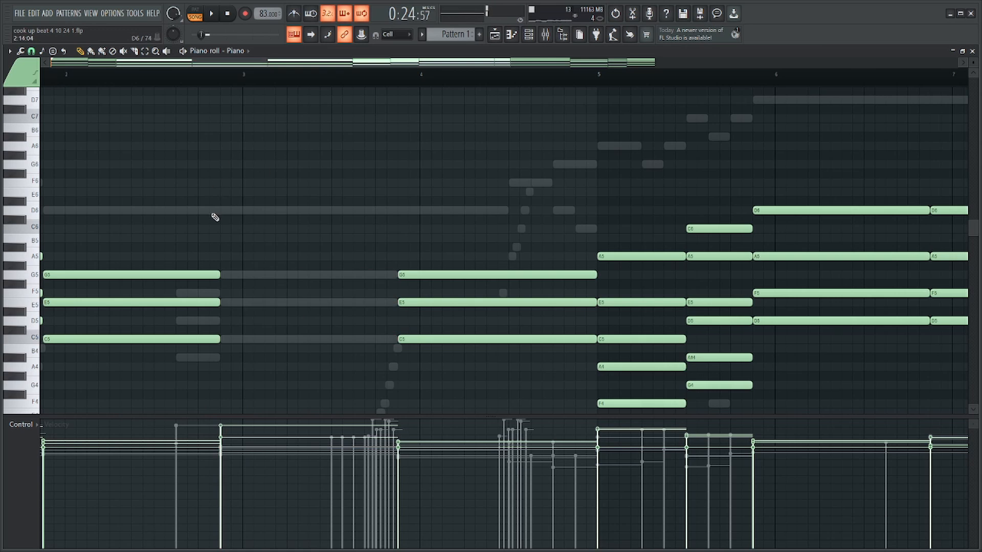
Restore the deleted Piano chord spanning bar 3 and place the playback start at its beginning.
key(ctrl+z)
drag(449, 226, 456, 392)
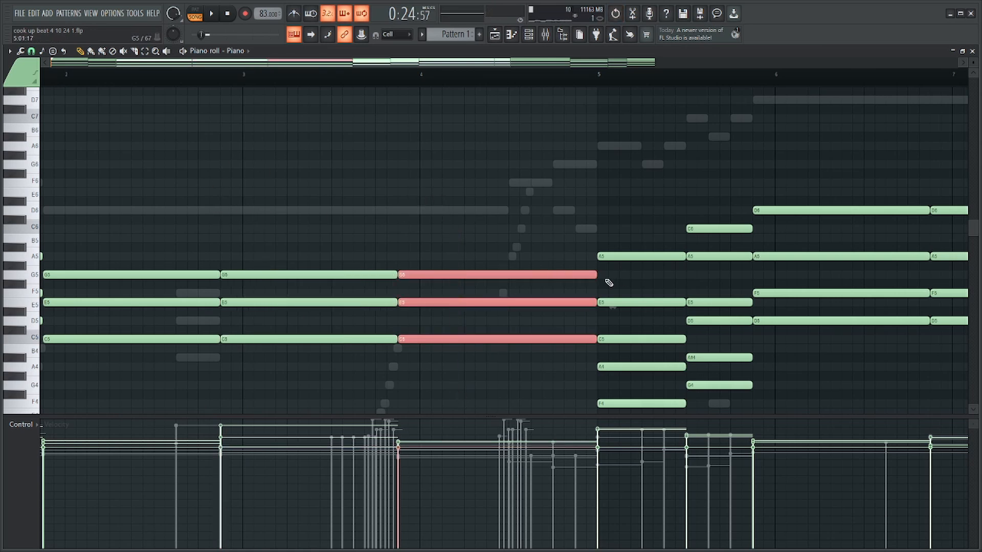
click(224, 77)
Try the passage without the C5, E5 and G5 Piano chord in bar 4 during playback, and undo the changes.
drag(439, 132, 455, 398)
key(Delete)
scroll(399, 333, up, 2)
key(space)
drag(301, 285, 299, 179)
key(ctrl+z)
Add two short Piano note pairs leading into the bar 4 chord: A5 with D6, followed by C6 with F6.
key(ctrl+z)
Raise the bar 4 Piano chord an octave to C6, E6 and G6, and shorten the bar 3 chord before it.
drag(377, 240, 407, 425)
key(ctrl+Up)
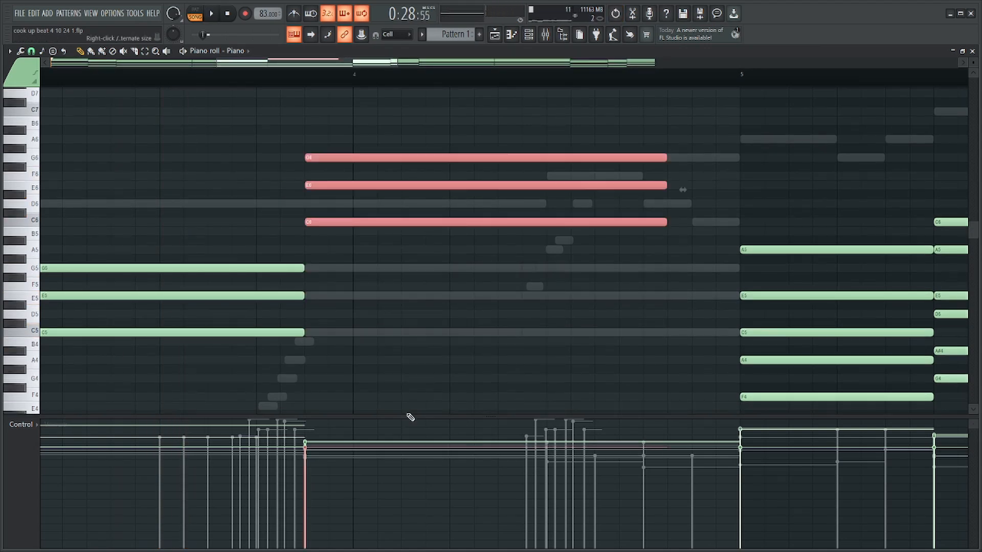
drag(271, 219, 264, 393)
drag(305, 268, 161, 277)
scroll(215, 276, up, 2)
click(284, 203)
key(ctrl+z)
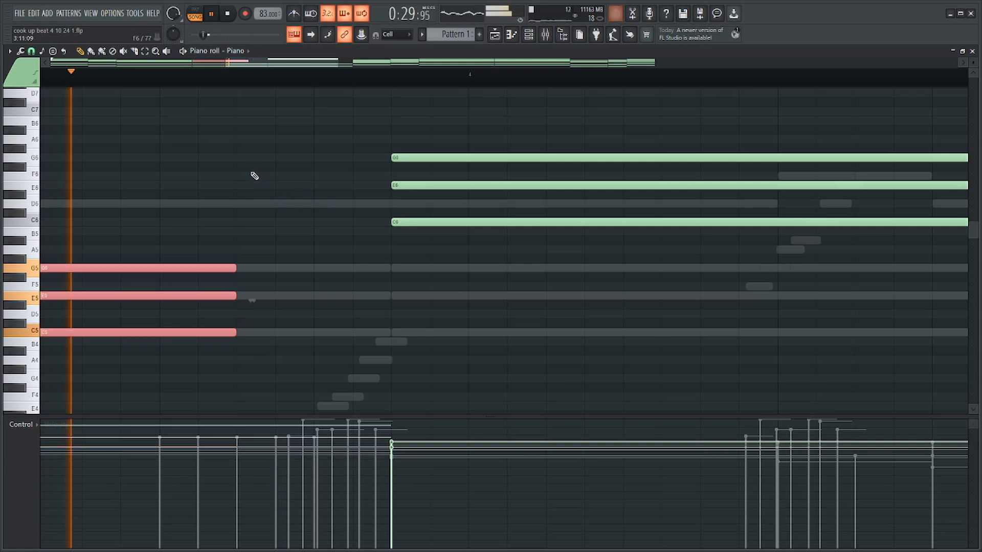
ctrl+click(244, 200)
drag(244, 204, 266, 203)
key(space)
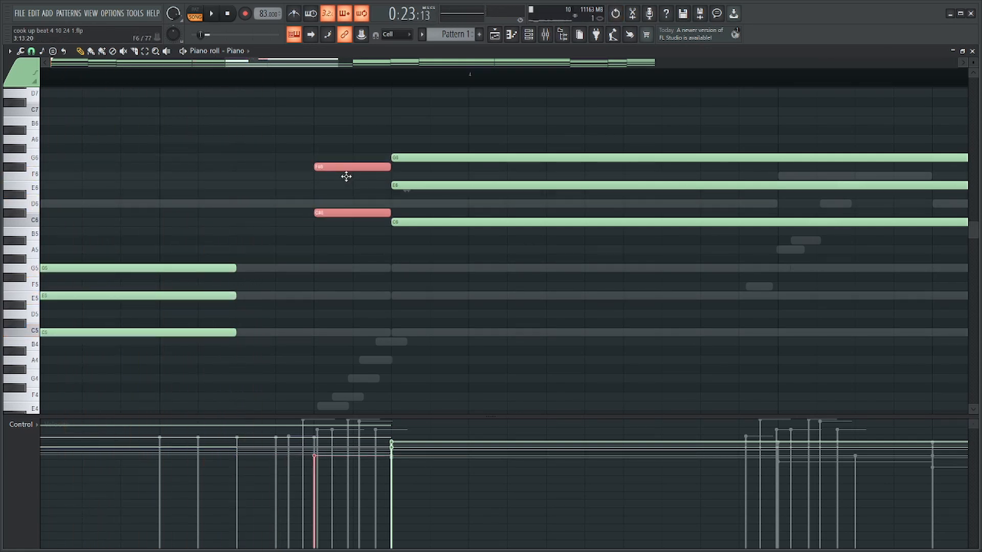
scroll(272, 200, down, 2)
scroll(258, 212, up, 3)
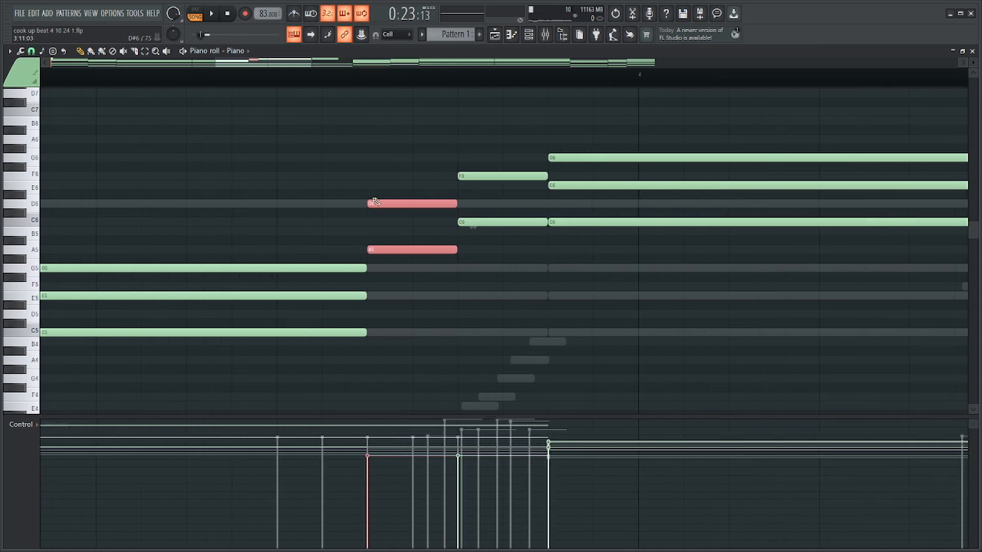
drag(407, 204, 329, 212)
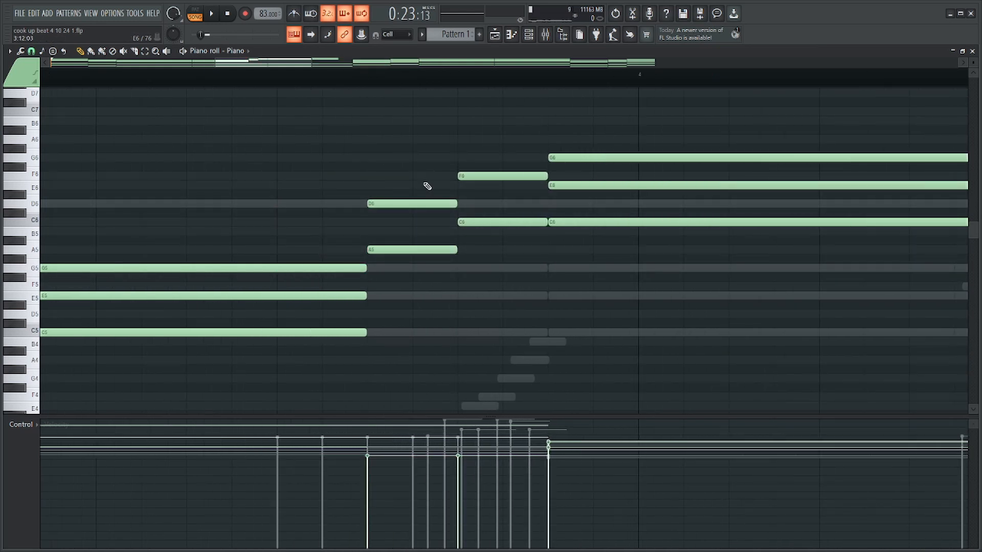
Extend the run backwards with D5–A5 and F5–C6 pairs, end the bar 3 chord where the run starts, and play it.
scroll(386, 238, down, 2)
drag(386, 256, 368, 323)
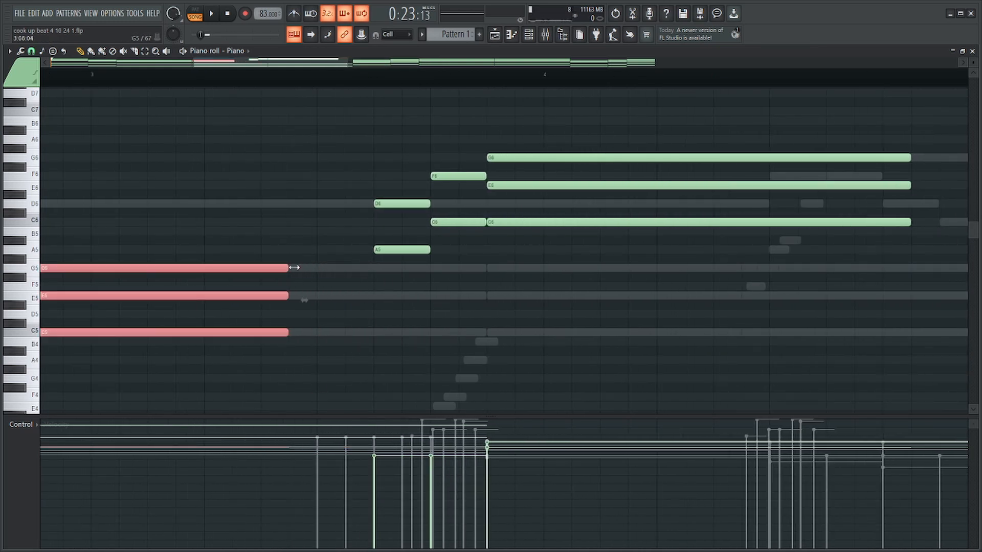
drag(469, 158, 372, 272)
drag(445, 176, 281, 205)
drag(220, 227, 198, 379)
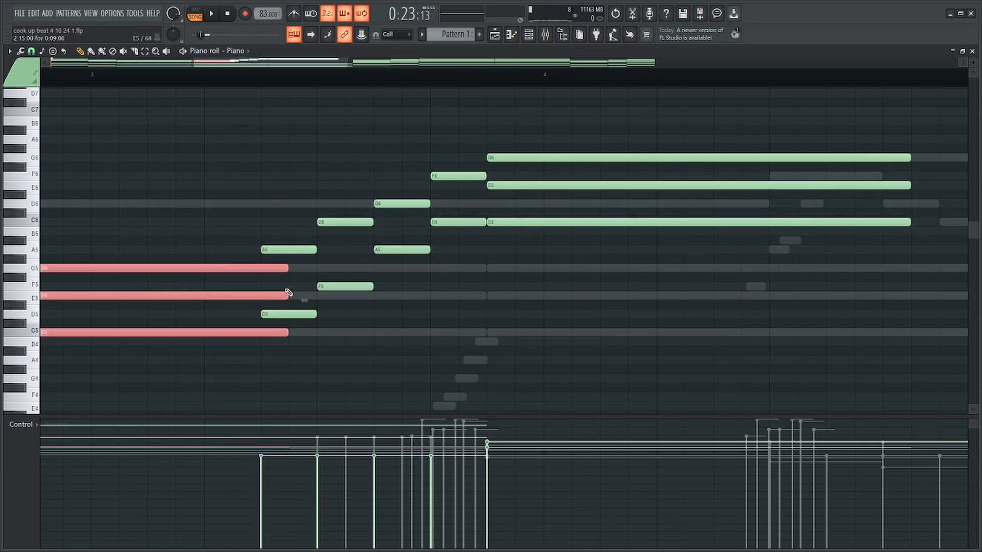
drag(456, 154, 453, 249)
drag(318, 192, 301, 328)
key(space)
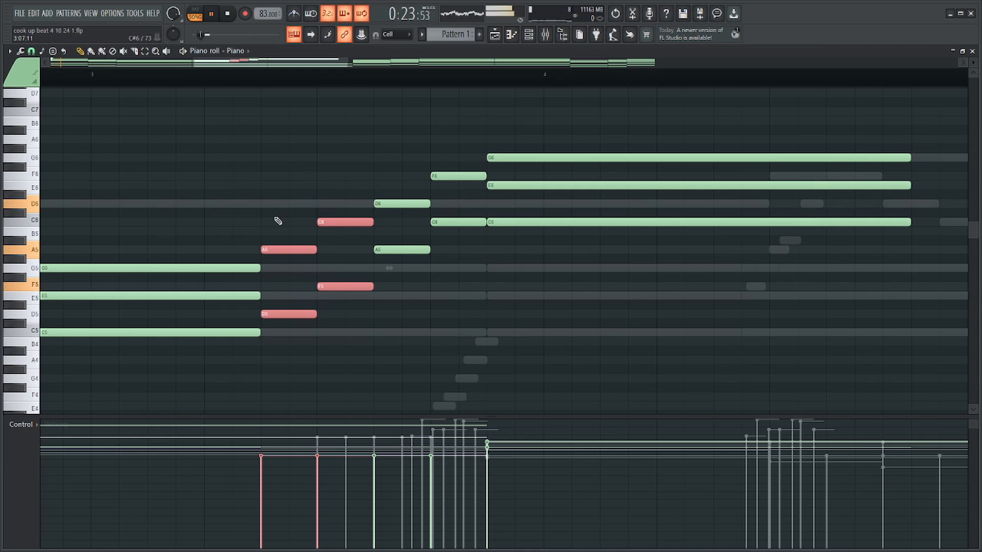
Delete the D5 and A5 pair opening the run and play from the start of the bar 3 chord.
drag(276, 220, 288, 363)
key(Delete)
scroll(390, 307, down, 3)
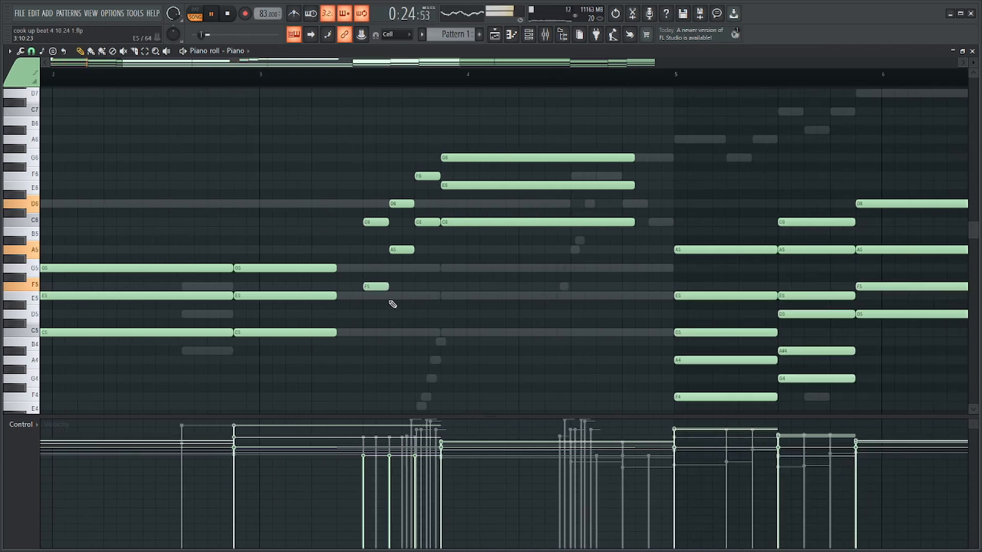
click(235, 79)
key(space)
Halve the length of the run's last C6–F6 pair and extend the bar 4 chord to the start of bar 5.
scroll(428, 166, up, 3)
drag(438, 163, 436, 259)
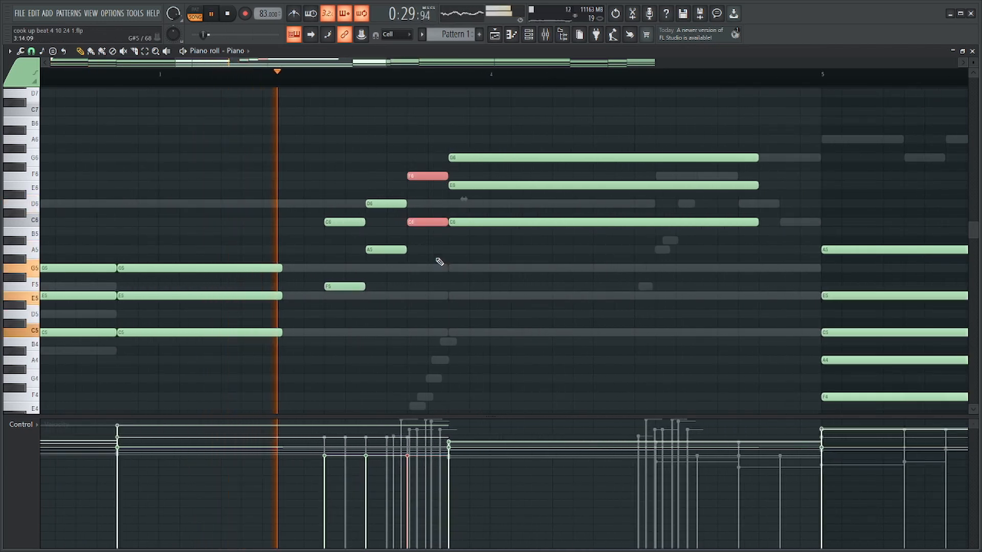
drag(446, 222, 426, 223)
scroll(438, 256, down, 3)
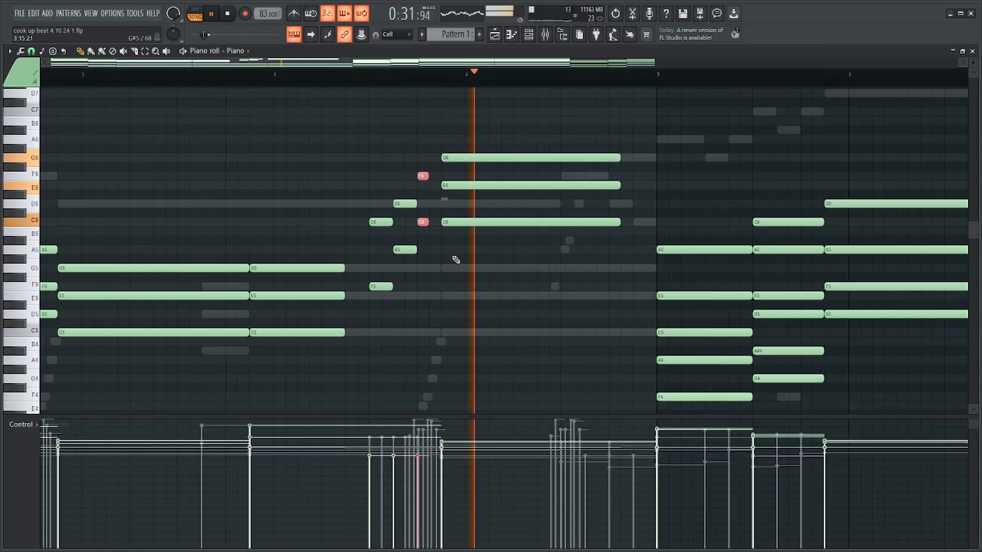
drag(525, 262, 526, 132)
scroll(456, 201, up, 4)
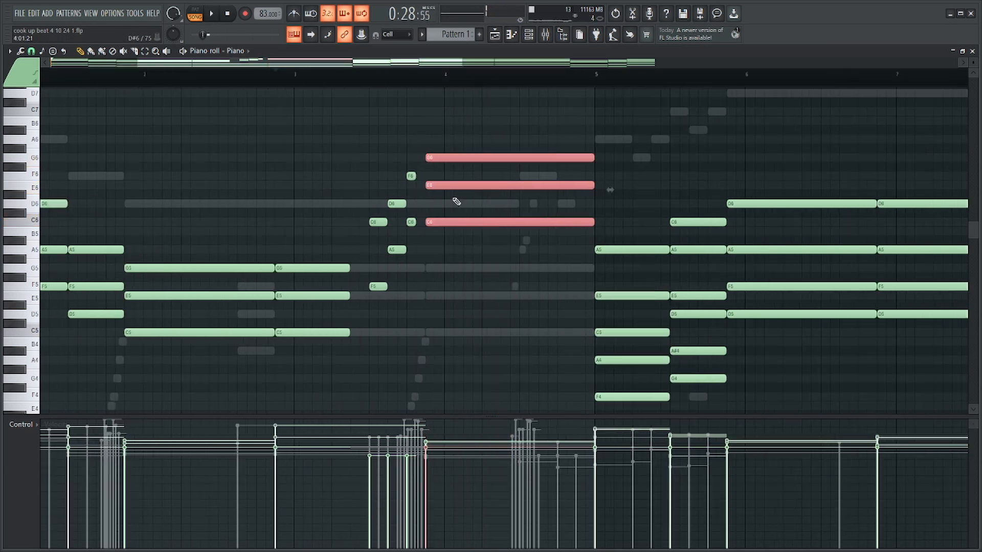
Raise the run's F5, C6 and A5 notes an octave, keeping D6 in place, and play the passage.
ctrl+click(381, 208)
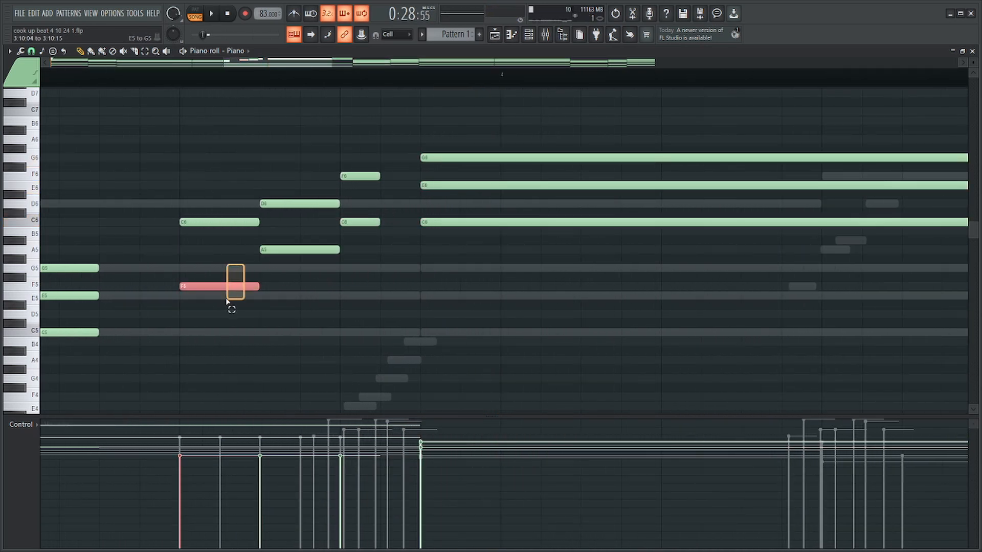
drag(300, 205, 248, 259)
key(ctrl+Up)
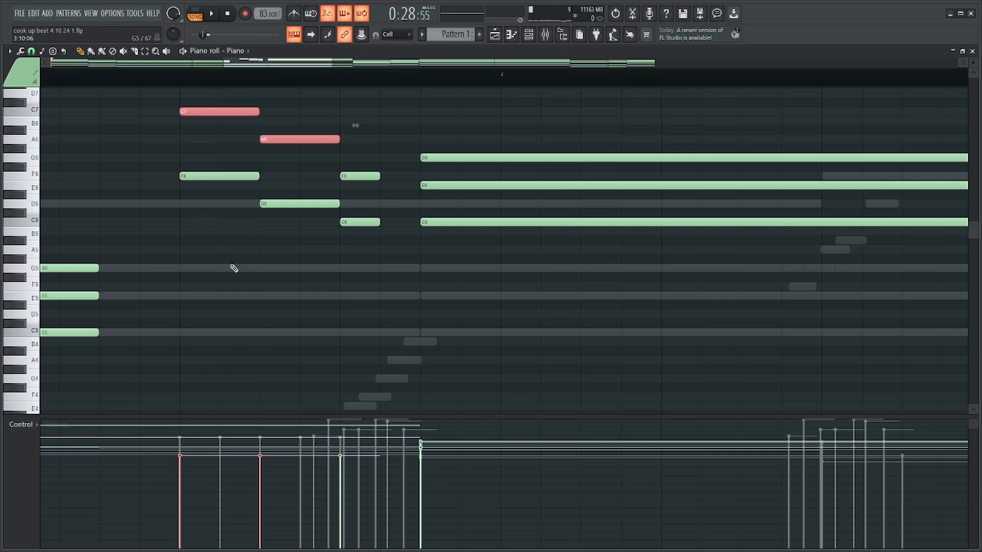
scroll(259, 255, down, 3)
ctrl+click(355, 109)
scroll(339, 146, up, 1)
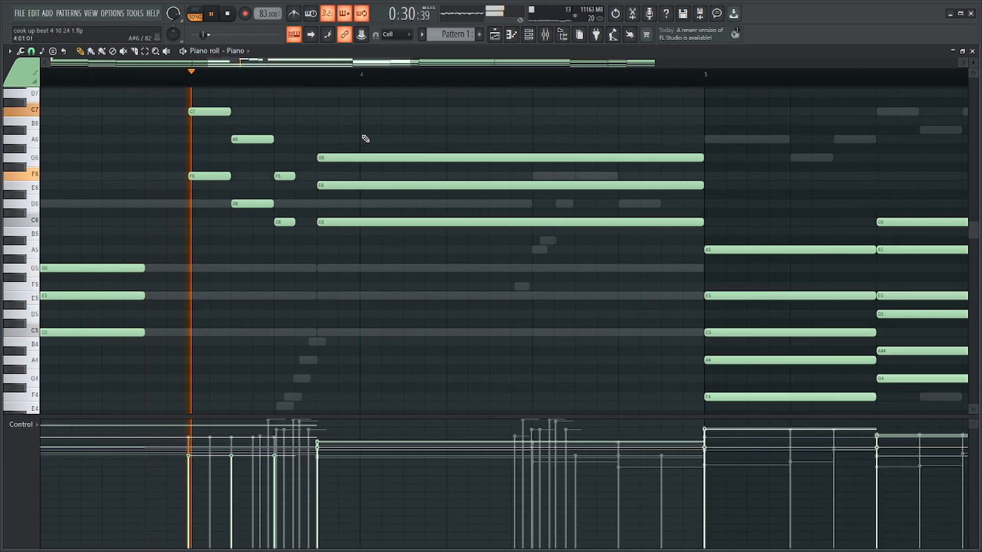
scroll(460, 163, down, 3)
scroll(486, 164, up, 3)
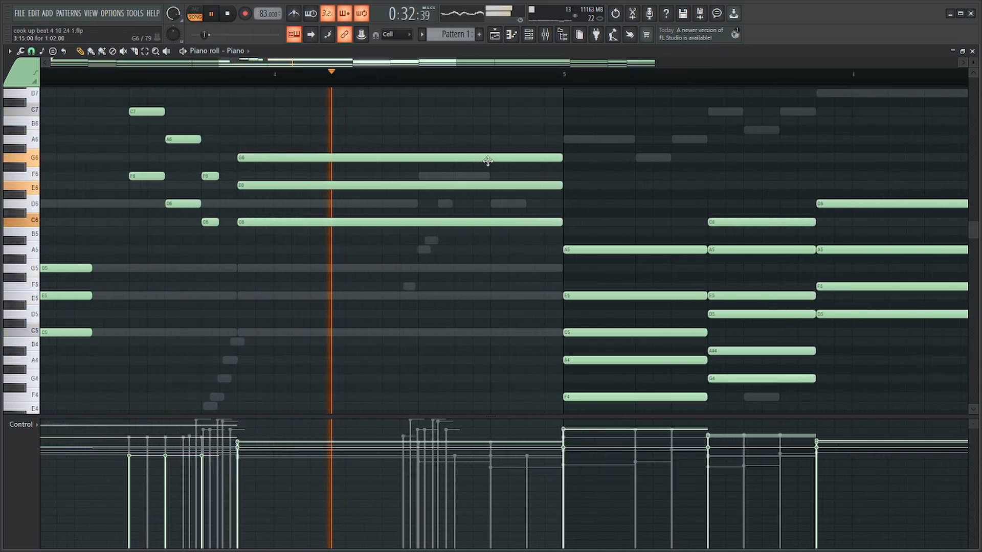
key(space)
Try the upper Piano notes of bars 1 to 4, including the new run, an octave higher during playback, and shift them back down.
drag(307, 141, 115, 106)
key(ctrl+a)
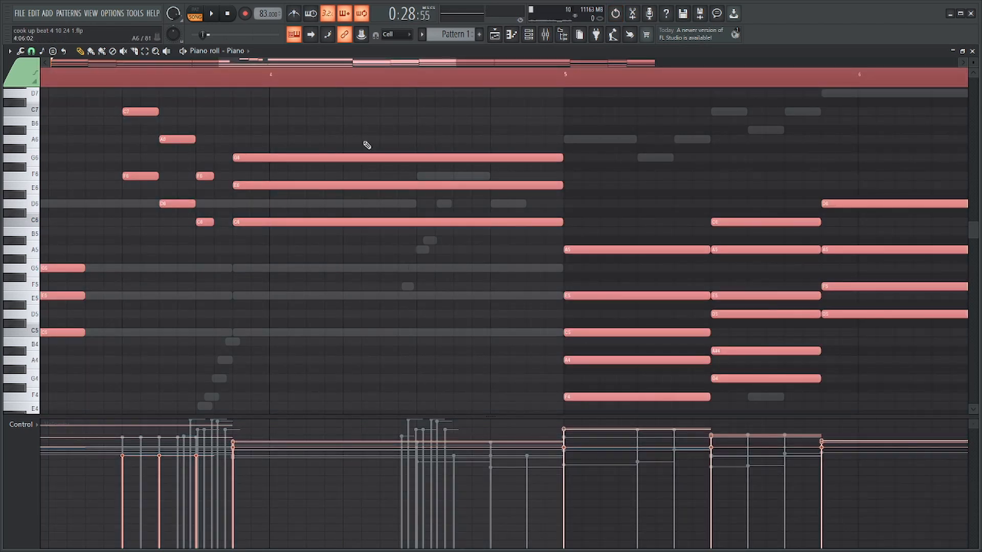
scroll(366, 146, down, 4)
drag(41, 110, 318, 346)
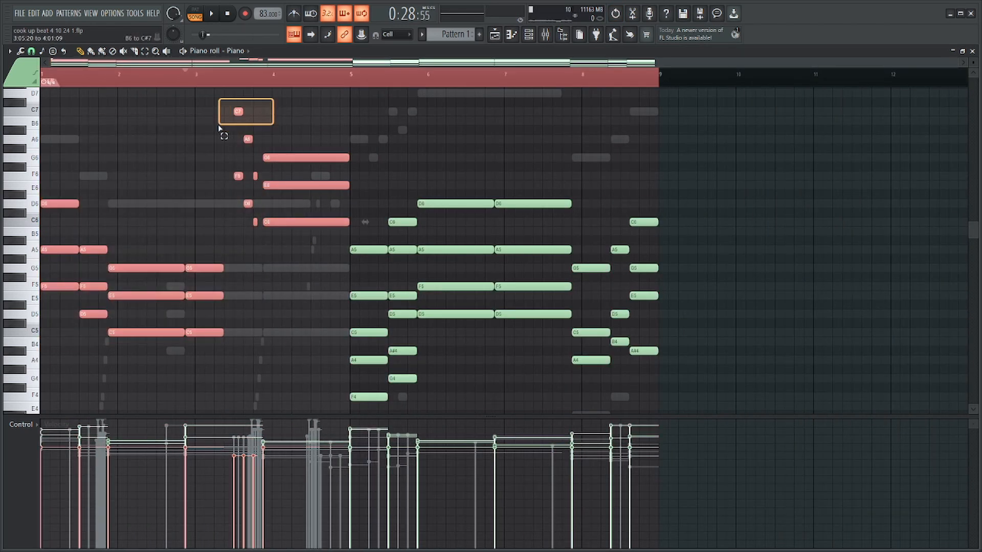
key(ctrl+Up)
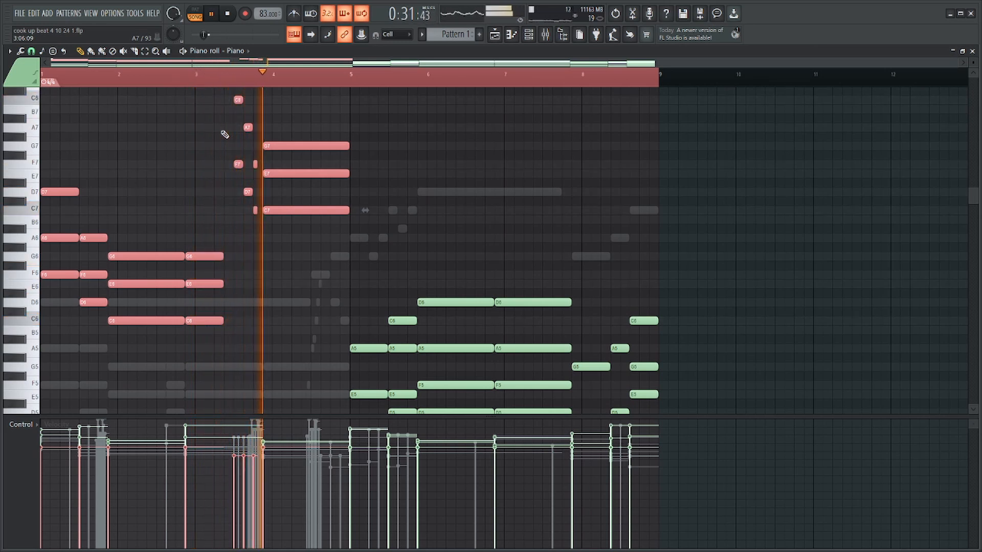
key(ctrl+Down)
key(space)
Play from the bar 3 run, try the bar 4 Piano chord without its E6 note, and undo the deletion.
ctrl+click(247, 79)
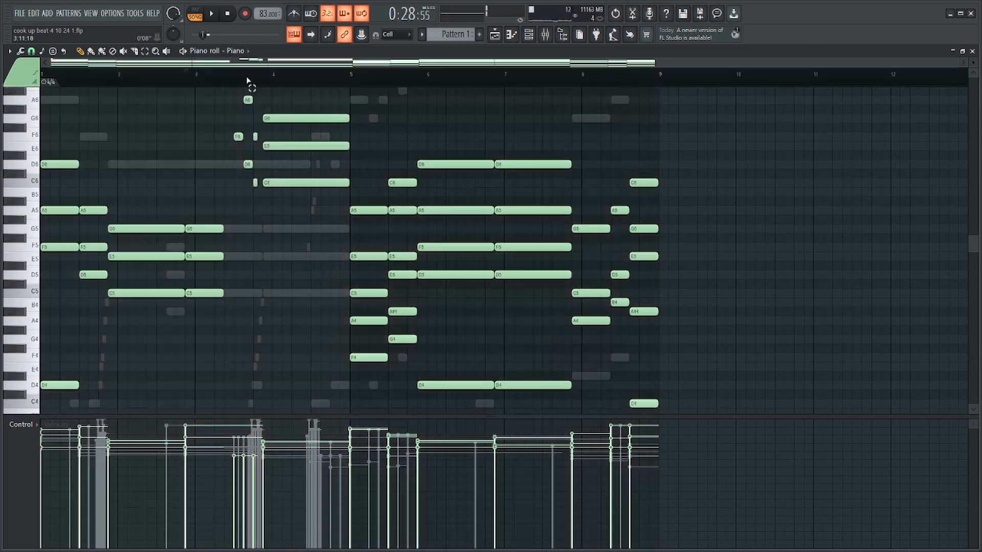
scroll(247, 149, up, 3)
key(space)
scroll(667, 170, up, 3)
scroll(671, 173, up, 2)
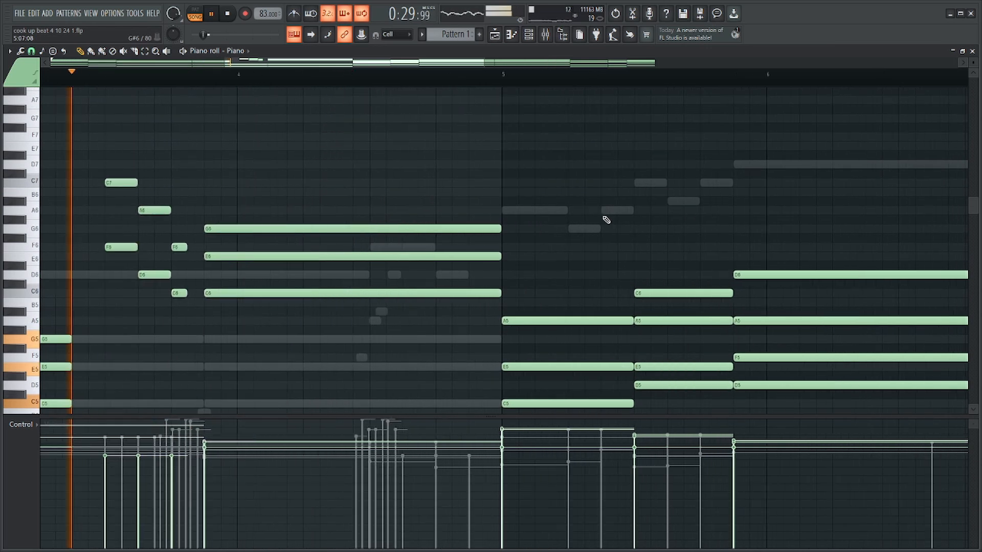
drag(208, 256, 280, 257)
key(space)
right_click(280, 260)
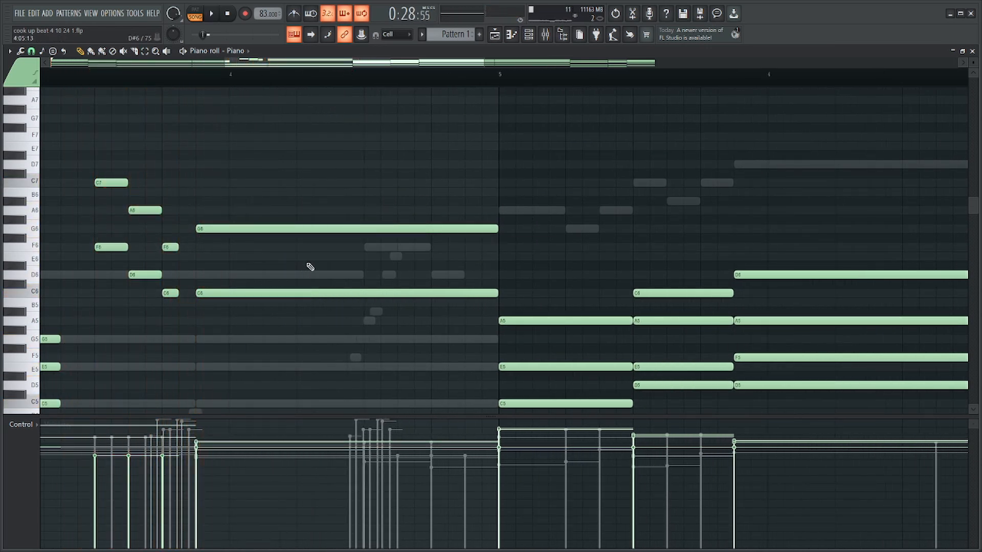
key(ctrl+z)
key(ctrl+z)
Insert a short G6 before the run's A6 and delay and trim the A6 so it ends at the last pair, checking by playback.
scroll(215, 192, down, 2)
click(142, 73)
key(space)
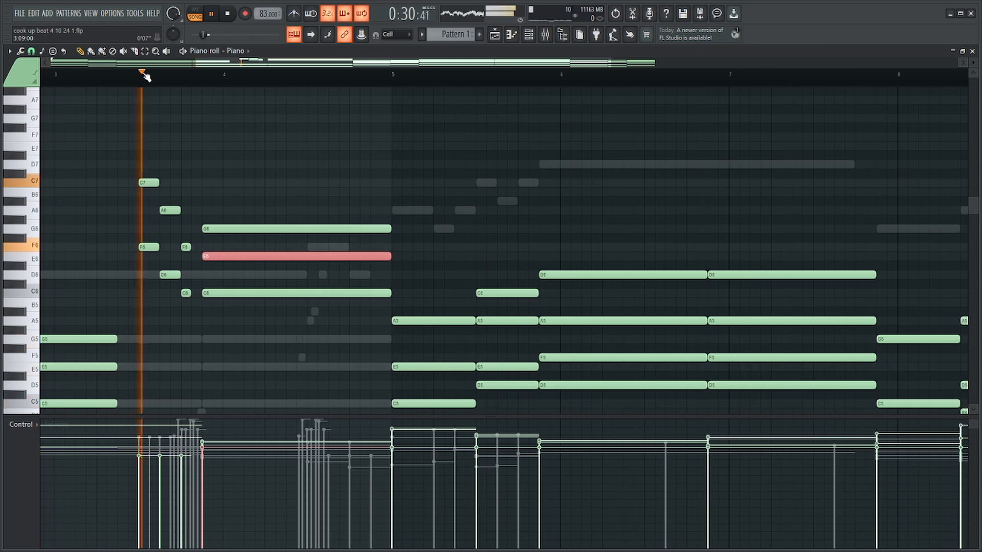
scroll(220, 197, up, 2)
ctrl+click(212, 204)
key(space)
scroll(62, 245, up, 2)
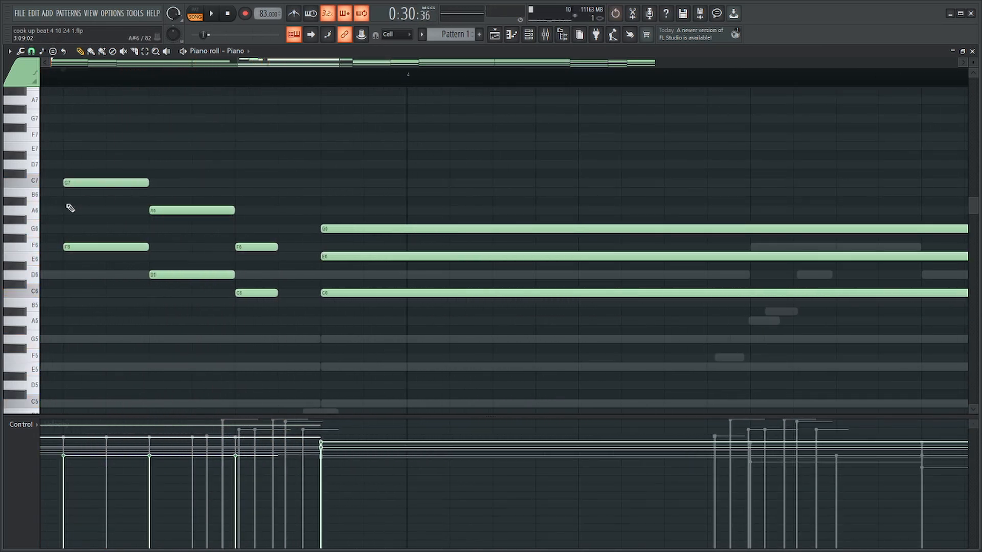
key(space)
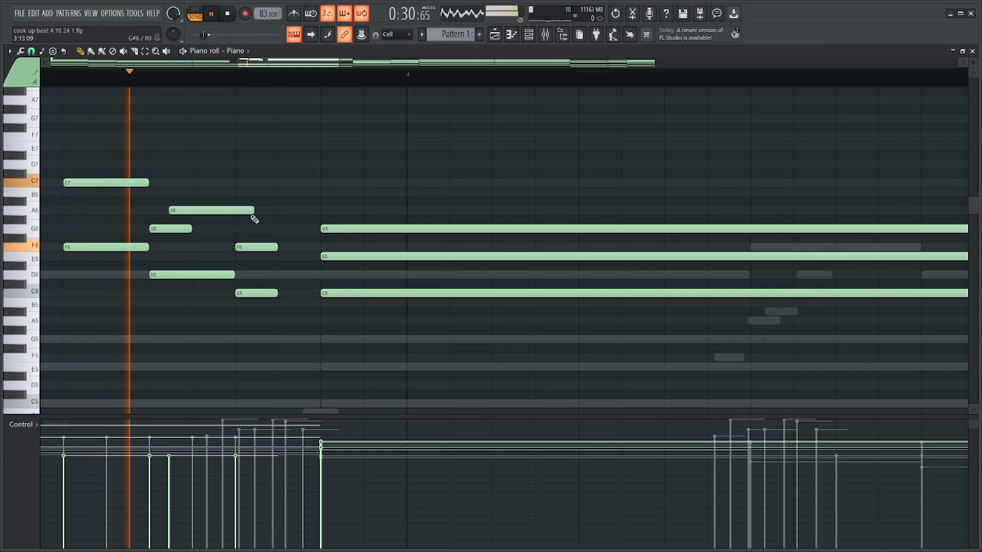
key(space)
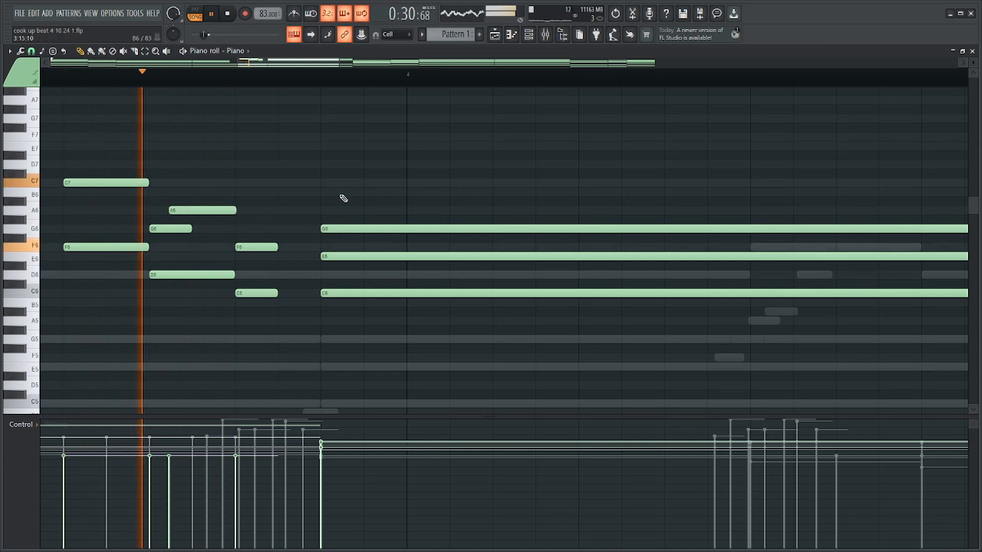
Listen to the edited Piano run and follow the playback into the bar 5 chords.
scroll(344, 199, down, 2)
scroll(414, 184, down, 3)
scroll(554, 224, up, 2)
scroll(555, 223, down, 4)
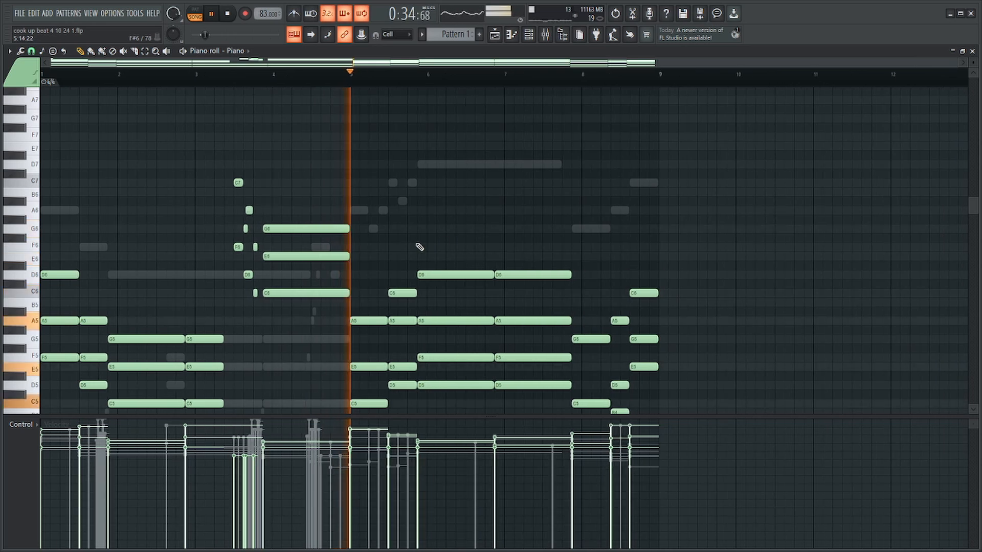
scroll(300, 258, up, 3)
scroll(204, 261, down, 2)
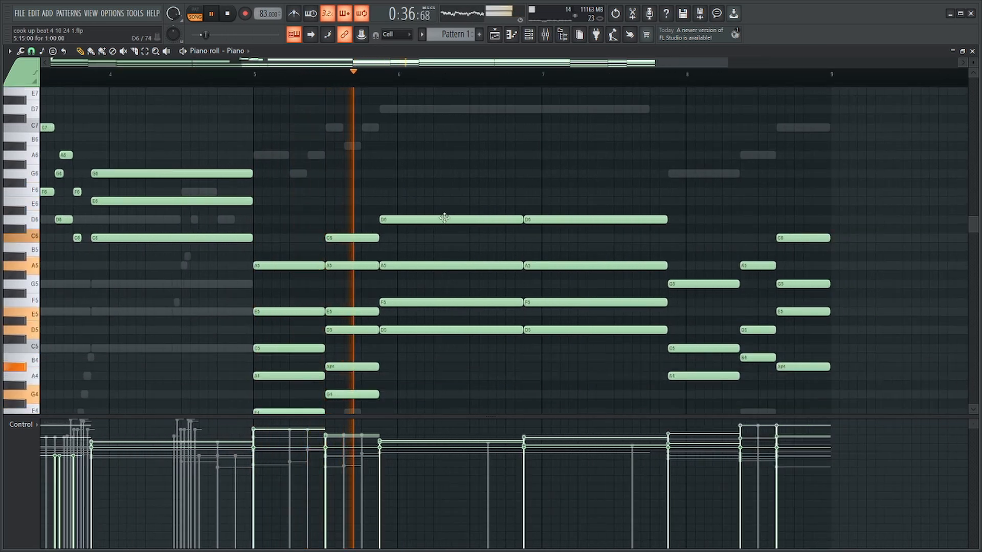
scroll(421, 224, down, 5)
key(space)
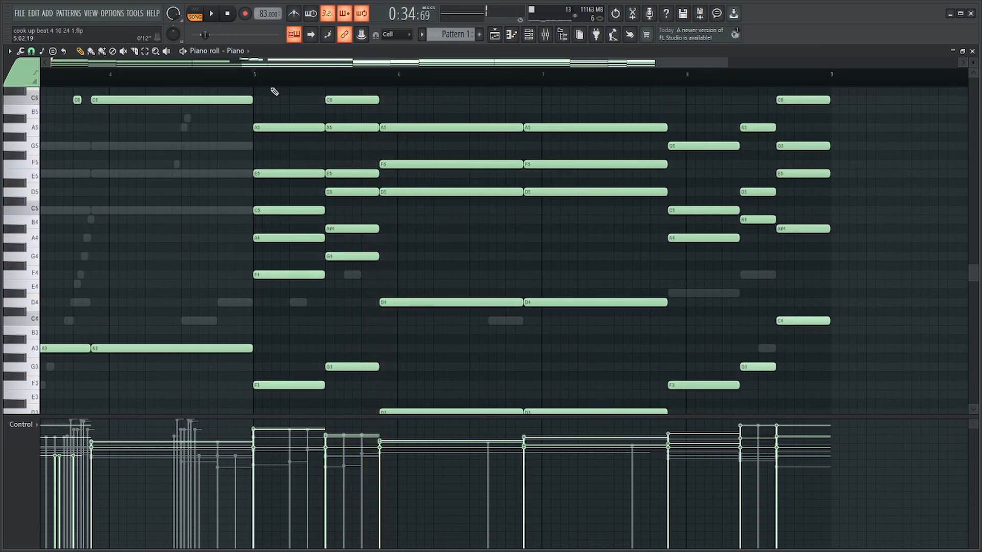
Delete A4 from the first bar 5 Piano chord and A#4 from the second, and play from bar 5.
scroll(367, 218, down, 2)
drag(301, 298, 301, 299)
scroll(362, 265, up, 2)
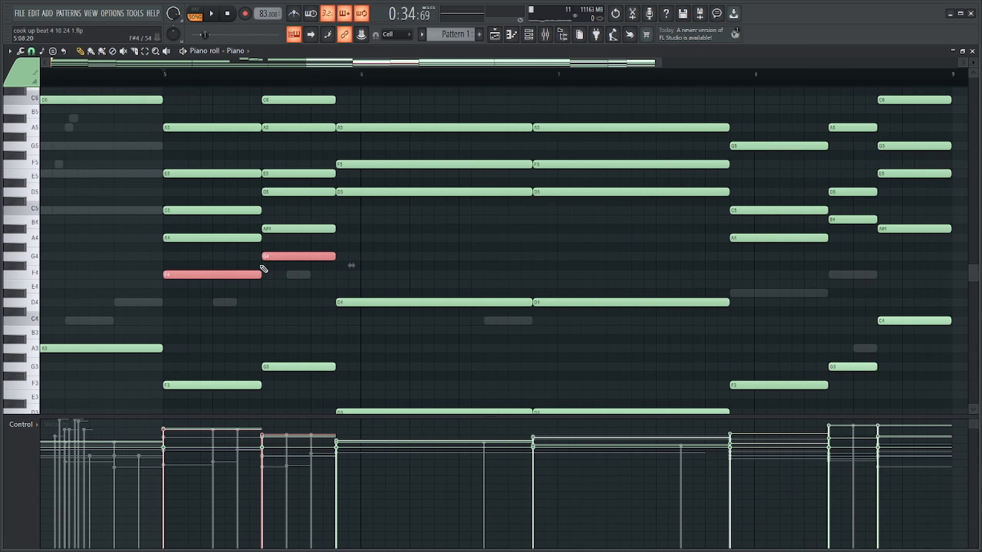
scroll(280, 258, up, 1)
scroll(215, 260, down, 5)
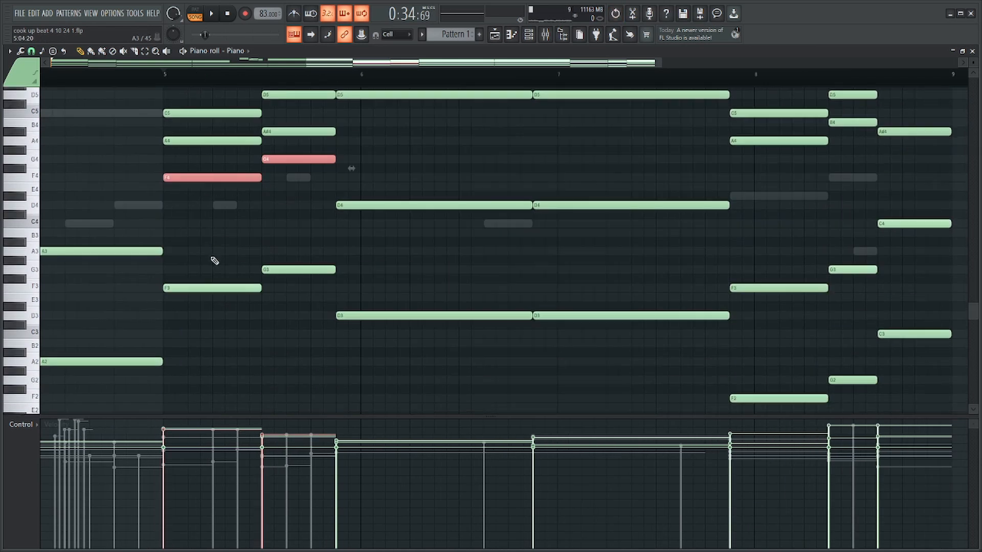
scroll(251, 256, down, 3)
scroll(271, 257, down, 8)
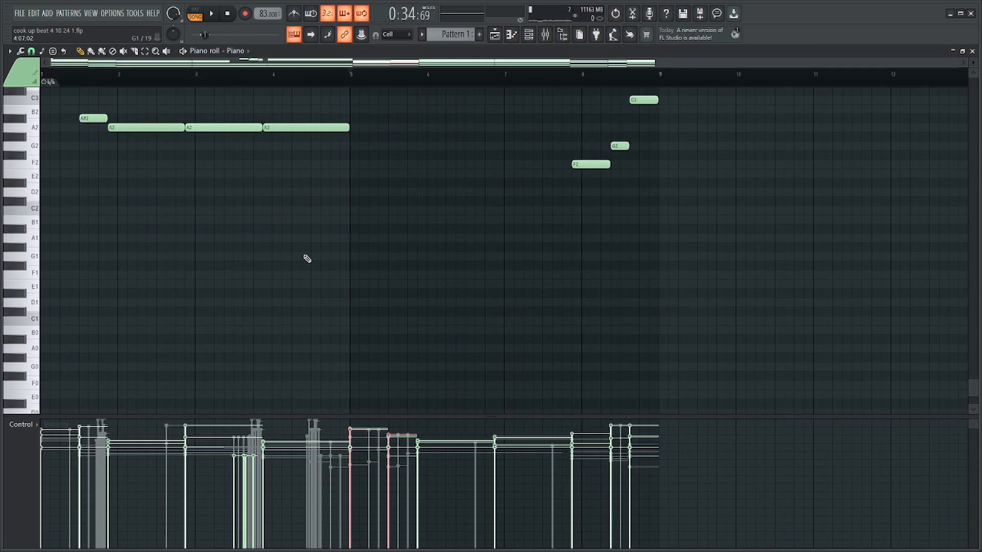
scroll(348, 259, up, 8)
scroll(419, 260, up, 3)
scroll(409, 255, up, 3)
scroll(322, 222, up, 3)
scroll(232, 228, up, 1)
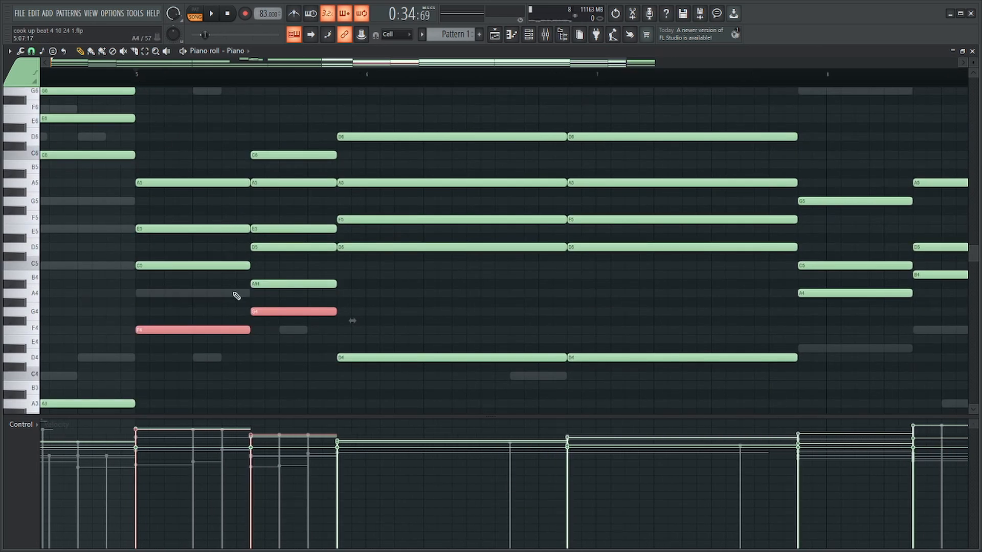
key(space)
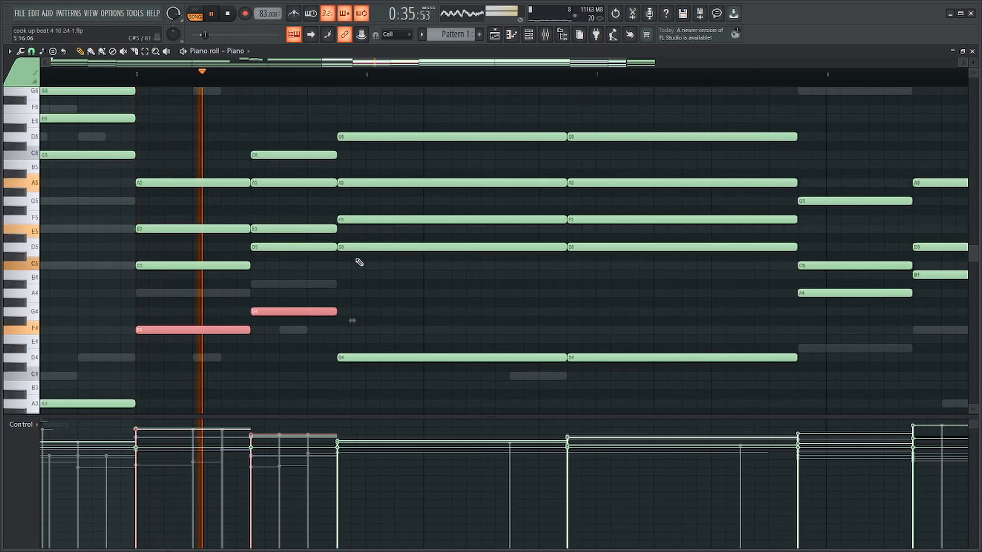
Try the second bar 5 Piano chord with its A#4 added back, and remove that note again.
scroll(358, 269, down, 2)
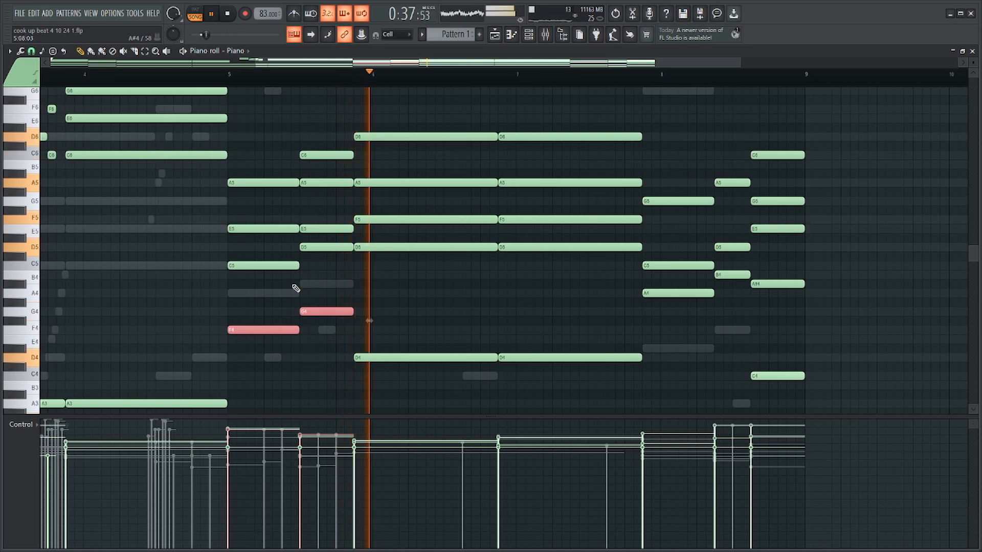
key(space)
click(329, 283)
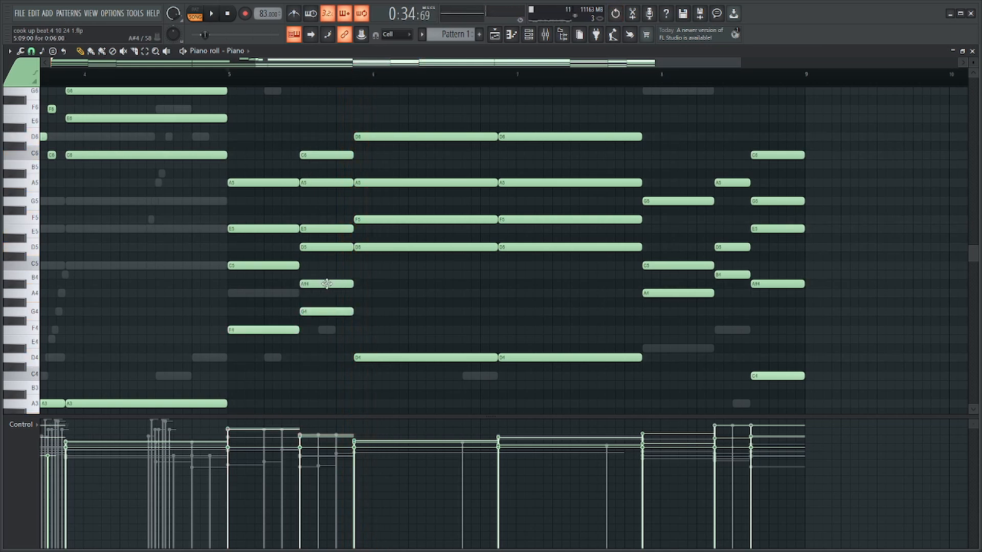
right_click(327, 284)
Listen to the Piano from bar 5 and follow the playback through the long D chords towards bar 8.
scroll(328, 285, up, 2)
key(space)
scroll(440, 298, down, 4)
scroll(598, 276, up, 3)
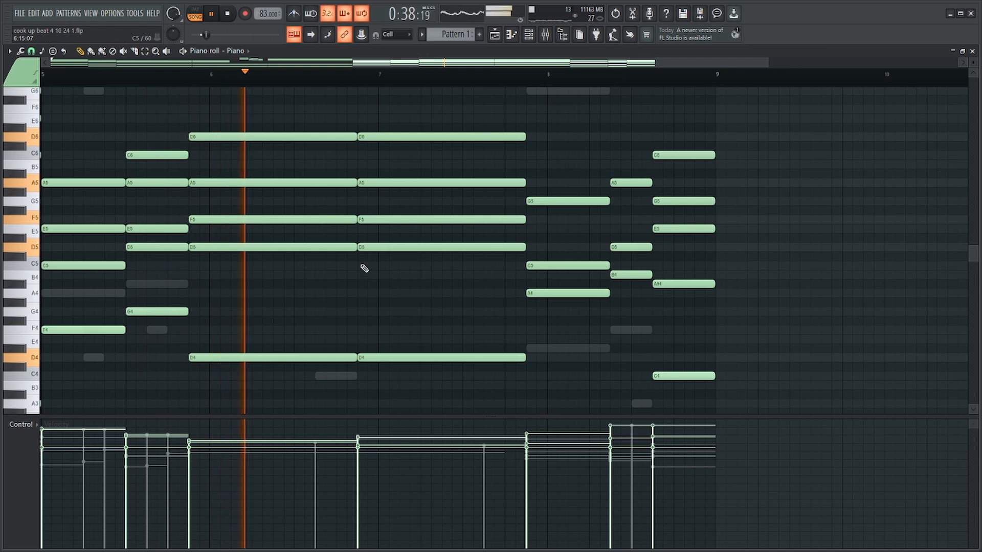
scroll(364, 269, up, 2)
scroll(593, 281, down, 4)
scroll(544, 304, up, 1)
scroll(526, 309, down, 1)
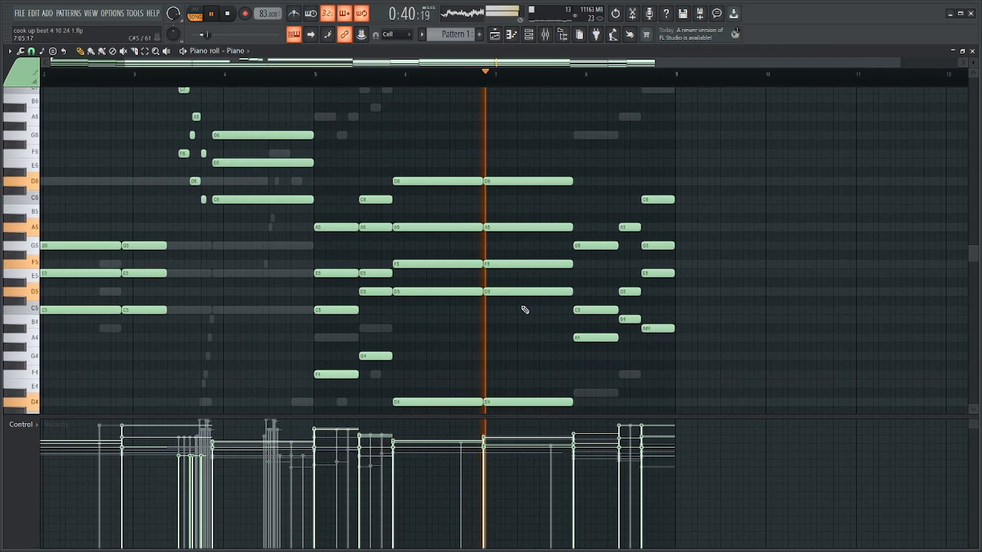
scroll(532, 304, down, 2)
scroll(517, 281, up, 3)
scroll(502, 265, up, 1)
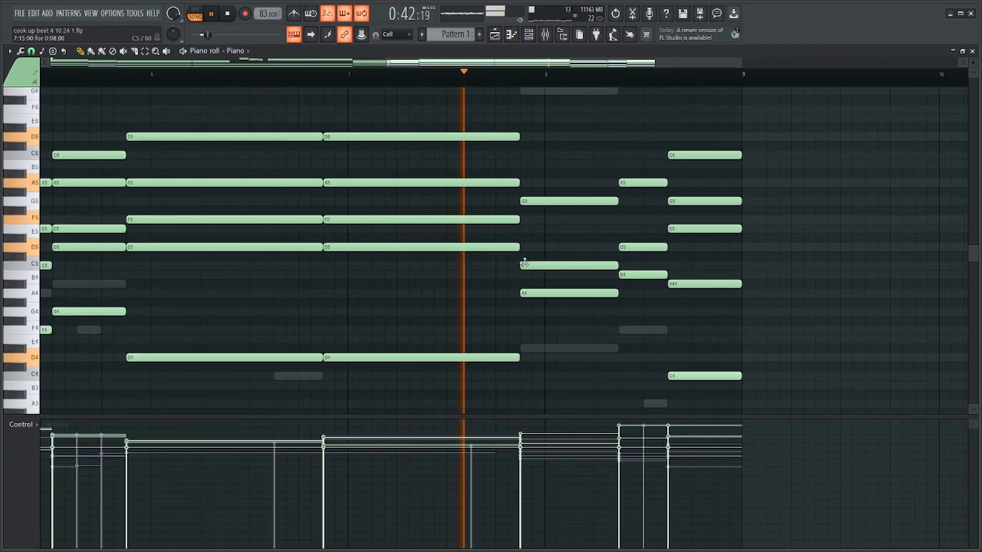
scroll(523, 264, down, 4)
Delete D5 from the second bar 5 Piano chord and from both long D chords after it, and play the change.
drag(211, 217, 171, 175)
key(space)
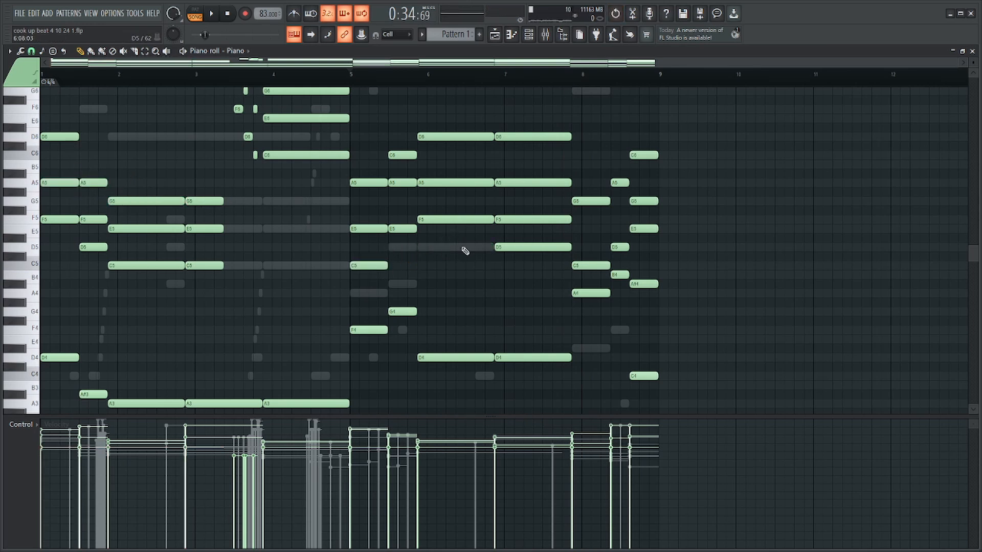
key(space)
scroll(356, 84, up, 3)
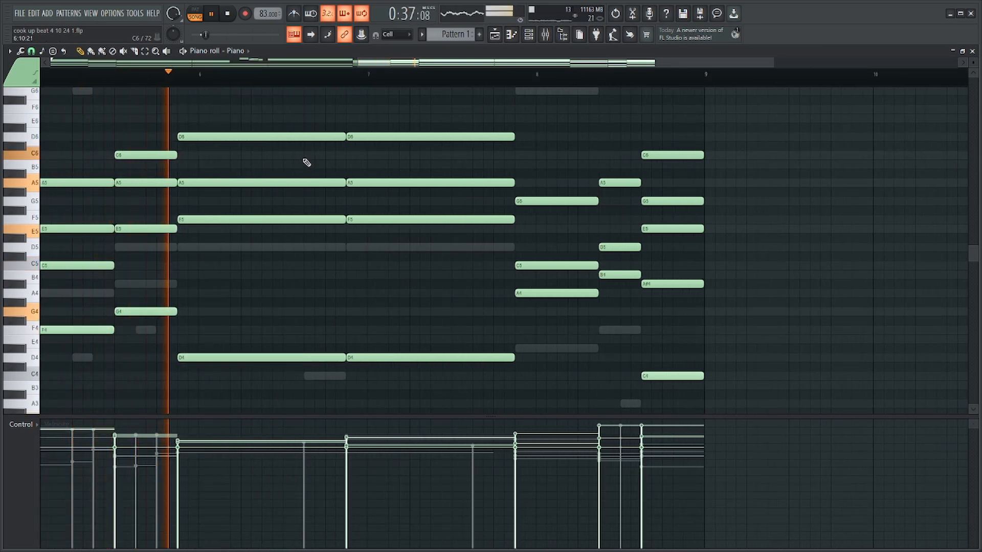
Shorten the D6, A5 and F5 notes of the first long D chord by one beat.
drag(333, 105, 331, 235)
scroll(329, 154, up, 3)
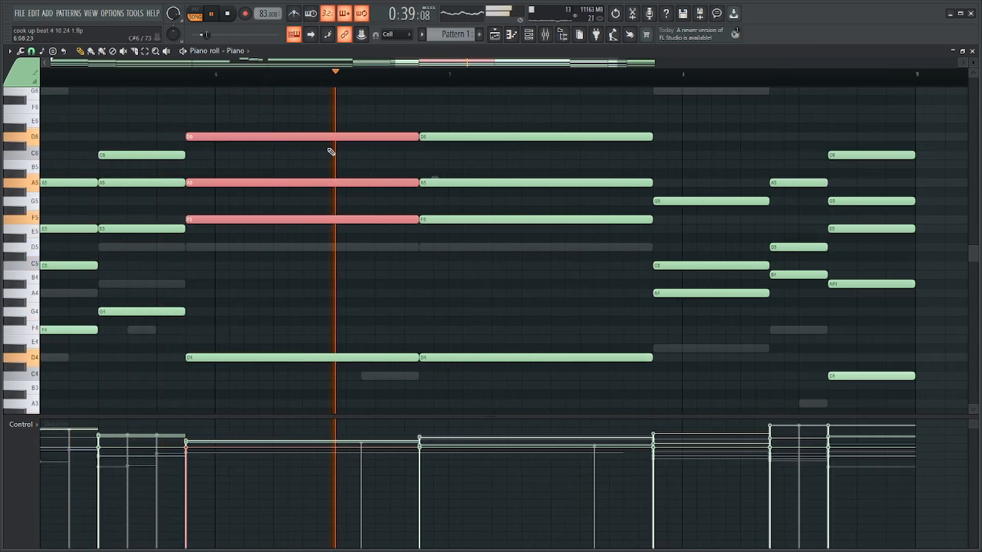
key(space)
drag(454, 136, 376, 137)
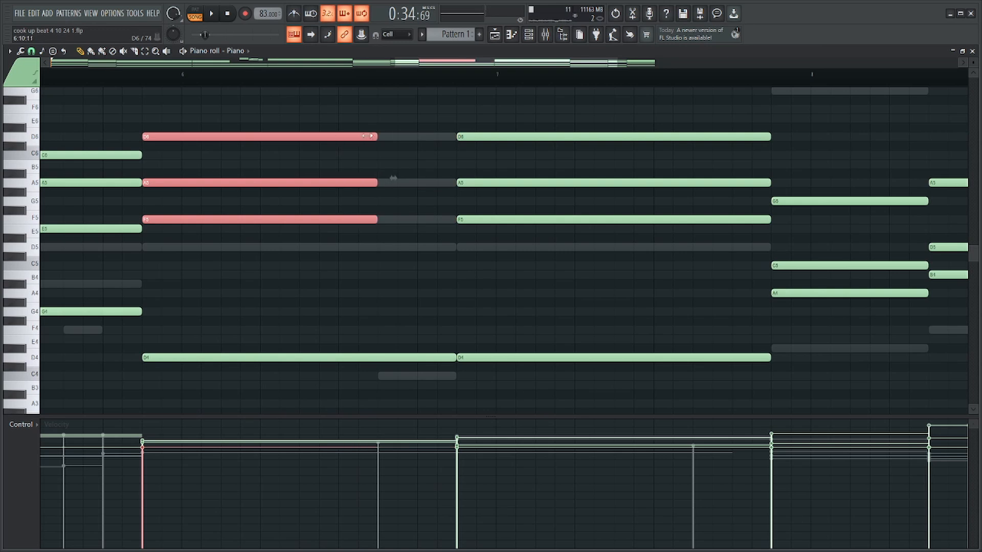
Add staggered A6, G6 and F6 notes over three repeated C6 notes at the end of the first long D chord.
drag(283, 131, 402, 159)
drag(629, 203, 472, 203)
click(358, 248)
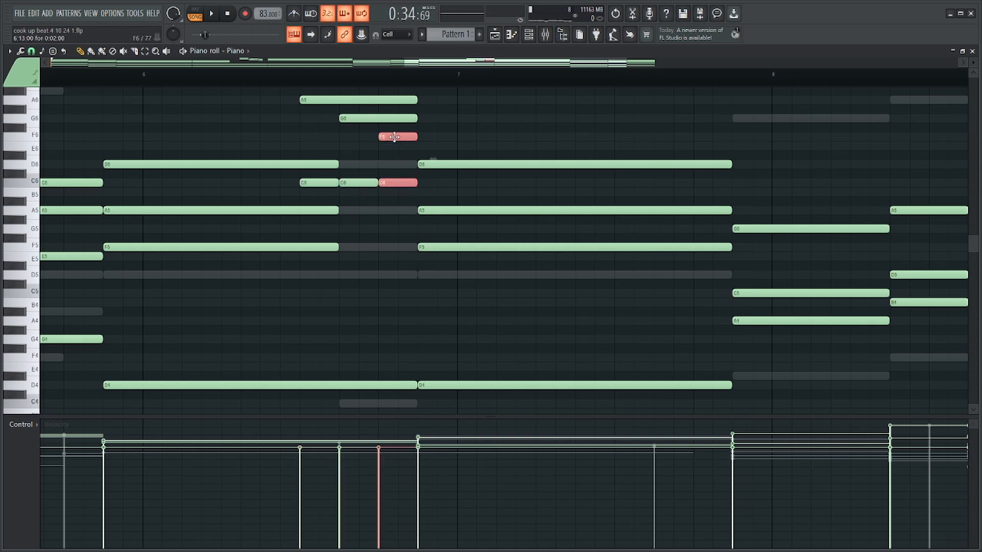
Play from the first long D chord and strum the added A6, G6, F6 and C6 notes.
click(103, 80)
key(space)
drag(398, 196, 324, 98)
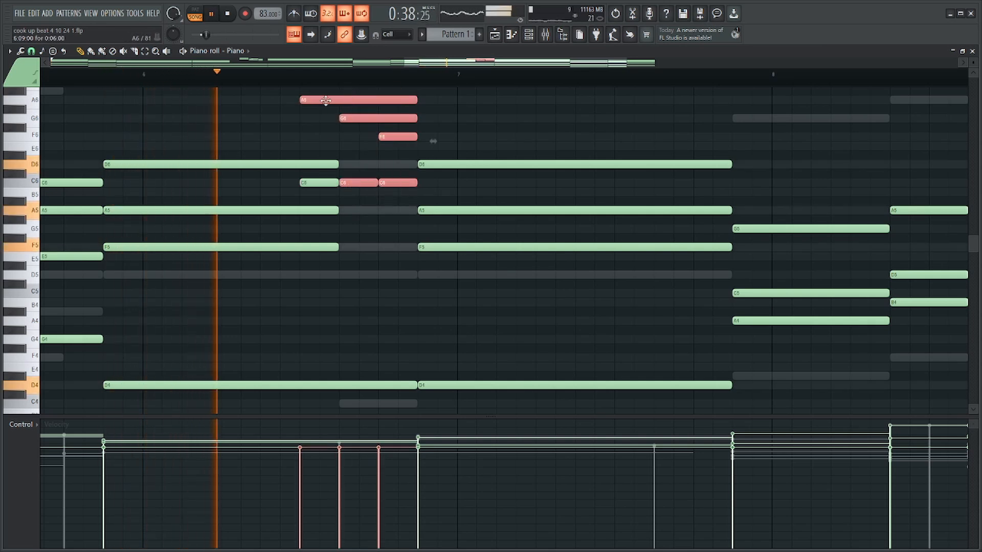
drag(323, 179, 324, 187)
key(alt+s)
click(553, 321)
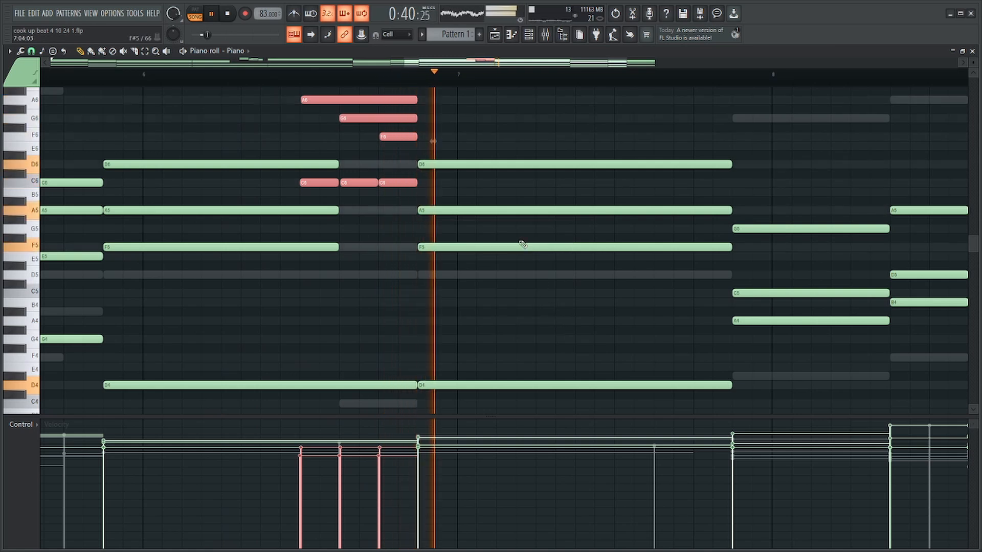
Retune the upper line of the bar 6 run to G6, F6 and E6, and check it by playback.
key(ctrl+d)
key(space)
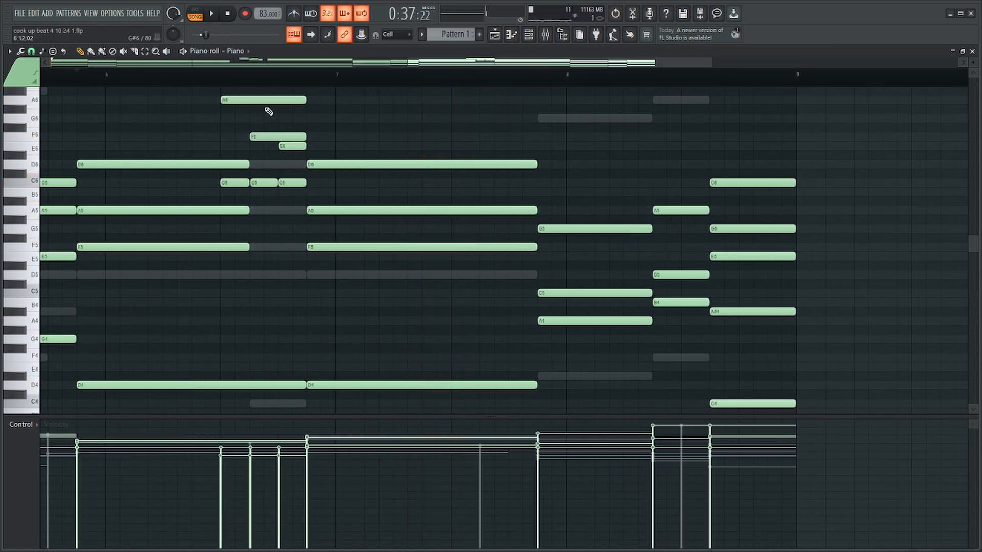
key(space)
mouse_move(266, 100)
mouse_down()
mouse_move(267, 131)
mouse_move(268, 119)
mouse_up()
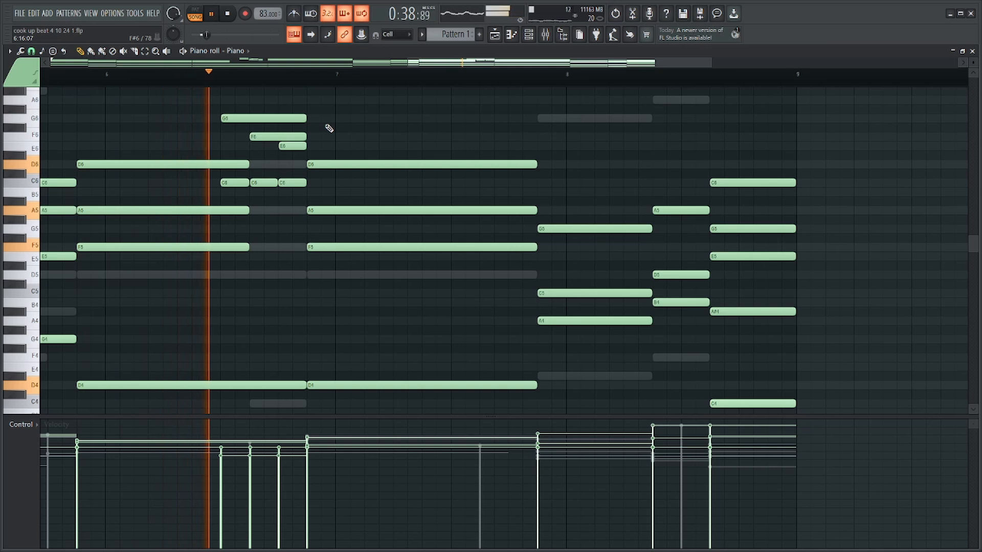
scroll(568, 148, down, 1)
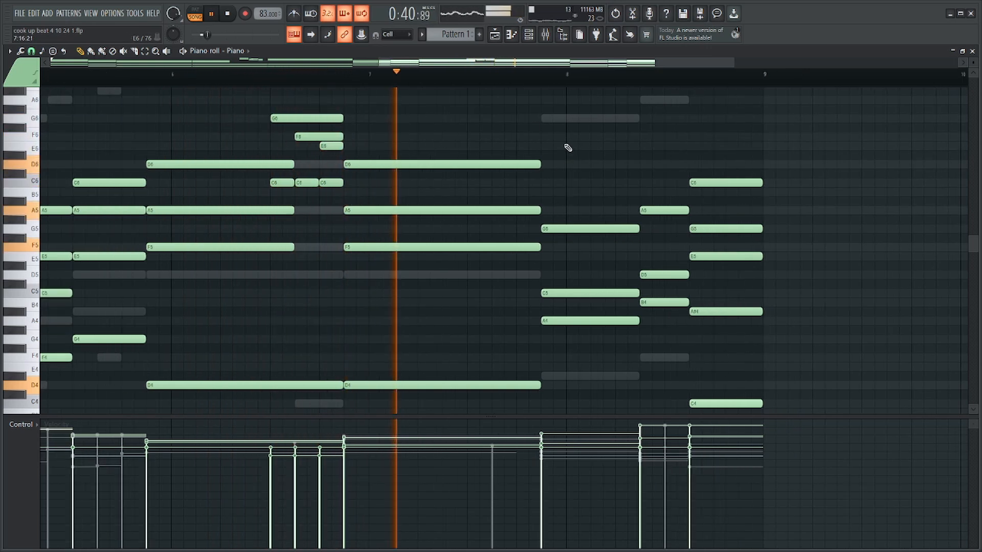
Slice the D4 and D3 notes of the second long D chord one beat before its end and listen to the result.
drag(499, 114, 515, 417)
scroll(577, 333, down, 3)
ctrl+click(603, 204)
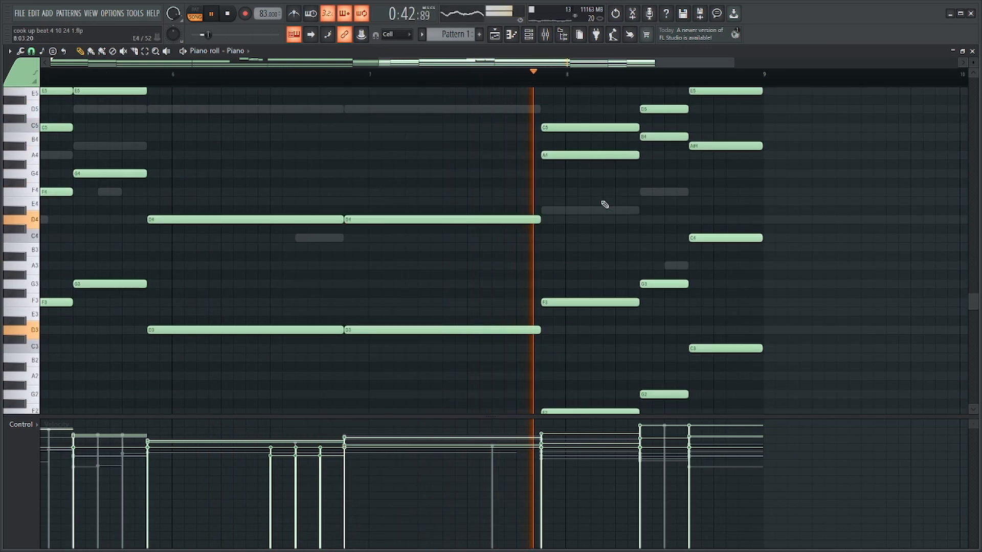
key(space)
key(c)
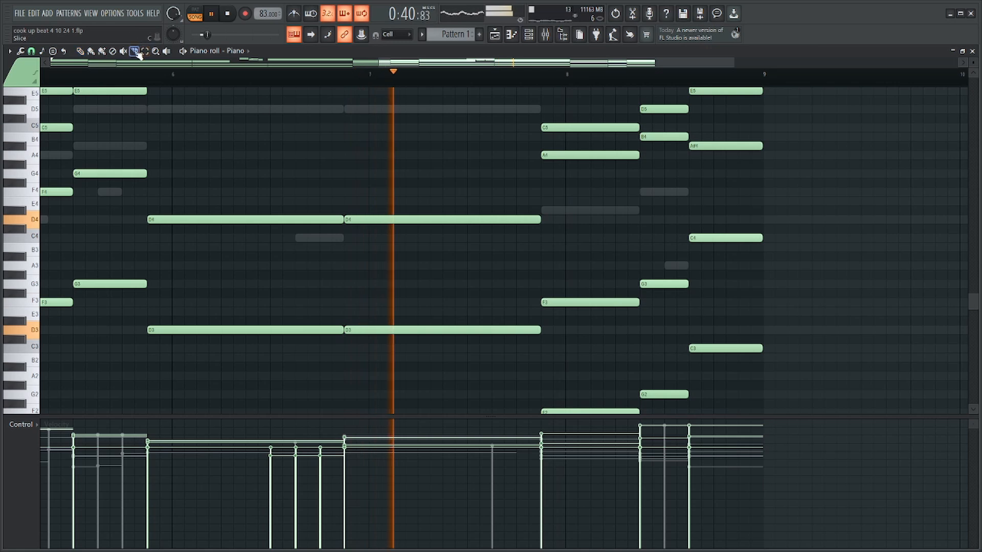
drag(517, 175, 497, 364)
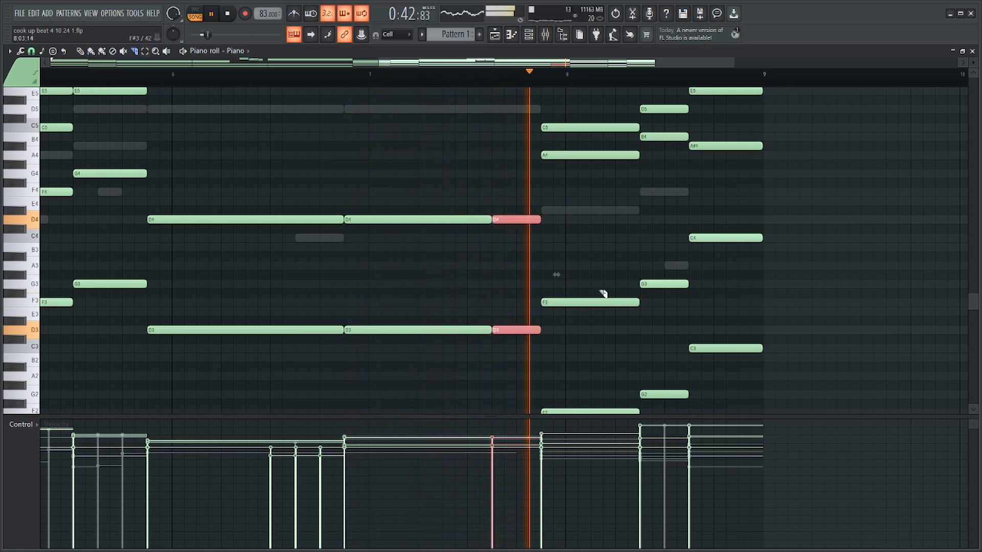
scroll(604, 293, down, 4)
scroll(630, 299, up, 5)
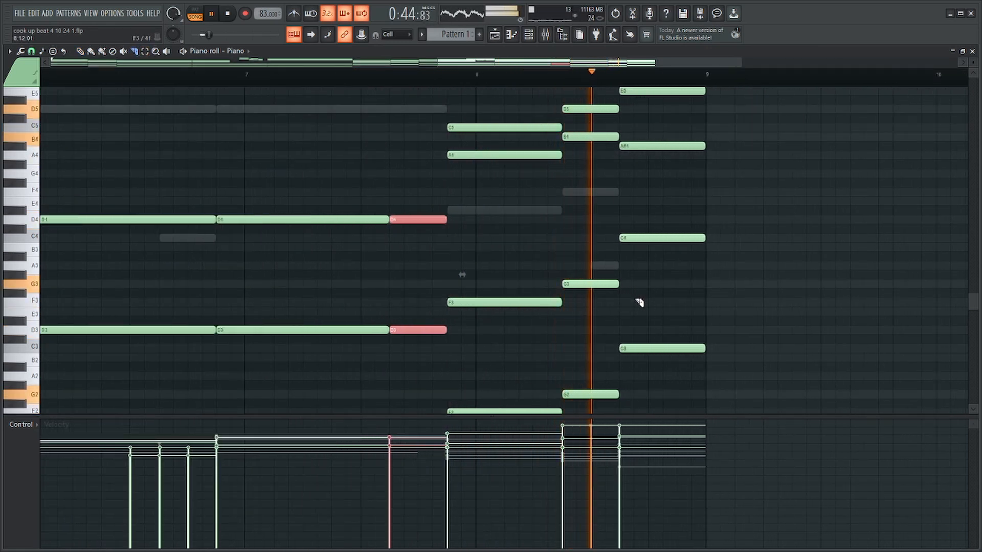
scroll(658, 283, up, 5)
scroll(654, 281, down, 4)
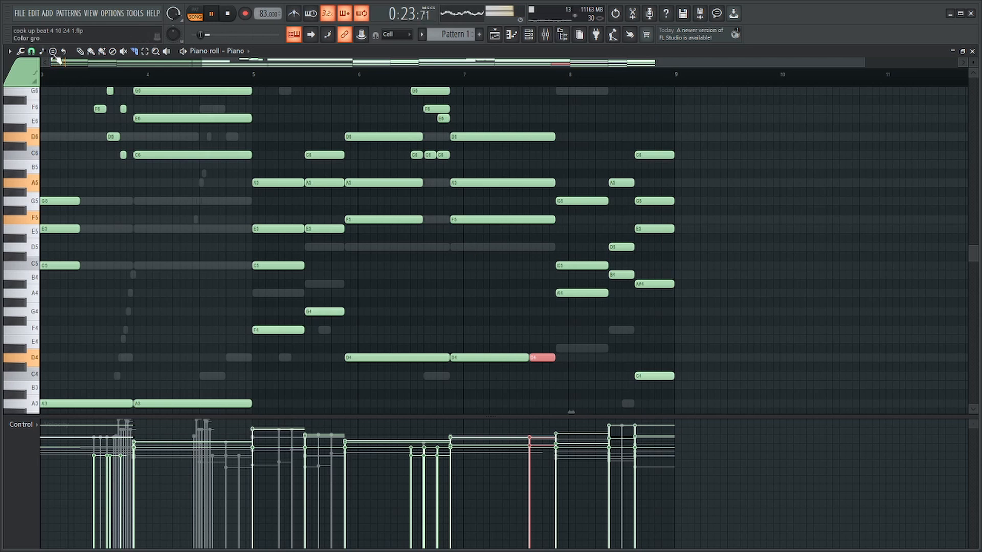
Add a D#5 to the F3 chord at the end of bar 7, matching the chord's start and length.
scroll(680, 232, up, 5)
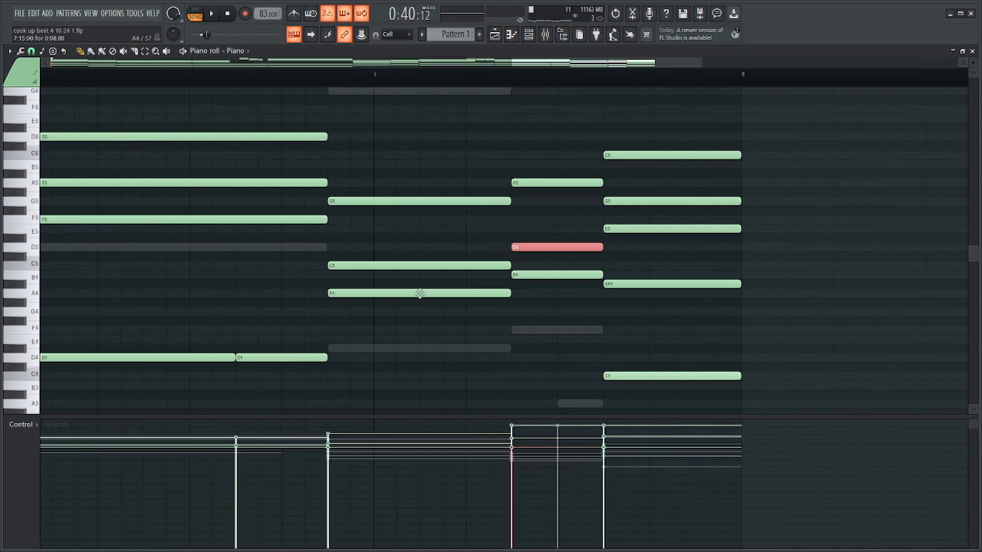
scroll(358, 233, down, 4)
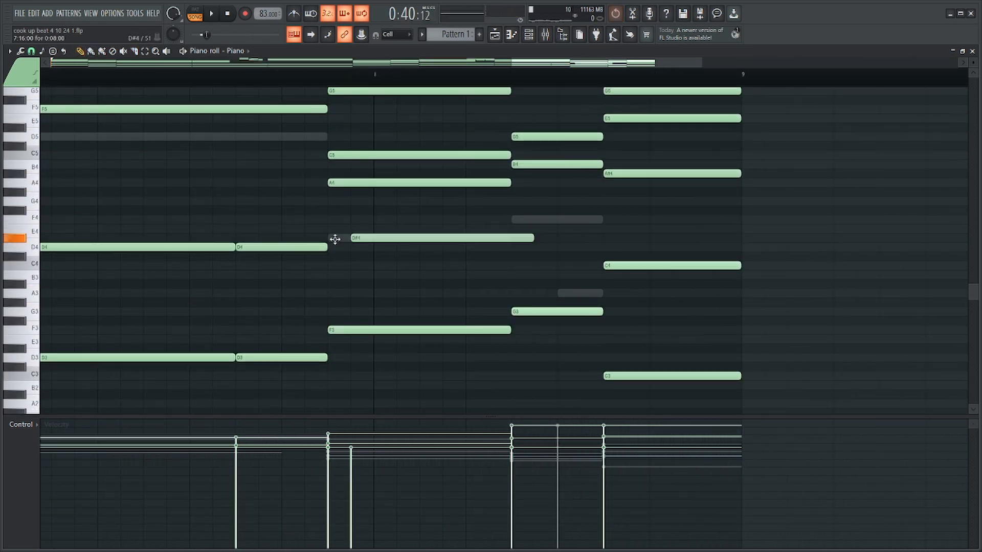
scroll(424, 239, up, 2)
ctrl+click(436, 295)
key(ctrl+Up)
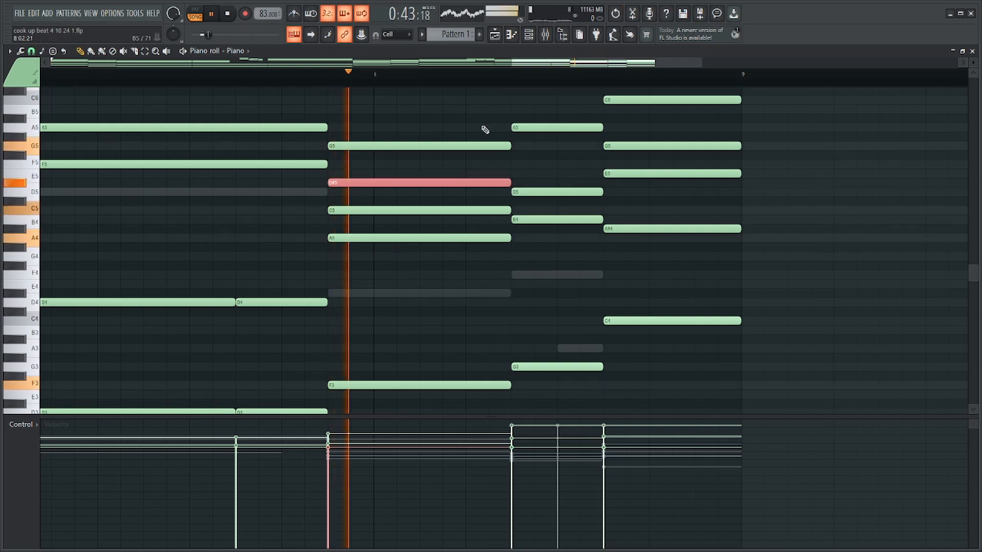
Add an F5 to the short G3 chord in bar 8 and play the closing chords.
click(490, 163)
key(space)
drag(669, 165, 559, 171)
scroll(740, 220, down, 3)
scroll(761, 228, up, 4)
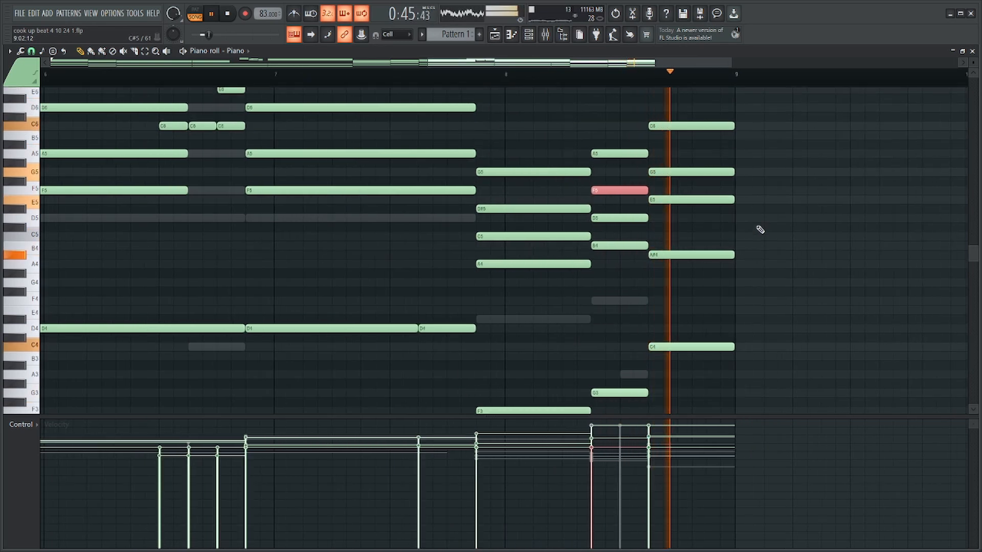
key(space)
Replace A#4 with C5 in the last bar 8 Piano chord and play it.
scroll(671, 317, down, 1)
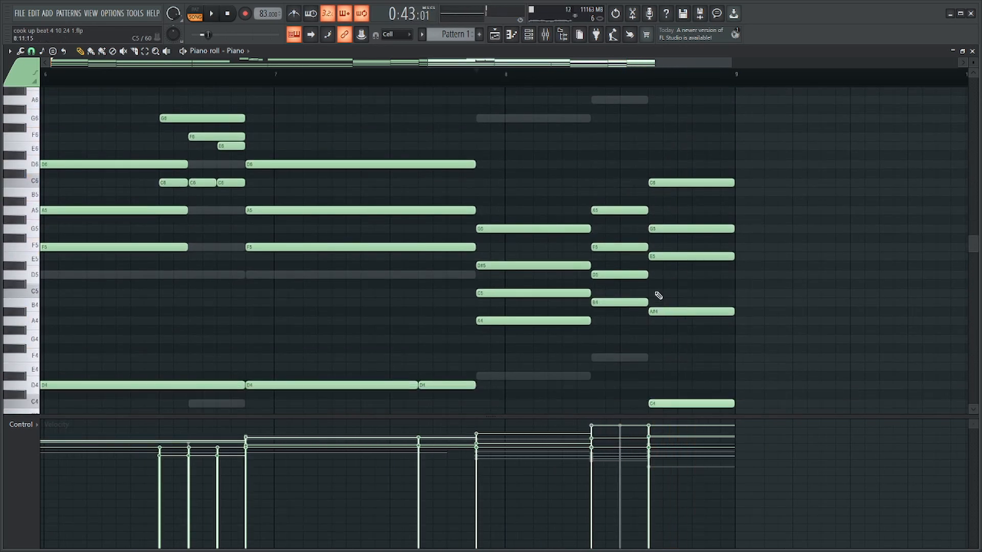
right_click(714, 310)
key(space)
Randomize the velocity levels of the upper notes in the last three Piano chords and listen.
drag(718, 169, 495, 341)
key(alt+r)
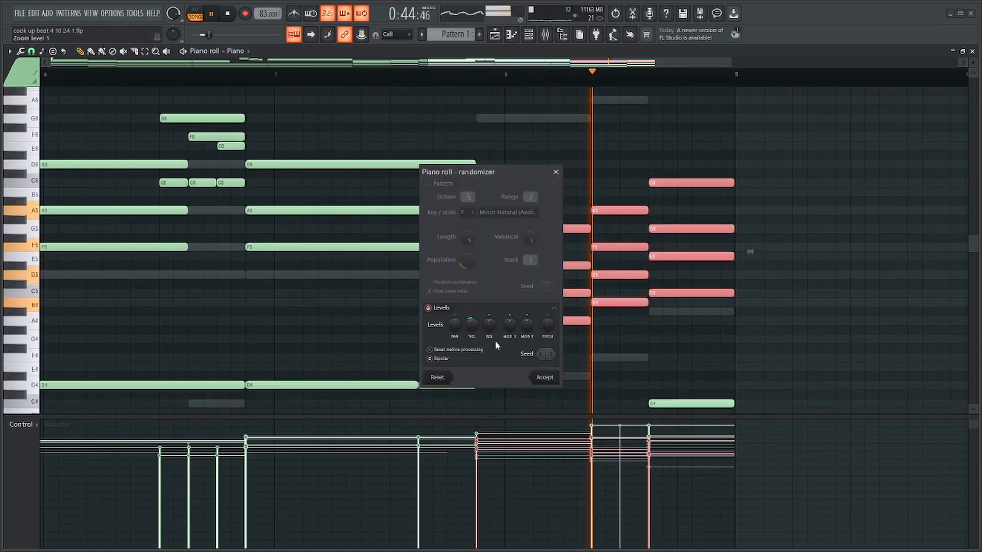
key(Return)
scroll(611, 320, down, 4)
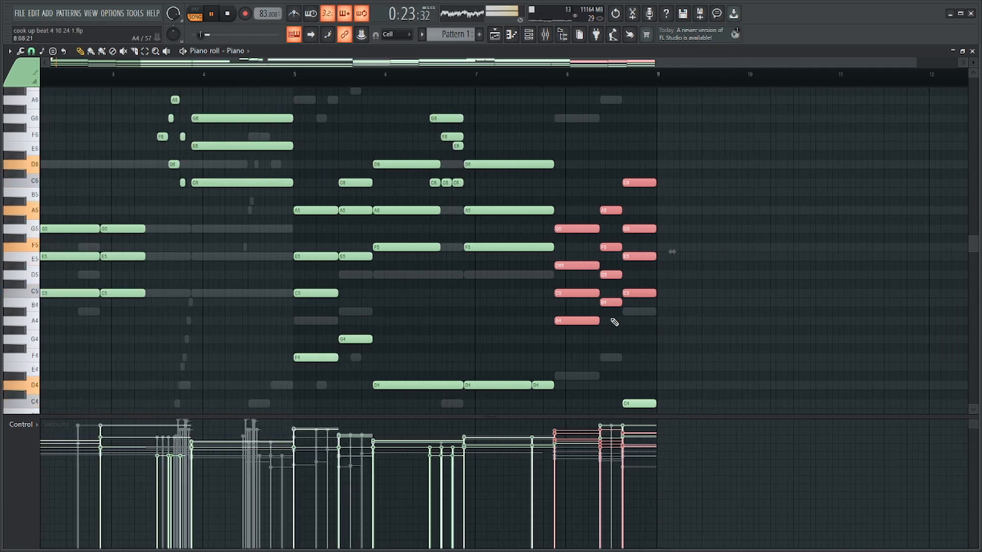
scroll(562, 142, up, 3)
scroll(563, 133, up, 1)
Select the upper Piano notes from bar 1 through the second long D chord and open the randomizer on them.
drag(569, 114, 82, 338)
scroll(274, 329, down, 1)
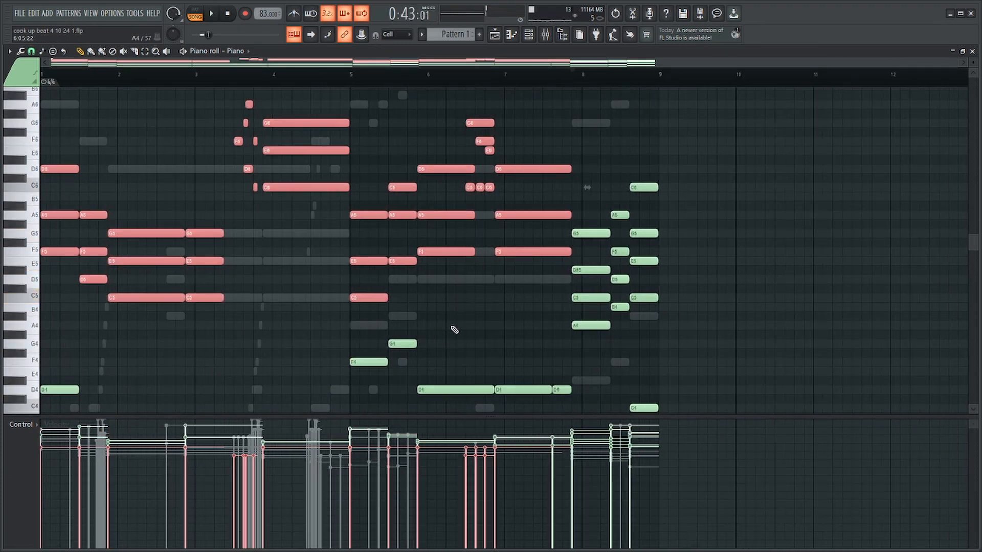
key(alt+r)
key(Escape)
Strum the selected upper Piano notes with Preserve end on and Alternate direction off, previewing the result.
key(alt+s)
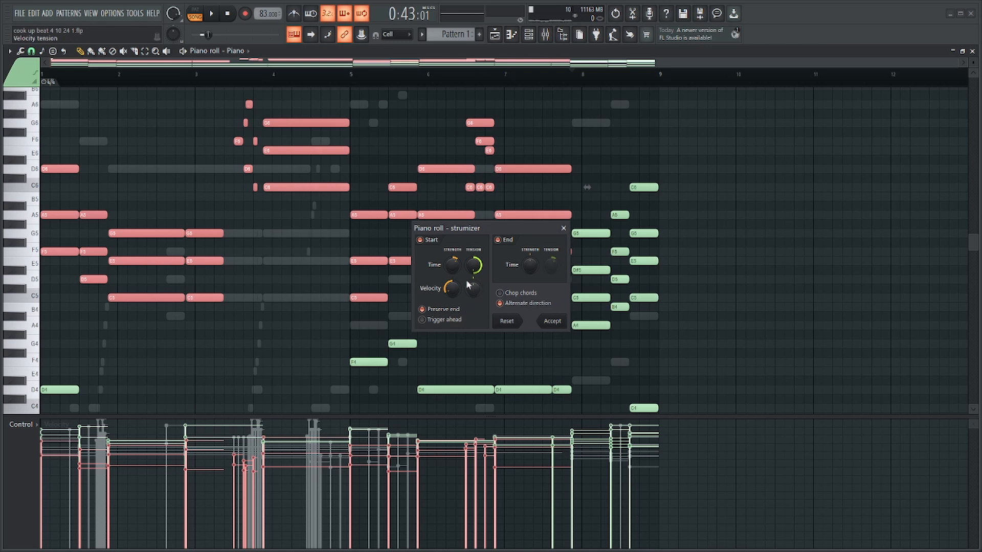
click(536, 305)
key(space)
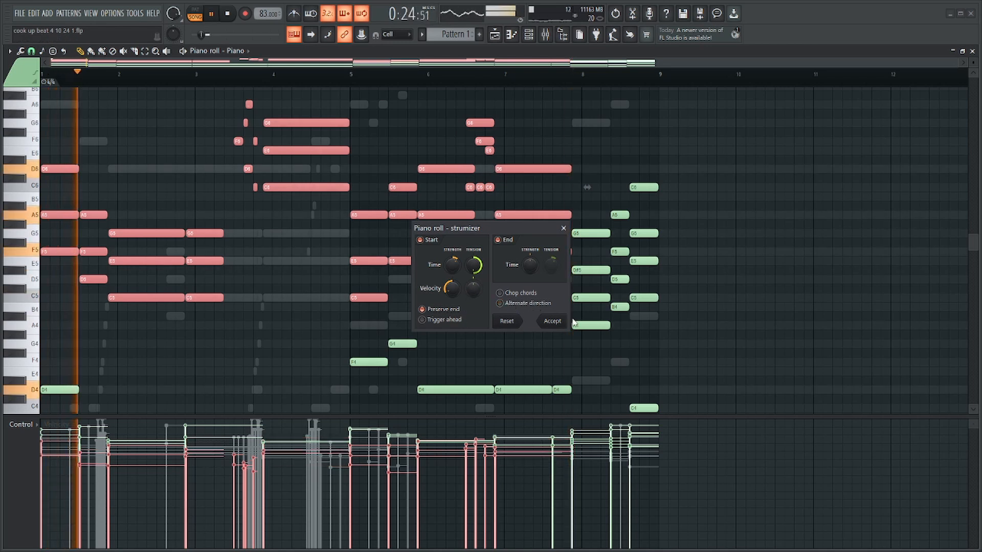
click(562, 325)
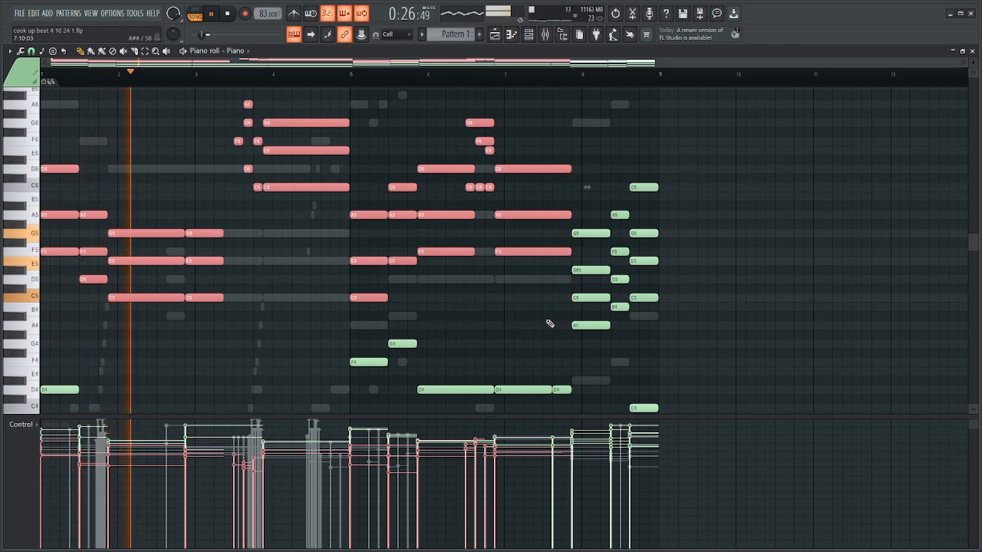
Strum the selected notes again with velocity strength at 0% and Alternate direction on, previewing by playback.
key(space)
key(alt+s)
alt+click(453, 290)
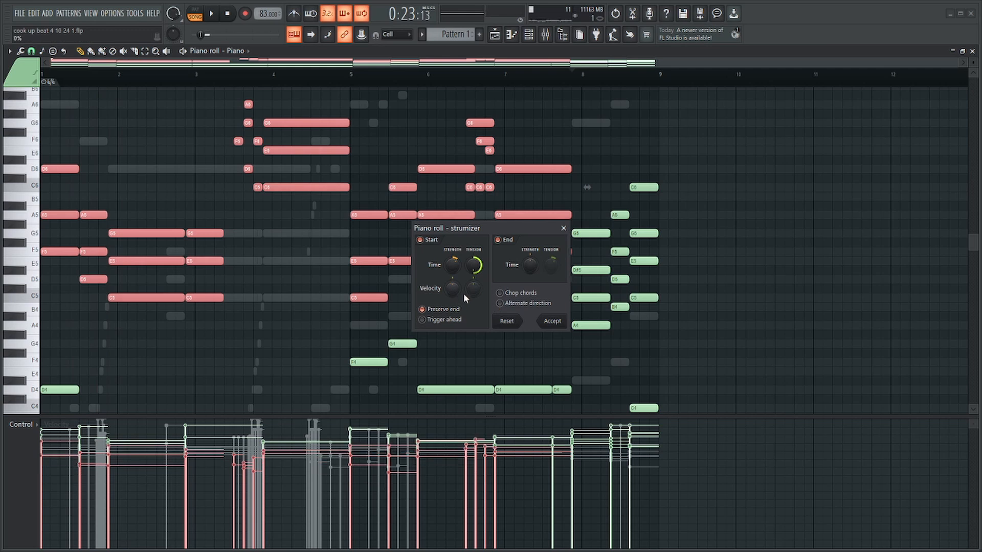
key(space)
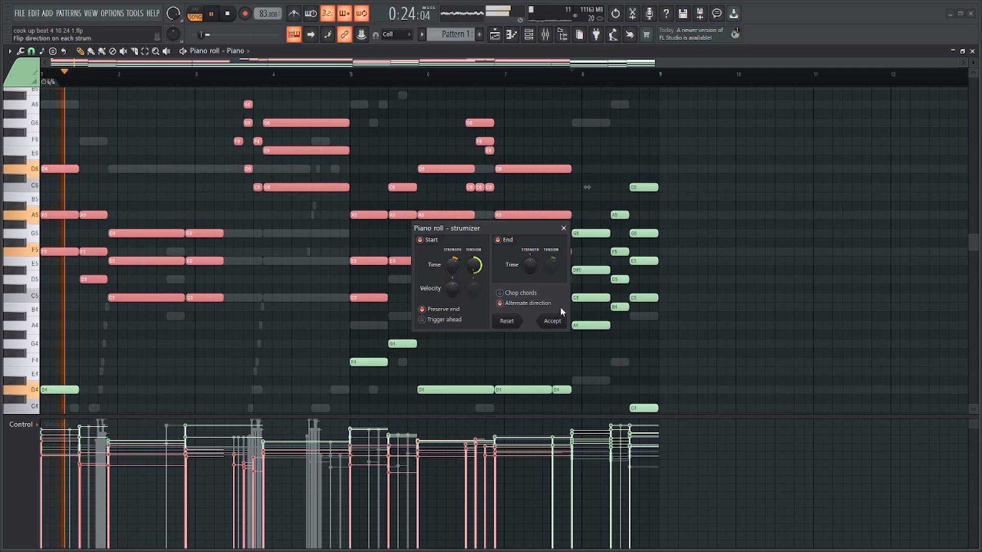
click(552, 322)
Apply the same strum to the upper notes of the last three Piano chords and follow the playback into bar 3.
drag(614, 298, 592, 335)
key(alt+s)
key(Return)
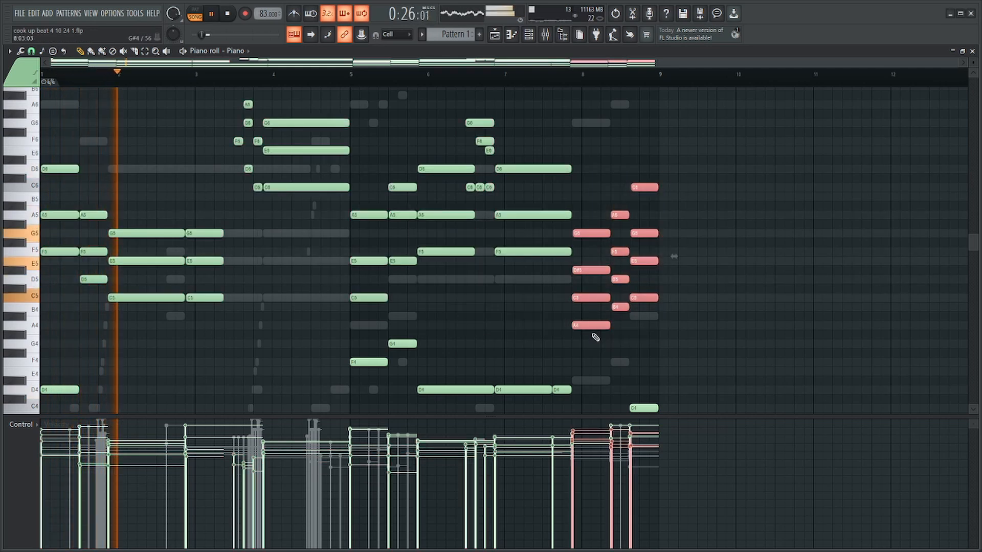
scroll(230, 253, up, 3)
scroll(232, 255, up, 2)
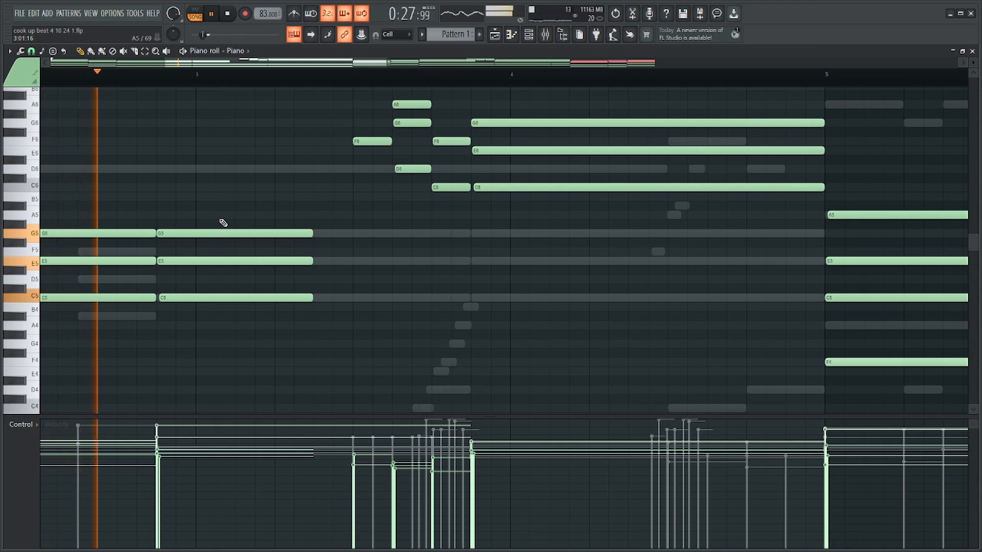
Stagger the D6, G6 and A6 Piano notes late in bar 3 and trim the end of the A6 note.
scroll(431, 241, up, 3)
scroll(471, 241, up, 1)
scroll(471, 243, down, 4)
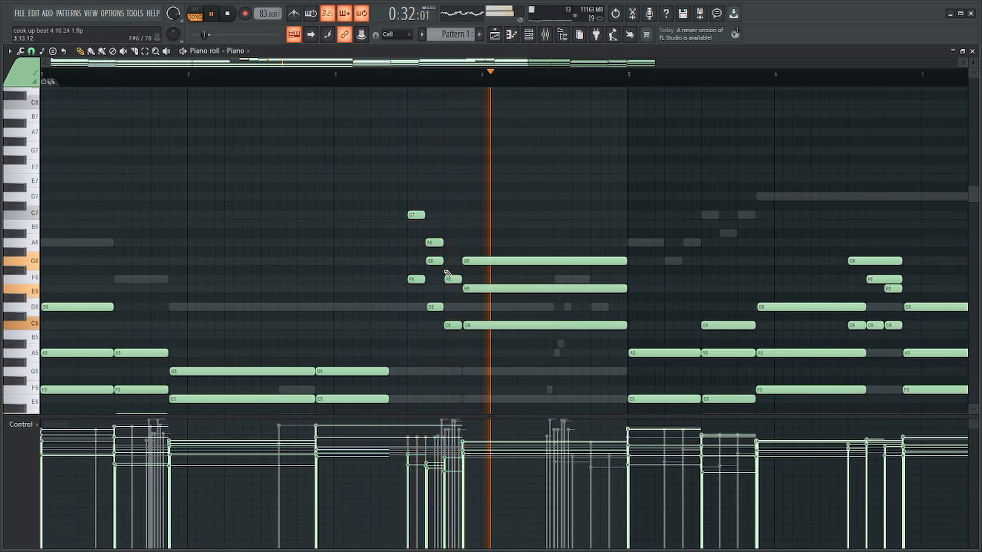
key(space)
scroll(440, 268, up, 4)
right_click(416, 261)
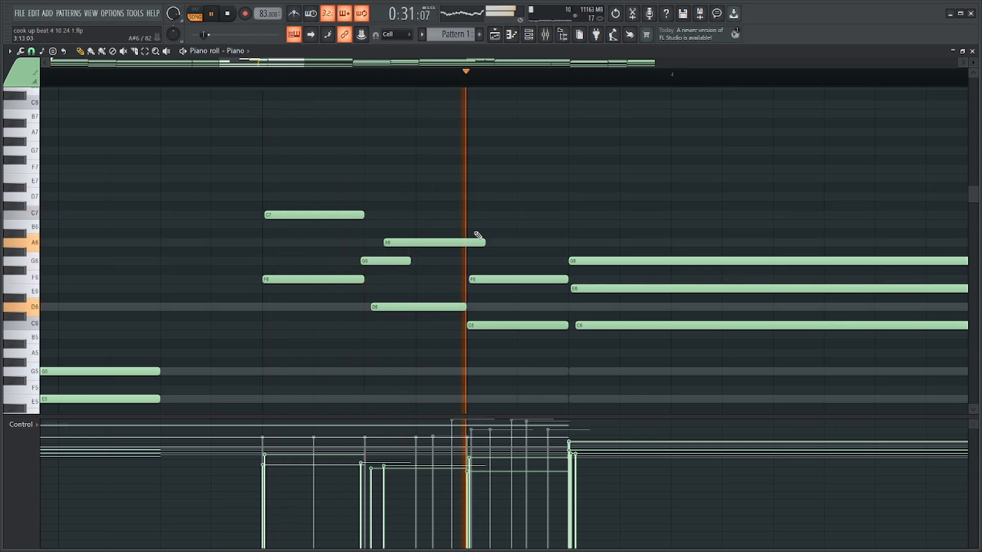
drag(482, 242, 469, 243)
scroll(471, 244, down, 6)
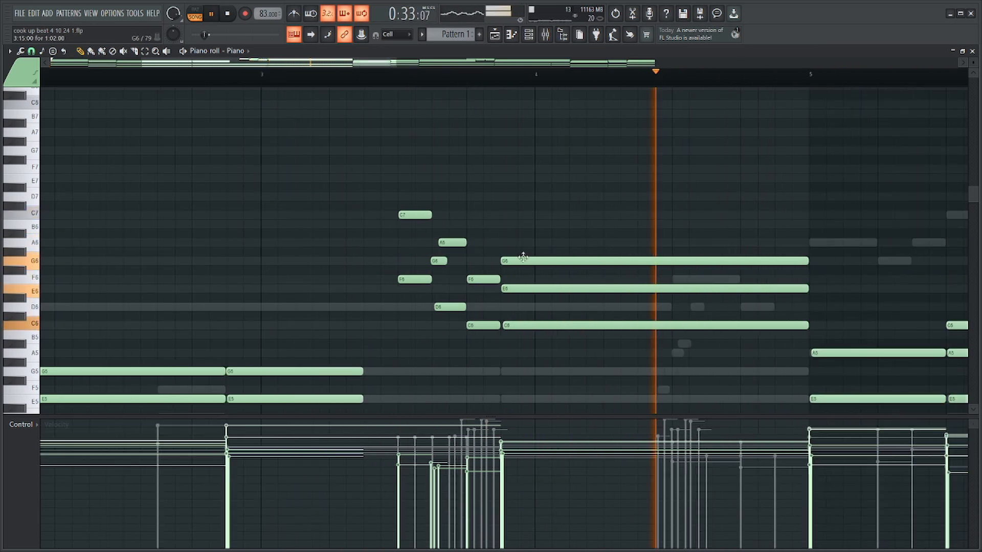
Play back the Piano from bar 4 and examine the chords and runs through bar 8.
scroll(420, 273, up, 3)
scroll(422, 279, down, 4)
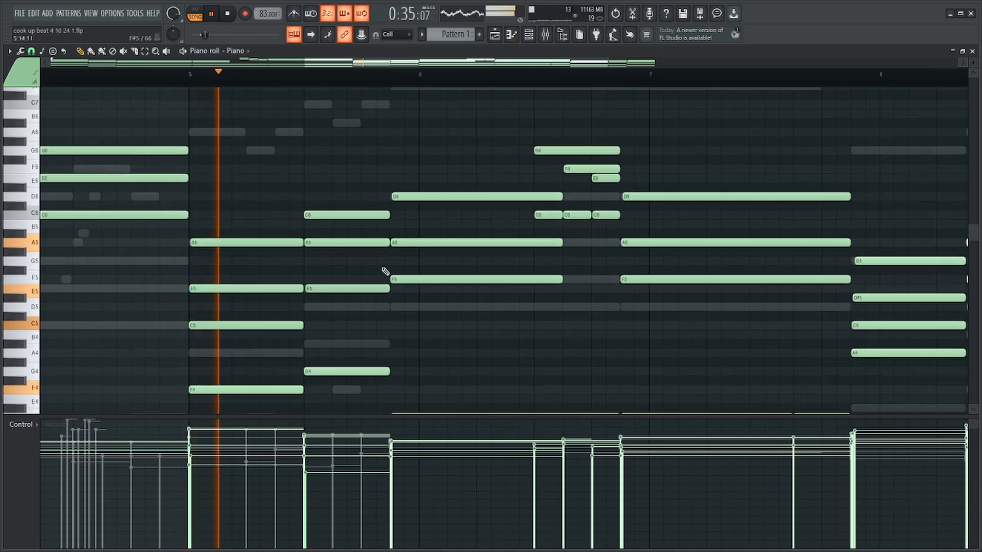
scroll(247, 199, down, 4)
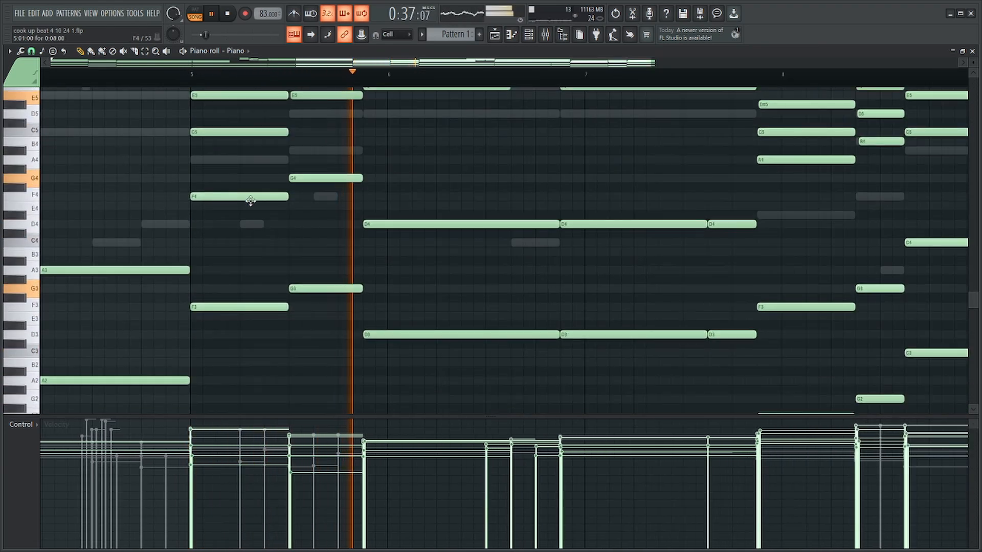
scroll(489, 219, down, 4)
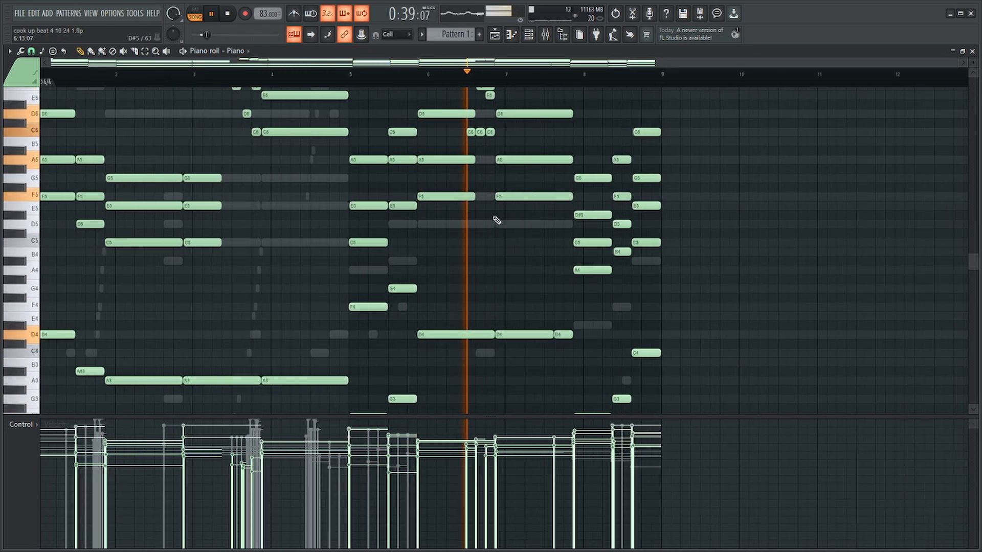
scroll(686, 224, up, 4)
scroll(155, 167, up, 2)
key(space)
scroll(154, 167, up, 1)
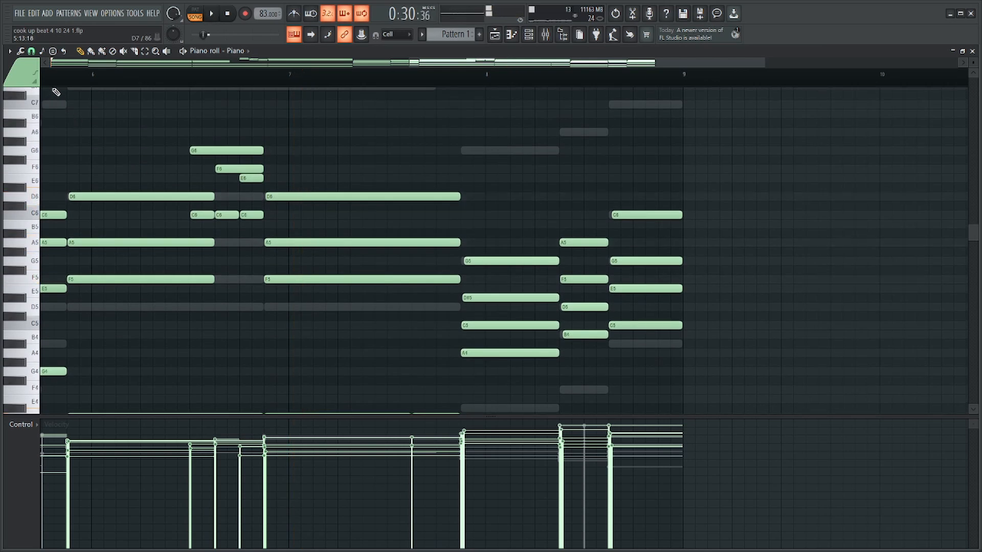
Delete the G6 note from the run in bar 6 and shorten the held D6 note before it.
scroll(69, 151, up, 2)
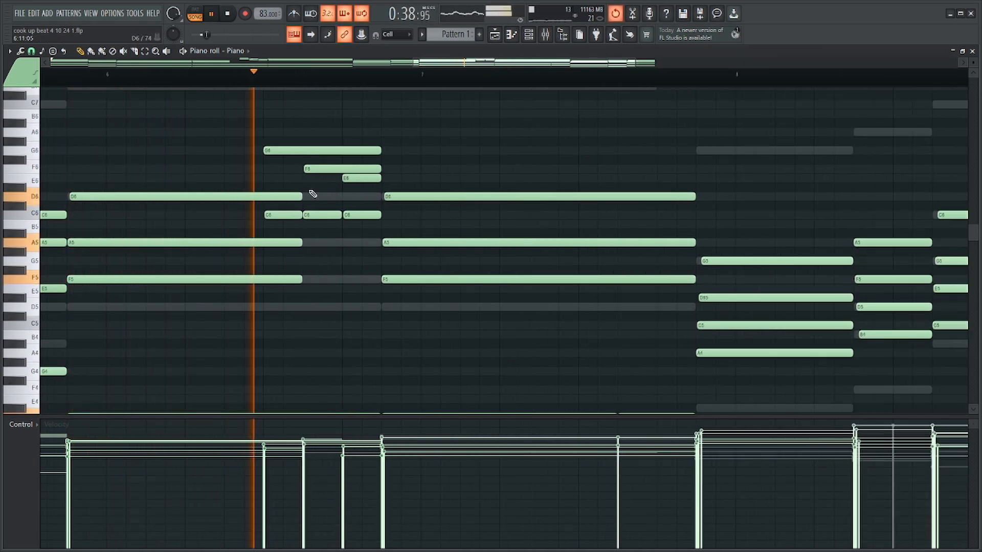
right_click(298, 154)
key(space)
right_click(303, 154)
key(space)
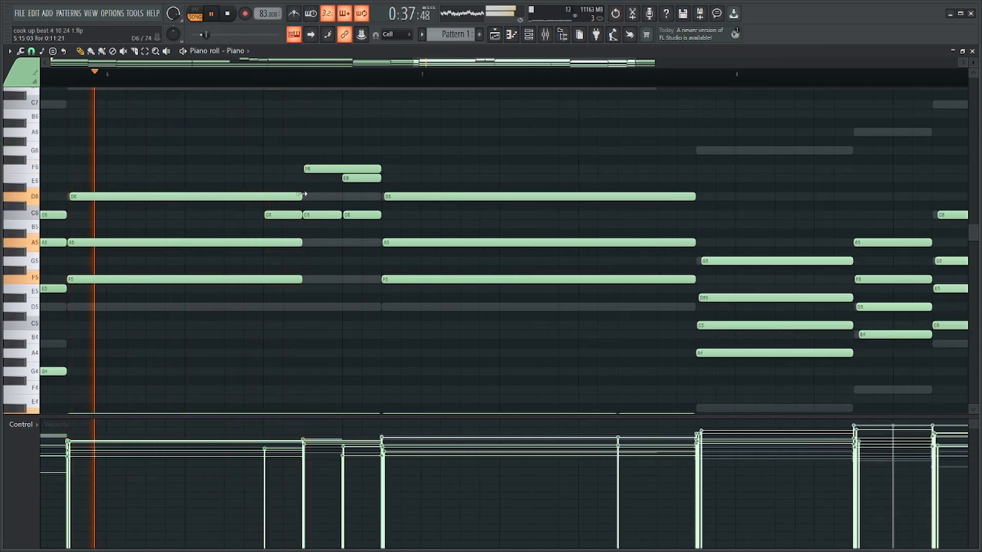
mouse_move(301, 196)
mouse_down()
mouse_move(232, 197)
mouse_move(293, 182)
mouse_up()
key(space)
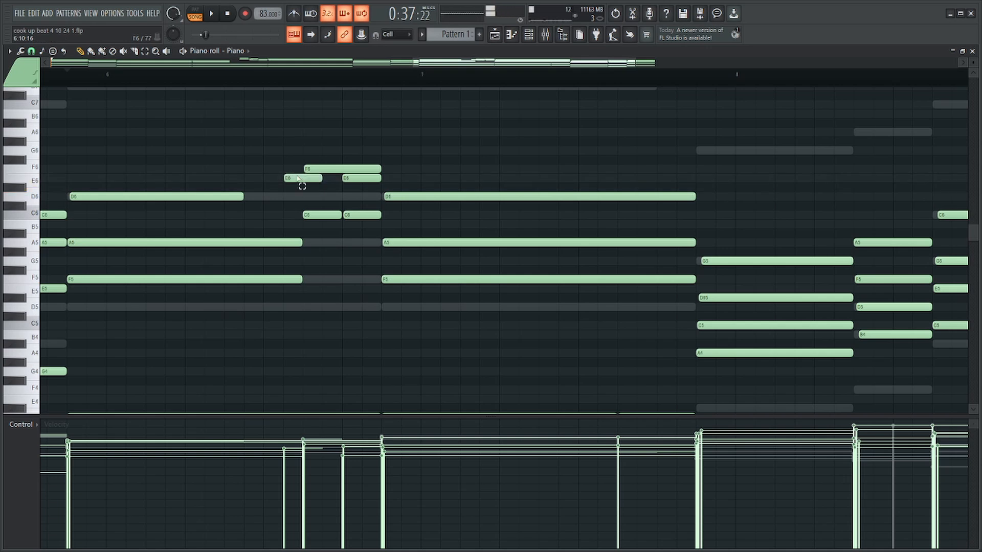
Shorten the held A5 and F5 notes in bar 6 and build a rising E5, A5, D6 run leading into the F6.
drag(301, 229, 301, 281)
click(229, 244)
scroll(229, 243, up, 2)
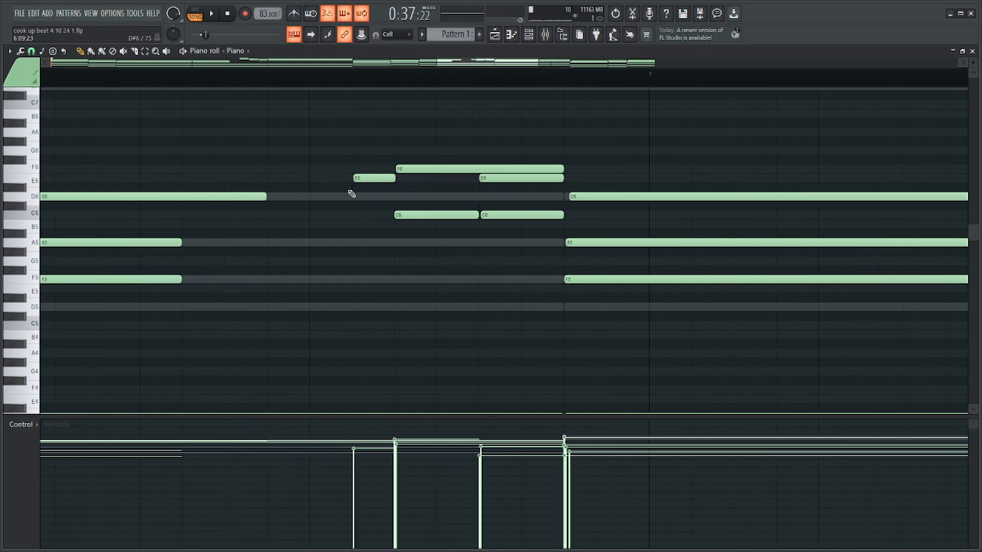
drag(368, 178, 367, 208)
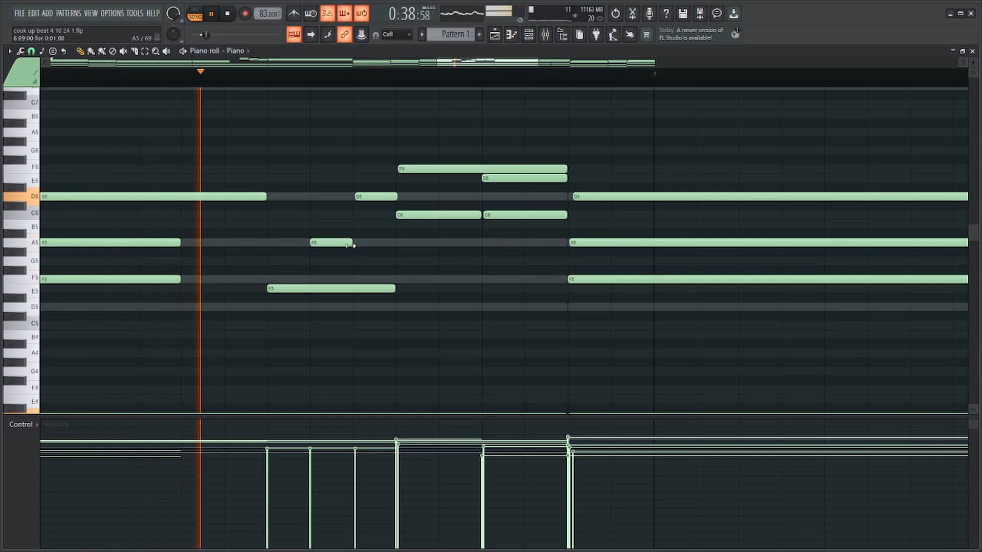
drag(353, 242, 395, 244)
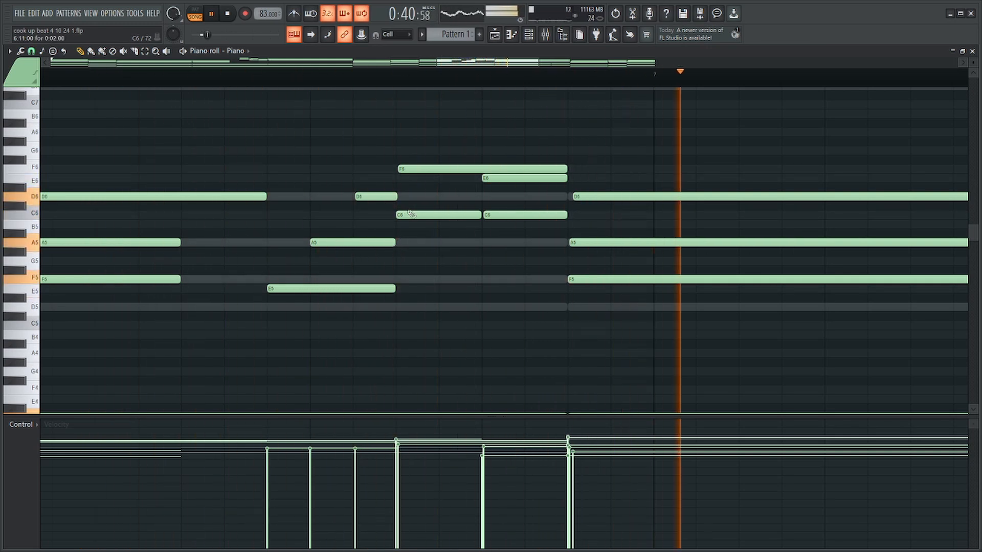
Give the E5, A5 and D6 run in bar 6 rising velocities and preview it by playback.
drag(377, 175, 381, 315)
key(space)
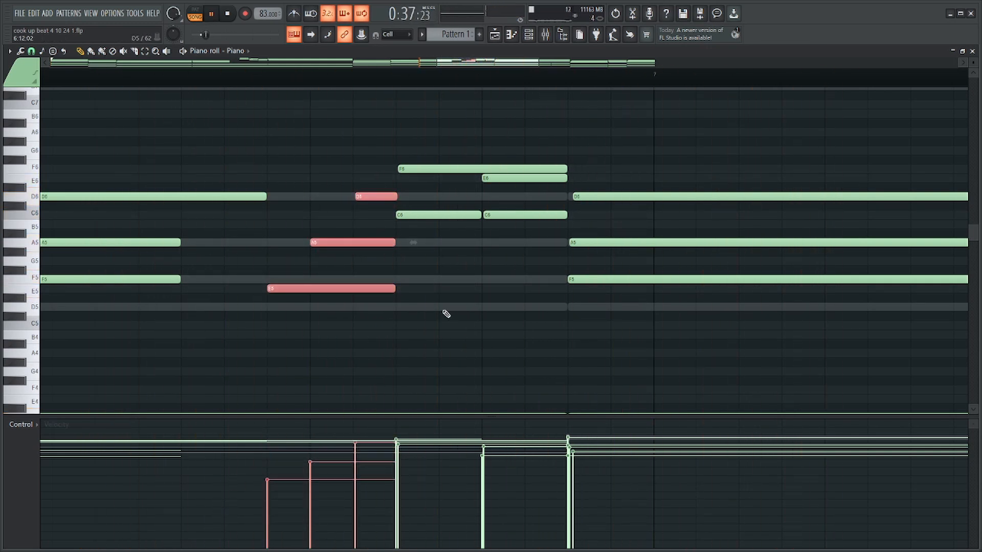
scroll(420, 281, down, 3)
drag(394, 184, 395, 243)
key(space)
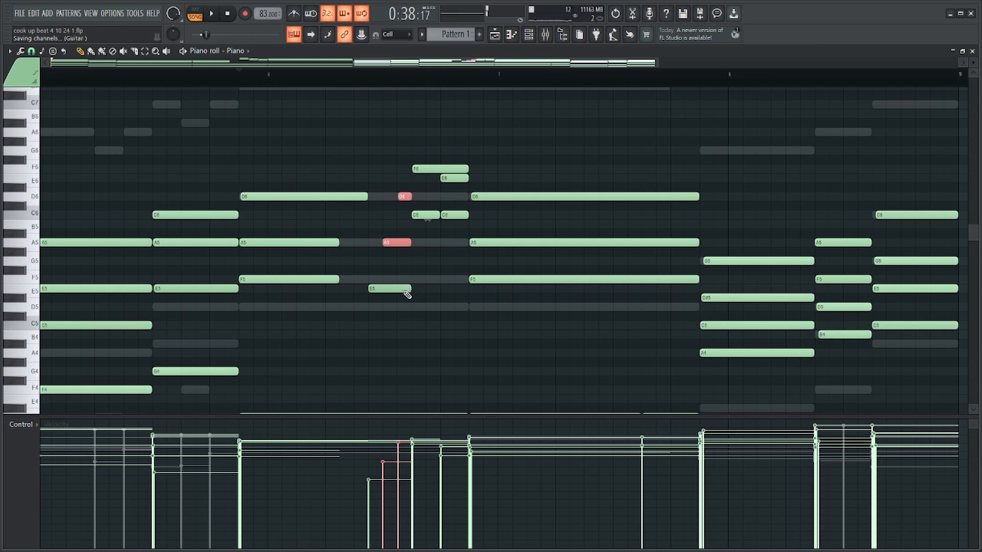
scroll(404, 299, up, 2)
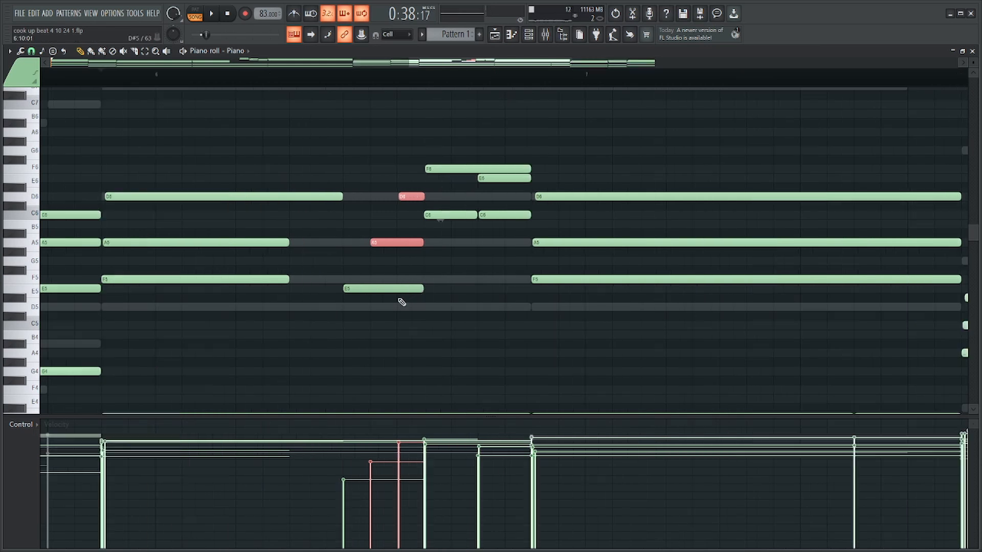
ctrl+click(412, 148)
ctrl+click(481, 169)
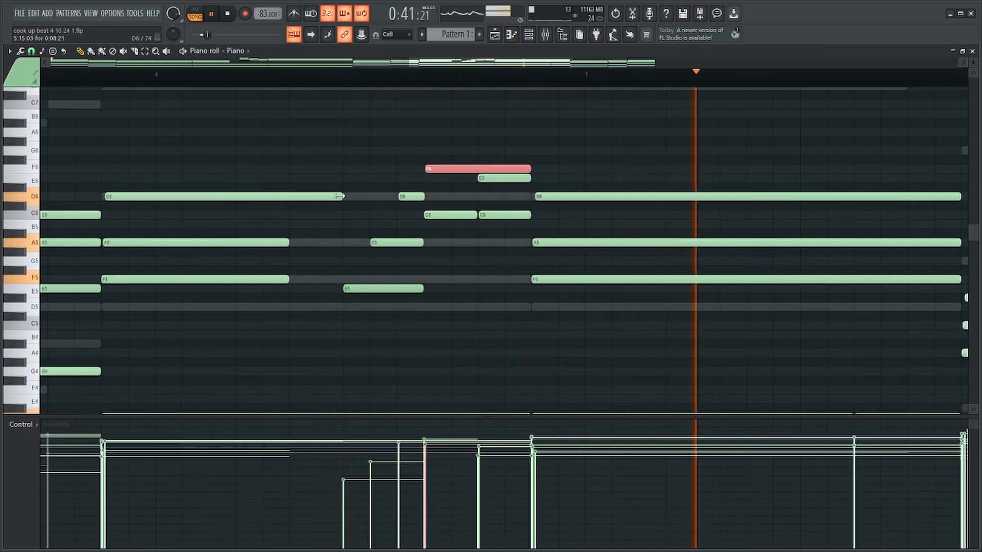
Align the ends of the held D6, A5 and F5 notes in bar 6 and extend all three closer to the E5 run.
drag(341, 197, 357, 200)
drag(284, 239, 324, 283)
click(369, 197)
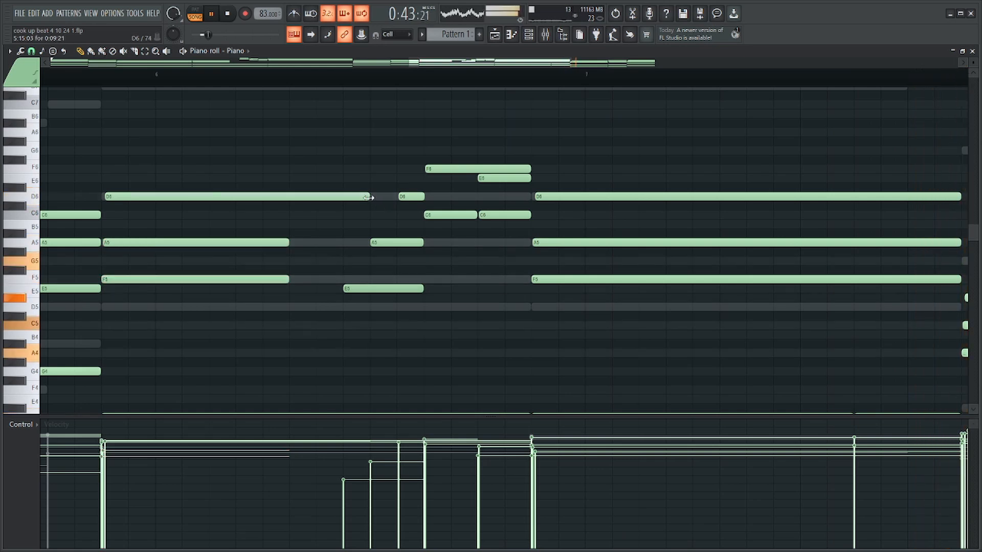
drag(311, 196, 291, 197)
drag(306, 183, 264, 296)
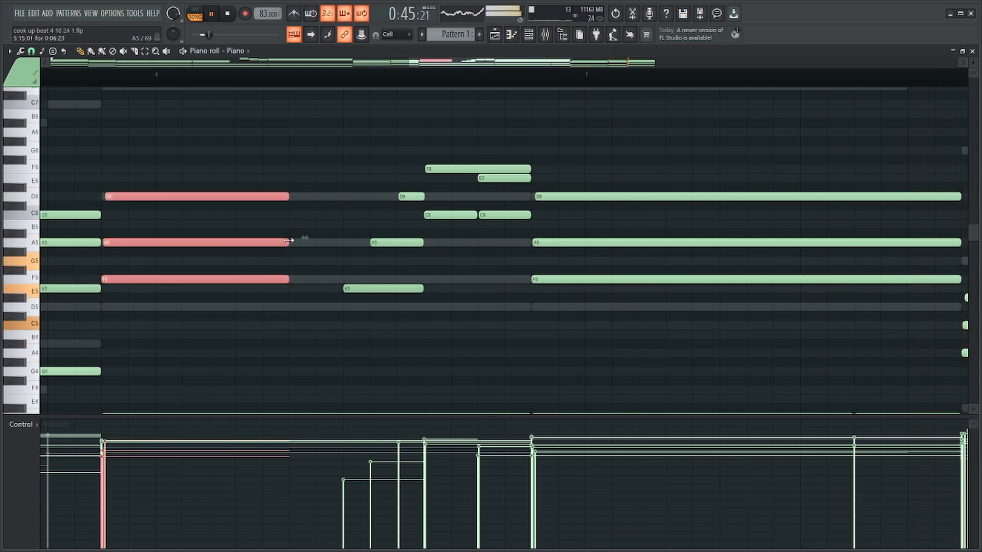
drag(289, 240, 316, 241)
Play back the Piano through bar 7 and select the short D4 and D3 notes at the end of the held chord.
key(space)
scroll(450, 235, down, 5)
click(473, 77)
key(space)
scroll(563, 205, down, 3)
scroll(683, 240, up, 4)
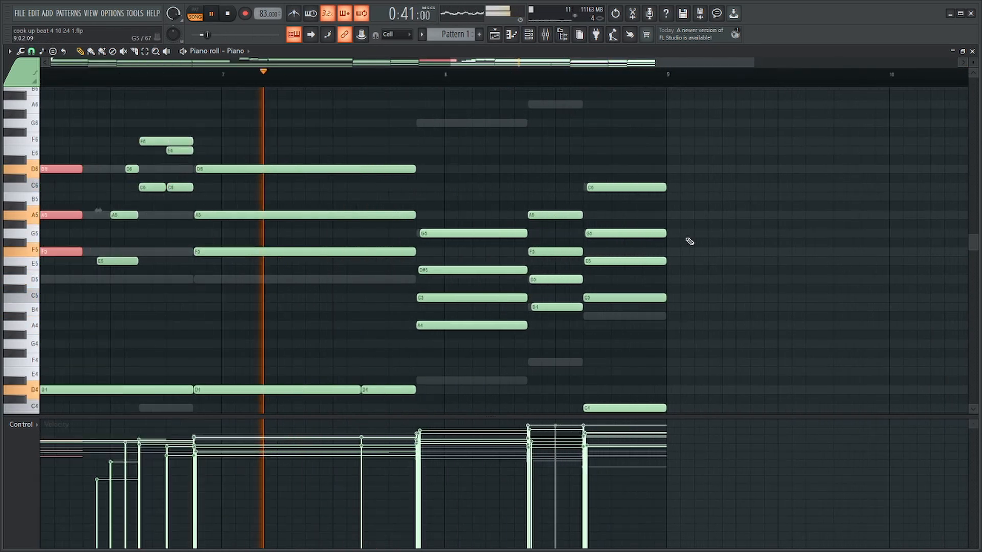
scroll(690, 241, down, 5)
drag(401, 235, 401, 390)
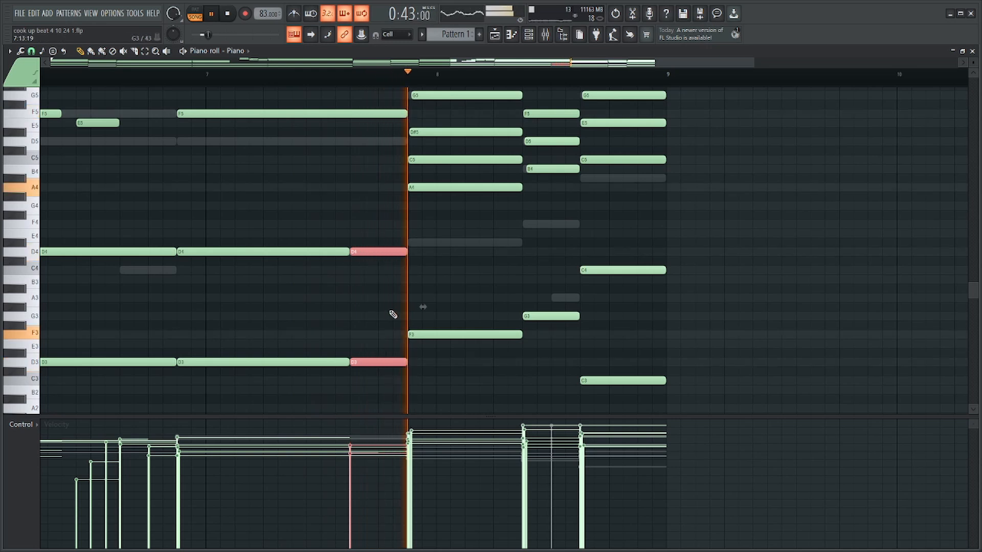
Slice short, softer repeats off the ends of the held F5 and A5 notes in bar 7 and strum them.
scroll(496, 276, up, 8)
key(space)
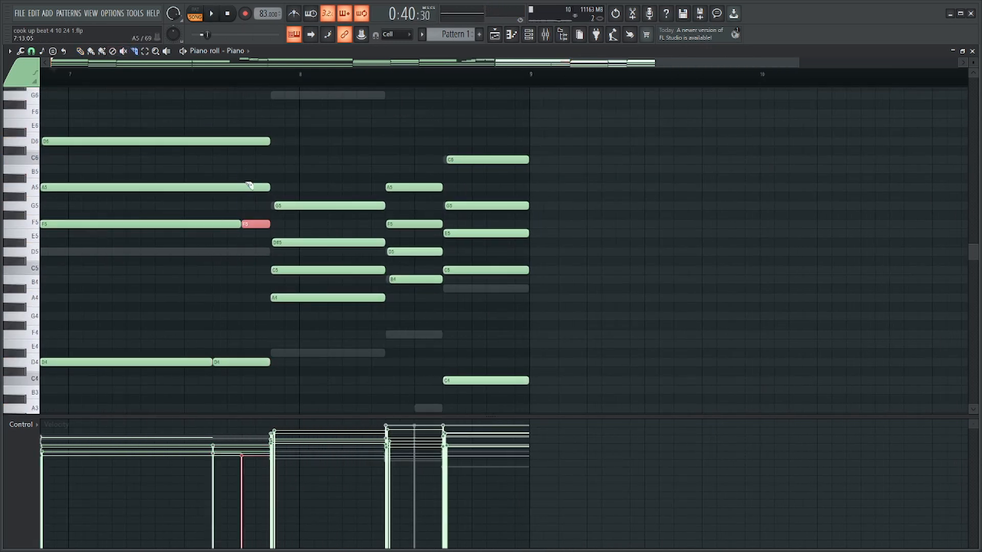
scroll(253, 249, down, 3)
key(alt+s)
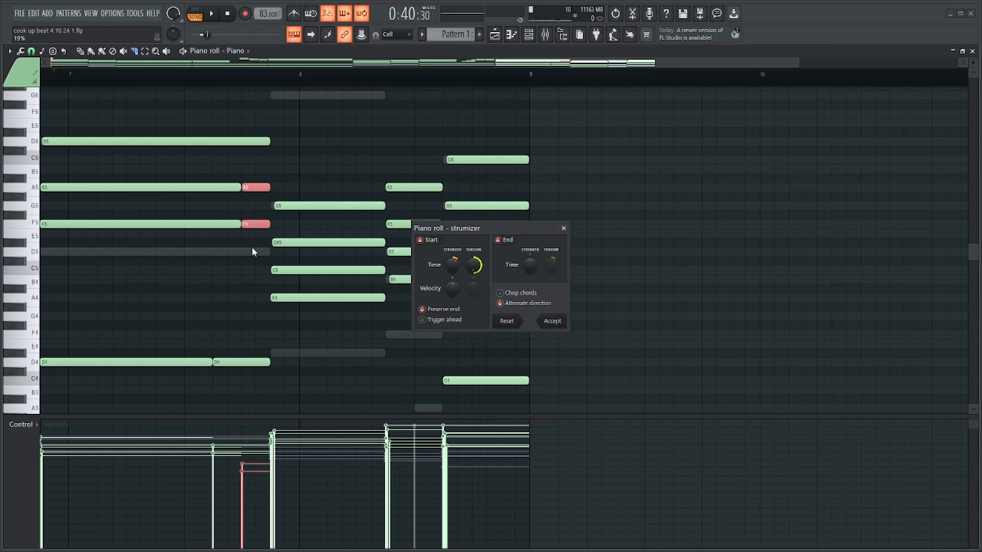
key(Return)
Preview the sliced chord and slice short repeats off the ends of the low F3 and F2 notes in bar 8.
key(space)
scroll(275, 245, down, 2)
scroll(217, 244, up, 2)
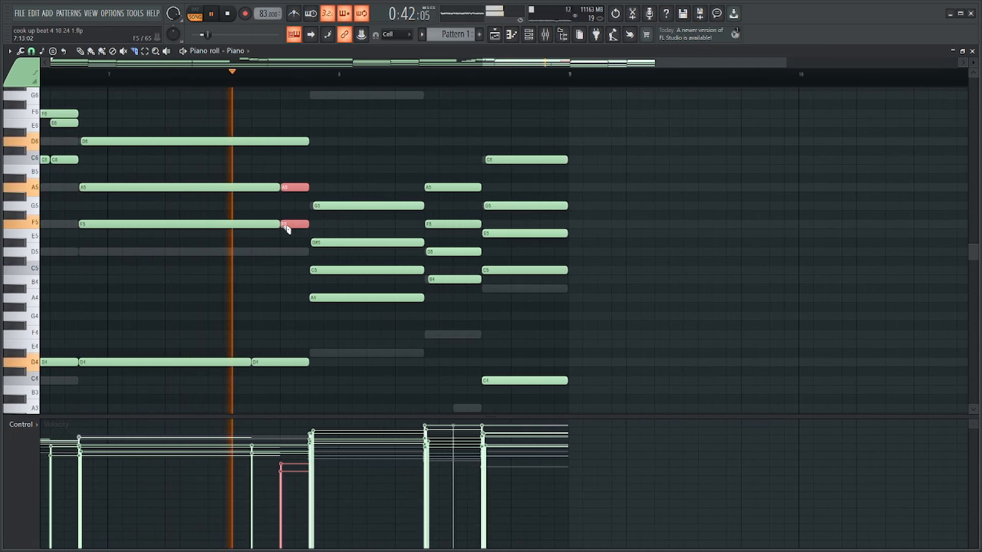
scroll(560, 227, up, 2)
key(space)
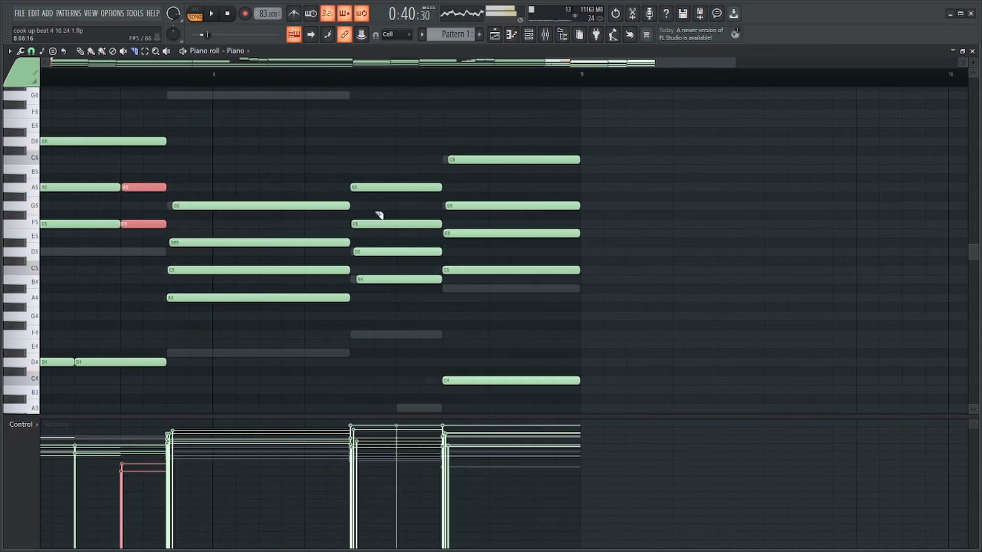
key(space)
scroll(344, 259, down, 5)
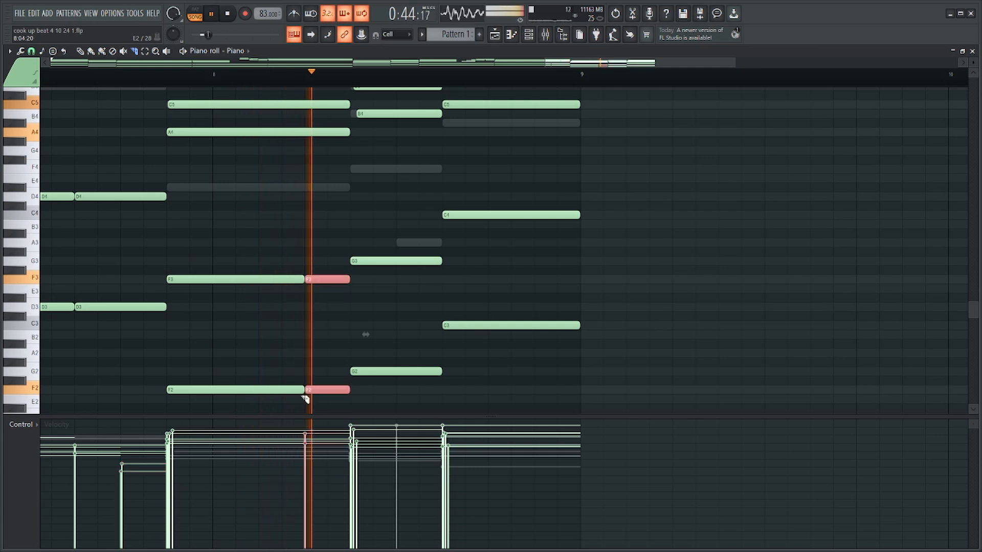
Halve the low G3 and G2 notes in bar 8, fill the gap with A3 and A2, and preview the walk-up.
drag(427, 228, 416, 327)
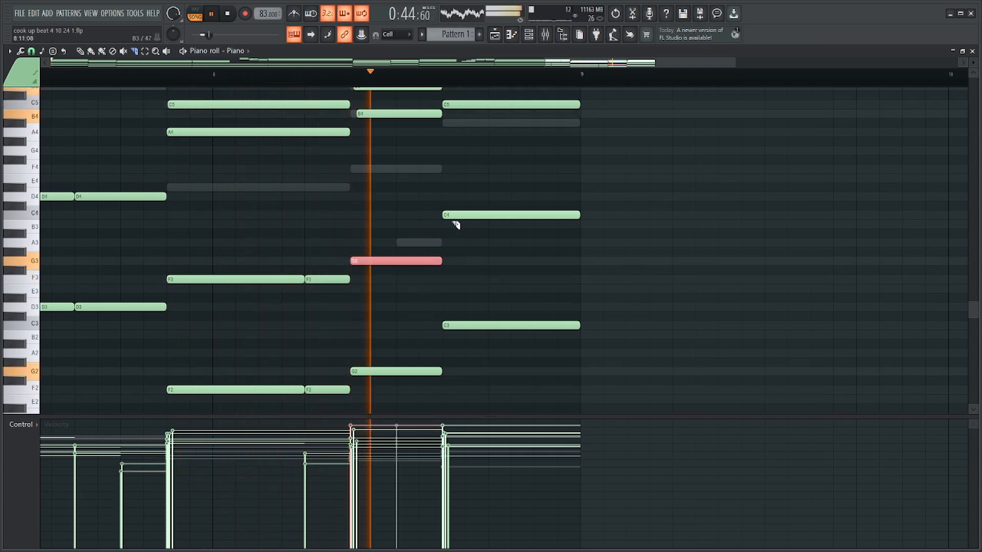
drag(531, 200, 523, 328)
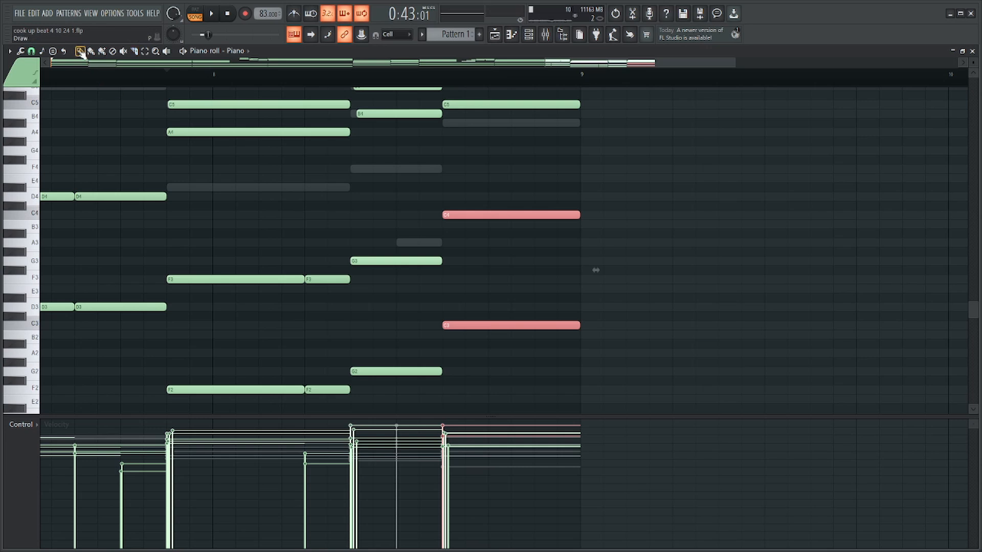
drag(400, 193, 409, 415)
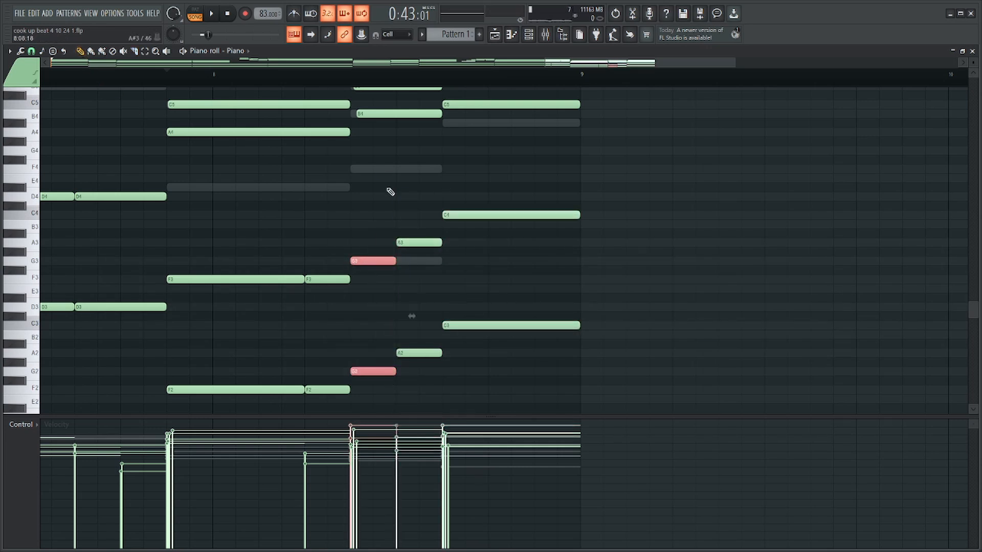
scroll(591, 125, up, 4)
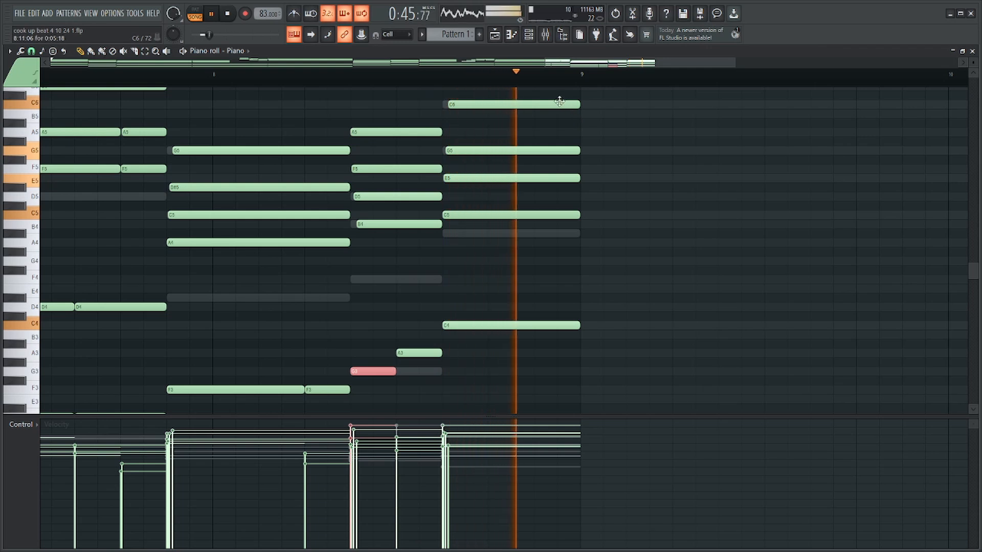
scroll(578, 121, up, 2)
key(space)
ctrl+scroll(544, 149, down, 2)
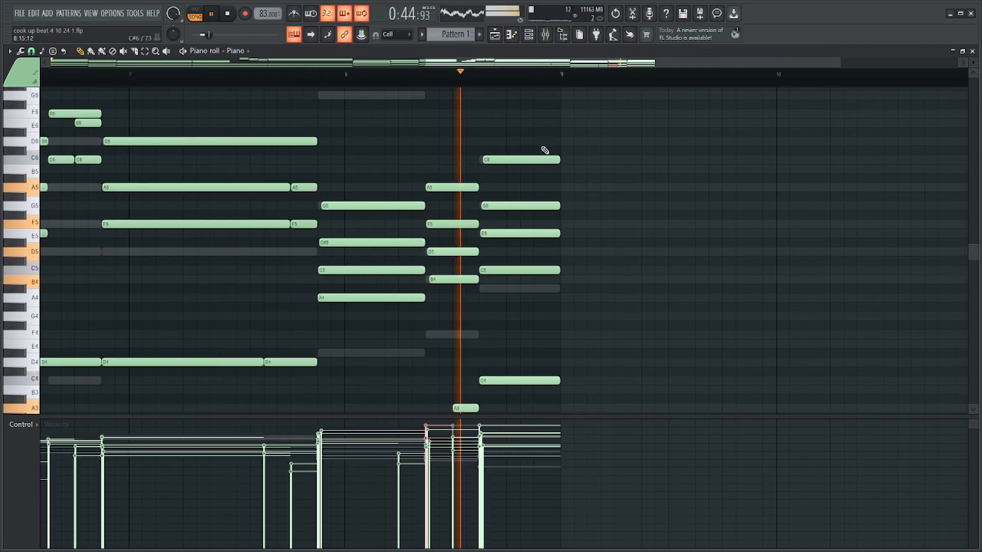
Select the upper notes of the last two Piano chords in bar 8 and transpose them up one octave.
drag(514, 226, 453, 334)
key(space)
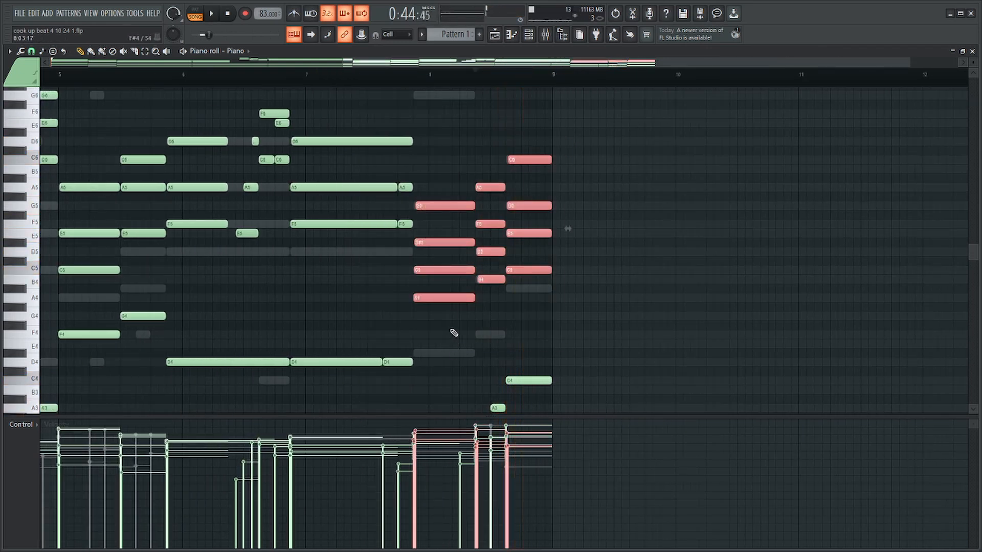
ctrl+scroll(484, 294, up, 2)
key(space)
drag(658, 127, 489, 314)
key(ctrl+Up)
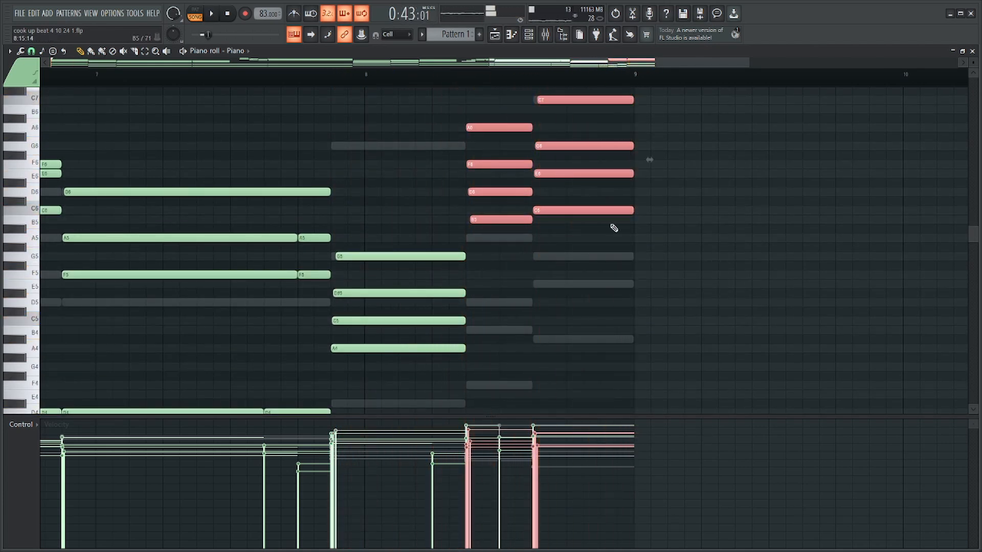
Soften the velocities of the raised chord notes in bar 8 and preview the ending.
drag(511, 269, 504, 124)
scroll(492, 162, down, 5)
scroll(492, 162, left, 3)
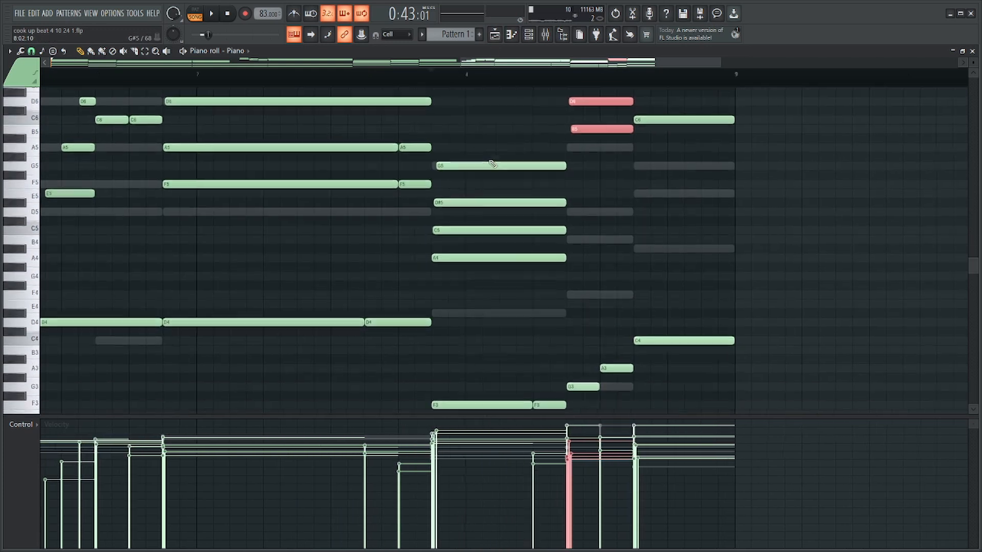
key(space)
scroll(711, 169, up, 6)
scroll(727, 205, down, 5)
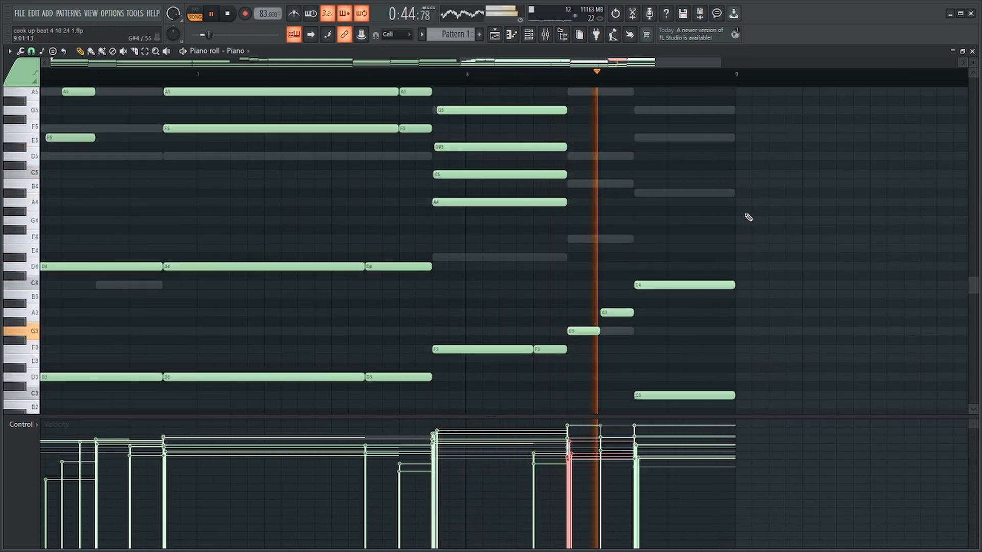
Preview the pattern from the start, save the project, and stop playback with the channel list open.
scroll(752, 213, down, 5)
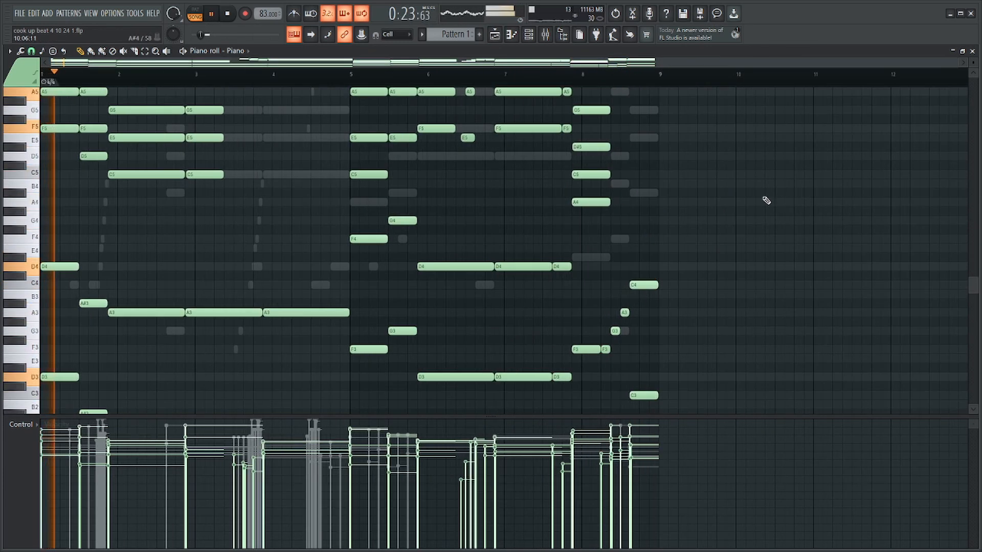
key(F6)
key(ctrl+s)
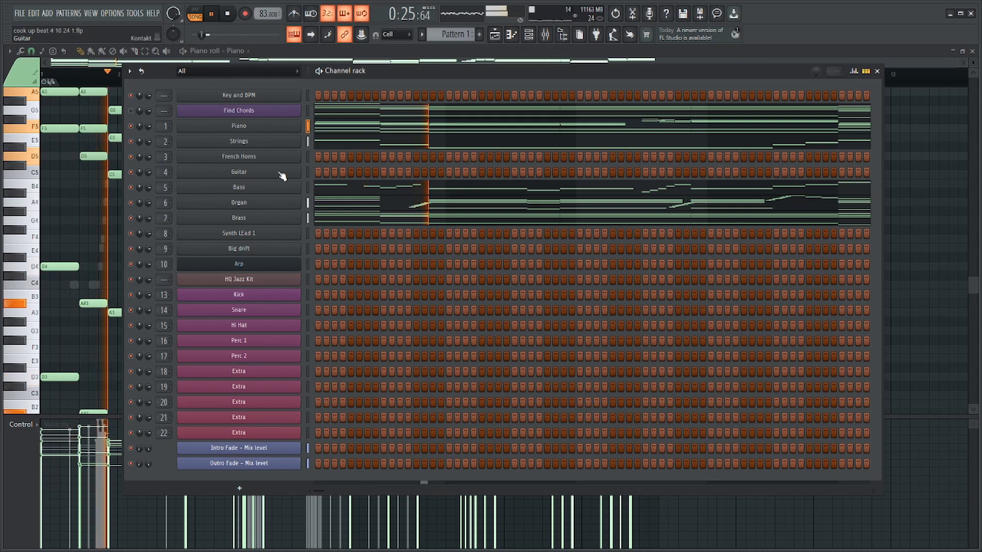
key(space)
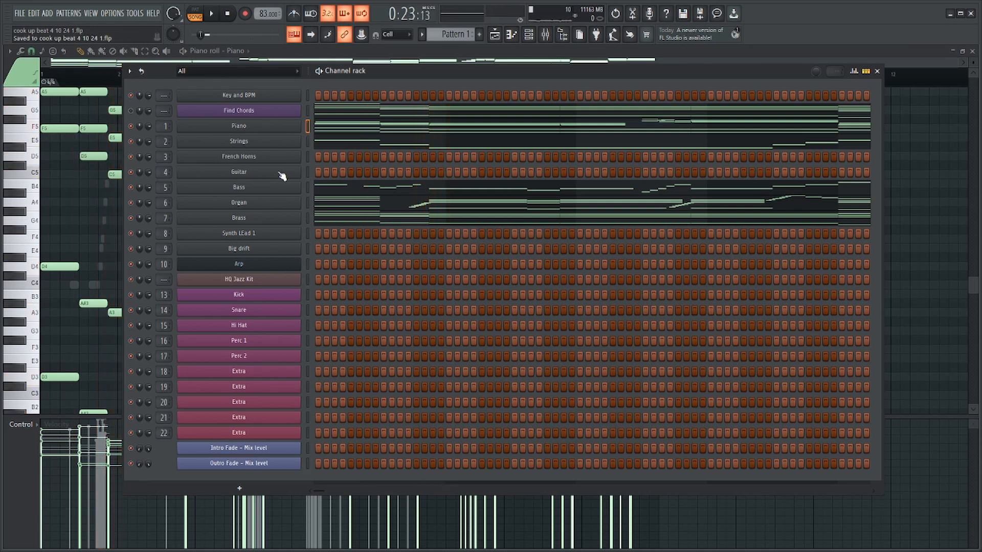
Inspect the Brass notes in the piano roll, briefly preview them, and return to the channel list.
click(434, 219)
scroll(92, 190, up, 3)
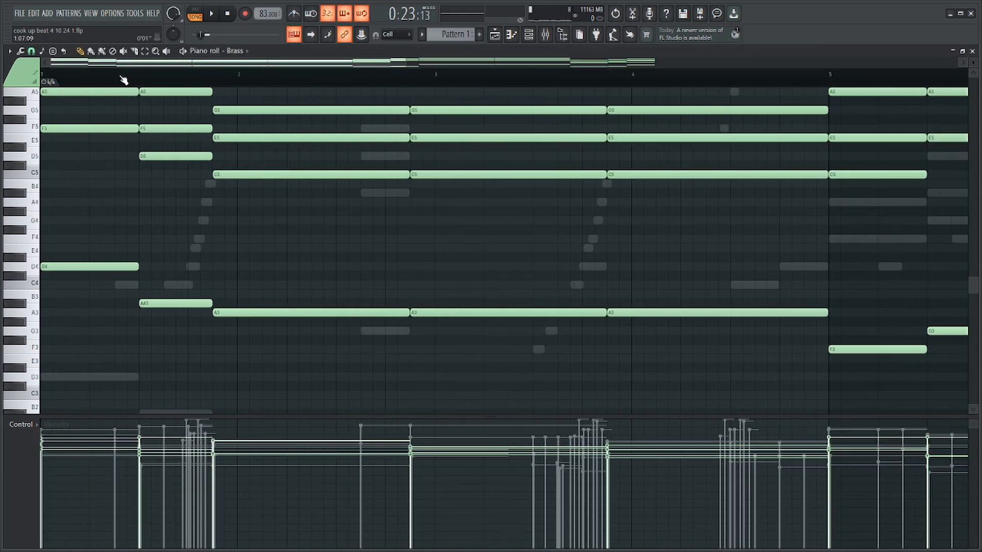
key(space)
scroll(141, 126, up, 3)
key(space)
key(F6)
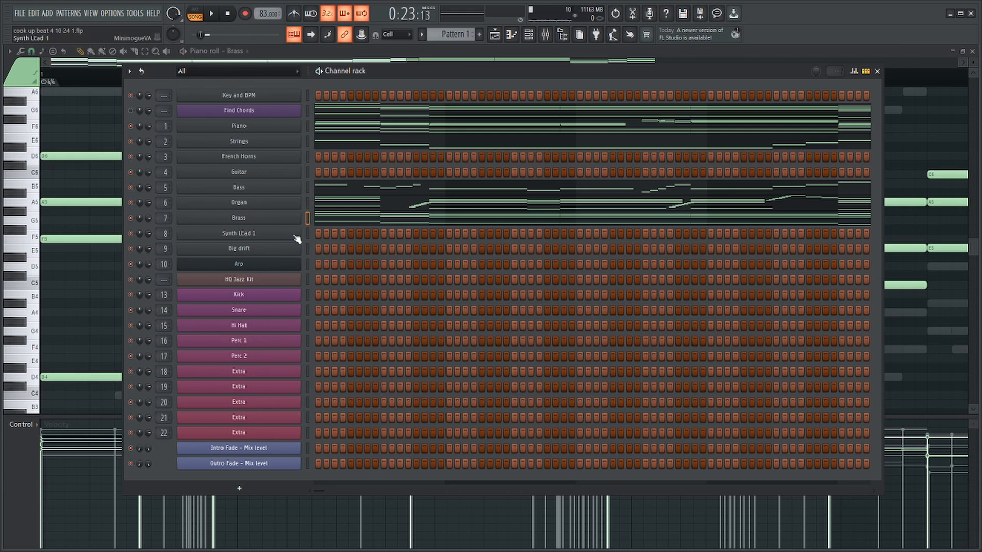
Open the French Horns piano roll, preview the beat, and place an A6 note in bar 2.
right_click(288, 159)
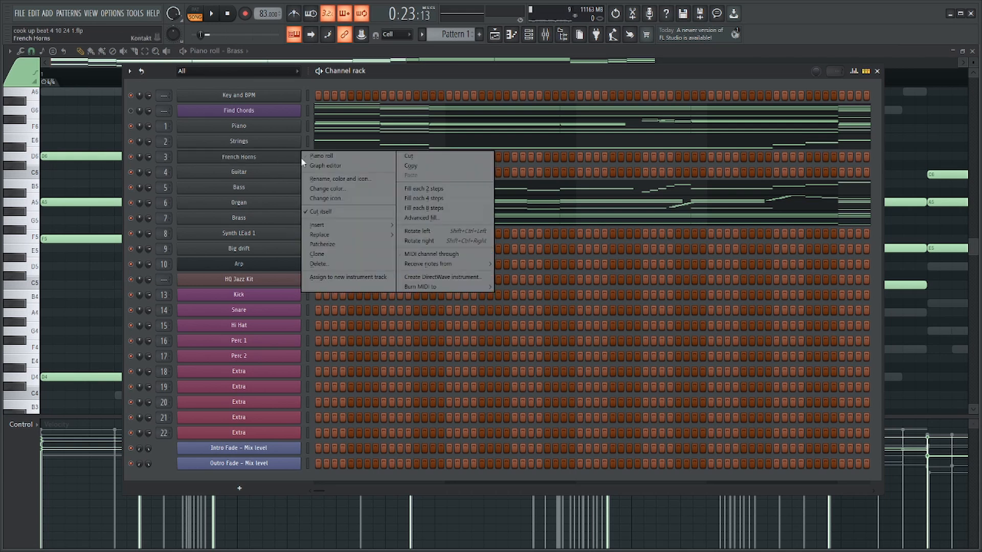
click(304, 156)
scroll(271, 177, down, 3)
scroll(209, 200, up, 3)
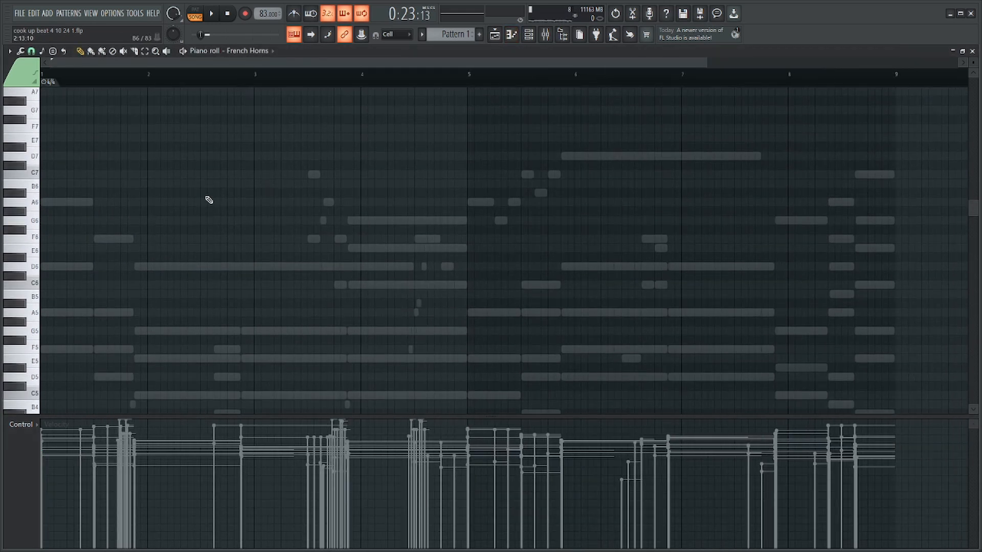
scroll(122, 230, up, 3)
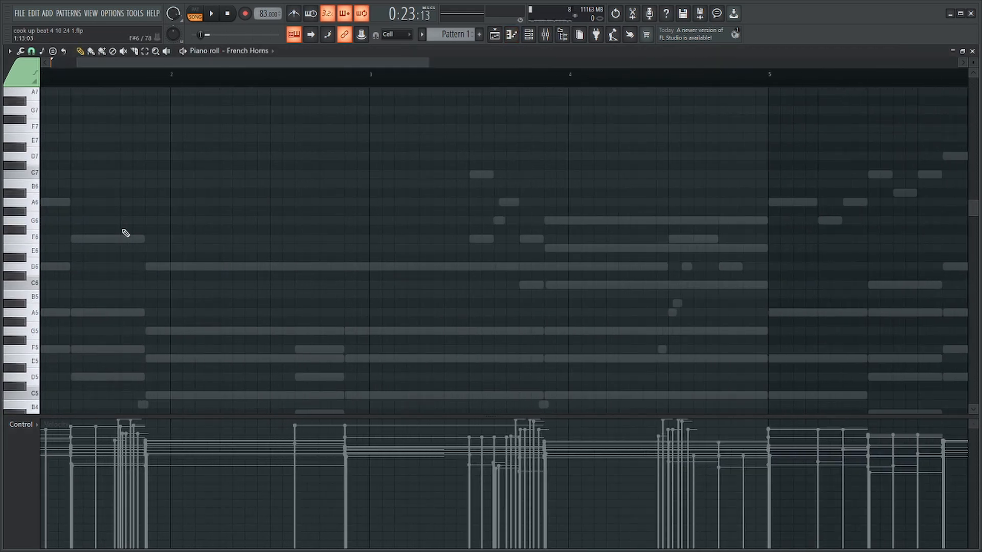
scroll(250, 205, up, 2)
click(250, 202)
key(space)
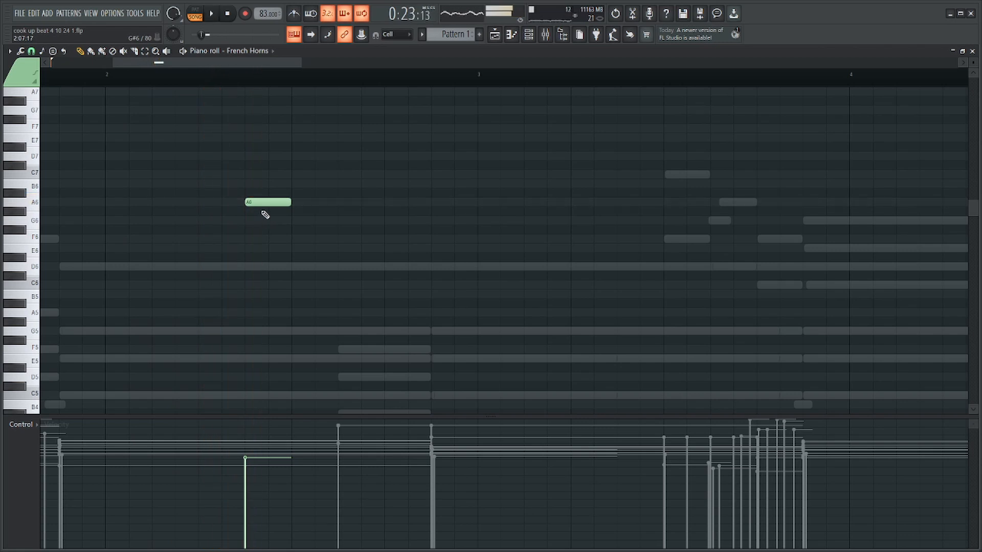
Replace the A6 horn note with overlapping eight-step F6 and D6 notes starting in bar 2.
drag(423, 218, 431, 217)
scroll(177, 216, down, 3)
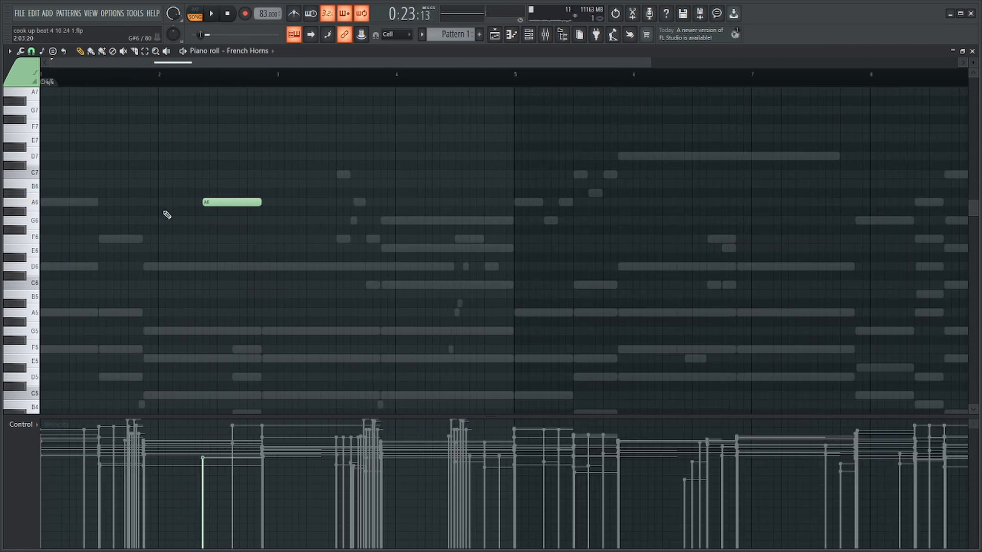
scroll(164, 241, up, 3)
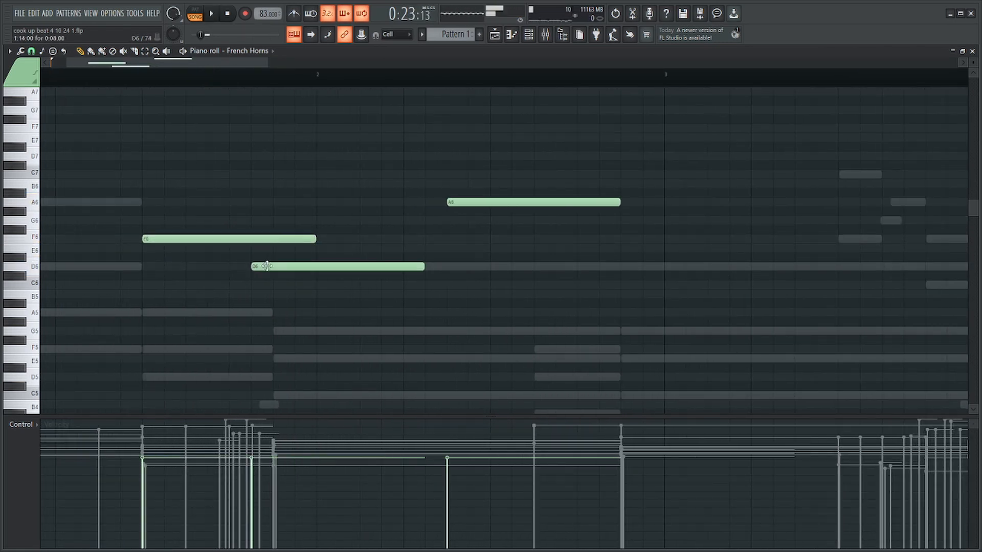
drag(298, 257, 563, 248)
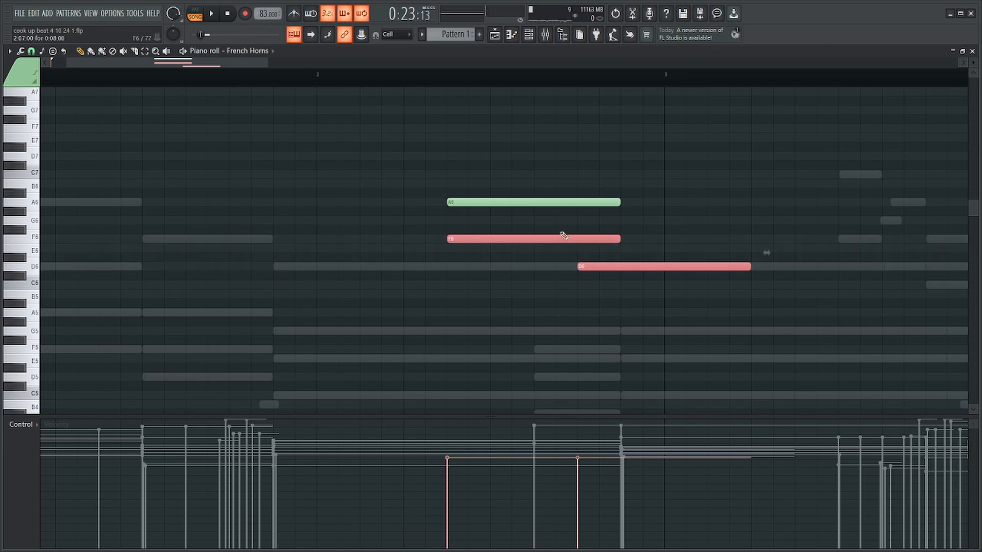
ctrl+click(294, 230)
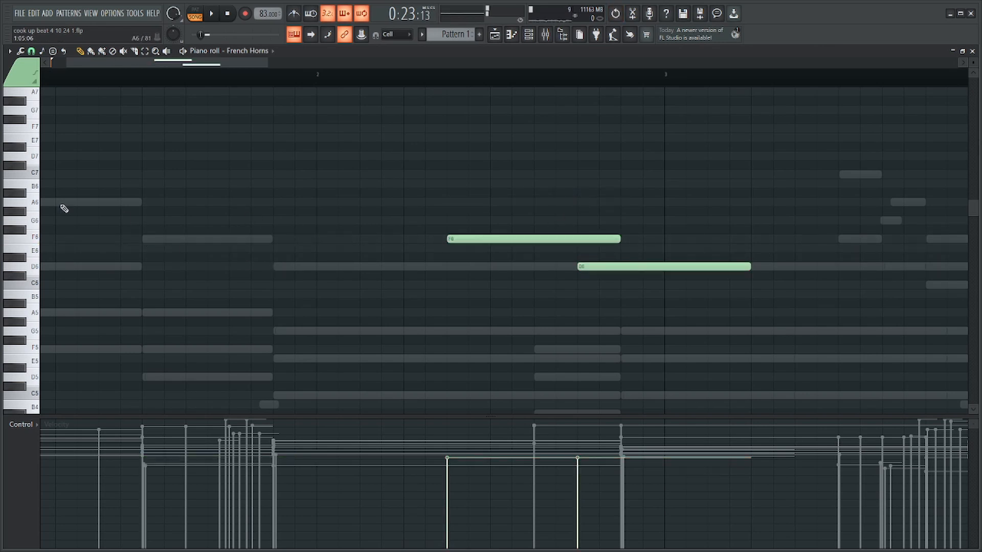
scroll(180, 247, left, 1)
click(172, 237)
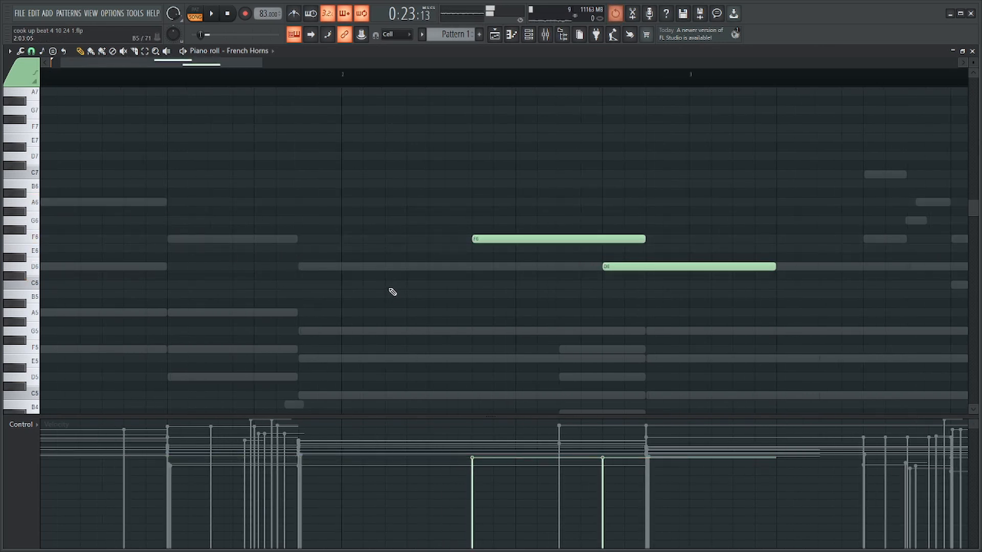
Shorten the F6 horn note and lead into it with a one-step G6–A6–G6 figure, previewing the phrase.
scroll(378, 266, down, 2)
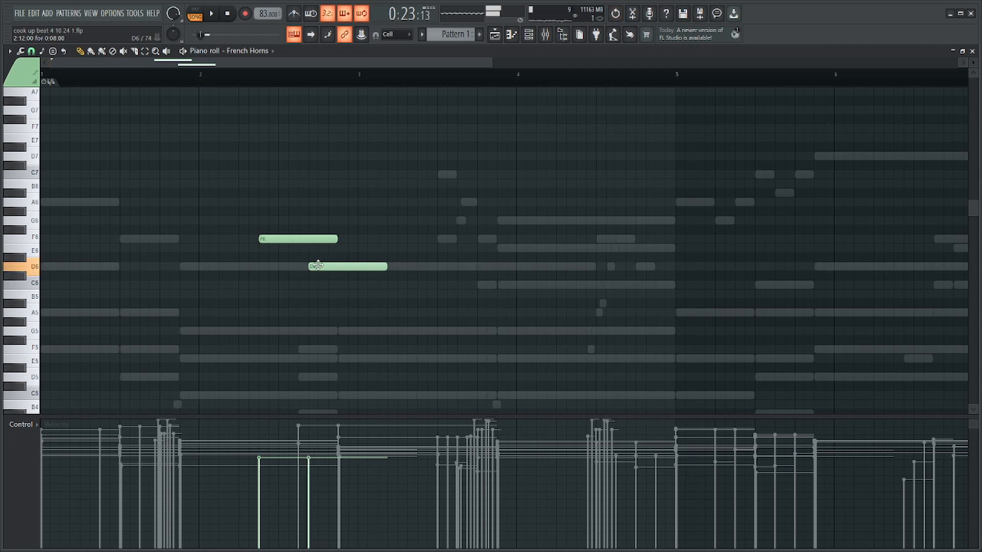
scroll(415, 303, up, 1)
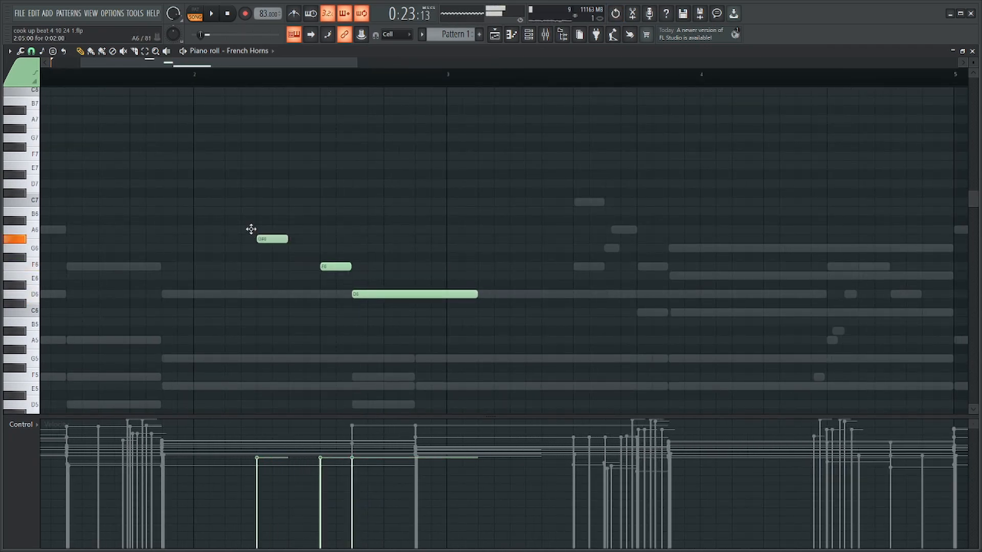
key(space)
scroll(261, 240, up, 1)
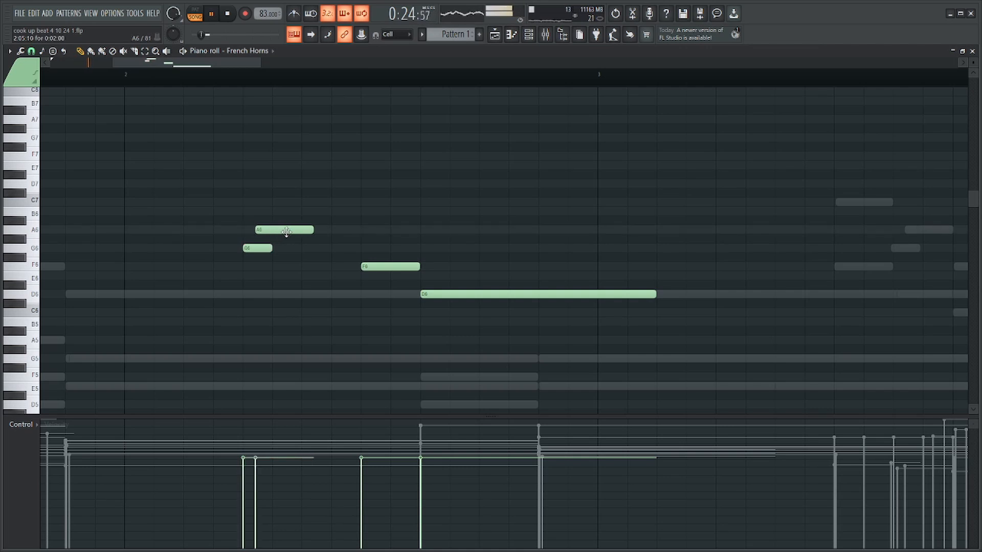
drag(309, 230, 331, 248)
click(311, 248)
drag(329, 230, 314, 237)
key(space)
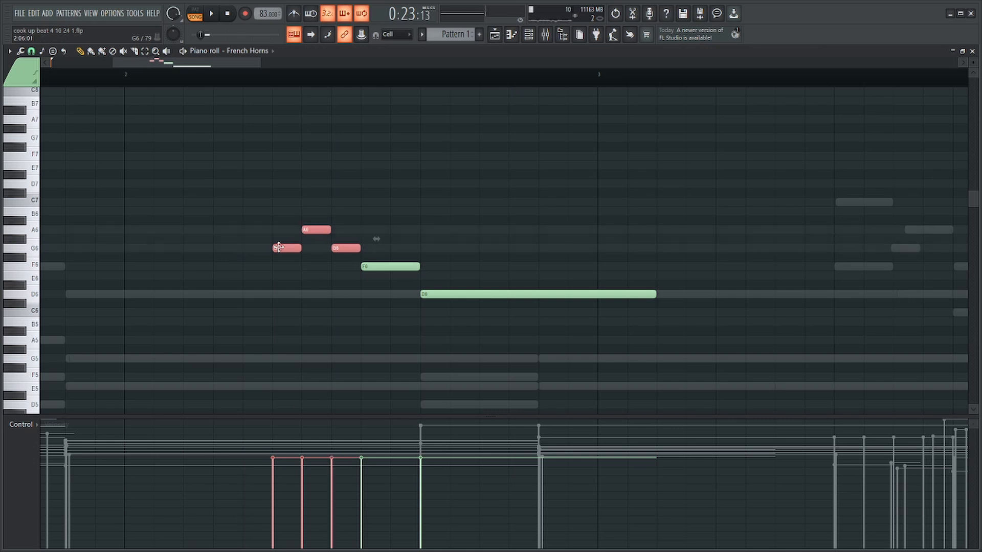
Shift the opening G6–A6–G6 horn notes one step earlier and extend the second G6 to two steps.
scroll(313, 244, down, 5)
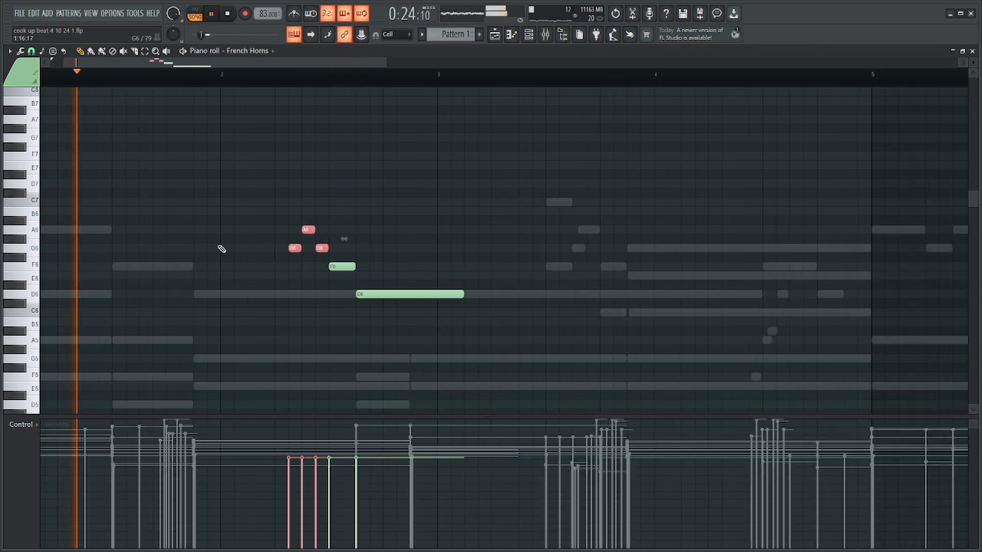
scroll(220, 248, up, 3)
drag(570, 211, 315, 335)
drag(402, 215, 312, 251)
ctrl+click(377, 249)
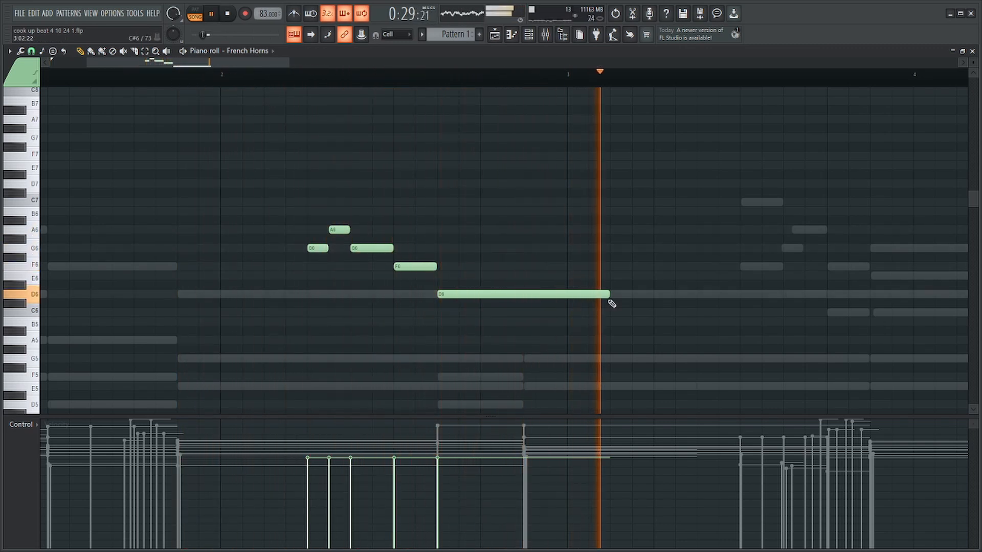
Move the whole horn phrase one beat later, lengthen its final D6, and replay it.
key(ctrl+a)
drag(518, 294, 603, 295)
key(space)
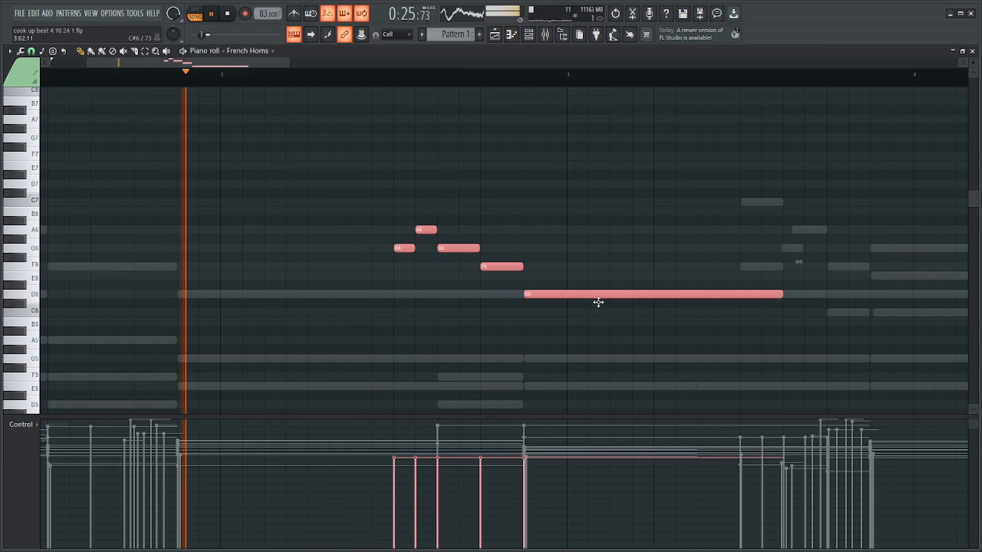
Shorten the F6 horn note to one step and the final D6 to ten steps.
click(500, 245)
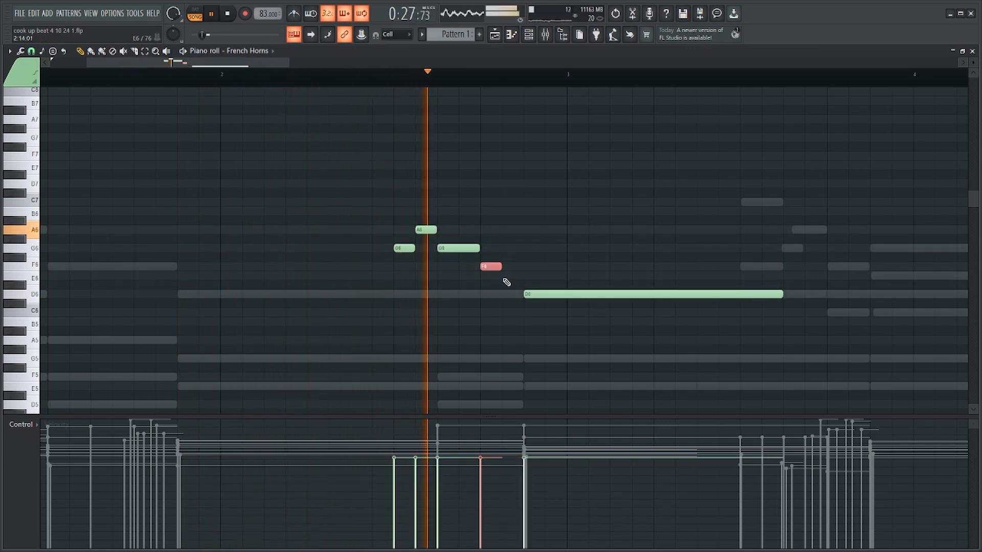
scroll(588, 260, down, 3)
scroll(511, 284, up, 1)
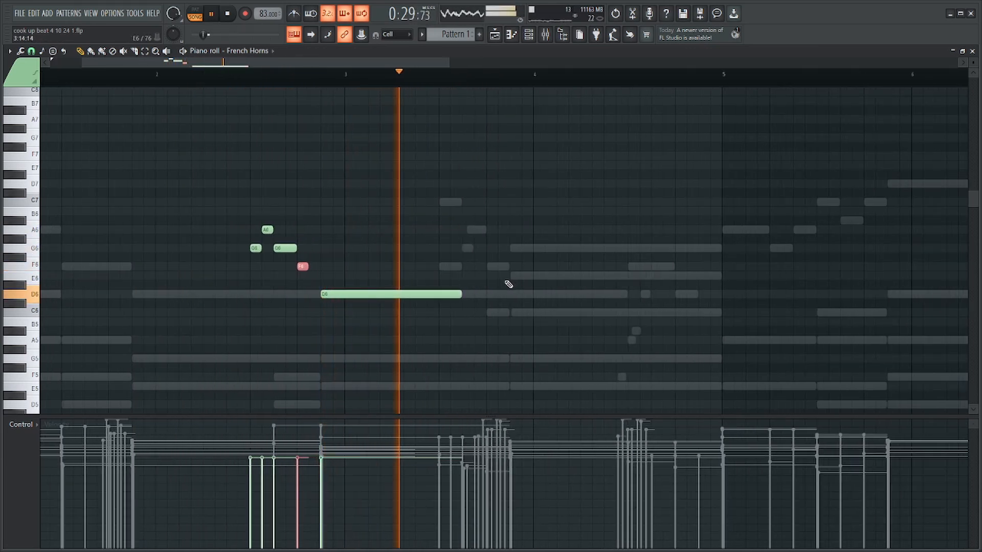
drag(464, 295, 440, 296)
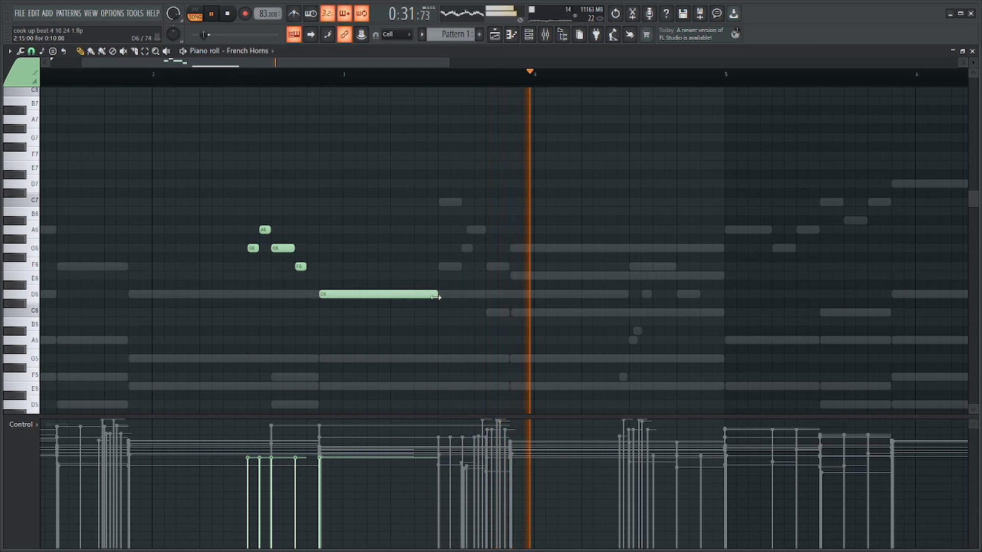
Open the empty Guitar channel in the piano roll and preview the opening against the other parts.
key(F6)
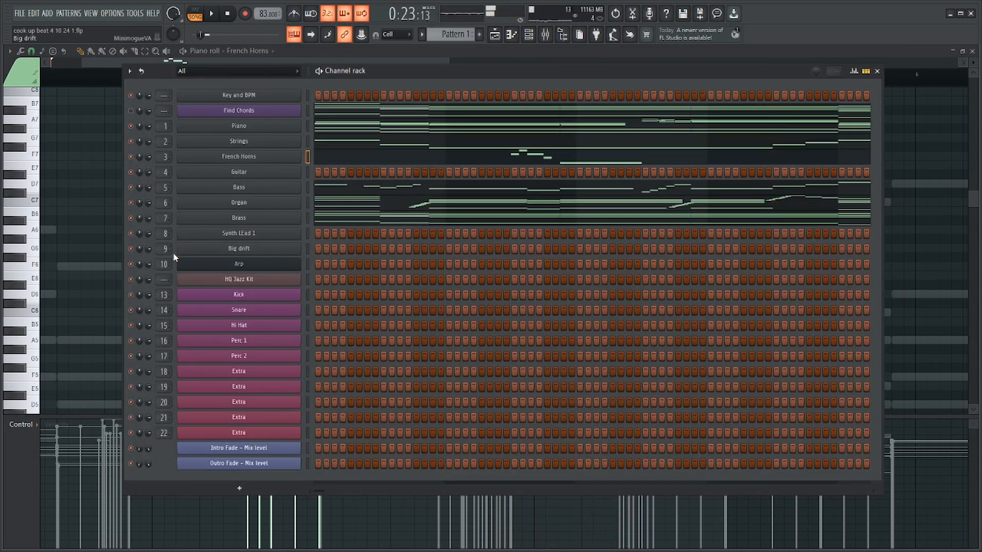
key(F6)
key(F6)
right_click(299, 168)
click(311, 174)
scroll(314, 197, down, 5)
scroll(246, 297, down, 6)
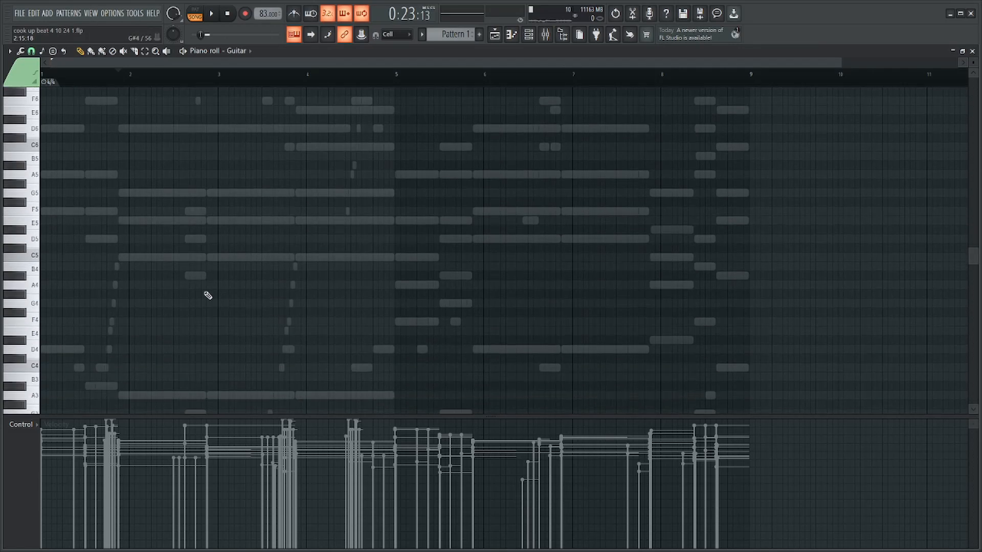
scroll(98, 282, up, 8)
key(space)
scroll(117, 254, up, 3)
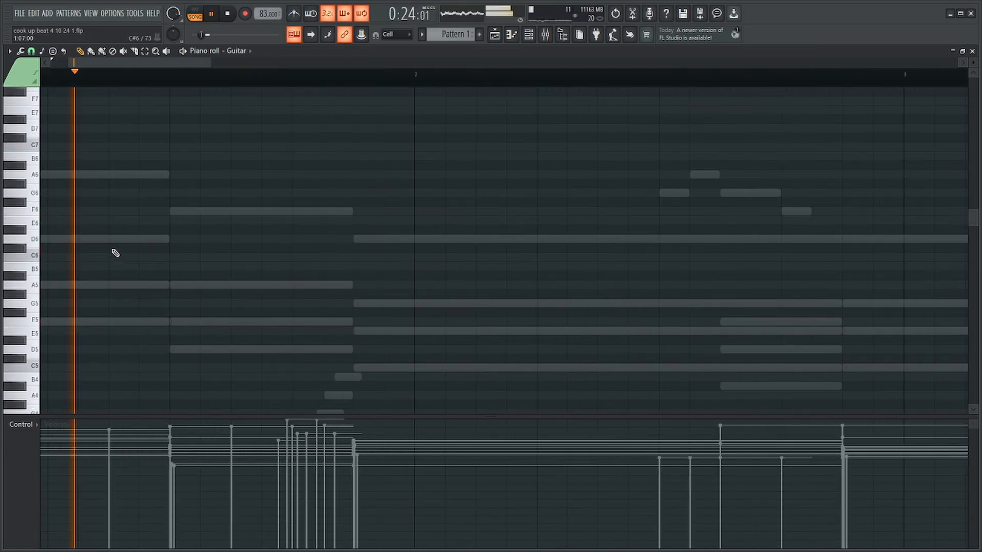
key(space)
Place a one-step C5, a slightly delayed three-step D5 and a held A5 in the second half of bar 1.
drag(136, 243, 18, 241)
right_click(72, 242)
drag(103, 322, 32, 319)
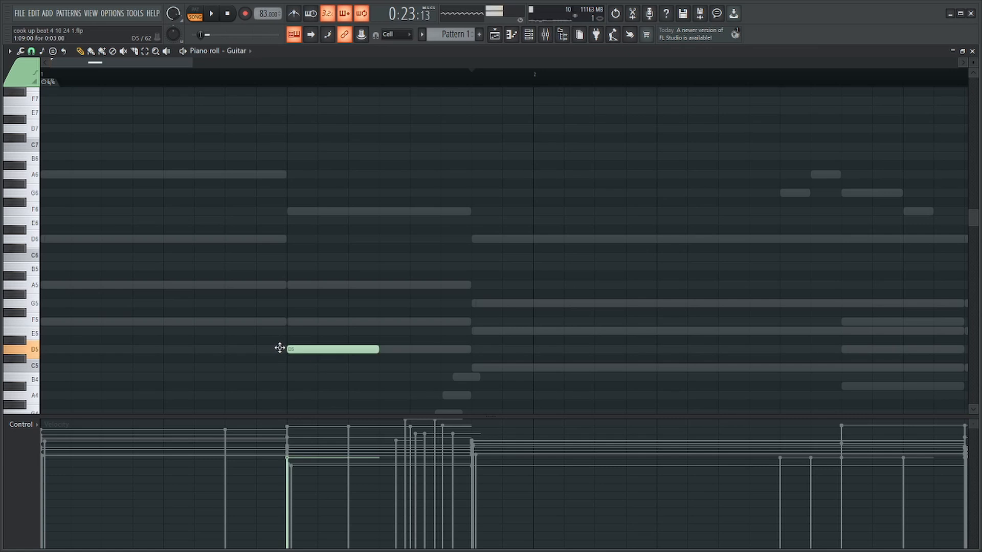
drag(296, 289, 297, 279)
scroll(340, 325, down, 3)
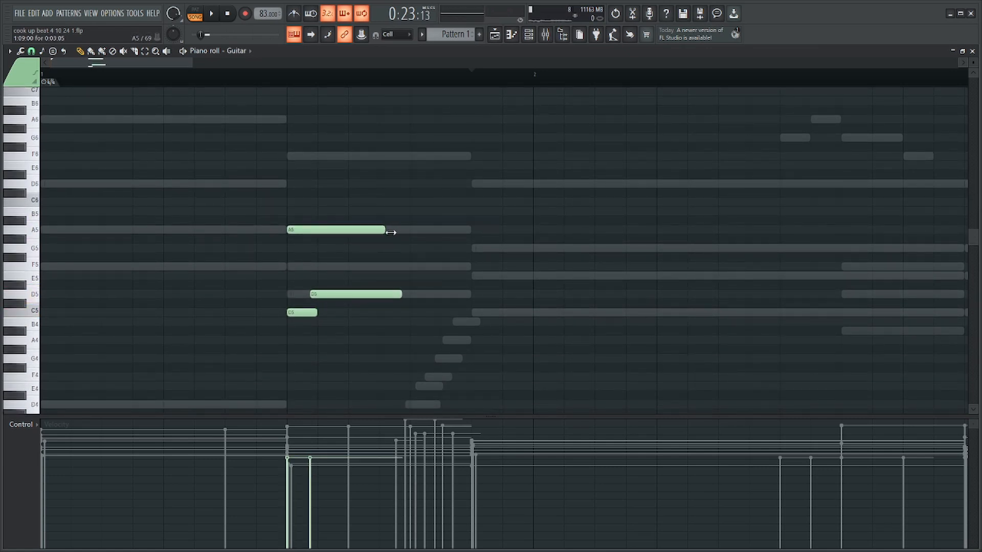
Continue the guitar line with a short F5, a repeated C5–D5 figure and a held C5 in bar 2.
scroll(415, 233, down, 2)
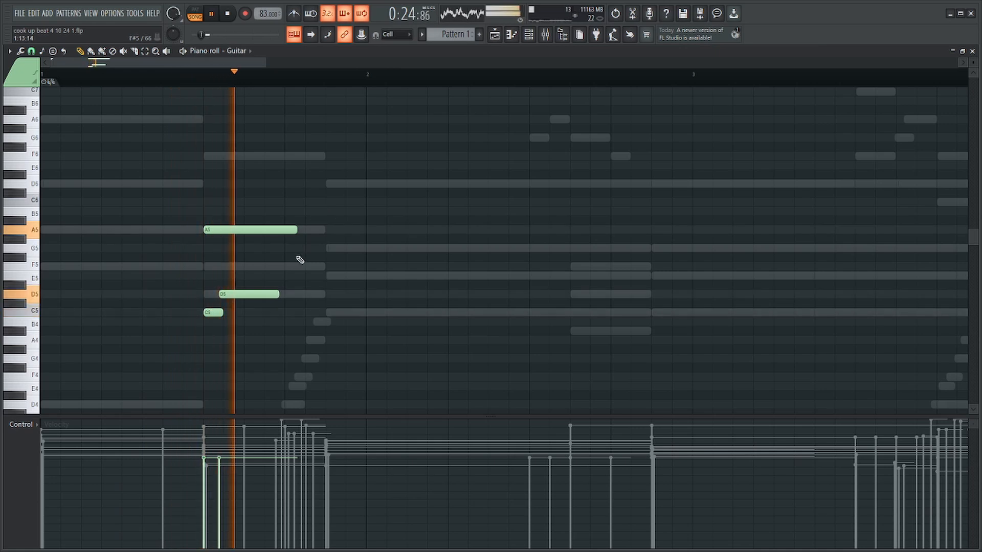
key(space)
click(281, 275)
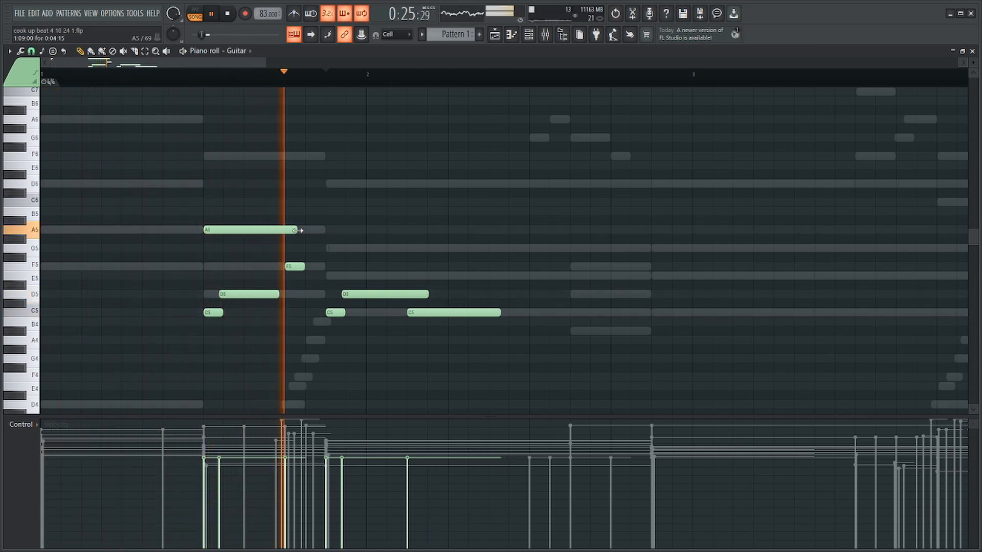
Lengthen the last C5 guitar note in bar 2 and stop the preview.
scroll(405, 317, down, 2)
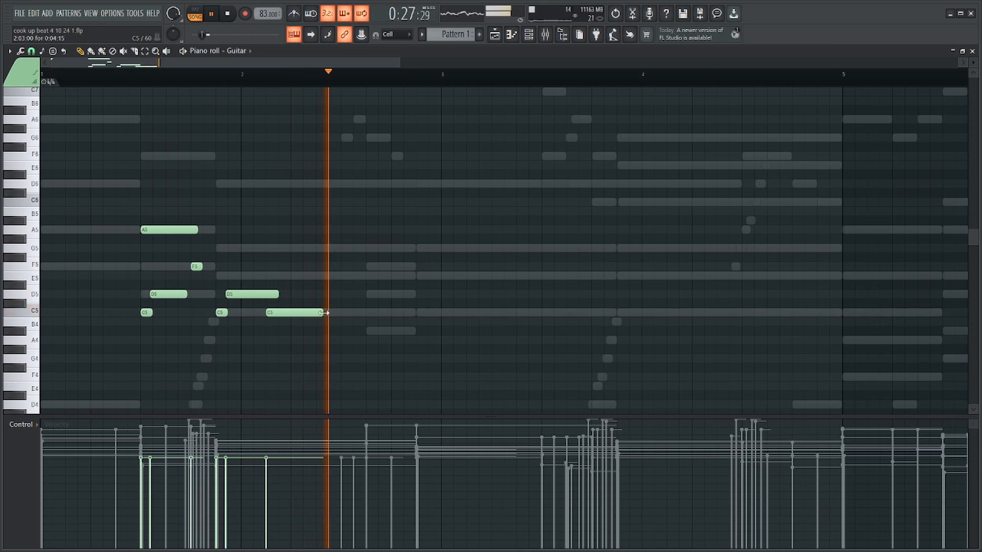
drag(325, 313, 373, 313)
key(space)
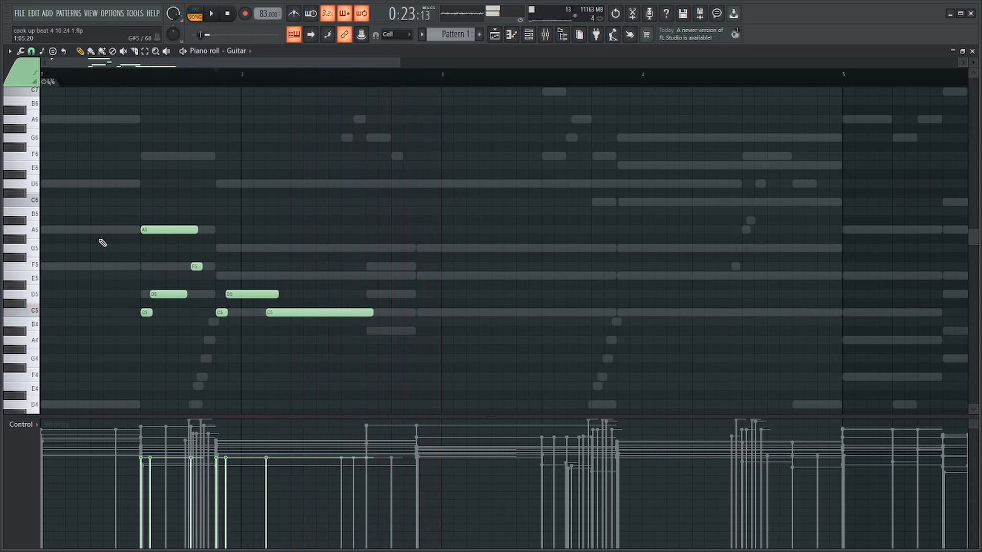
Fill the first half of bar 1 with D6, A5, C6 and A#5 guitar notes, trimming the A#5 to one step.
scroll(46, 184, up, 2)
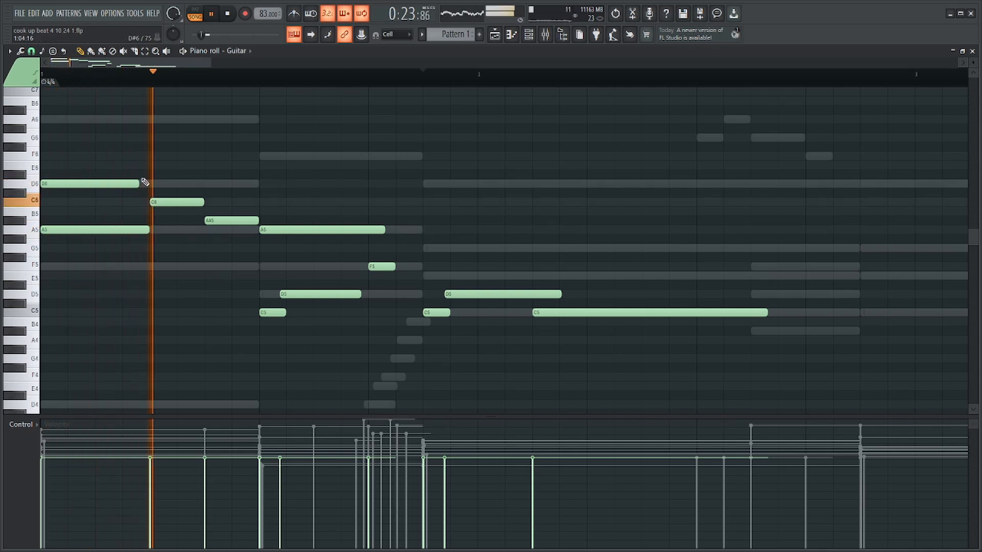
drag(228, 221, 236, 229)
drag(257, 221, 230, 221)
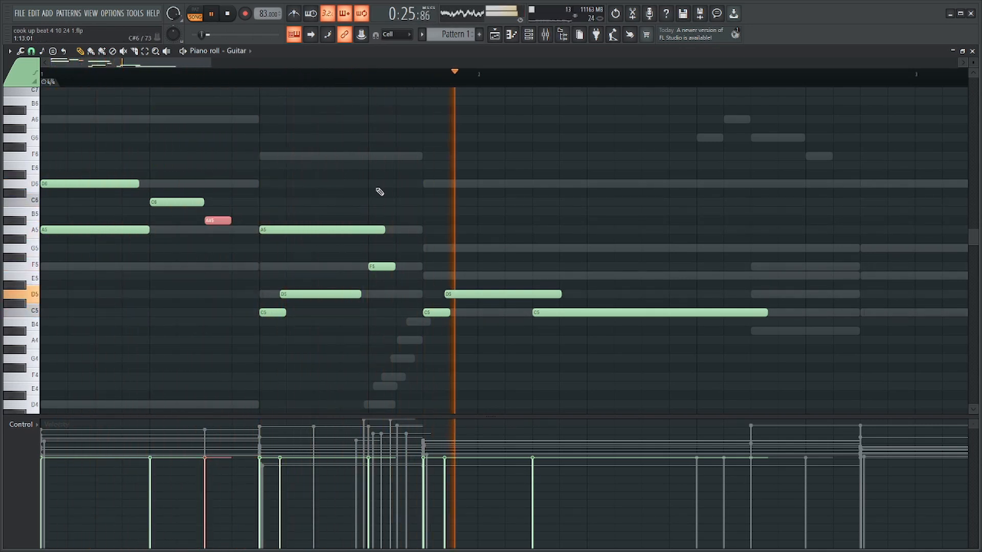
Lower the four opening guitar notes in bar 1 to C6, F5, A5 and a one-step G5 while previewing.
scroll(394, 191, down, 3)
ctrl+click(394, 191)
key(space)
drag(129, 153, 58, 264)
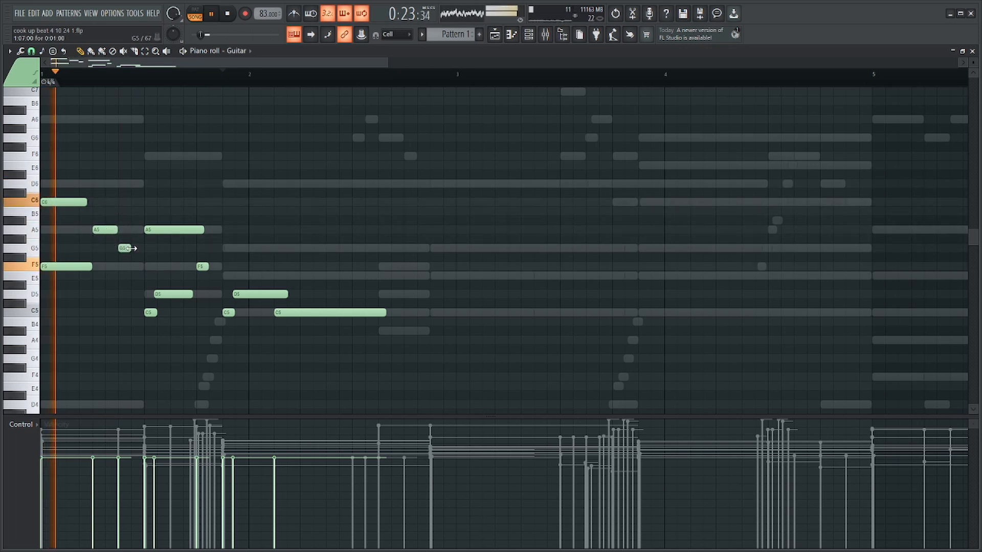
drag(131, 249, 142, 249)
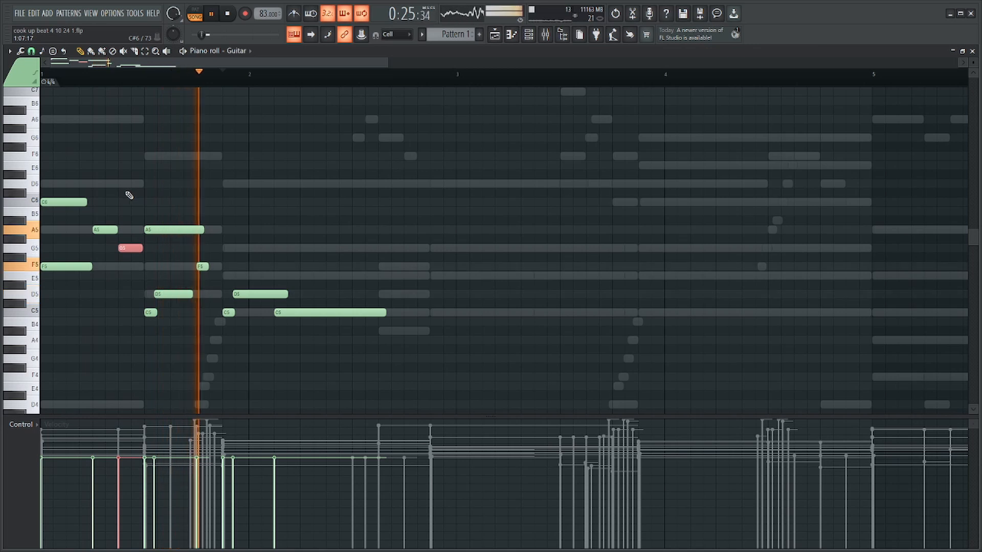
key(ctrl+z)
Randomize the velocities of all guitar notes and preview the result.
key(ctrl+a)
key(alt+r)
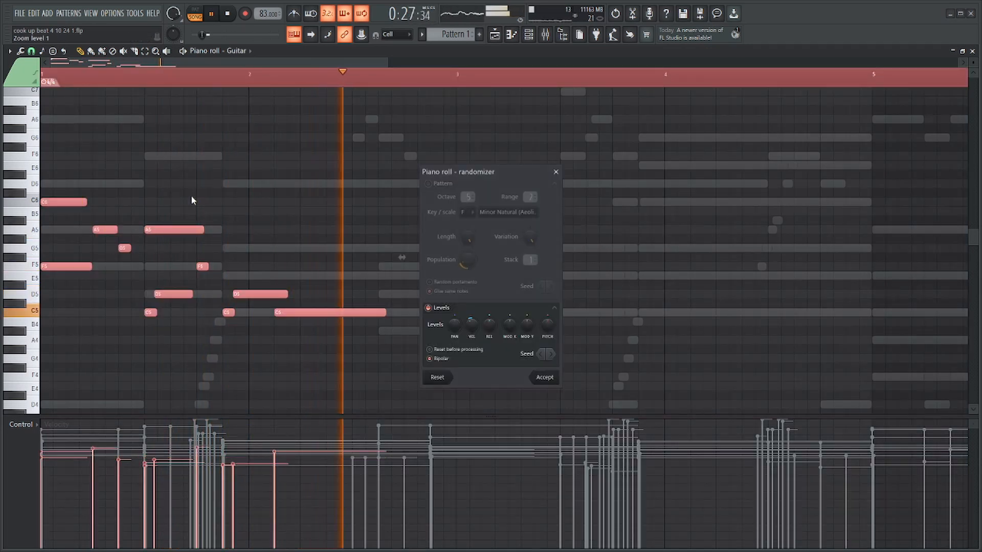
key(space)
key(Return)
key(space)
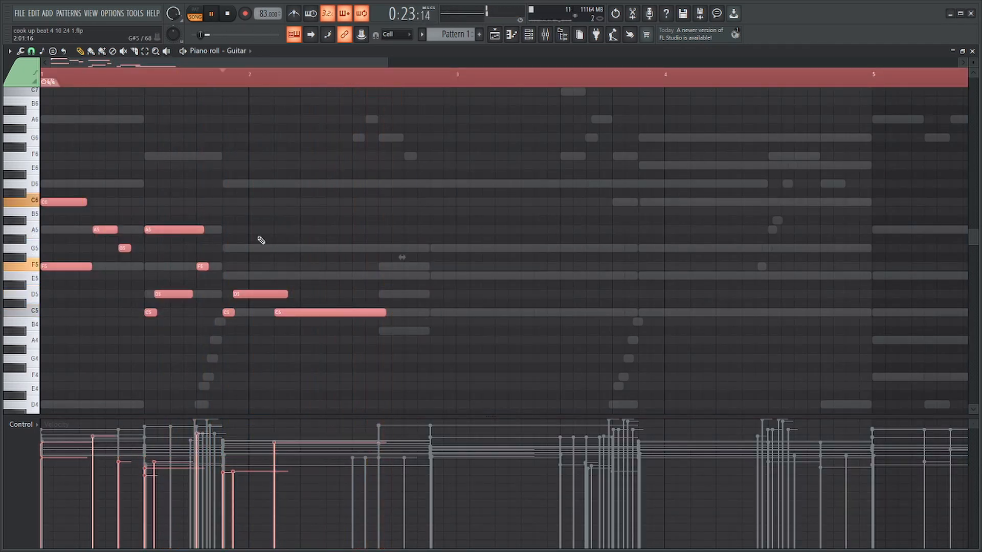
Listen to the guitar line and look over the empty bars after bar 2 against the other instruments' ghost notes.
scroll(259, 238, down, 1)
ctrl+click(257, 82)
drag(257, 83, 315, 84)
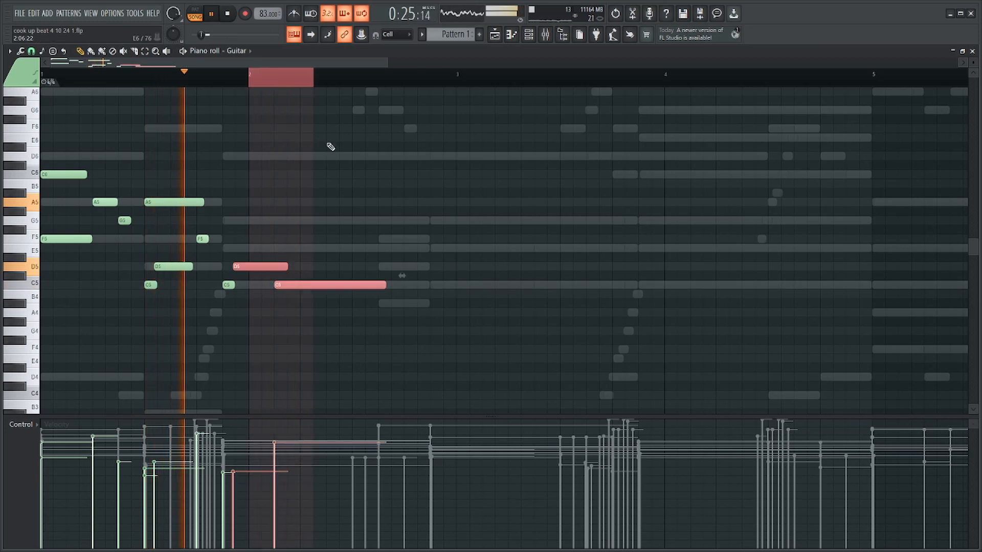
ctrl+click(281, 83)
scroll(450, 186, down, 2)
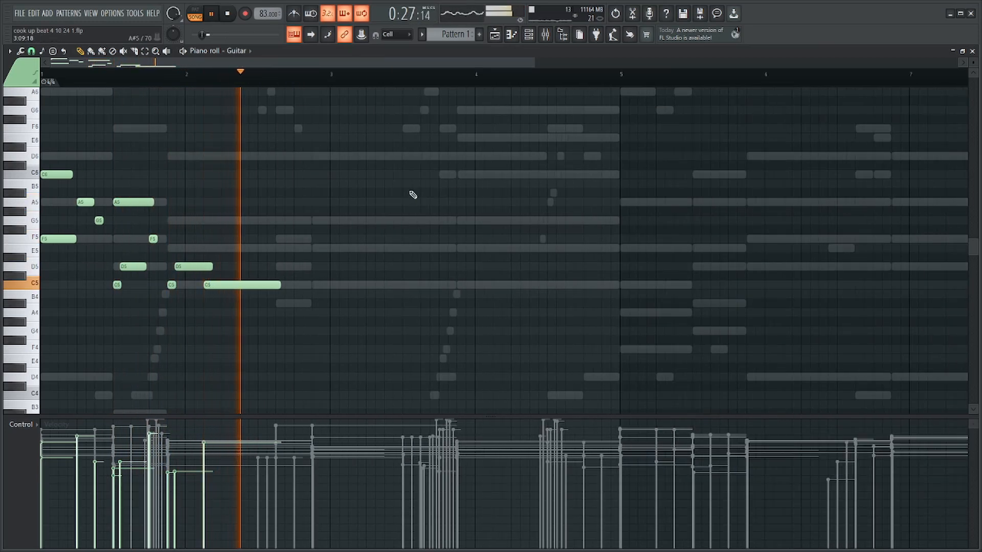
scroll(337, 204, down, 2)
scroll(235, 219, up, 4)
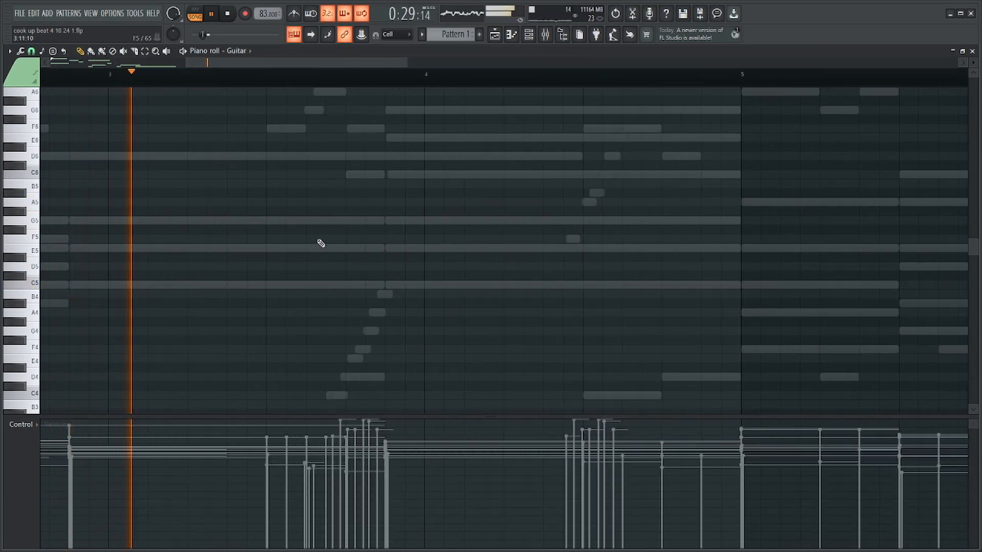
scroll(338, 243, up, 3)
scroll(363, 253, down, 3)
scroll(300, 271, up, 3)
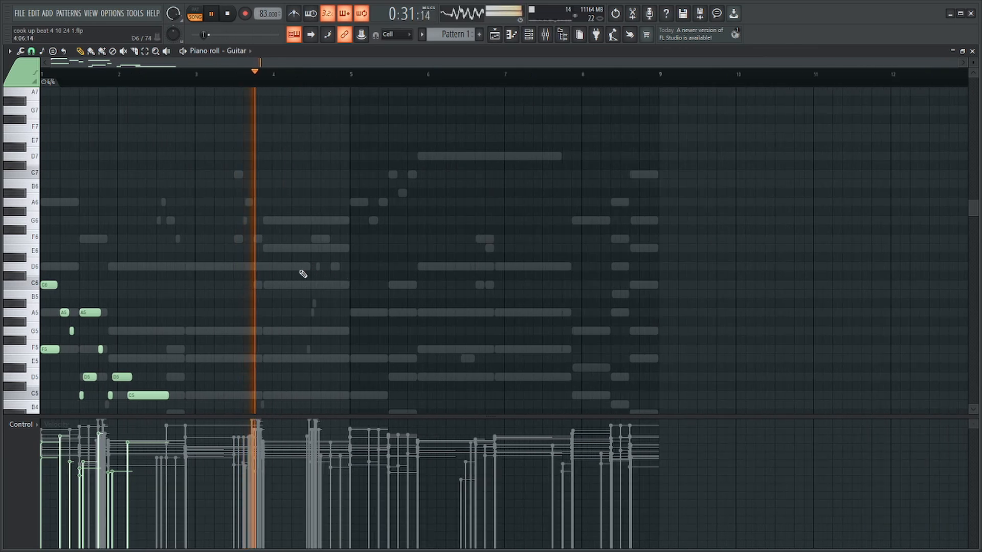
scroll(351, 245, down, 3)
scroll(385, 244, up, 1)
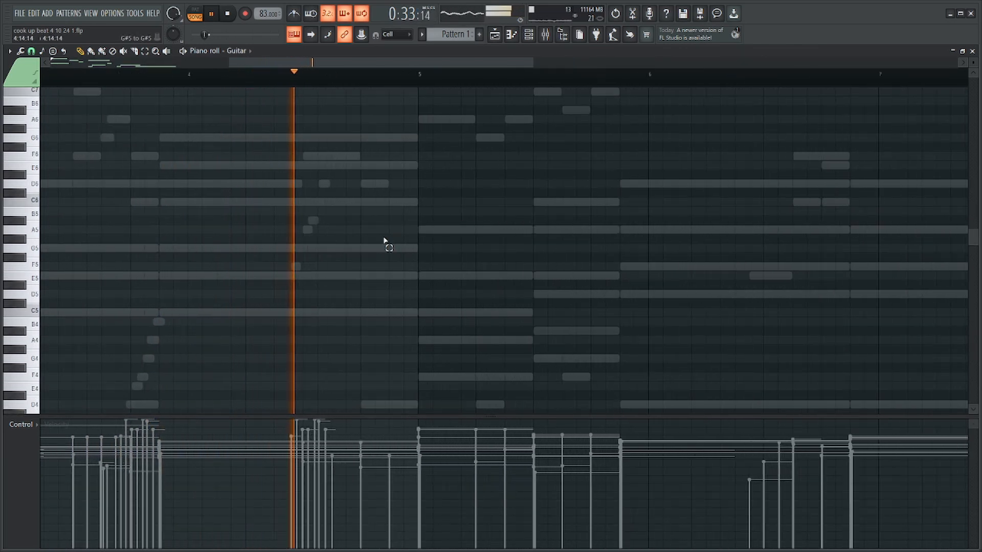
scroll(388, 237, down, 3)
scroll(387, 239, up, 2)
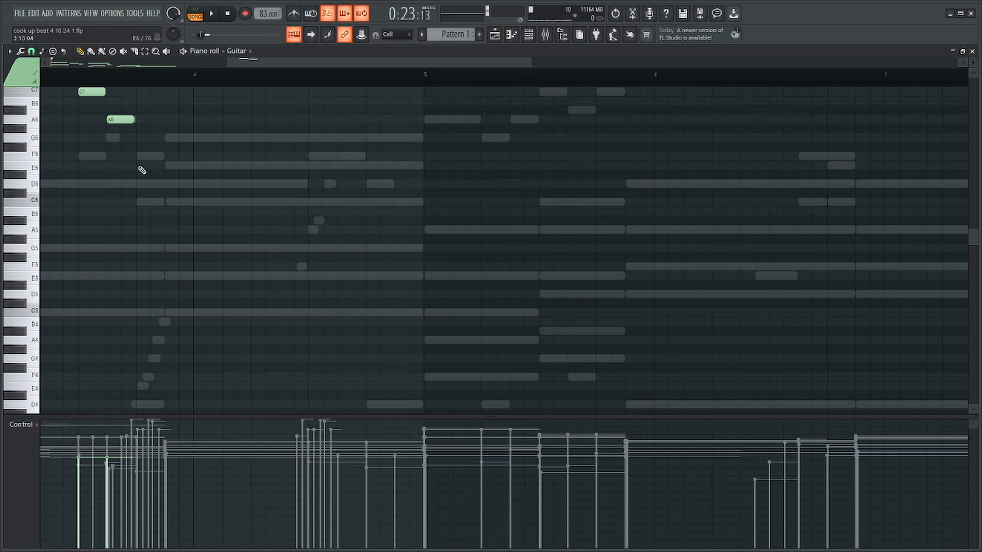
Place a three-note guitar phrase of A5, F5 and G5, two steps each, in the first half of bar 4 and preview it.
click(165, 141)
drag(220, 188, 38, 51)
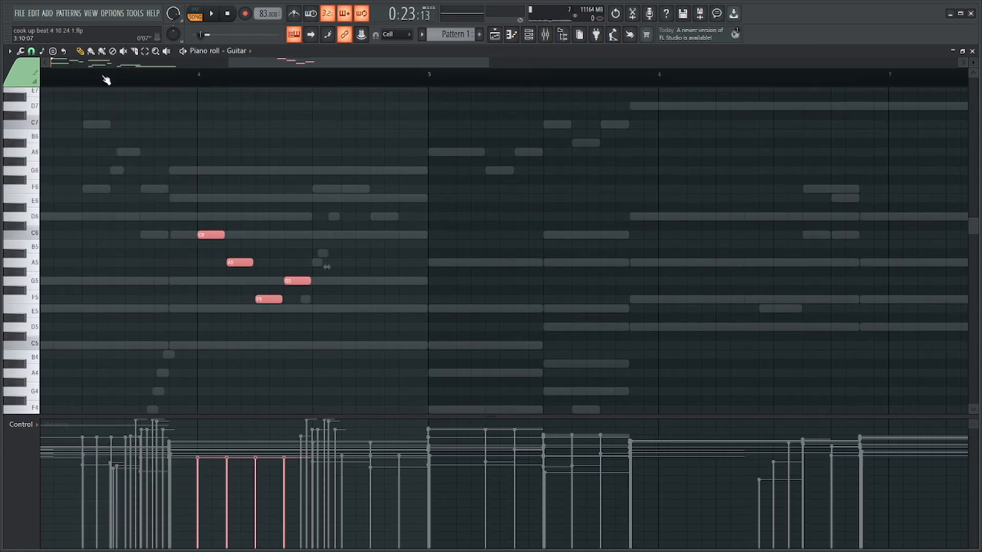
scroll(104, 77, up, 2)
drag(398, 203, 335, 250)
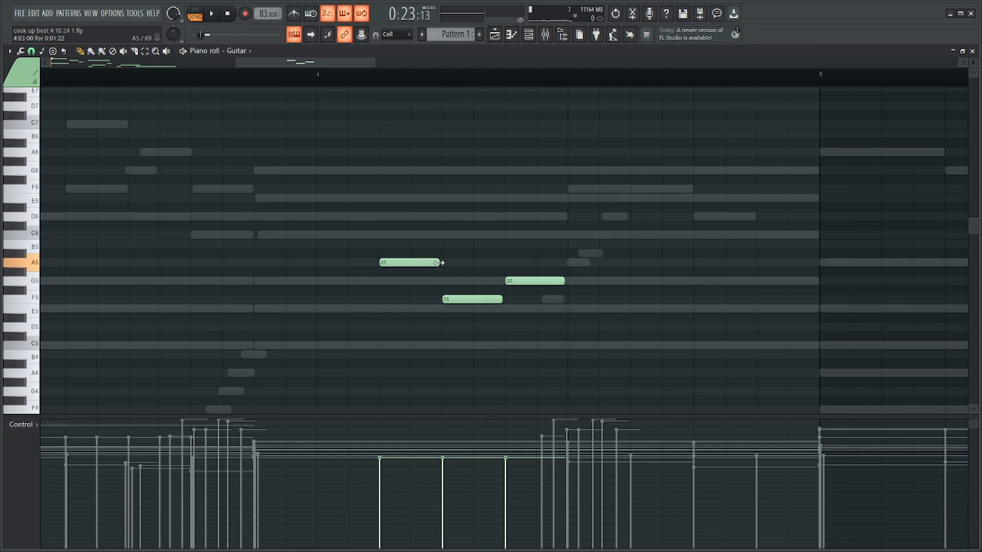
drag(589, 230, 398, 342)
key(ctrl+q)
key(space)
scroll(407, 330, down, 3)
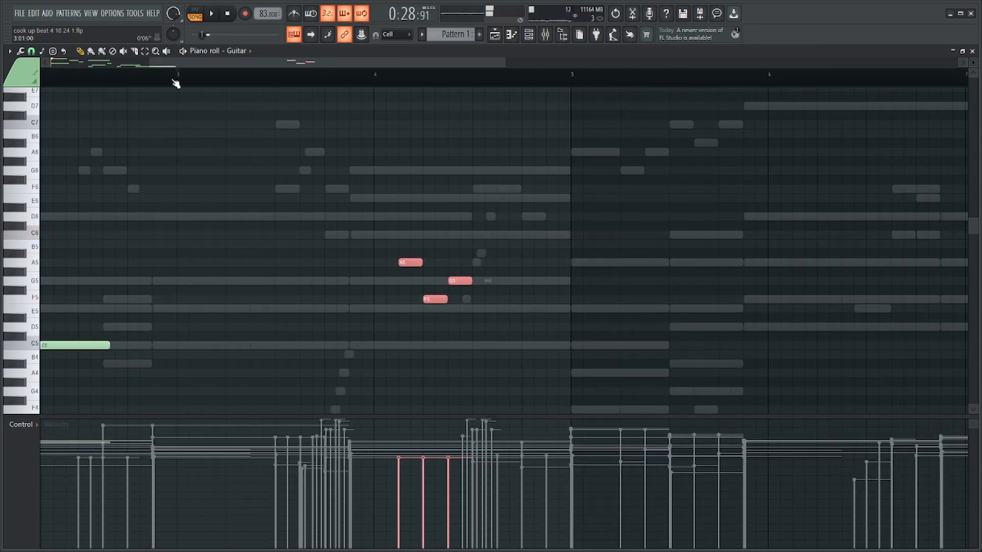
scroll(481, 267, up, 2)
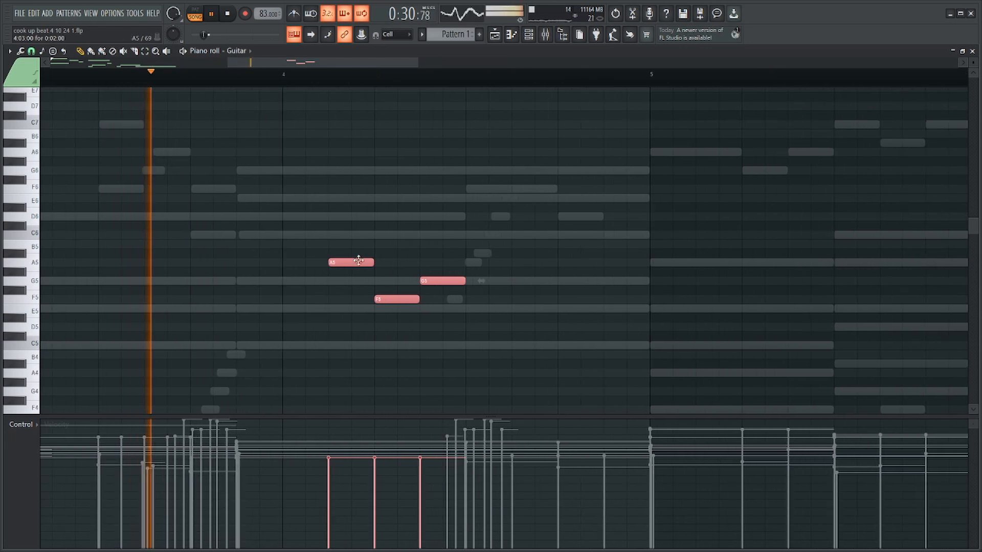
Replace the A5 in bar 4 with E5, trim the F5 to one step and hold the G5 for seven steps.
right_click(359, 262)
click(336, 309)
ctrl+click(338, 309)
ctrl+click(449, 283)
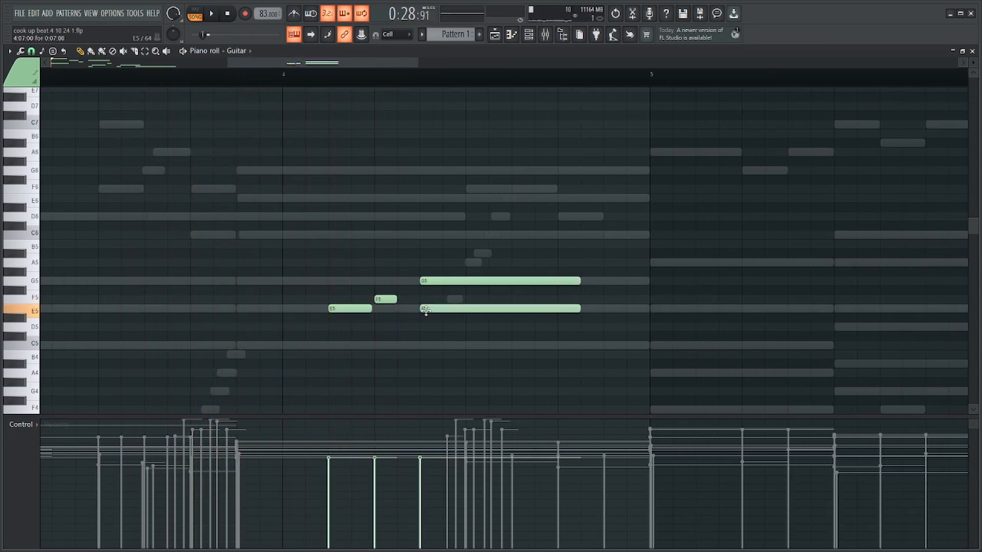
Put a one-step F5 ahead of the slightly delayed long G5 and double the pair with C5 and D5 below.
drag(426, 310, 415, 333)
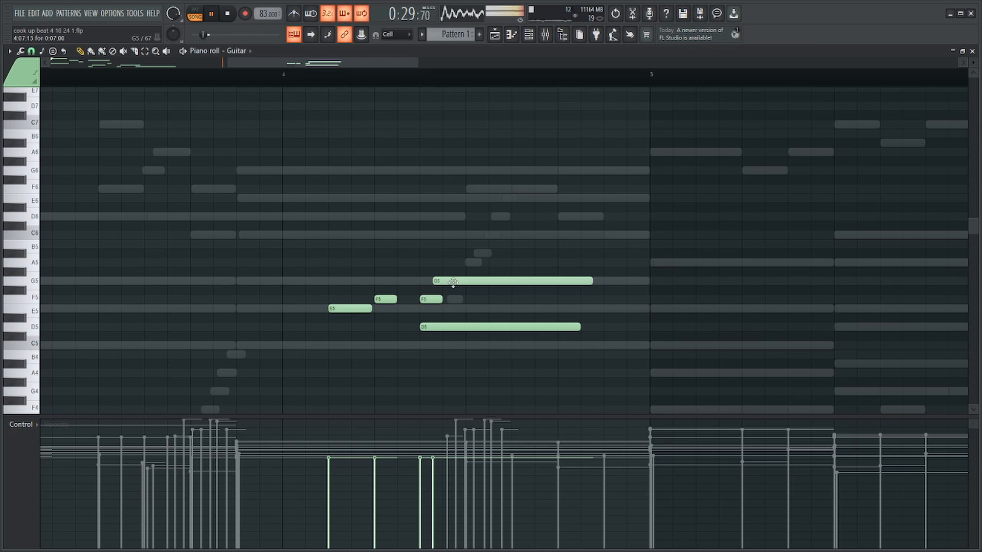
right_click(453, 327)
drag(471, 267, 424, 312)
ctrl+click(460, 274)
drag(453, 281, 459, 281)
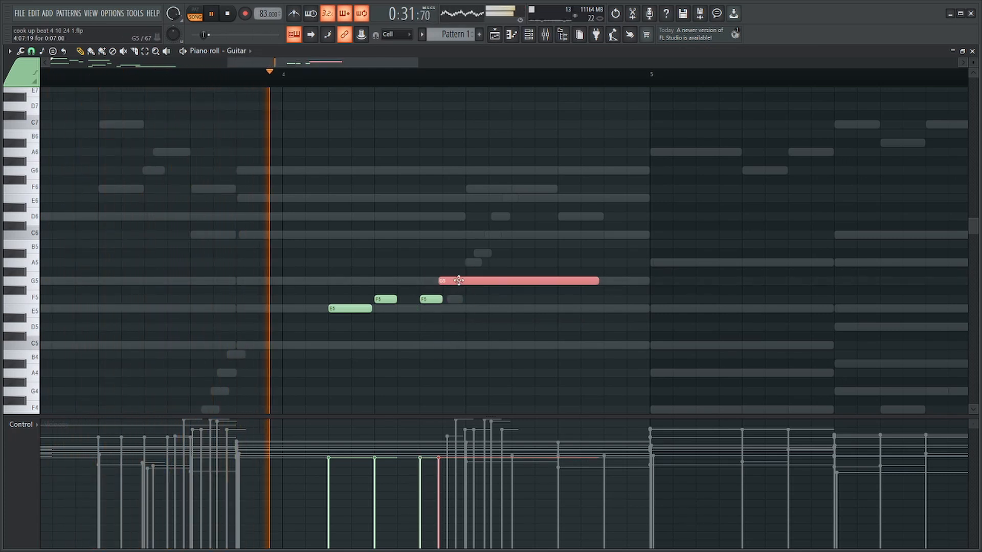
mouse_move(422, 310)
mouse_down()
mouse_move(454, 277)
mouse_move(458, 323)
mouse_up()
drag(574, 270, 558, 328)
key(space)
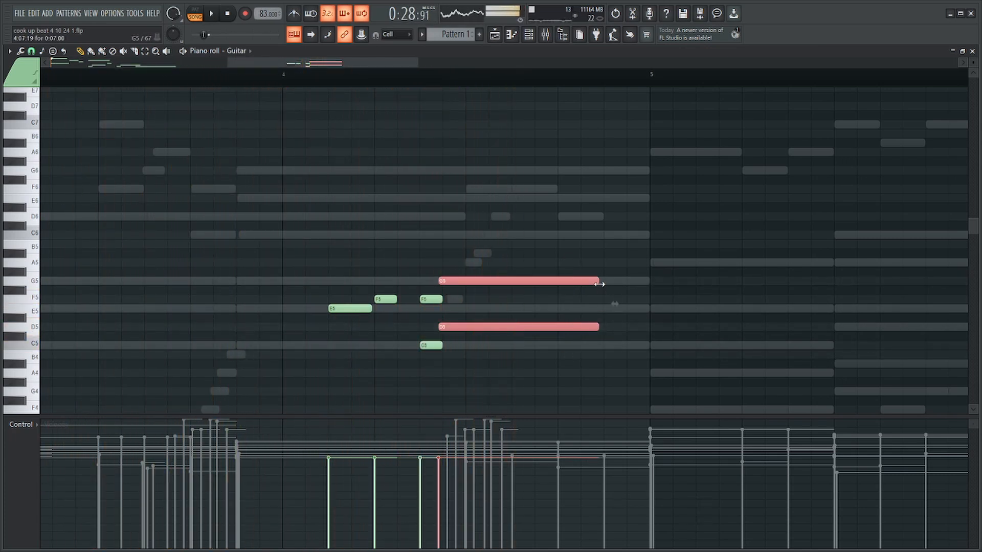
Lengthen the held pair in bar 4 slightly and drop the phrase's upper line beneath the C5 and D5, down to G4 and A4.
drag(532, 254, 419, 375)
drag(435, 290, 430, 353)
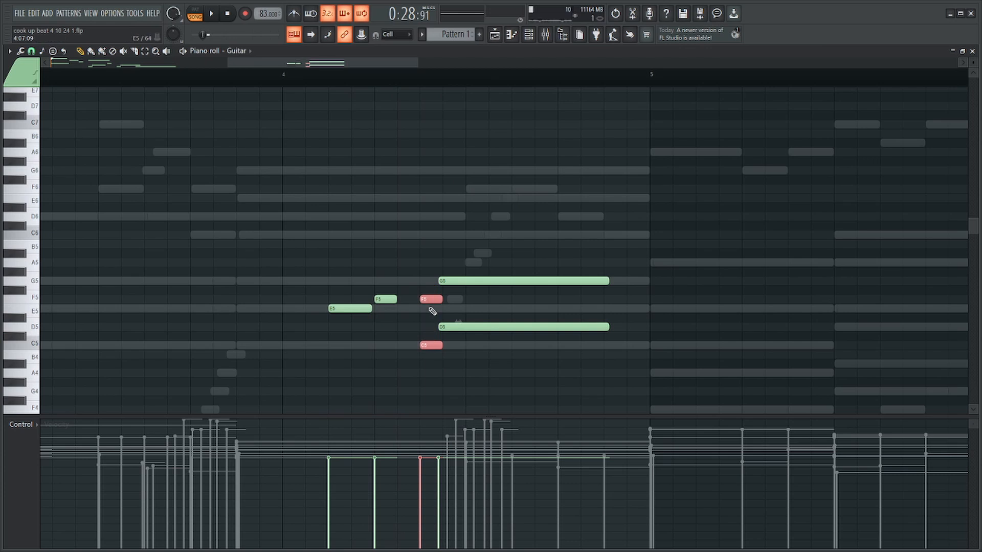
drag(399, 276, 339, 348)
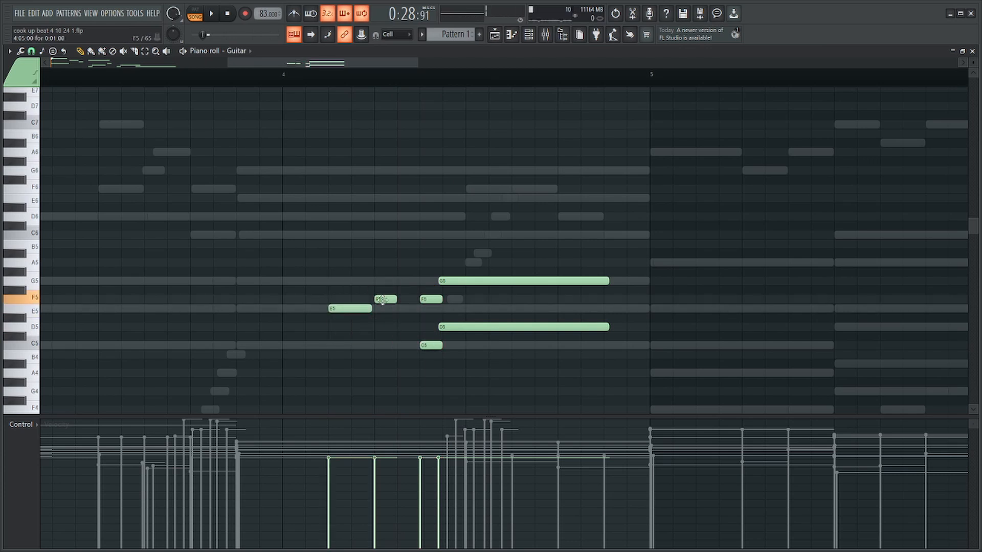
drag(463, 267, 352, 325)
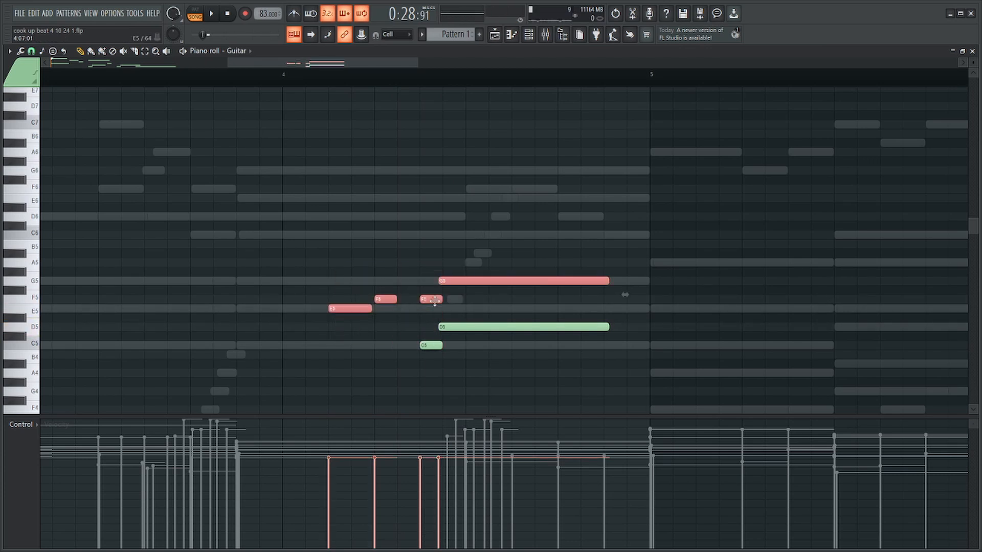
drag(466, 293, 465, 376)
key(ctrl+z)
scroll(418, 350, down, 3)
ctrl+click(377, 263)
ctrl+click(350, 300)
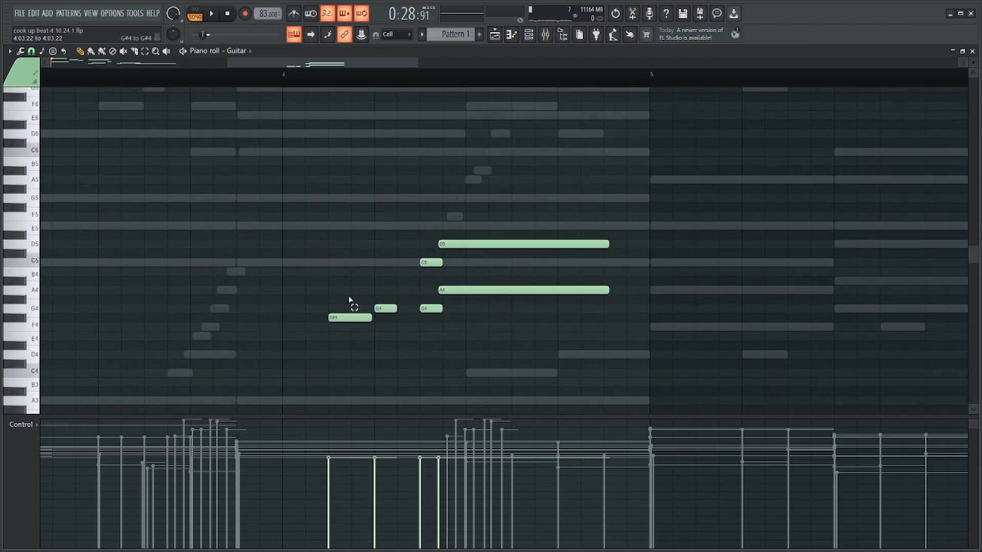
Set the phrase's first note to F4, then harmonize the F4 and first G4 with A4 and C5 and preview it.
drag(391, 287, 334, 339)
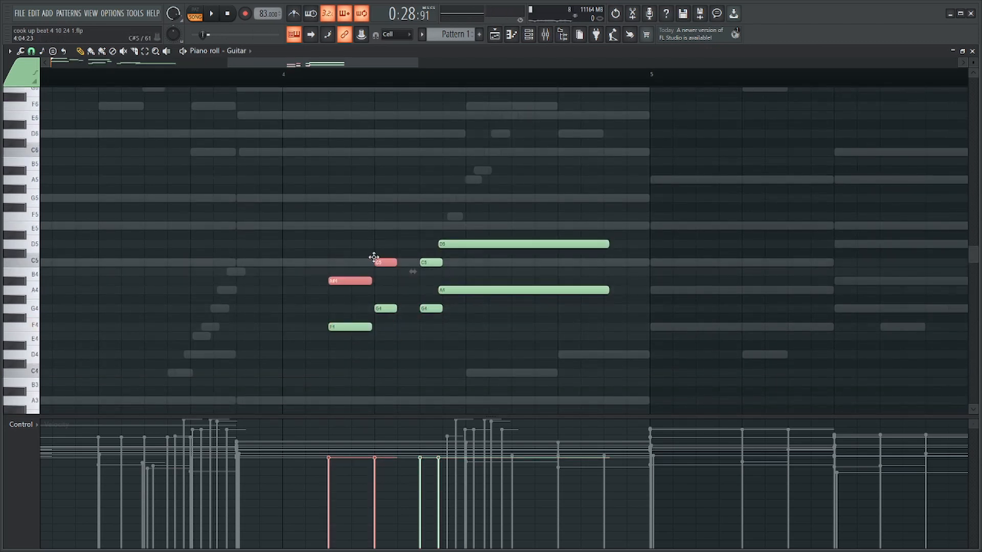
drag(346, 263, 348, 281)
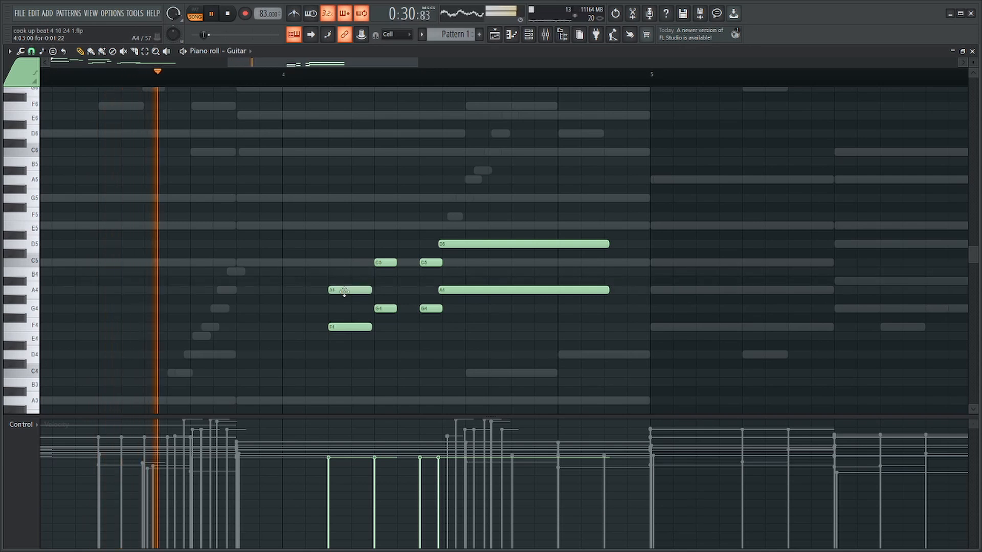
scroll(400, 212, down, 2)
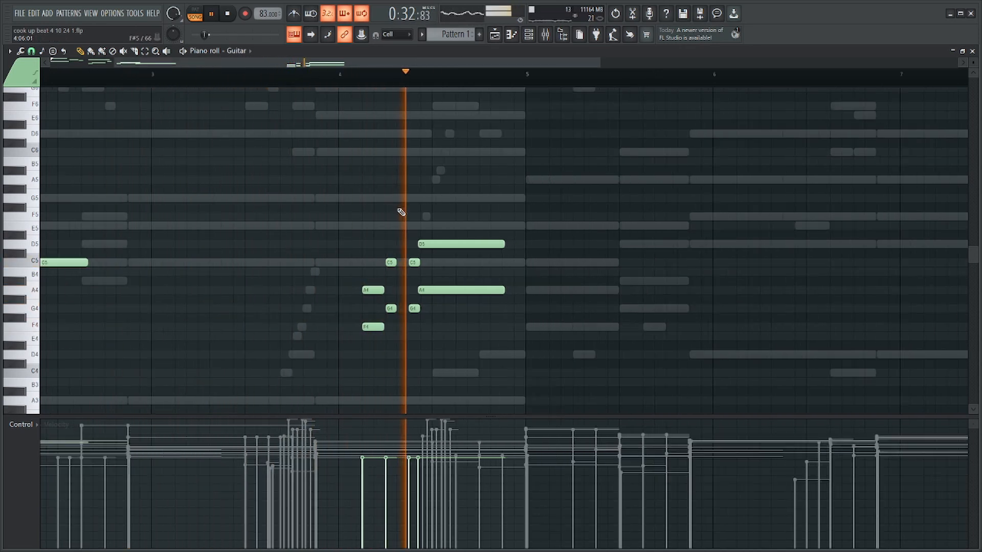
Extend the held D5 and A4 almost to the end of bar 4 and delete the F4 and first G4.
drag(501, 218, 486, 309)
key(space)
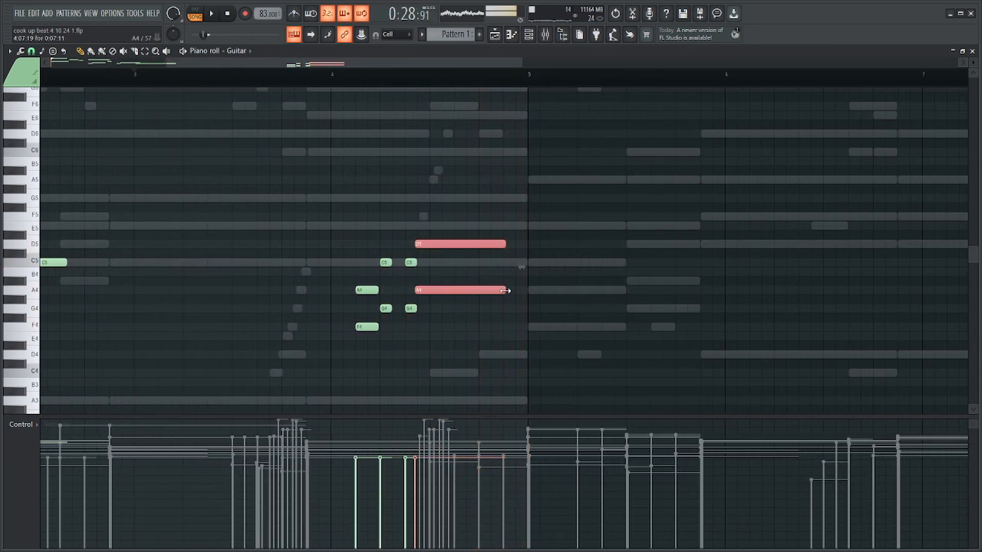
scroll(388, 247, up, 3)
drag(489, 239, 415, 360)
drag(453, 313, 428, 354)
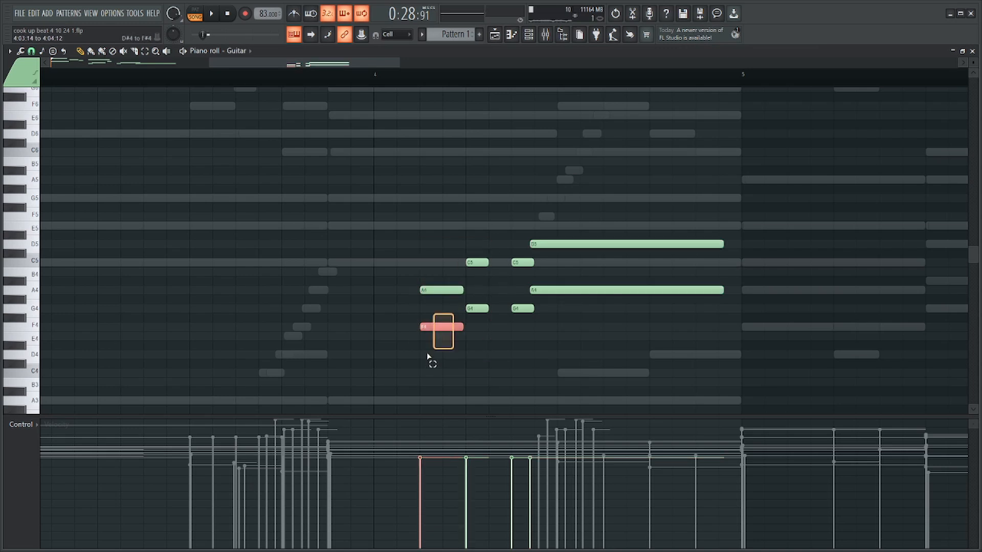
right_click(483, 308)
drag(490, 249, 423, 338)
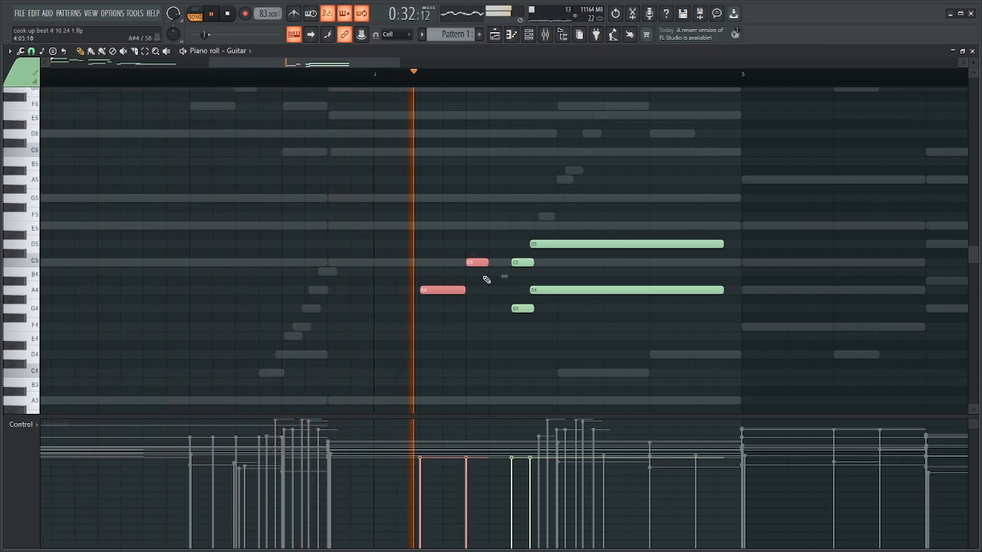
Randomize the velocities of only the bar 4 guitar notes, then clear the selection.
ctrl+click(527, 160)
scroll(541, 205, down, 3)
scroll(527, 200, down, 1)
key(ctrl+a)
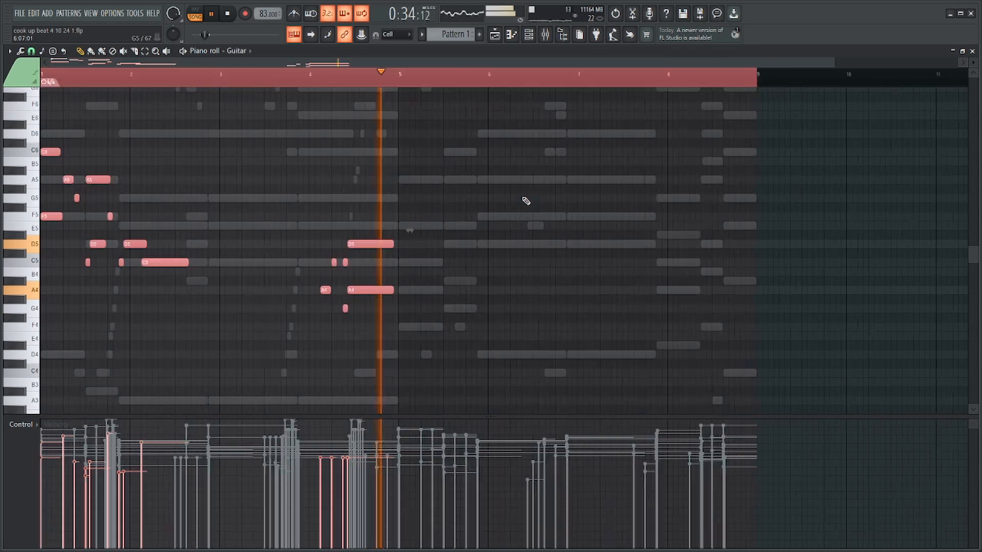
drag(498, 193, 245, 380)
key(alt+r)
key(Return)
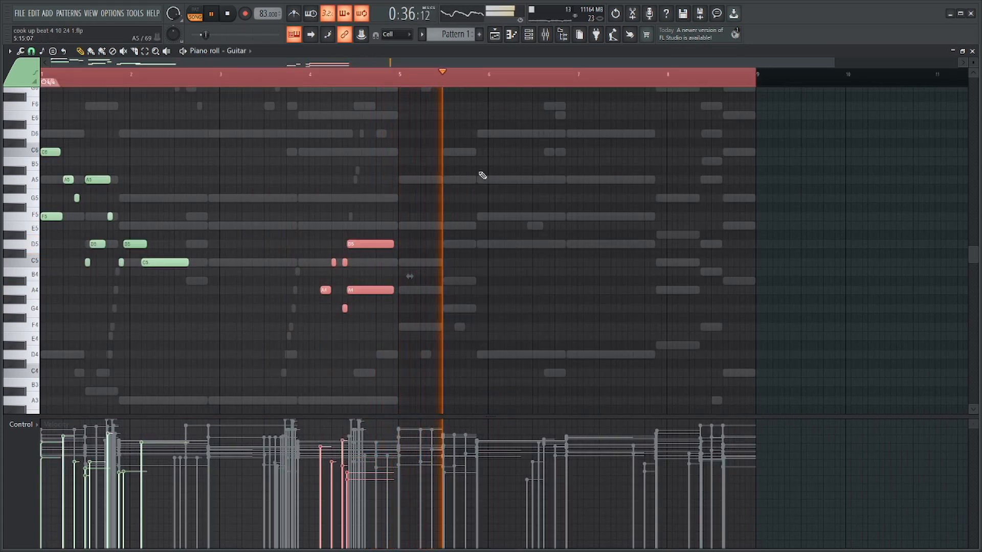
ctrl+click(442, 78)
Open the Synth LEad 1 channel's piano roll and preview the opening bars against the ghost notes.
scroll(442, 78, down, 1)
key(F6)
right_click(284, 235)
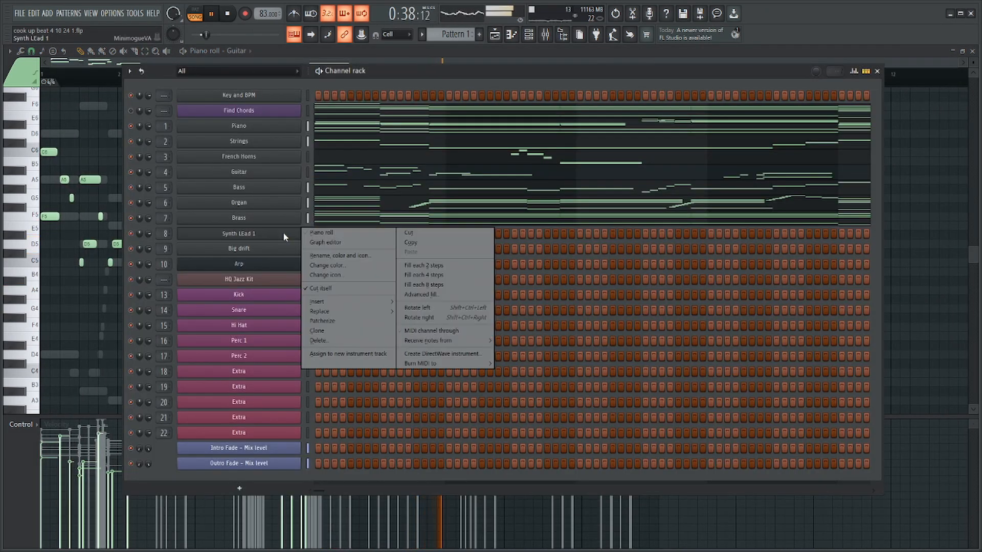
click(322, 233)
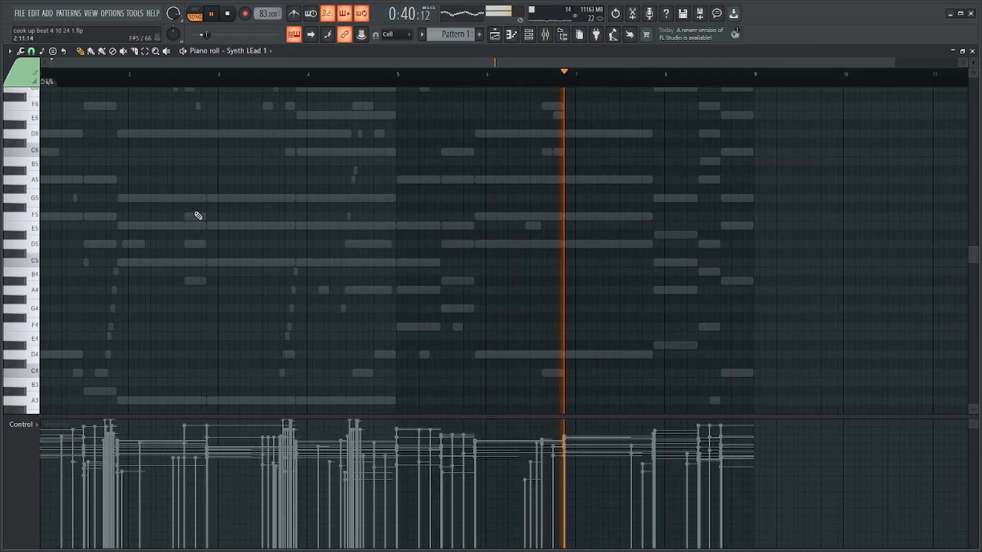
key(F6)
key(F6)
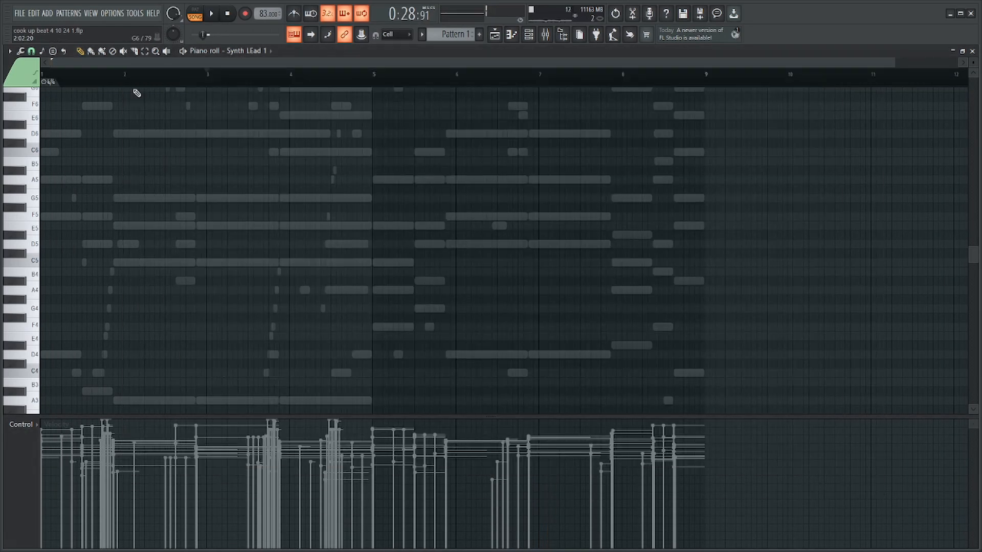
scroll(25, 208, up, 3)
scroll(229, 233, up, 4)
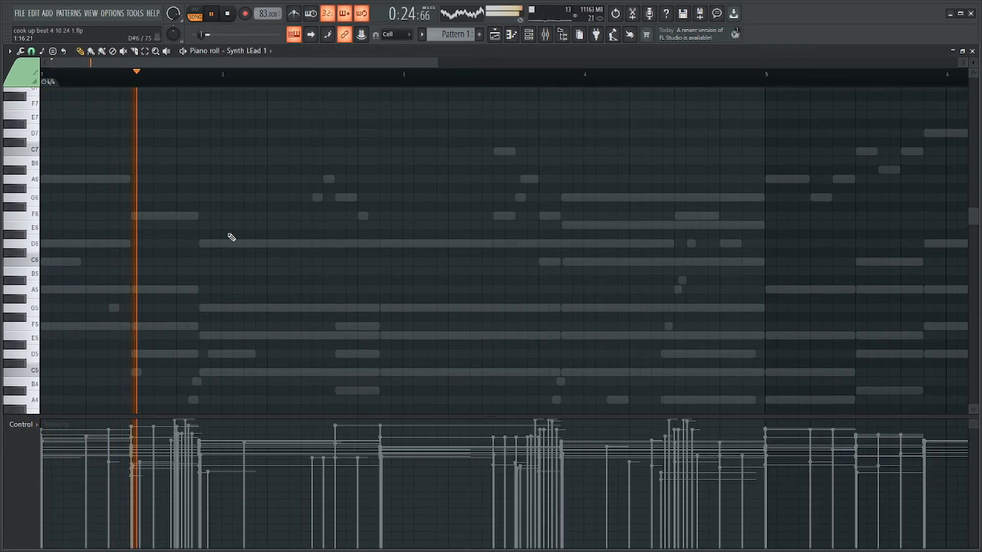
scroll(268, 285, up, 3)
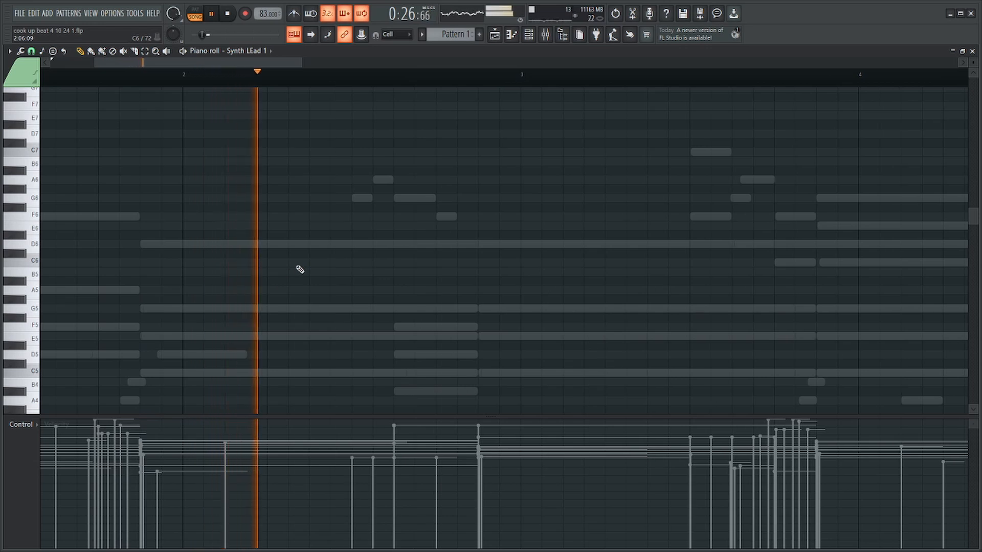
Draw a rising Synth LEad 1 phrase of D6, F6 and a long G6 over the opening two bars and select it.
scroll(299, 270, down, 4)
scroll(312, 270, up, 3)
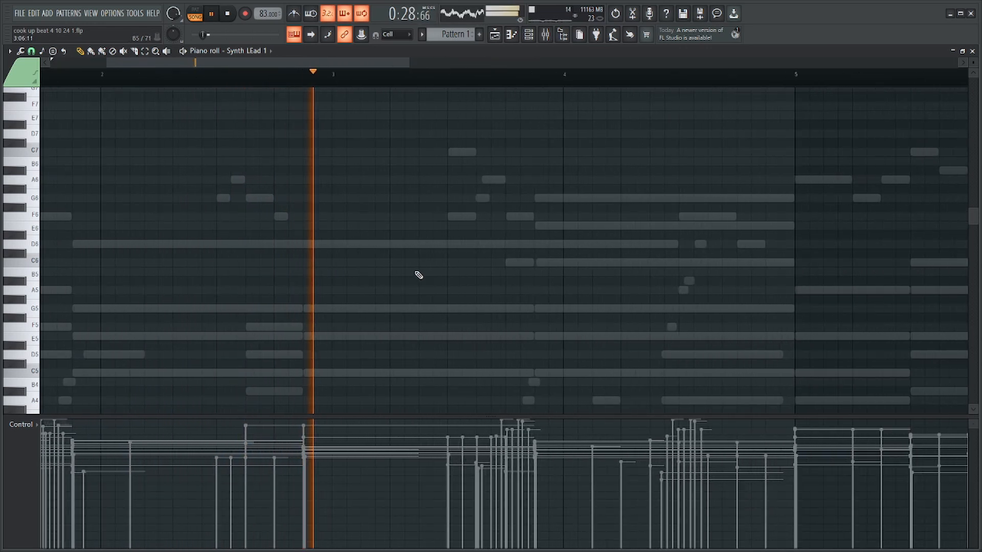
scroll(419, 279, down, 3)
key(space)
key(F6)
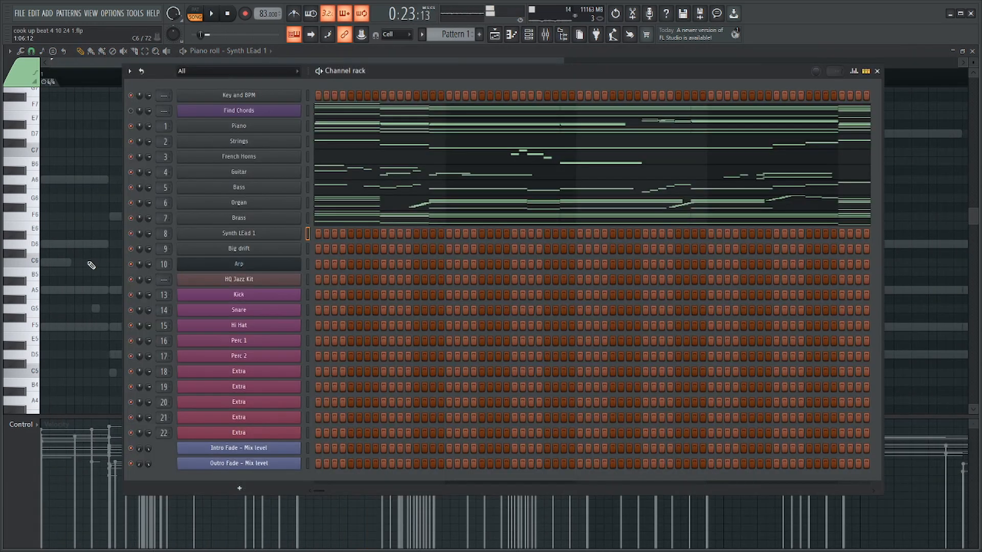
key(F6)
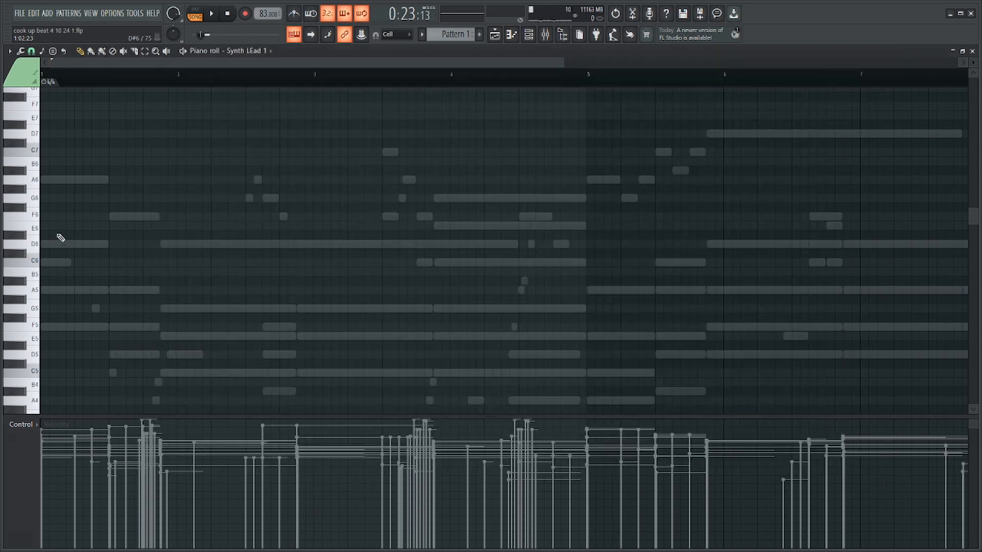
scroll(88, 254, up, 2)
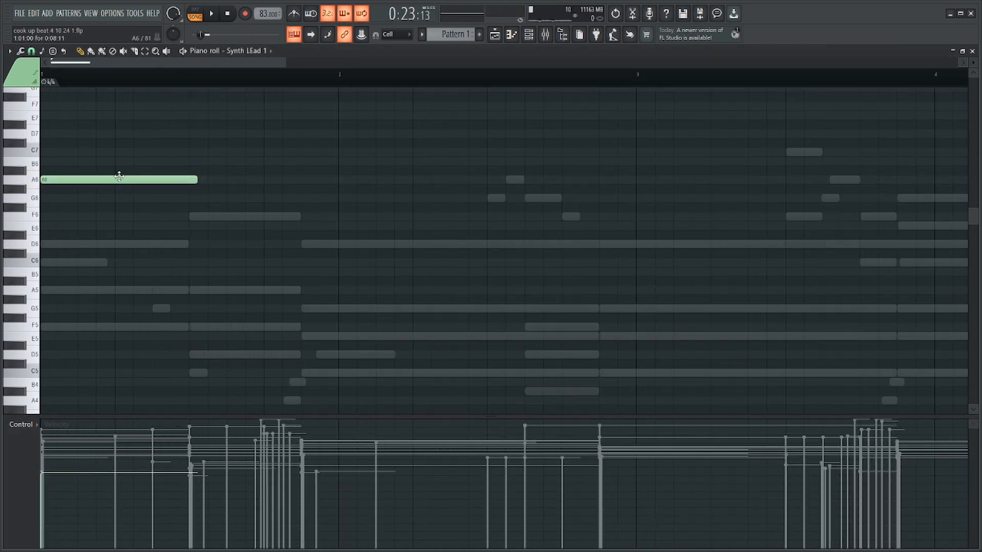
scroll(130, 267, down, 1)
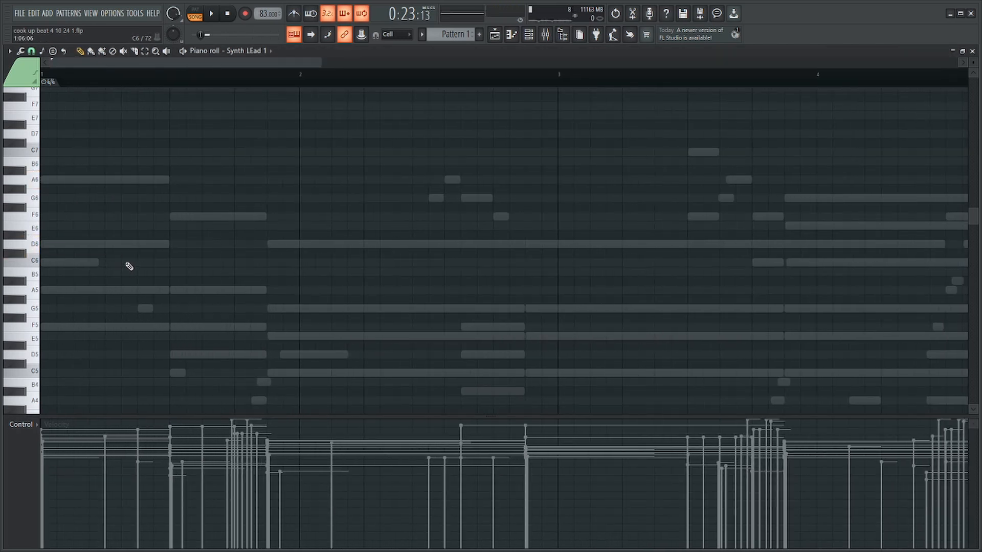
click(170, 215)
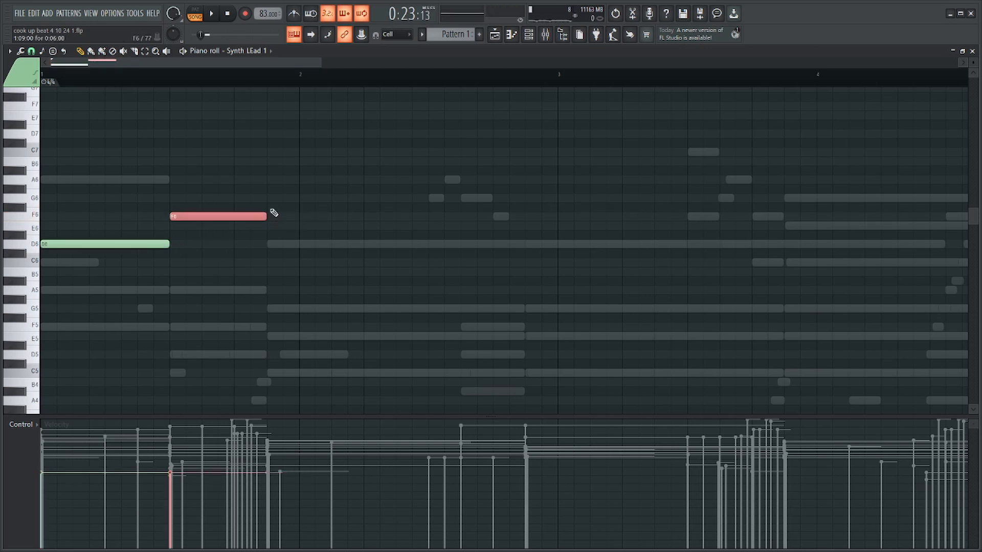
drag(361, 195, 507, 197)
drag(368, 176, 141, 252)
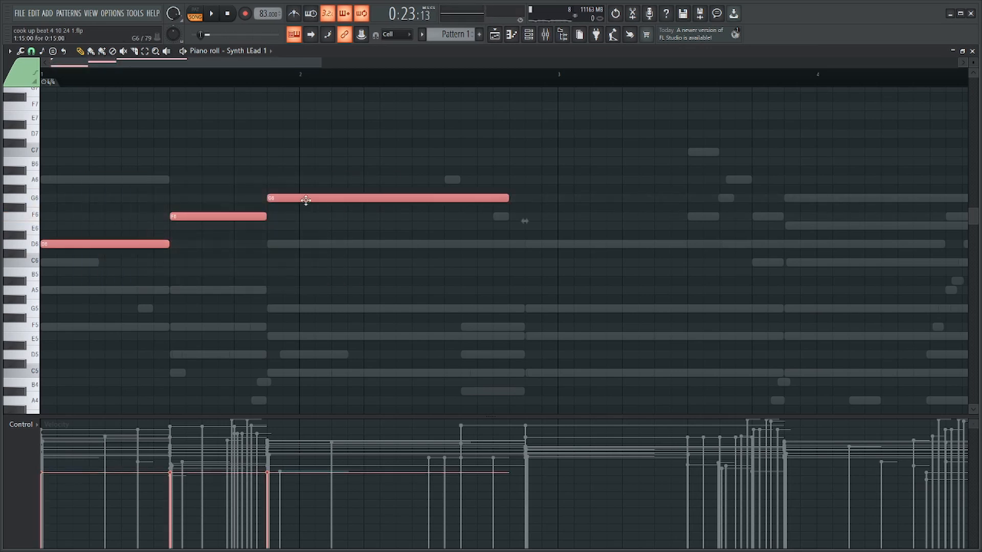
Lower the three selected notes to A5, C6 and D6 and preview the phrase.
drag(305, 199, 298, 246)
key(ctrl+d)
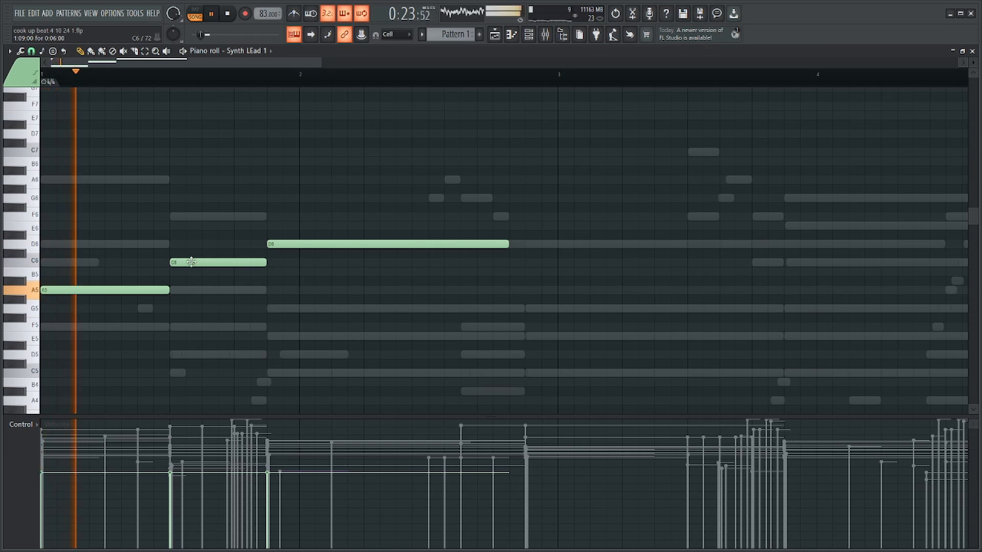
click(191, 262)
scroll(298, 254, down, 4)
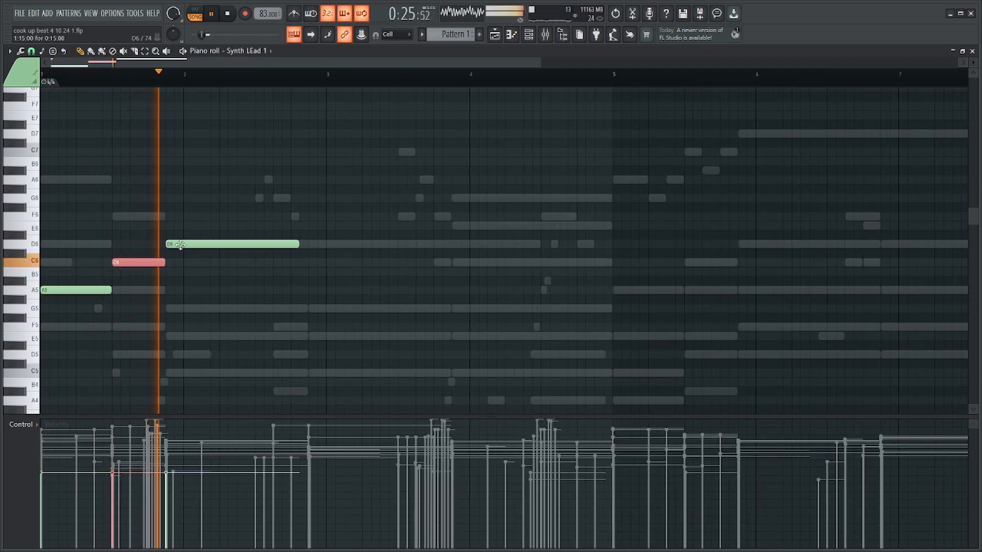
Lower Insert 8's volume and pan it about 81% left, and lengthen the C6 note to overlap the D6.
key(F9)
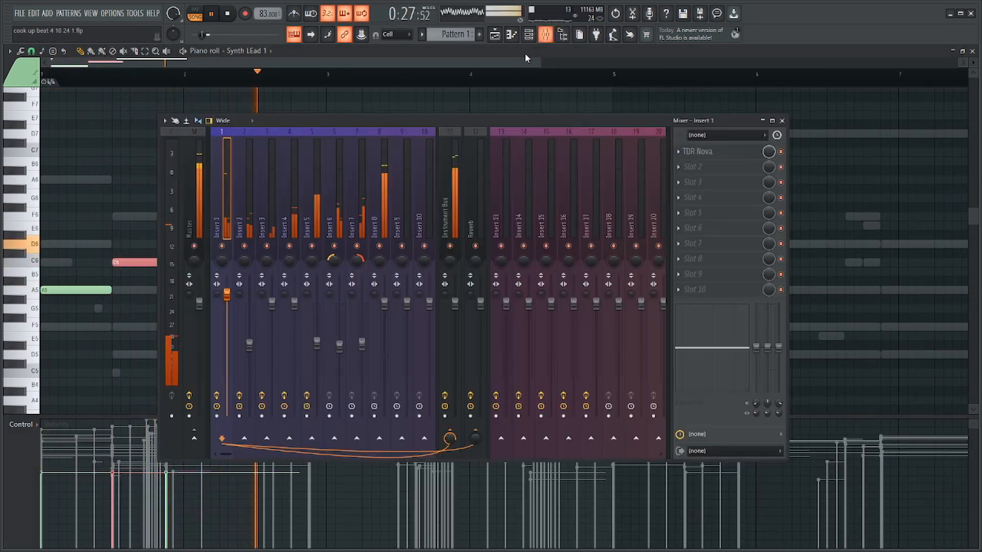
drag(384, 305, 384, 334)
key(space)
drag(379, 261, 379, 280)
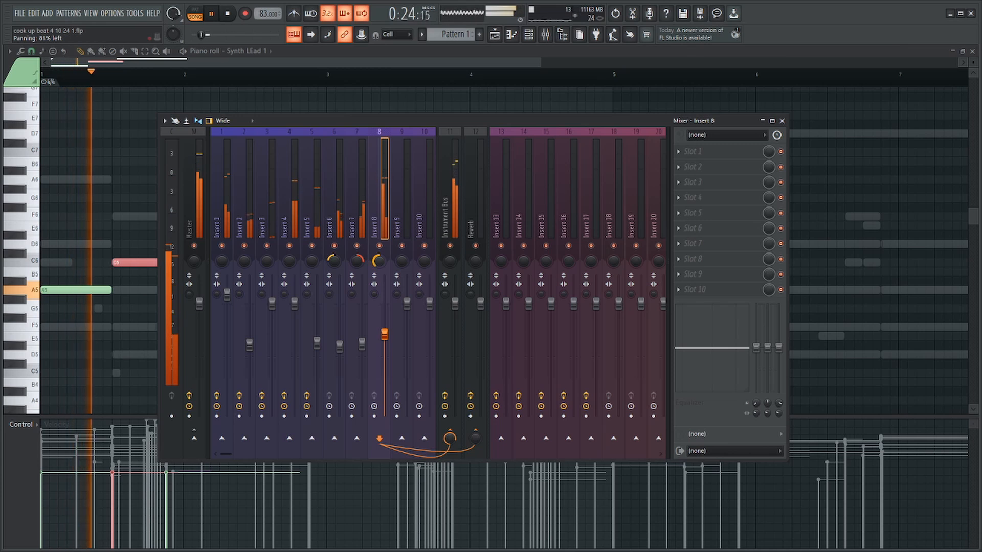
key(F9)
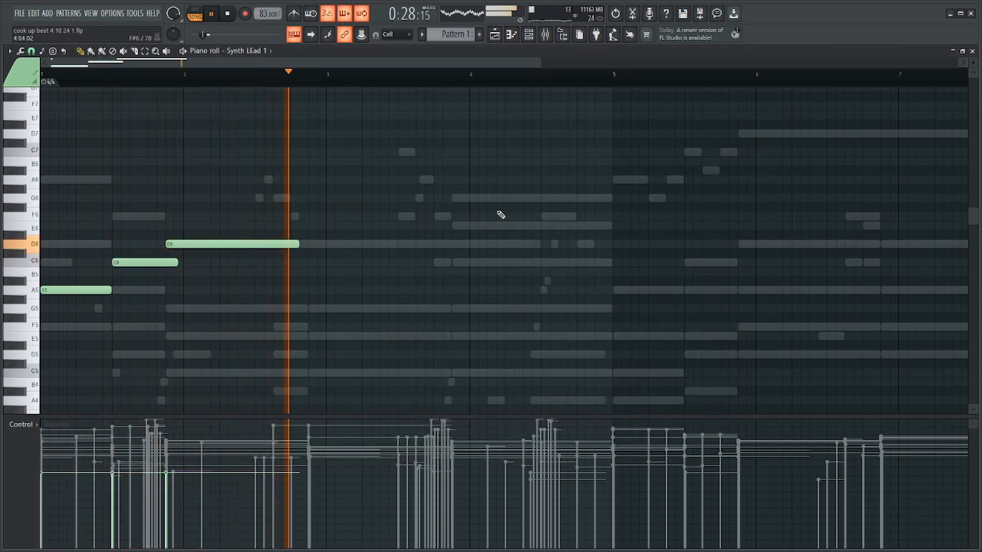
scroll(330, 214, down, 3)
Open the Big drift channel's piano roll and preview bars 2 to 5 against the ghost notes.
key(F6)
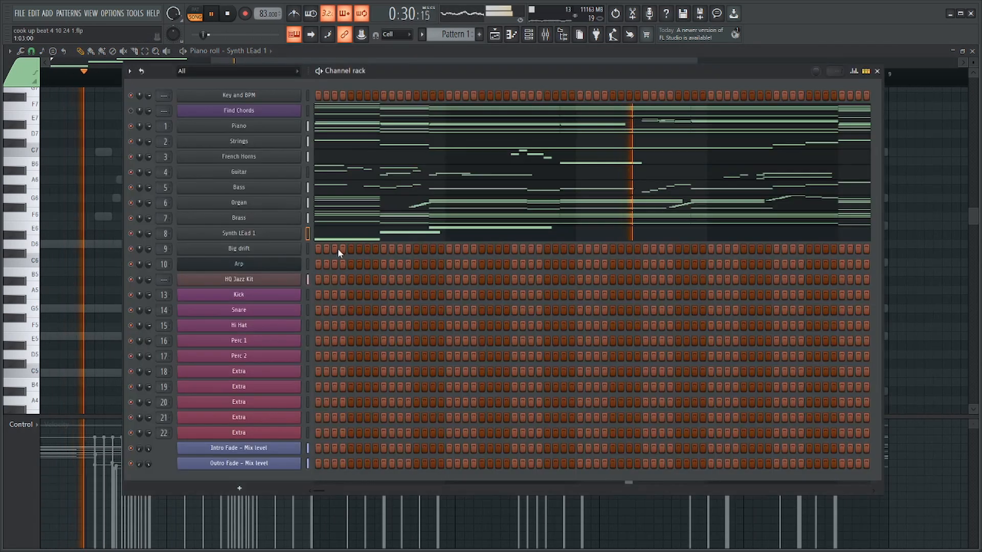
right_click(289, 248)
click(313, 254)
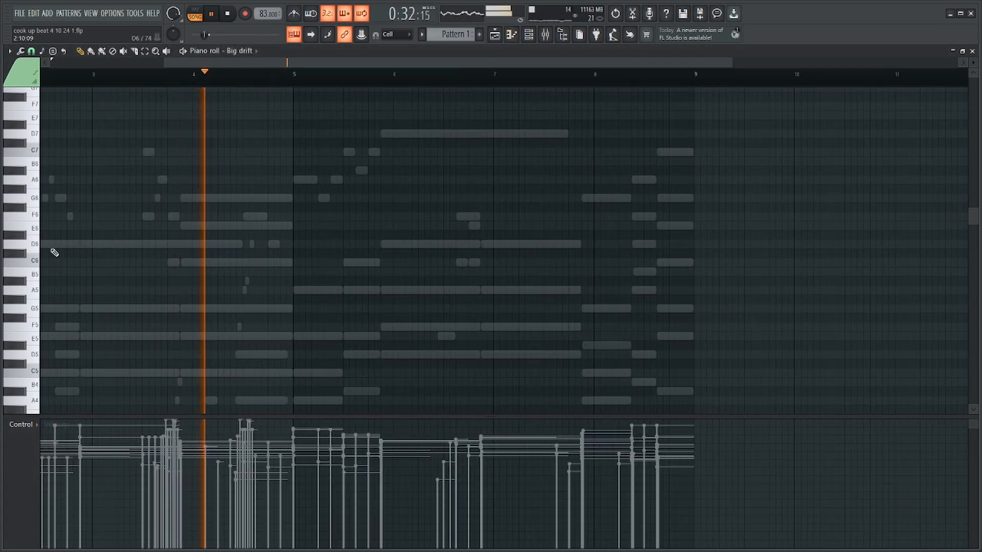
key(space)
scroll(210, 221, down, 3)
scroll(87, 179, up, 3)
key(space)
scroll(72, 77, left, 1)
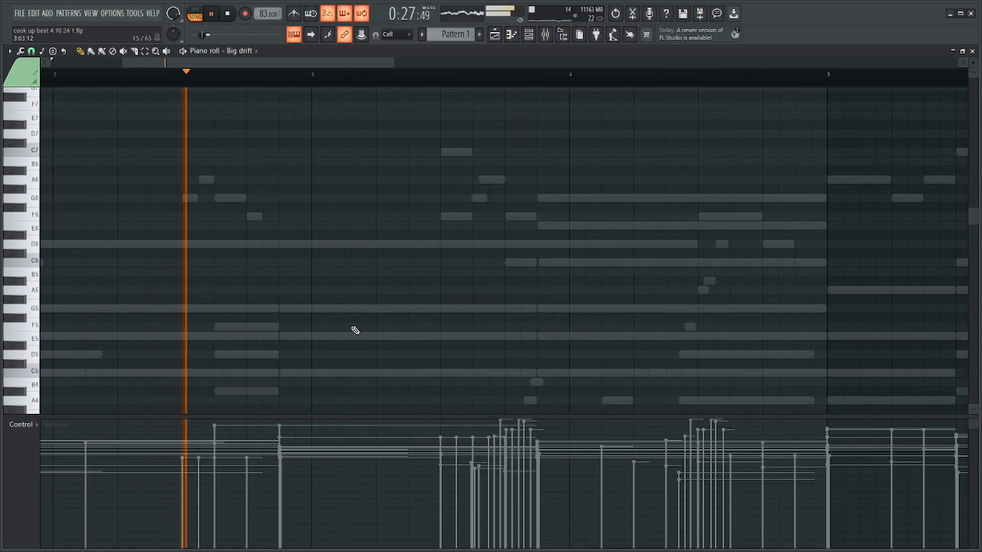
scroll(392, 342, down, 3)
scroll(458, 329, down, 3)
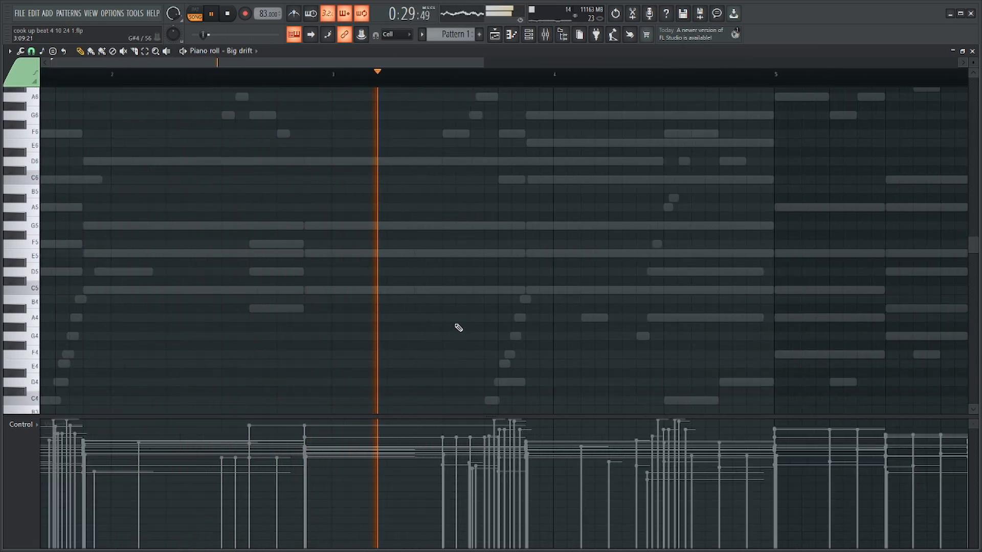
scroll(440, 313, right, 1)
scroll(342, 309, down, 4)
scroll(473, 306, up, 5)
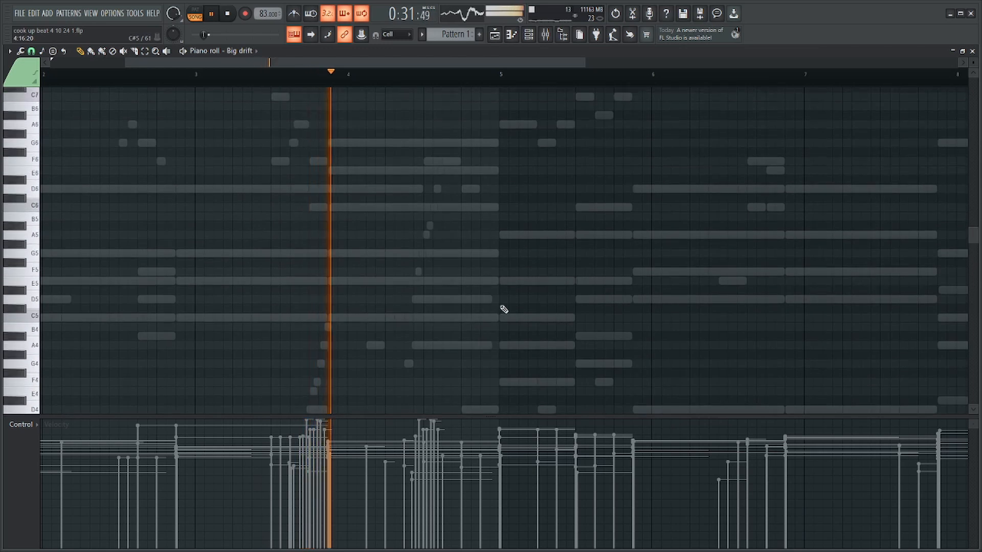
scroll(599, 328, down, 2)
scroll(516, 322, up, 4)
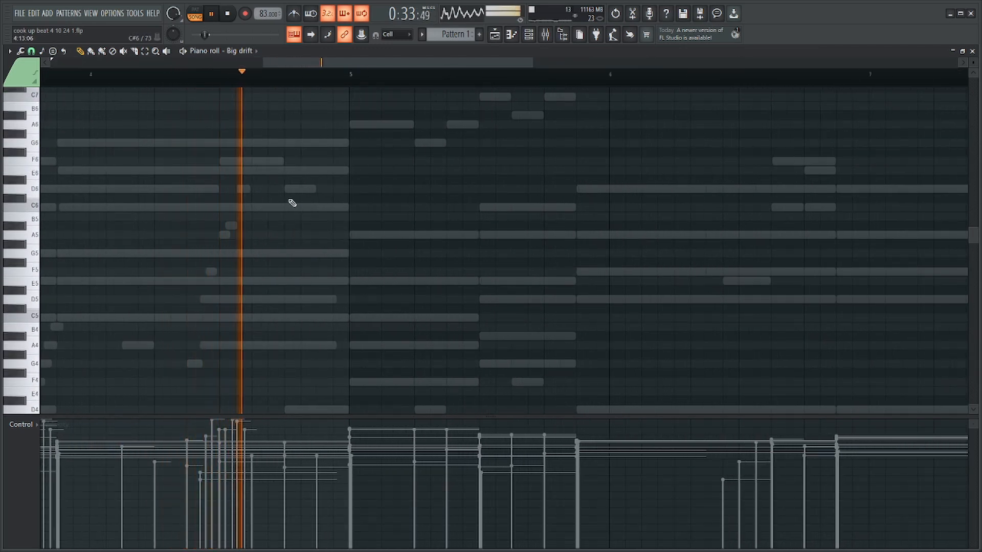
key(space)
scroll(245, 296, up, 2)
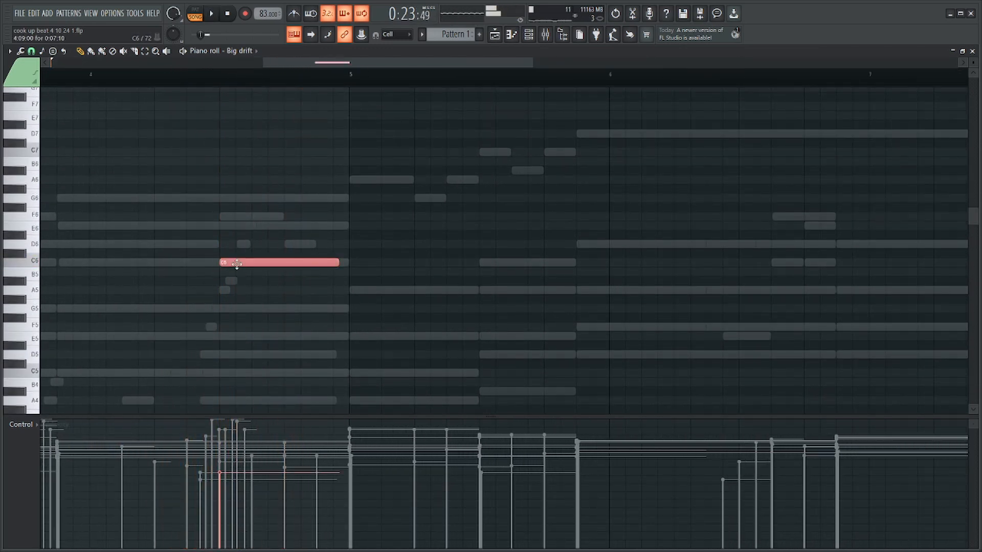
right_click(290, 264)
scroll(290, 287, up, 8)
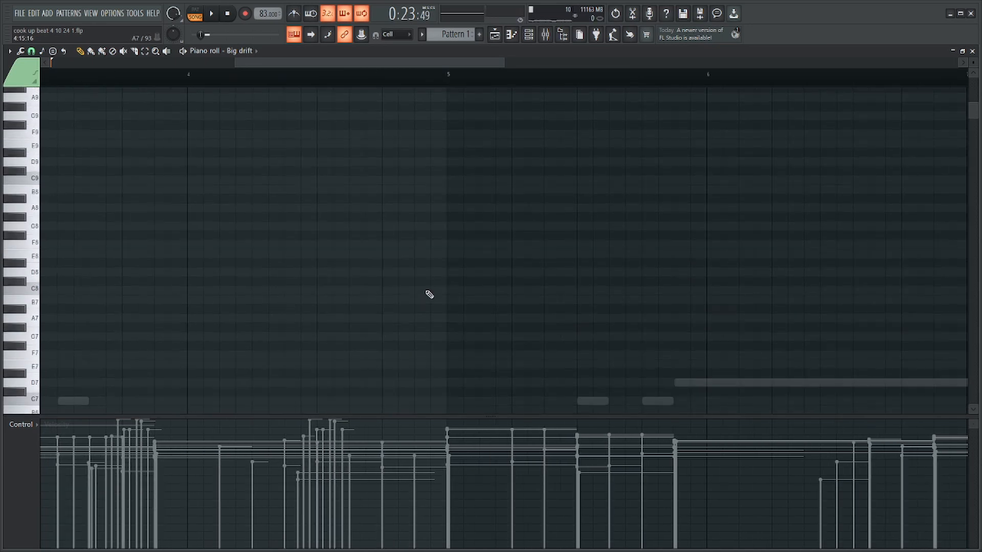
scroll(429, 293, down, 6)
Open the Strings piano roll and copy the melody from the F6 in bar 4 through the long D7.
key(F6)
click(452, 142)
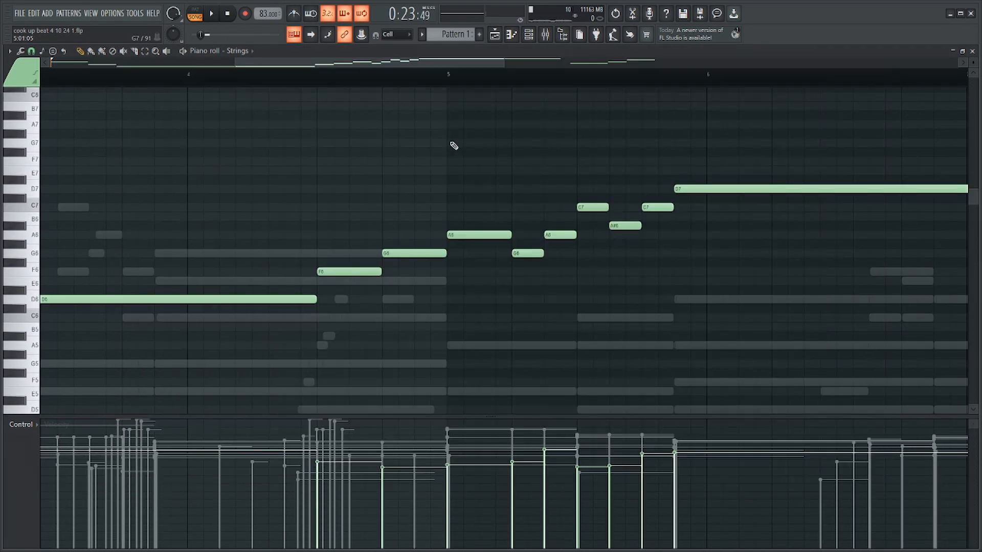
scroll(628, 192, down, 4)
drag(697, 158, 482, 303)
scroll(572, 322, down, 3)
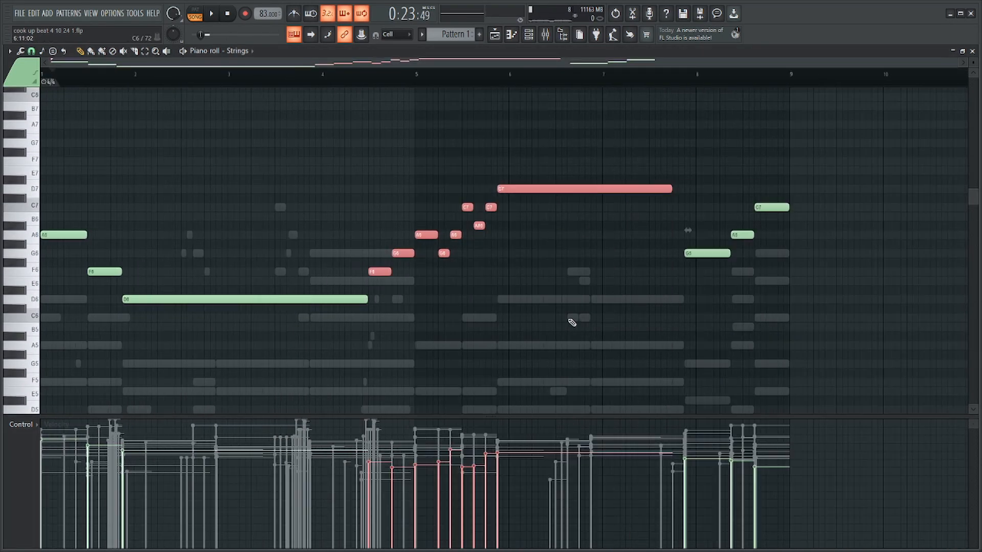
Paste the copied Strings melody into the Big drift piano roll and transpose it down one octave.
key(F6)
right_click(300, 249)
click(315, 250)
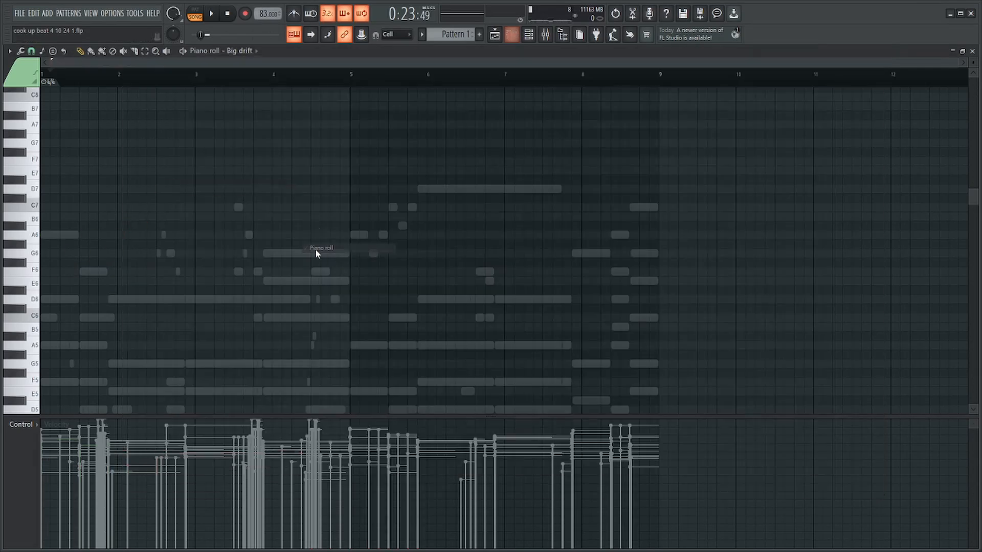
key(ctrl+v)
drag(204, 190, 469, 196)
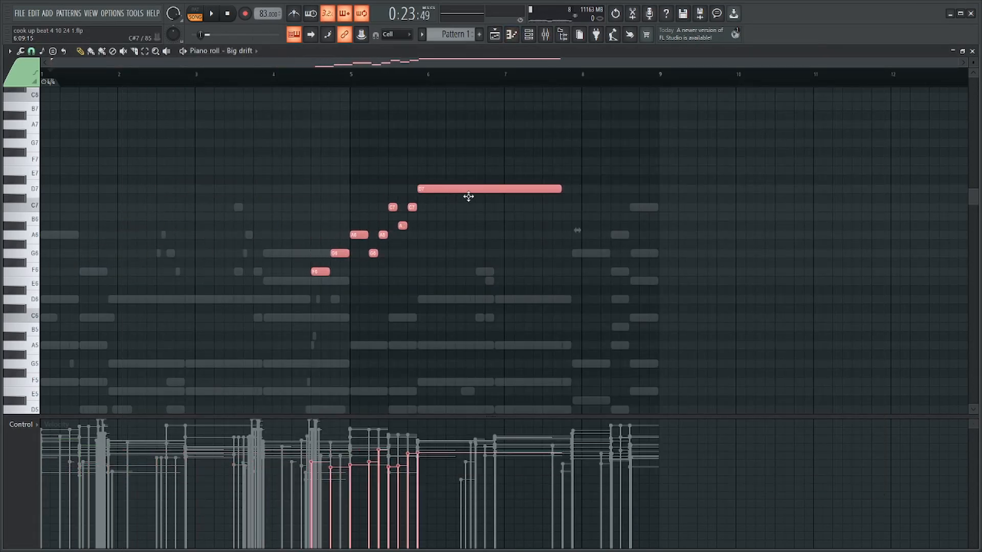
key(ctrl+Down)
scroll(417, 221, down, 4)
scroll(420, 235, up, 3)
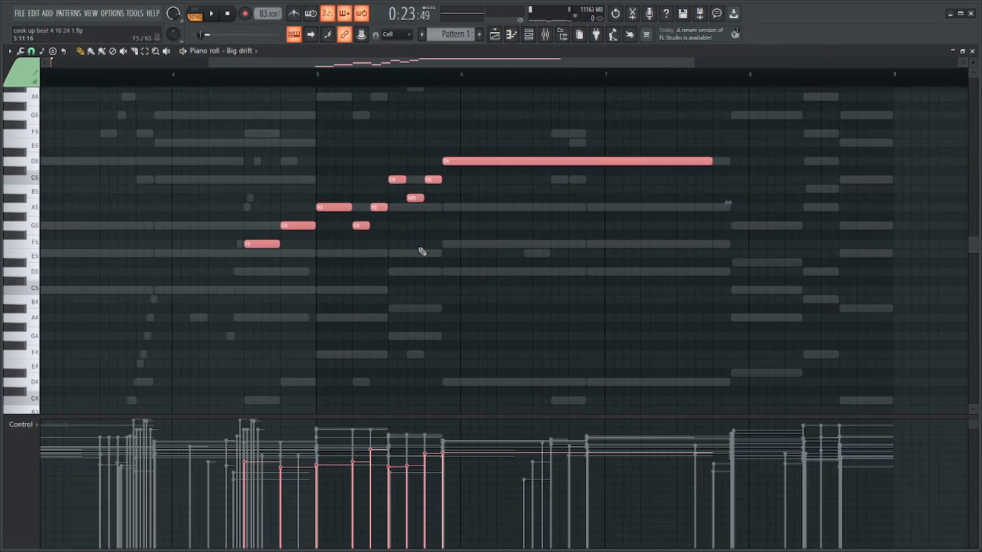
Set Insert 9's volume to 66% in the mixer and pan it to the right during playback.
key(F9)
key(space)
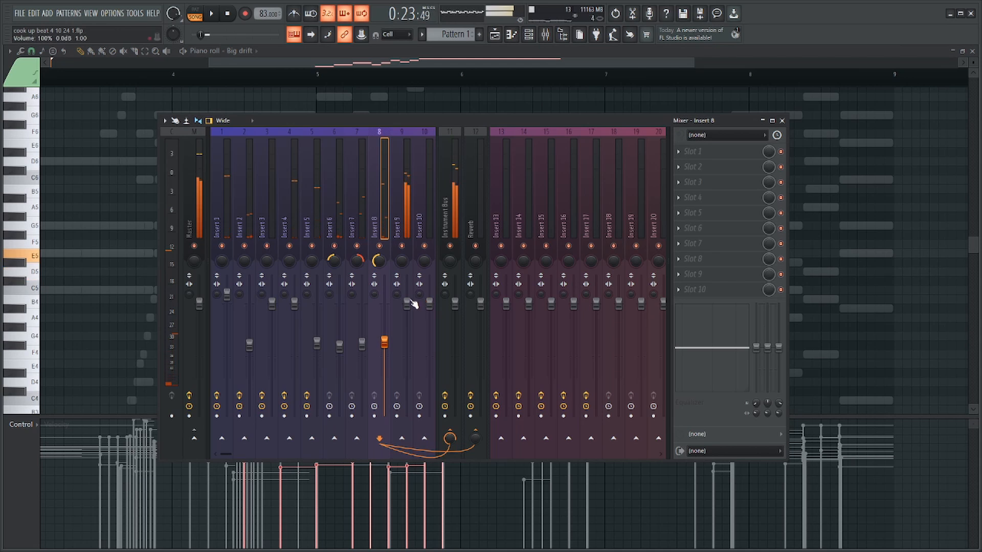
drag(413, 304, 411, 342)
key(space)
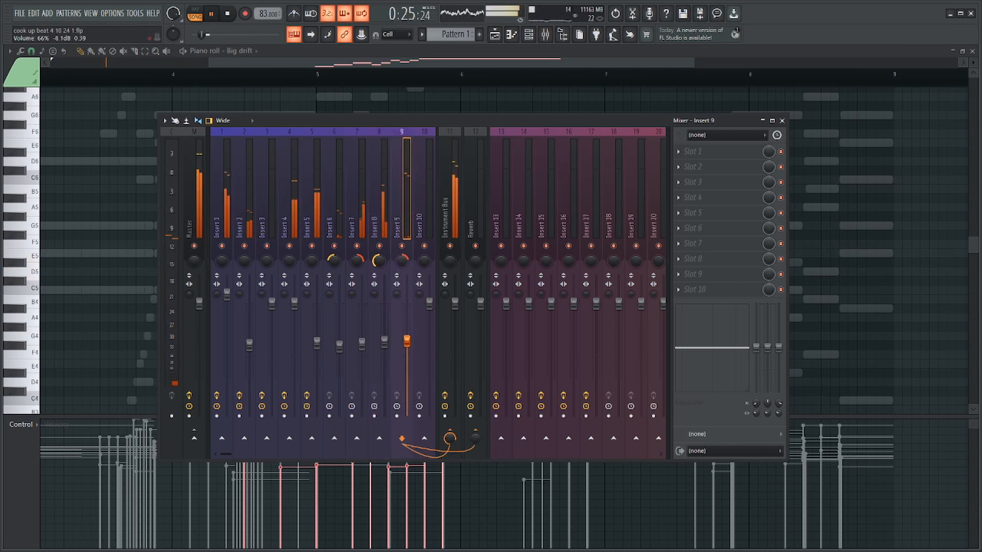
drag(379, 262, 379, 249)
key(F9)
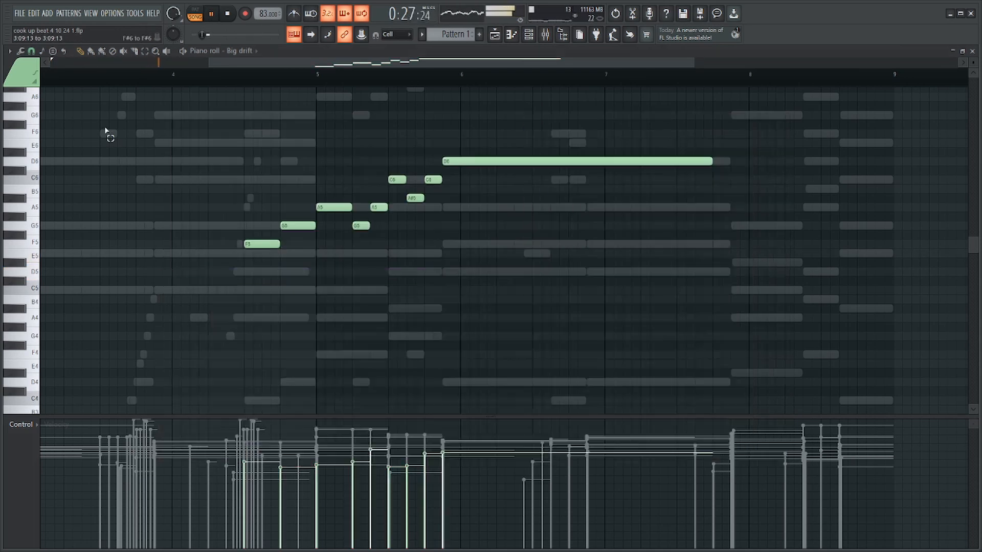
Preview the Big drift melody and try shortening the G5 note just before bar 5.
scroll(278, 127, down, 3)
scroll(431, 218, up, 2)
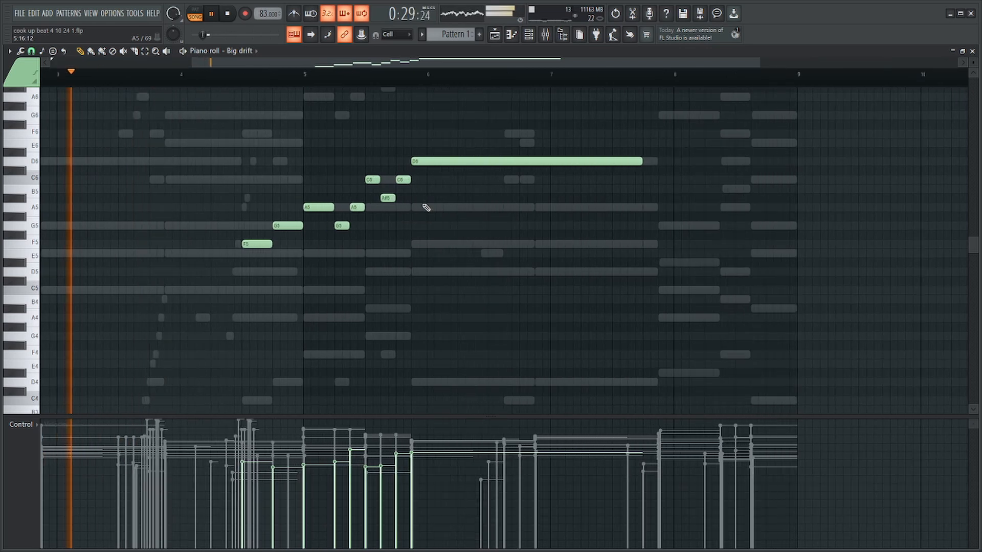
drag(480, 130, 250, 288)
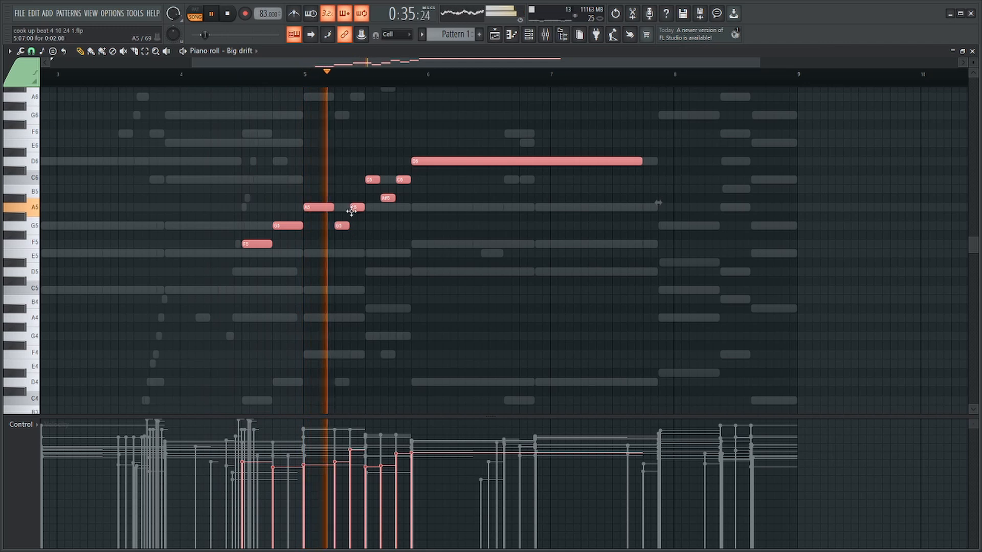
ctrl+click(302, 224)
key(space)
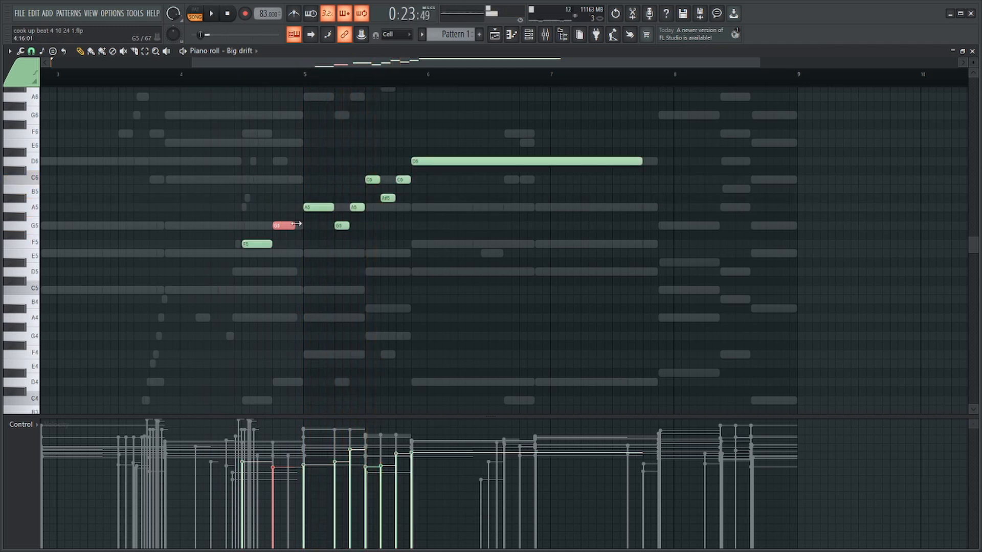
scroll(299, 224, up, 4)
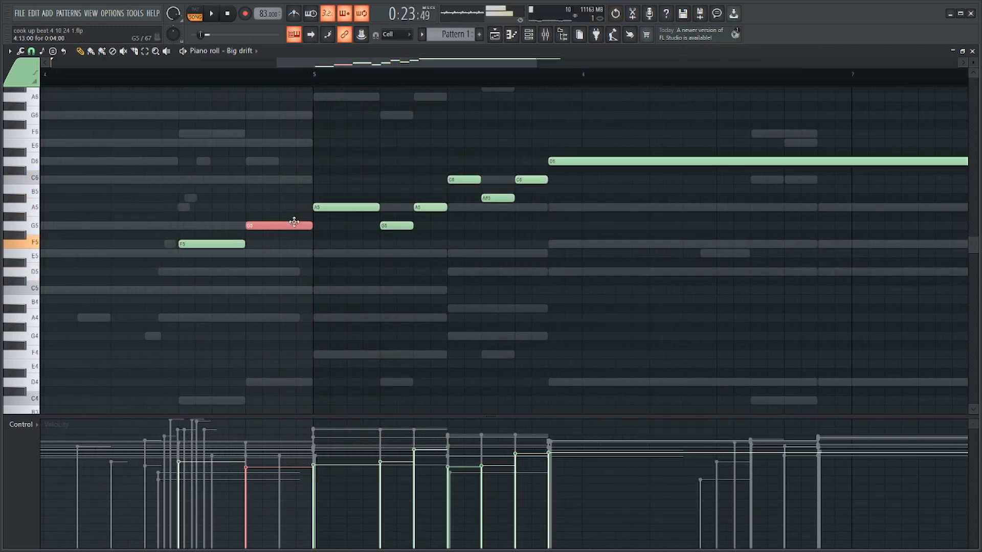
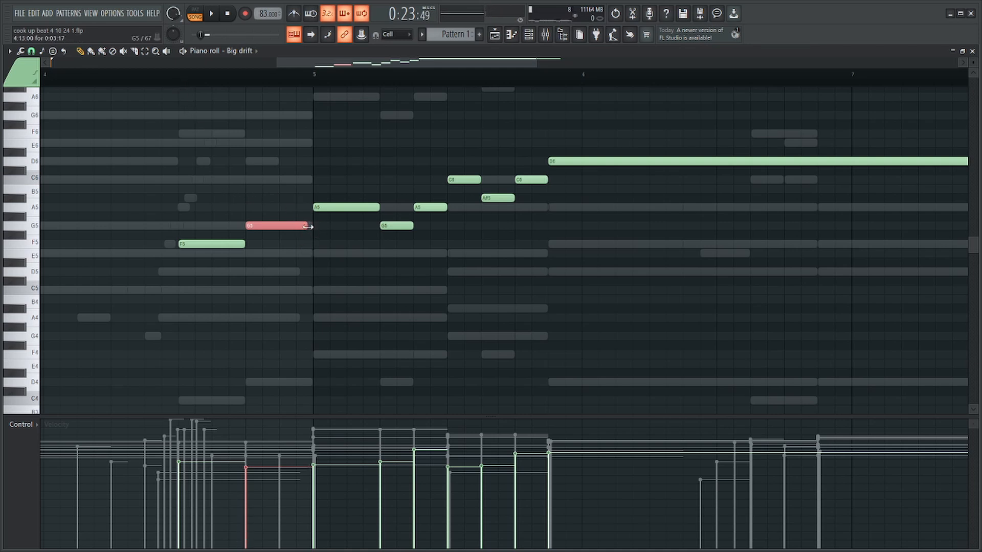
Shorten the second A5 and the last C6 in bar 5 of the Big drift melody, and add a short C6 before the long D6.
click(187, 81)
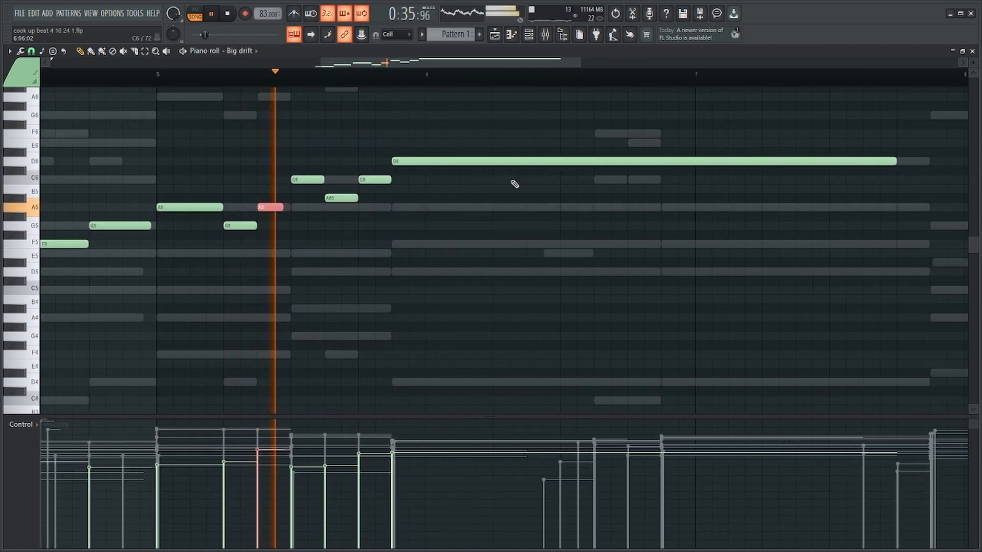
key(space)
drag(387, 182, 386, 189)
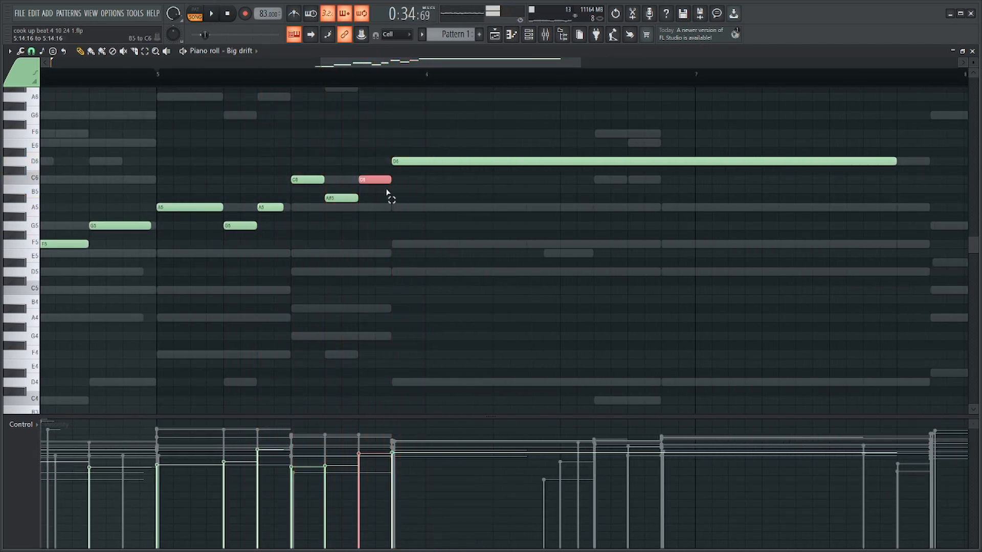
key(space)
click(405, 179)
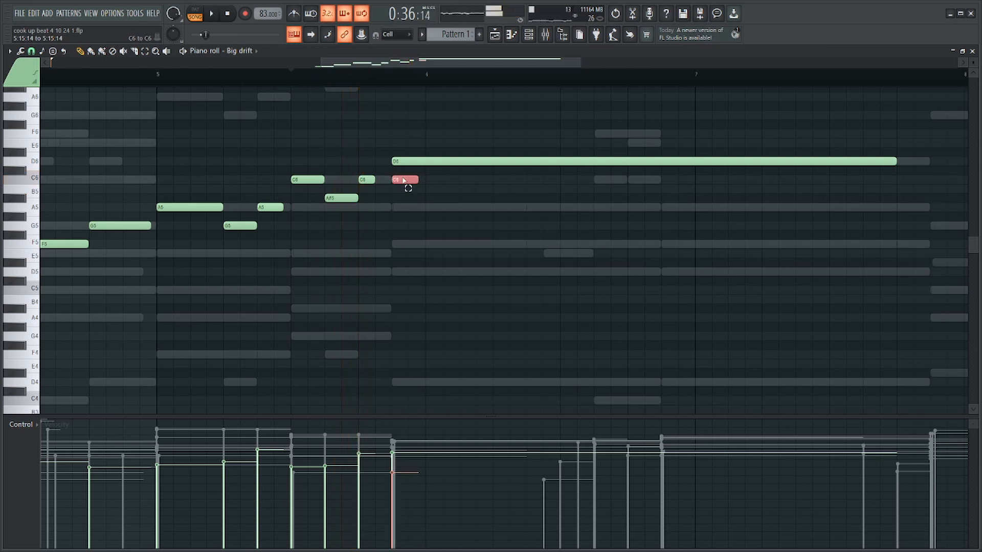
key(space)
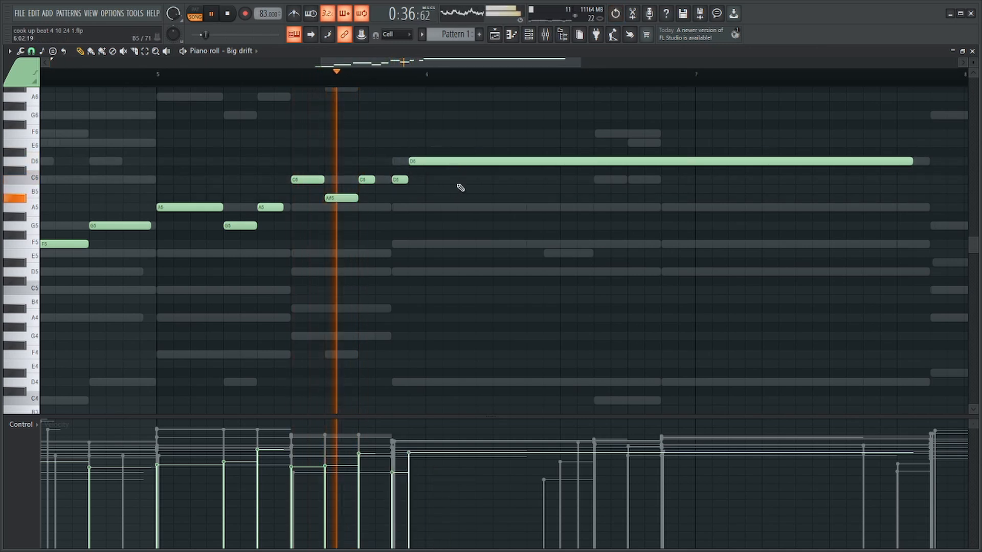
Cut the long D6 in the Big drift melody to a short note and follow it with a long C6 in bar 6.
click(460, 179)
click(460, 160)
mouse_move(460, 160)
mouse_down()
mouse_move(429, 160)
mouse_move(467, 162)
mouse_up()
scroll(535, 165, down, 4)
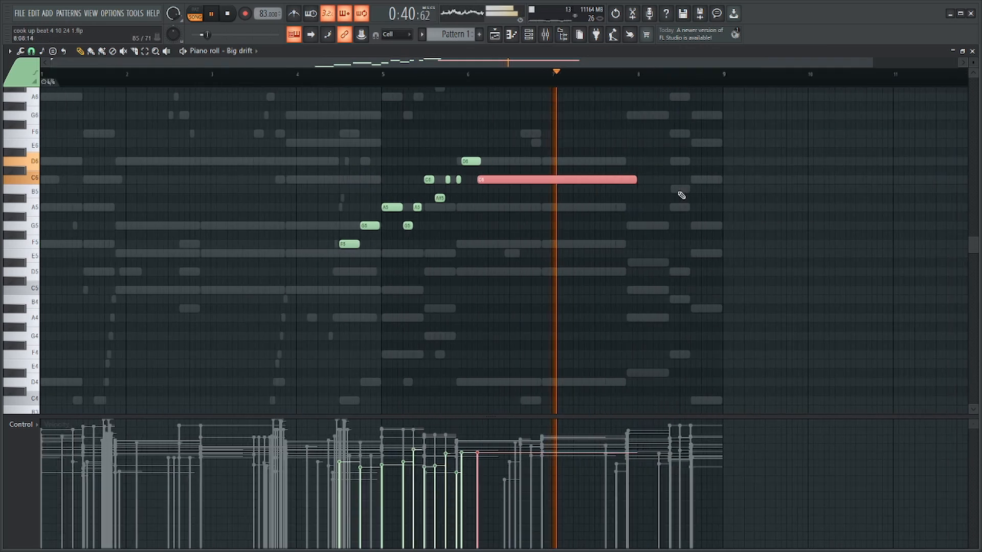
Raise the last three Big drift notes one scale step to D6, E6 and D6, ending the final note before bar 7.
scroll(500, 189, up, 4)
drag(548, 149, 455, 194)
drag(476, 163, 475, 140)
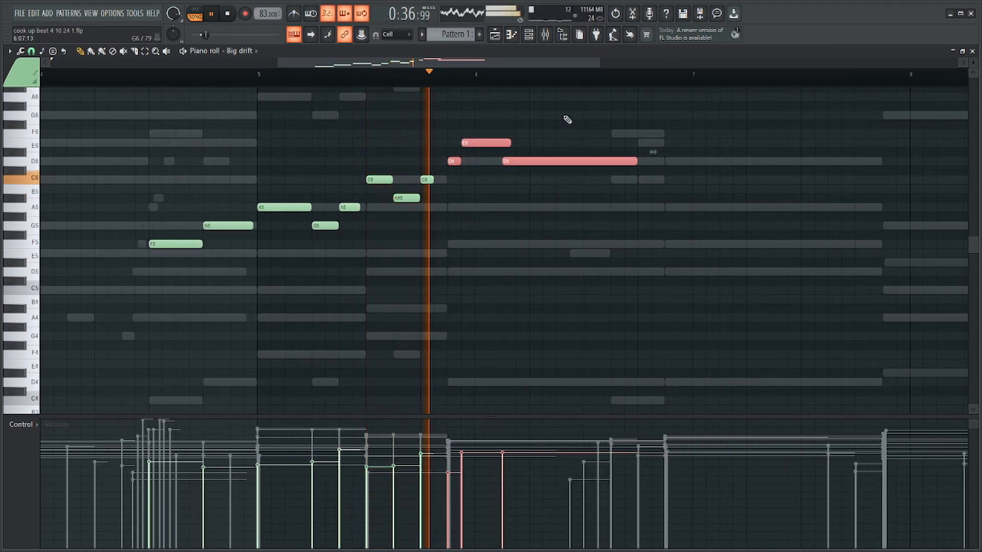
key(ctrl+d)
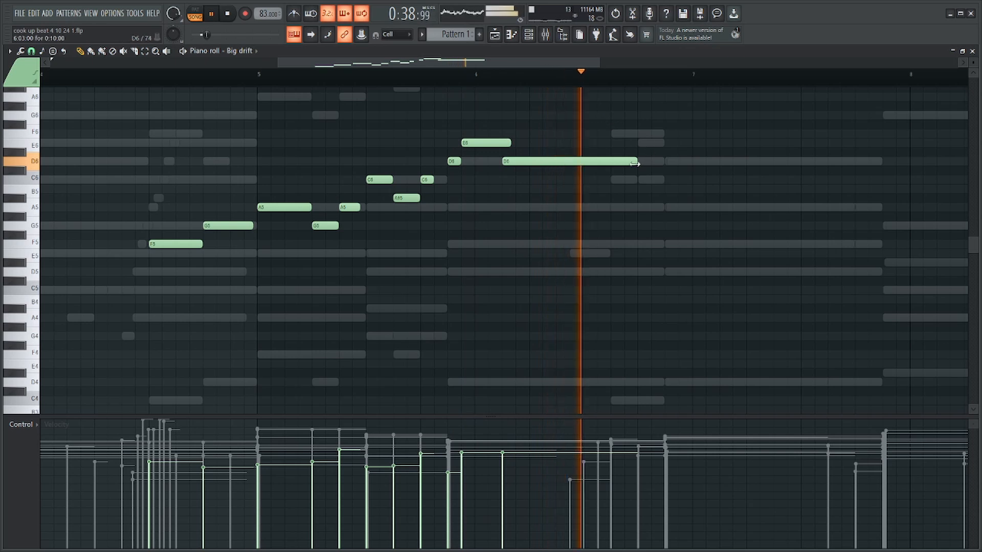
scroll(696, 155, down, 4)
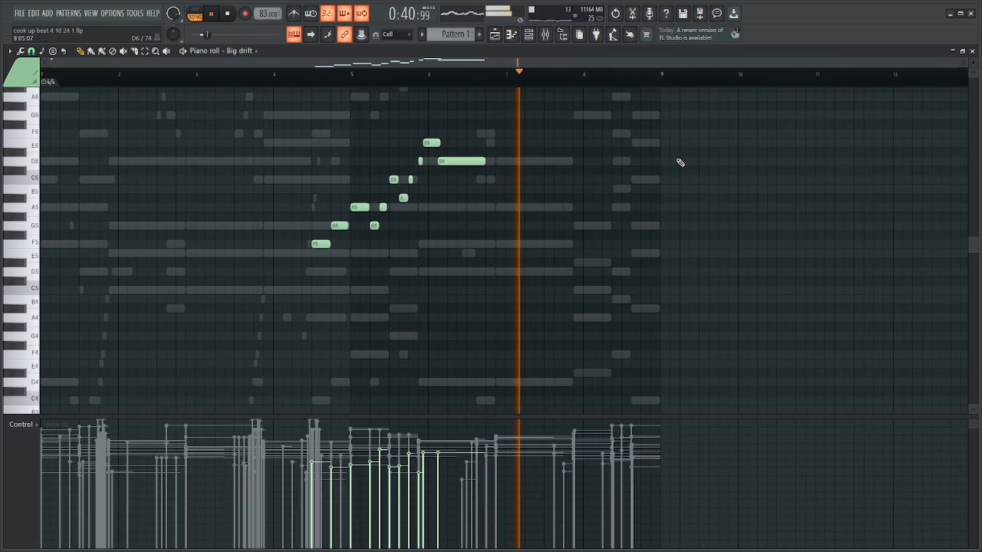
Play the beat and look over the Guitar part in its piano roll against the other melodies.
key(F6)
key(F6)
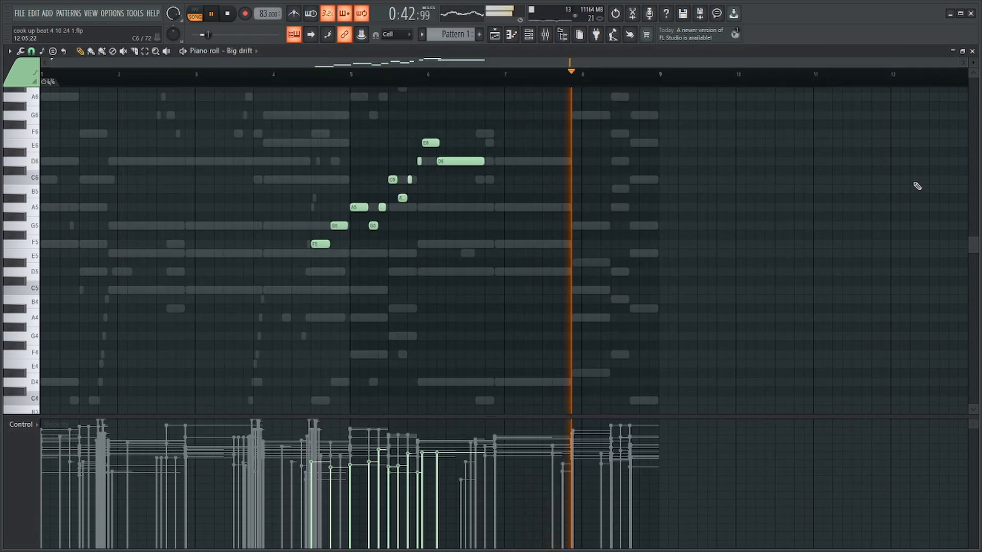
key(F6)
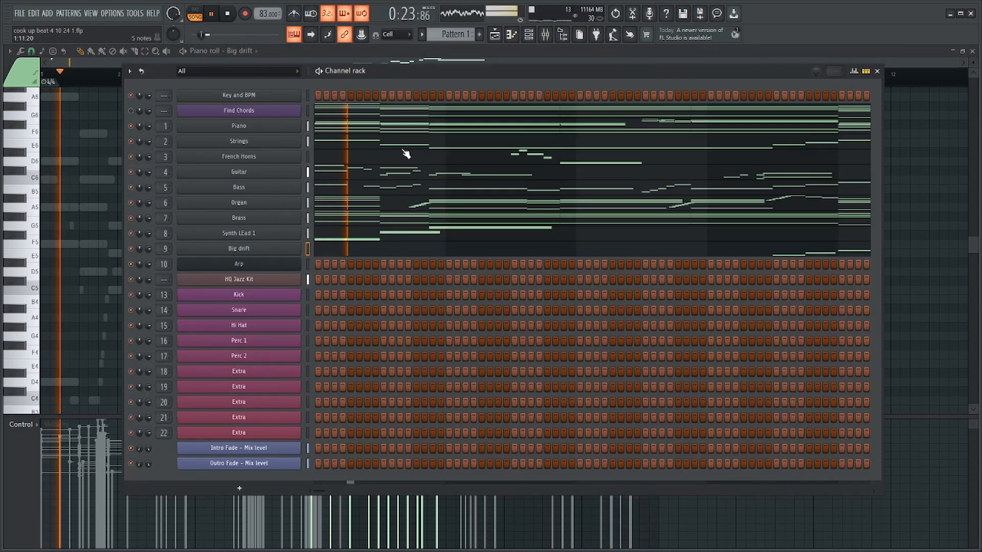
click(379, 174)
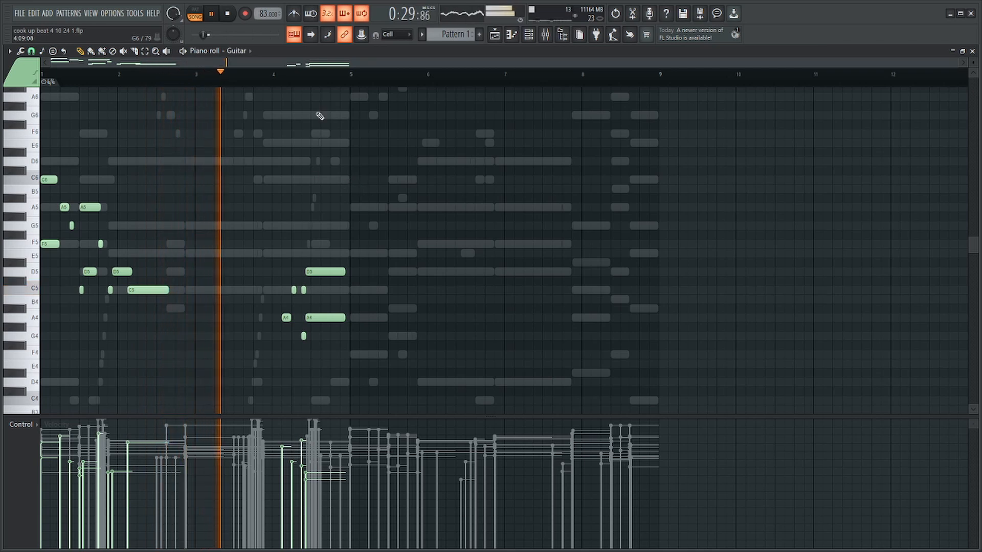
key(F6)
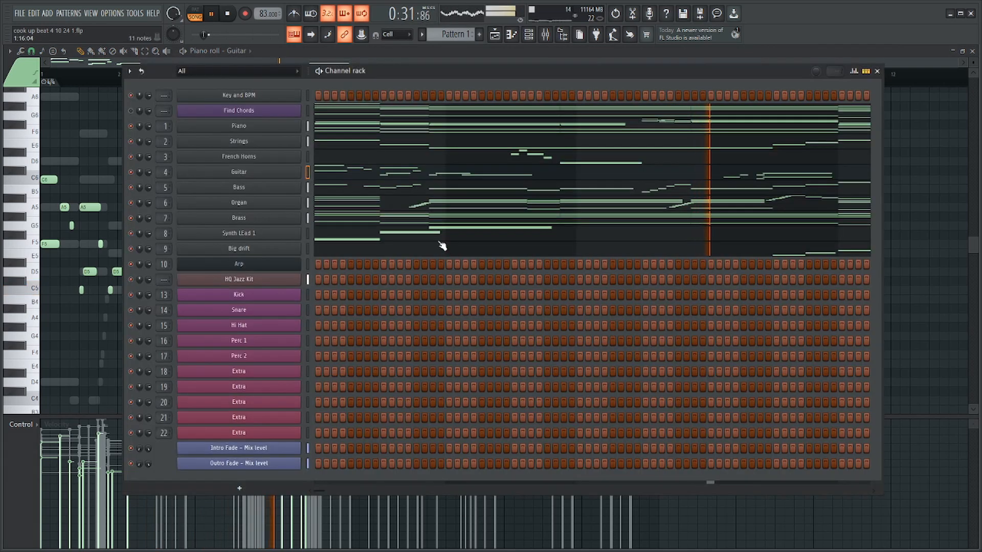
key(F6)
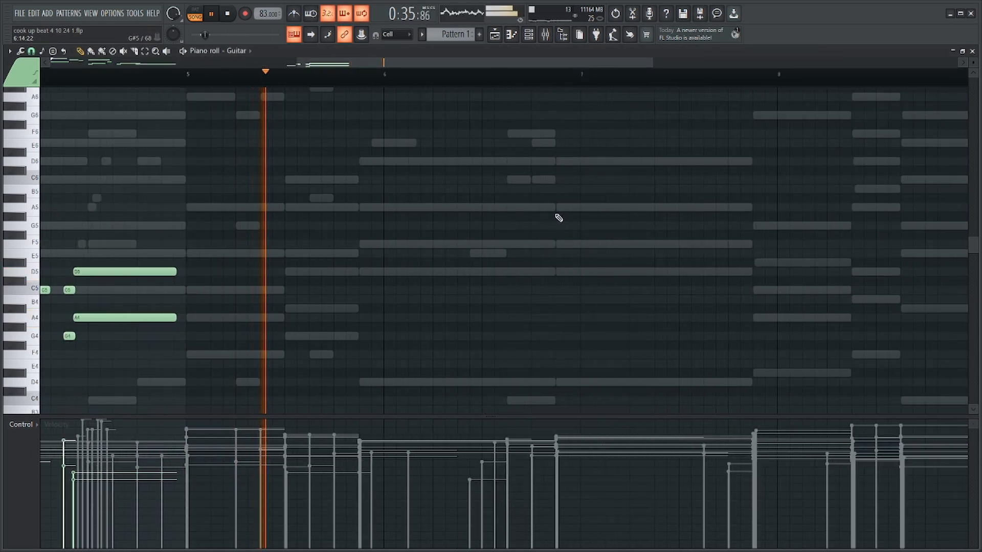
key(F6)
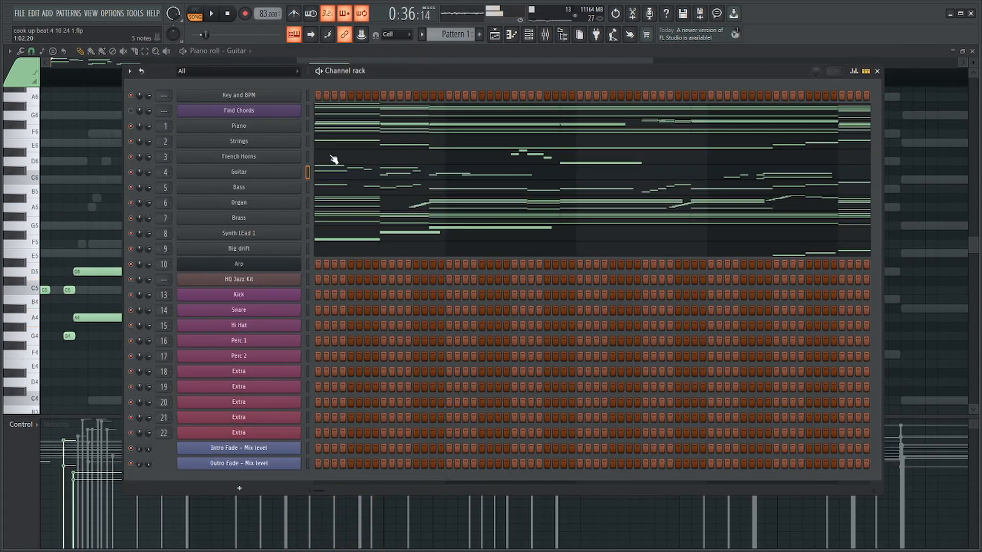
Enter a French Horns melody of F6, G6, C6 and D6 starting at bar 5, with F6 and G6 four steps long each.
click(333, 159)
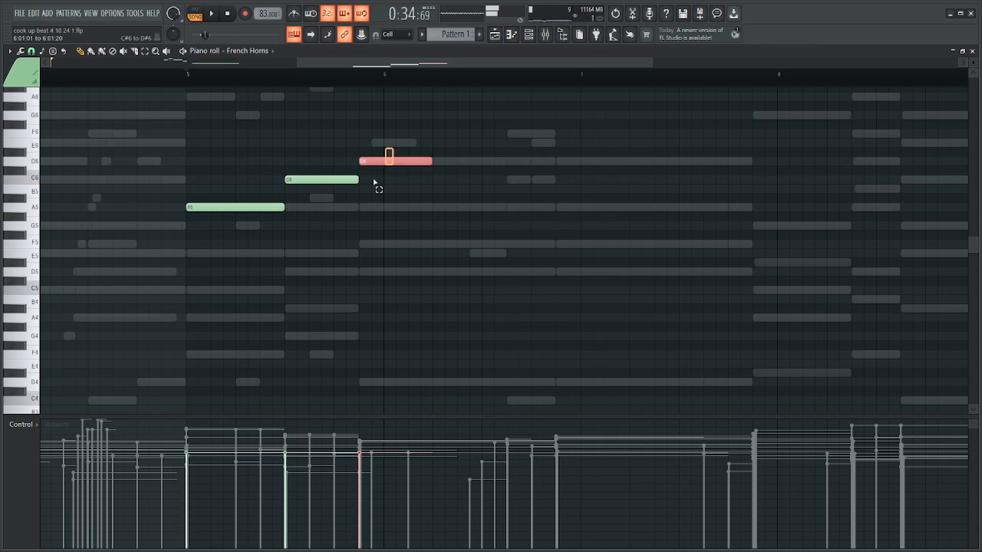
scroll(332, 231, up, 4)
drag(246, 315, 241, 236)
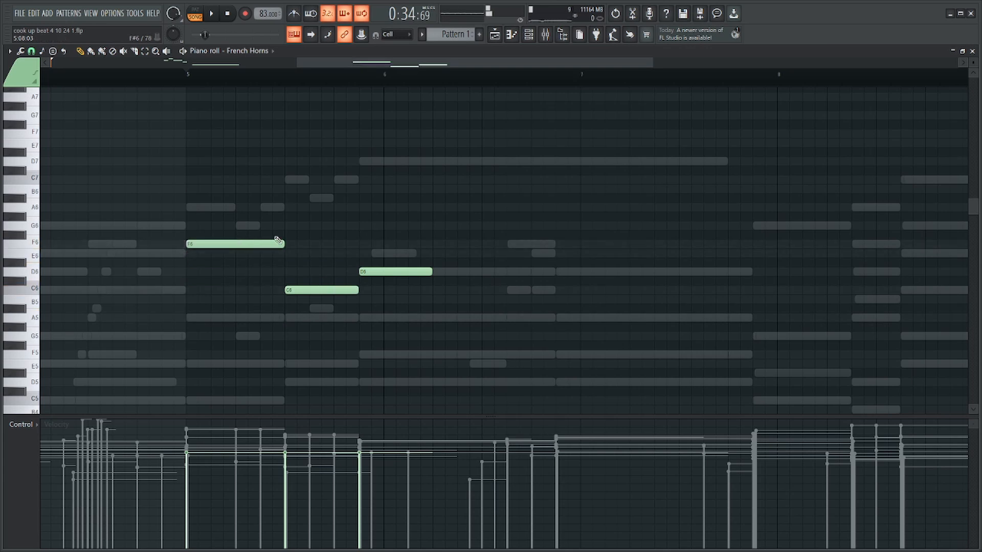
drag(191, 71, 237, 229)
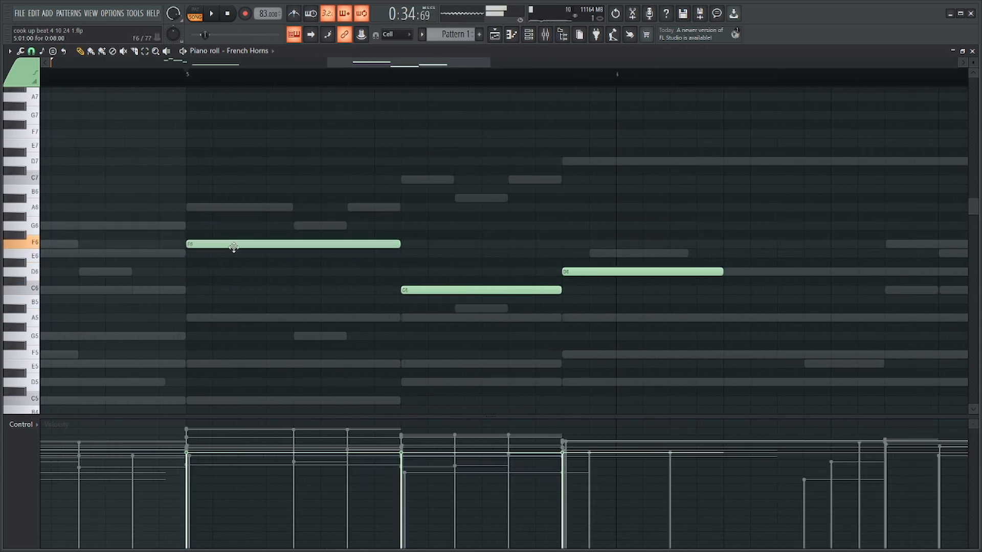
drag(402, 245, 291, 246)
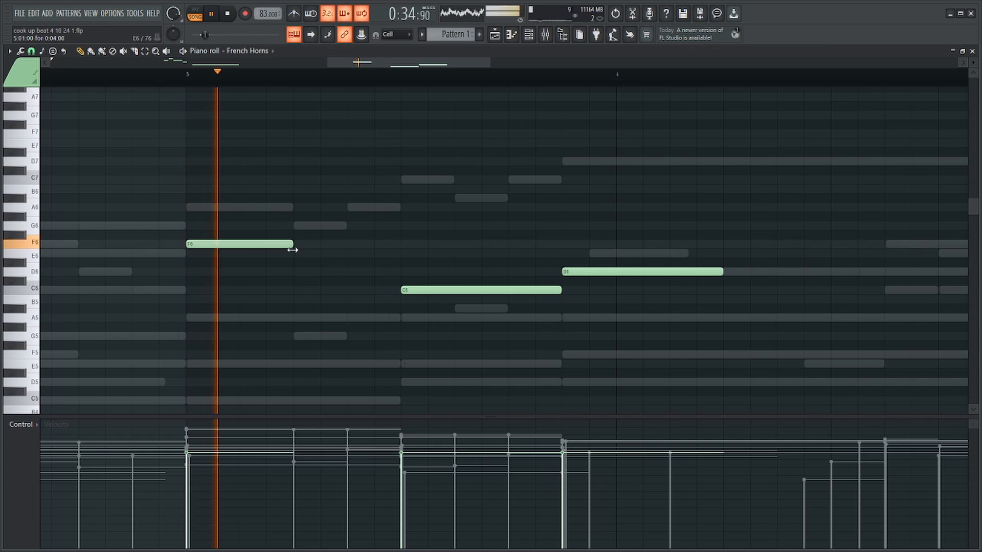
click(296, 226)
Check the mixer during playback and extend the French Horns' final D6 to the start of bar 7.
click(546, 35)
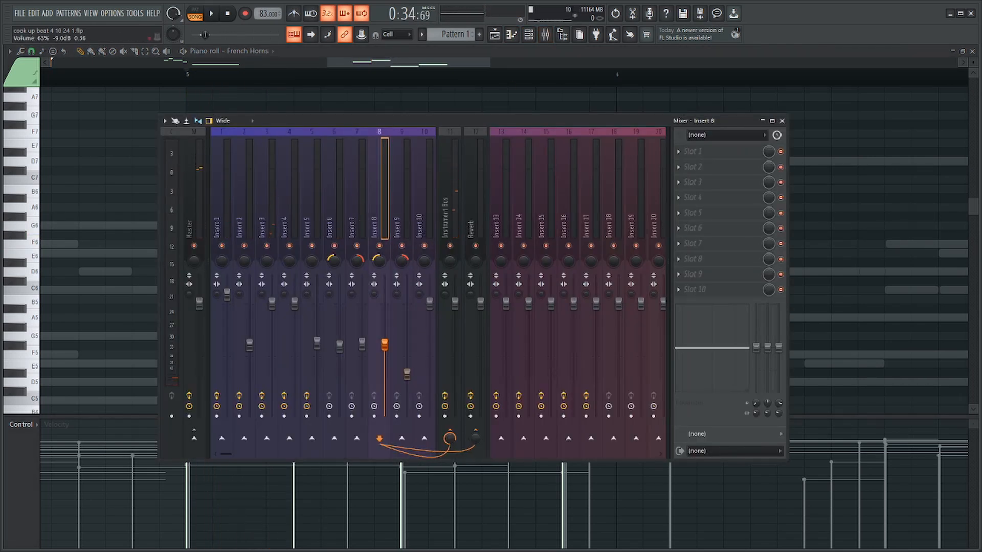
key(space)
key(F9)
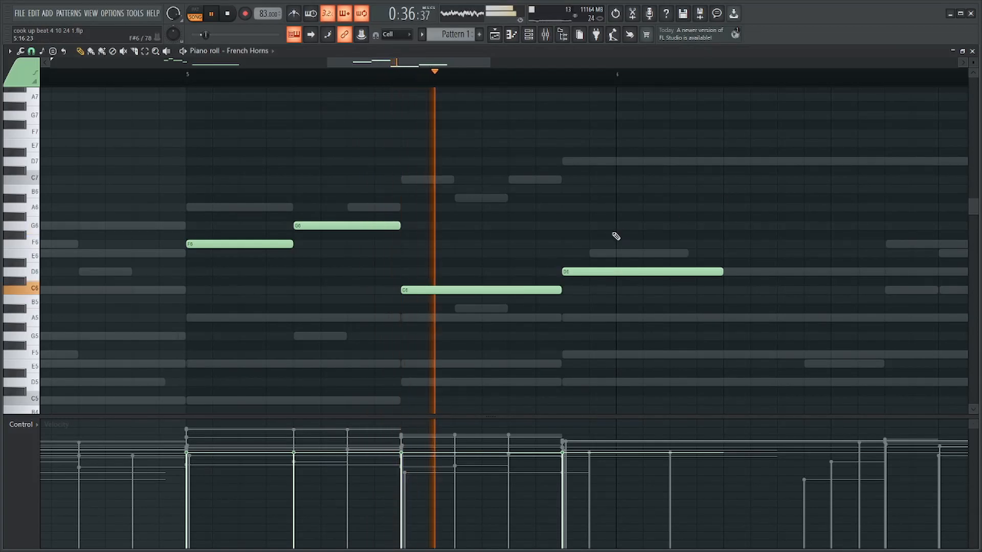
scroll(641, 265, down, 4)
key(space)
drag(671, 275, 801, 277)
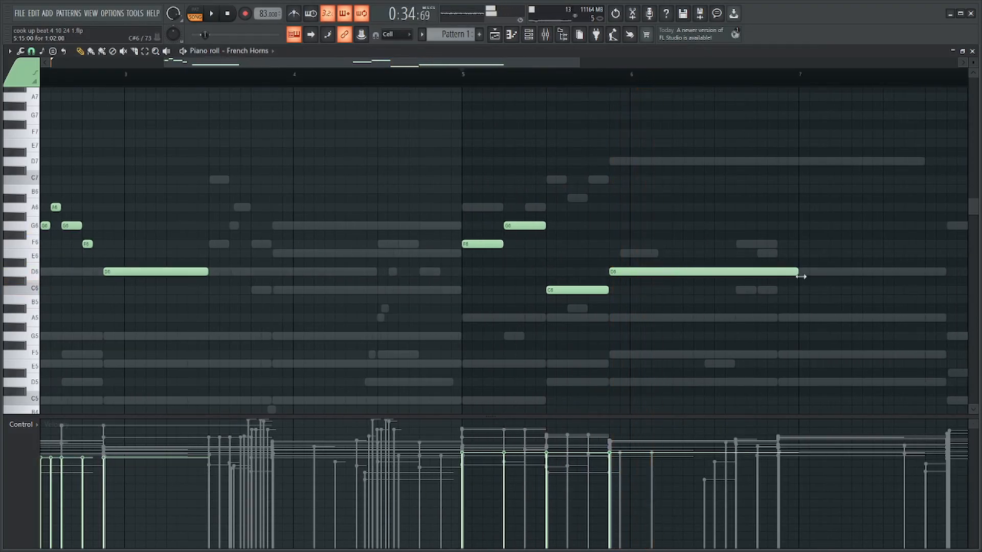
Start the French Horns' C6 in bar 5 two steps later and fill the gap before it with a two-step A5.
scroll(725, 282, up, 3)
drag(445, 290, 524, 290)
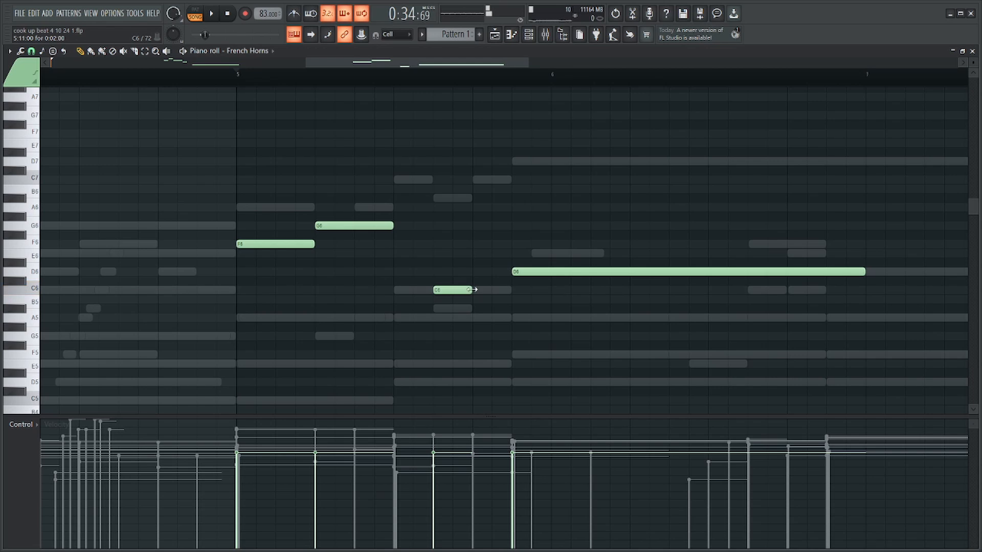
drag(473, 290, 517, 290)
key(space)
click(412, 318)
drag(470, 318, 440, 323)
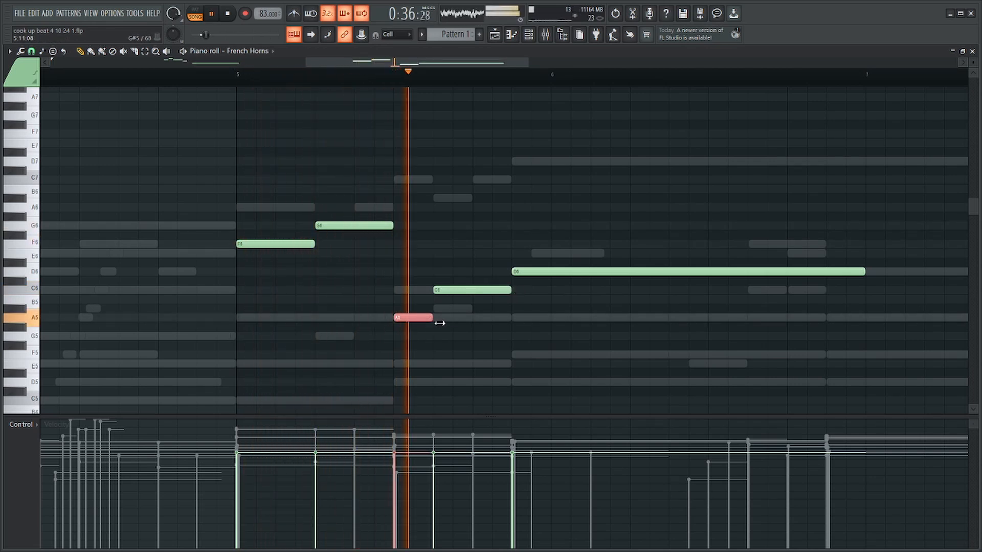
Shorten the French Horns' long D6 so it ends just before bar 7.
scroll(613, 255, down, 4)
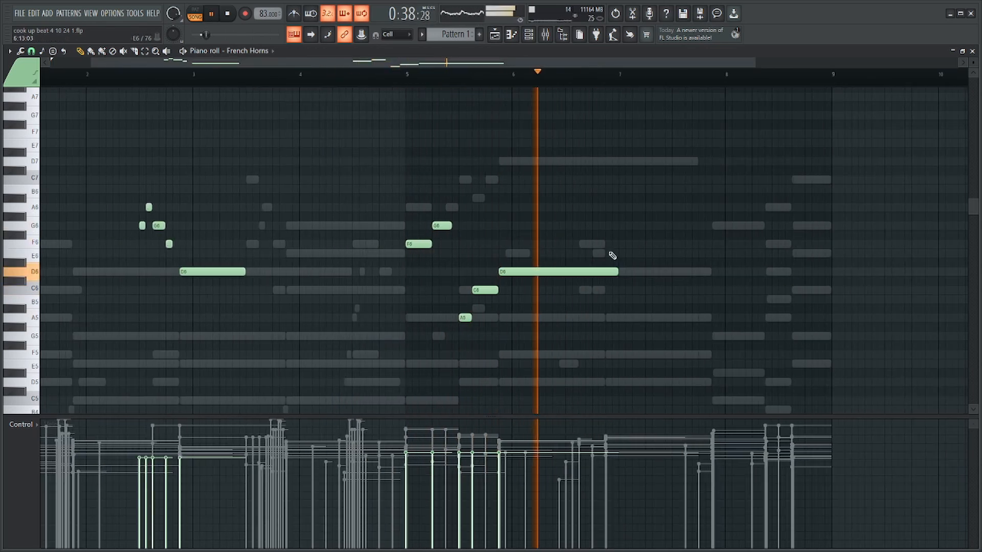
drag(617, 271, 600, 271)
scroll(679, 256, down, 2)
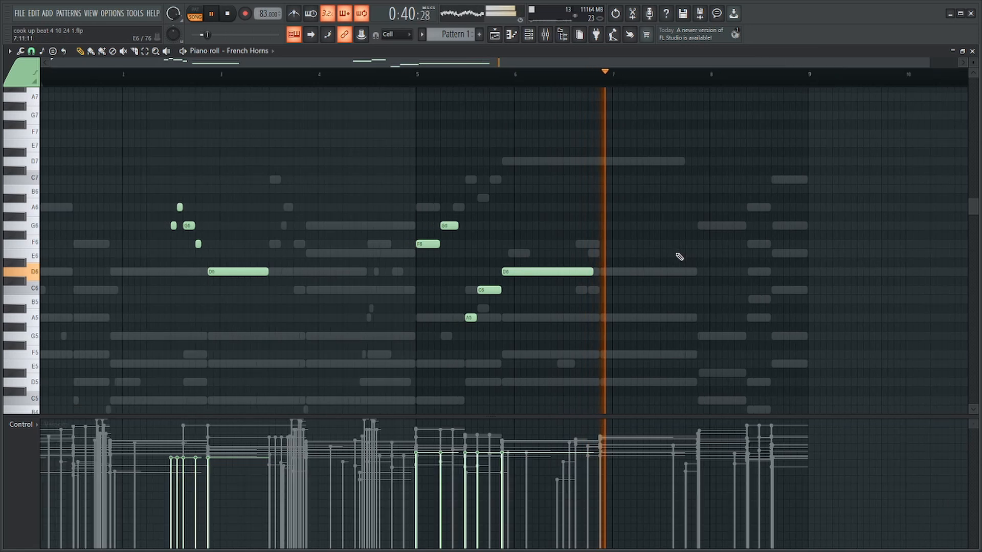
Open the Organ piano roll, listen to its opening bars and save the project.
key(F6)
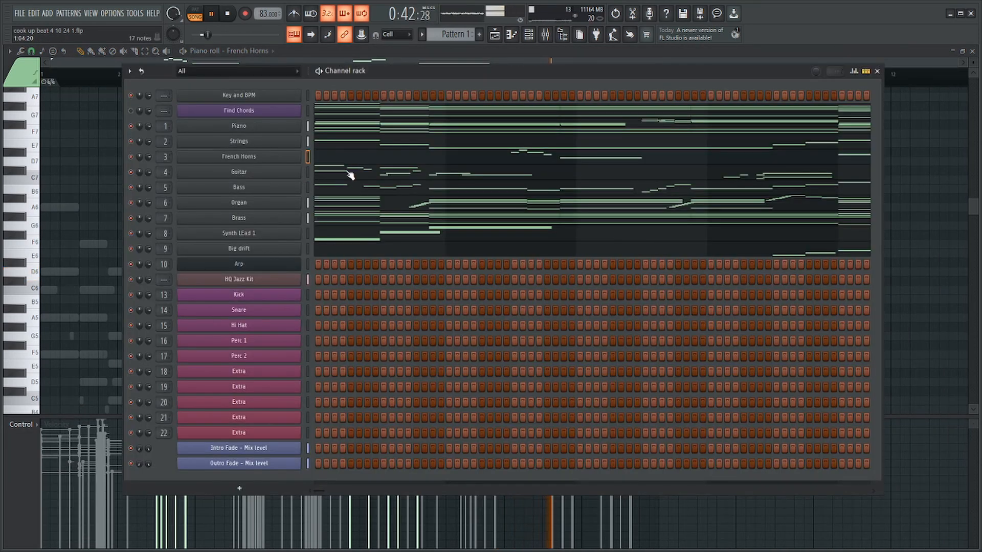
click(347, 209)
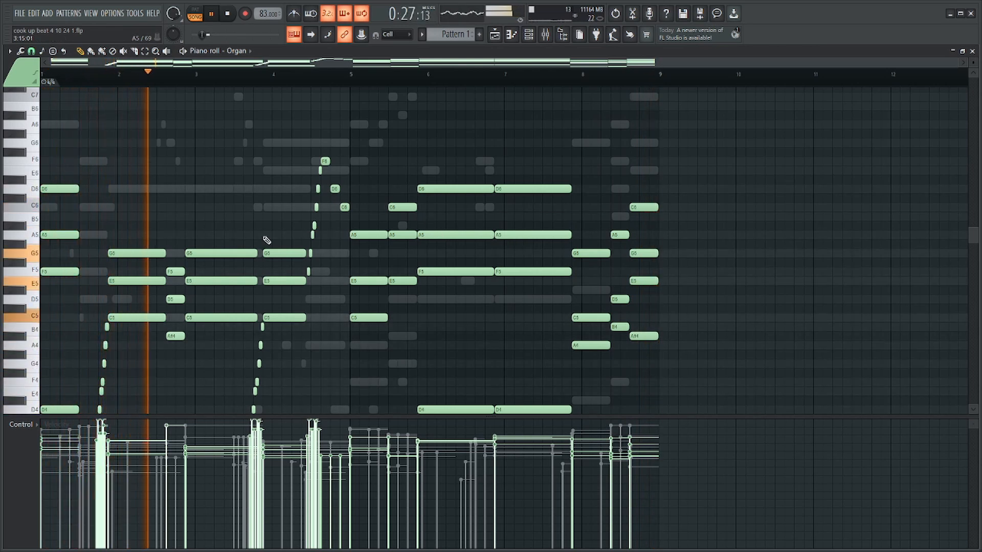
scroll(401, 246, down, 3)
scroll(460, 239, up, 1)
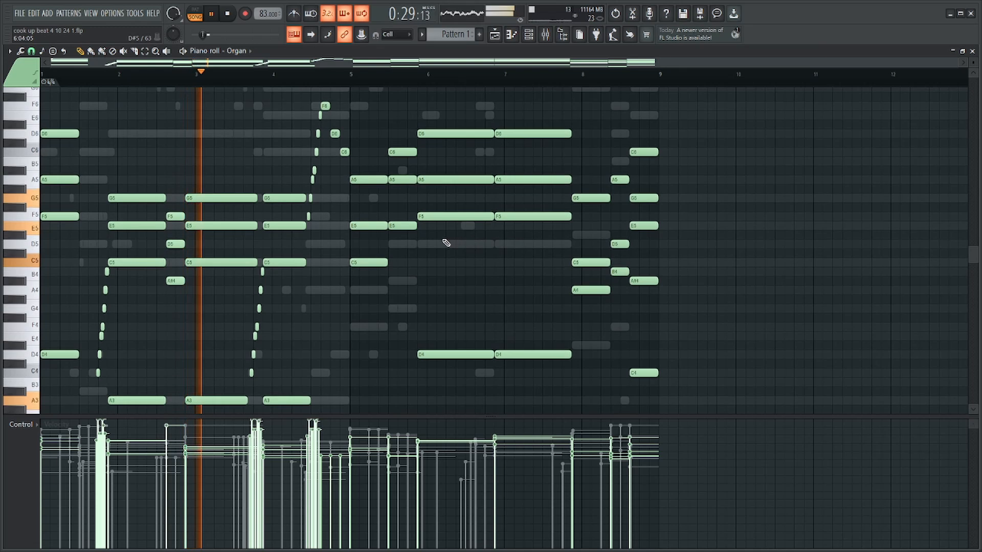
key(space)
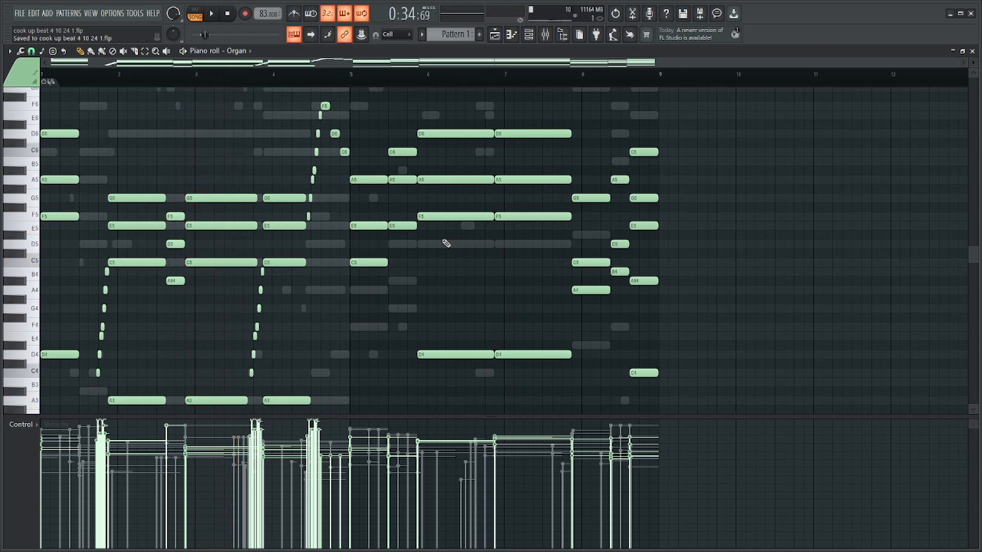
Play the Organ part from the rising run in bar 4 into the bar 5 chords.
scroll(399, 194, down, 3)
scroll(293, 95, up, 3)
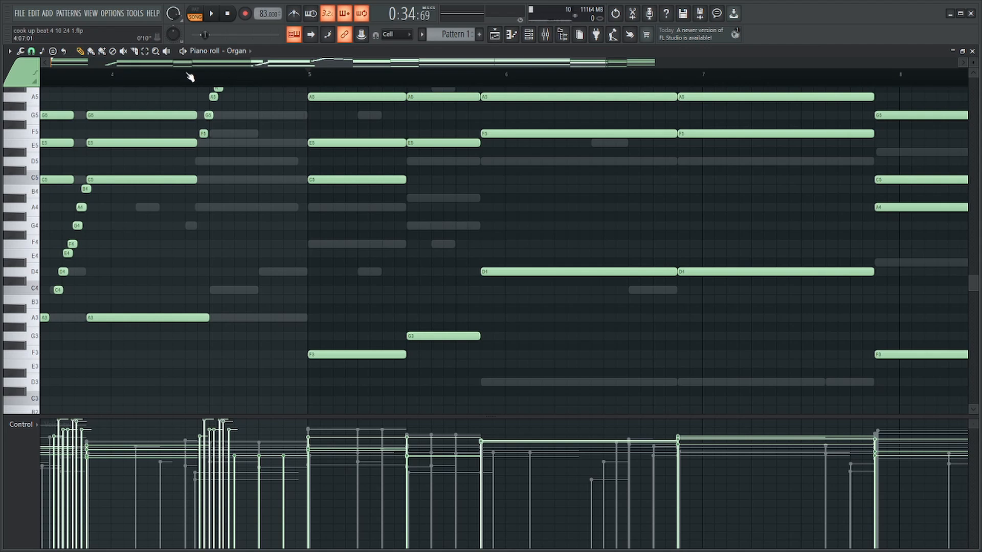
scroll(315, 135, up, 4)
key(space)
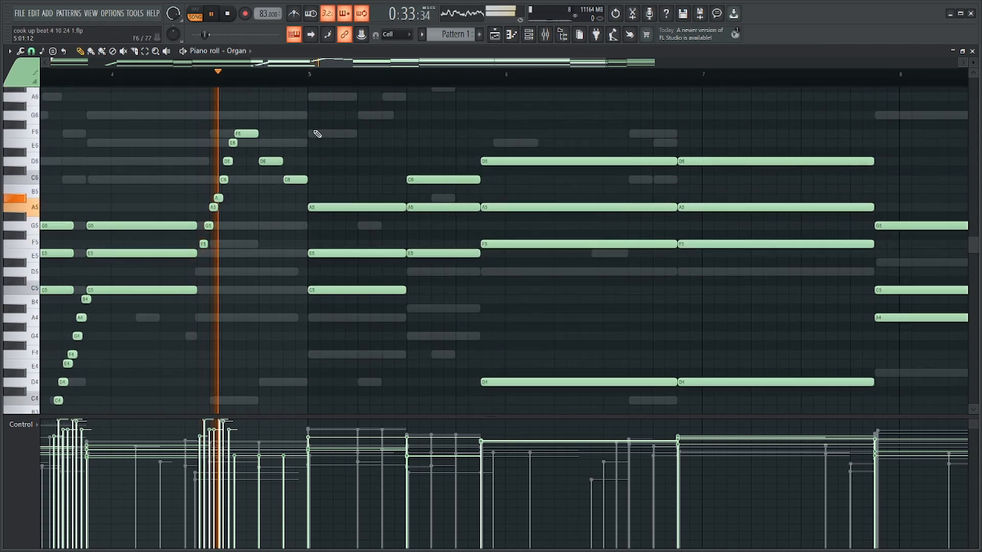
key(F6)
key(F6)
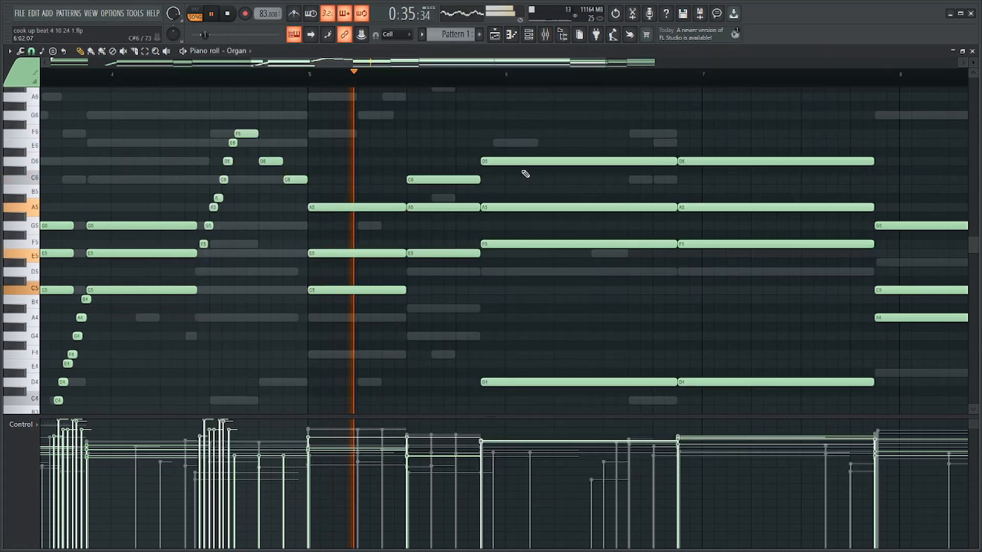
Shorten the second Organ chord in bar 5 to about four steps and repeat it right after as a one-step chord.
scroll(480, 282, down, 4)
key(space)
scroll(481, 282, up, 3)
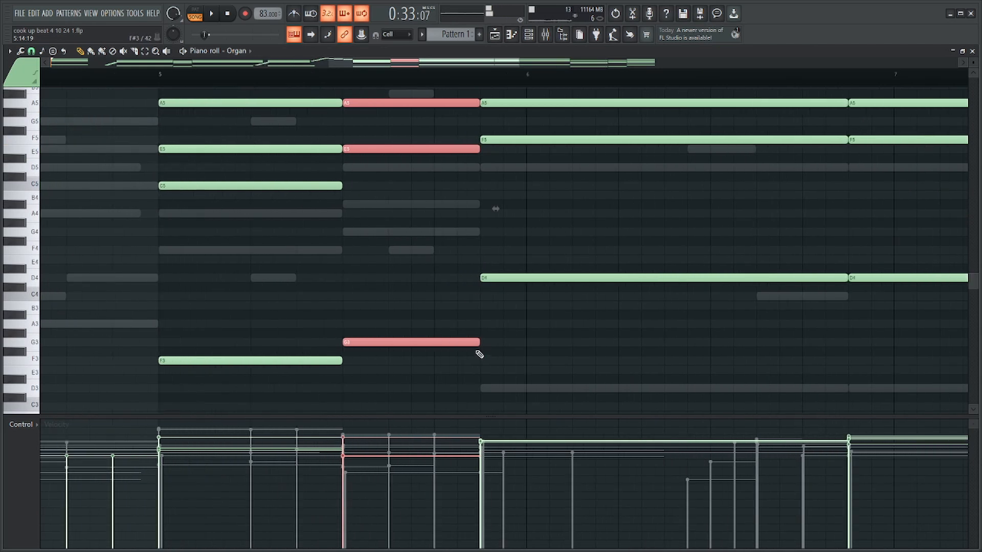
key(ctrl+b)
drag(423, 354, 407, 31)
click(343, 81)
key(space)
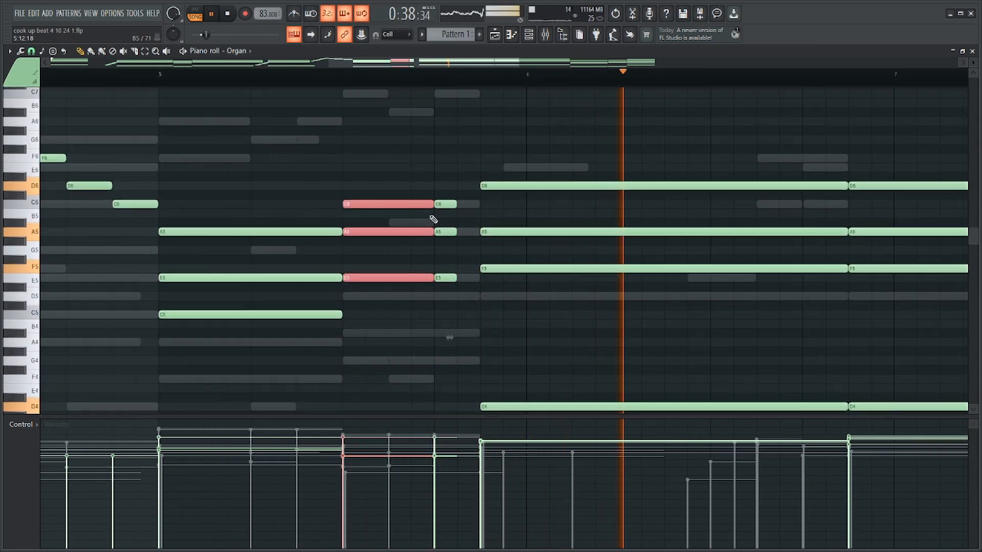
drag(433, 204, 429, 204)
Shorten all notes of the Organ's second long D chord around bar 7 by two steps.
scroll(433, 205, down, 5)
scroll(703, 141, up, 2)
drag(694, 154, 665, 409)
key(space)
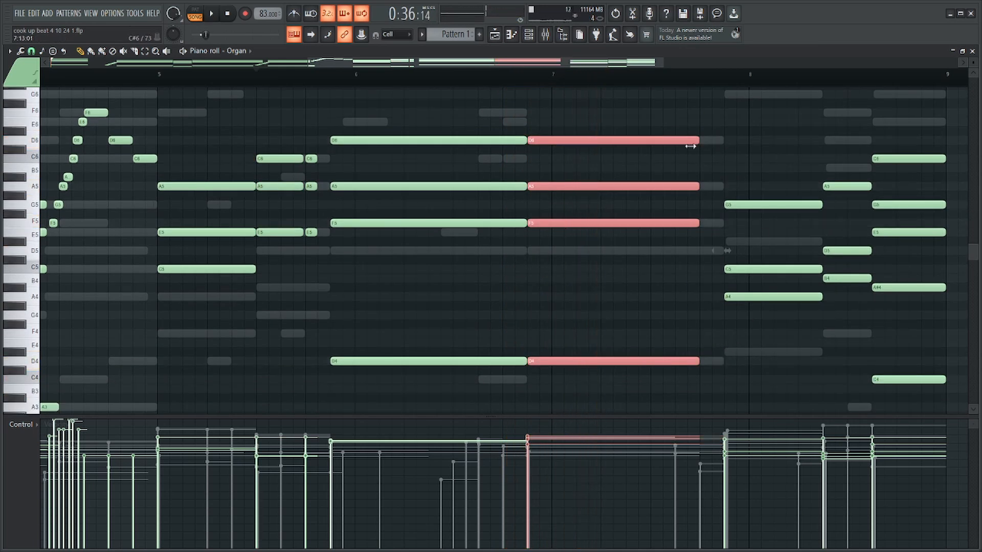
Shorten the Organ's second long D chord by about four more steps and add a four-step F6 note late in bar 7.
drag(690, 146, 648, 149)
scroll(752, 164, up, 3)
click(609, 118)
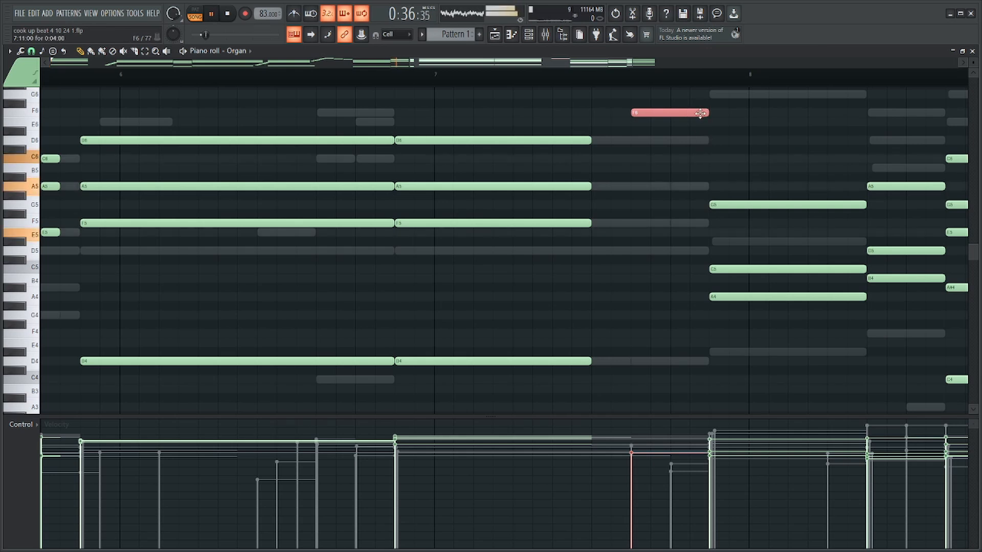
click(404, 81)
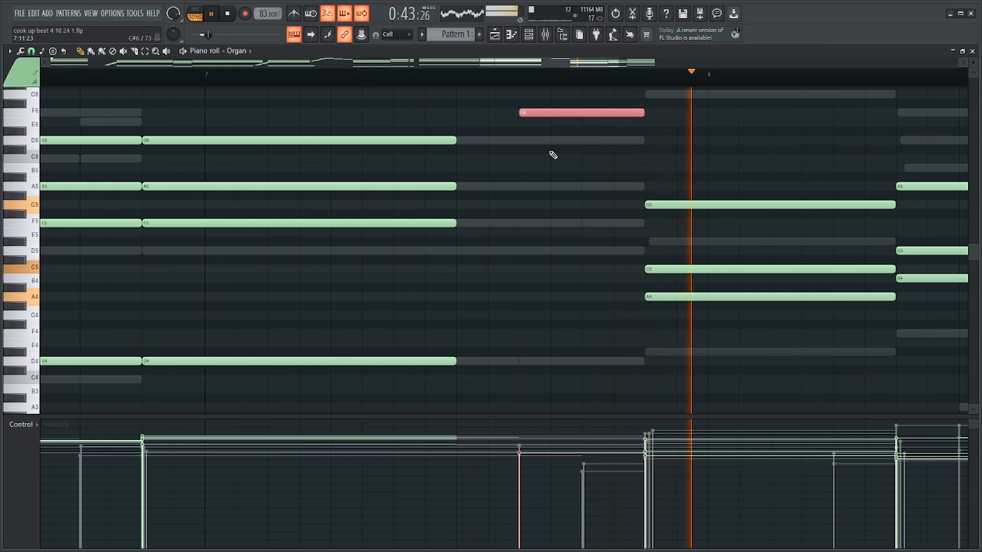
scroll(551, 156, down, 3)
key(space)
Copy the bar 4 rising run into bar 7 twice, once leading up to F6 and once lower from G4 to F5, and shorten F6 to two steps.
drag(109, 119, 91, 247)
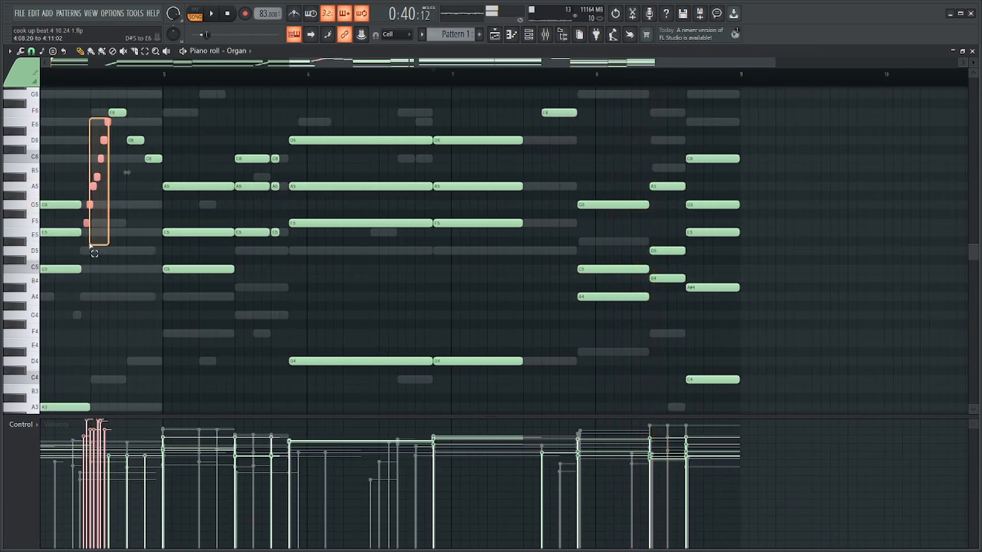
drag(106, 124, 615, 215)
scroll(542, 126, up, 3)
ctrl+click(644, 232)
scroll(630, 235, up, 3)
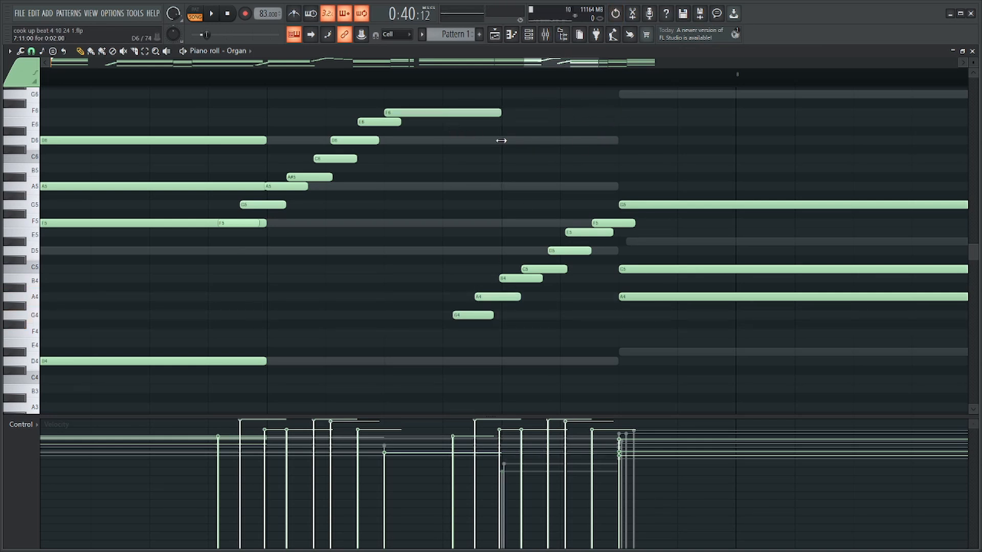
Squeeze the lower G4 to F5 run into a shorter span that leads into the chord just before bar 8.
drag(622, 201, 451, 338)
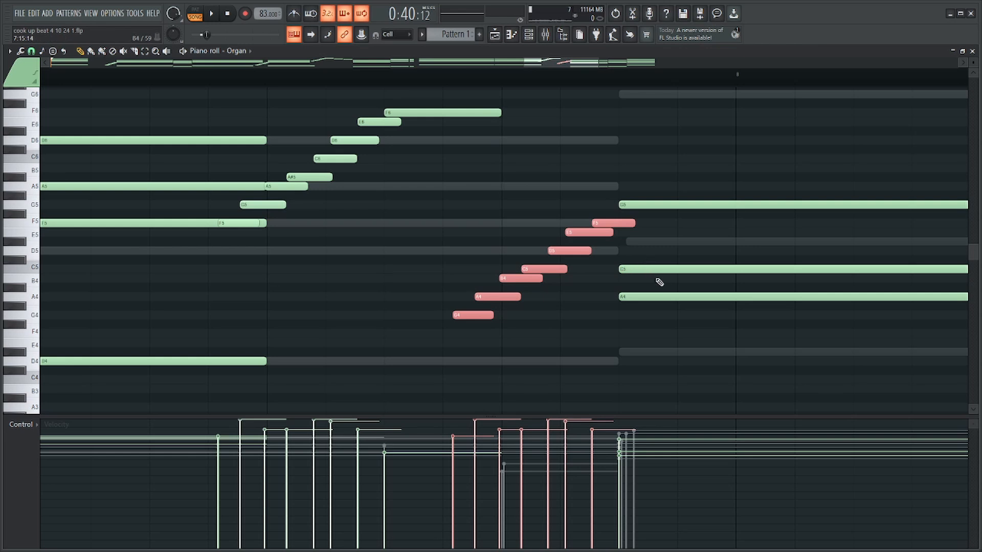
scroll(660, 282, down, 3)
key(ctrl+Up)
drag(659, 158, 628, 159)
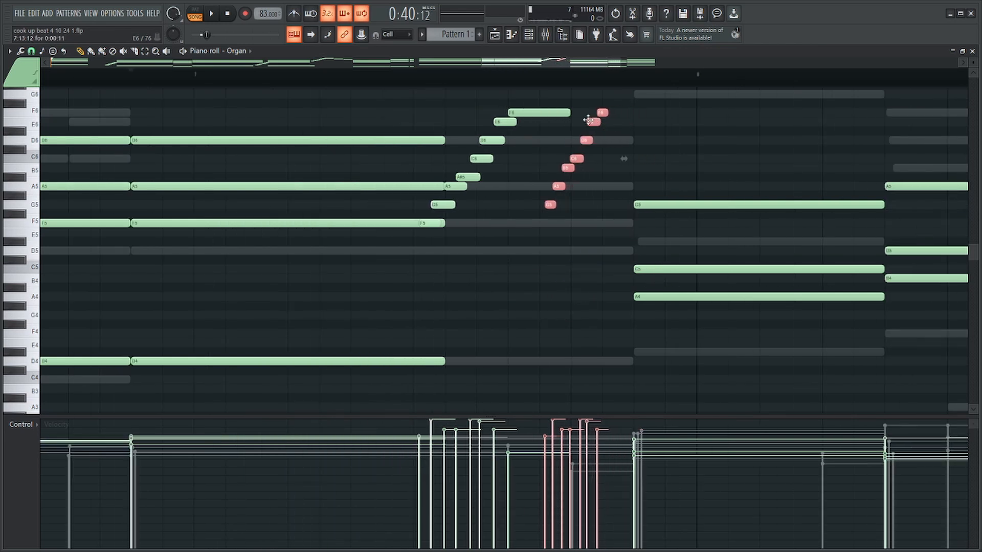
drag(602, 223, 631, 224)
Compress the upper F5 to E6 run in bar 7 and shift it so it leads directly into the F6 note.
drag(507, 117, 449, 225)
ctrl+click(387, 223)
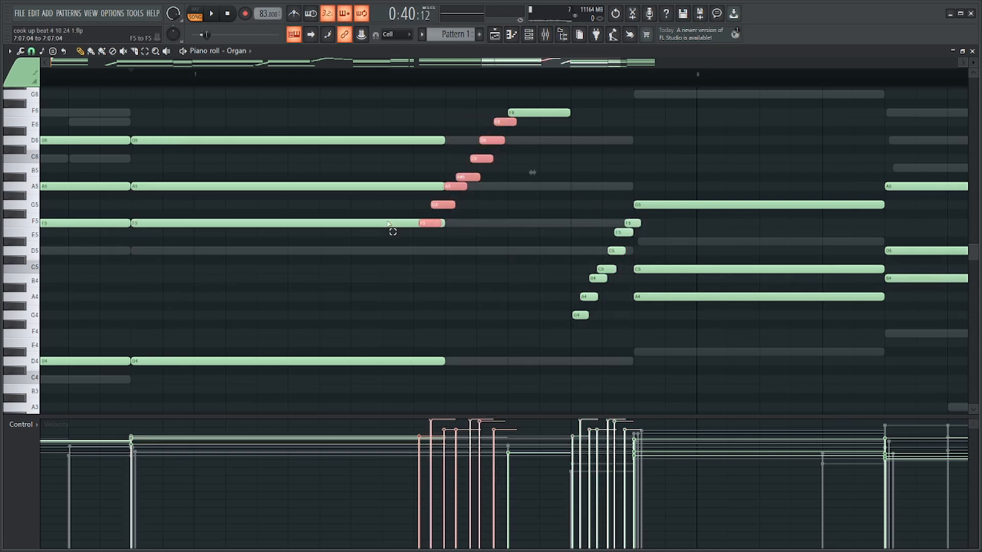
drag(528, 174, 521, 174)
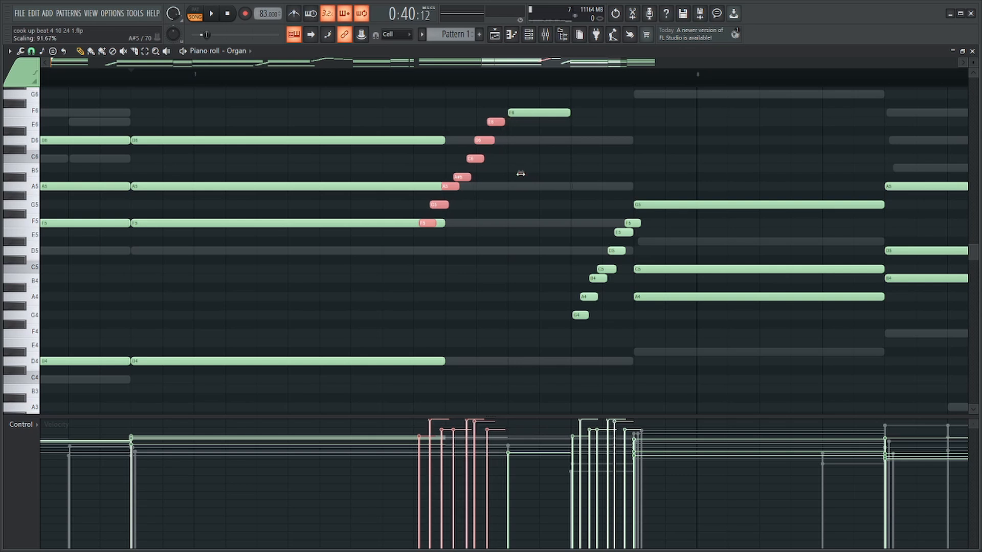
drag(496, 126, 508, 126)
Shorten the D6, A5 and F5 notes of the second D chord by one step and play the passage.
drag(426, 105, 405, 230)
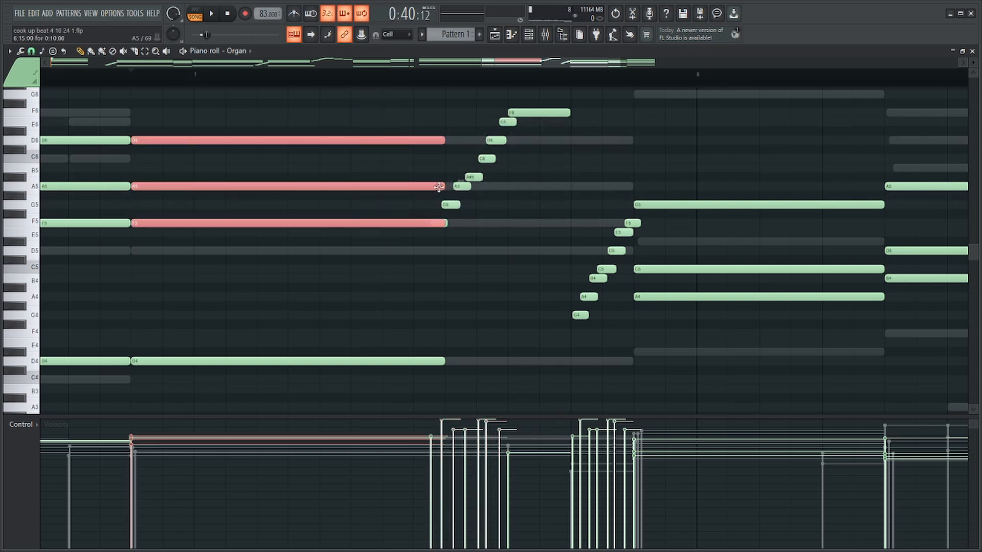
drag(439, 187, 410, 188)
key(space)
click(587, 166)
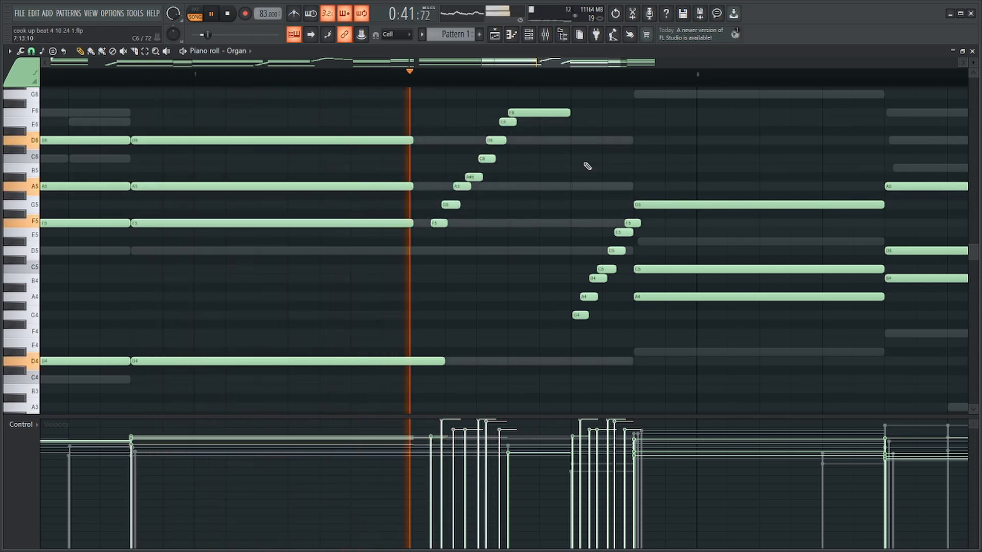
scroll(588, 166, down, 4)
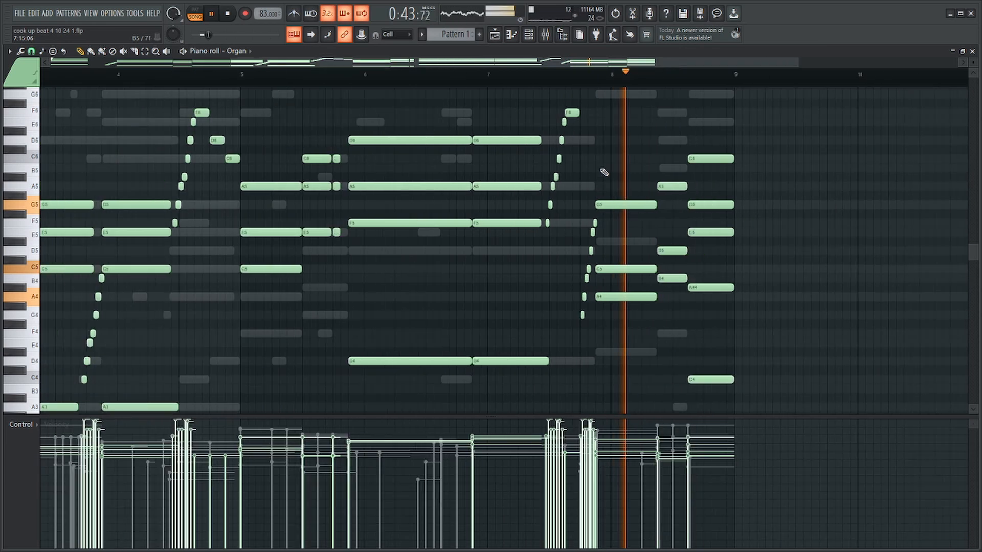
key(space)
Add a two-step D6 note right after F6 and delete the lower G4 to F5 rising run.
scroll(604, 172, up, 4)
drag(395, 110, 320, 232)
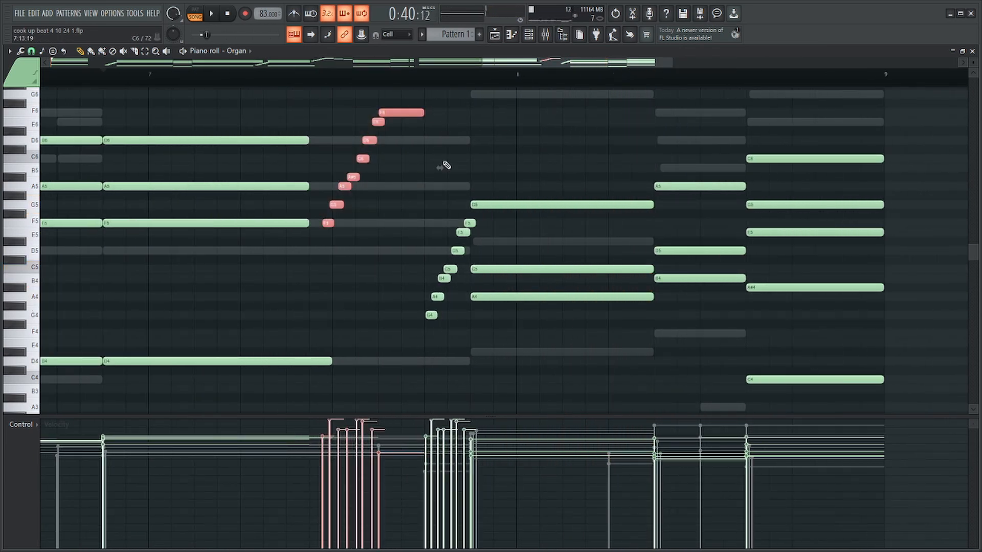
scroll(446, 165, up, 1)
click(422, 140)
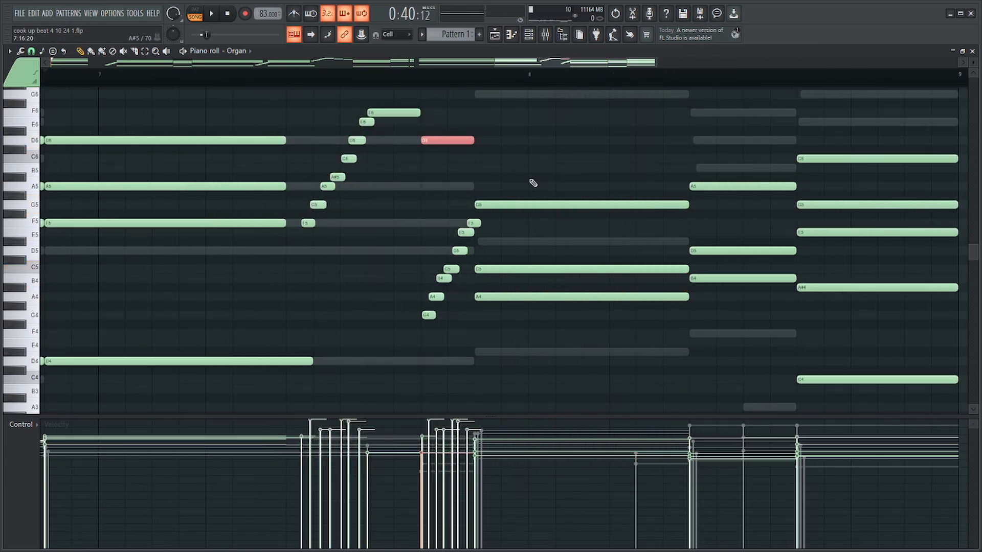
drag(482, 210, 413, 288)
drag(448, 255, 398, 342)
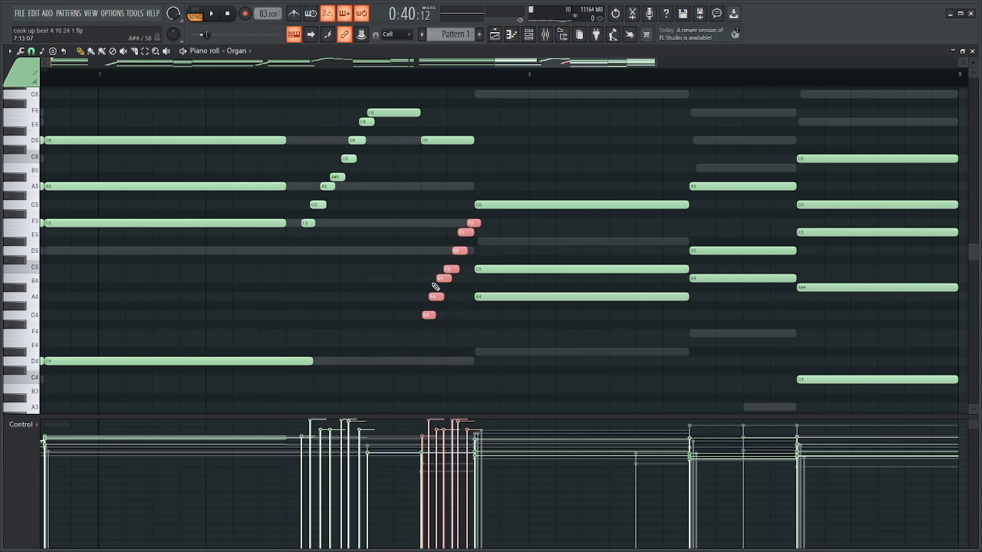
key(Delete)
Shorten F6 and D6 to one step each, add a one-step C6 right after them and play the phrase.
scroll(448, 230, up, 2)
drag(439, 141, 397, 140)
ctrl+click(397, 141)
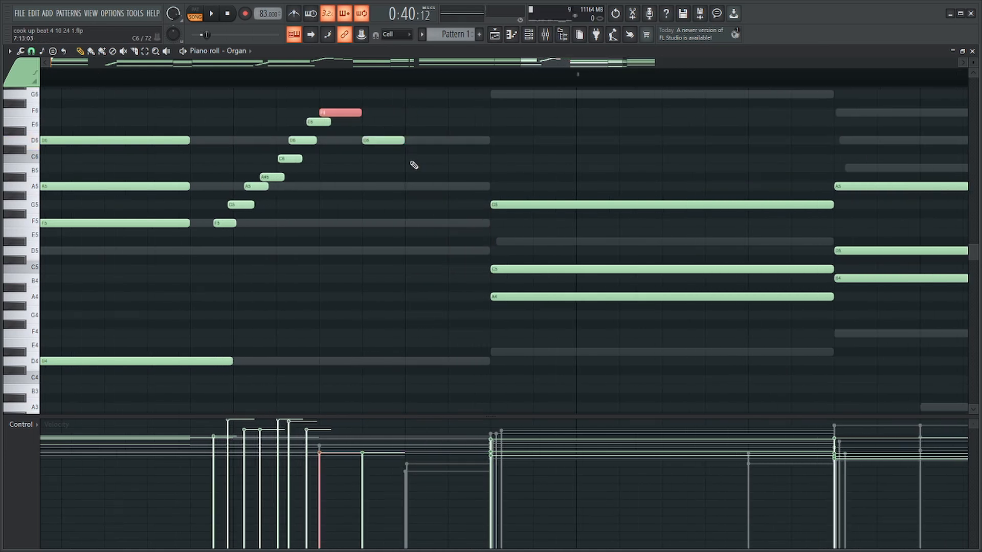
click(412, 159)
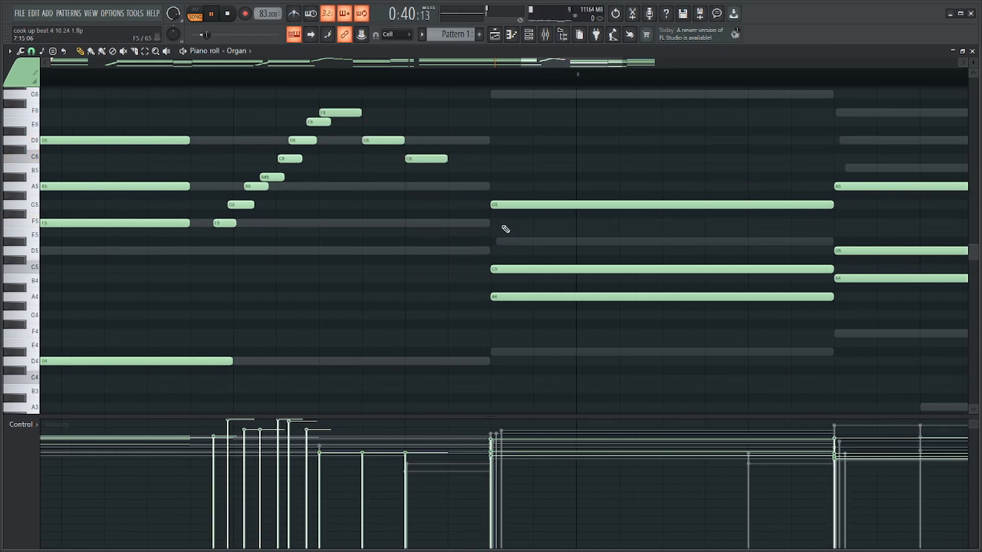
key(F6)
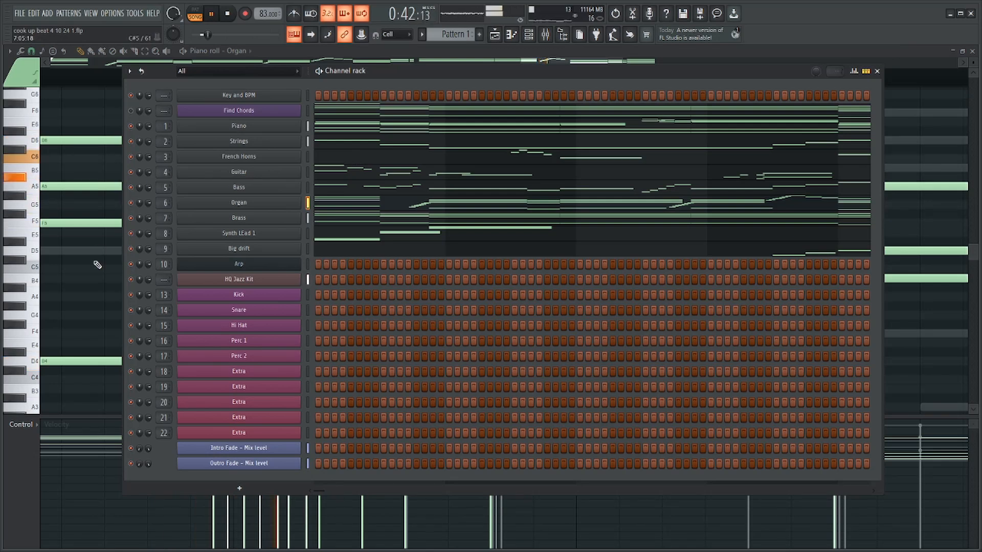
key(F6)
key(space)
Shorten all four notes of the Organ's second D chord by two steps, giving the upper three a length of seven steps.
drag(337, 101, 250, 252)
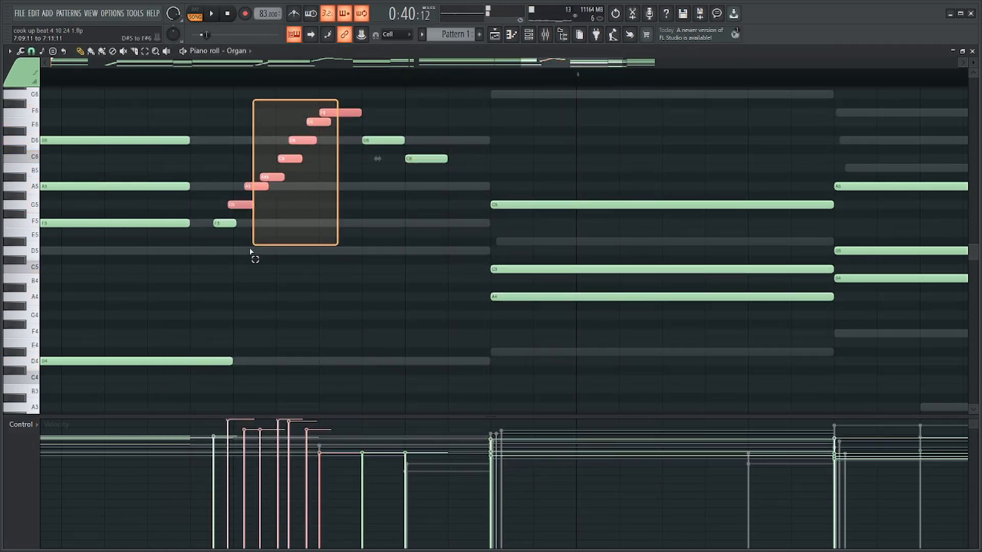
scroll(220, 248, down, 4)
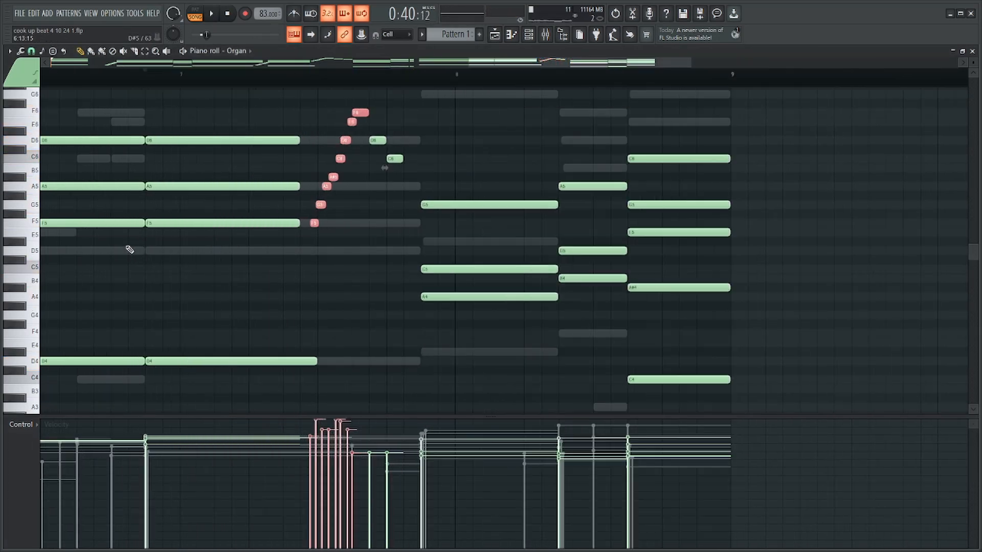
scroll(129, 250, up, 1)
drag(254, 127, 254, 390)
drag(324, 222, 286, 223)
scroll(286, 222, down, 3)
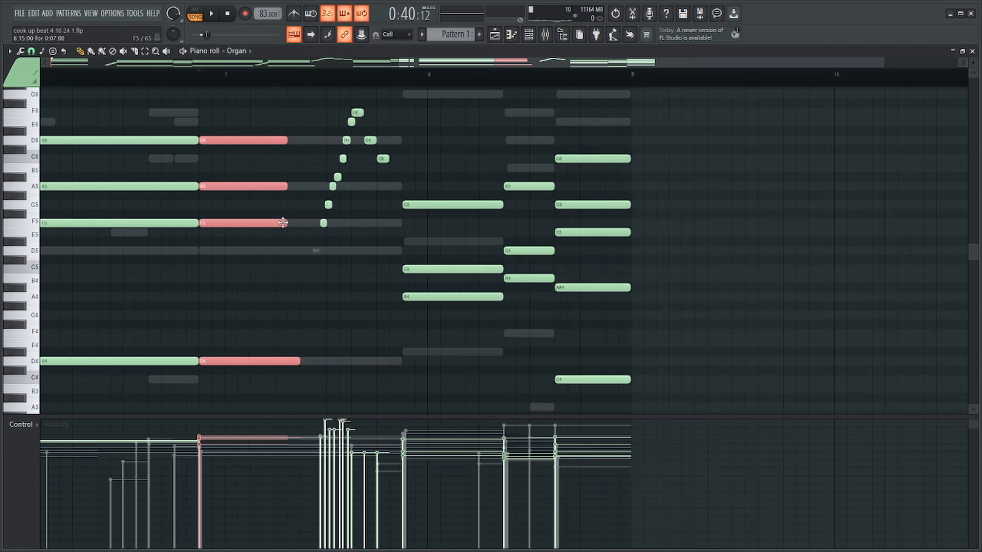
Move the rising run and its closing F6, D6 and C6 notes in bar 7 about three steps earlier.
key(space)
scroll(121, 84, up, 1)
drag(442, 98, 334, 223)
scroll(365, 241, up, 2)
Lengthen F6 to three steps and D6 to two steps, place the one-step C6 after them and listen to the phrase.
ctrl+click(419, 117)
drag(437, 126, 398, 173)
key(space)
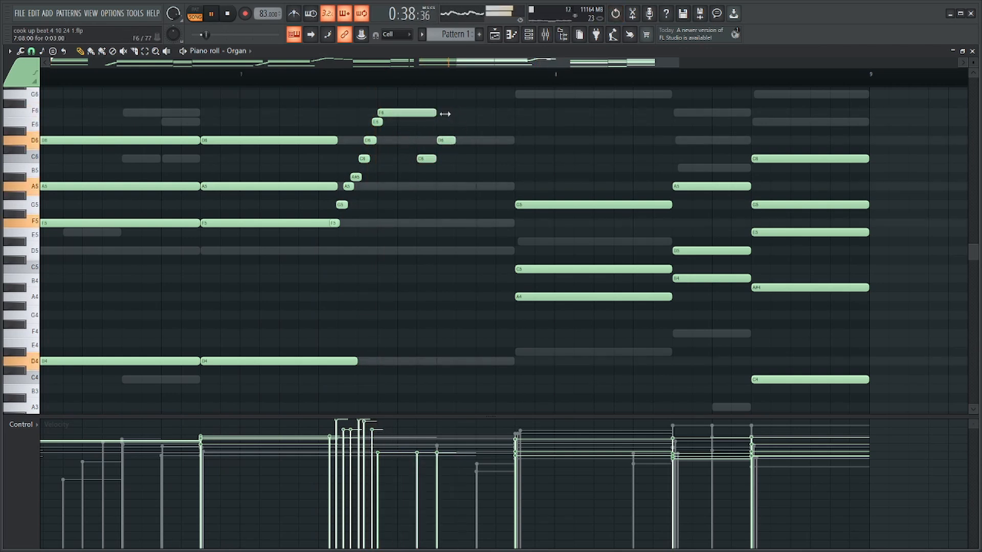
drag(428, 159, 475, 140)
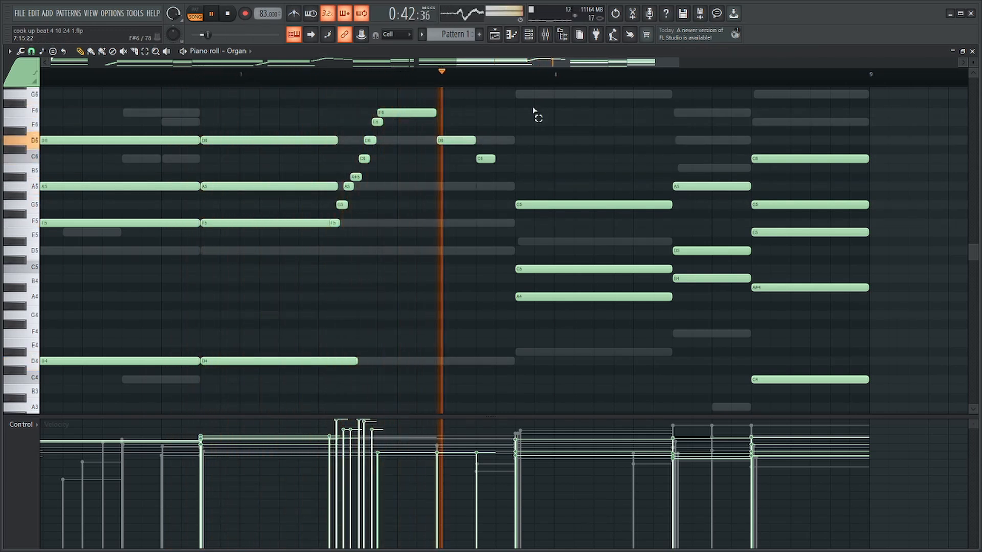
scroll(533, 118, down, 2)
scroll(533, 118, down, 2)
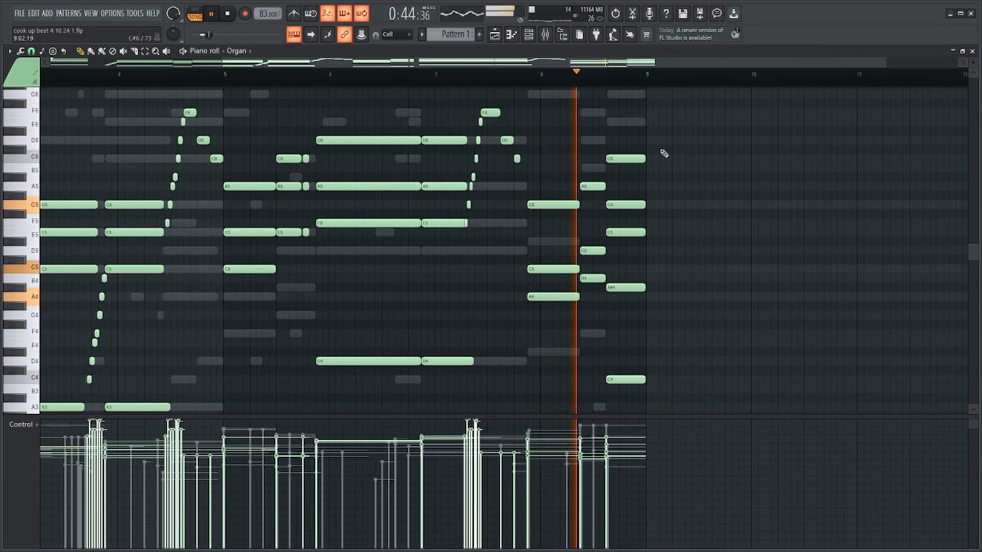
scroll(500, 149, up, 5)
key(space)
Shorten the Organ's second D chord so all four notes last about six steps, and play the passage into bar 8.
drag(496, 110, 234, 220)
ctrl+shift+click(183, 222)
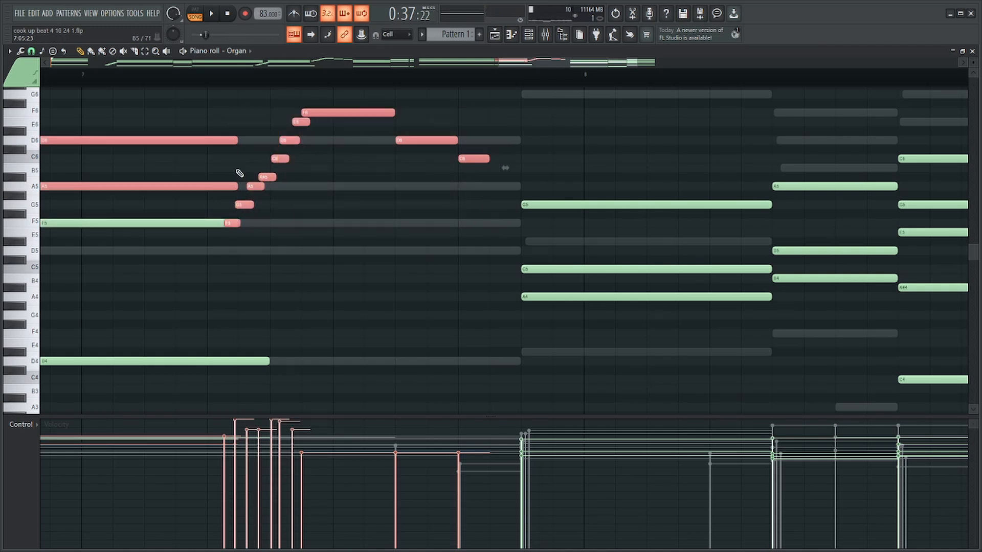
scroll(239, 173, down, 3)
drag(351, 118, 318, 351)
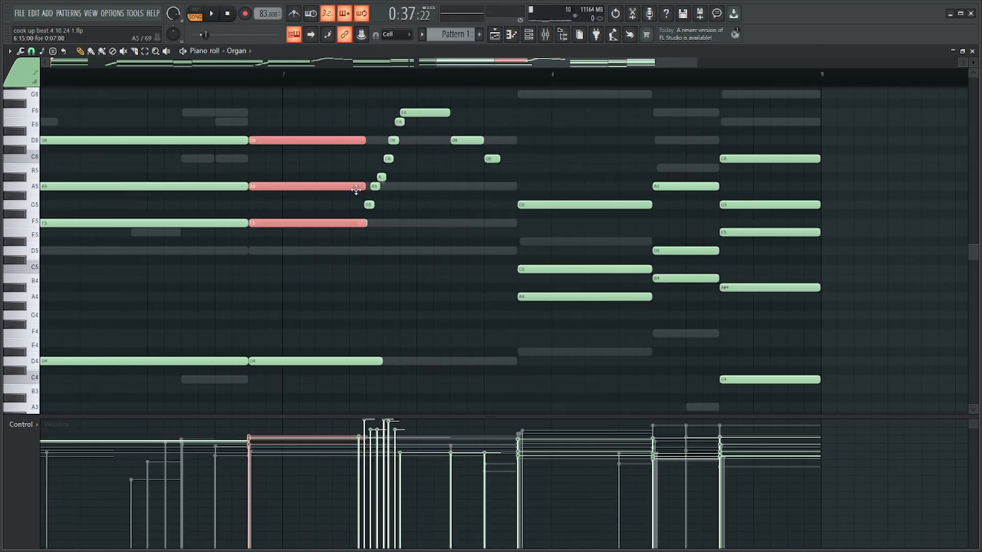
drag(362, 187, 346, 187)
key(space)
drag(390, 275, 388, 372)
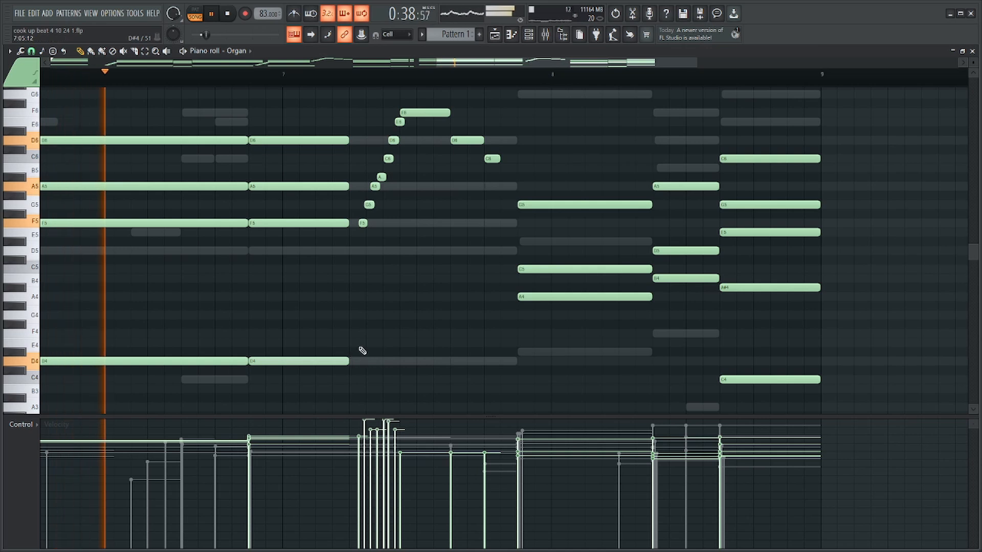
scroll(389, 327, down, 3)
scroll(461, 274, up, 1)
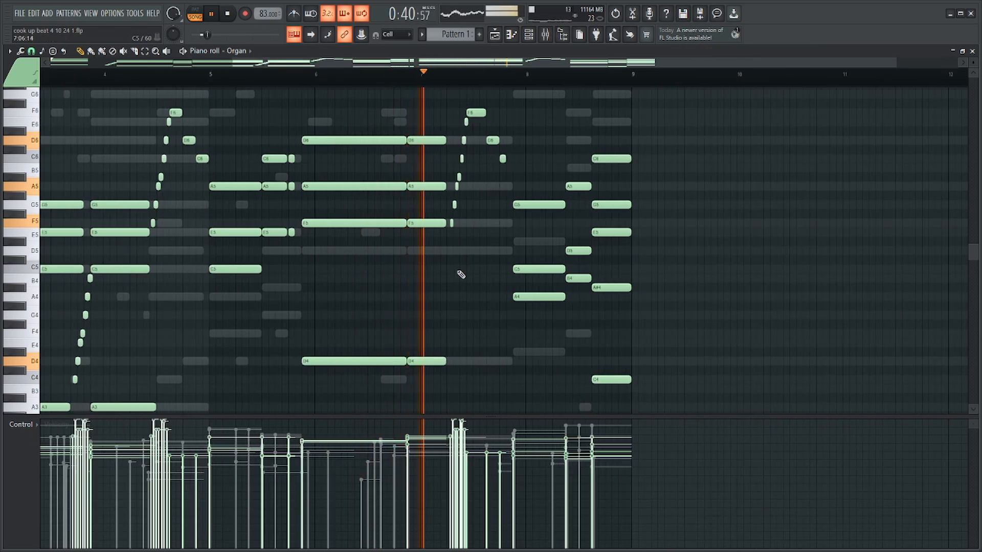
scroll(564, 171, up, 5)
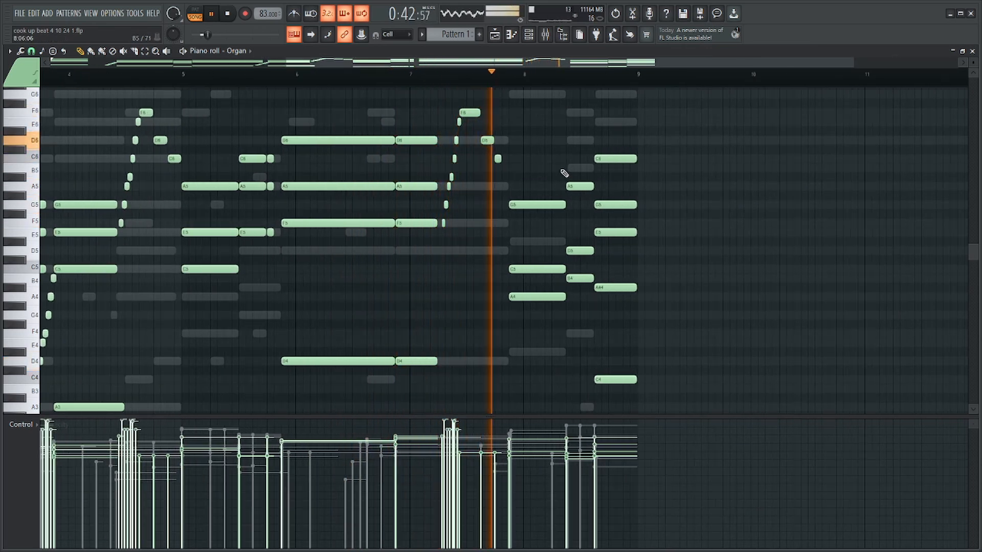
Delete the Organ's F5 to E6 rising run that leads to the F6 note in bar 7.
key(space)
drag(435, 100, 190, 266)
drag(255, 123, 175, 249)
key(Delete)
Move the F6, D6 and C6 notes of bar 7 from the Organ to the Guitar and lower them by one octave.
drag(449, 113, 291, 202)
key(F6)
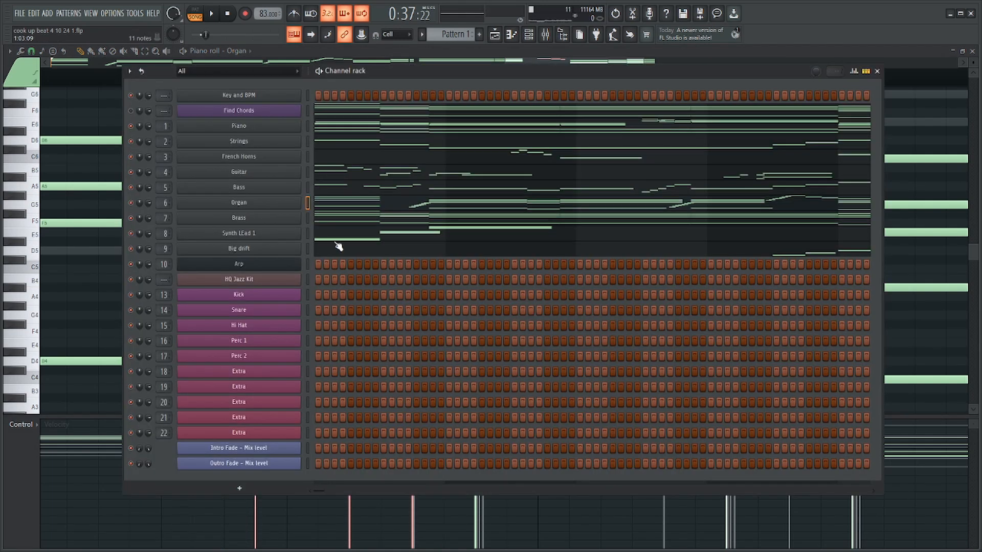
click(357, 176)
key(F6)
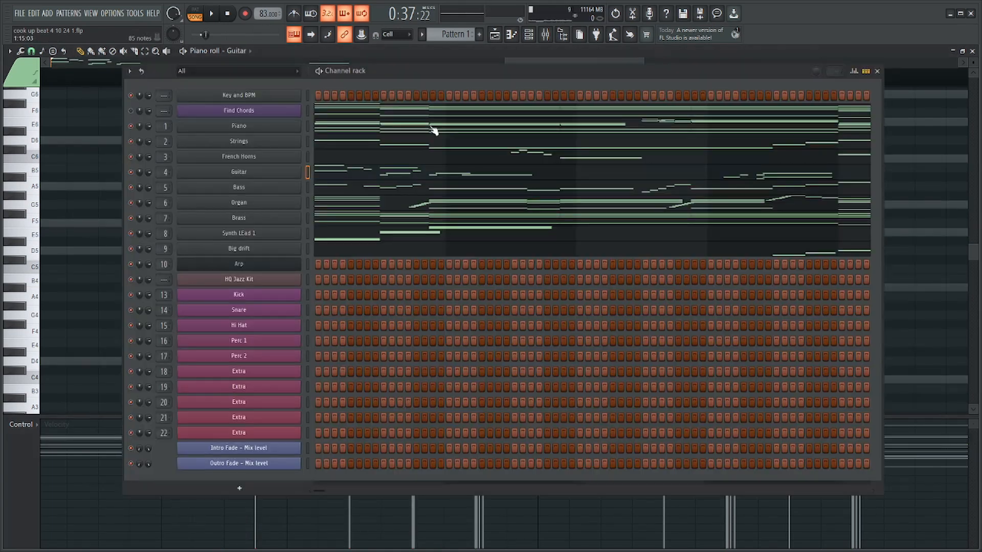
click(360, 203)
key(Delete)
key(F6)
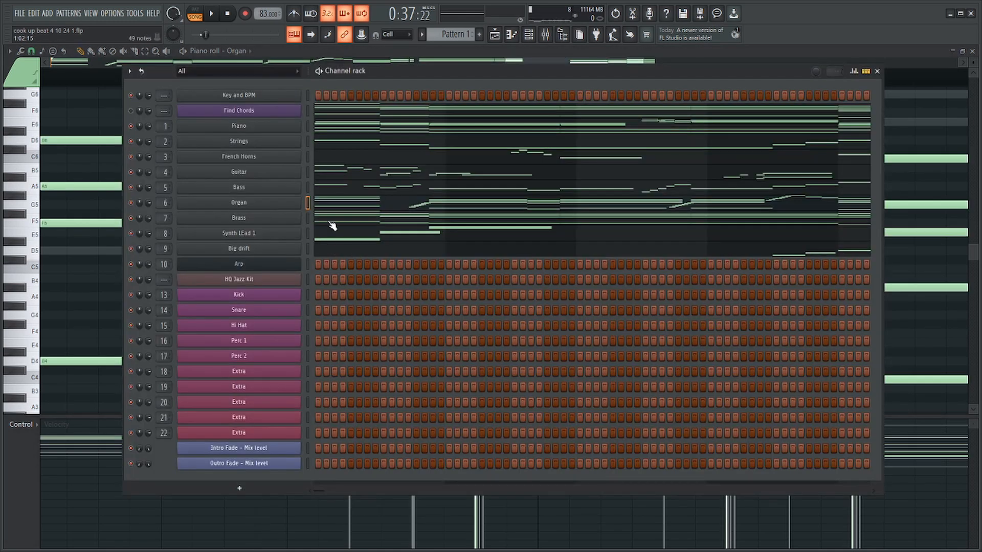
click(336, 178)
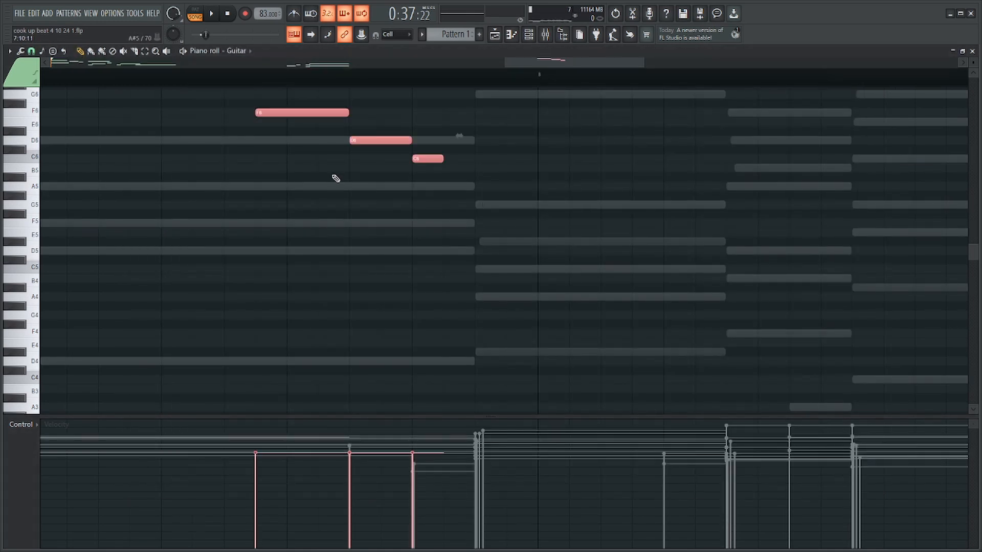
key(ctrl+Down)
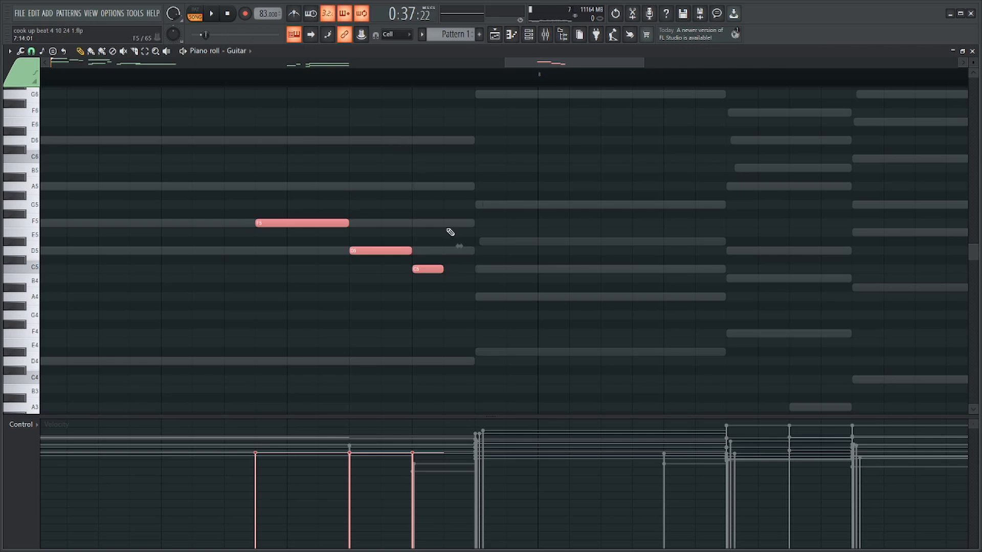
Add a six-step G5 note to the Guitar where the chord just before bar 8 starts, removing the misplaced C5 attempt.
click(477, 269)
key(ctrl+z)
key(ctrl+z)
drag(477, 197, 476, 207)
right_click(482, 270)
key(space)
ctrl+click(499, 204)
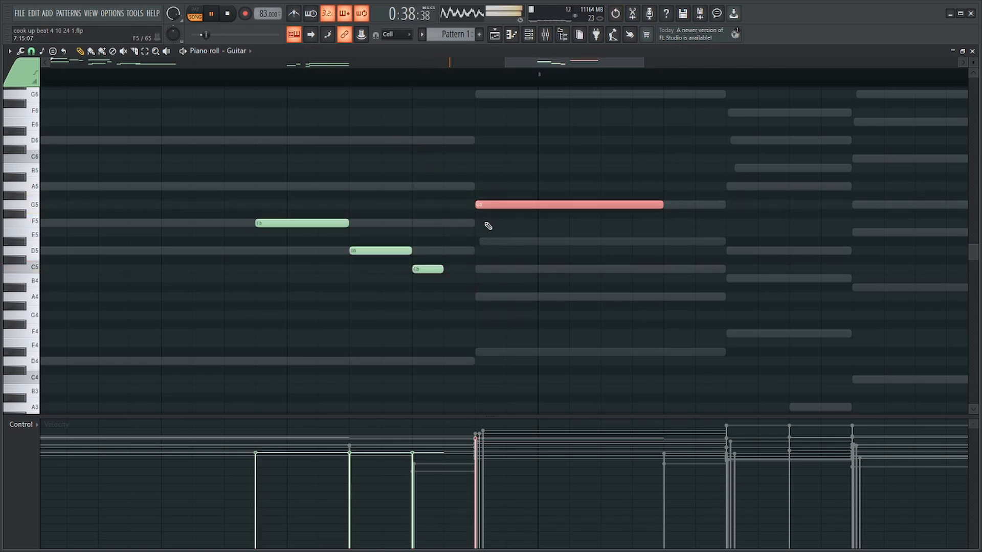
Lower the Guitar's long G5 note by one octave to G4 and listen to the phrase leading into bar 8.
key(ctrl+Down)
scroll(499, 210, down, 3)
scroll(499, 209, up, 2)
drag(487, 193, 353, 312)
ctrl+click(525, 315)
ctrl+click(587, 232)
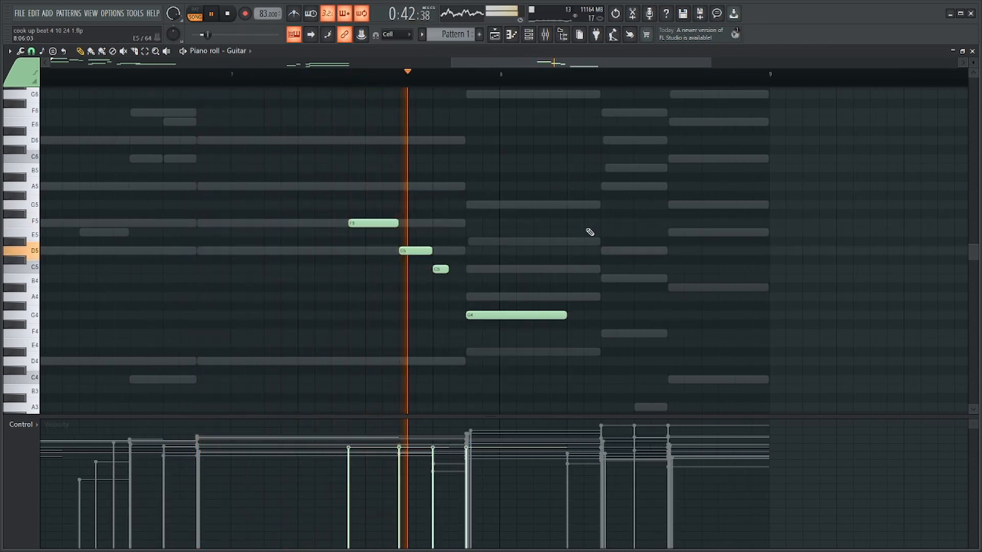
Lengthen the Guitar's F5 note in bar 7 to start one step earlier, and raise the long G4 before bar 8 to A4.
drag(582, 191, 373, 323)
key(space)
mouse_move(406, 251)
mouse_down()
mouse_move(422, 253)
mouse_move(404, 252)
mouse_up()
drag(396, 191, 399, 224)
key(space)
click(351, 230)
right_click(353, 232)
key(space)
drag(526, 316, 527, 294)
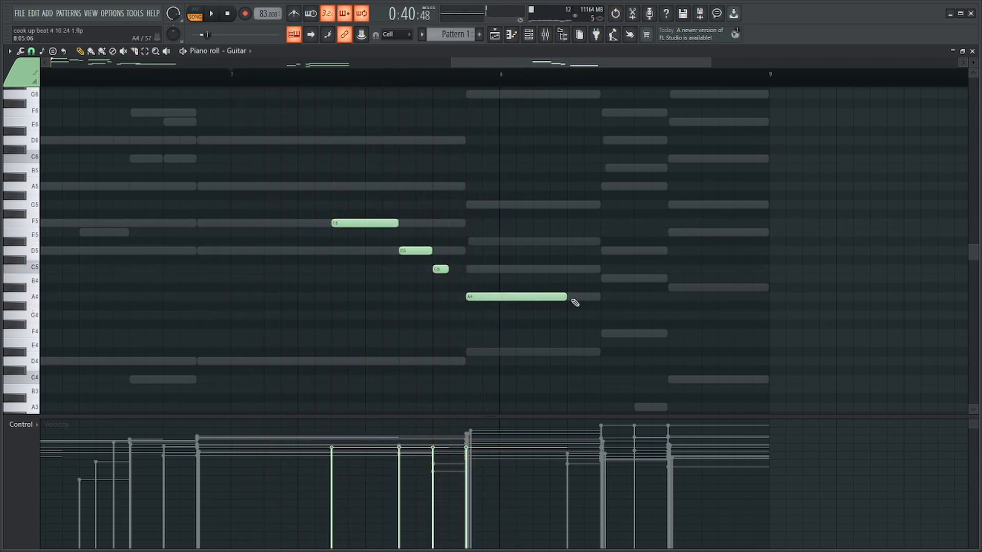
Add a four-step D5 and a six-step G5 to the Guitar over bar 8's last two chords and listen.
click(598, 279)
drag(688, 279, 686, 297)
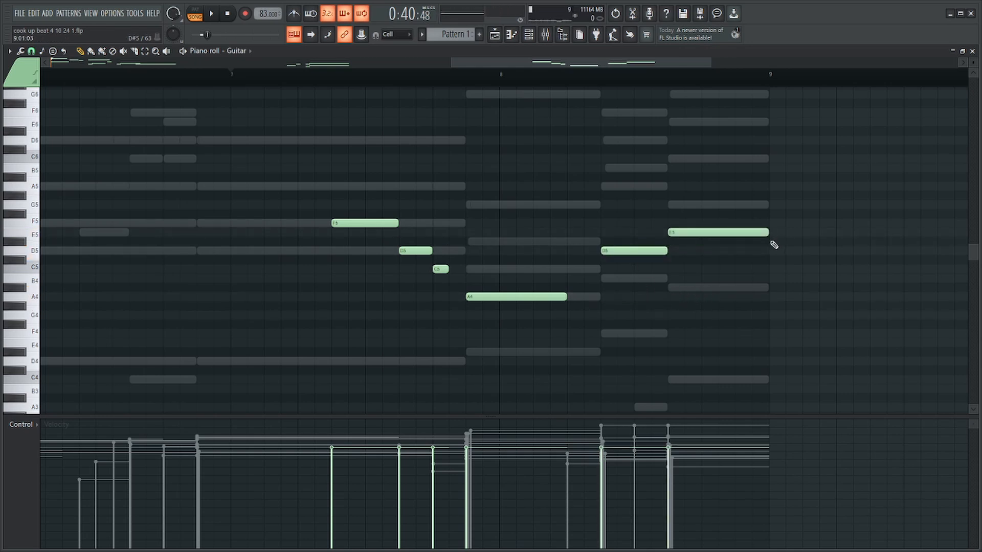
scroll(774, 245, down, 4)
scroll(767, 235, up, 4)
drag(676, 213, 662, 217)
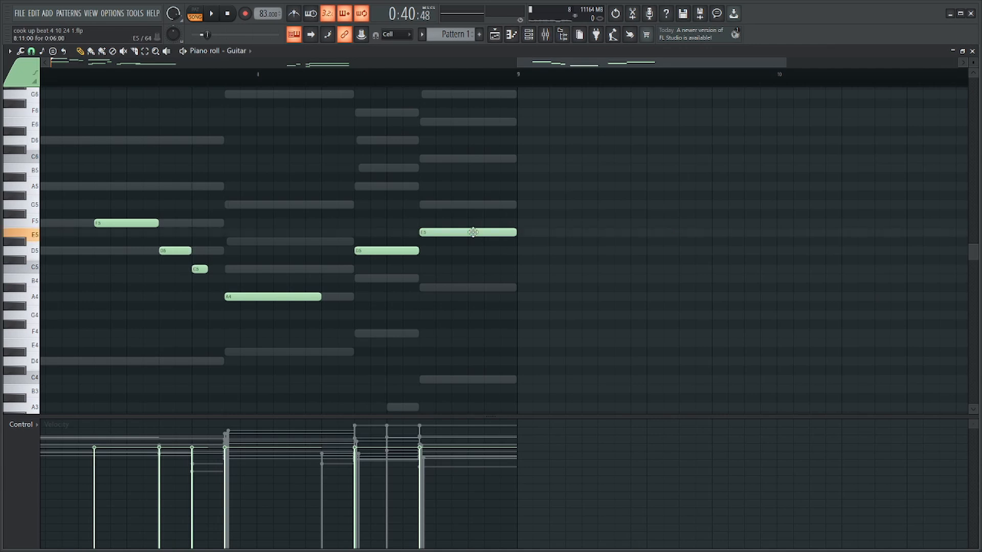
drag(473, 232, 474, 202)
scroll(496, 215, down, 4)
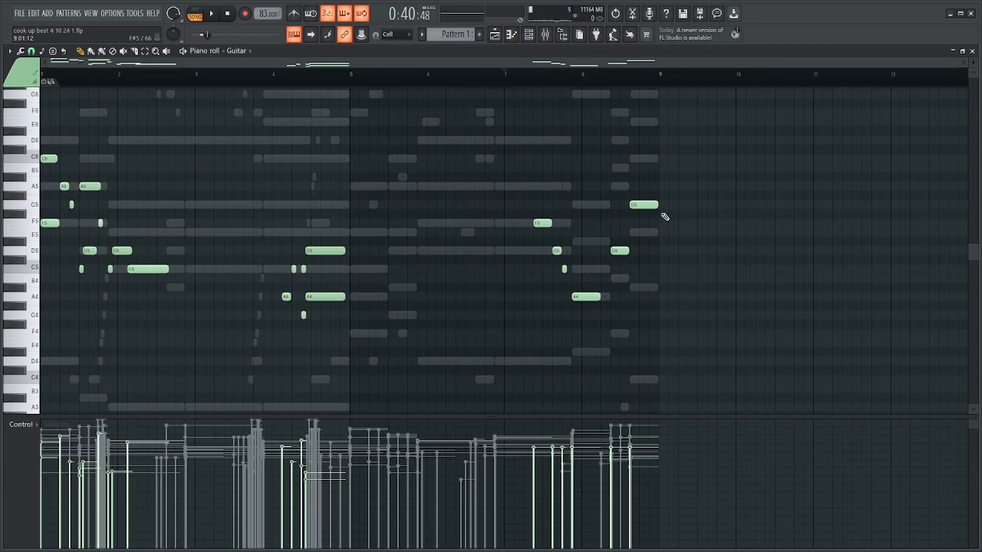
scroll(599, 102, up, 4)
key(space)
scroll(566, 140, down, 4)
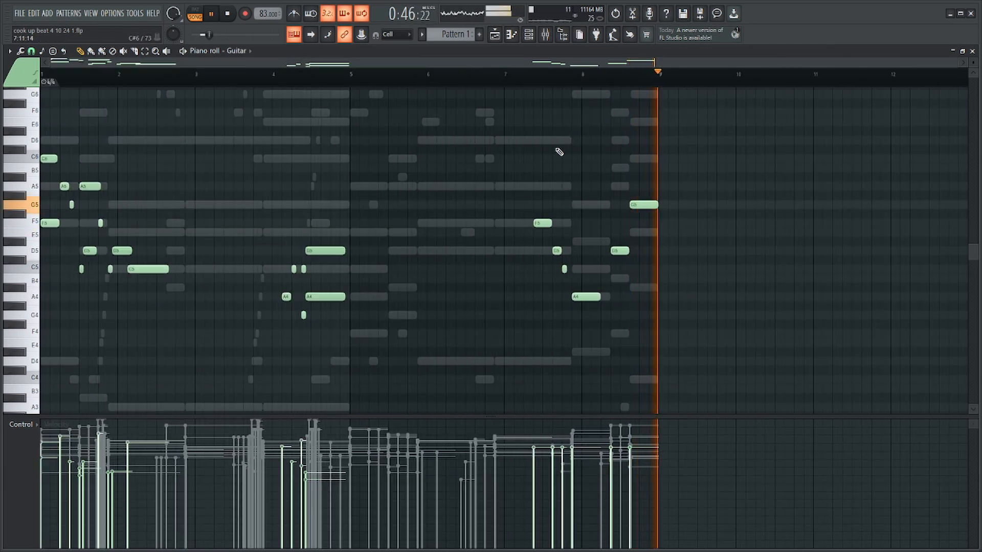
Try the Guitar's last note of bar 8 at A5 and at A4, and delete it.
scroll(655, 175, up, 4)
drag(581, 175, 607, 186)
key(space)
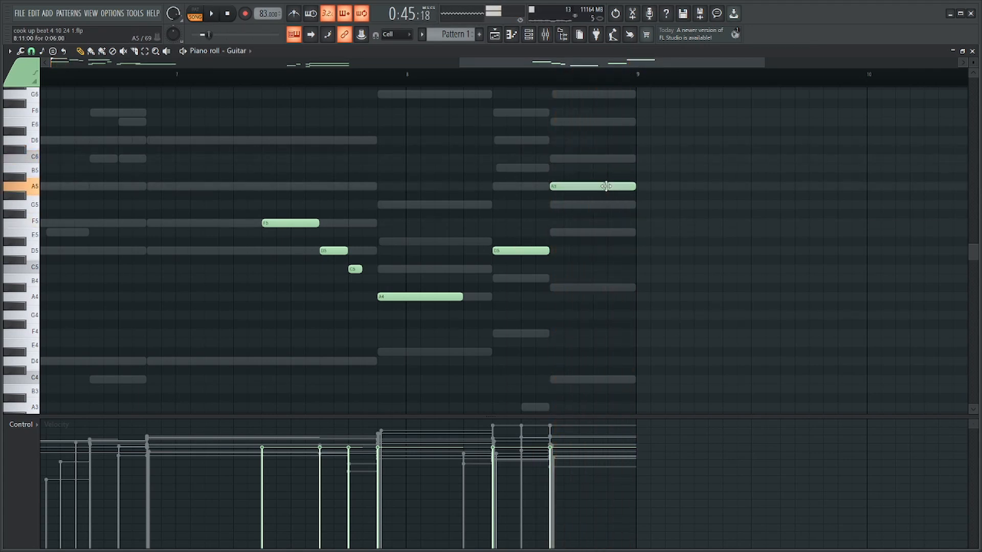
key(space)
ctrl+click(608, 187)
key(ctrl+Down)
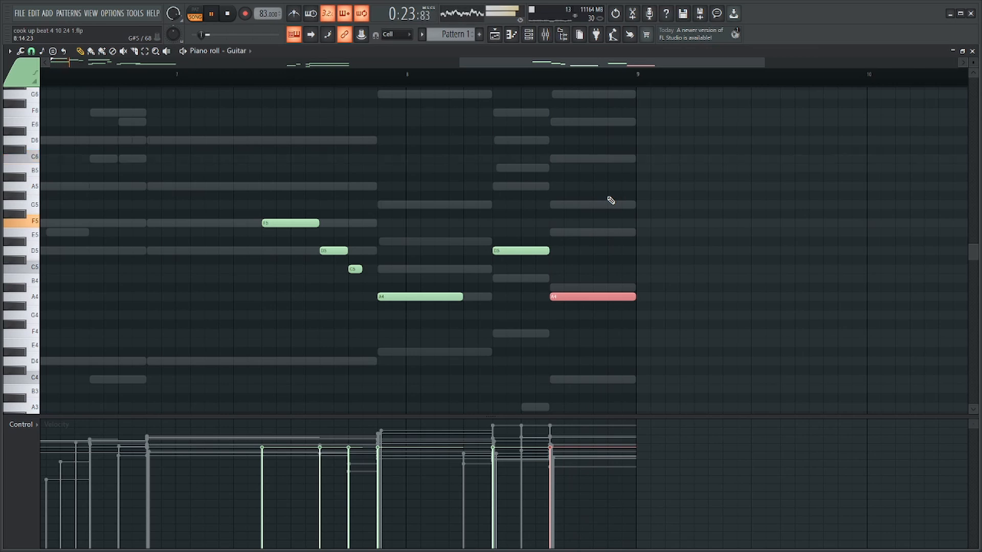
key(space)
key(ctrl+Down)
key(Delete)
Add a six-step D6 note to the Guitar on bar 8's final chord, removing the other trial notes there.
scroll(605, 309, down, 2)
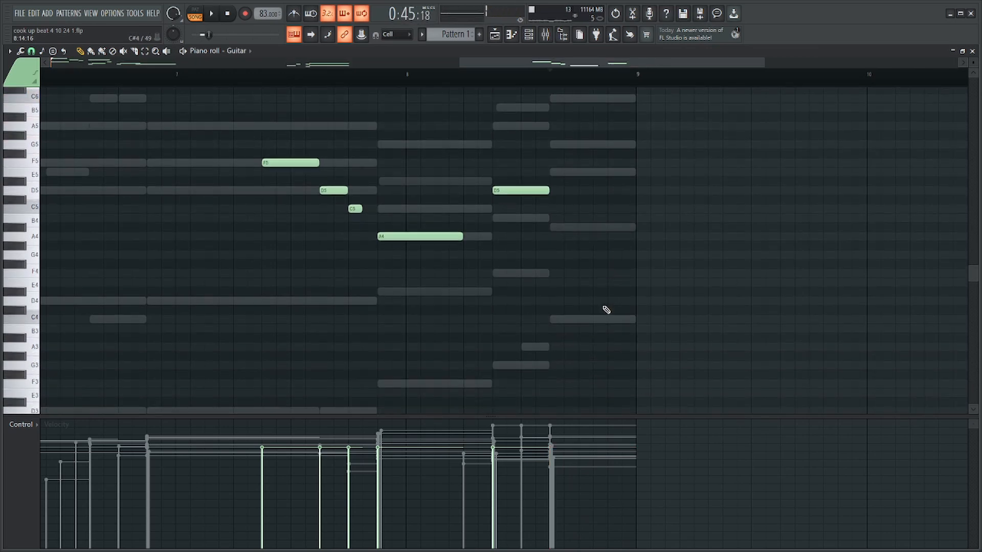
click(551, 319)
key(ctrl+Up)
scroll(596, 340, up, 5)
click(562, 299)
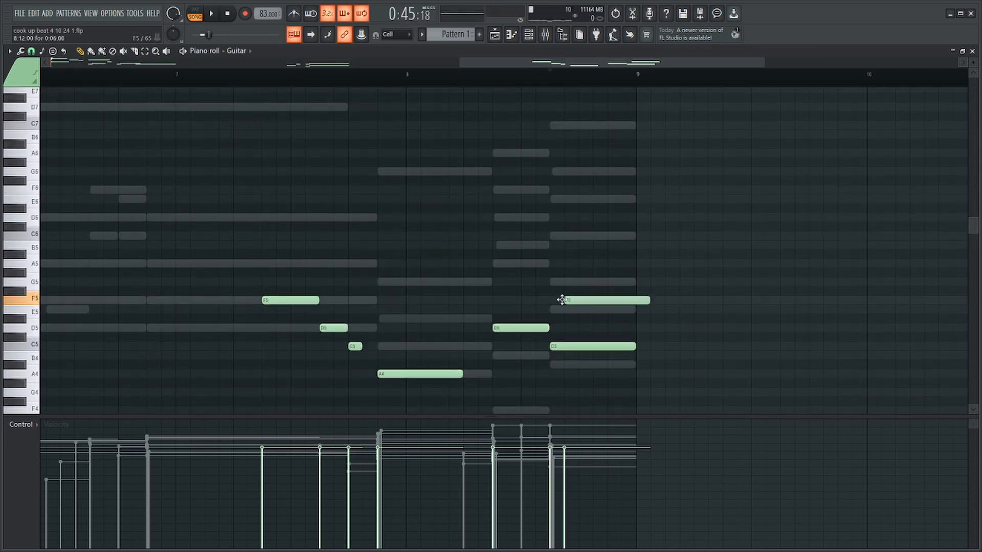
click(554, 218)
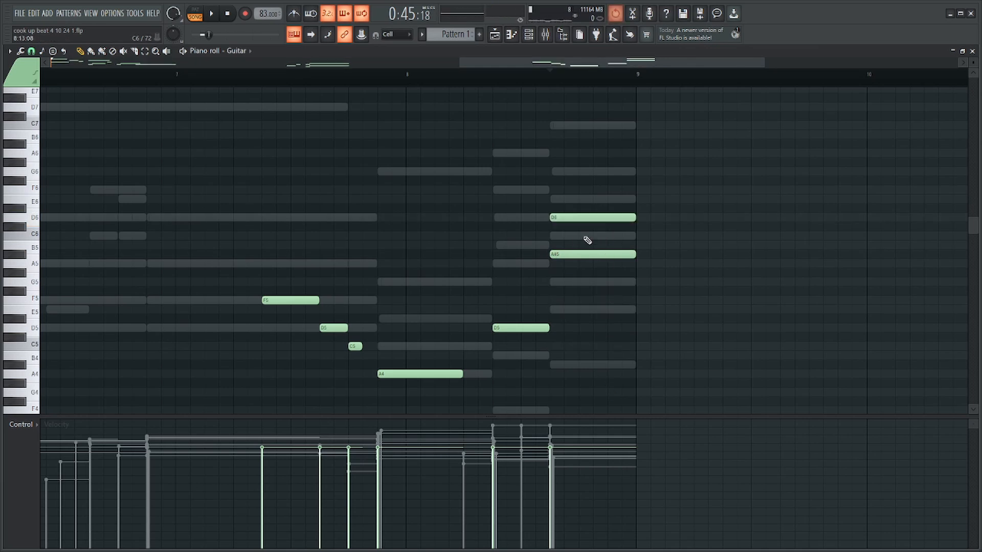
key(space)
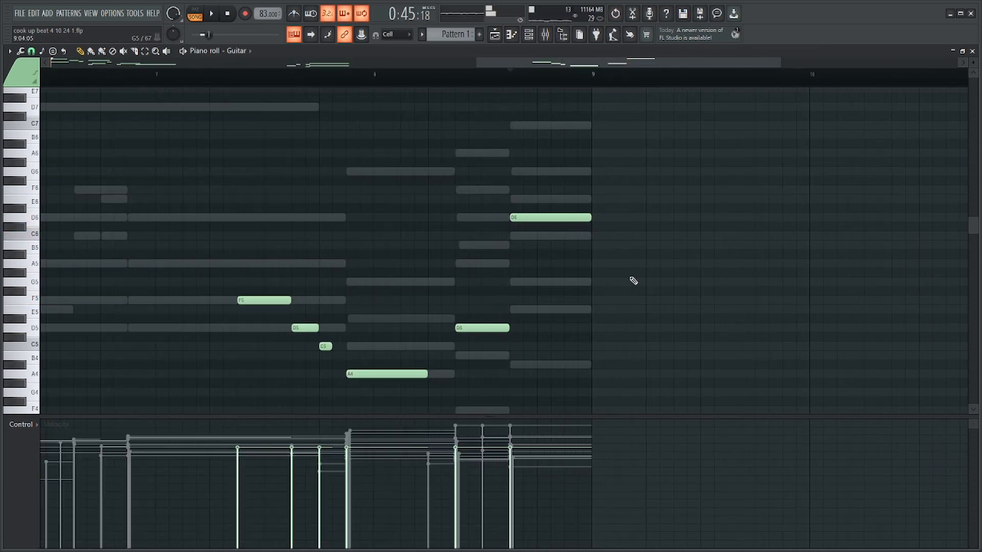
Try the Guitar's note on bar 8's second-to-last chord at B5, listen, and delete it.
scroll(477, 285, up, 4)
click(443, 245)
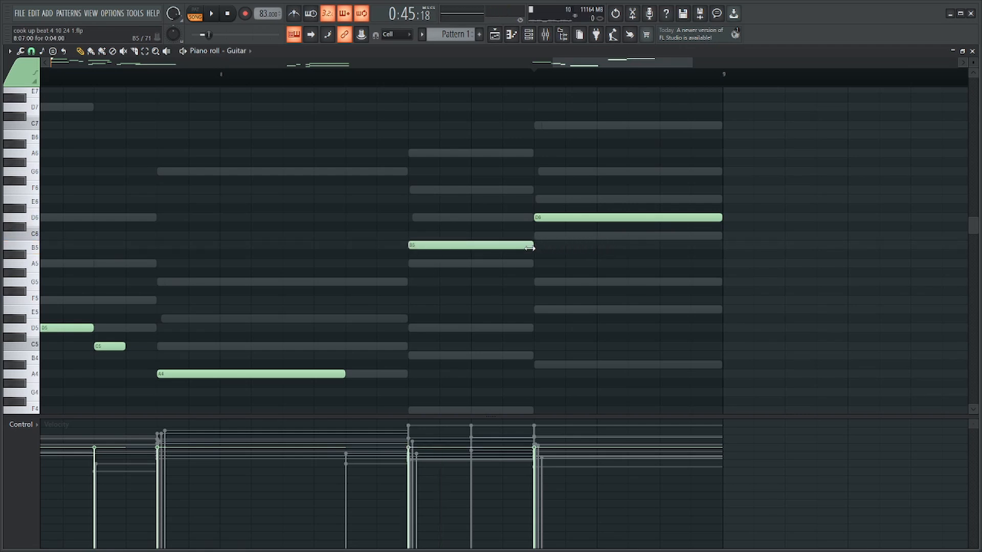
key(space)
scroll(460, 186, down, 5)
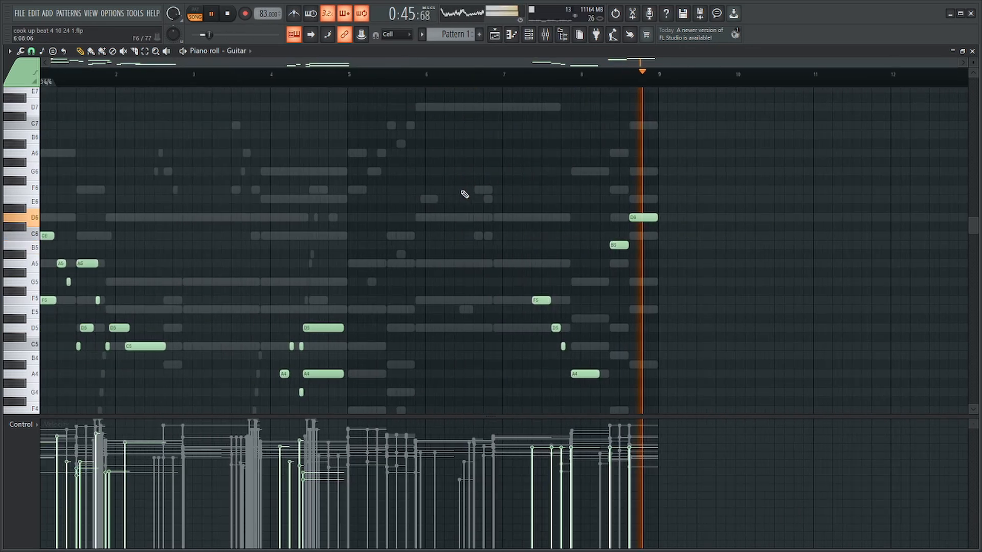
key(space)
scroll(567, 263, up, 4)
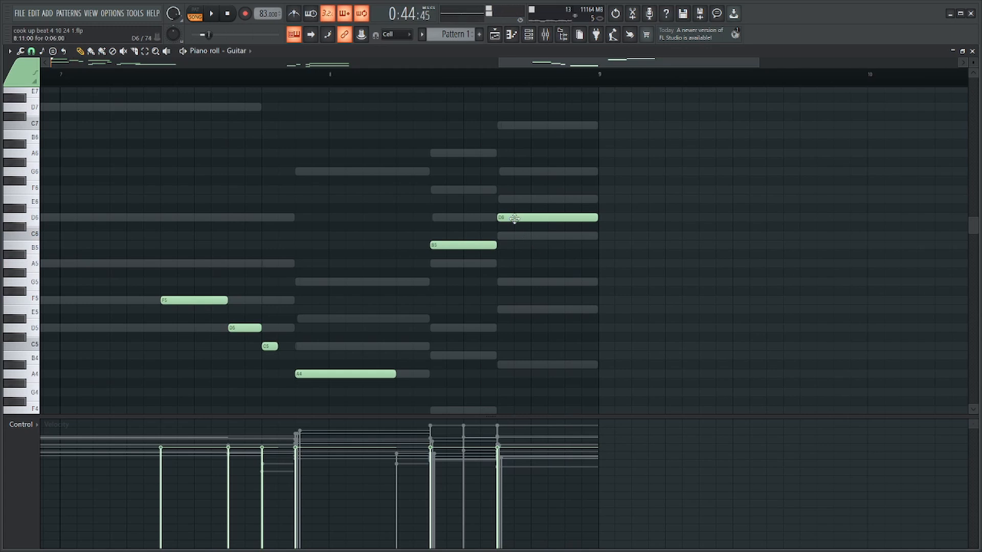
drag(481, 247, 531, 219)
key(space)
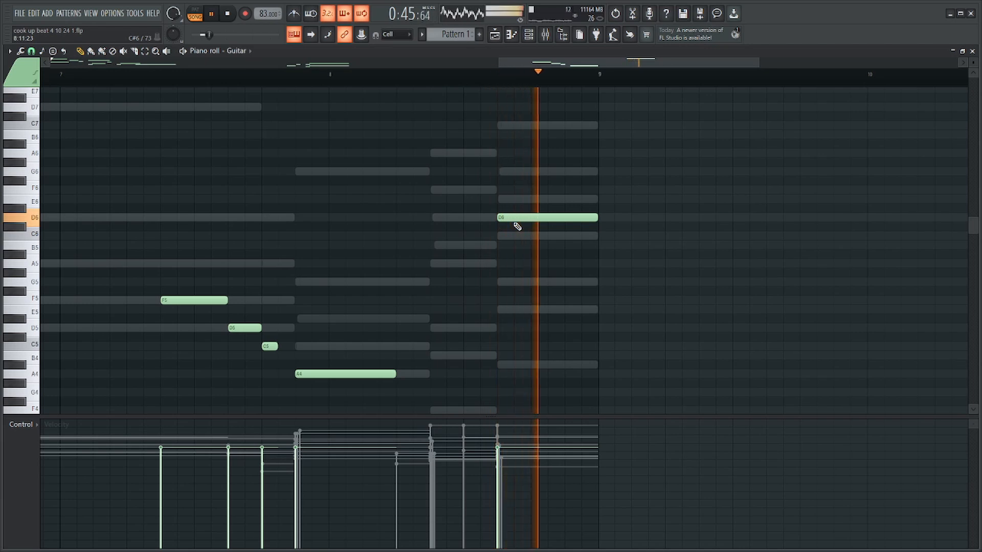
key(space)
Try a one-step C6 lead-in on bar 8's final chord, delaying the start of the Guitar's D6 while keeping its end on the chord.
click(500, 235)
key(space)
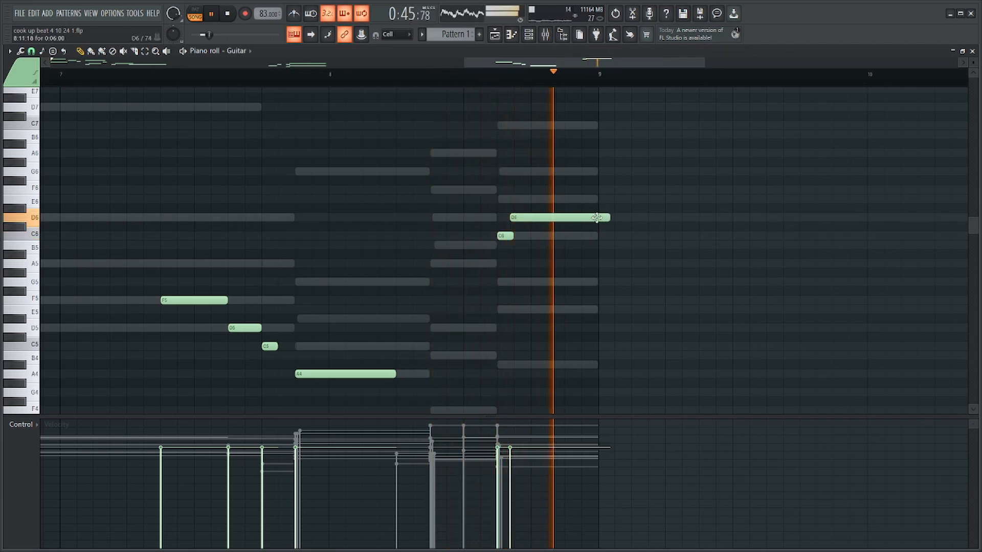
drag(609, 218, 592, 220)
key(space)
drag(530, 223, 487, 261)
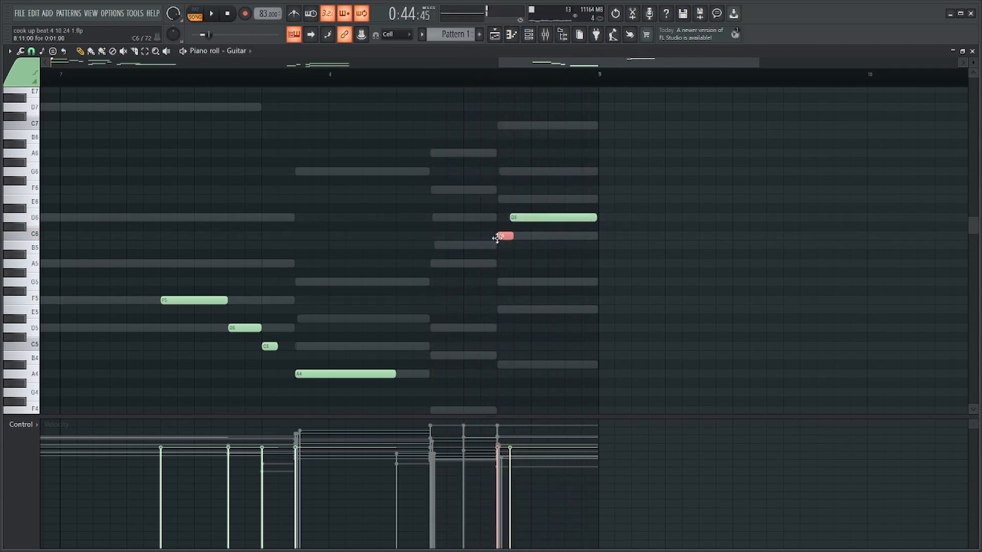
Remove the Guitar's C6 lead-in and restore the D6 to the full length of bar 8's final chord.
key(space)
key(Delete)
drag(546, 205, 531, 234)
key(space)
drag(538, 219, 593, 222)
key(space)
Raise the Guitar's F5, D5, C5 and A4 phrase leading into bar 8 by one octave and listen.
drag(418, 223, 180, 416)
scroll(259, 214, down, 3)
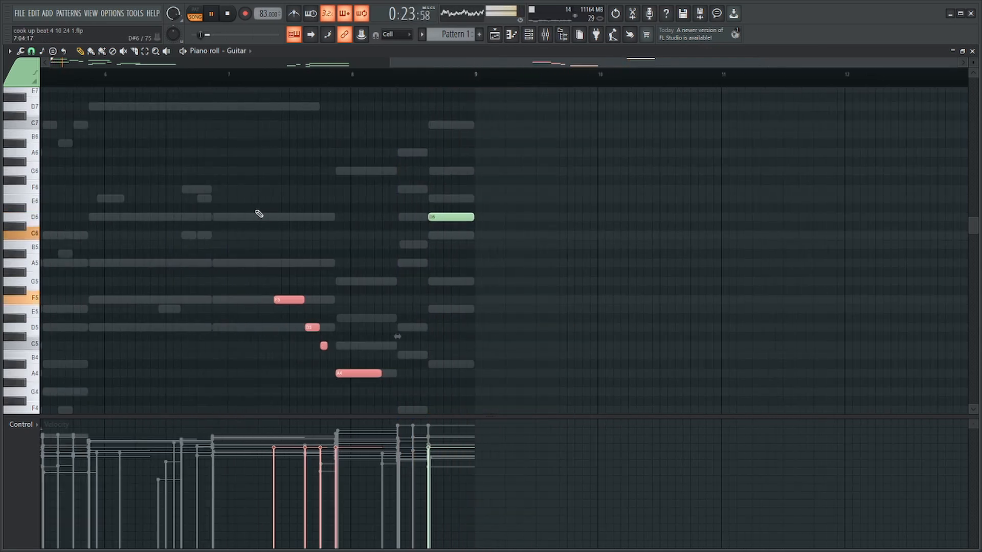
click(219, 84)
key(space)
scroll(338, 224, up, 3)
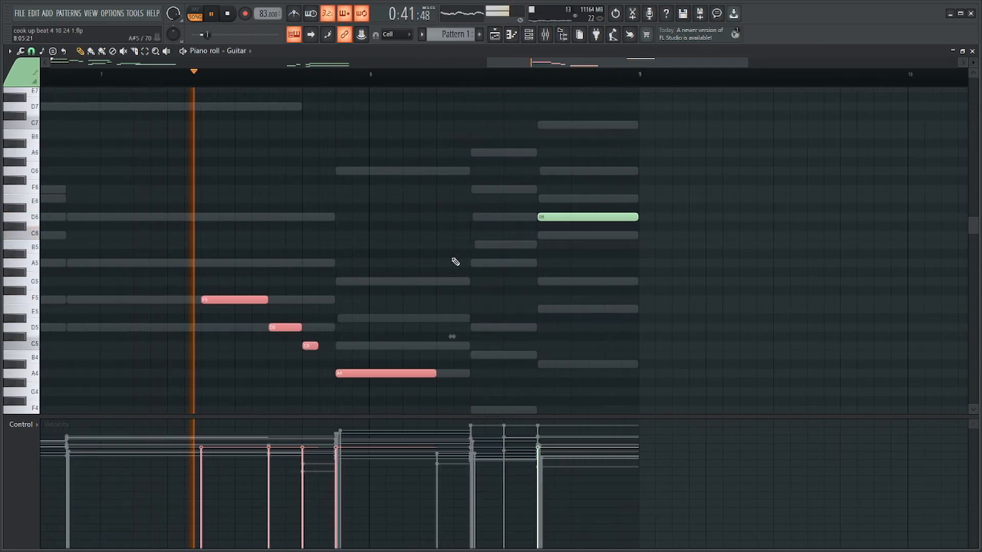
key(ctrl+Up)
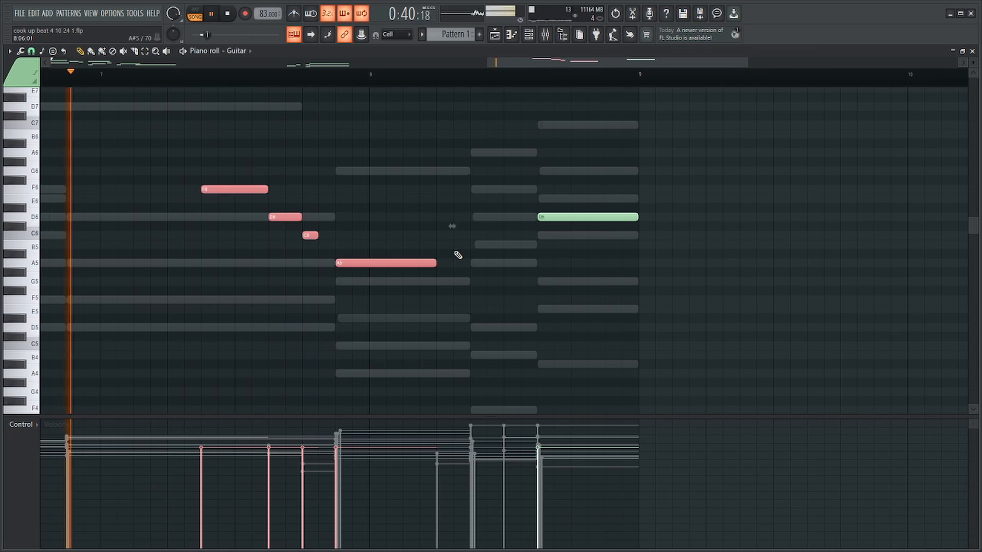
Lower the velocity of the Guitar's F6, D6 and C6 notes in bar 7.
drag(310, 168, 260, 245)
scroll(277, 241, down, 3)
drag(353, 195, 321, 220)
drag(387, 222, 386, 223)
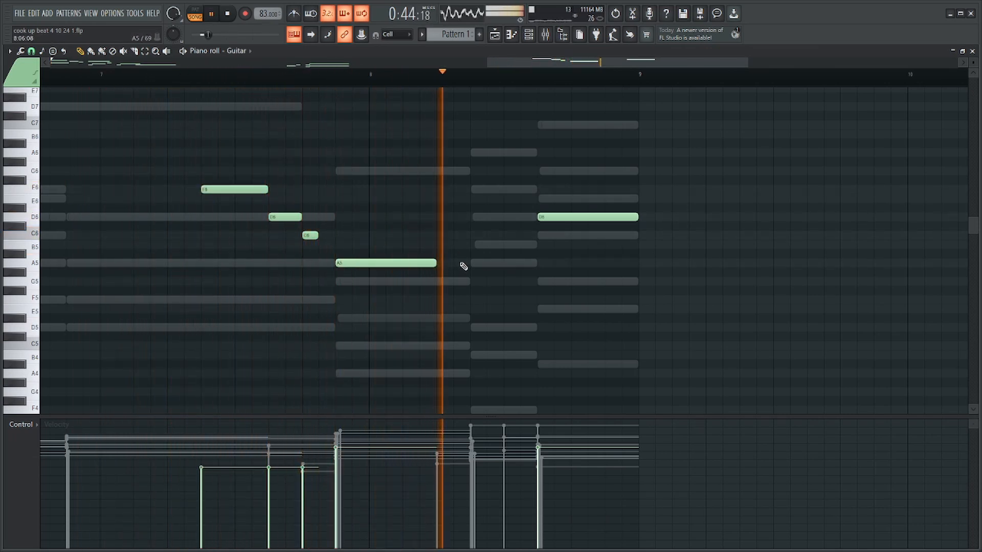
Add a four-step B5 note to the Guitar on bar 8's second-to-last chord and listen.
key(space)
click(468, 245)
key(space)
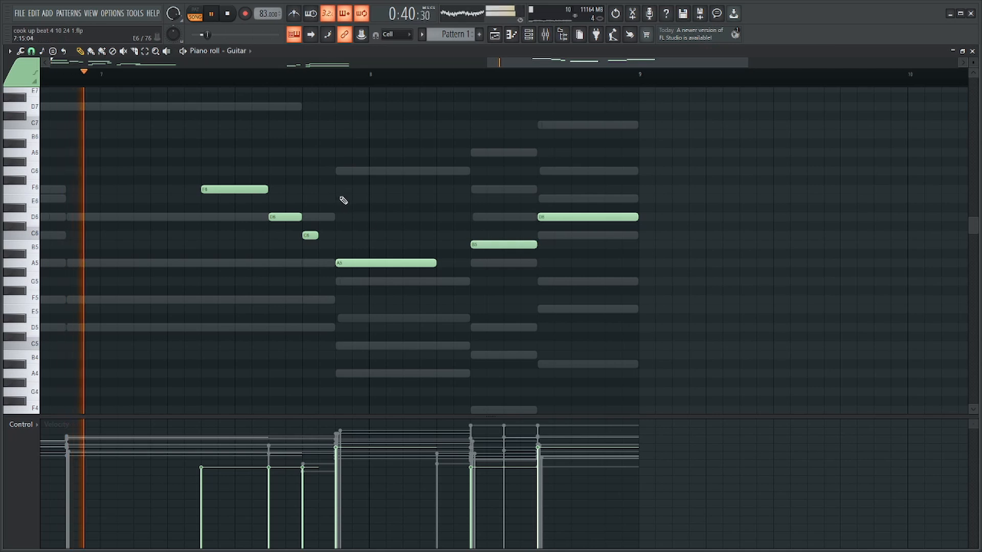
Lower the Guitar's F6, D6, C6 and A5 phrase leading into bar 8 by one octave.
drag(337, 178, 207, 260)
key(space)
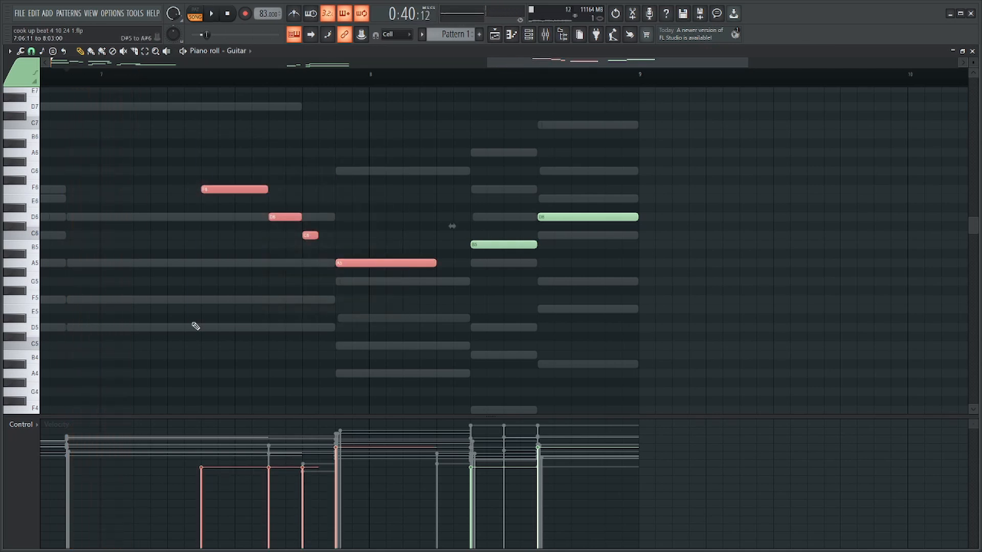
key(ctrl+Down)
Add a four-step C5 note to the Guitar beneath the F5 in bar 7 and listen.
drag(332, 268, 237, 381)
scroll(262, 335, down, 3)
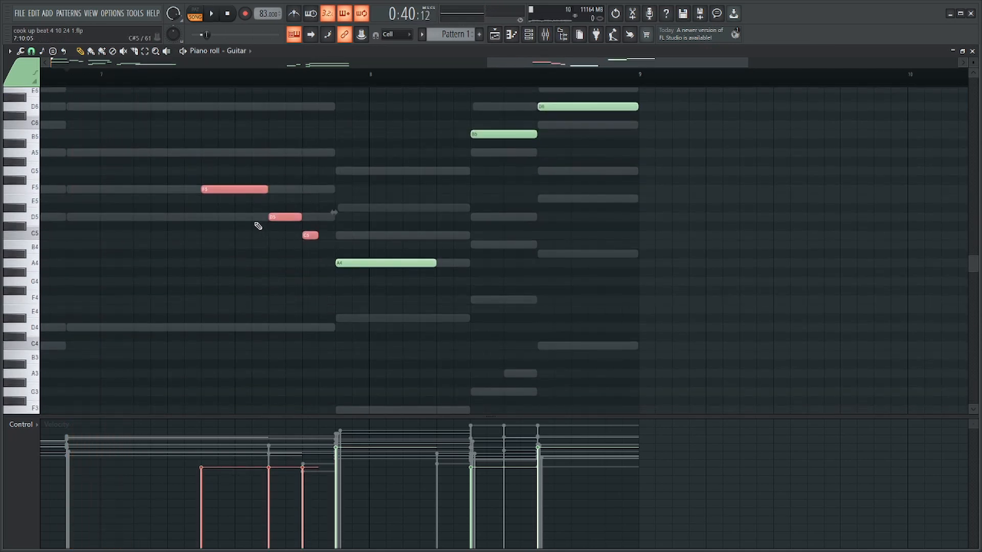
ctrl+click(217, 231)
drag(217, 257, 234, 237)
key(space)
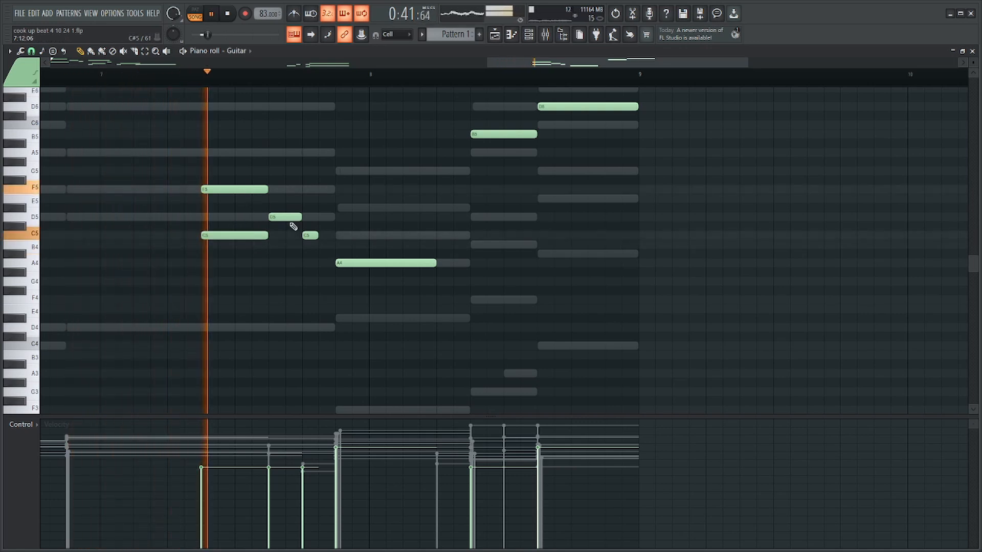
Add a one-step G4 before the Guitar's long A4, starting the A4 half a step later and extending its end.
key(space)
mouse_move(356, 263)
mouse_down()
mouse_move(357, 202)
mouse_move(348, 266)
mouse_move(365, 265)
mouse_up()
key(space)
click(344, 282)
right_click(347, 282)
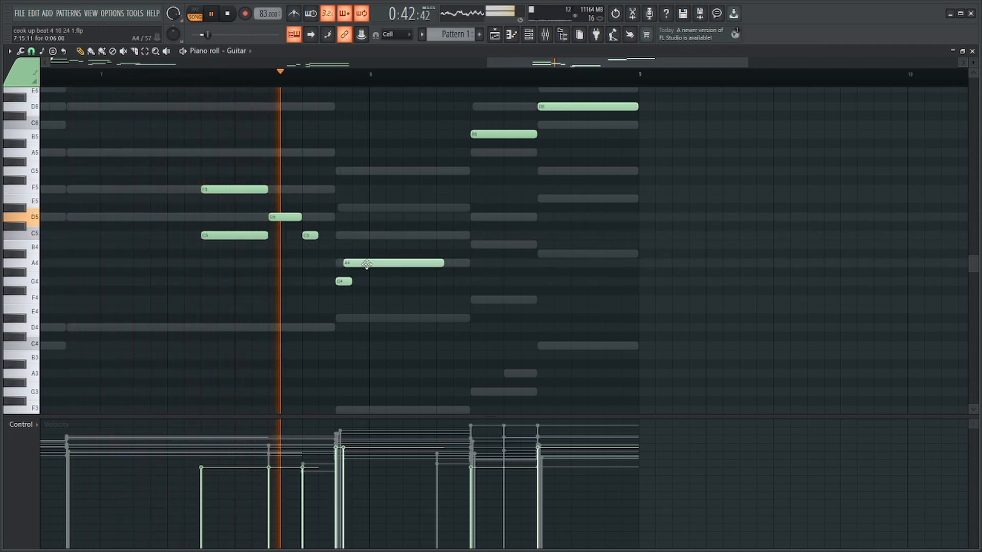
drag(442, 264, 451, 264)
key(space)
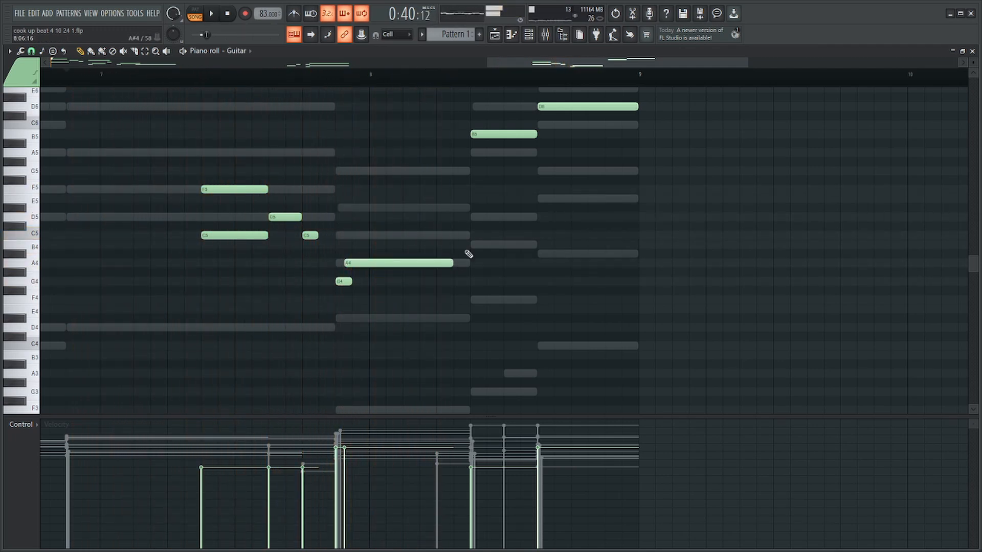
Move the Guitar's B5 and D6 notes to Synth Lead 1, placing them on the last two chords of bar 8.
right_click(594, 107)
right_click(519, 135)
key(F6)
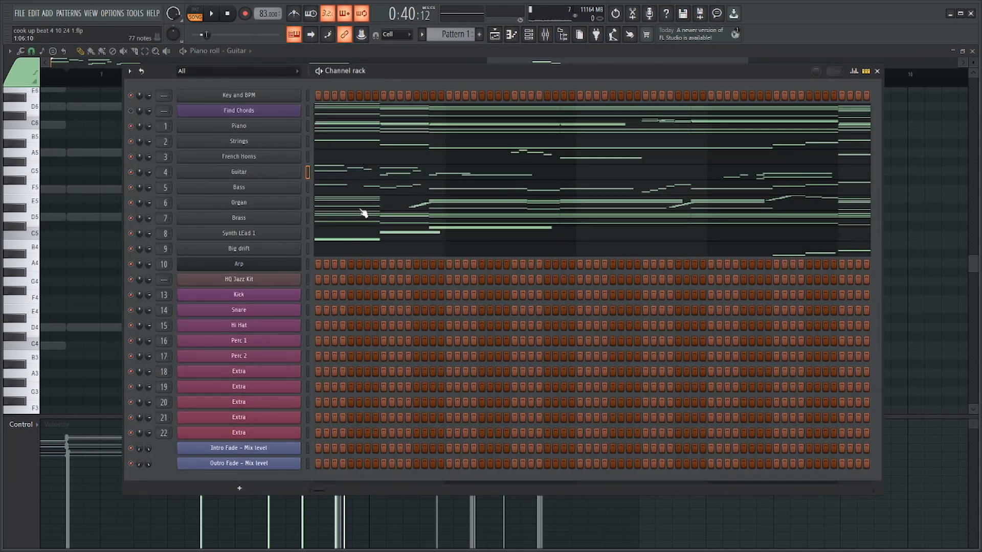
click(364, 239)
key(ctrl+v)
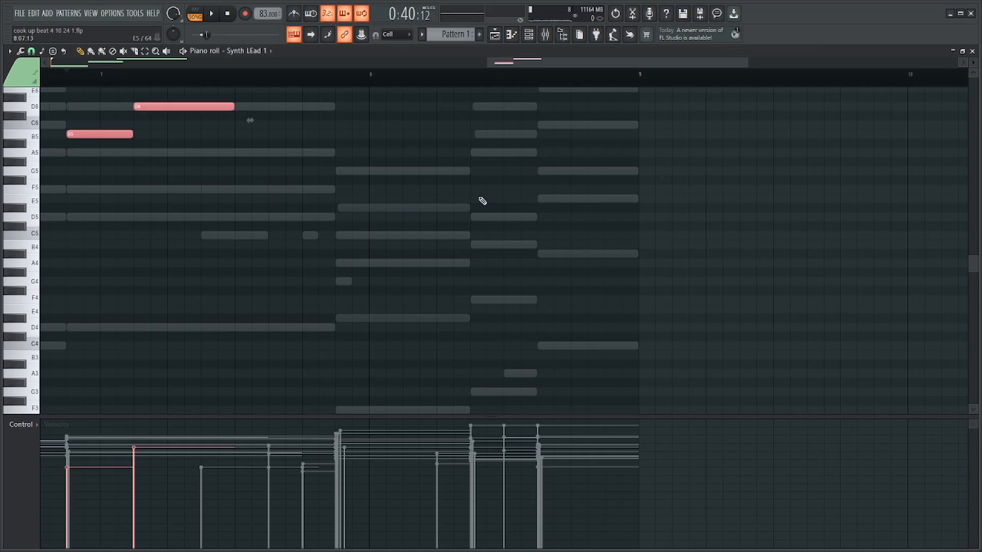
scroll(426, 193, down, 5)
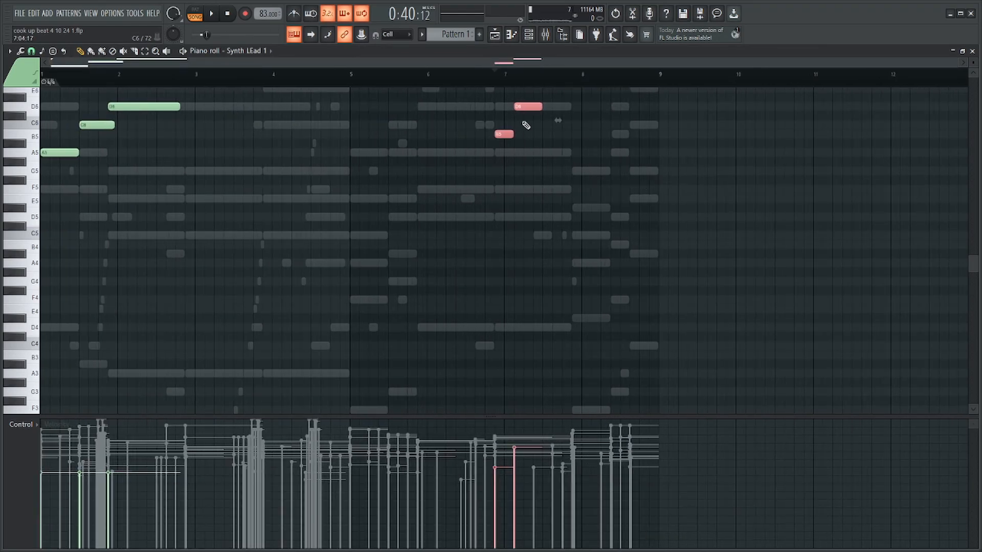
drag(532, 109, 658, 117)
ctrl+click(708, 132)
Lower Synth Lead 1's two notes on bar 8's last chords to A5 and C6 and listen to them.
scroll(708, 133, up, 4)
key(space)
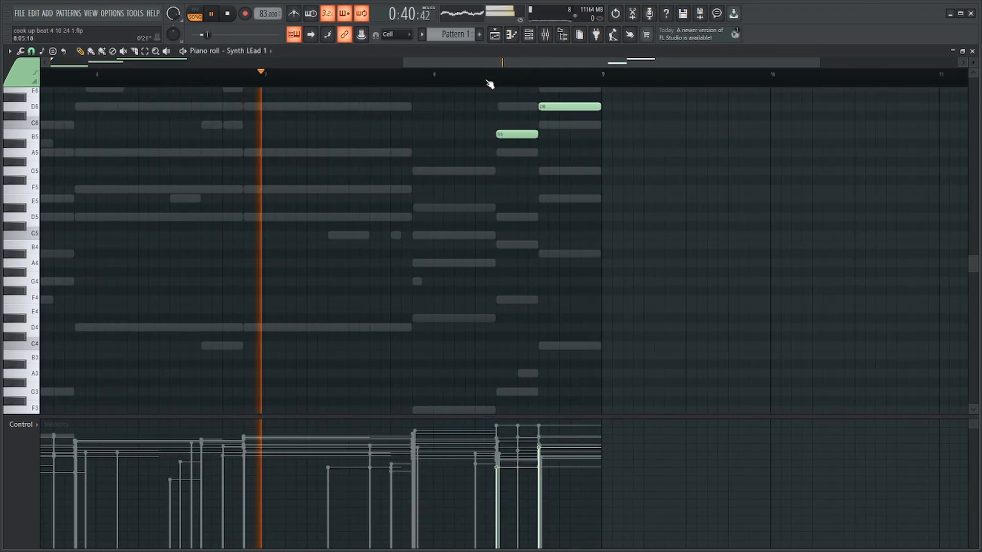
click(497, 76)
key(space)
drag(563, 104, 519, 150)
key(space)
scroll(517, 157, down, 4)
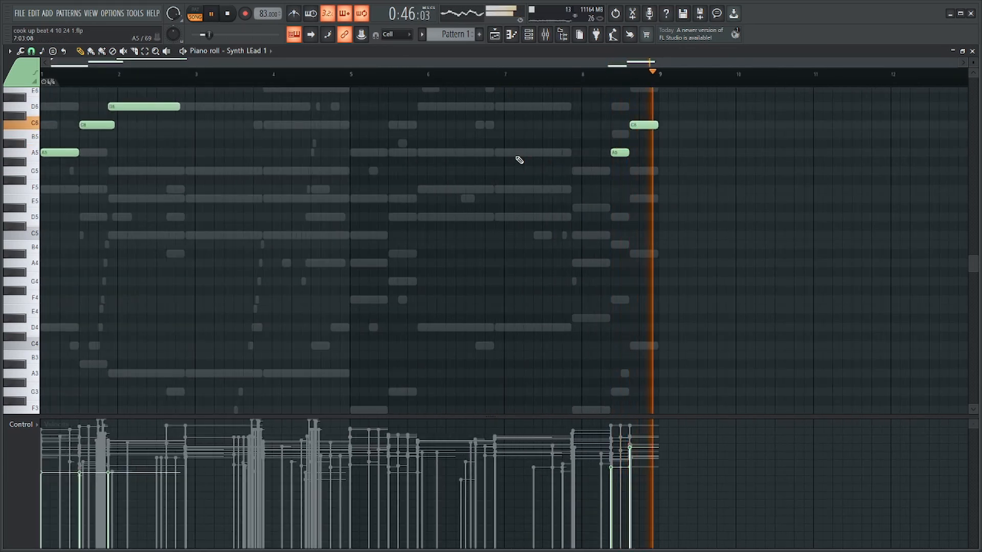
scroll(521, 161, up, 2)
scroll(521, 160, up, 1)
Raise Synth Lead 1's A5 note on bar 8's second-to-last chord to D6 and listen.
click(529, 35)
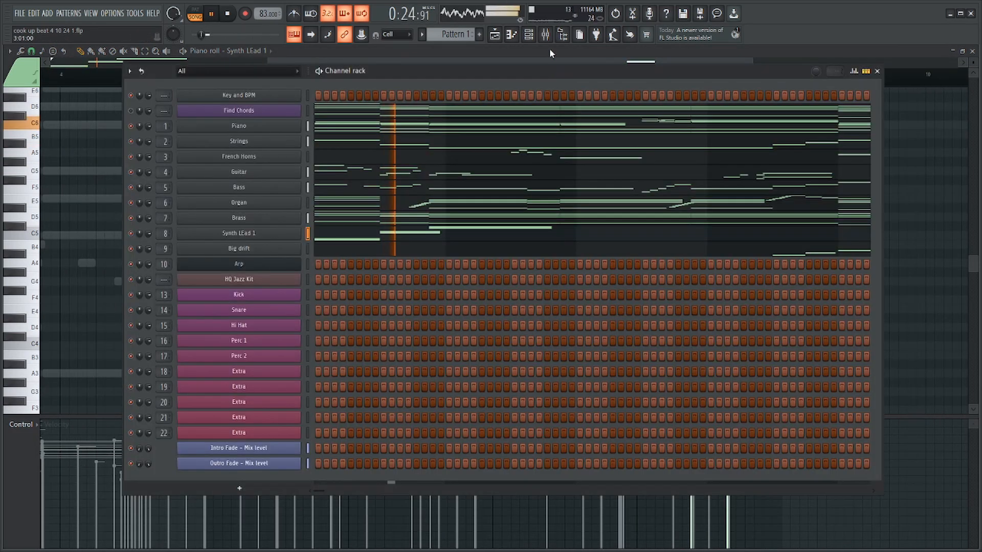
key(F6)
scroll(839, 171, right, 3)
scroll(787, 168, up, 2)
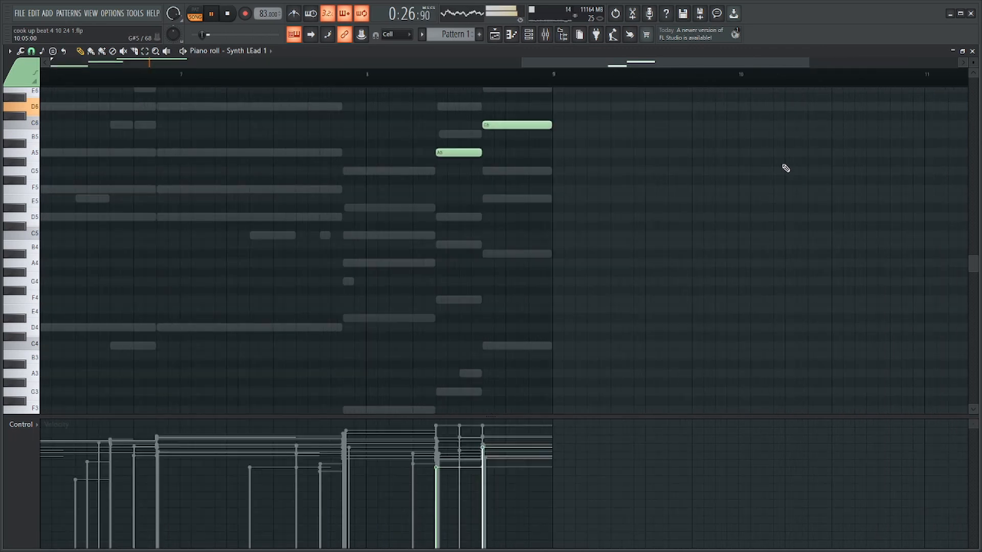
click(321, 75)
key(space)
drag(363, 147, 363, 107)
key(space)
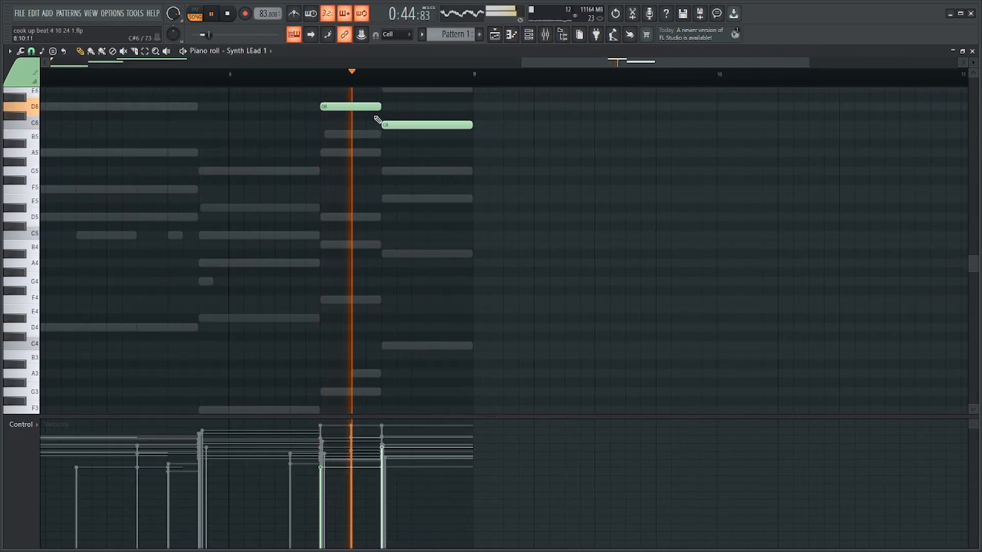
Load the Pulse echo preset in the Synth Lead 1 MiniMogue synth.
scroll(466, 140, down, 3)
scroll(736, 164, up, 3)
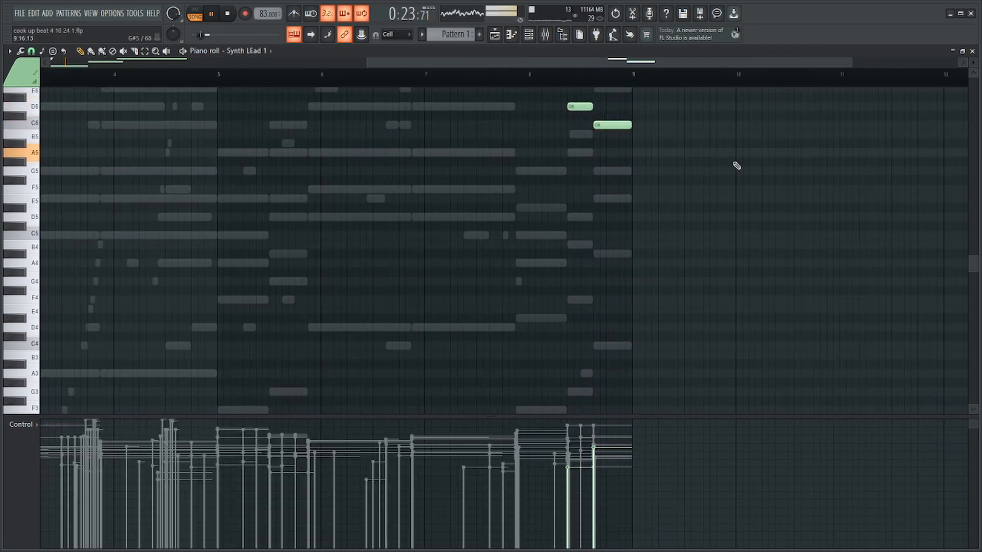
key(F6)
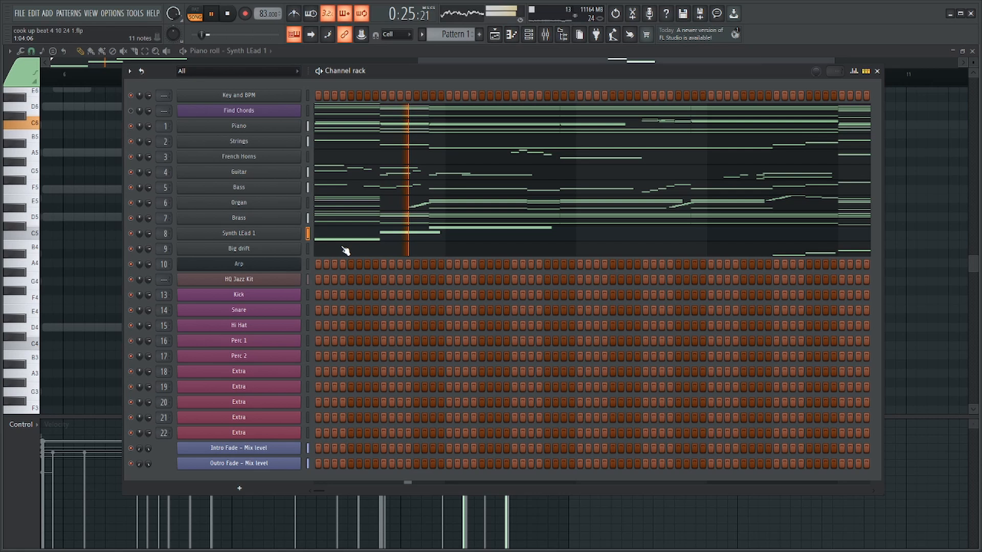
key(space)
click(286, 234)
click(674, 91)
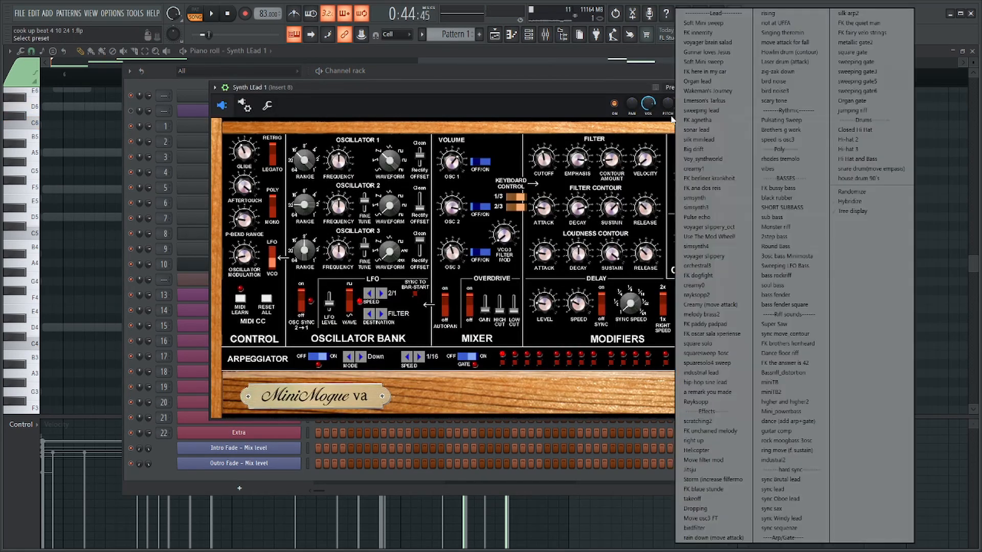
click(714, 219)
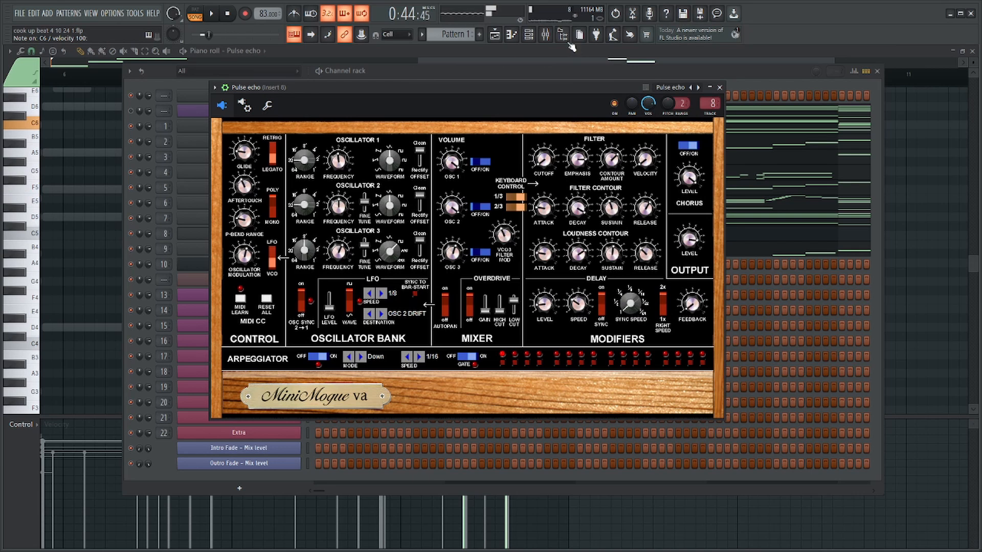
Adjust mixer Insert 8's level for the Pulse echo sound and listen to it in the mix.
click(551, 36)
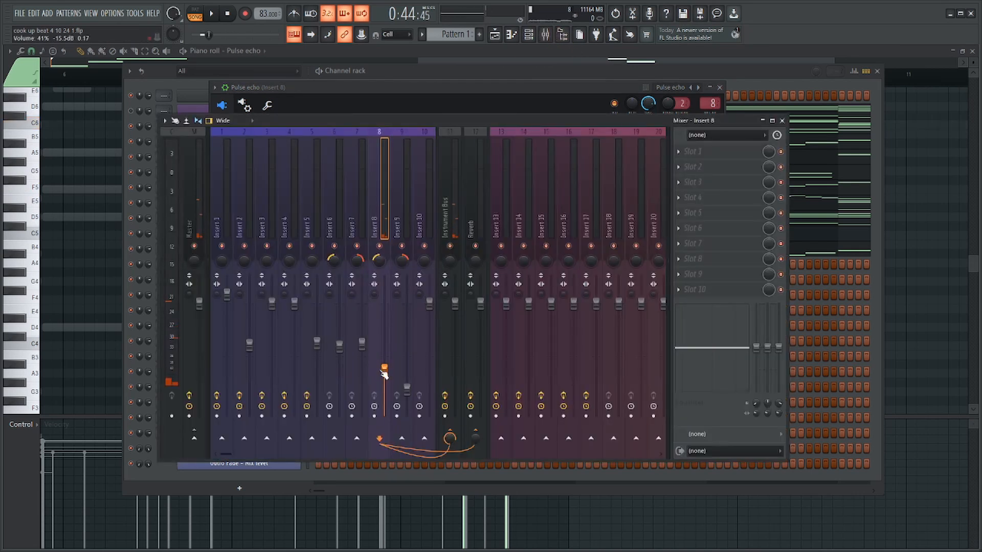
key(space)
drag(384, 375, 384, 344)
key(Escape)
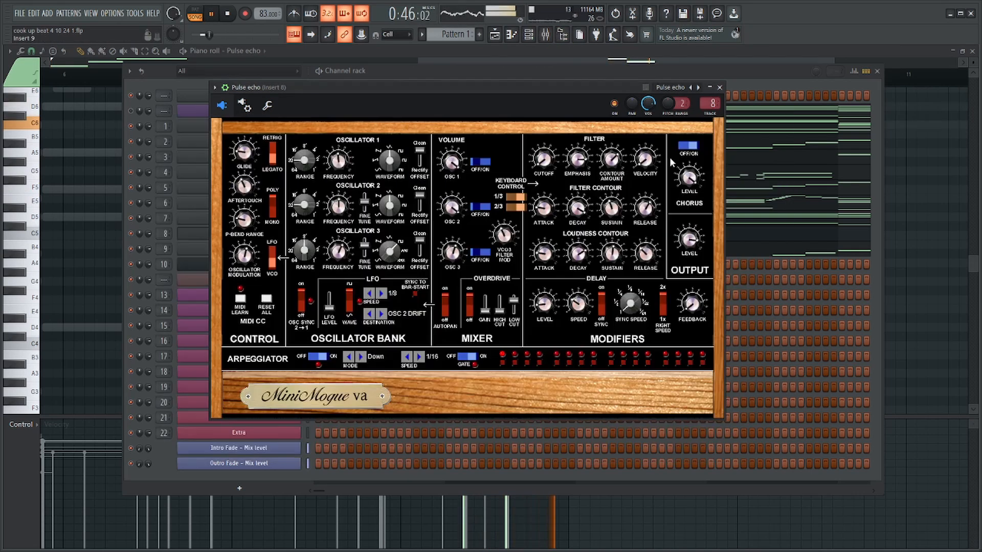
Try the simsynth preset on the lead channel and listen to it.
click(661, 88)
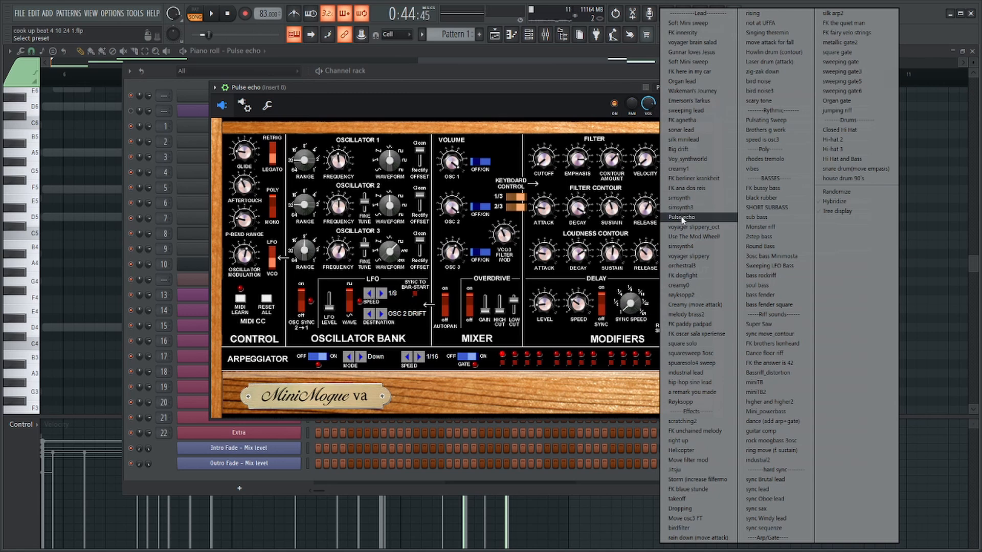
click(690, 199)
key(space)
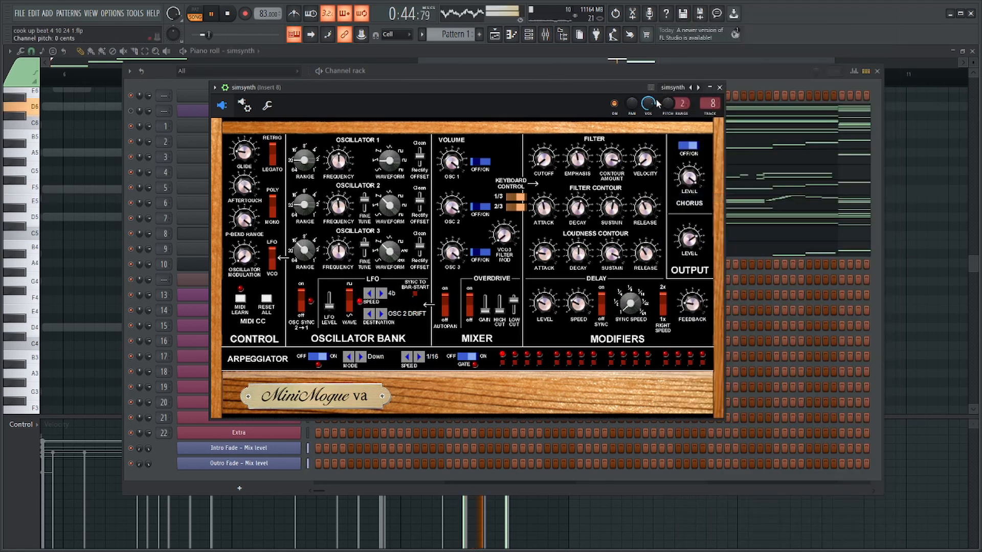
Load the square solo preset on the lead channel and set Insert 8's level to about 52% (-12.2 dB) while listening.
click(679, 89)
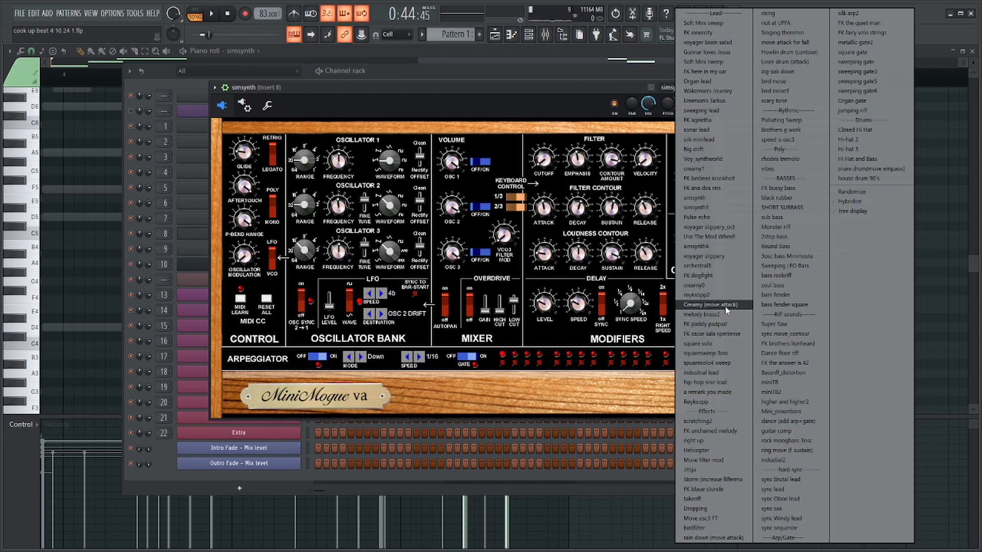
click(722, 345)
key(Escape)
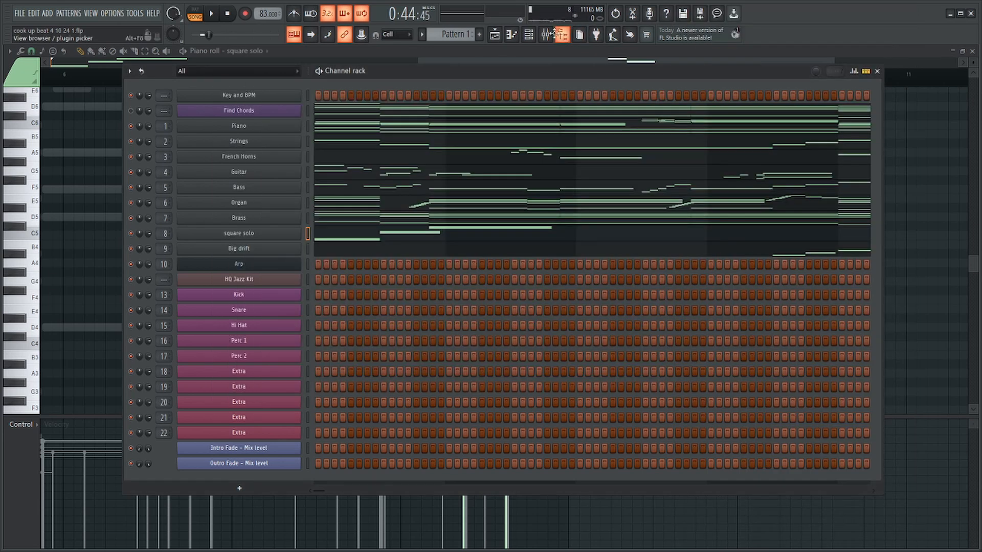
click(545, 35)
drag(390, 342, 391, 337)
key(space)
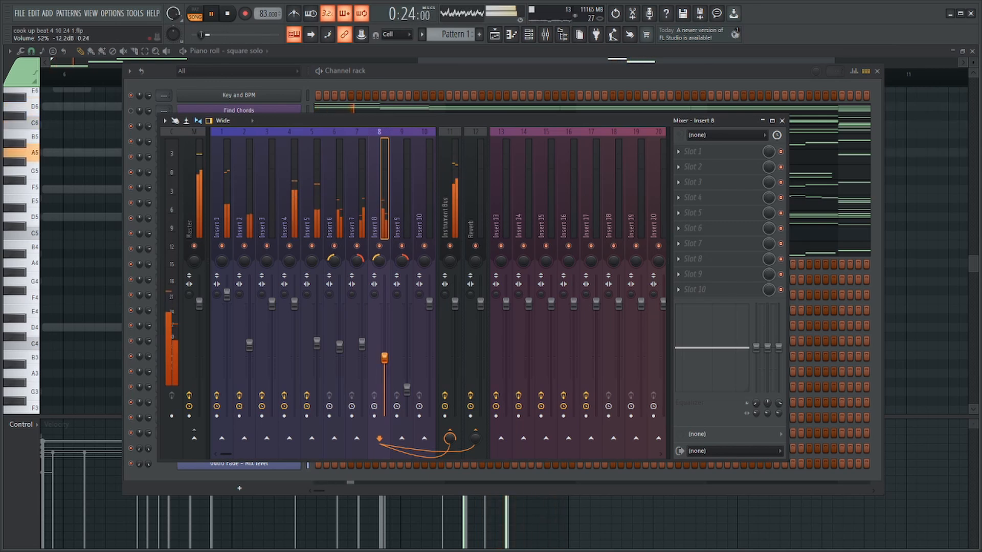
Insert a one-step C6 before square solo's D6 in bar 8, starting the D6 slightly later and overlapping it with the final C6.
click(97, 249)
scroll(128, 244, down, 3)
scroll(614, 222, up, 3)
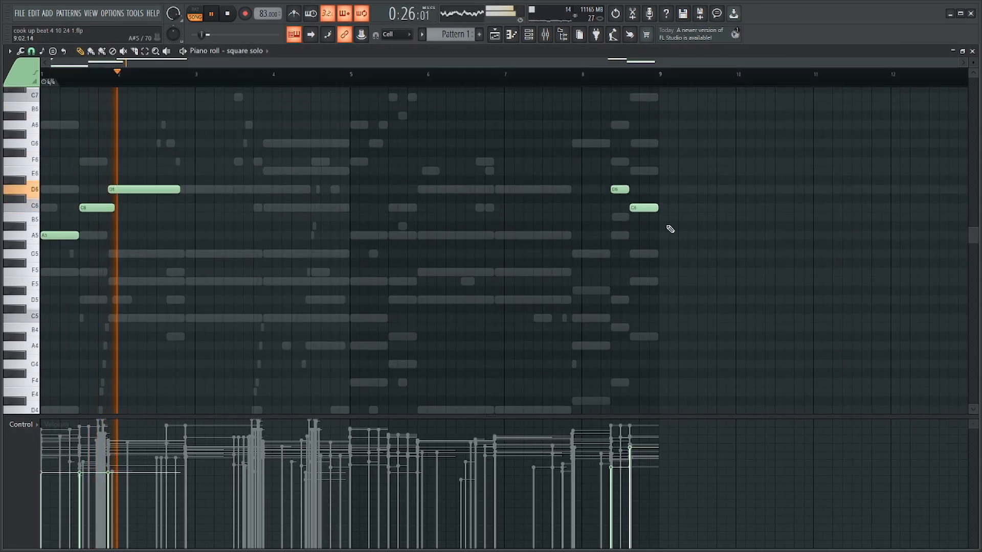
scroll(660, 207, up, 3)
scroll(647, 166, down, 3)
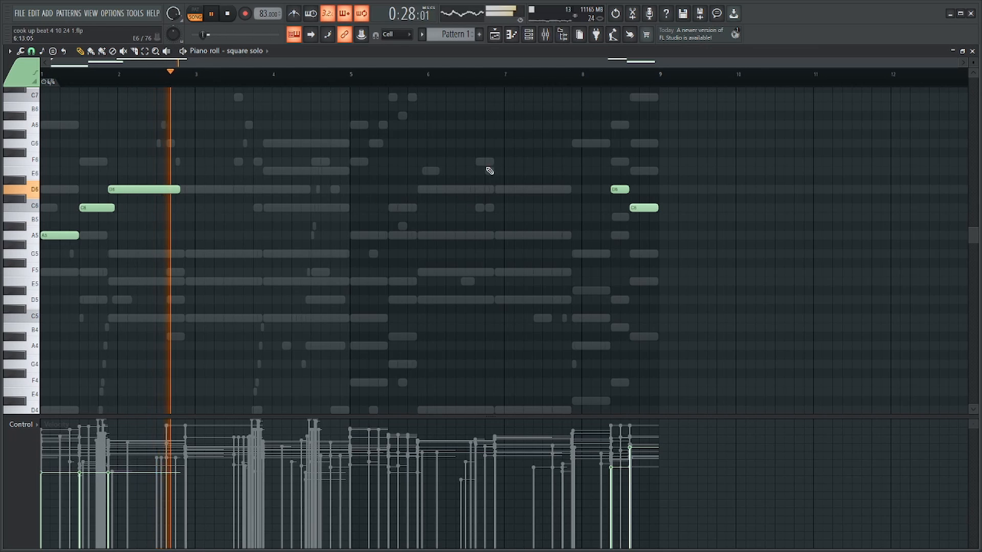
scroll(574, 175, up, 4)
click(391, 208)
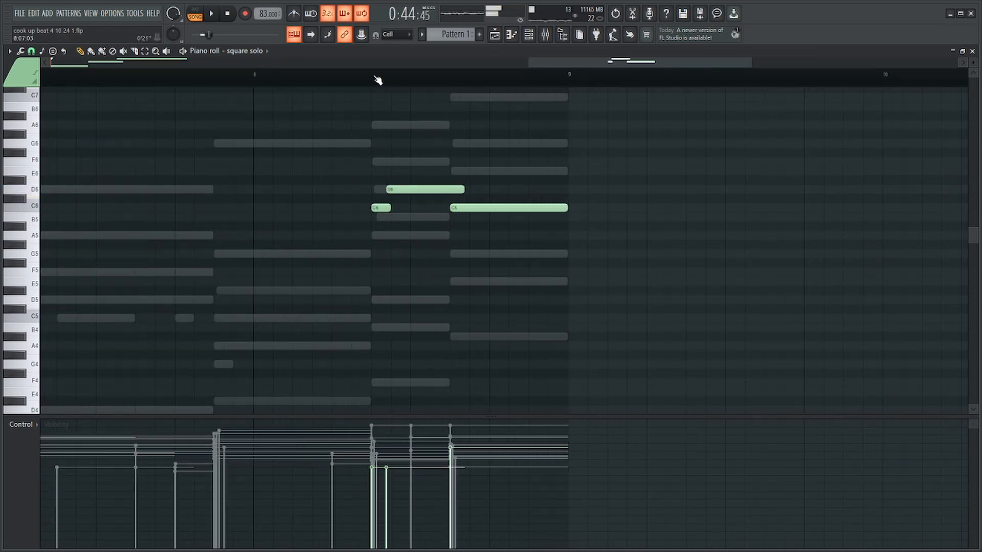
Add a short A#5 at step 15 of bar 8 in square solo, ending just past the bar line, and listen.
click(532, 234)
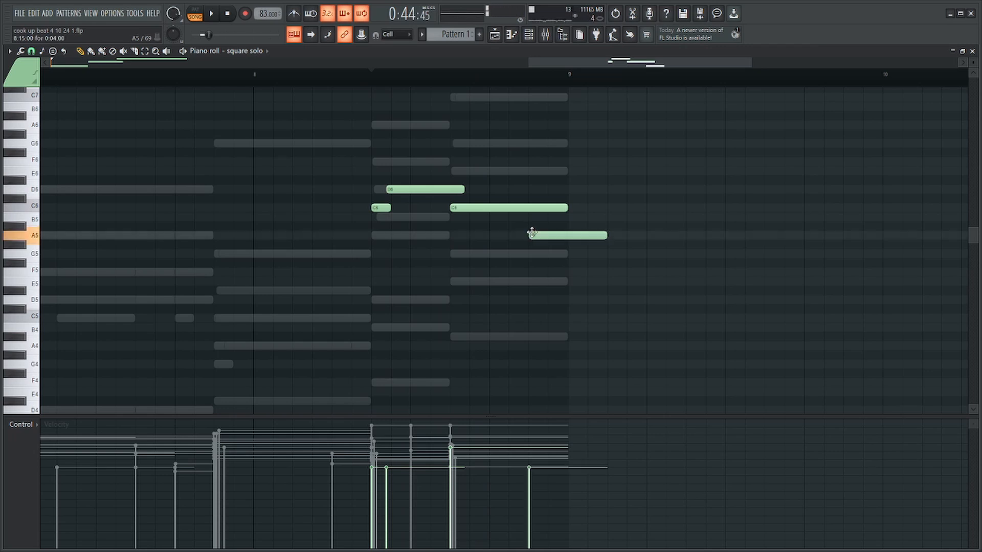
drag(605, 236, 576, 226)
key(space)
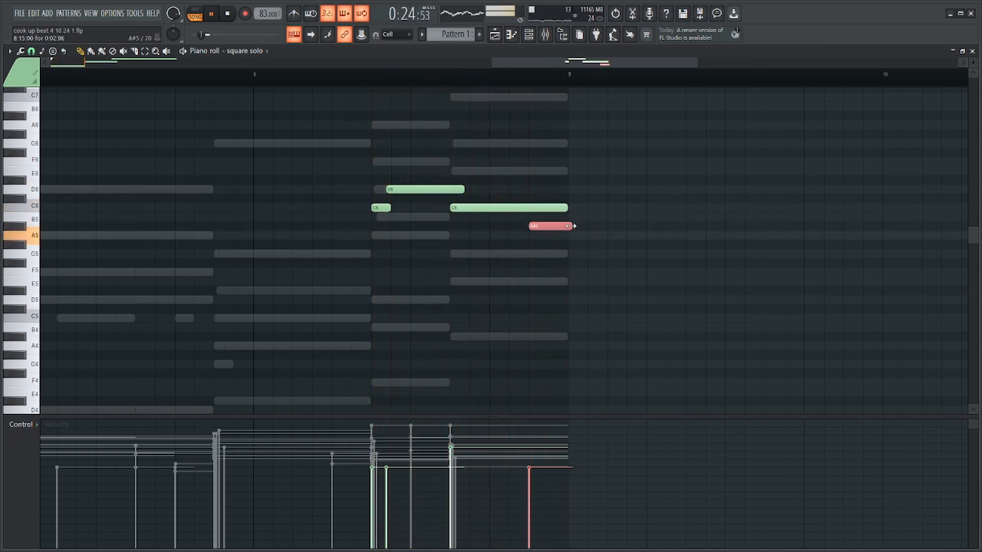
Lower square solo's level on mixer Insert 8 to 34% (-17.8 dB).
key(F6)
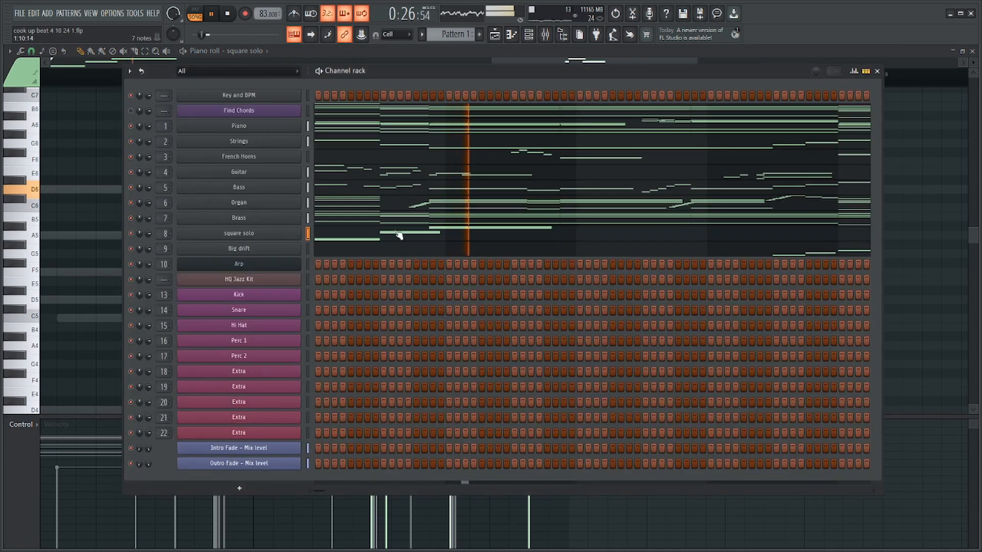
click(543, 34)
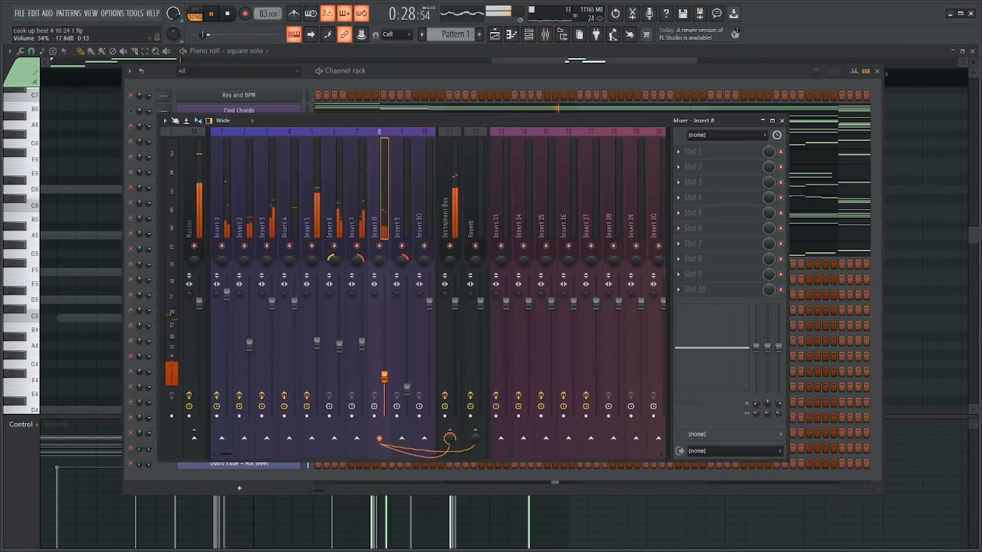
key(F9)
Review Big drift's notes during playback, then stop and save the project.
key(F6)
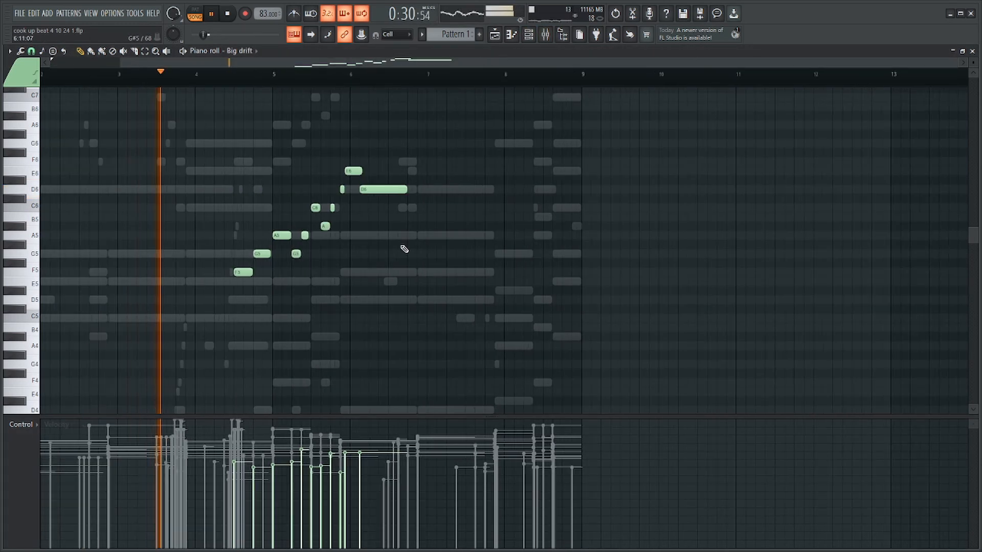
key(F6)
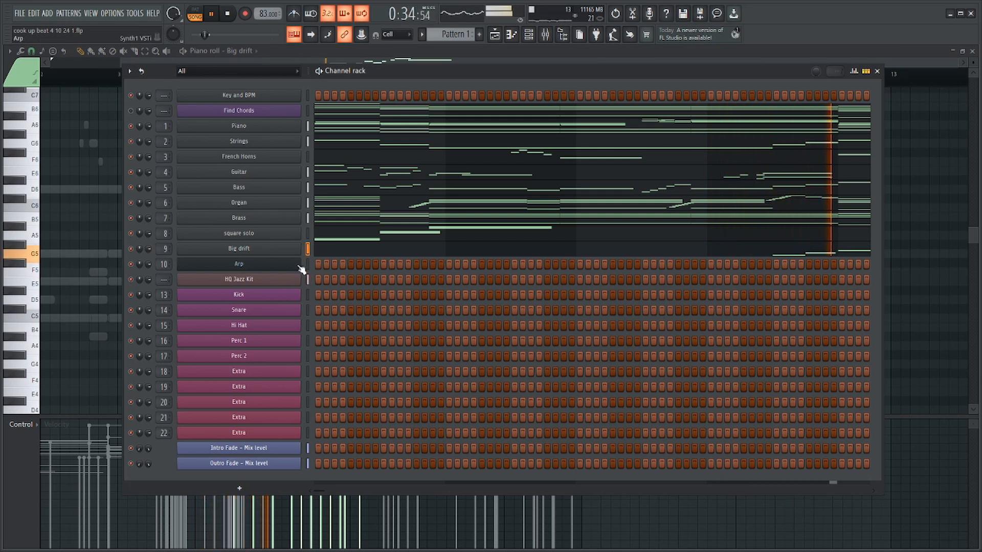
key(space)
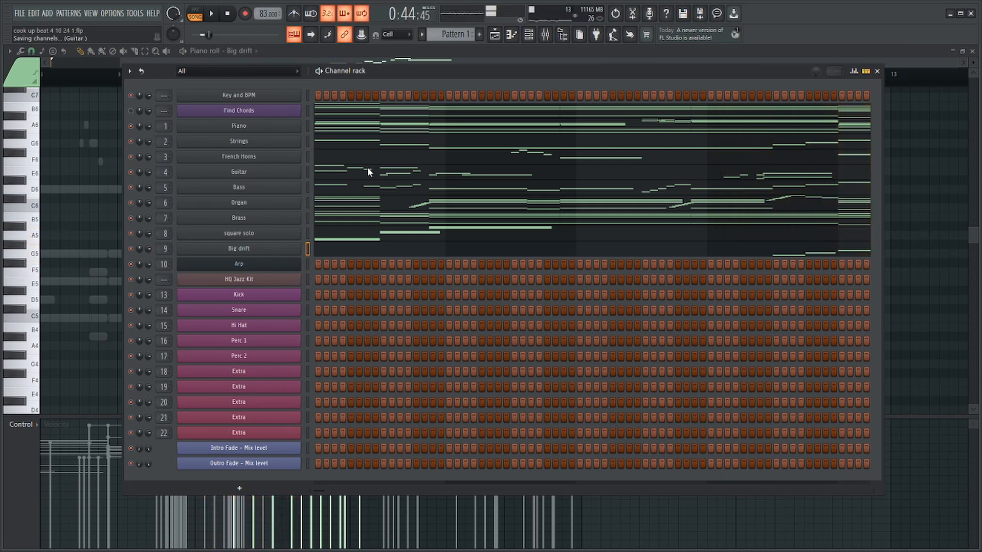
Open the Arp channel's notes at bar 5 and lower its level on mixer Insert 10 to 40% (-16.0 dB).
right_click(296, 271)
click(307, 265)
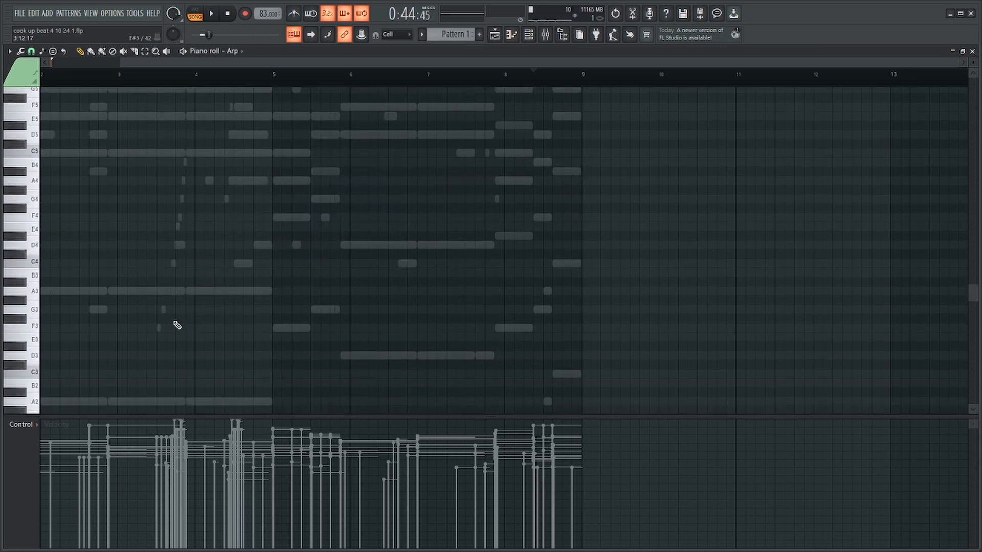
drag(192, 66, 192, 96)
scroll(264, 314, up, 5)
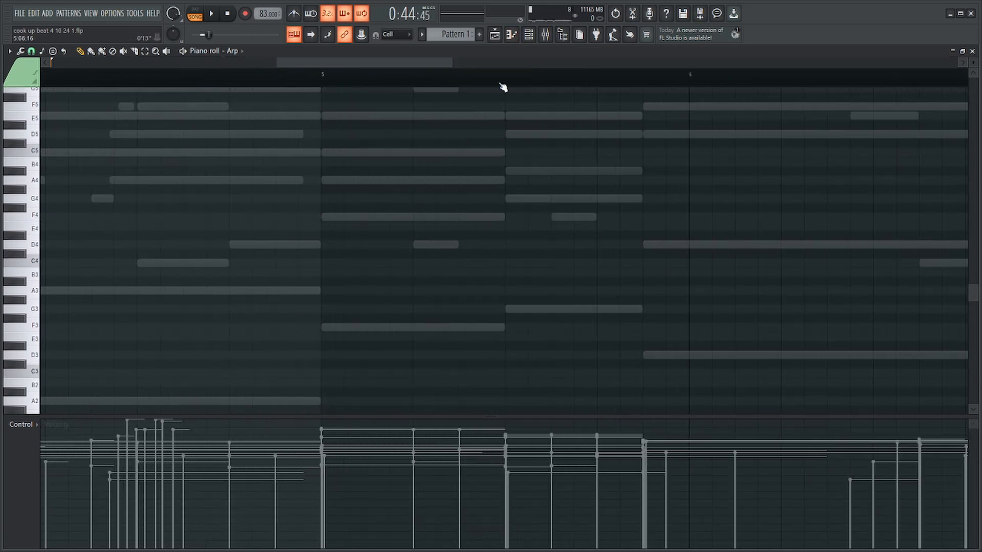
click(546, 35)
drag(428, 304, 430, 373)
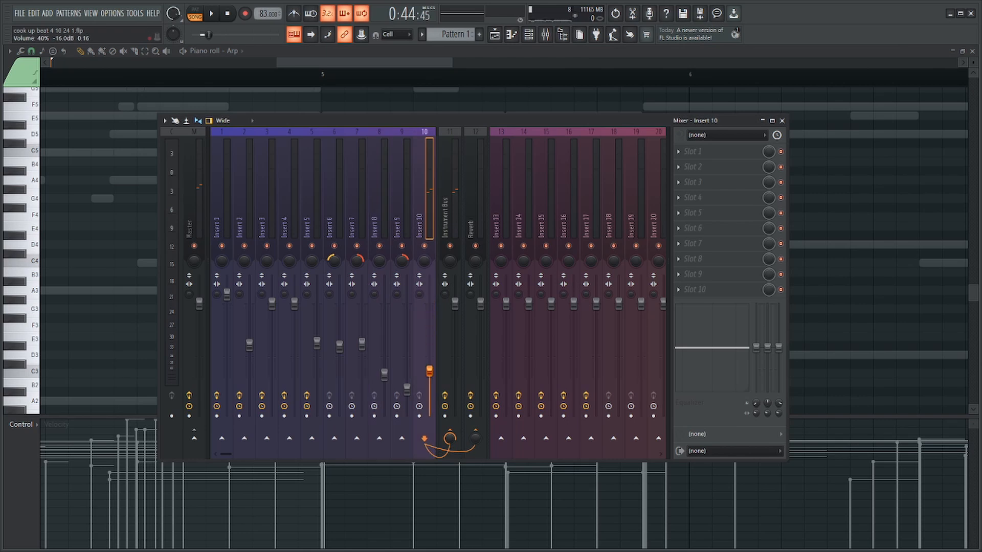
key(F9)
drag(295, 291, 332, 290)
drag(417, 291, 320, 289)
scroll(321, 286, up, 4)
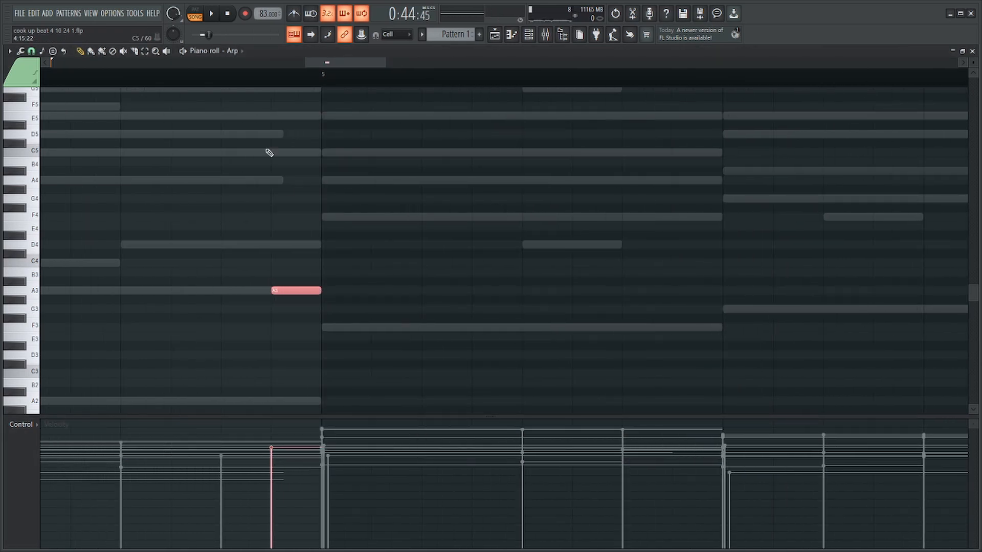
Set the snap to 1/3 step and draw a rising A3, C4, D4 run of two-thirds-step notes from bar 5.
click(38, 53)
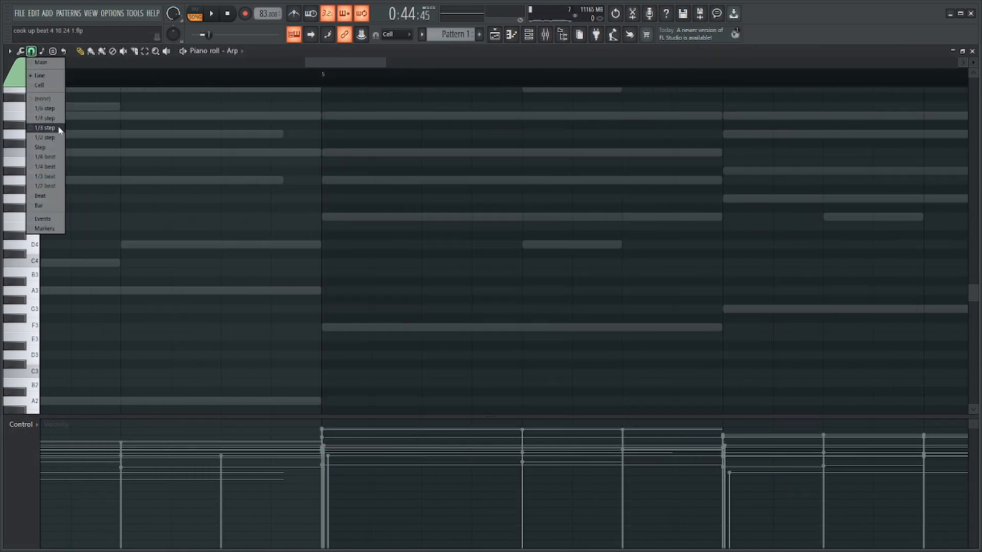
click(46, 128)
mouse_move(327, 289)
mouse_down()
mouse_move(345, 280)
mouse_move(339, 288)
mouse_up()
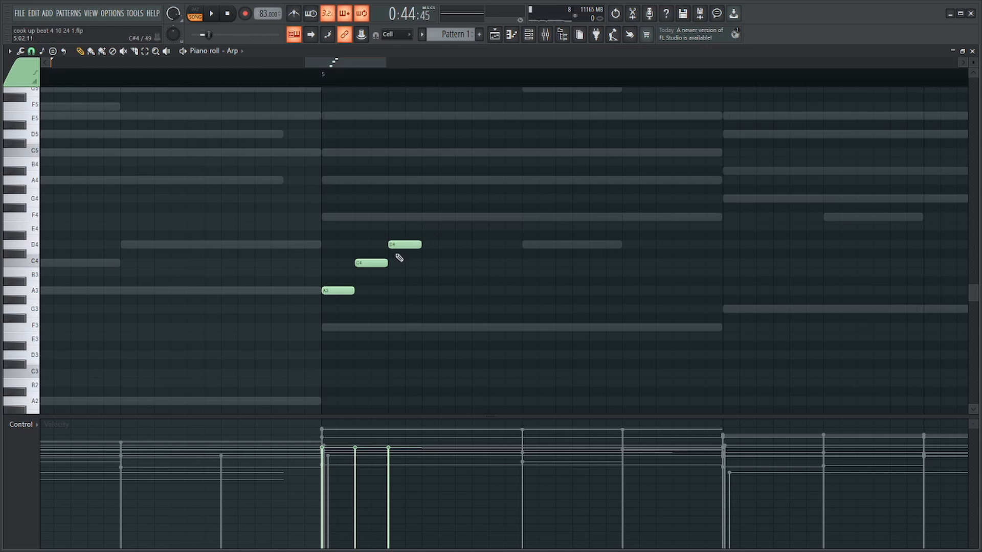
Move the three Arp notes two note lengths later and up an octave to A4, C5 and D5.
key(ctrl+a)
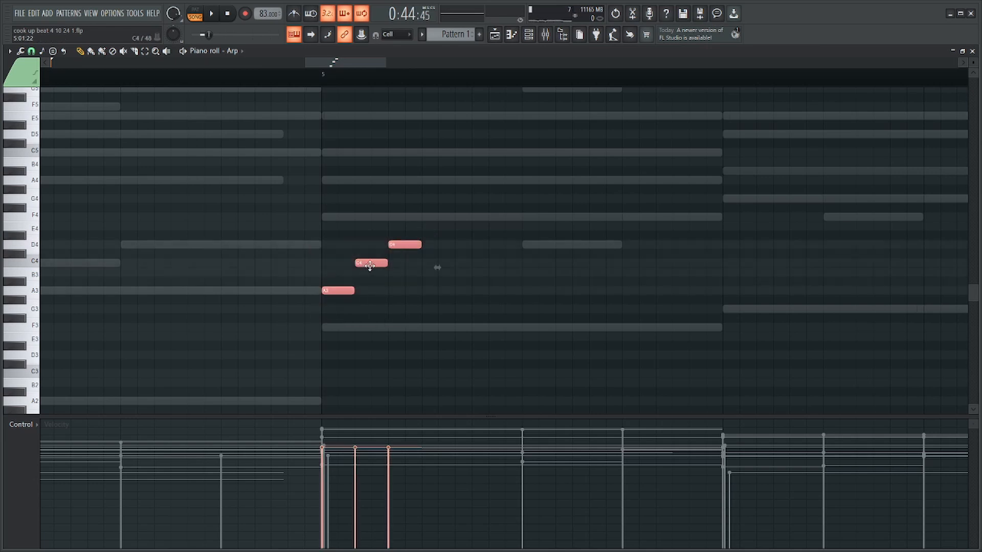
drag(370, 265, 436, 265)
key(ctrl+Up)
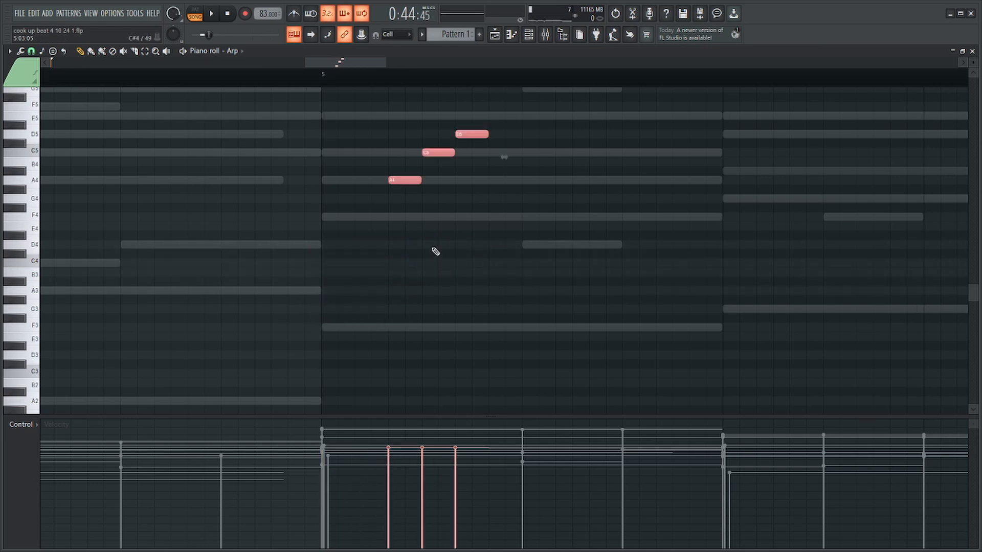
Add F4 and G4 ahead of the A4 to make a five-note rise, and shift the whole run two note lengths later.
click(355, 198)
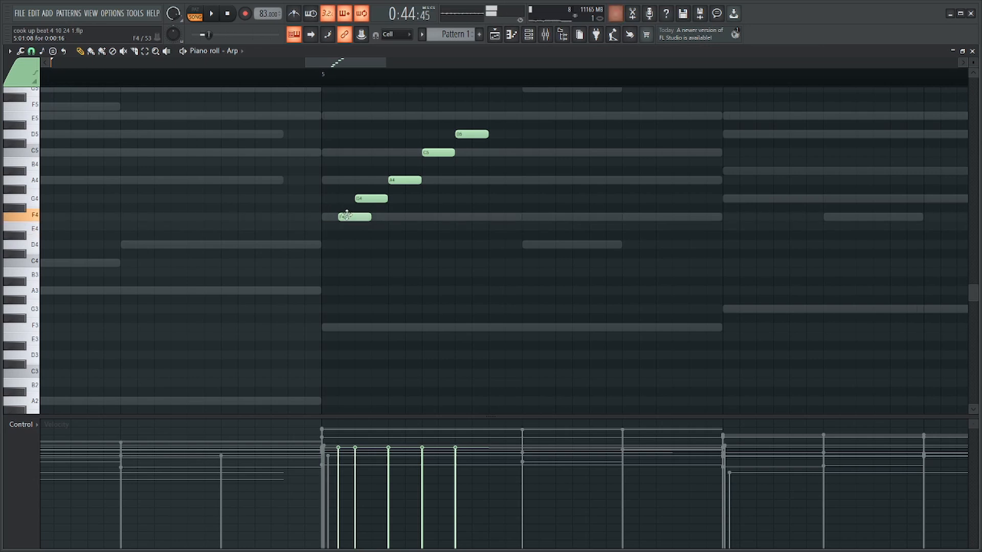
drag(347, 214, 330, 215)
drag(335, 228, 490, 109)
drag(342, 218, 407, 219)
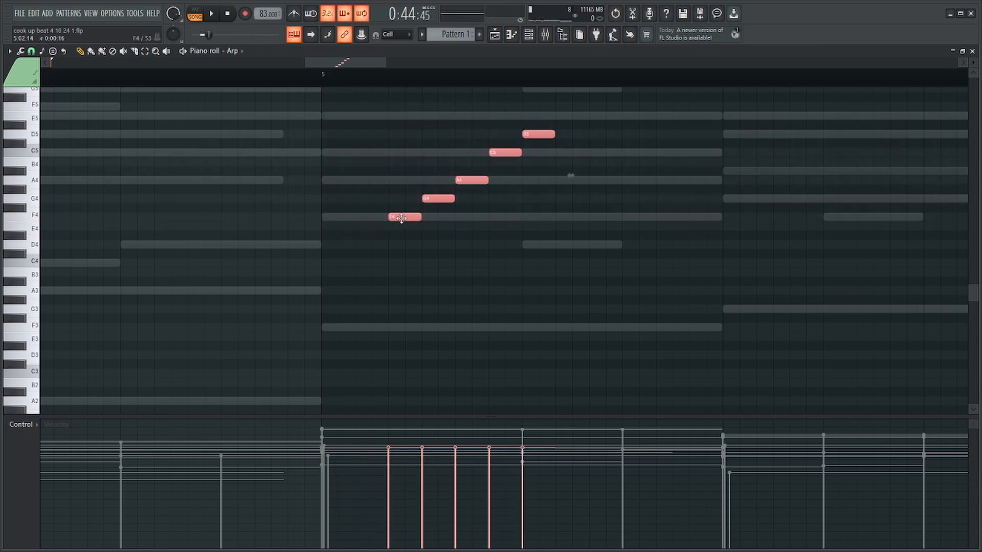
Replace the opening F4 with 1/3-step notes D4, F4, D4 from bar 5's start, followed by a raised copy as F4, G4, F4.
click(356, 235)
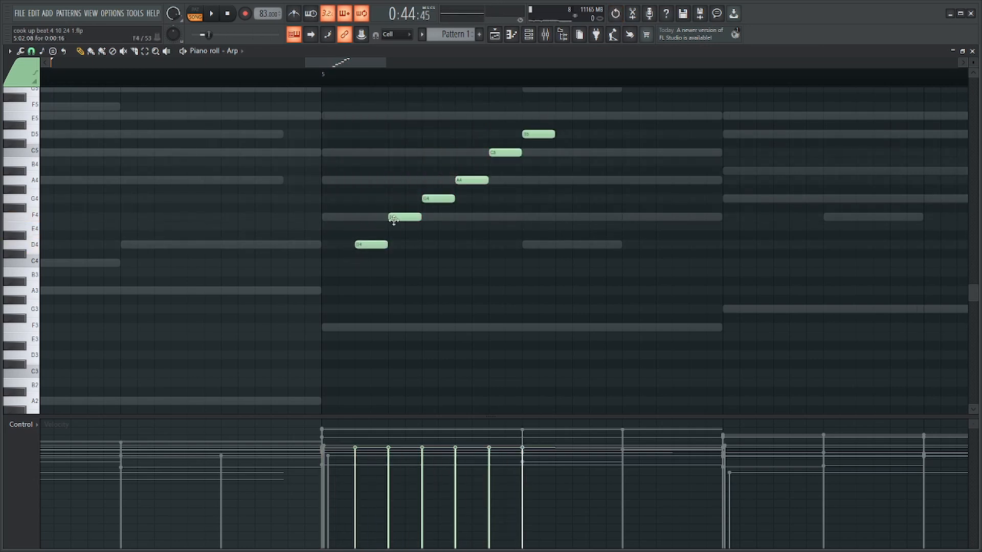
drag(369, 244, 338, 244)
drag(392, 220, 359, 220)
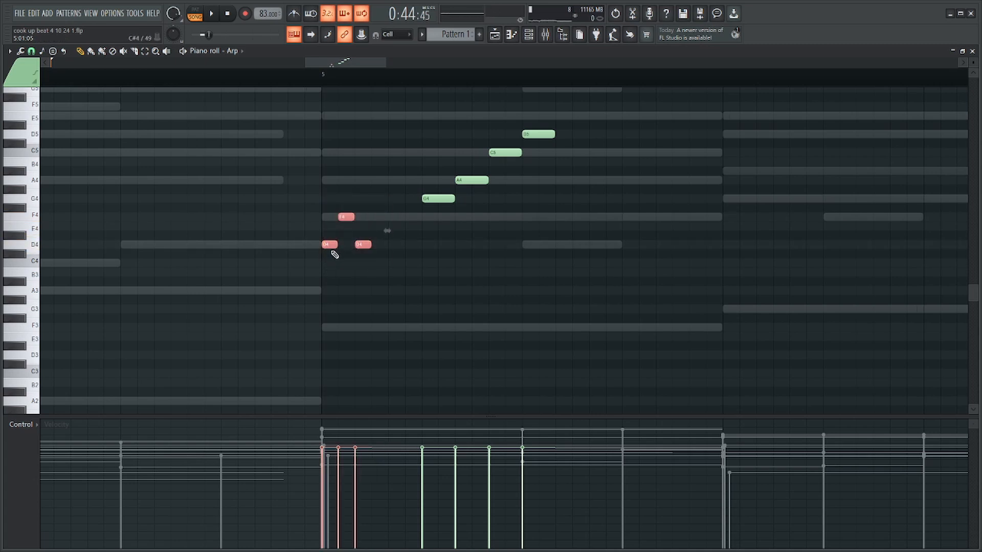
shift+drag(326, 247, 377, 220)
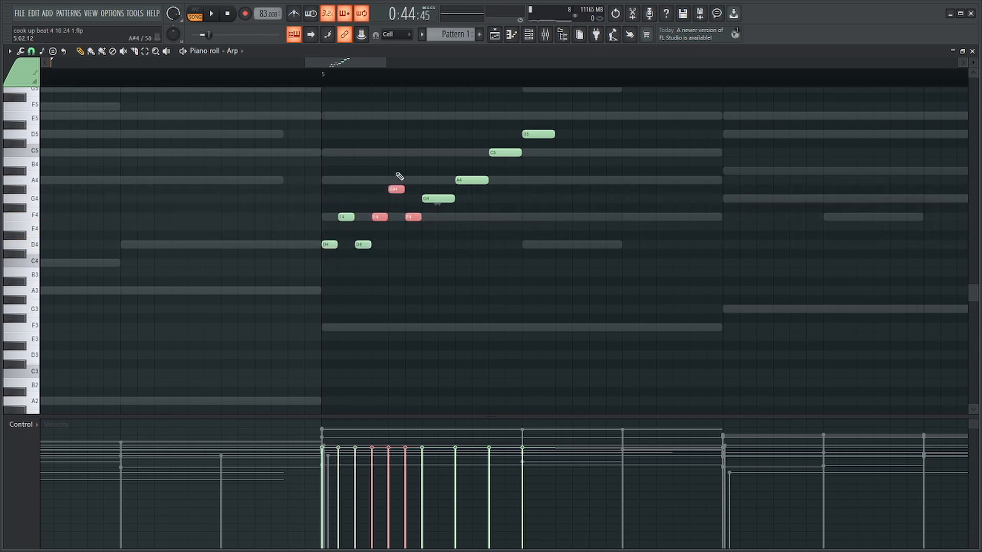
Move the four longer Arp notes later and fill the gap with a raised copy of the opening six notes starting on G4.
scroll(496, 200, up, 3)
ctrl+drag(570, 158, 438, 289)
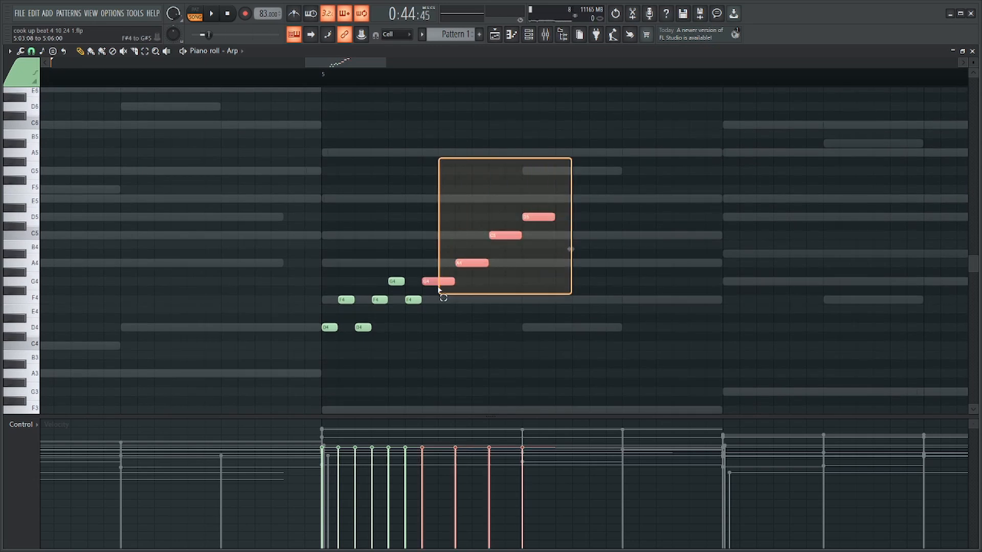
key(Delete)
ctrl+drag(443, 249, 434, 268)
key(ctrl+z)
ctrl+drag(555, 194, 567, 281)
ctrl+drag(478, 248, 304, 362)
shift+drag(330, 334, 428, 282)
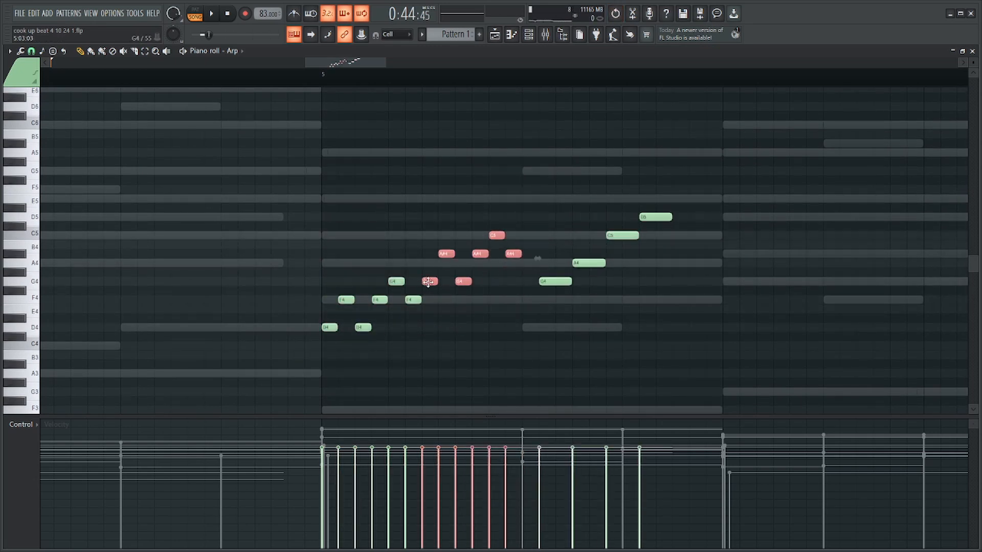
Retune the copied six notes to G4, A4, G4, A4, C5, A4 and delete the four longer notes after them.
key(ctrl+d)
ctrl+drag(535, 222, 480, 254)
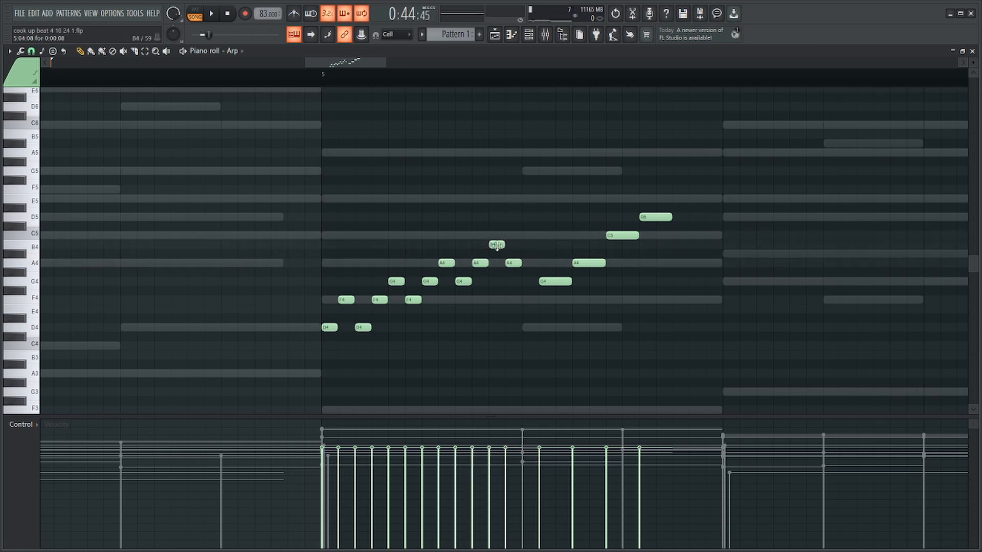
ctrl+drag(690, 194, 562, 314)
key(Delete)
Duplicate the twelve-note run and retune the copy to C5, D5, C5, D5, F5, D5, F5, G5, F5, G5, A5, G5.
ctrl+drag(564, 195, 329, 341)
key(ctrl+b)
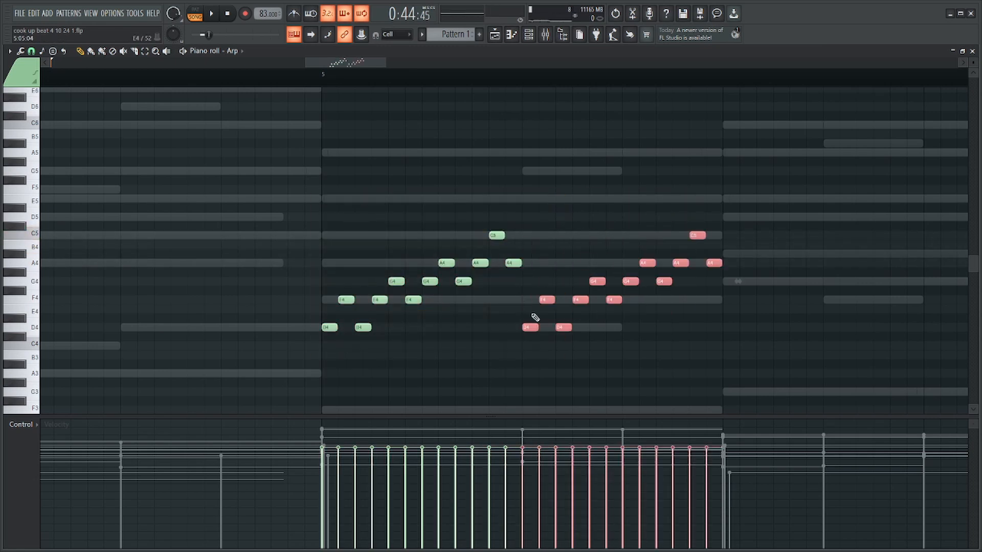
key(ctrl+Up)
drag(528, 217, 455, 211)
ctrl+scroll(591, 234, down, 4)
ctrl+scroll(685, 213, up, 4)
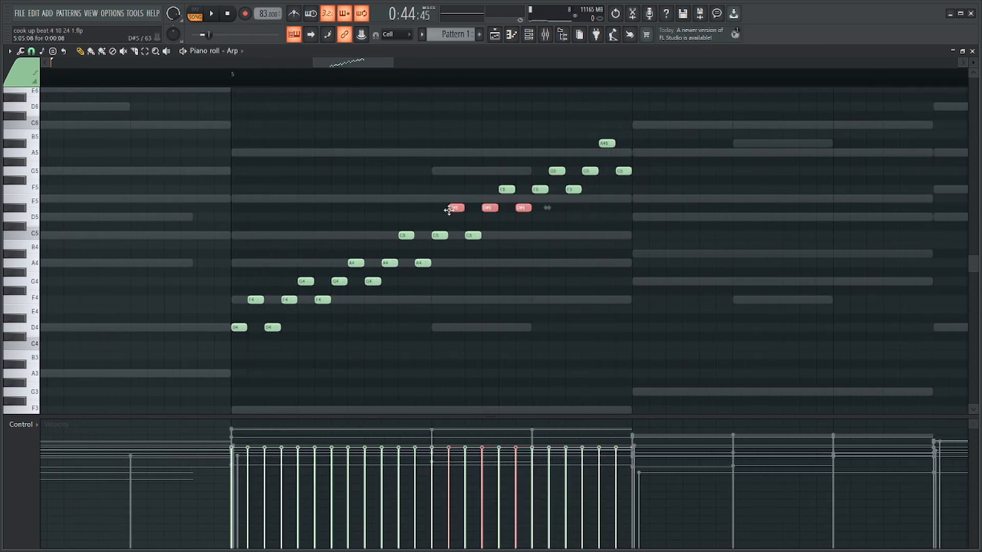
ctrl+drag(647, 167, 622, 184)
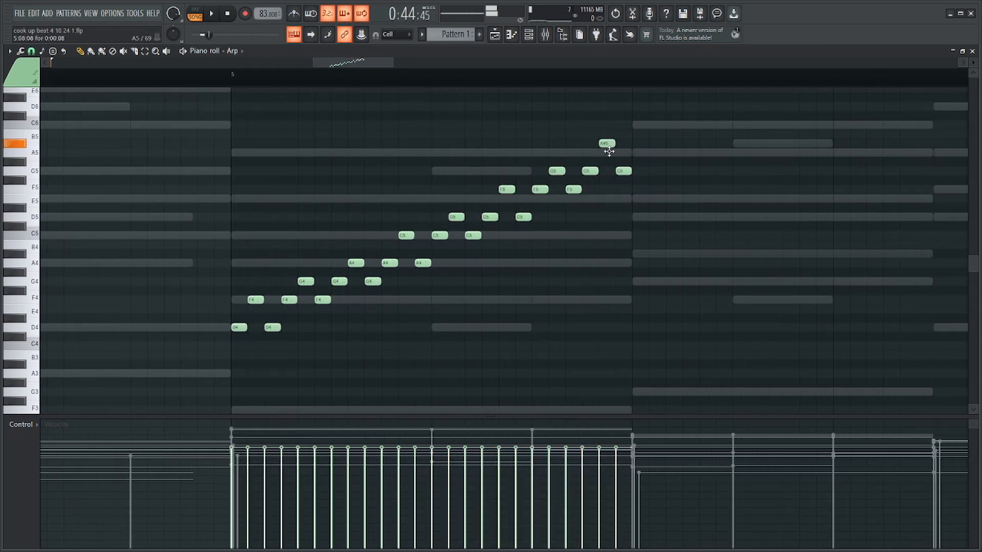
ctrl+scroll(645, 154, down, 1)
Duplicate the whole rising run directly after itself and raise the copy so that it starts on A5.
ctrl+drag(662, 132, 296, 351)
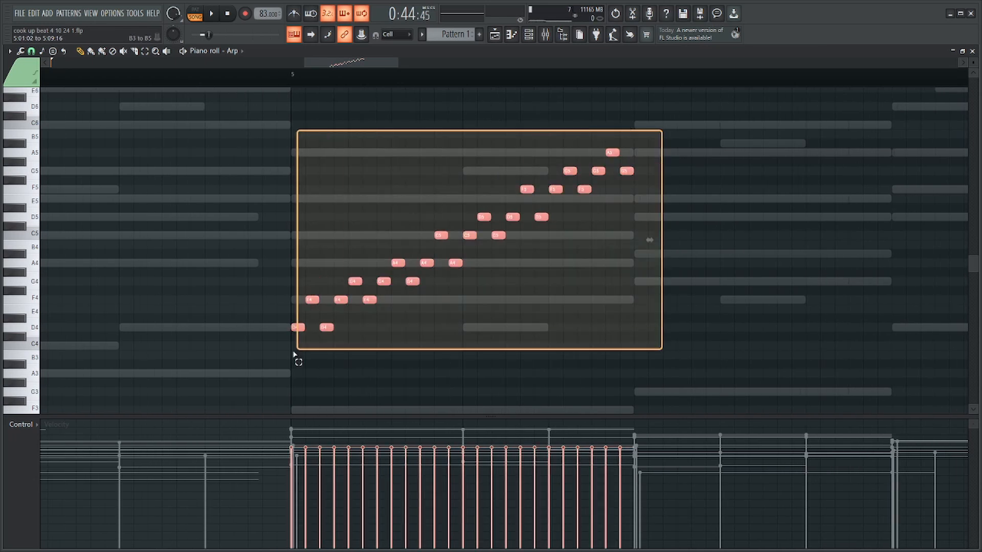
key(ctrl+b)
key(ctrl+Up)
scroll(557, 292, up, 4)
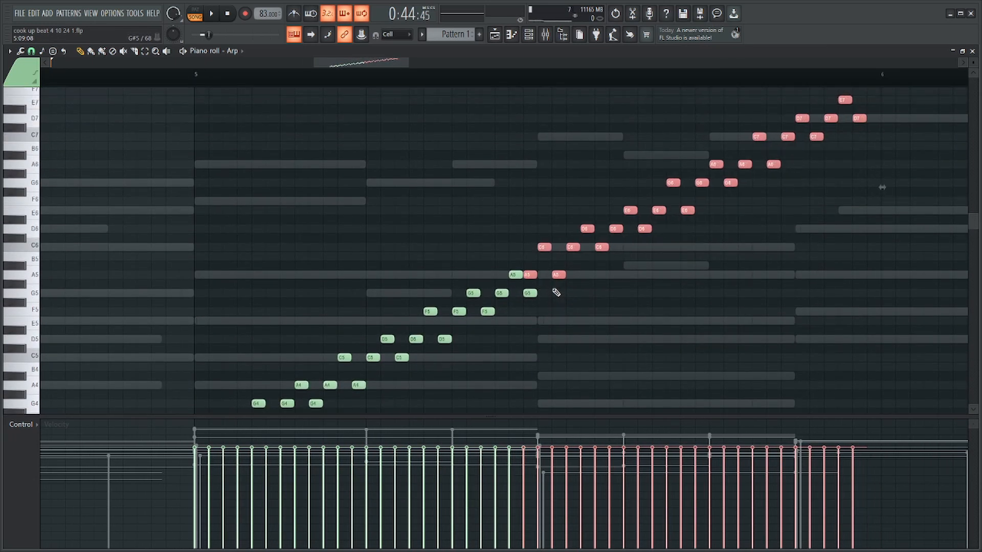
ctrl+scroll(701, 285, down, 1)
ctrl+scroll(750, 278, up, 1)
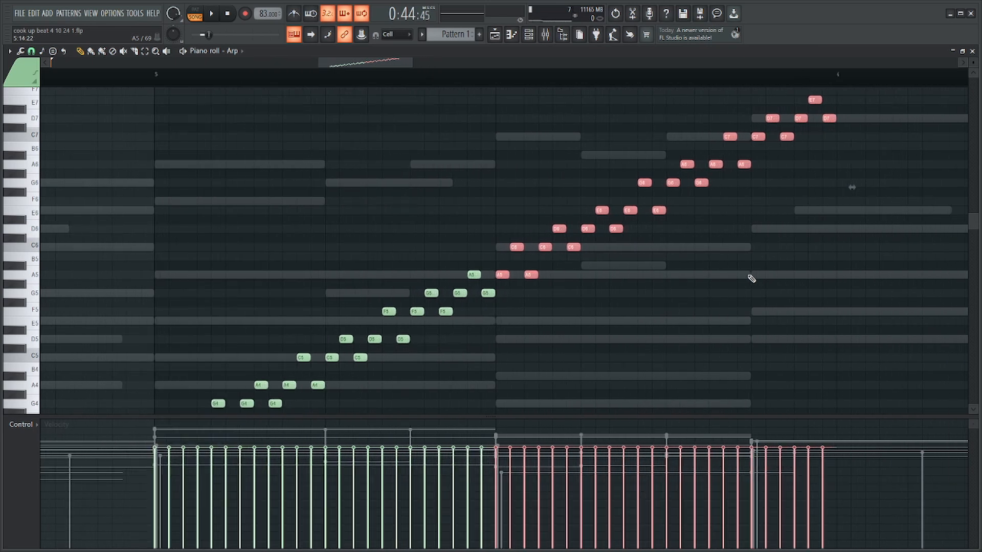
Trim the upper part of the raised copy so that the run peaks on D6 and ends on C6.
scroll(752, 277, up, 3)
ctrl+drag(860, 142, 606, 333)
key(Delete)
ctrl+scroll(610, 319, down, 3)
ctrl+drag(647, 235, 418, 422)
ctrl+scroll(552, 266, up, 3)
ctrl+click(540, 132)
key(Delete)
Duplicate the complete D4-to-D6 run after itself and raise the copy two octaves.
ctrl+drag(563, 118, 128, 400)
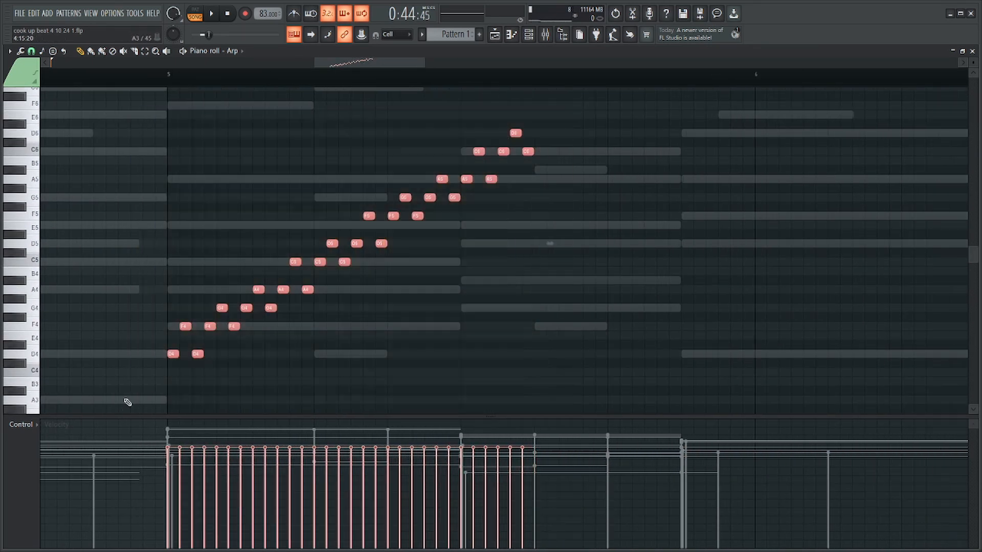
key(ctrl+b)
key(ctrl+Up)
key(ctrl+Up)
ctrl+scroll(460, 379, down, 3)
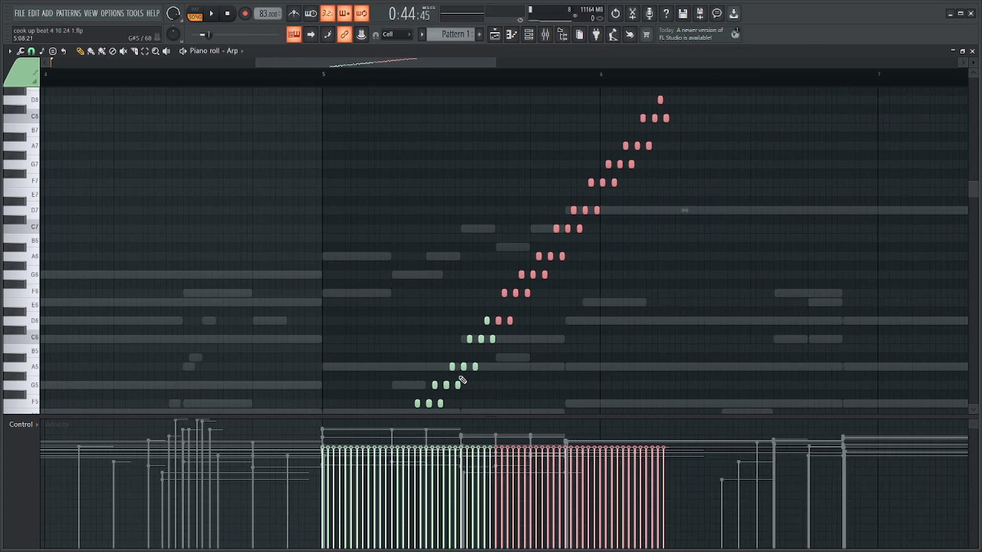
scroll(713, 212, up, 5)
scroll(695, 228, down, 4)
scroll(685, 233, down, 1)
ctrl+scroll(653, 249, up, 3)
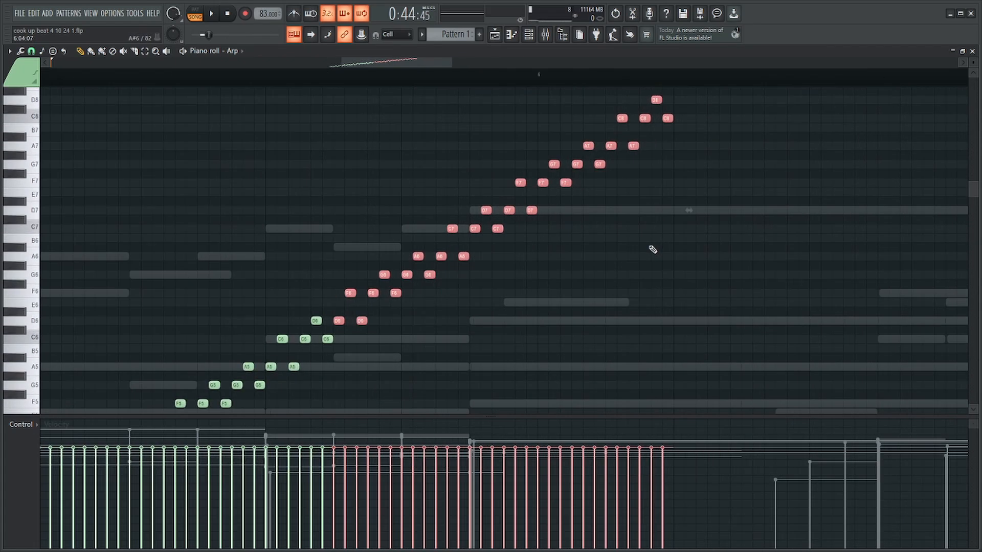
Delete the run's notes above D7 together with the last D7, so that two D7 notes remain.
ctrl+drag(735, 205, 491, 102)
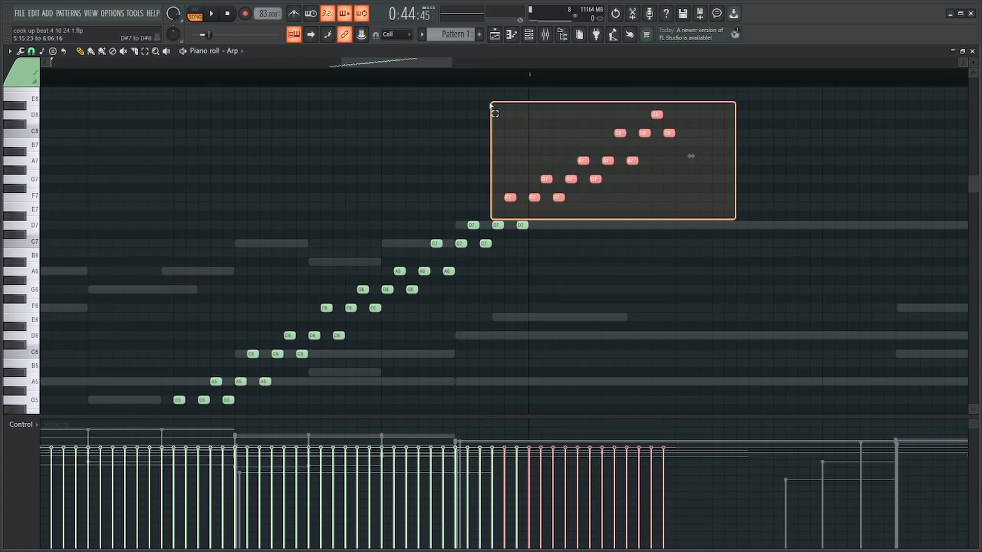
key(Delete)
ctrl+drag(612, 194, 518, 272)
key(Delete)
ctrl+drag(538, 185, 50, 447)
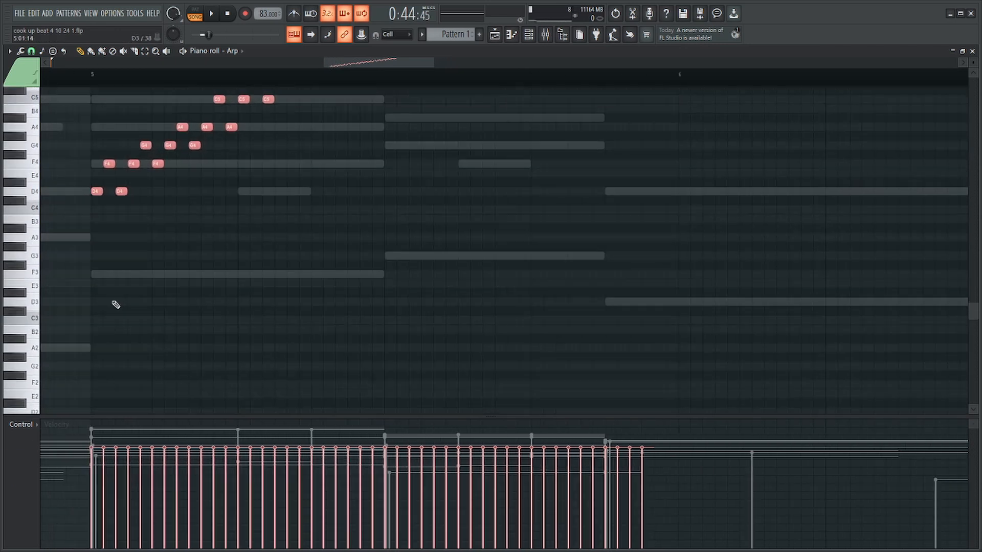
scroll(123, 297, up, 9)
Solo the Arp's mixer channel, insert 10.
key(F6)
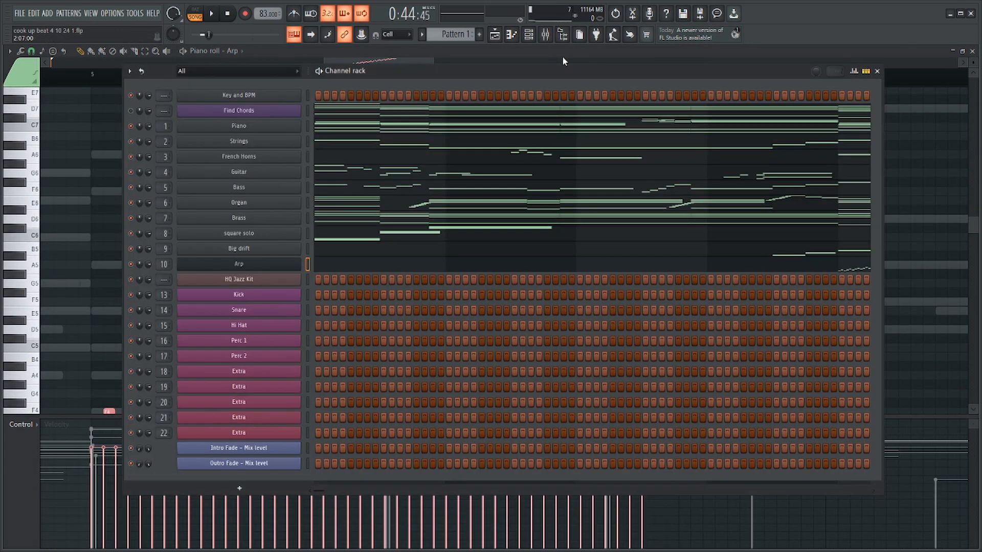
click(547, 36)
right_click(433, 248)
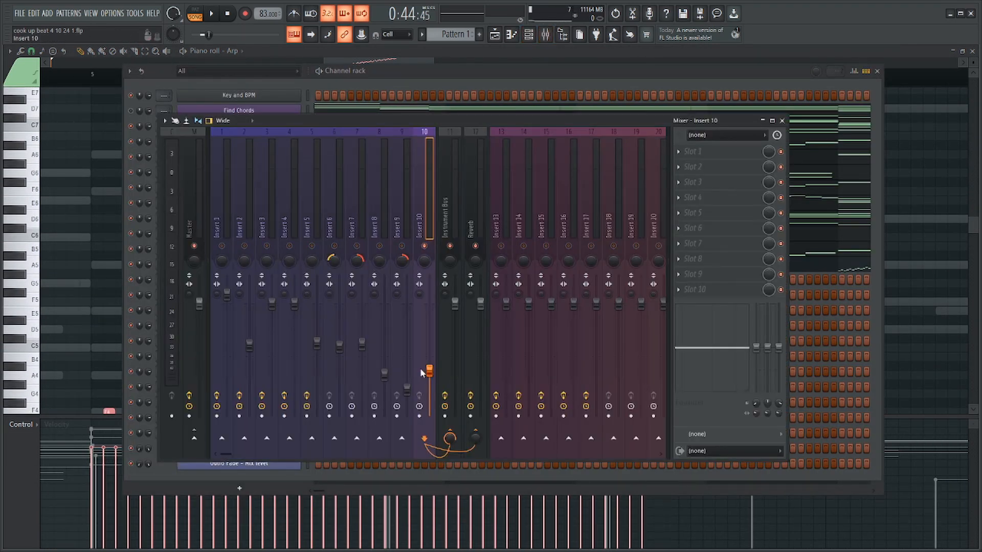
key(F9)
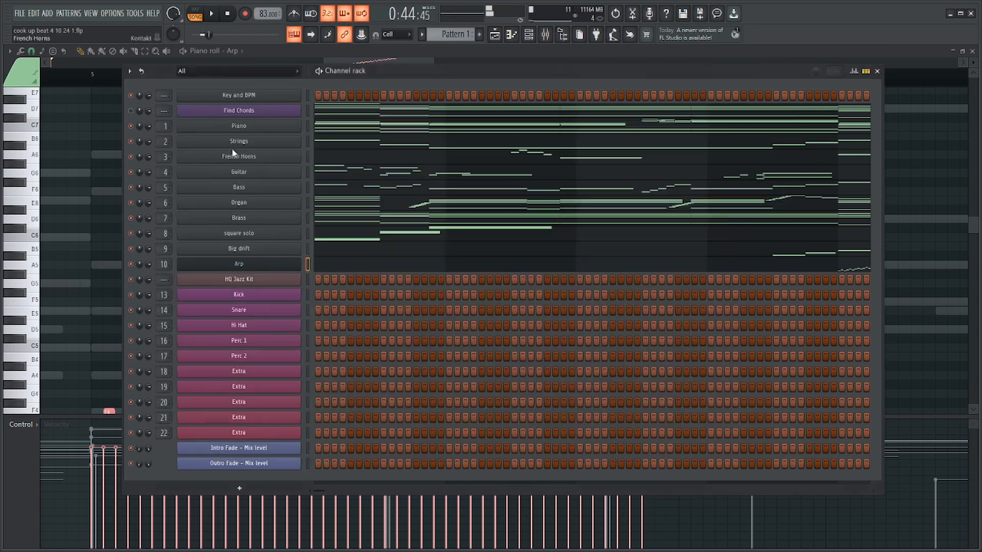
Play the rising Arp run from bar 5 through to its D7 peak and check its ending.
click(96, 76)
key(space)
key(F6)
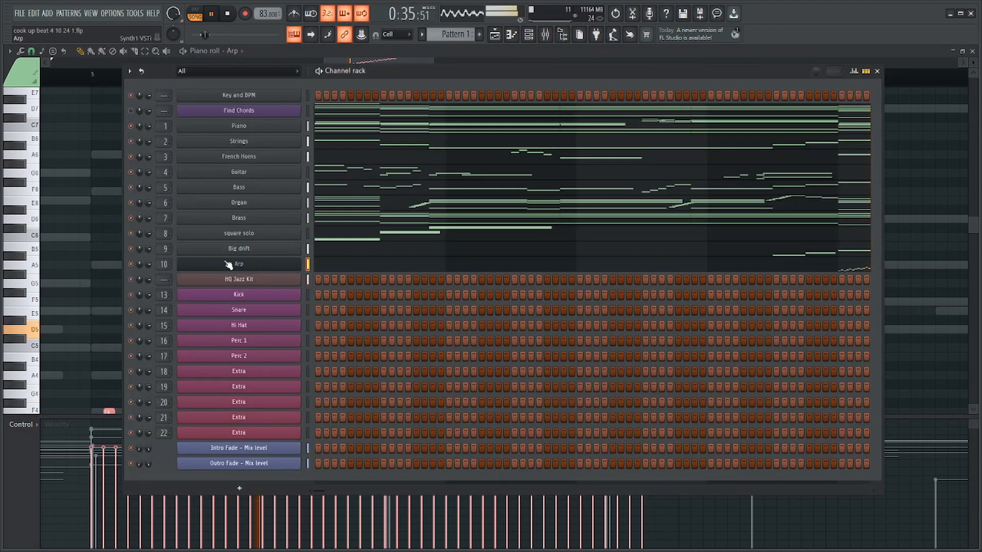
click(110, 280)
key(space)
scroll(588, 205, up, 4)
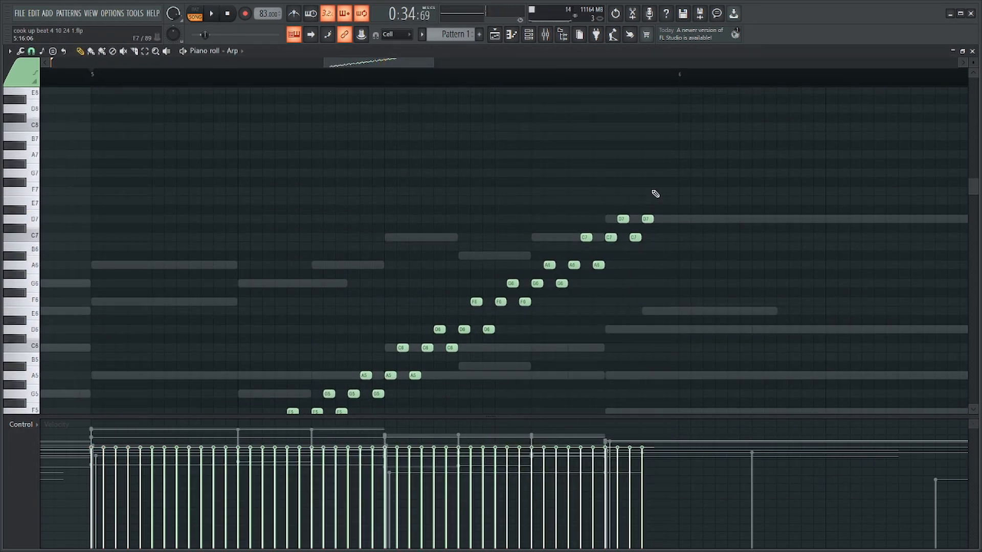
drag(688, 188, 593, 278)
key(space)
scroll(618, 267, down, 7)
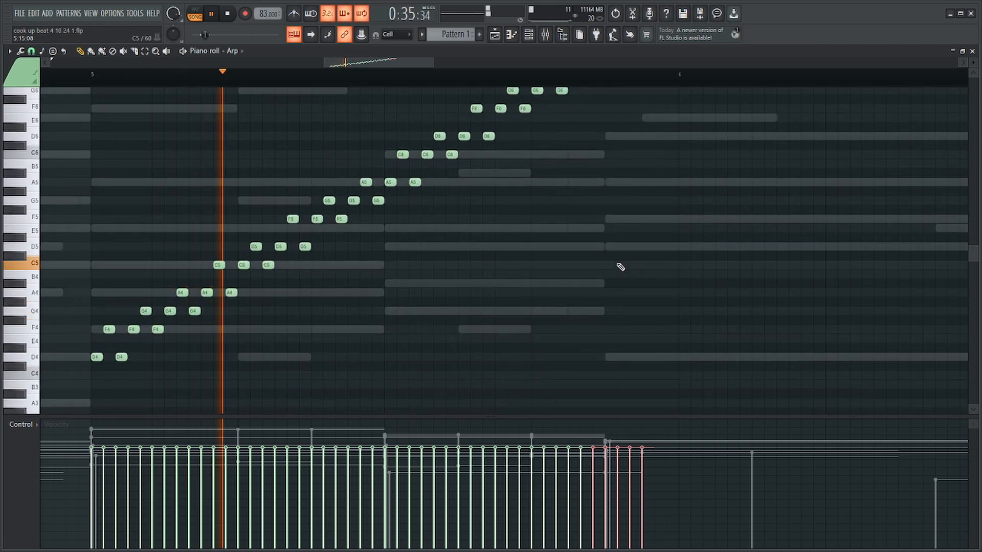
scroll(611, 252, down, 4)
scroll(701, 222, down, 2)
scroll(730, 230, up, 5)
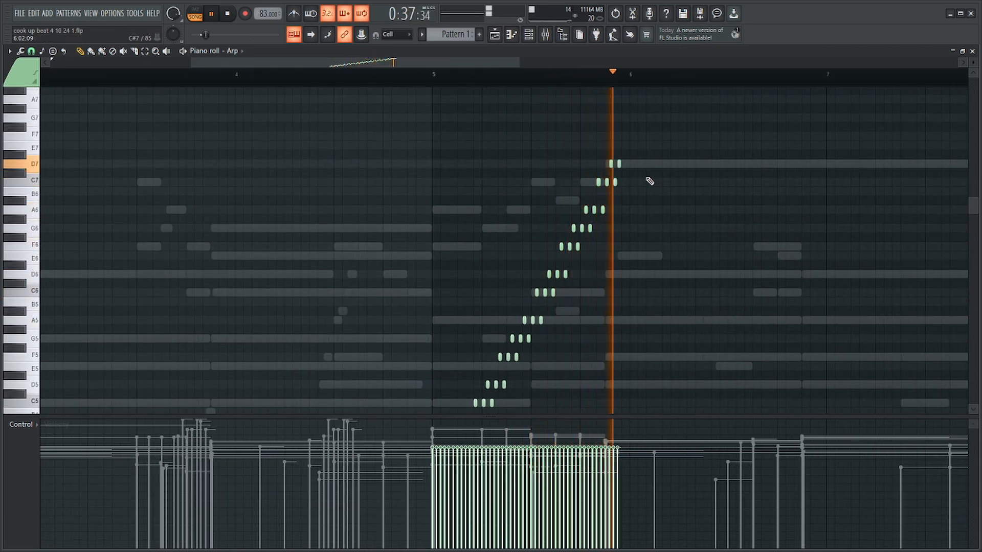
key(space)
Compress the whole rising run in time so that it starts at bar 5 and ends halfway through the bar.
drag(643, 122, 419, 441)
scroll(625, 228, up, 3)
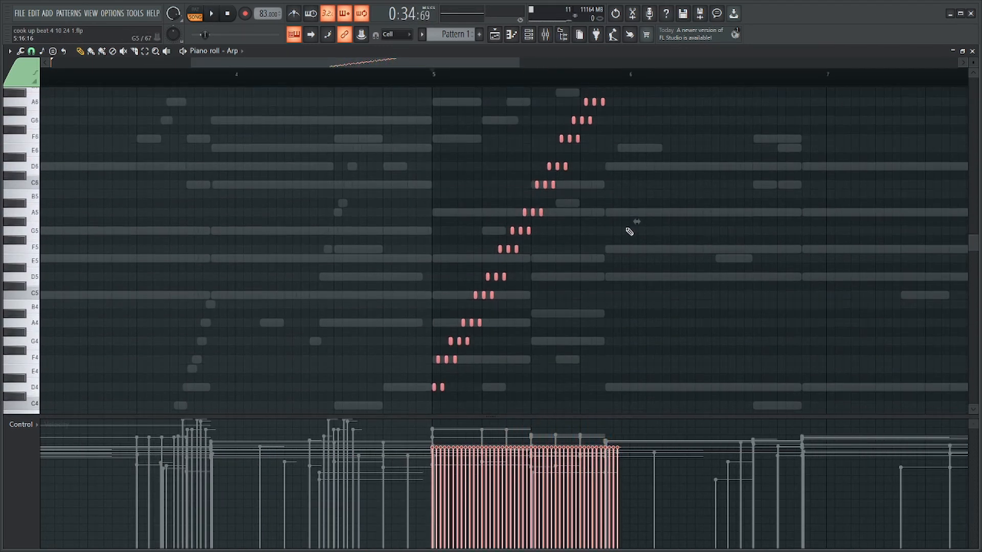
scroll(625, 229, up, 3)
scroll(630, 225, up, 3)
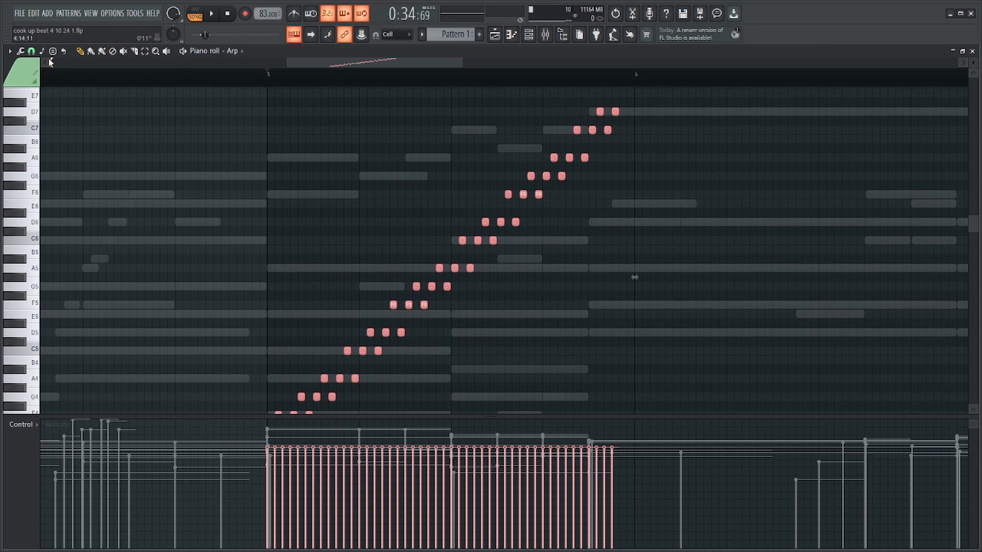
click(32, 51)
click(42, 76)
drag(637, 277, 466, 277)
scroll(439, 228, up, 5)
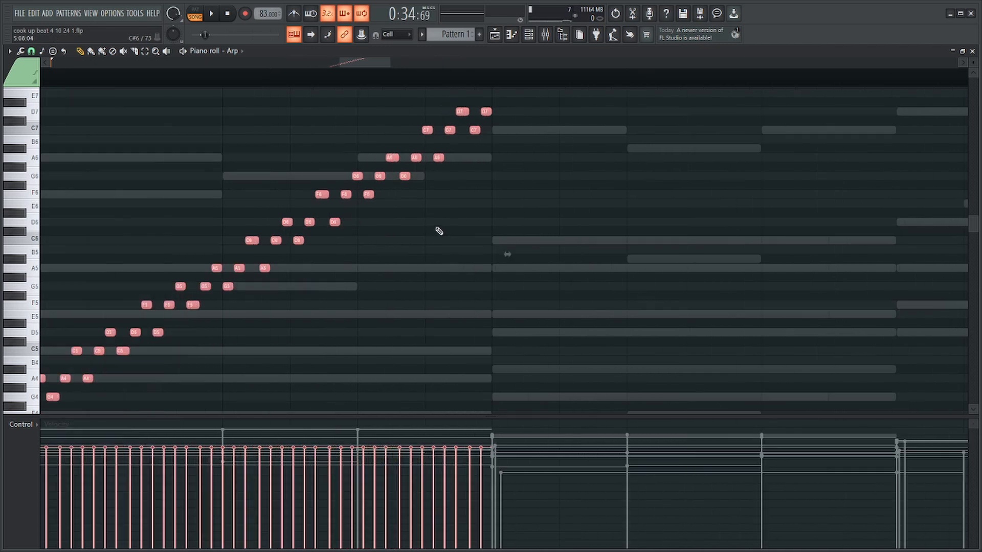
scroll(503, 175, down, 5)
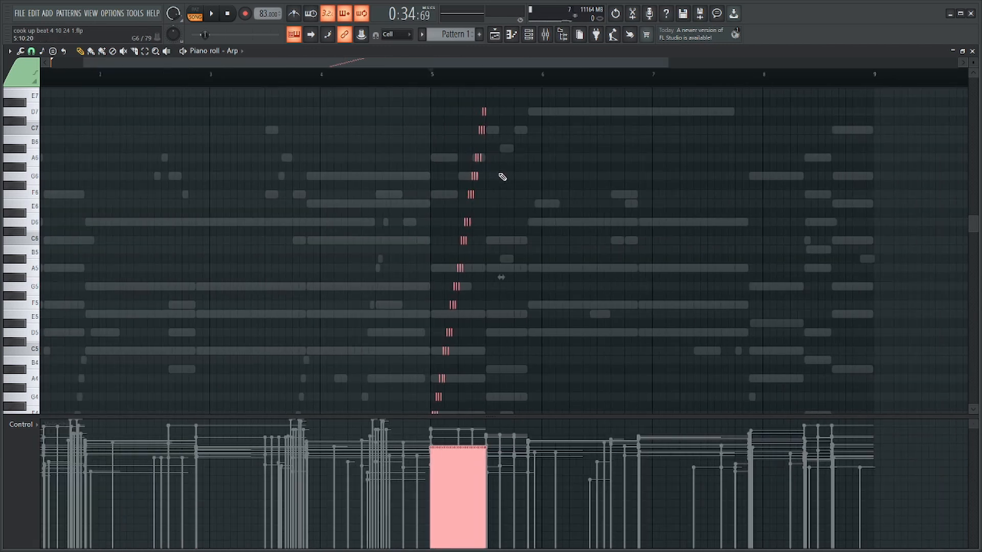
scroll(487, 176, up, 5)
Play the compressed Arp run from bar 5.
key(space)
scroll(476, 182, down, 3)
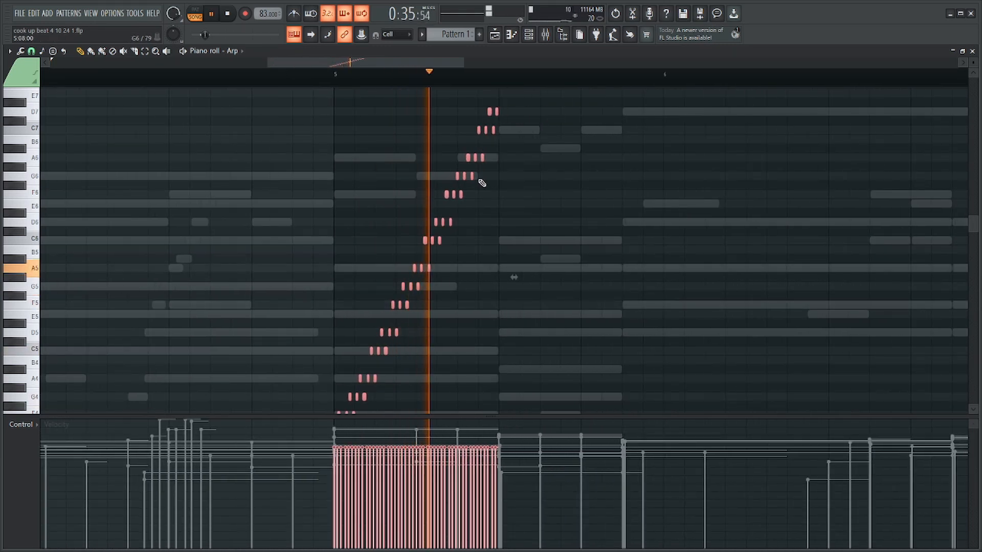
key(space)
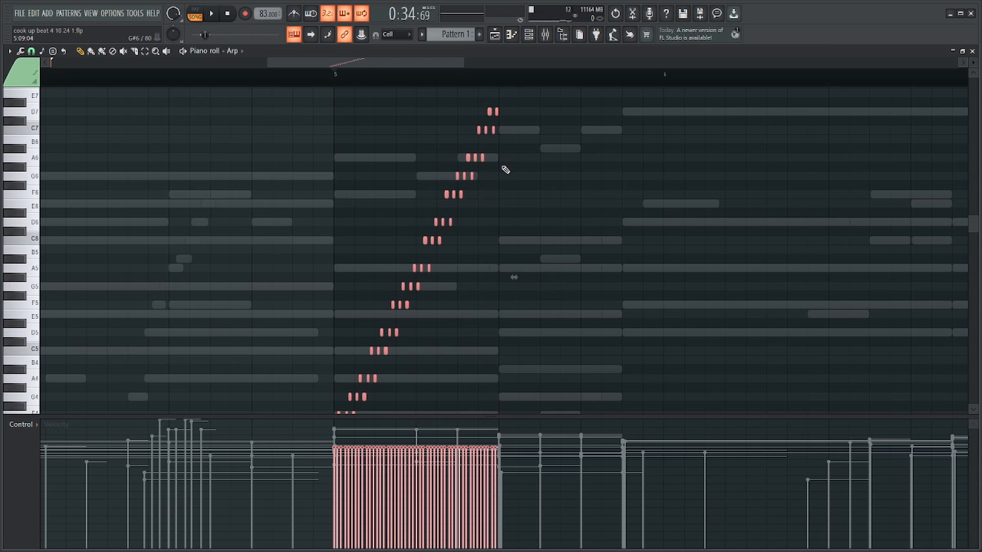
Duplicate the rising run after itself and flip the copy horizontally to make a descending second half of bar 5.
key(ctrl+b)
key(alt+y)
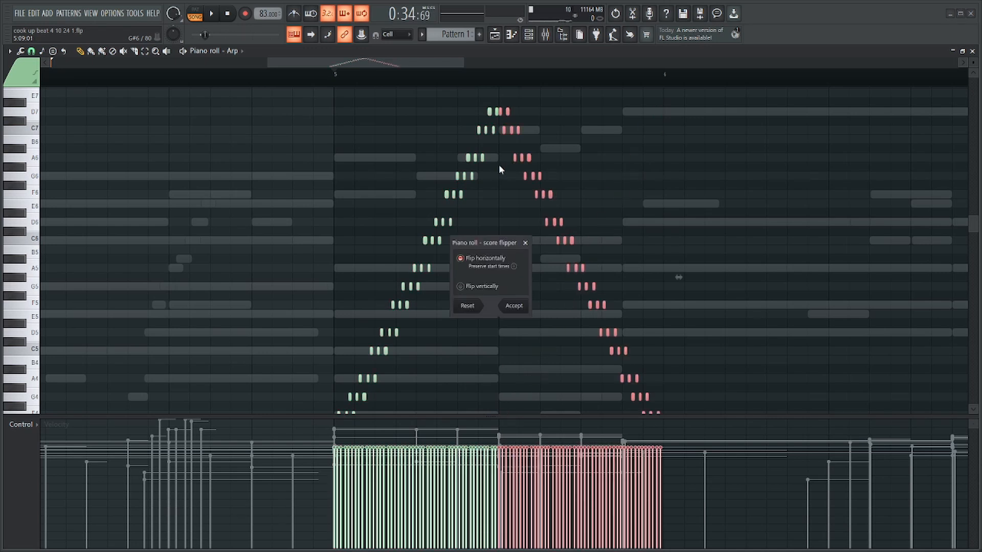
key(Return)
scroll(501, 163, up, 6)
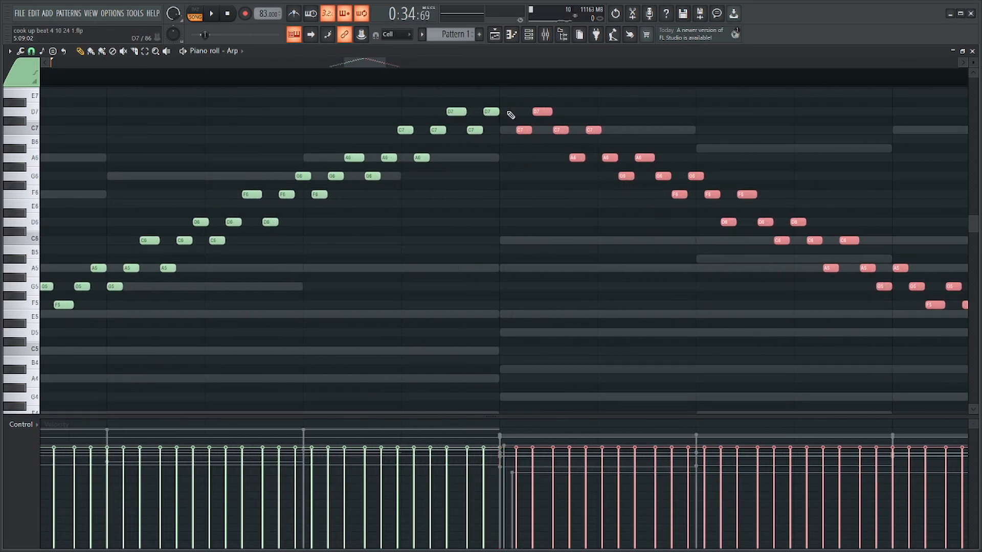
scroll(521, 130, down, 8)
Play the mirrored rise-and-fall run from bar 5.
key(space)
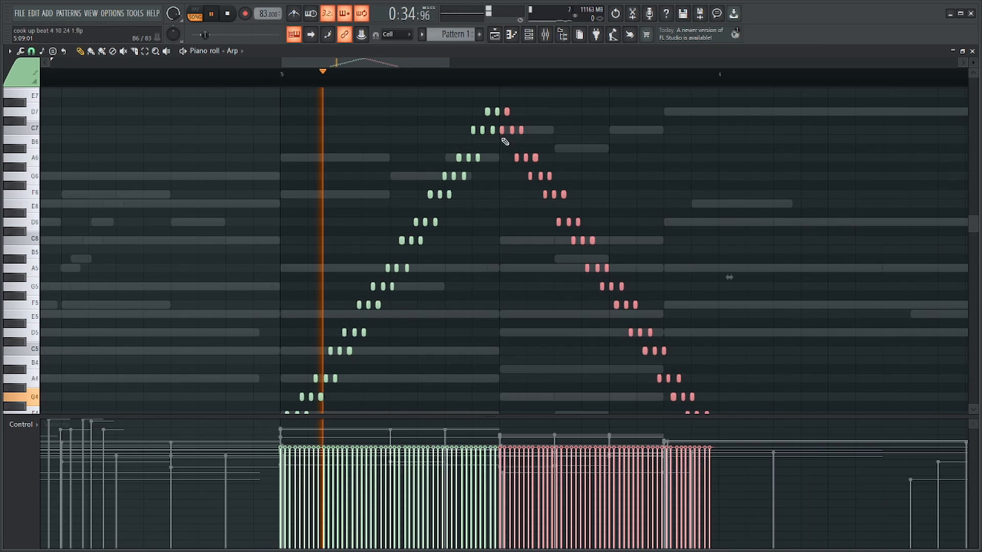
key(ctrl+d)
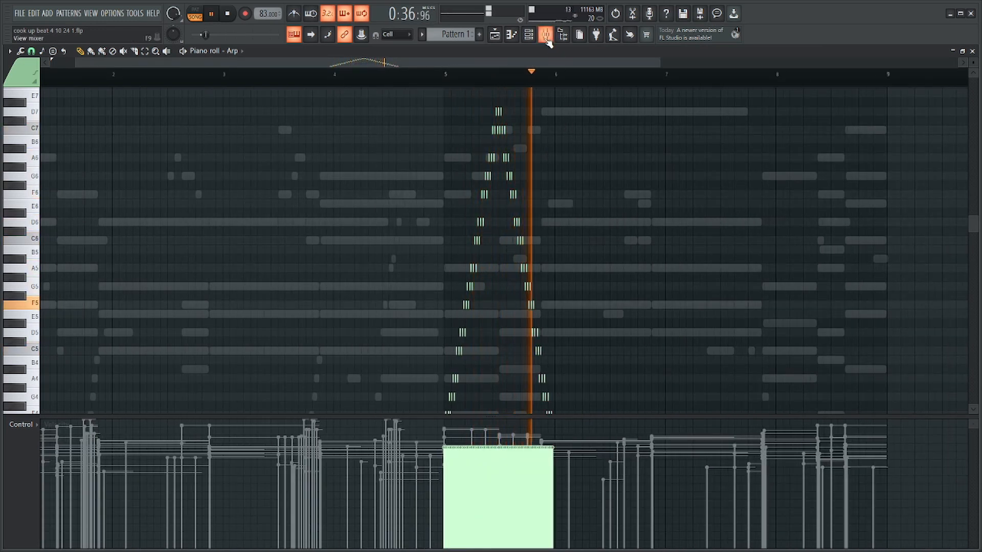
scroll(566, 274, up, 6)
scroll(564, 296, down, 6)
Select all the Arp notes and stretch the rise-and-fall run to end about one and a half steps past the start of bar 6.
key(ctrl+a)
key(space)
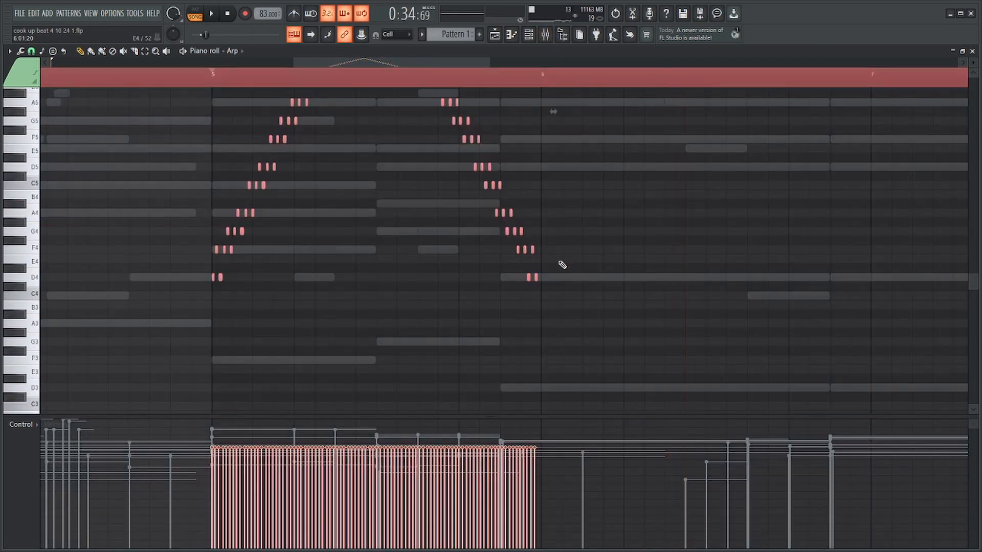
scroll(561, 251, up, 4)
scroll(557, 227, down, 1)
drag(553, 220, 587, 223)
Take the Arp's mixer insert 10 out of solo and raise its volume to 40% (-16.0 dB) in the full mix.
key(space)
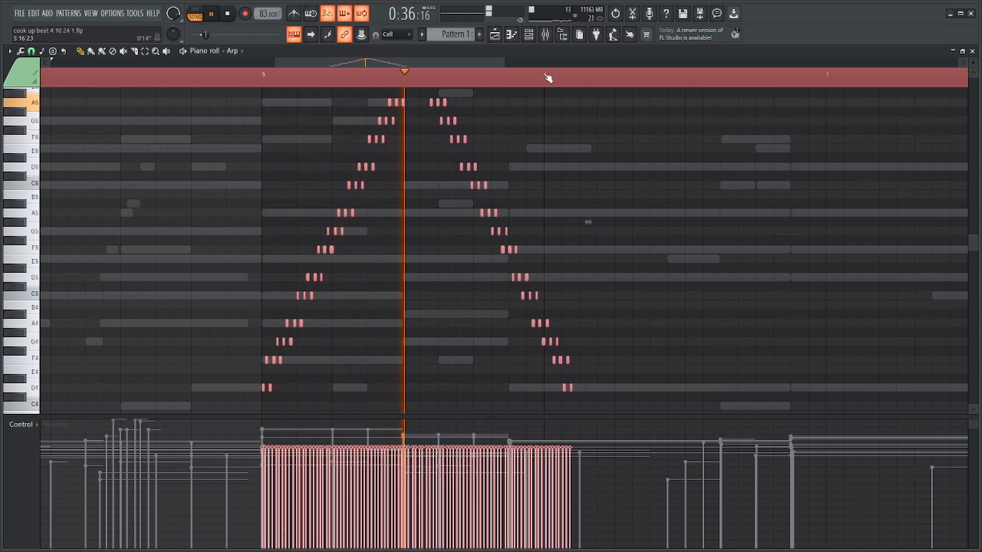
key(ctrl+d)
click(546, 34)
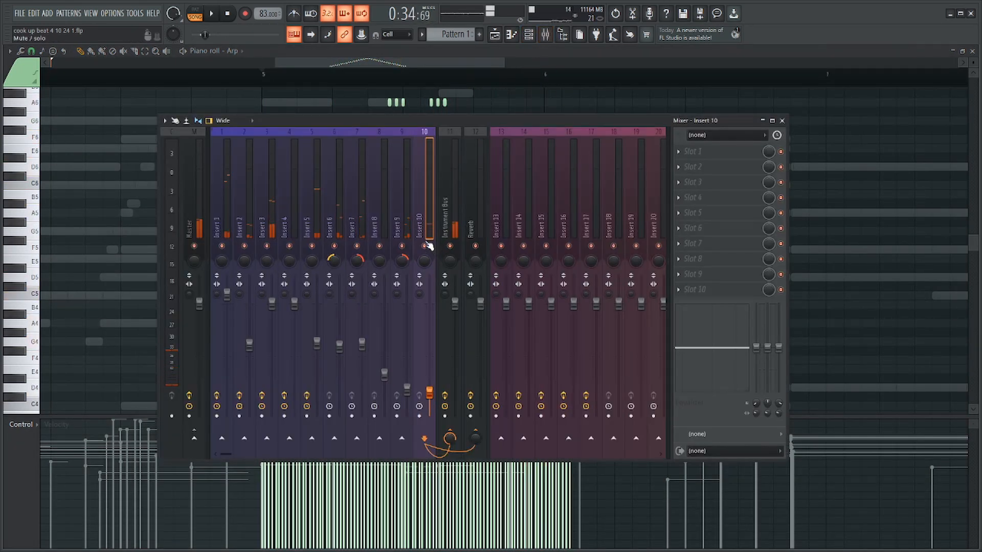
drag(434, 393, 433, 371)
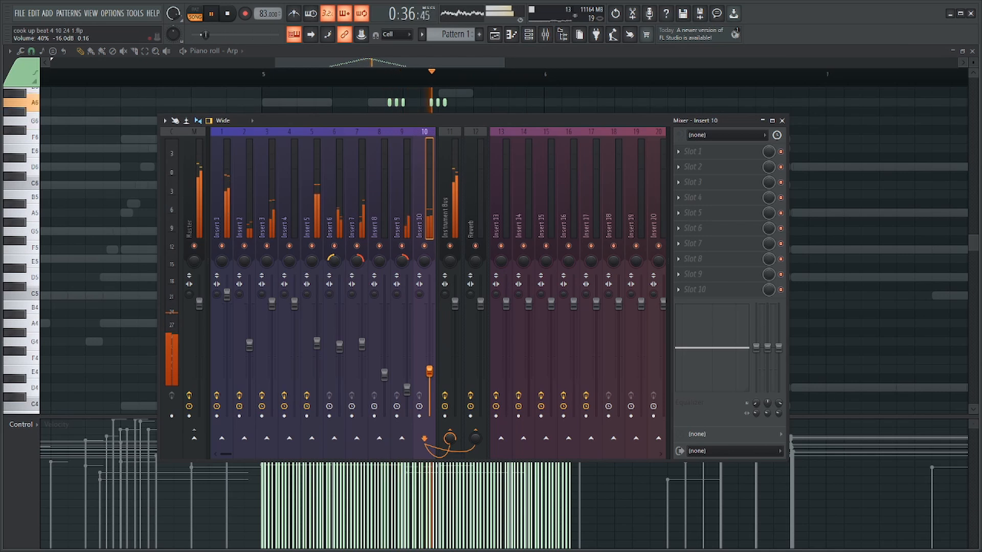
Listen to the full pattern with the Arp run and review the French Horns notes.
key(F9)
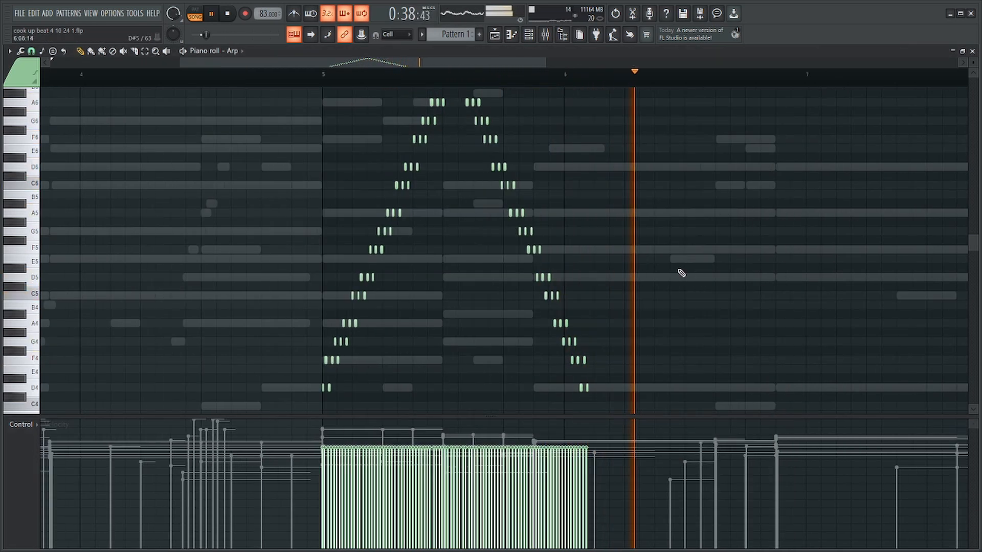
key(F6)
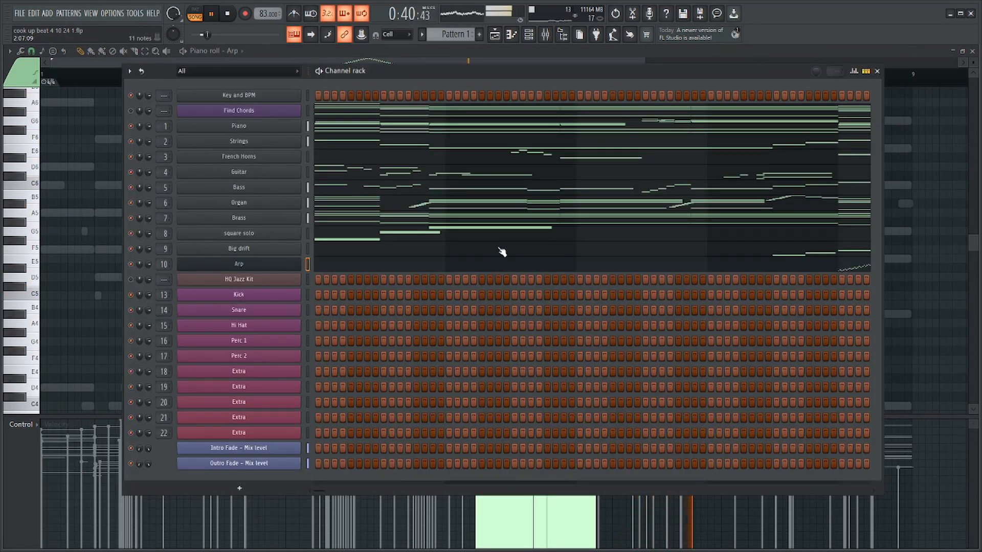
click(488, 160)
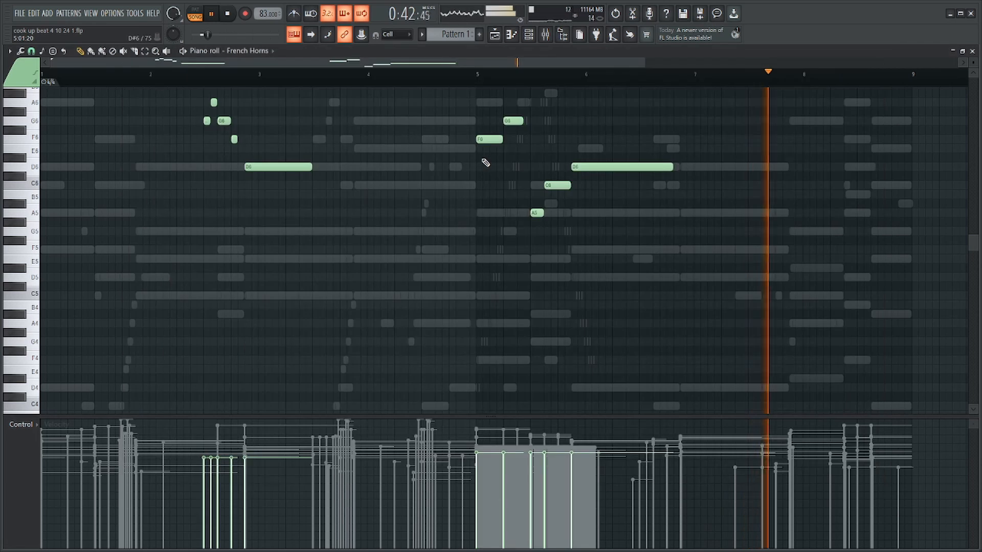
key(F6)
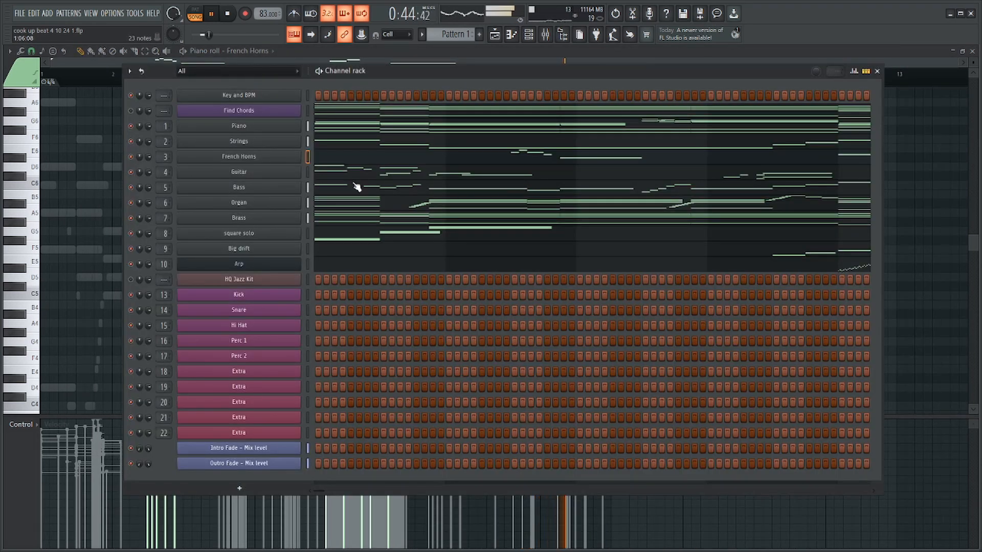
Add a three-step G5 note at step 5 of bar 8 in the square solo part.
click(377, 235)
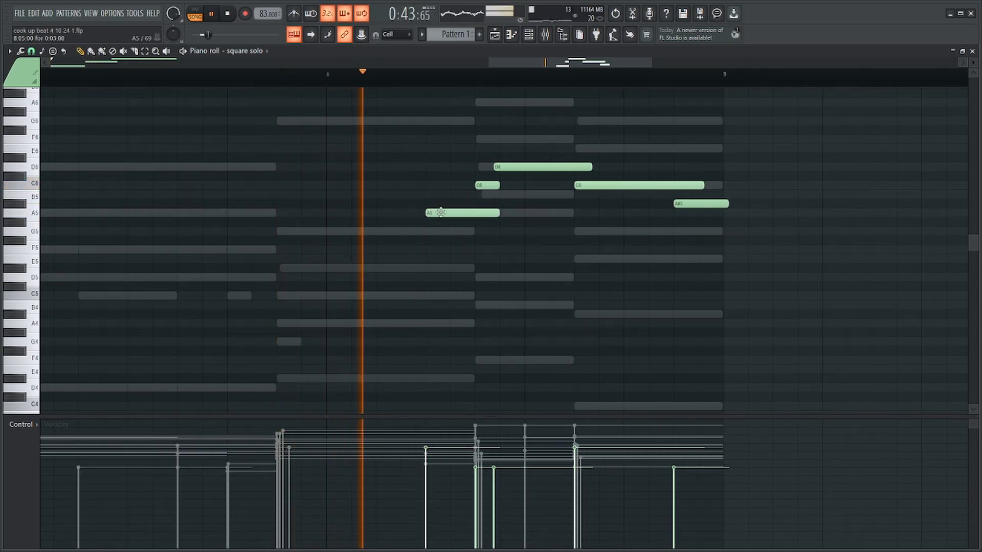
drag(460, 212, 460, 231)
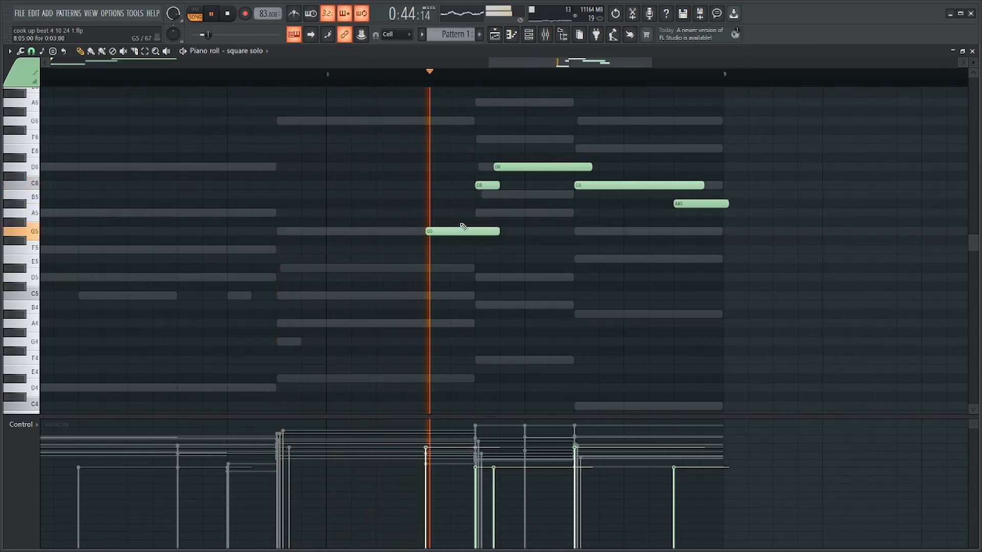
click(640, 185)
ctrl+click(653, 157)
scroll(655, 149, down, 4)
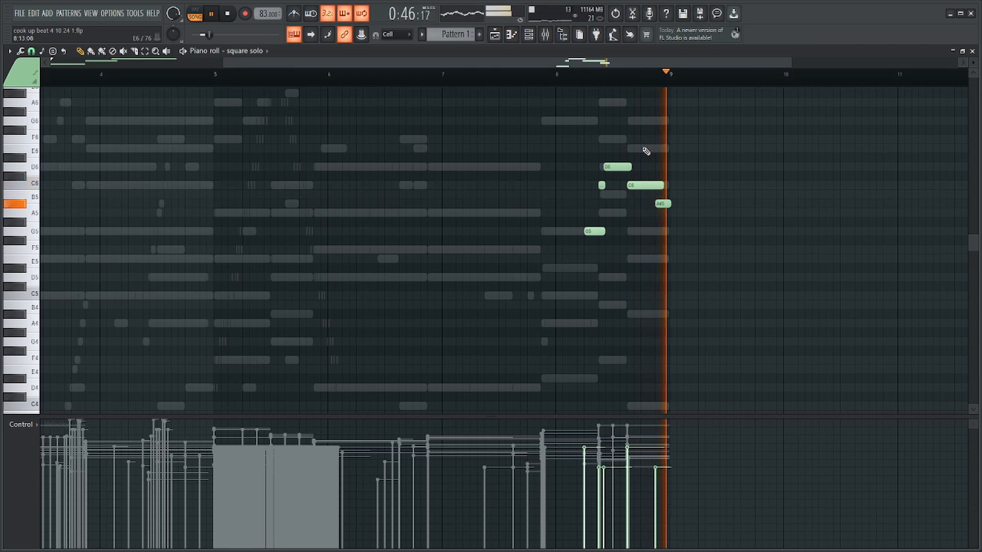
Set the square solo's last A#5 note to start at step 15 of bar 8 and end exactly at bar 9.
scroll(665, 184, up, 4)
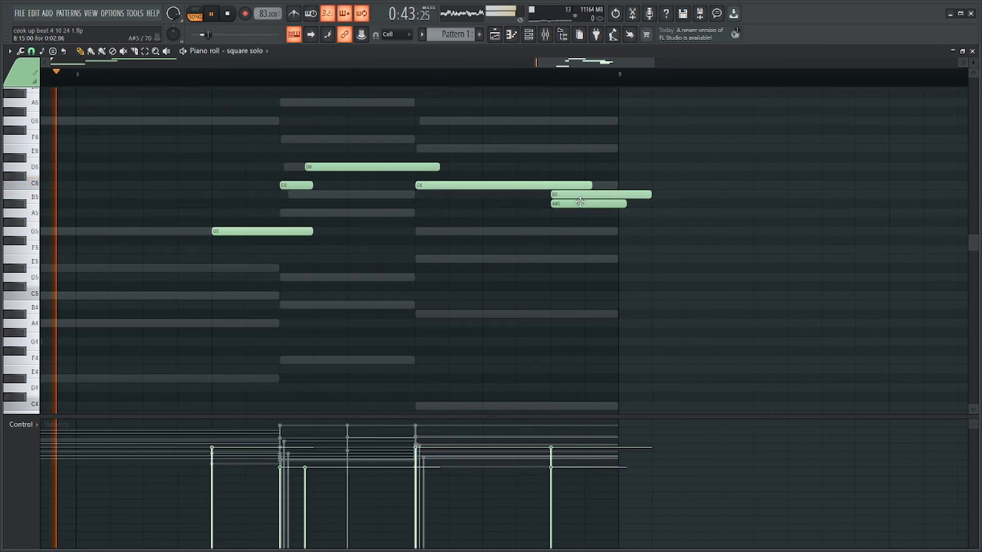
drag(596, 204, 627, 204)
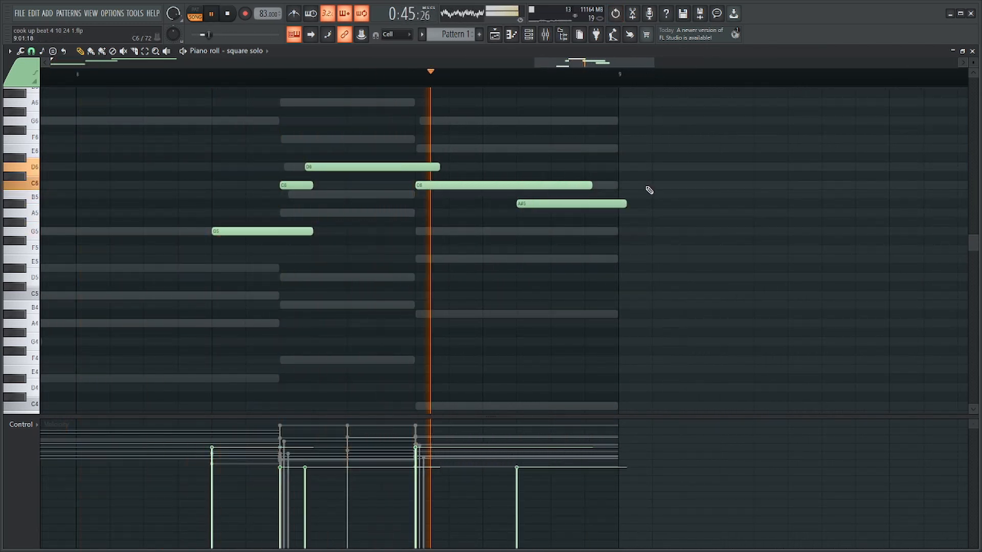
ctrl+drag(636, 163, 620, 234)
key(ctrl+q)
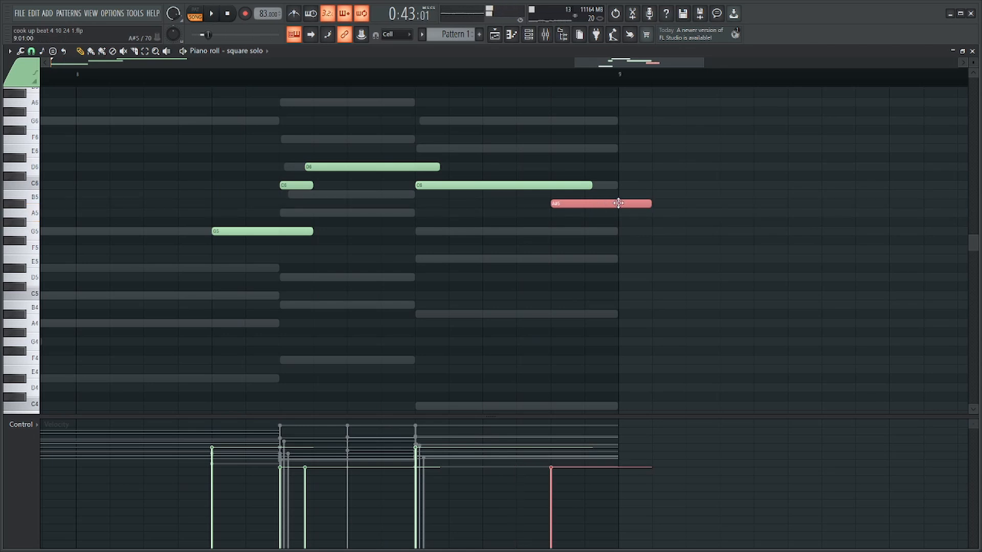
key(space)
drag(646, 203, 615, 204)
ctrl+click(633, 164)
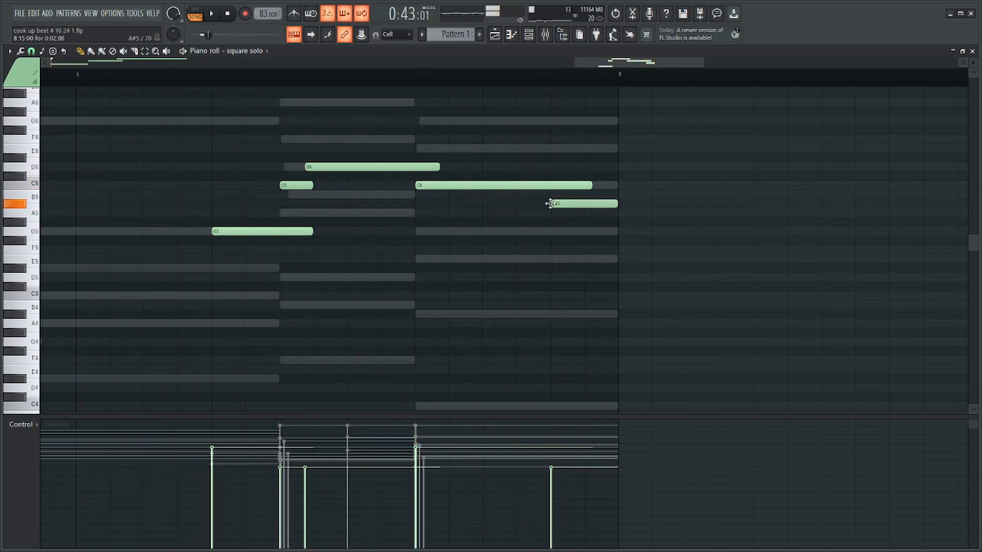
Try an earlier start for the A#5 note at step 13 of bar 8, still ending at bar 9.
key(space)
drag(550, 204, 640, 212)
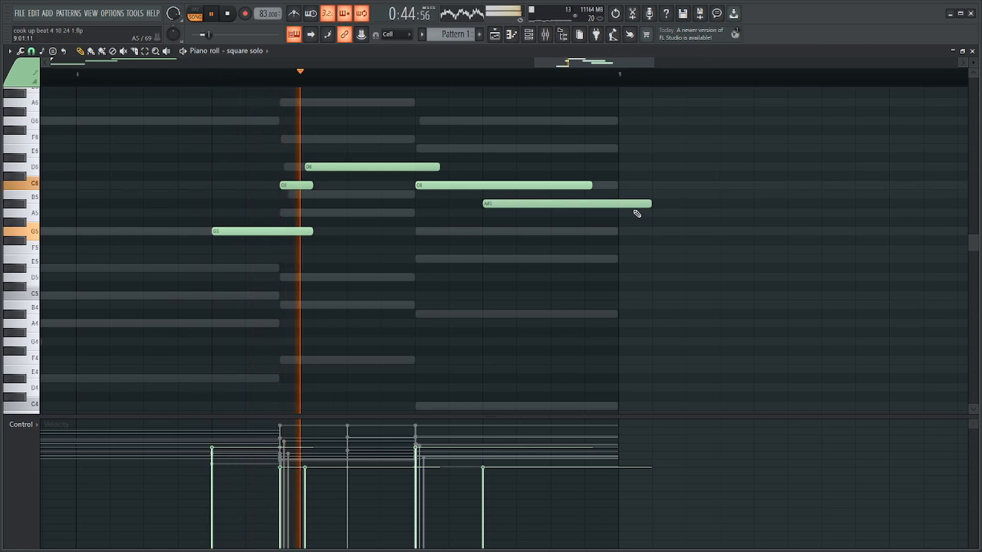
key(space)
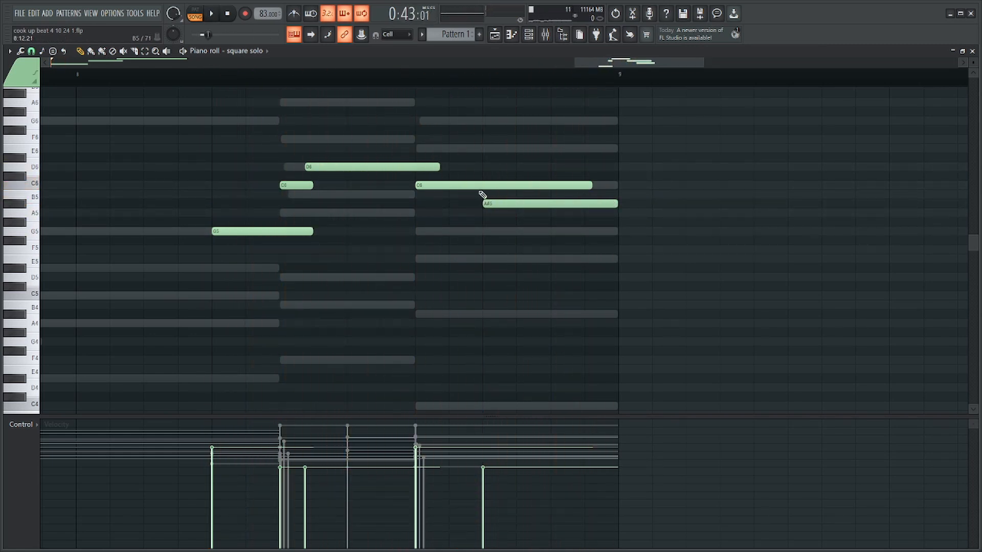
Move the square solo's long C6 note to step 13 of bar 8 and lengthen the D6 before it by one step.
drag(477, 186, 543, 185)
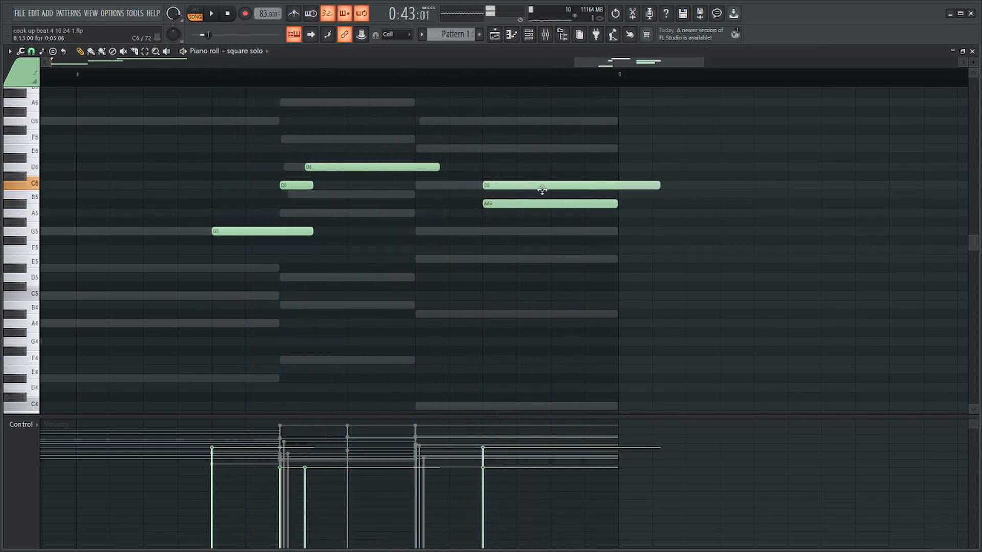
click(438, 161)
key(ctrl+z)
Start the A#5 at step 15 of bar 8, trim it to end at bar 9, shorten the preceding C6, and play the phrase.
drag(500, 200, 568, 204)
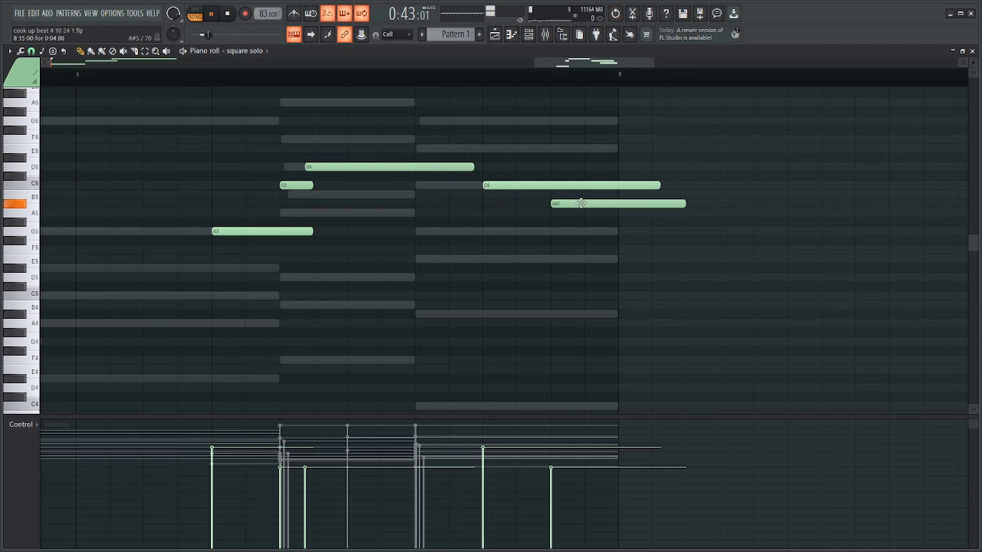
key(space)
drag(686, 203, 607, 213)
key(space)
scroll(659, 164, down, 2)
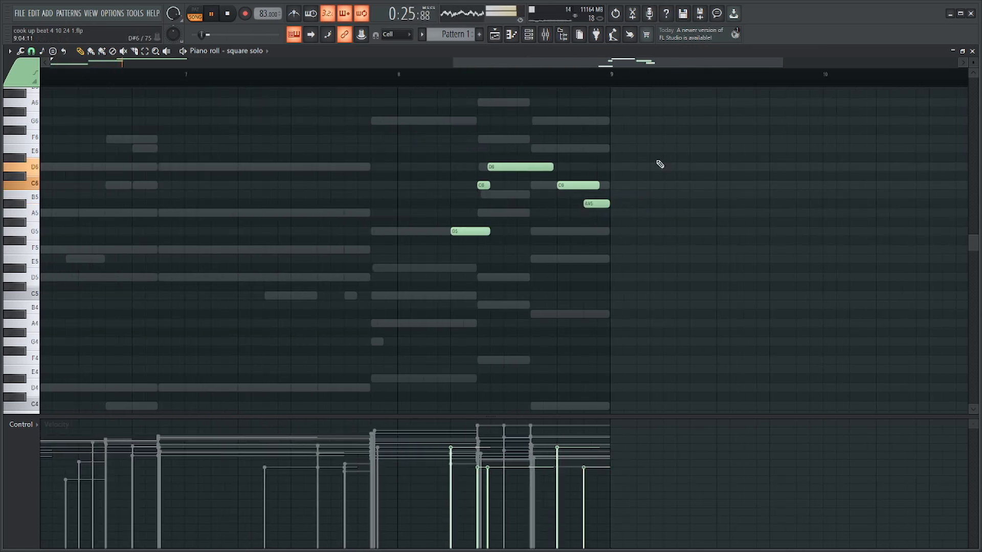
scroll(478, 228, up, 2)
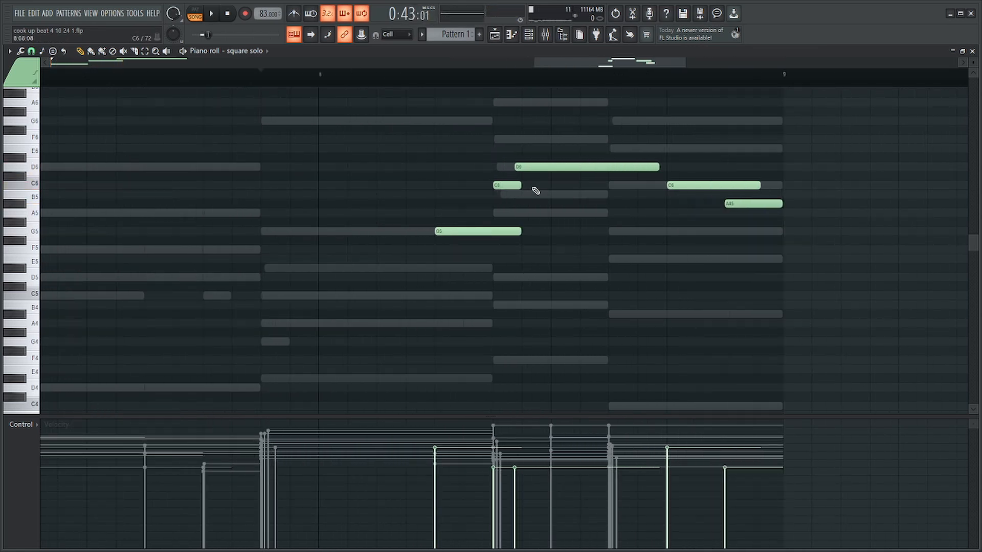
Open the Strings notes and play the pattern from the start to review the melody.
key(F6)
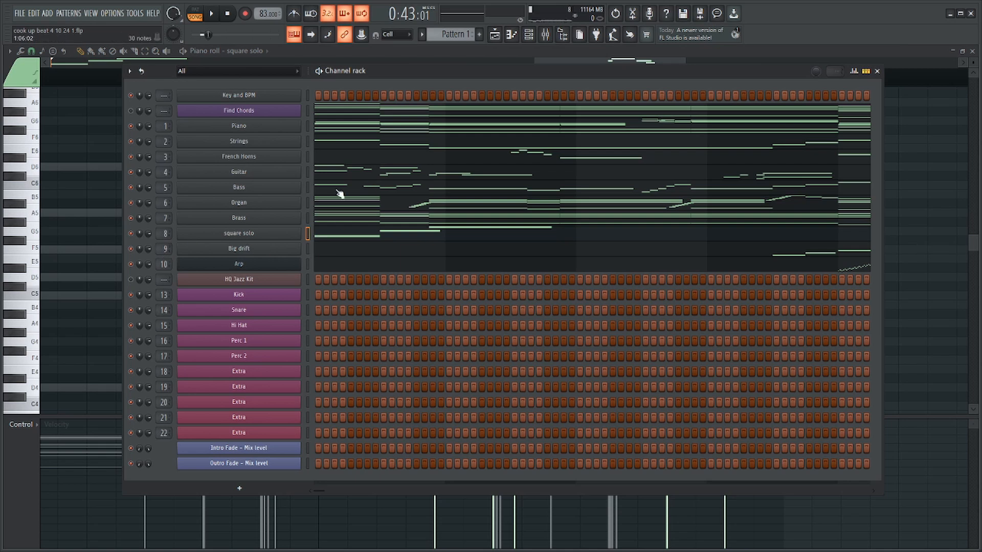
scroll(377, 148, down, 5)
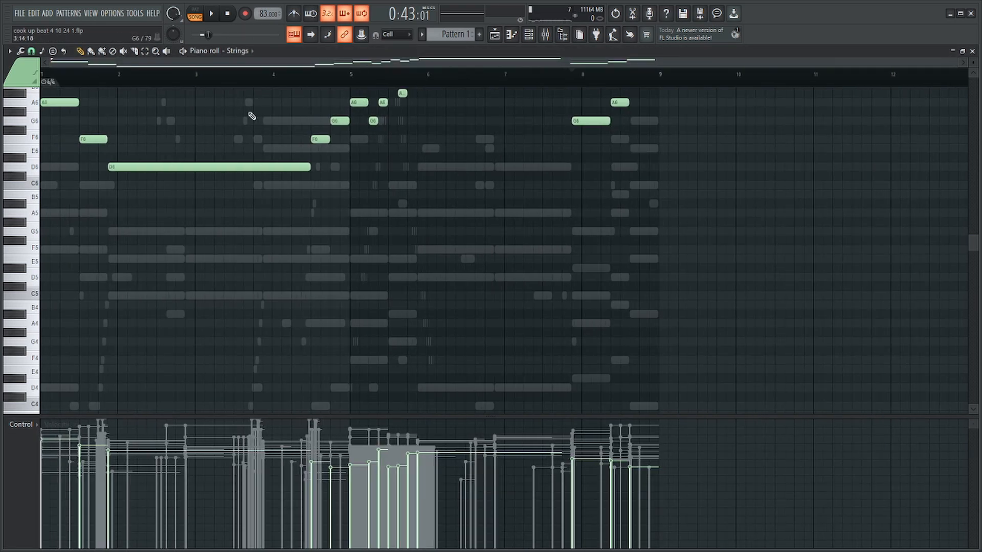
scroll(301, 169, up, 4)
key(space)
key(F6)
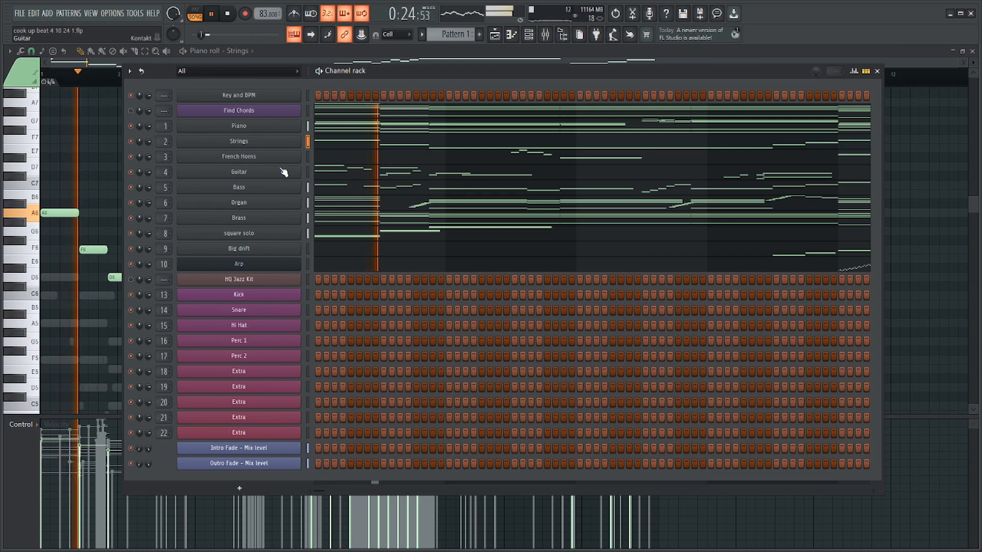
key(F6)
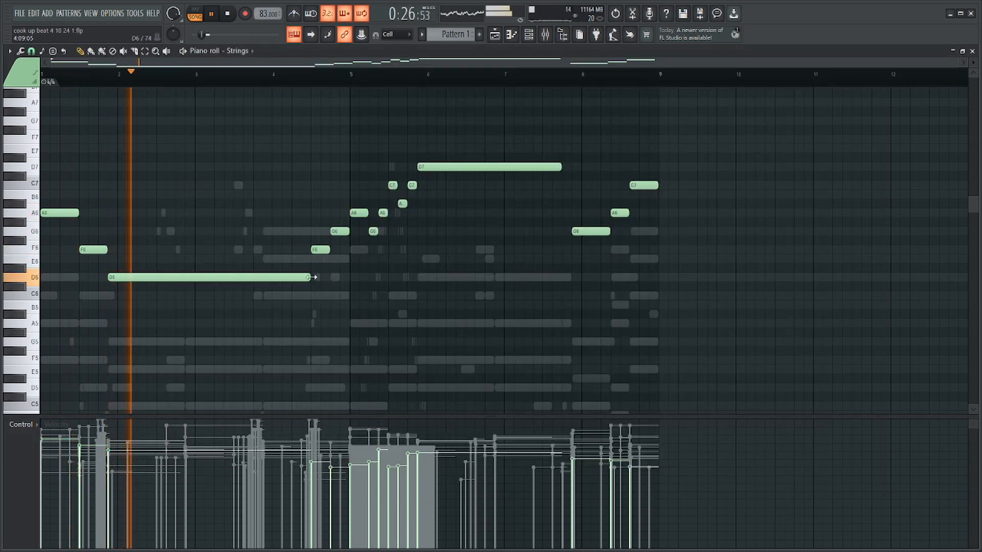
Replay the pattern from the start and check the mixer levels.
key(space)
key(F9)
key(space)
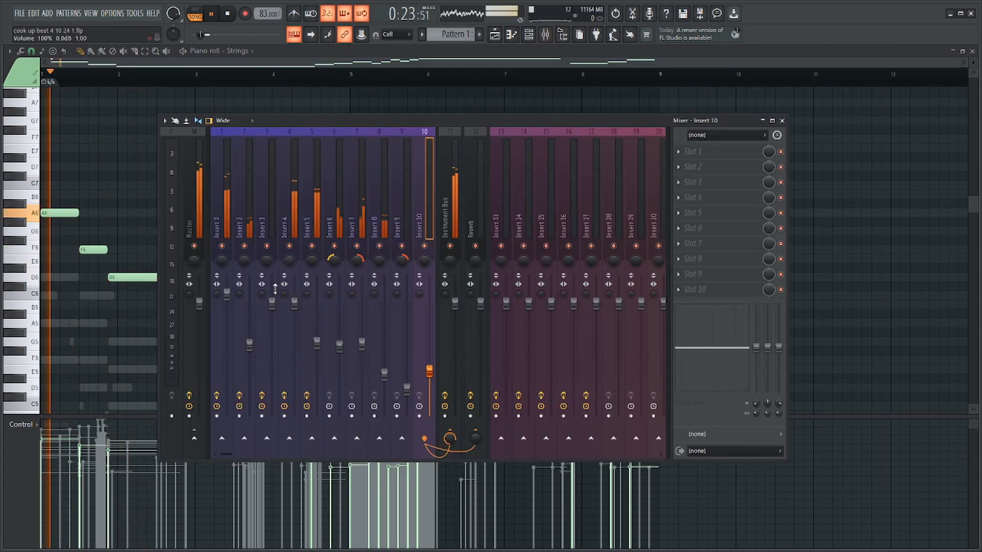
key(F9)
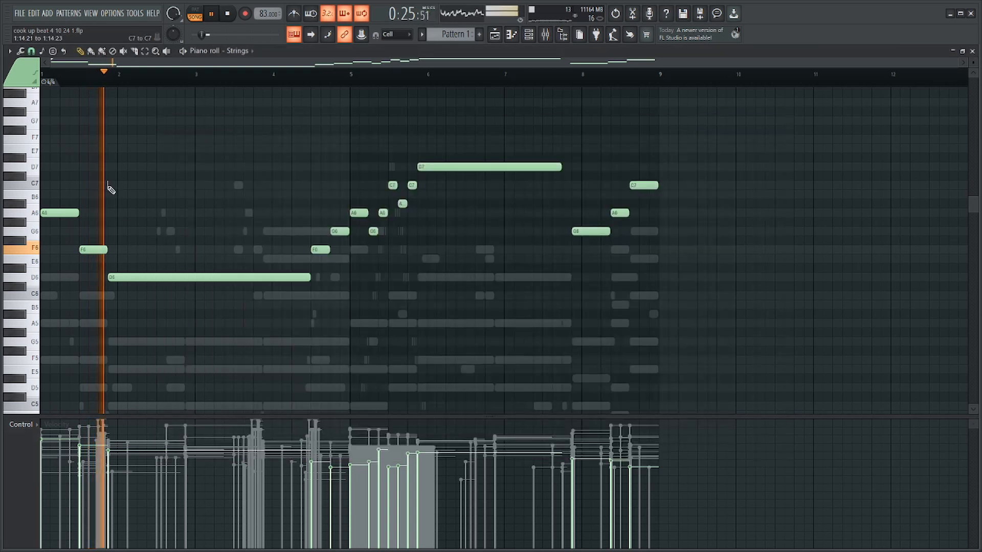
Review the Brass chord notes and check the keyswitch assignments in the channel's Session Horns Pro instrument.
key(F6)
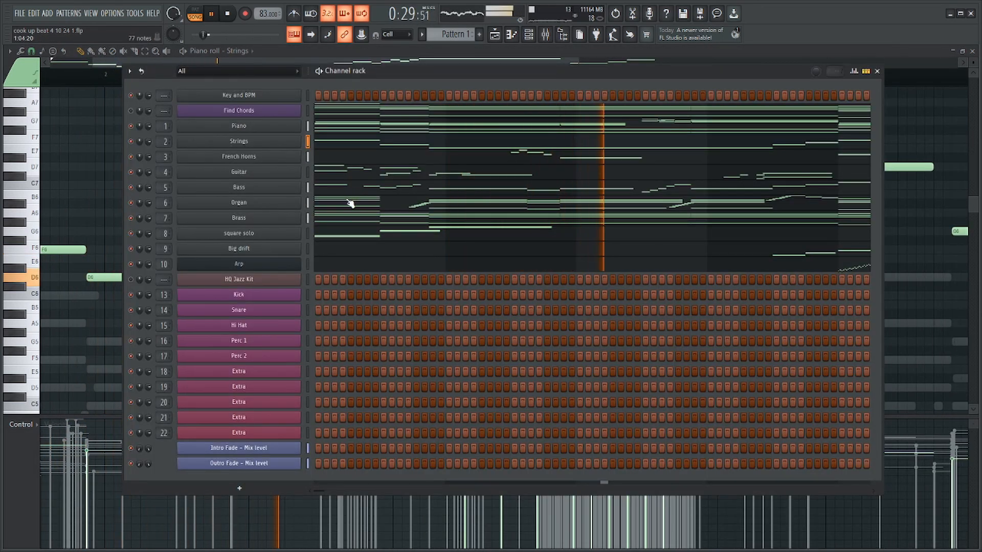
click(365, 223)
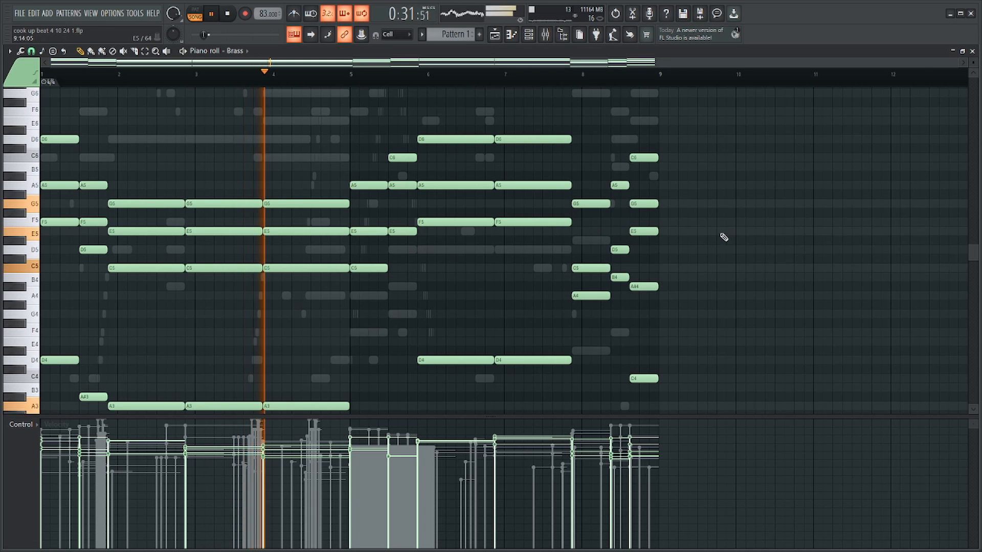
key(space)
key(F6)
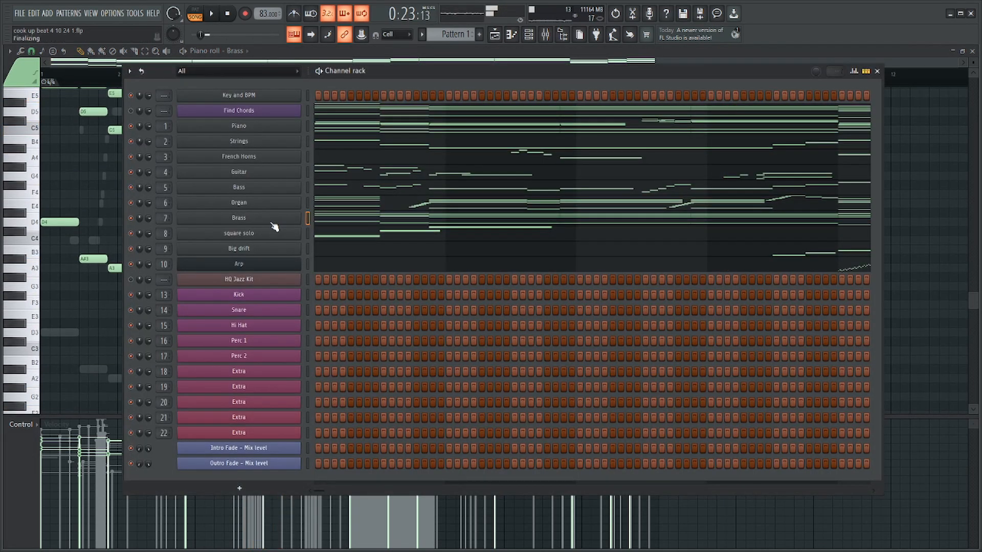
click(271, 221)
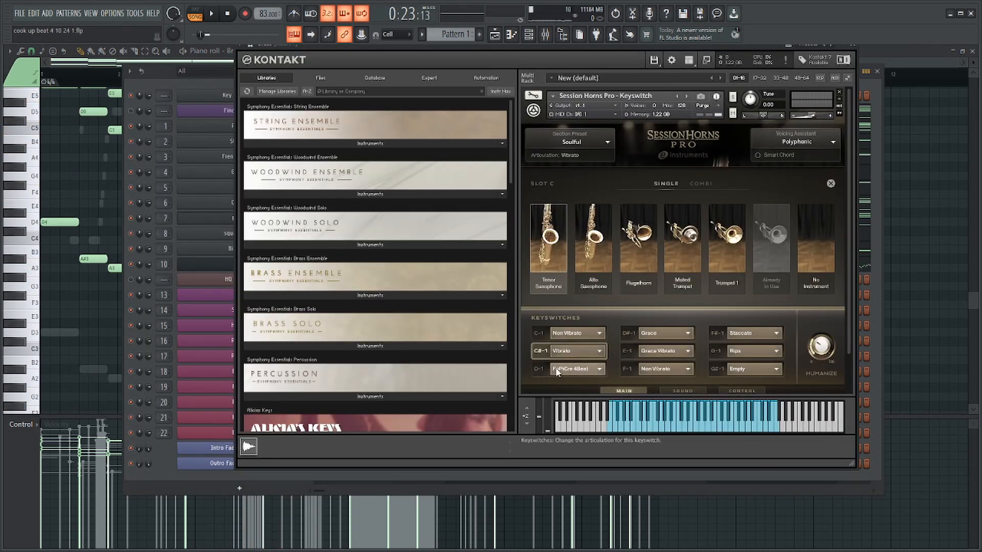
click(831, 184)
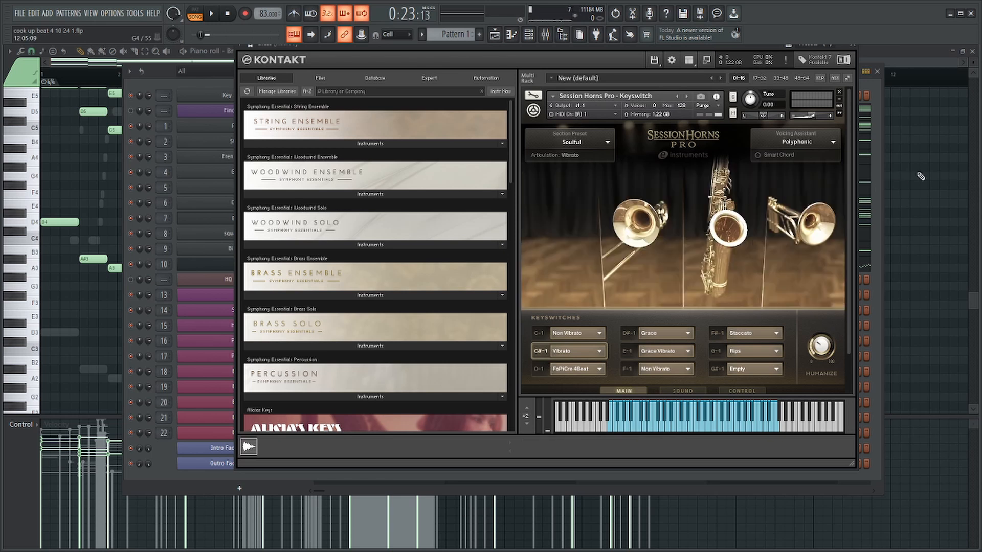
right_click(920, 177)
Add Brass keyswitch notes: a two-step C#1 at step 9 of bar 7 and a one-step D1 at step 4 of bar 8.
scroll(830, 226, down, 8)
click(526, 291)
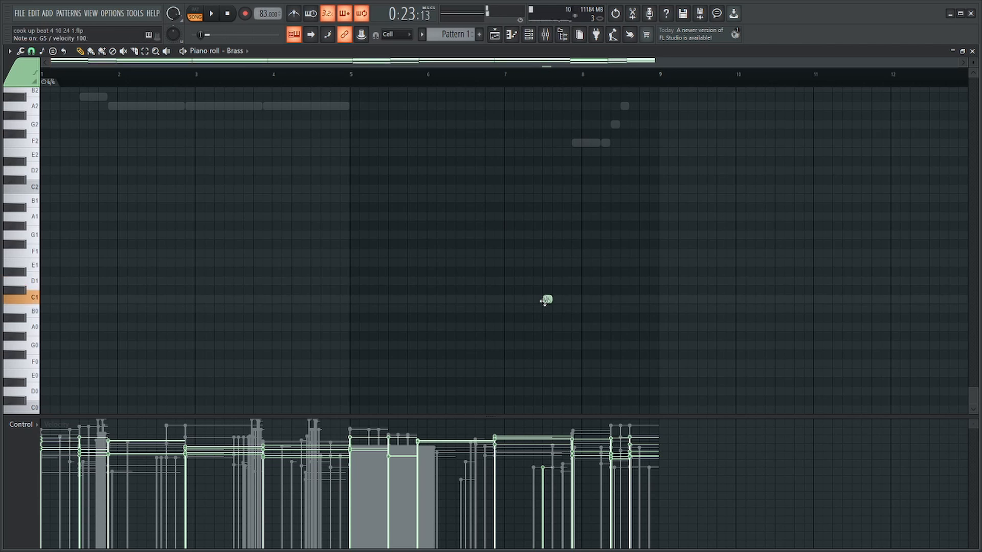
scroll(651, 303, up, 3)
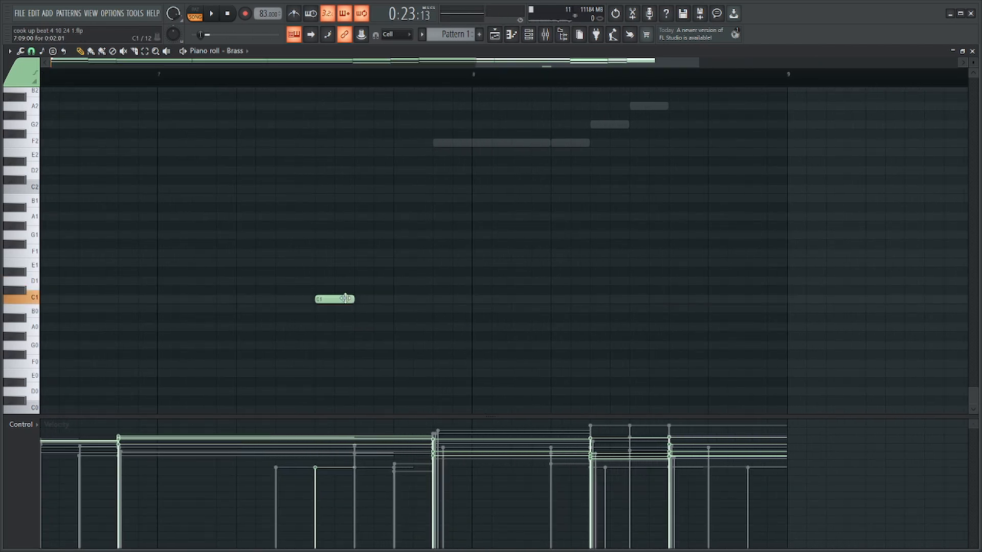
scroll(639, 291, up, 5)
scroll(638, 293, down, 5)
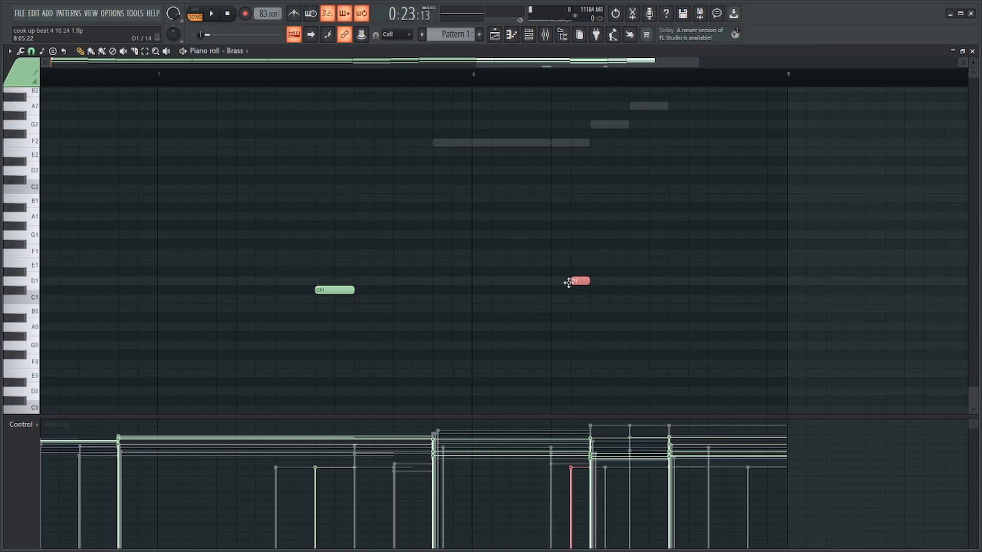
scroll(572, 285, up, 4)
Slice the Brass chord at step 5 of bar 8 and shorten its first part by one step to leave a gap.
drag(553, 322, 545, 87)
drag(547, 191, 568, 188)
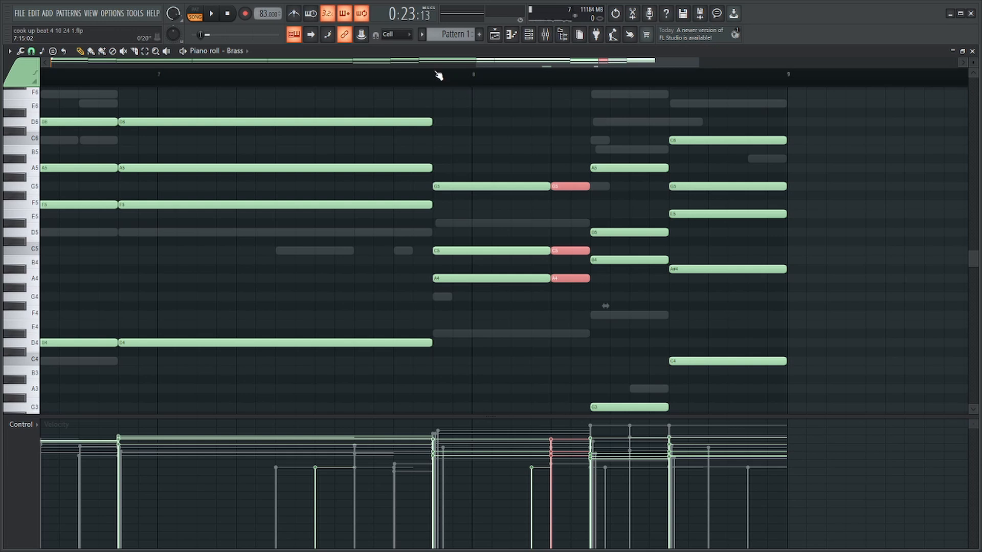
drag(483, 183, 495, 476)
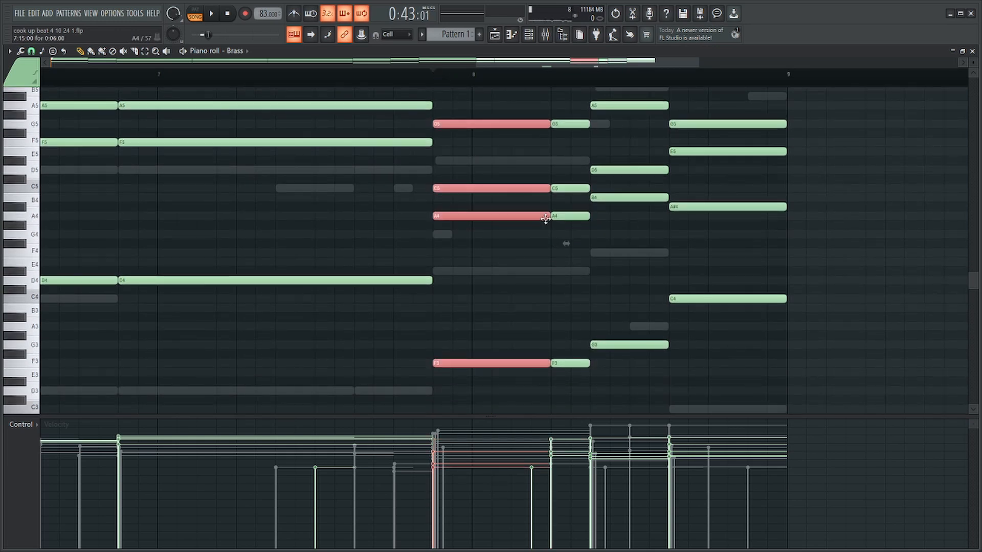
ctrl+scroll(534, 226, down, 3)
scroll(500, 303, down, 6)
Add a two-step C#1 keyswitch note to the Brass at step 16 of bar 8.
ctrl+click(496, 362)
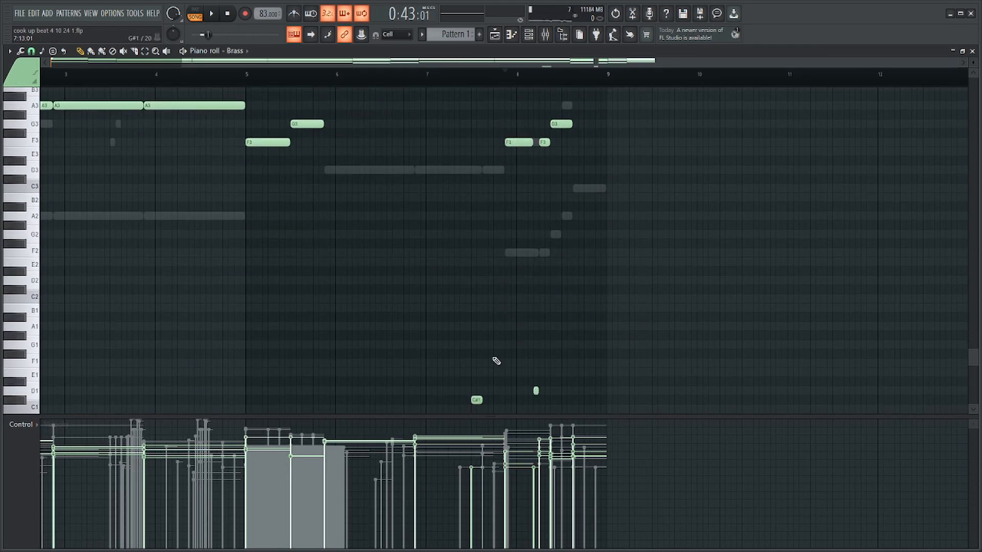
ctrl+scroll(608, 395, up, 4)
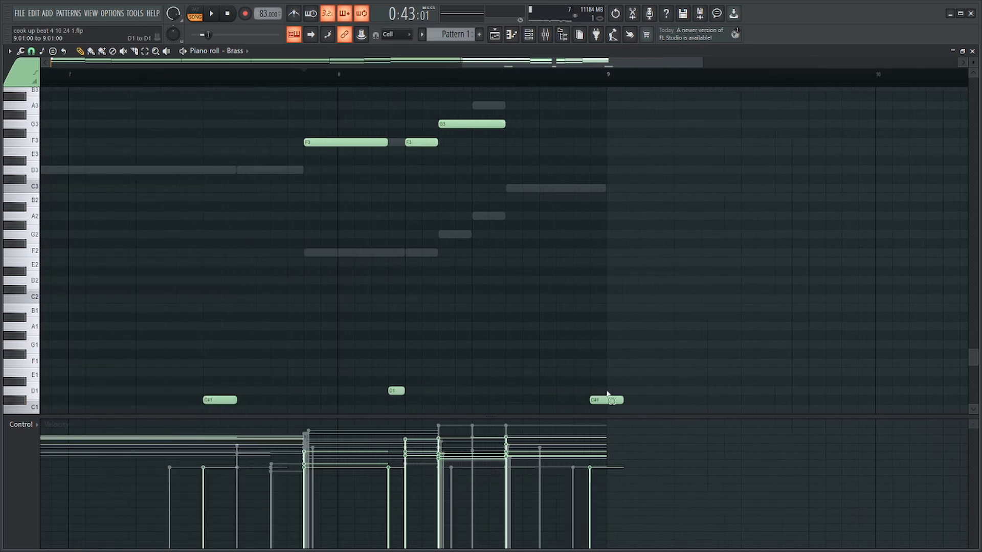
Shorten the C#1 keyswitch note at step 16 of bar 8 to one step and play back bars 7 and 8.
drag(621, 400, 607, 400)
ctrl+click(603, 348)
ctrl+scroll(462, 242, down, 3)
click(318, 77)
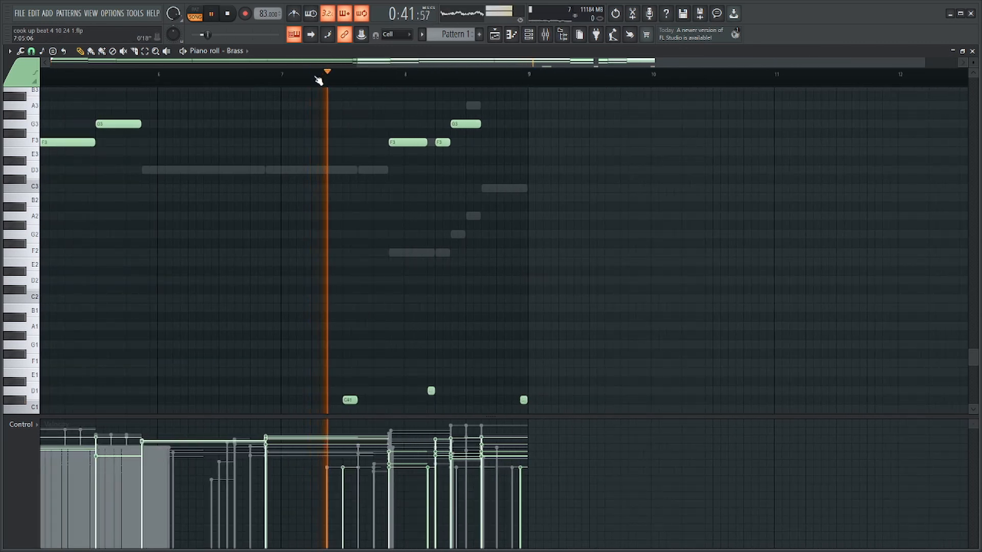
scroll(558, 228, up, 4)
scroll(558, 229, up, 4)
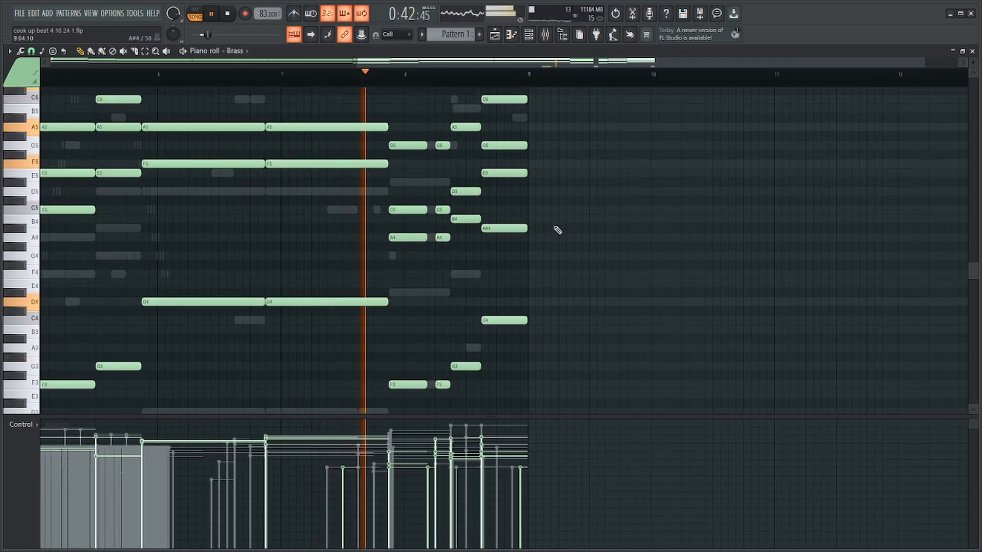
scroll(530, 243, down, 7)
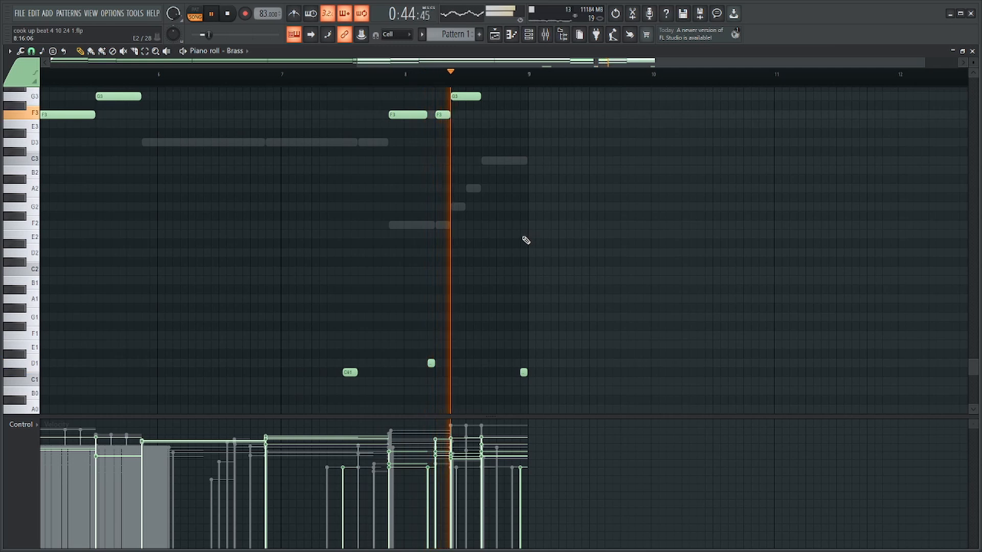
scroll(531, 242, up, 7)
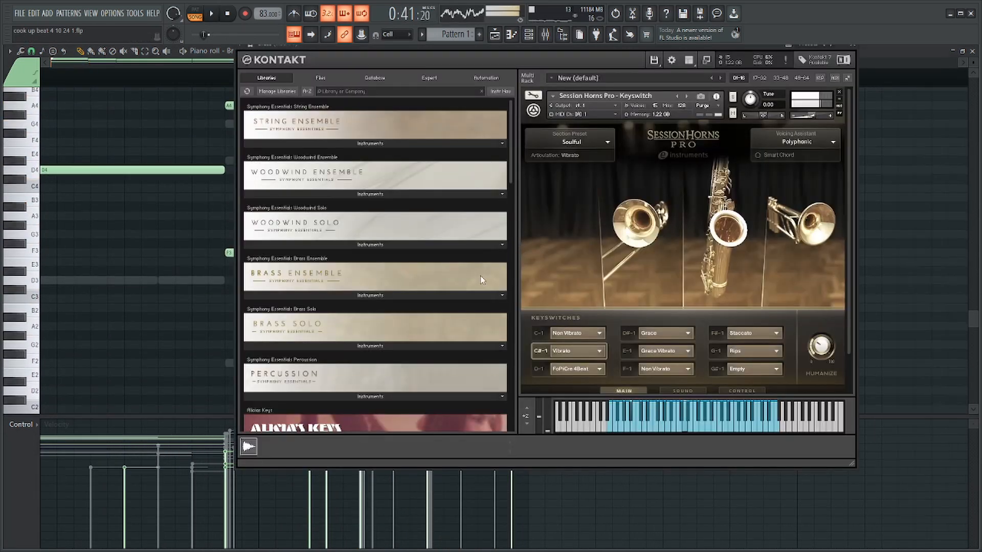
Try the FoPiCre 2Beat articulation on the D-1 keyswitch and audition the Brass around the start of bar 8.
click(580, 371)
click(577, 395)
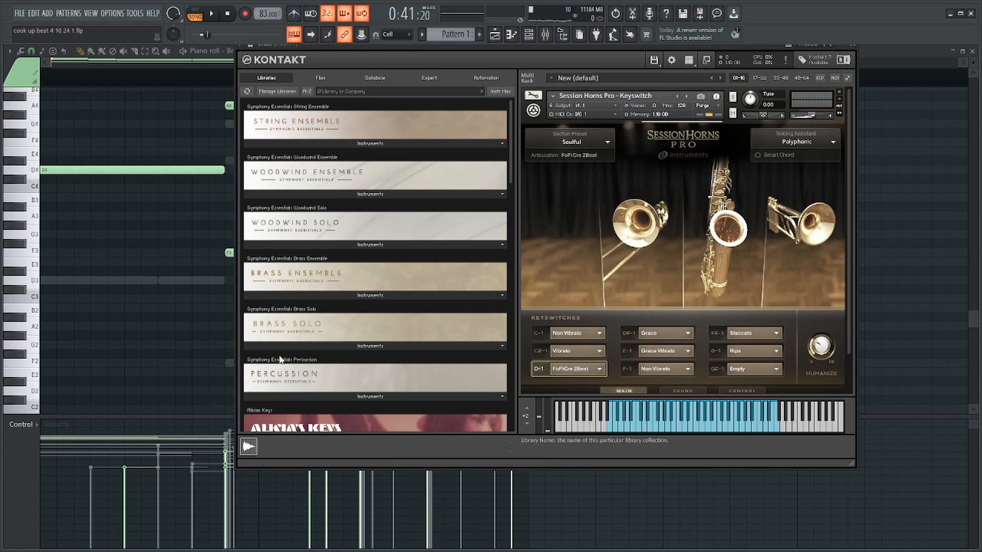
ctrl+click(169, 276)
click(239, 77)
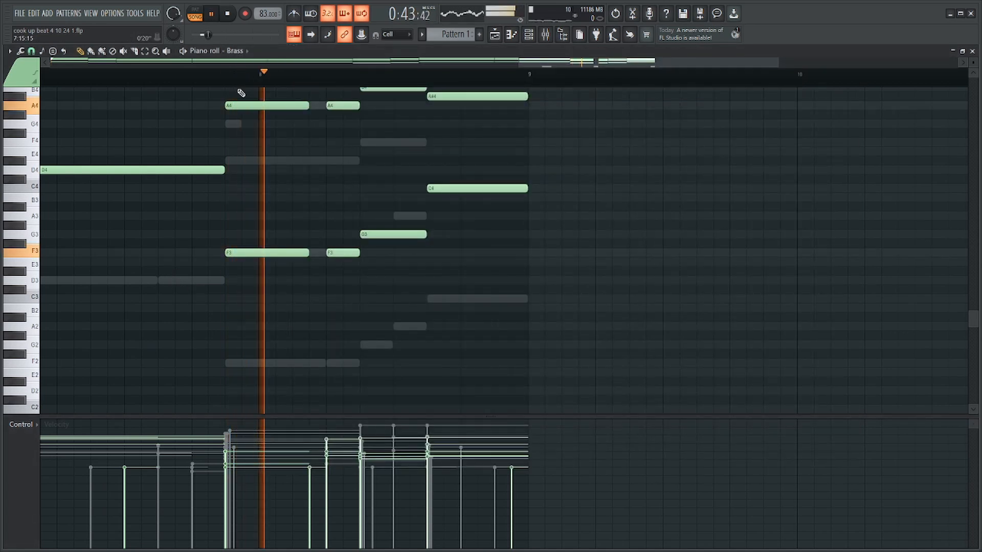
scroll(240, 121, down, 2)
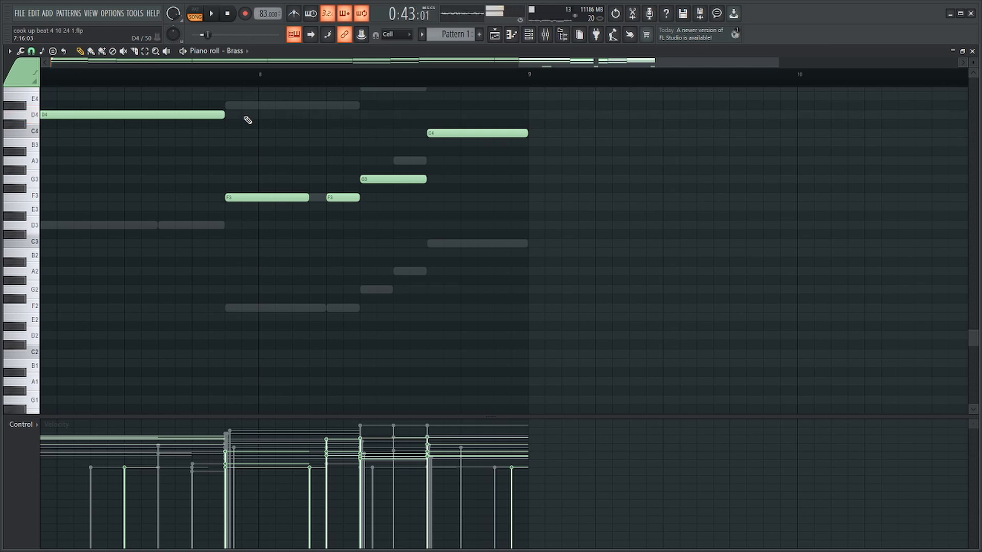
scroll(248, 120, down, 6)
Try the Rips articulation on the D-1 keyswitch and audition bar 8 of the Brass.
key(Tab)
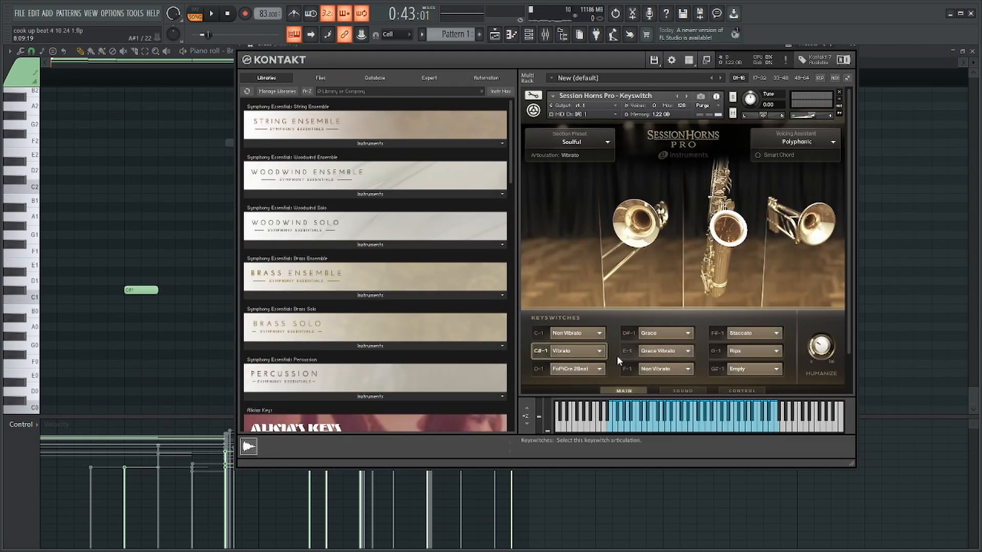
click(572, 369)
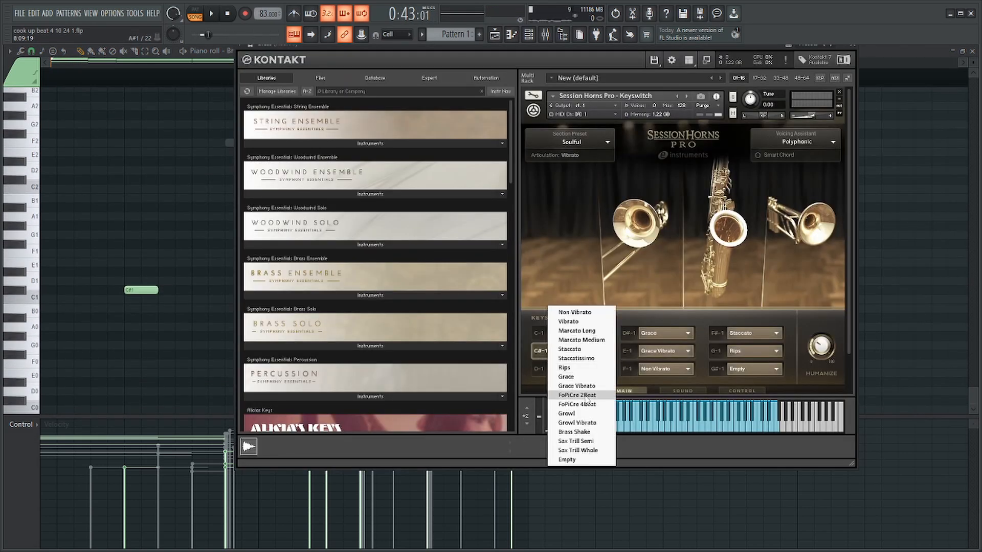
click(578, 372)
key(Tab)
click(295, 81)
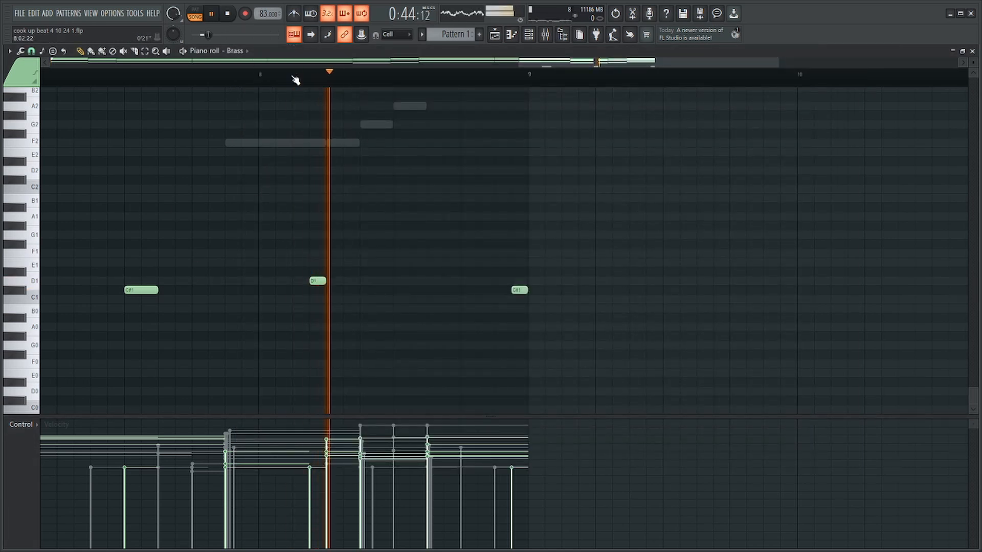
key(space)
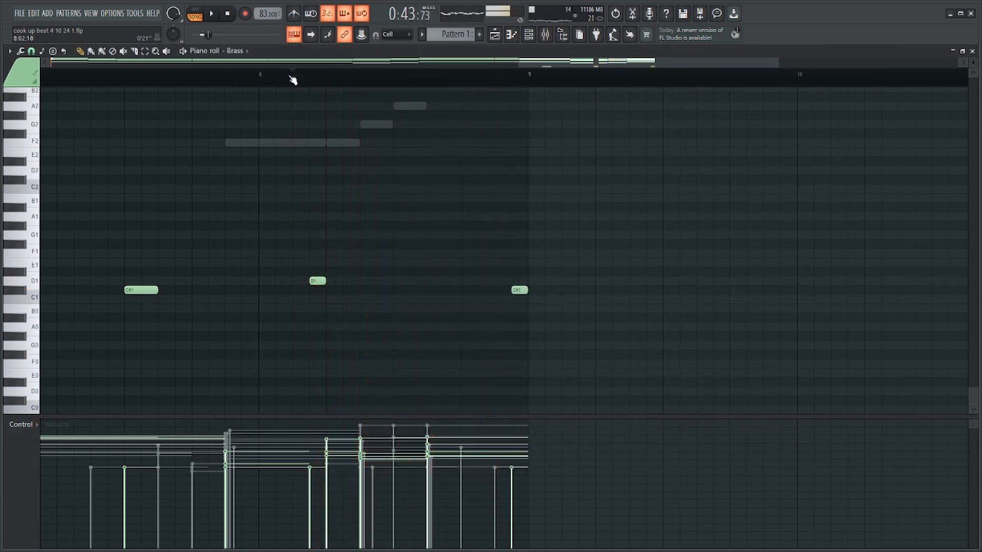
Try the Growl articulation on the D-1 keyswitch and play the second half of bar 8.
key(Tab)
click(569, 371)
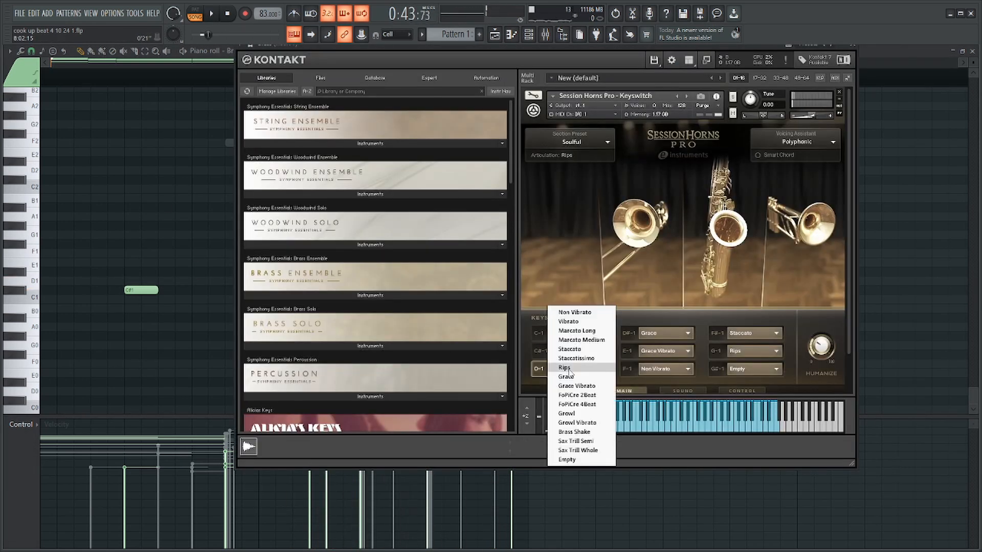
click(588, 415)
key(Tab)
click(403, 76)
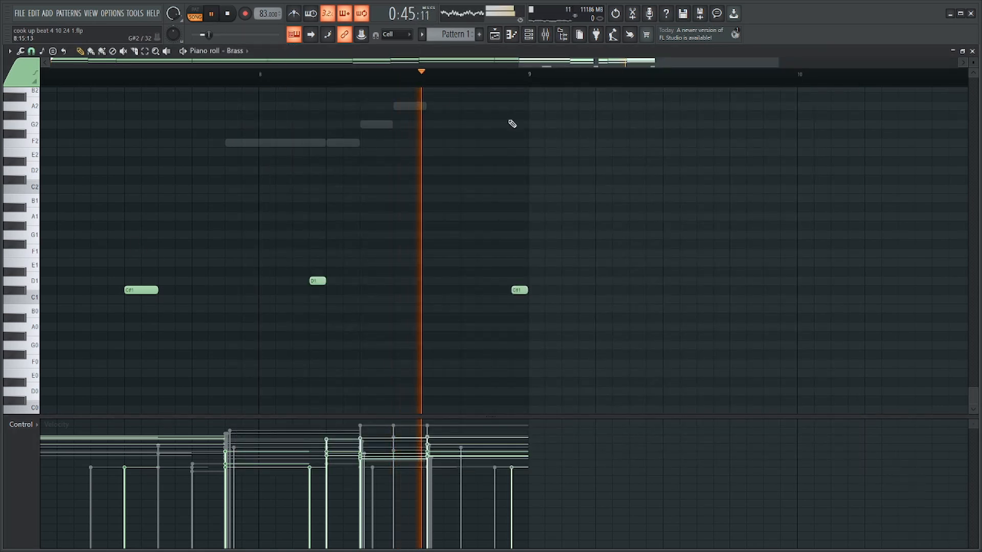
Solo the Brass channel and play its final chords in bar 8.
key(Tab)
key(F6)
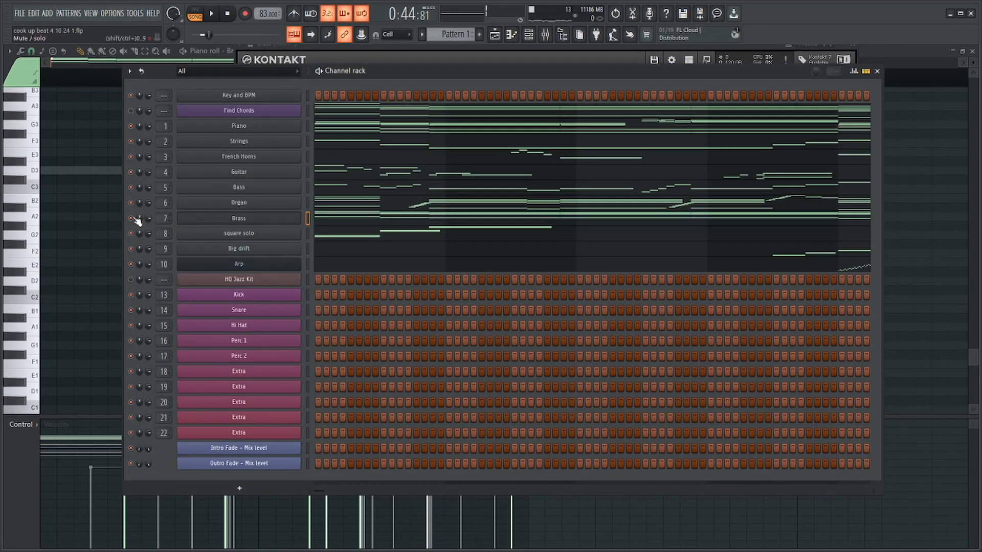
key(space)
key(Tab)
scroll(409, 166, up, 7)
key(space)
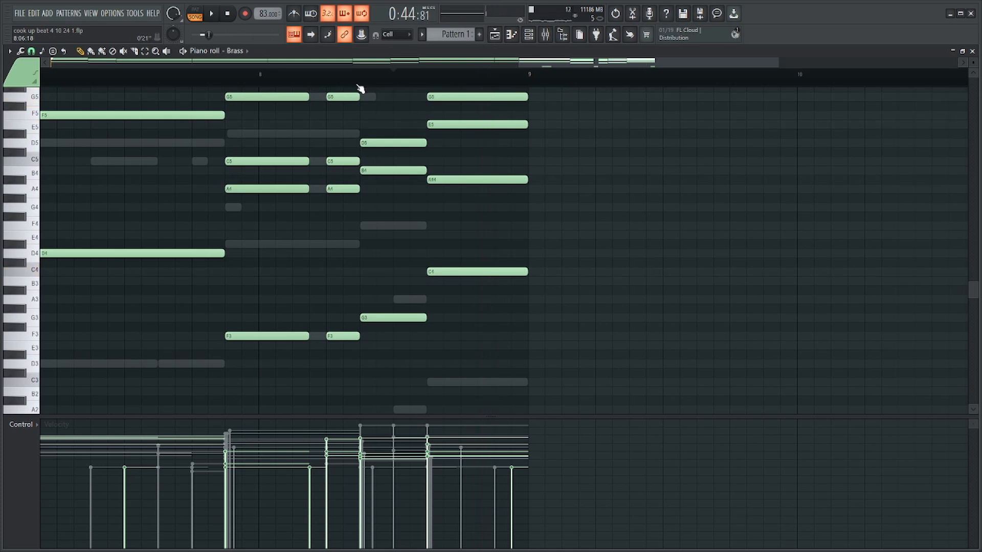
key(space)
Delete the Brass chord at step 5 of bar 8 and extend the preceding chord to the end of step 6.
scroll(348, 93, up, 4)
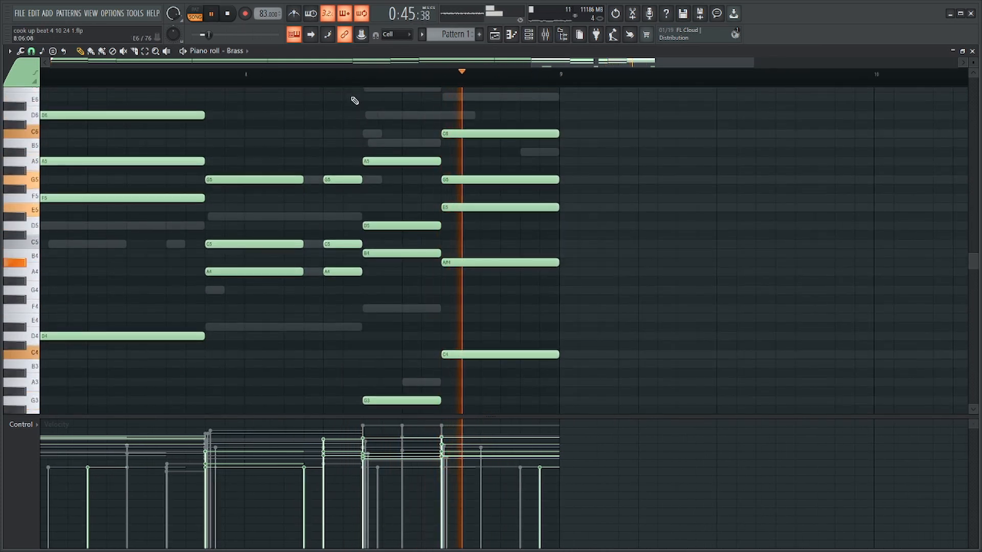
drag(359, 122, 338, 402)
key(Delete)
drag(328, 359, 257, 76)
key(space)
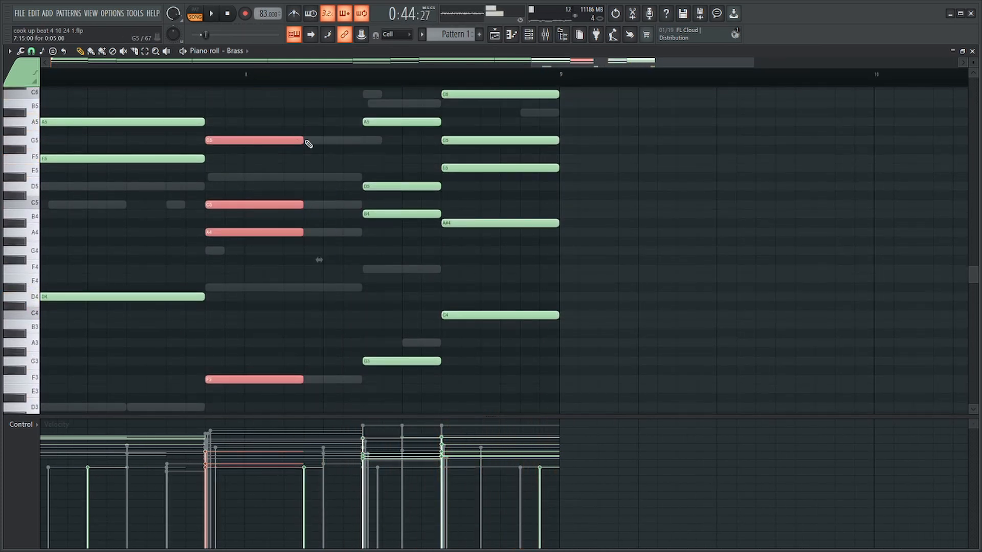
drag(323, 141, 362, 148)
Try the Sax Trill Semi articulation on the D-1 keyswitch and audition the soloed Brass chords.
key(Tab)
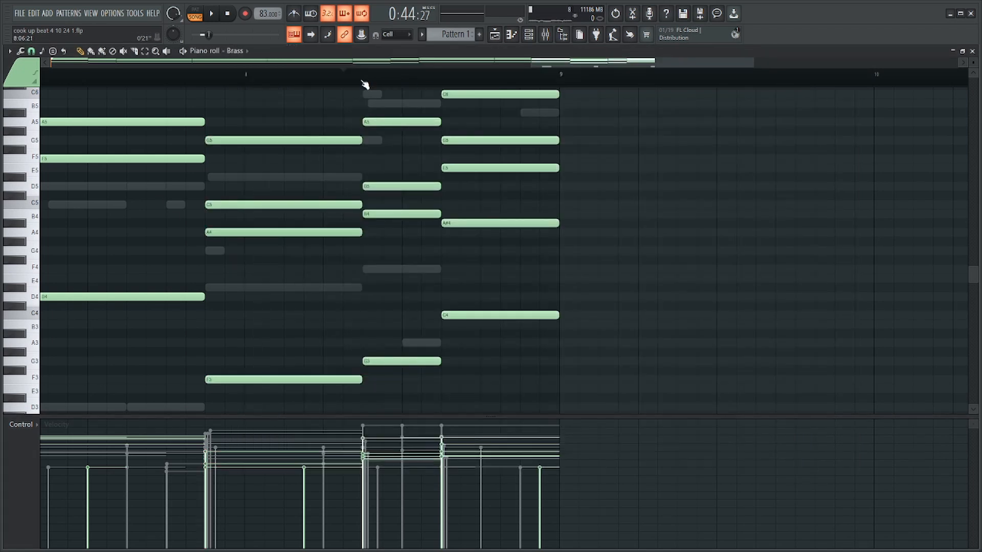
key(space)
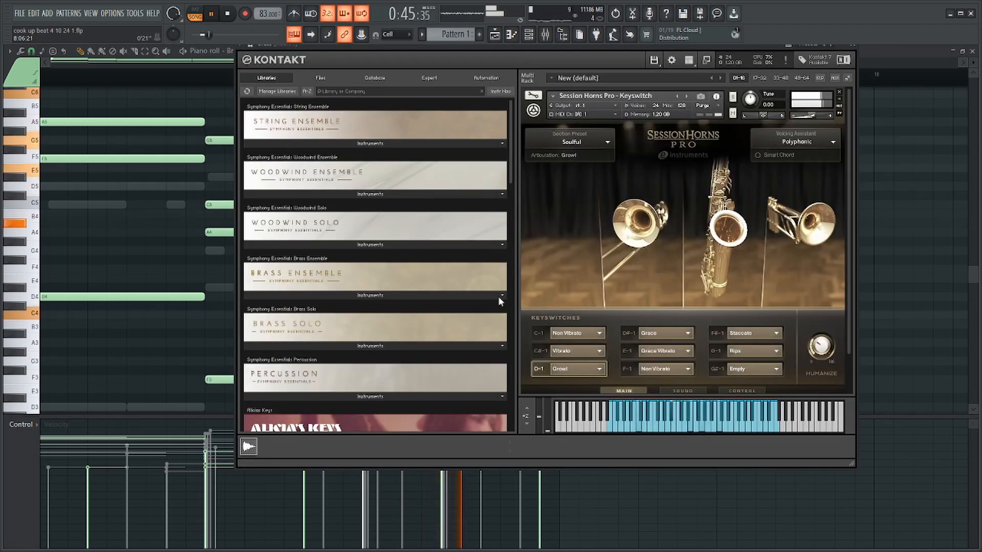
click(561, 353)
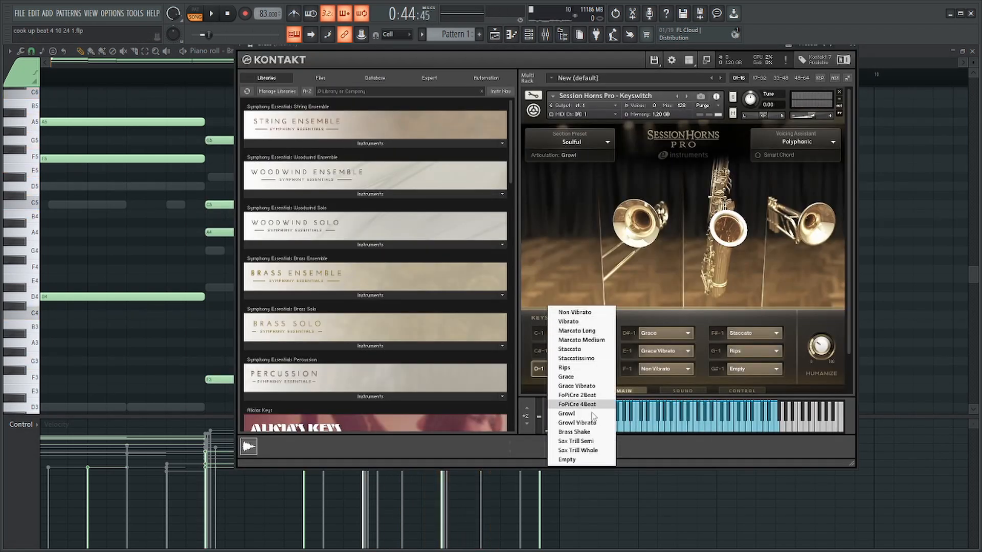
click(575, 441)
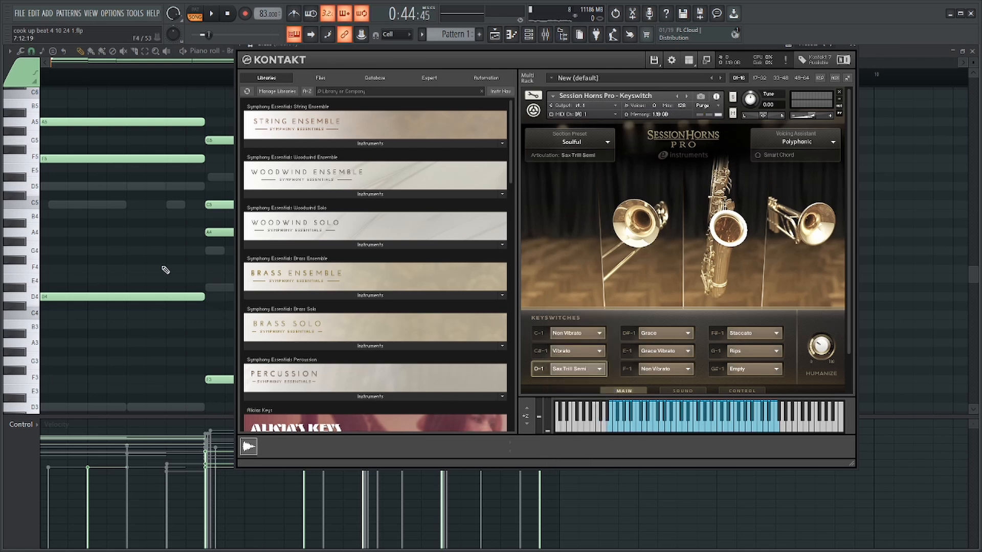
ctrl+click(145, 294)
key(space)
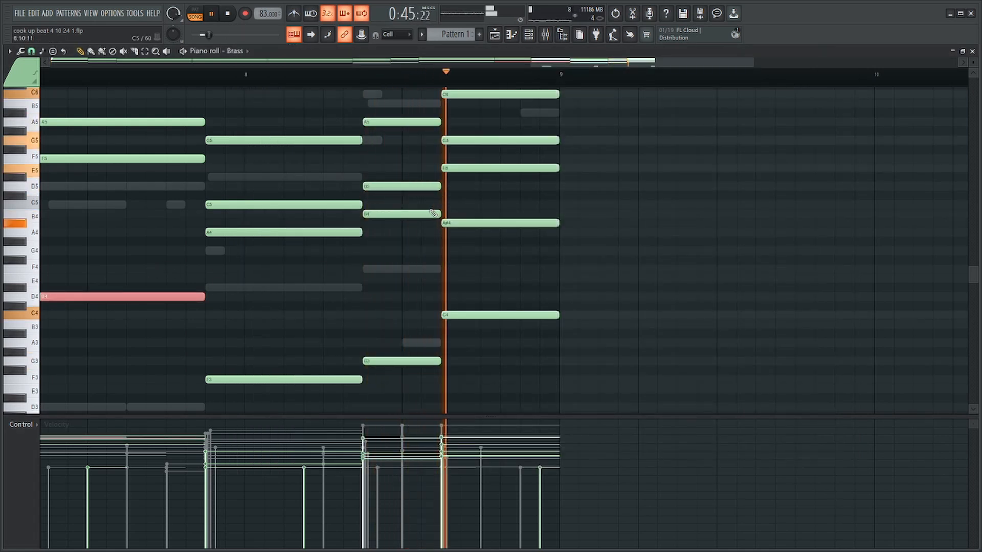
Assign the Grace articulation to the D-1 keyswitch and audition it against the Brass keyswitch notes in bars 7 and 8.
key(Tab)
key(space)
click(576, 369)
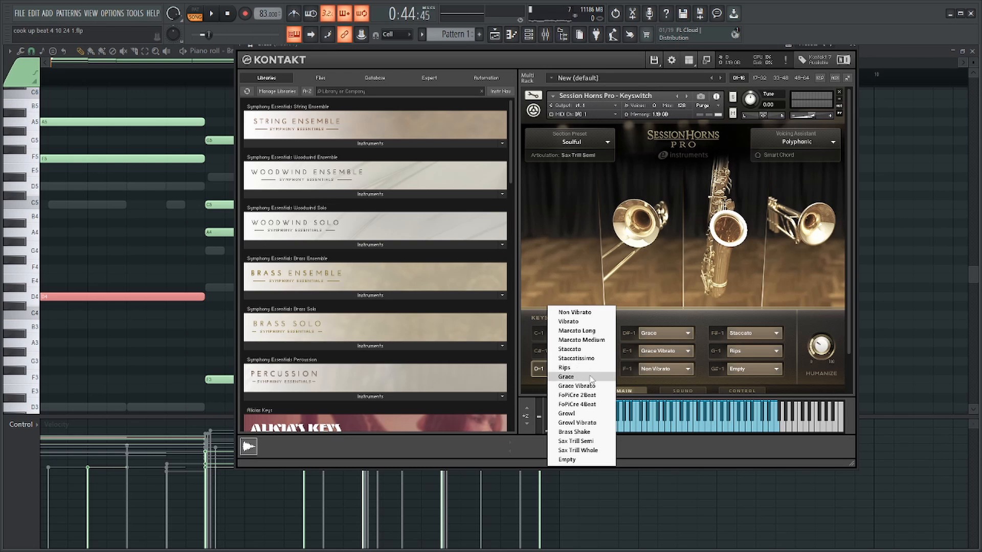
click(566, 377)
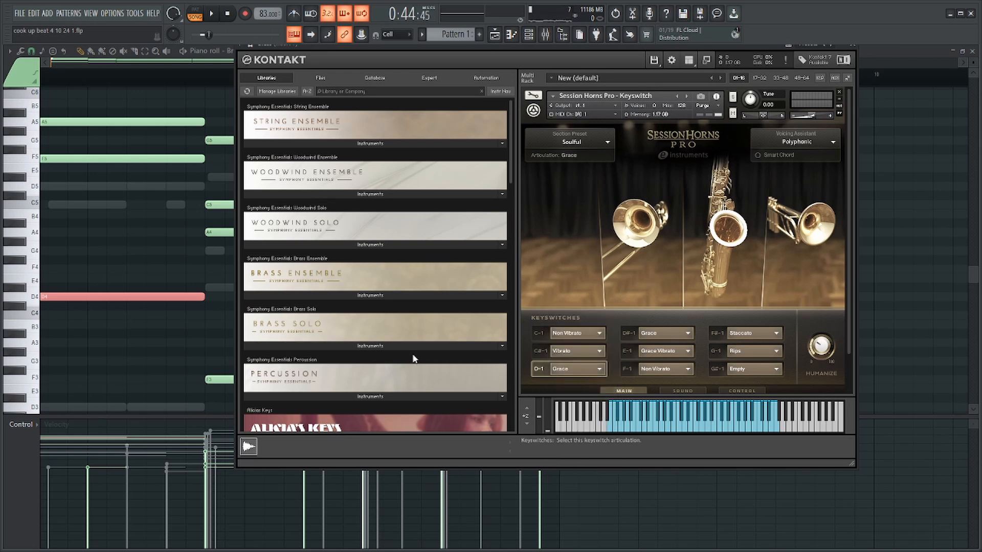
ctrl+click(118, 300)
key(space)
key(Tab)
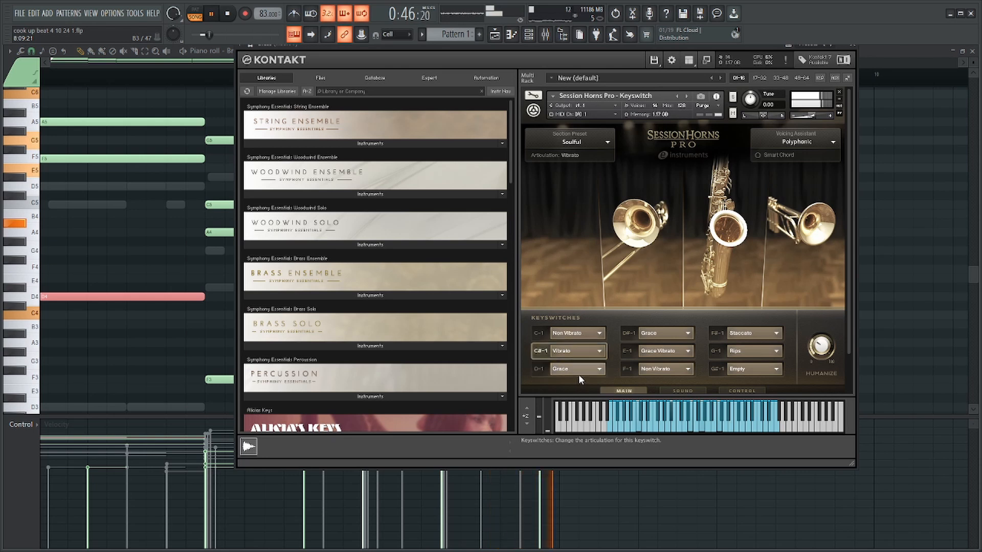
ctrl+click(73, 279)
scroll(333, 344, down, 1)
scroll(335, 347, down, 4)
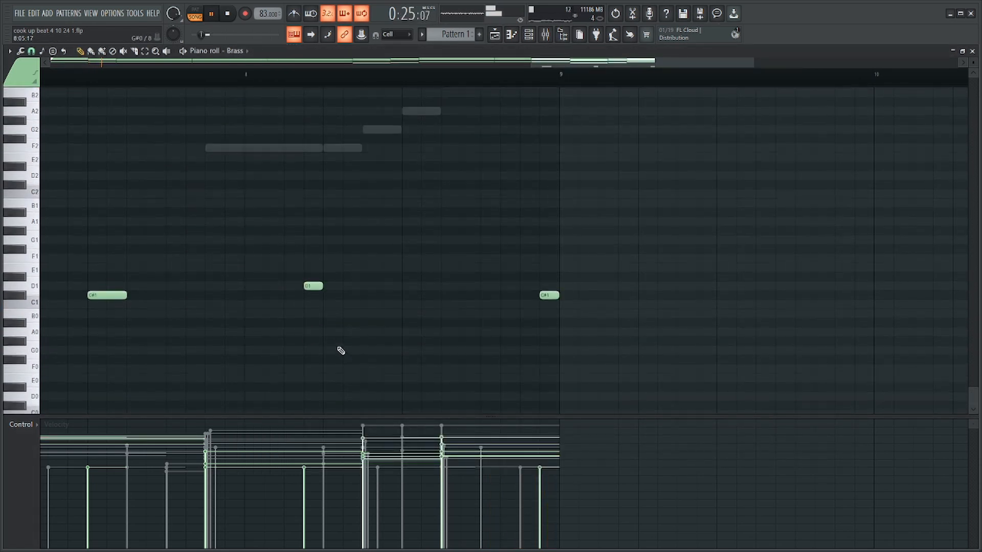
scroll(344, 328, up, 2)
click(209, 75)
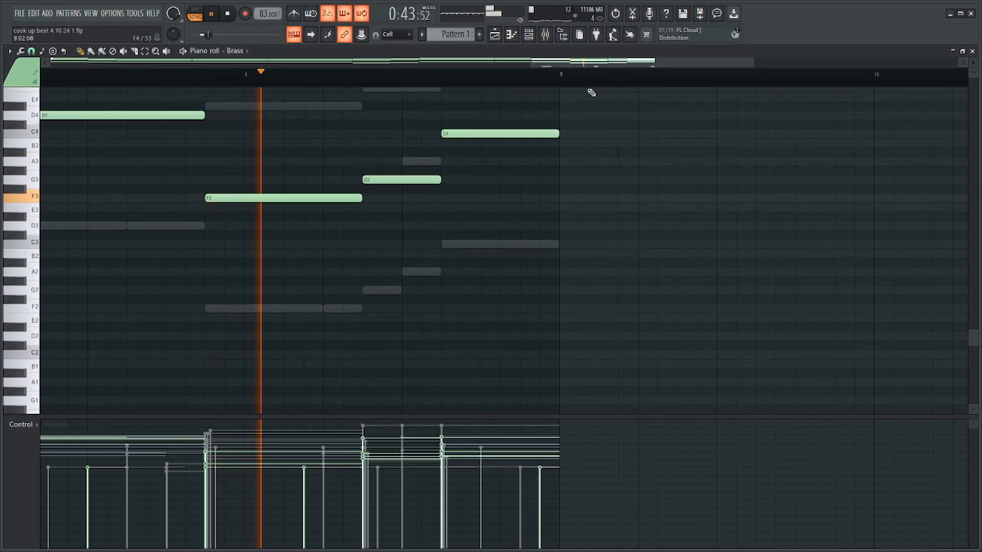
Unsolo the Brass and lower the velocities of its chord starting at step 15 of bar 7 while playing the full mix.
click(548, 36)
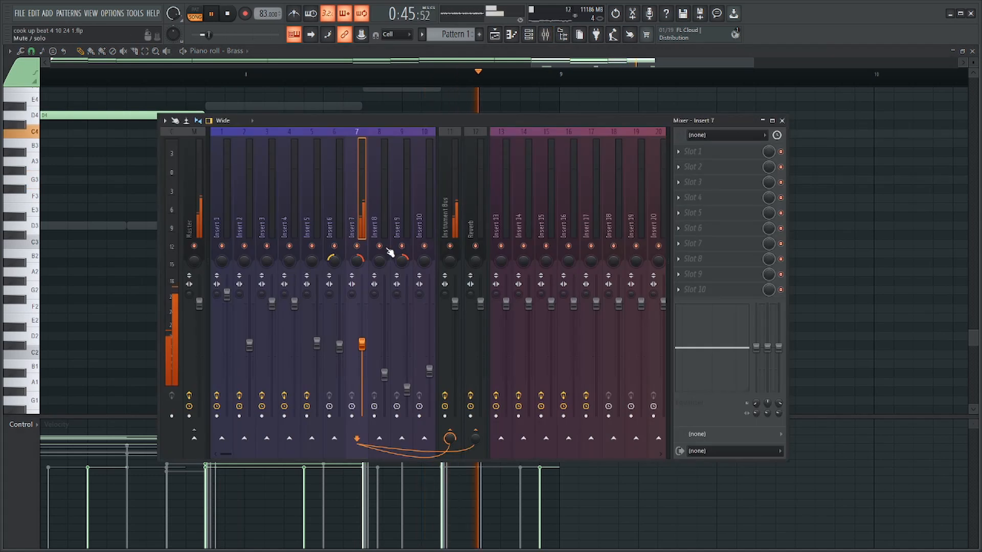
key(F6)
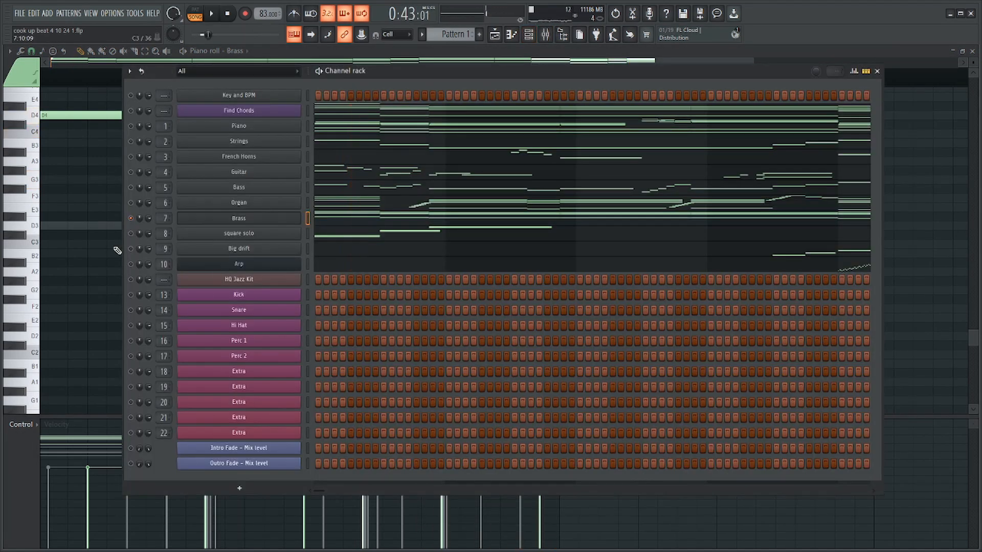
key(F6)
scroll(278, 287, up, 5)
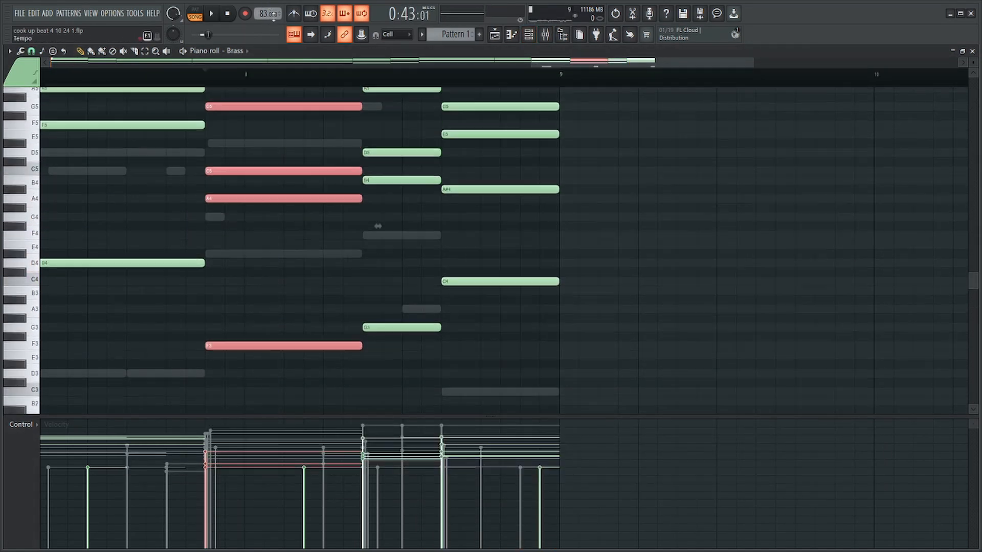
key(space)
ctrl+scroll(271, 125, down, 3)
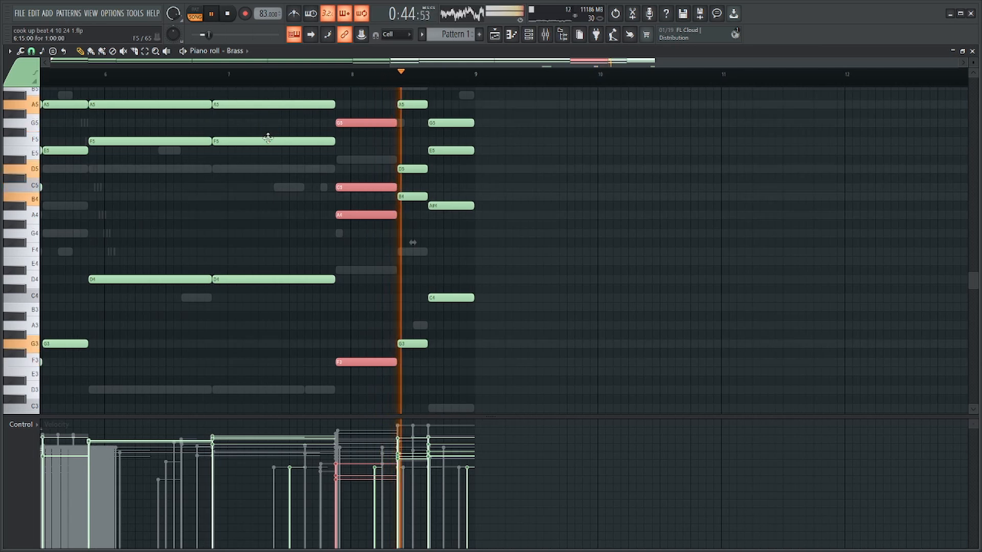
Play the full mix from bar 1 and review the Brass chords, the Session Horns Pro keyswitches and the channel list.
ctrl+scroll(266, 183, down, 2)
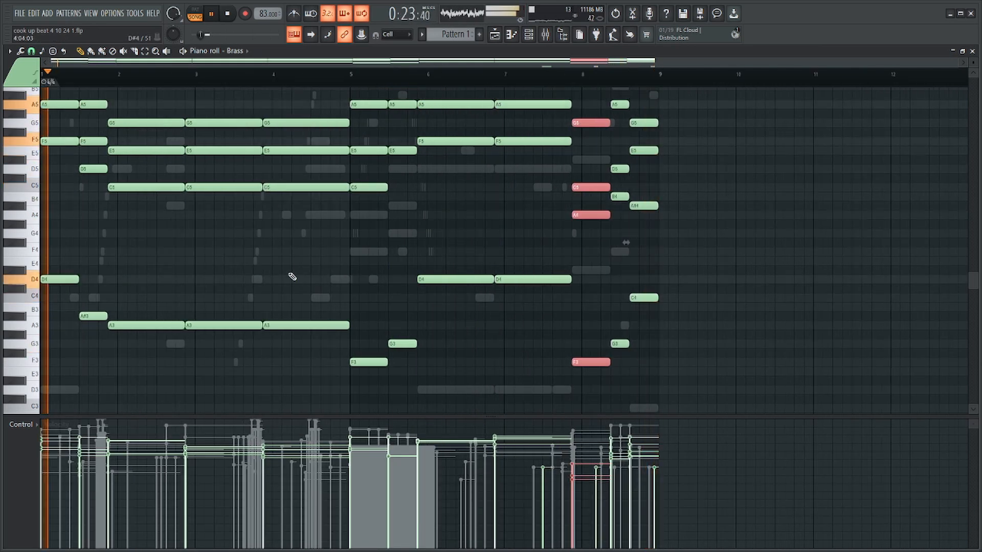
scroll(293, 278, down, 4)
scroll(294, 279, up, 3)
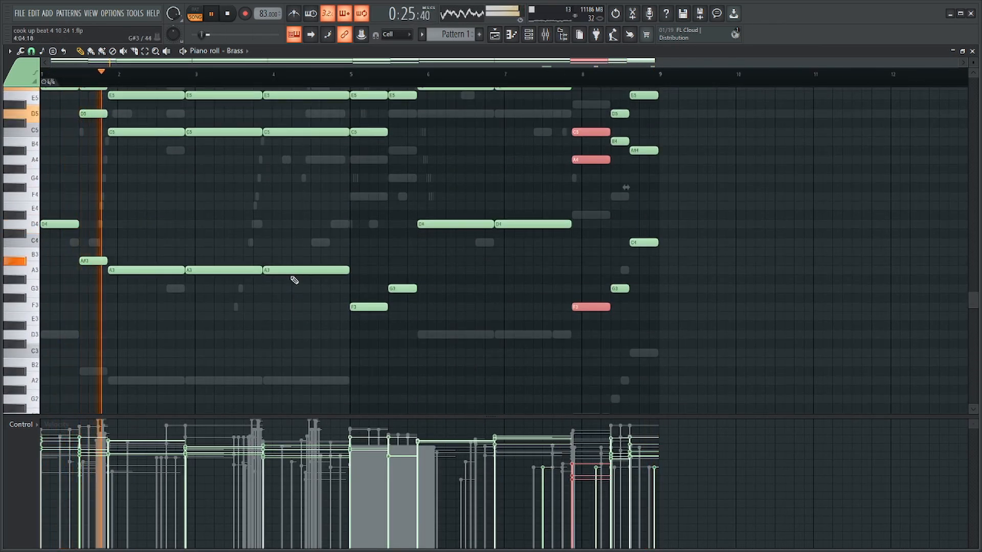
scroll(292, 278, up, 2)
ctrl+scroll(351, 248, up, 2)
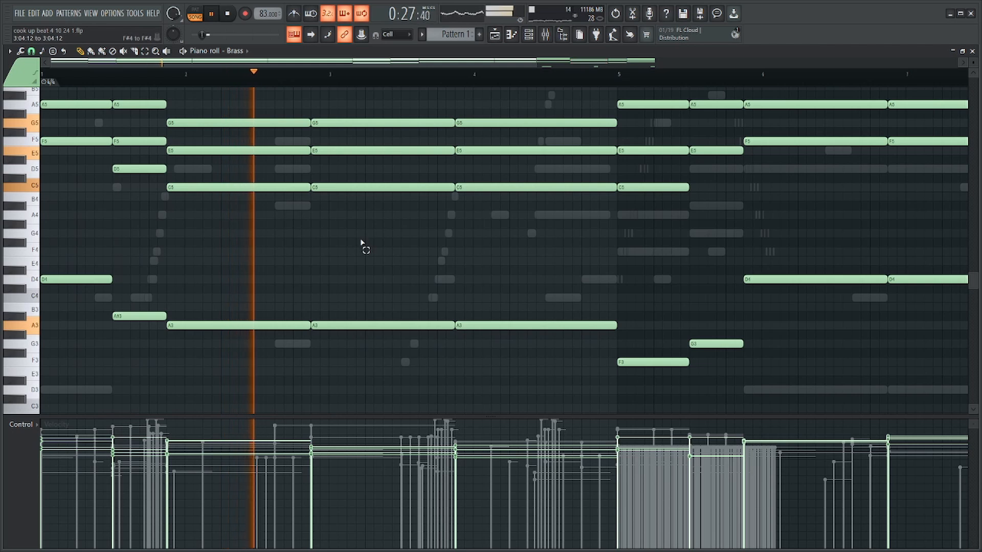
ctrl+scroll(330, 248, down, 2)
key(Tab)
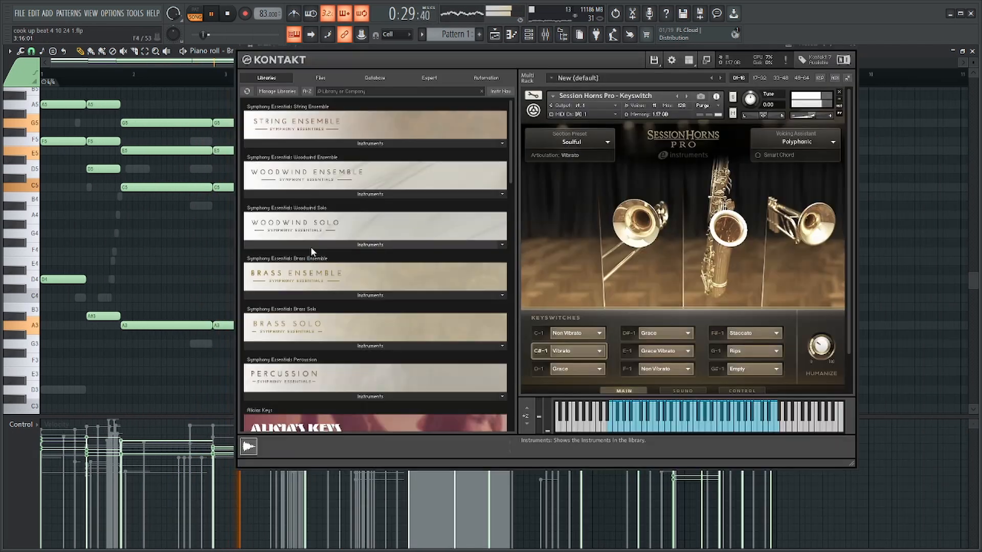
key(Tab)
click(530, 36)
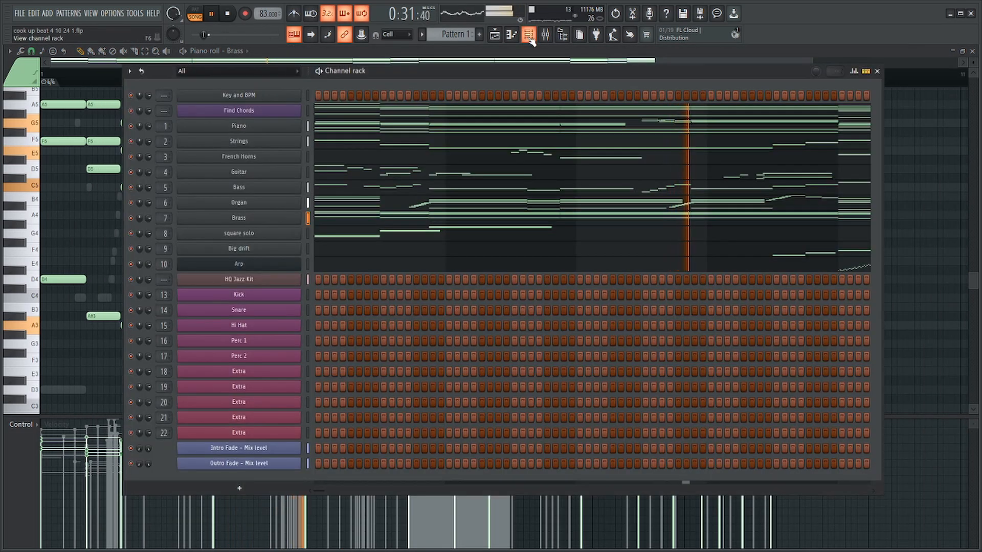
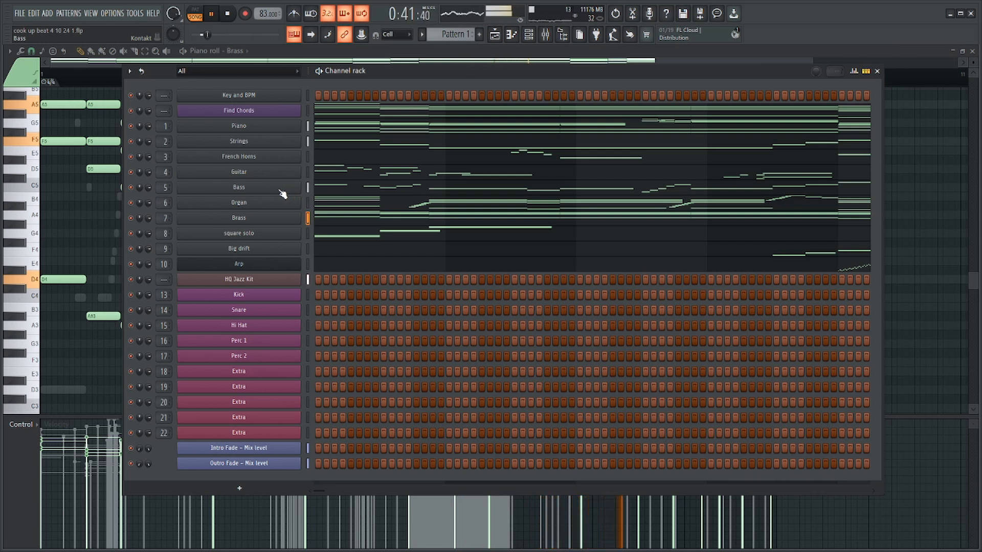
Open the Piano channel's notes in the piano roll, check the mixer levels and stop playback.
click(427, 126)
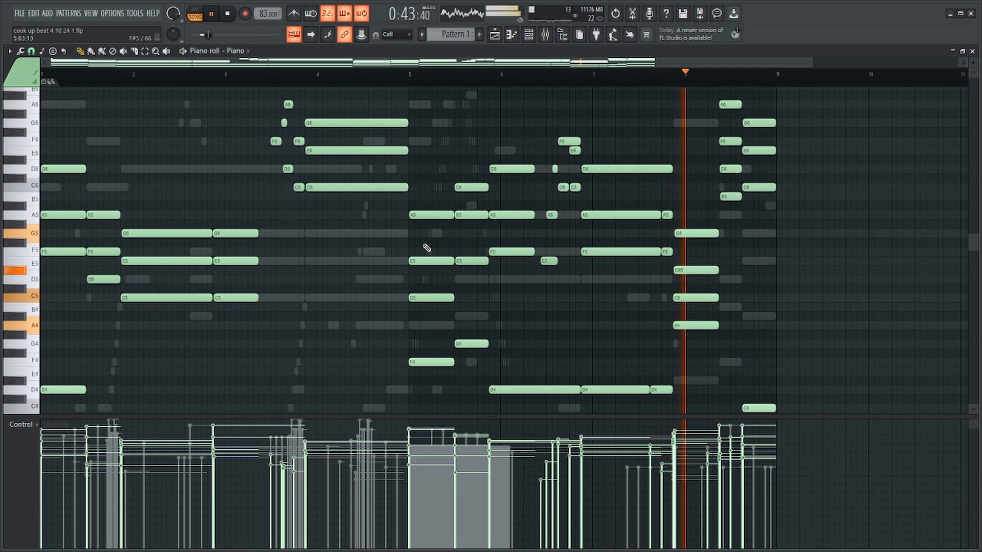
key(F9)
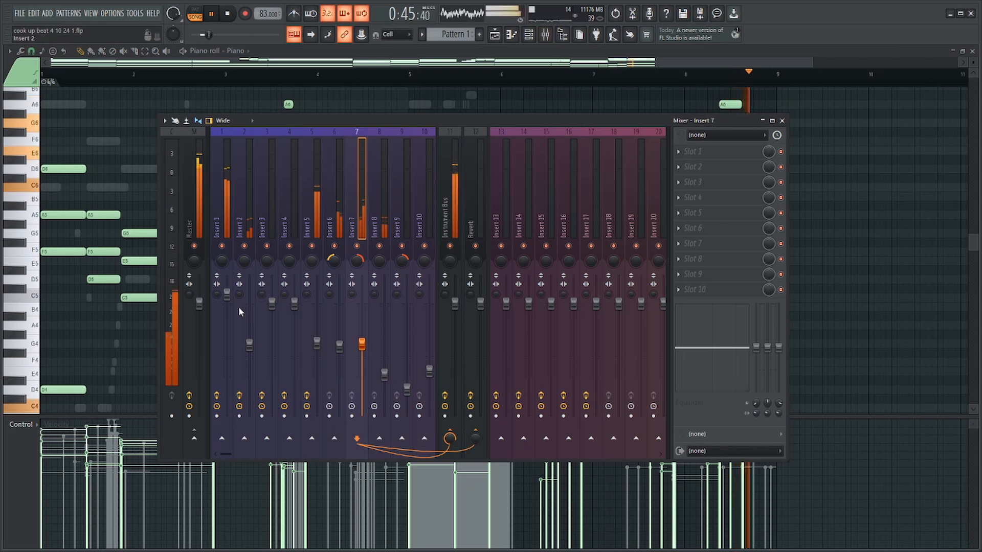
key(F9)
key(space)
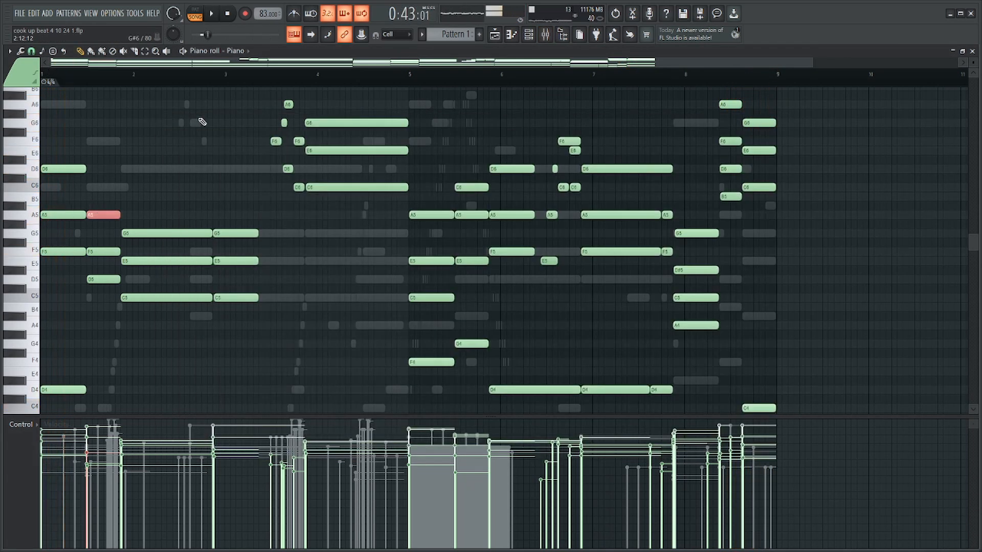
Select the Piano part's low bass notes and their octave doubles across the pattern and audition them.
drag(199, 119, 18, 354)
scroll(286, 220, down, 2)
ctrl+click(421, 149)
scroll(517, 166, down, 9)
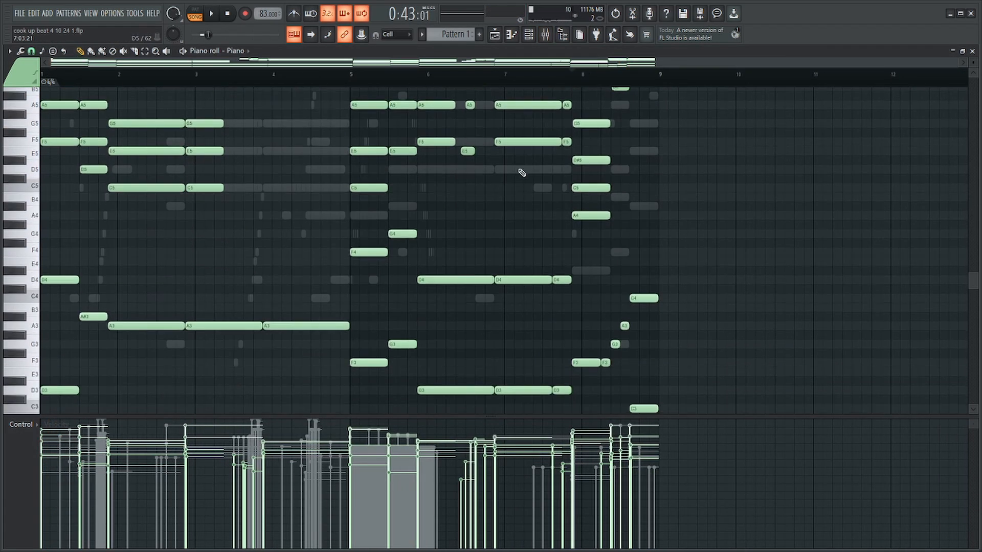
drag(709, 156, 39, 350)
scroll(597, 226, up, 5)
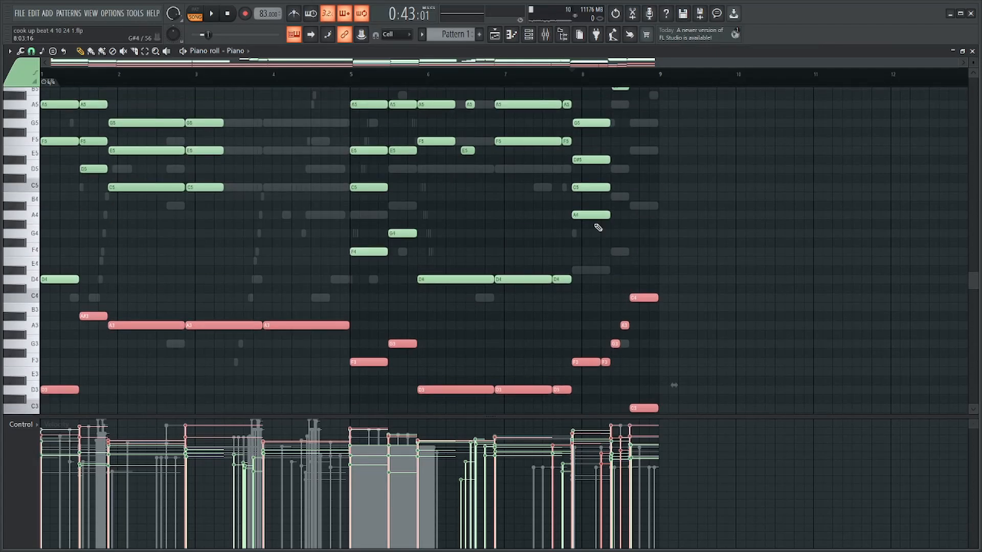
drag(593, 222, 325, 327)
key(space)
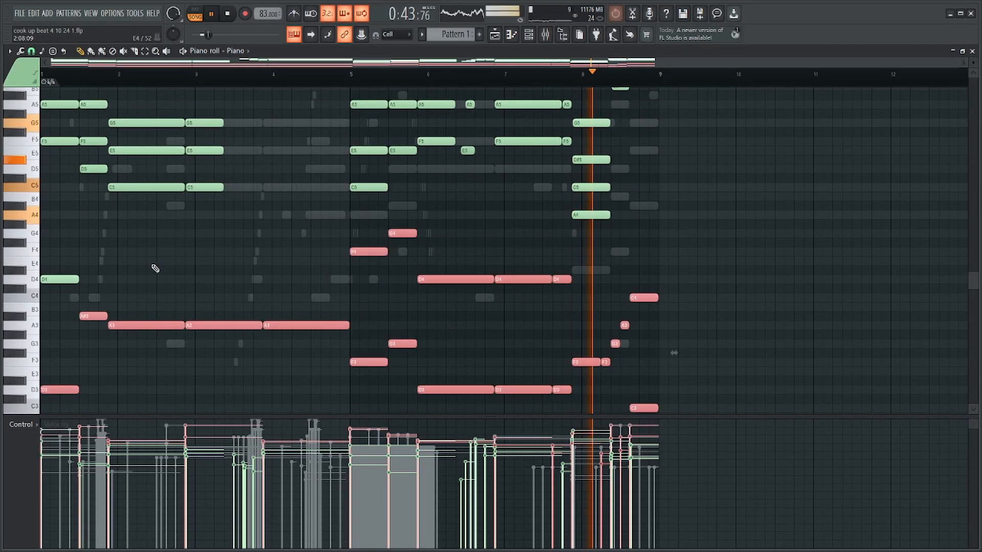
key(Delete)
key(ctrl+z)
key(space)
Select the A4, C5, D#5 and G5 chord just before bar 8 and play from there.
scroll(686, 215, up, 11)
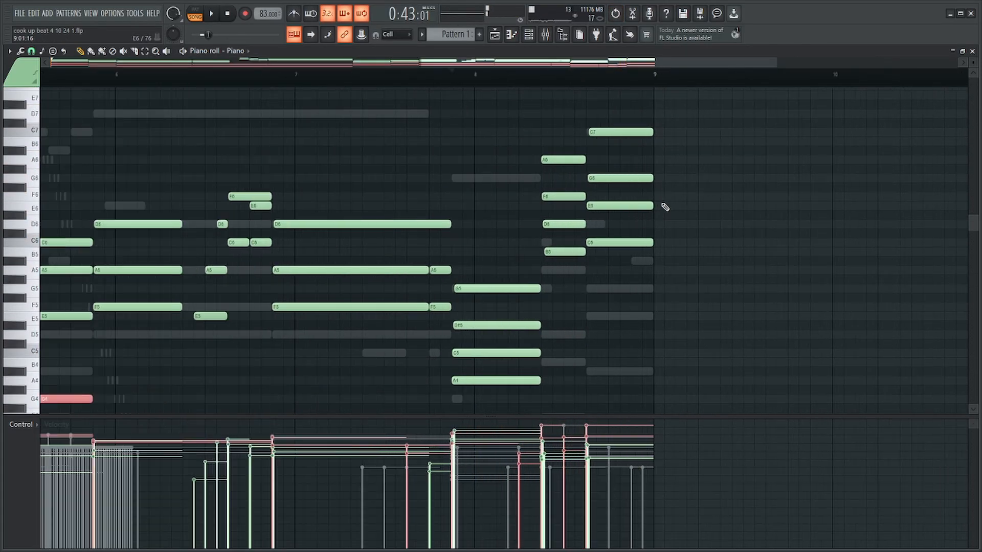
drag(627, 119, 286, 386)
drag(247, 230, 254, 403)
key(space)
scroll(559, 228, down, 4)
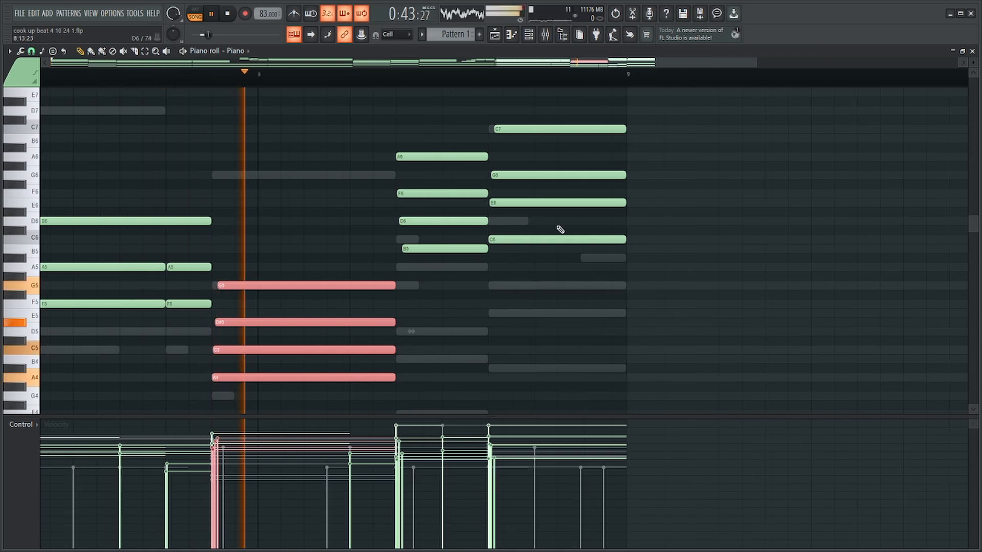
Slightly lower the Insert 1 fader in the mixer while the pattern plays.
key(space)
key(F9)
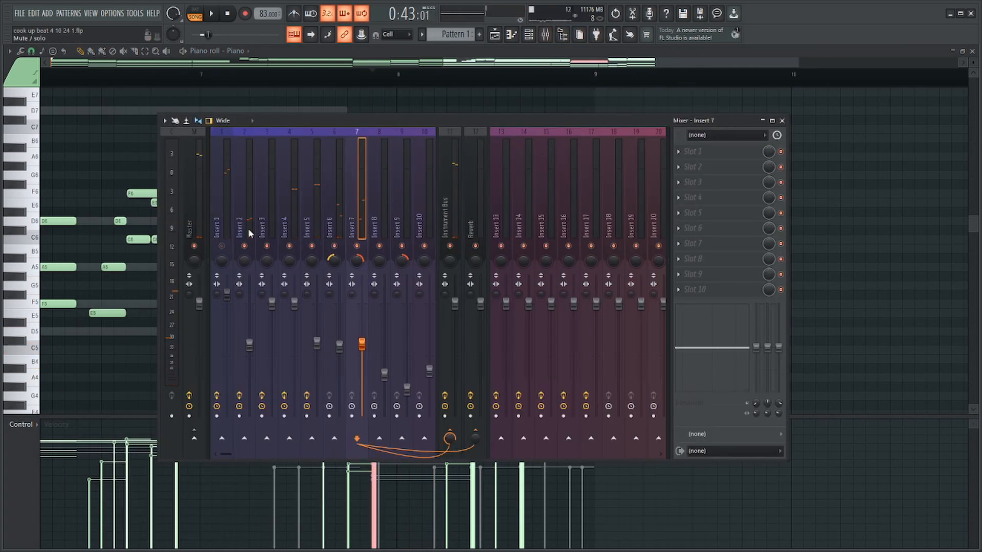
key(F6)
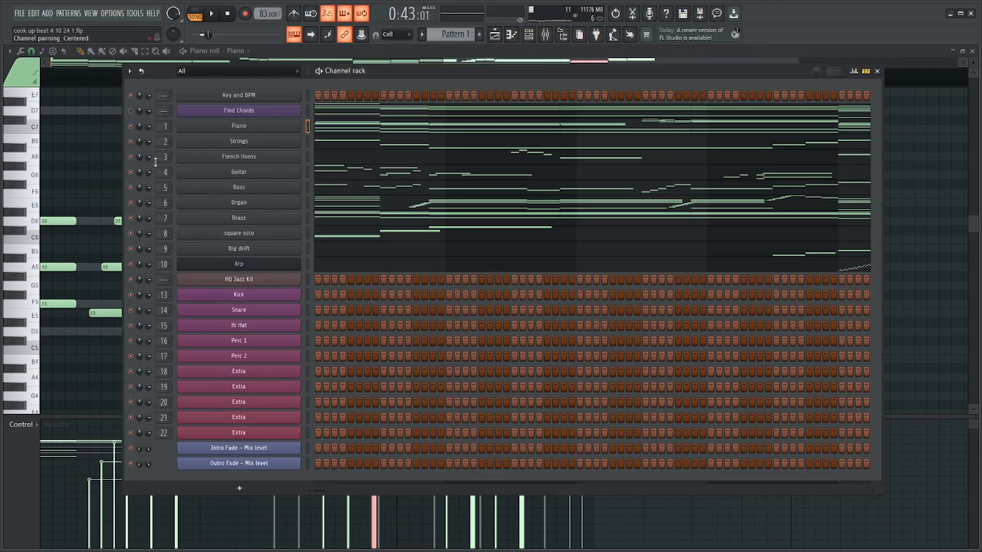
key(F6)
click(530, 41)
key(F6)
key(space)
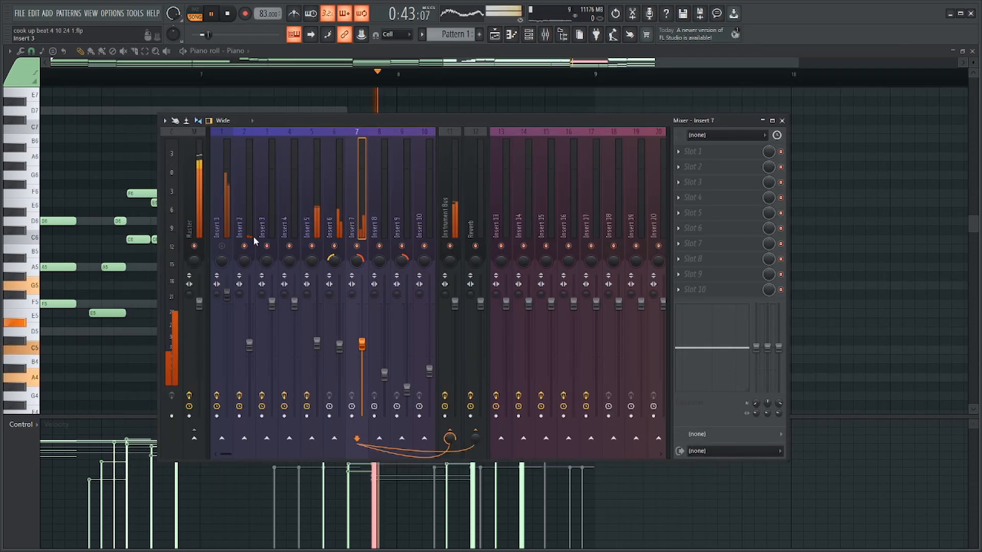
drag(227, 292, 228, 301)
key(F9)
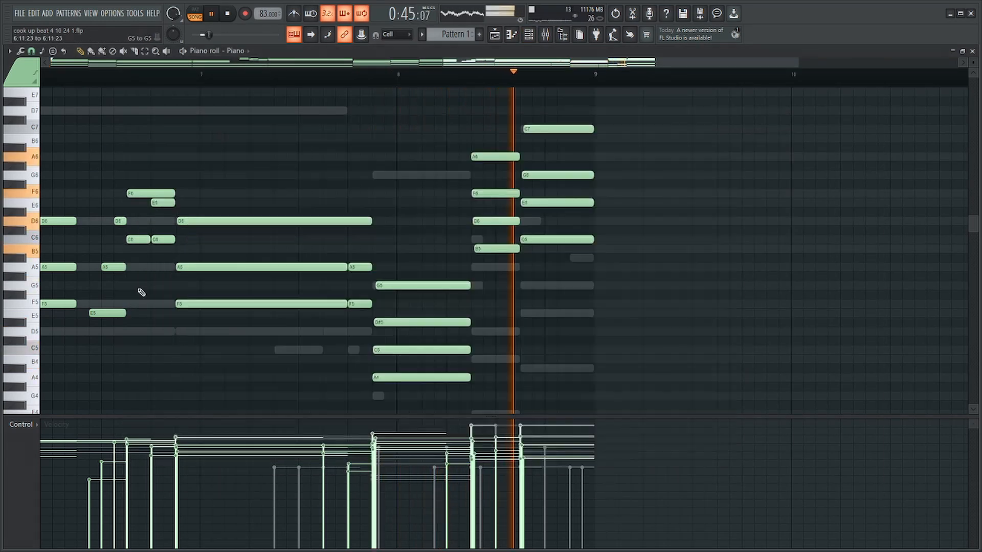
Highlight the Piano part's two low octaves of bass notes during playback, then clear the selection.
scroll(153, 294, down, 5)
scroll(430, 342, down, 8)
key(space)
key(space)
drag(699, 184, 33, 464)
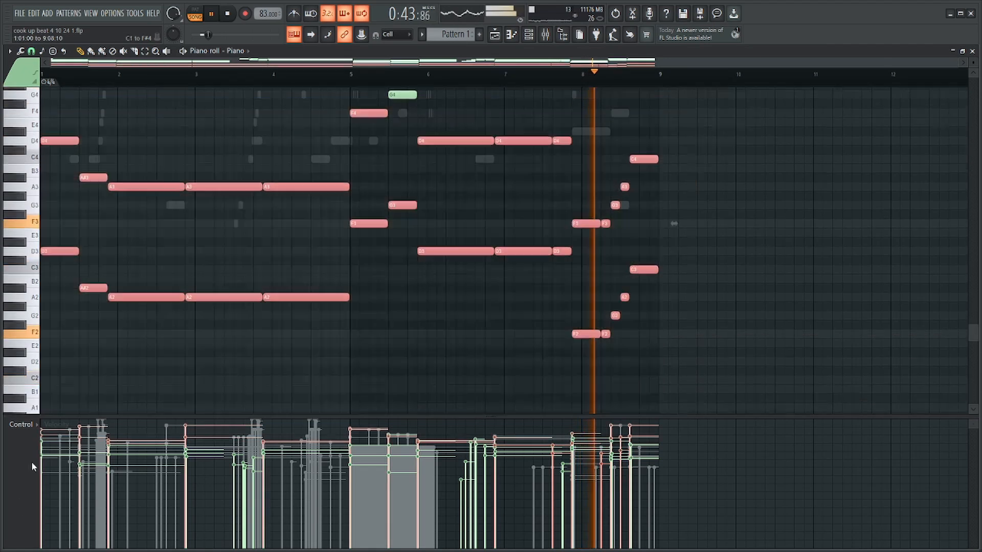
scroll(399, 159, up, 3)
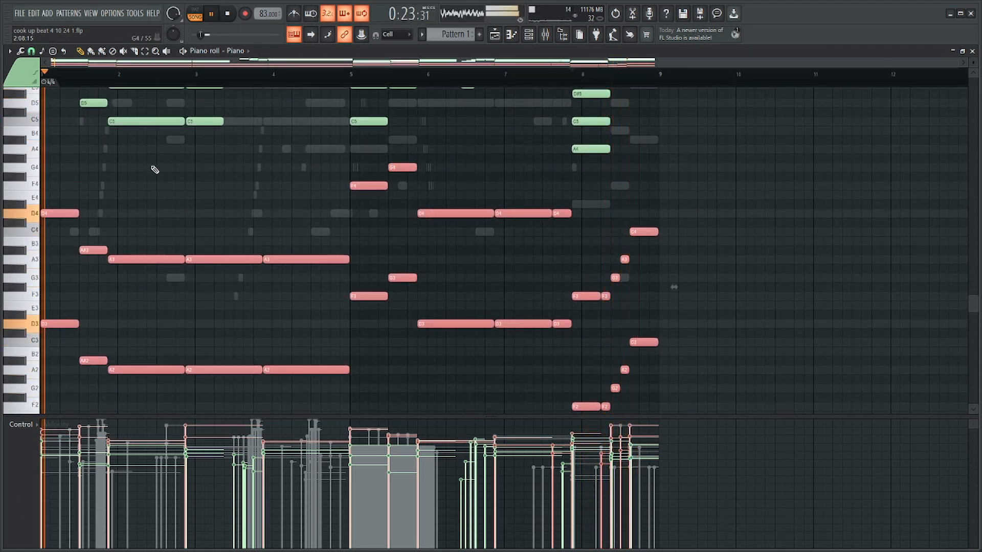
scroll(151, 166, up, 6)
scroll(87, 191, up, 3)
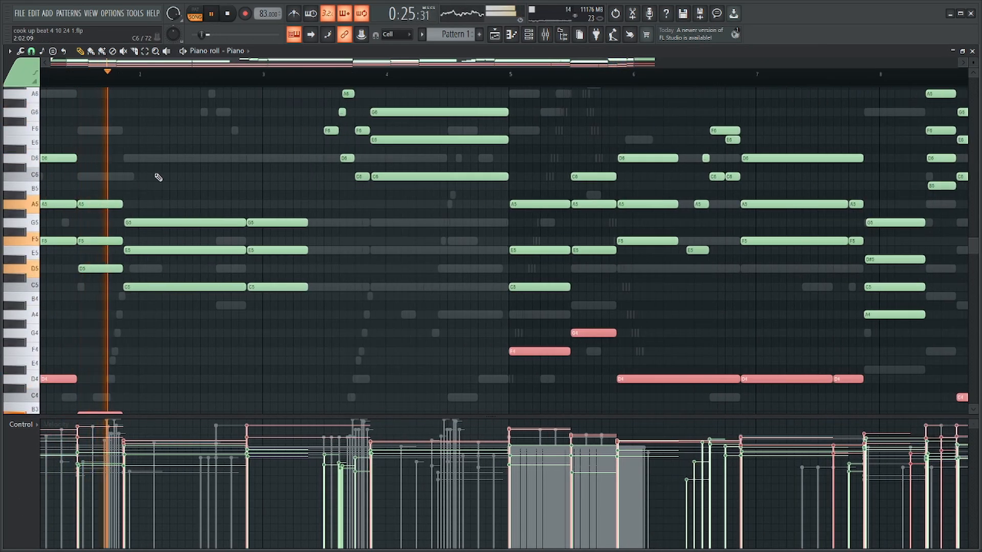
ctrl+click(162, 176)
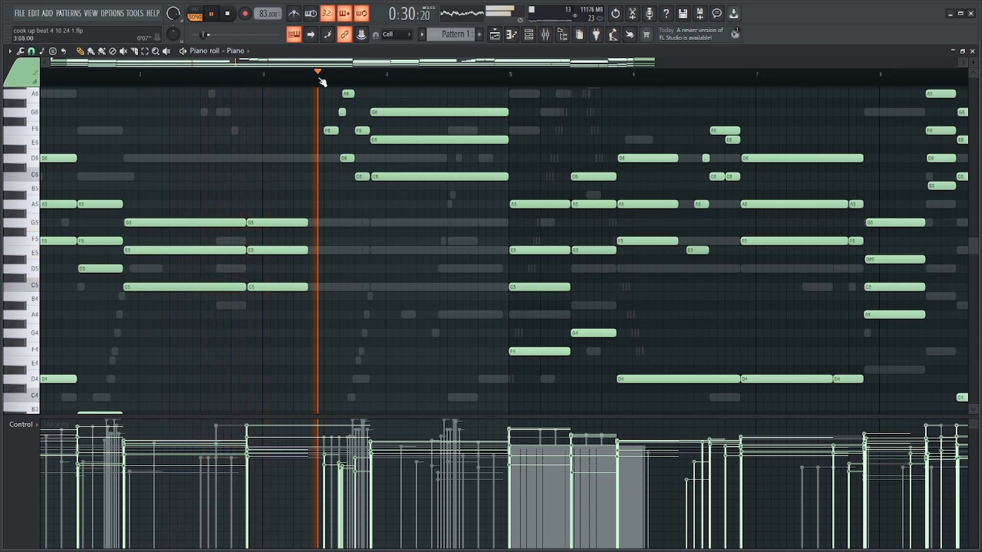
Play the Piano part from bar 5 and examine its upper chord notes through bar 8.
scroll(460, 153, up, 3)
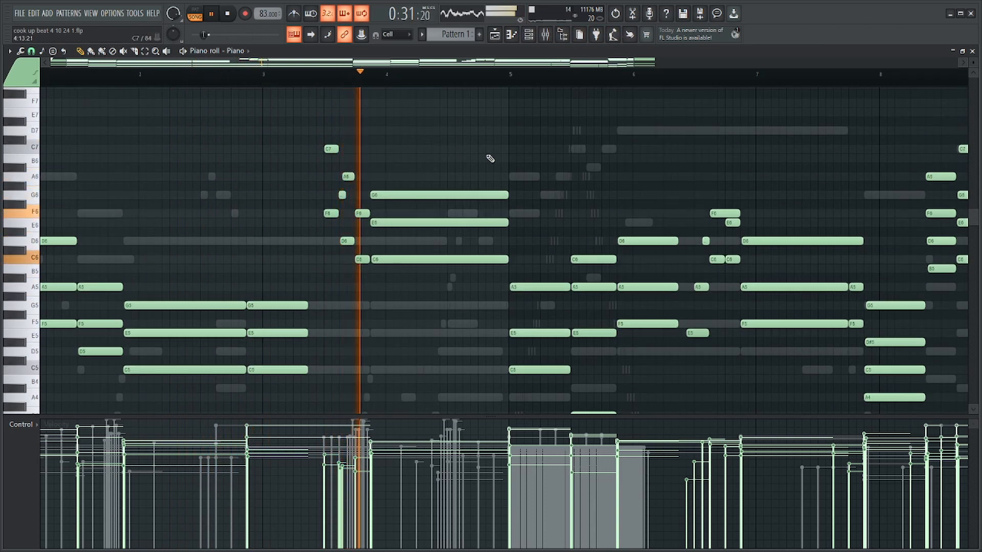
click(512, 74)
scroll(548, 172, down, 3)
scroll(403, 171, up, 4)
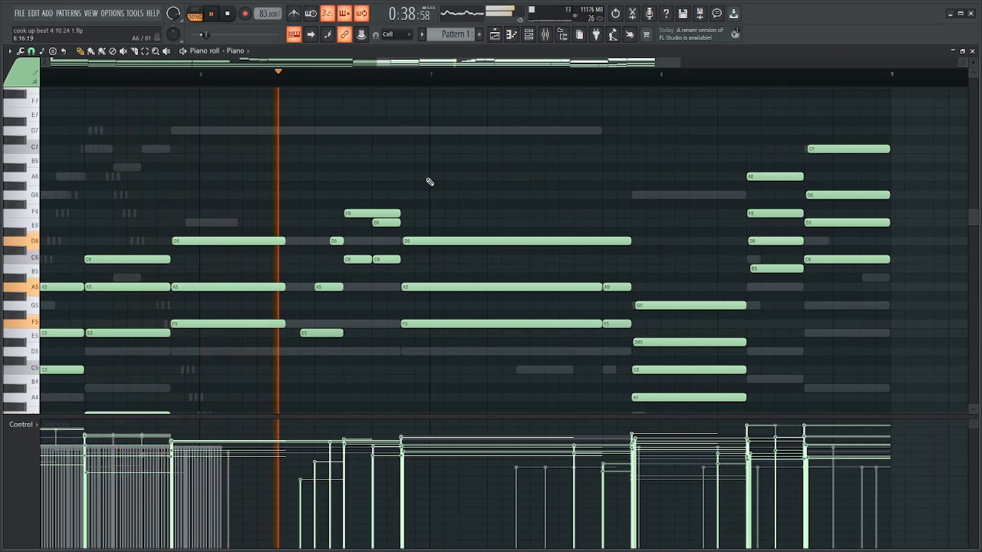
scroll(502, 212, down, 2)
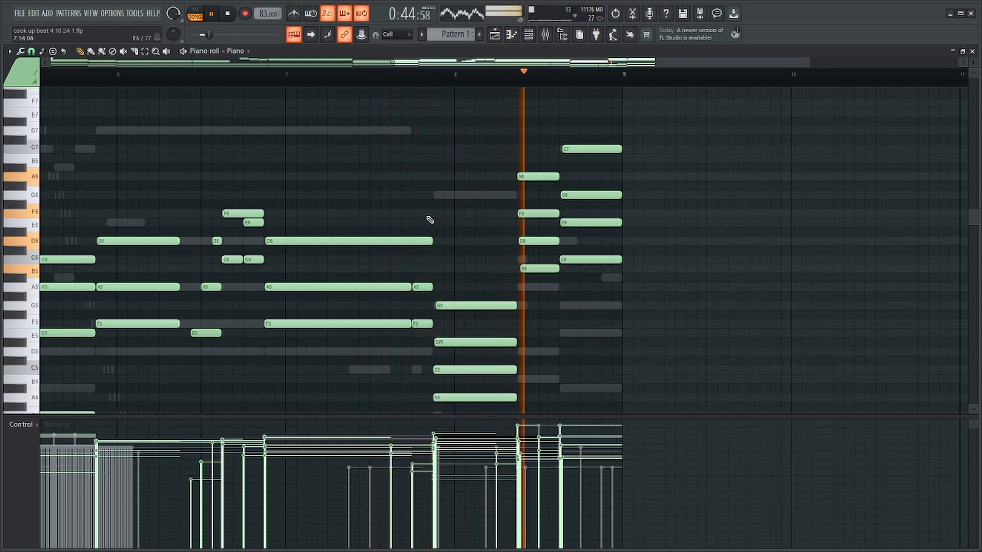
Stop playback, switch the channel rack to Pattern 2 and select the HQ Jazz Kit channel.
key(F9)
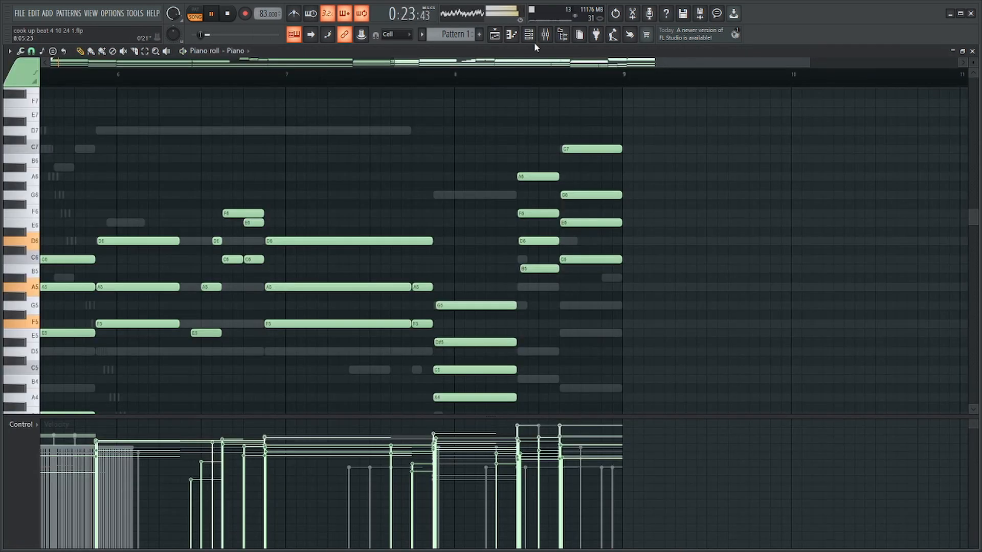
click(532, 36)
key(space)
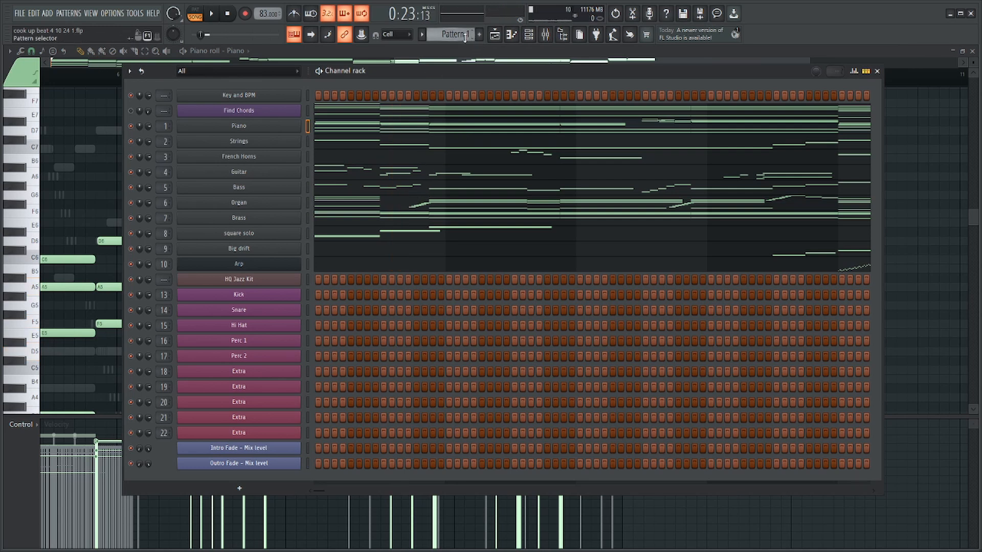
scroll(464, 39, down, 1)
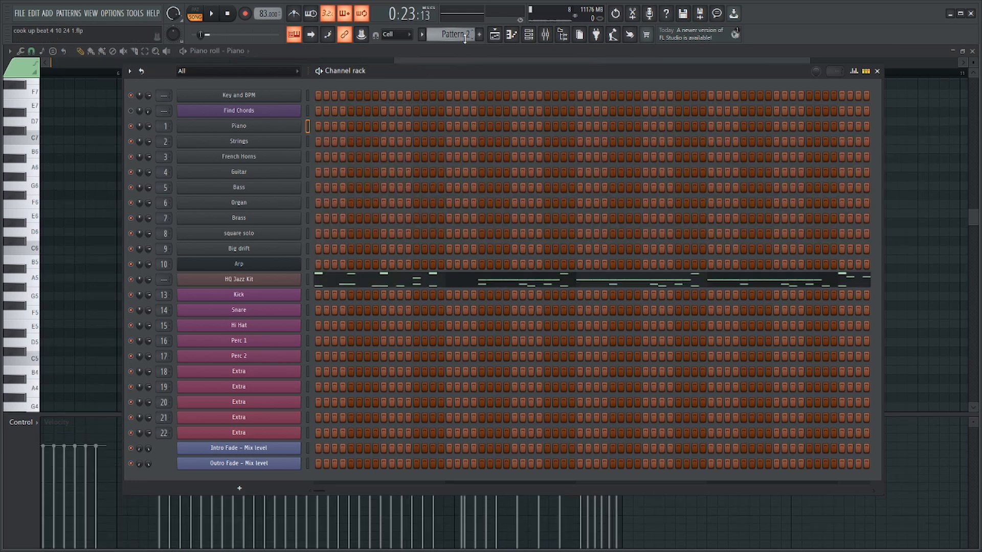
click(307, 280)
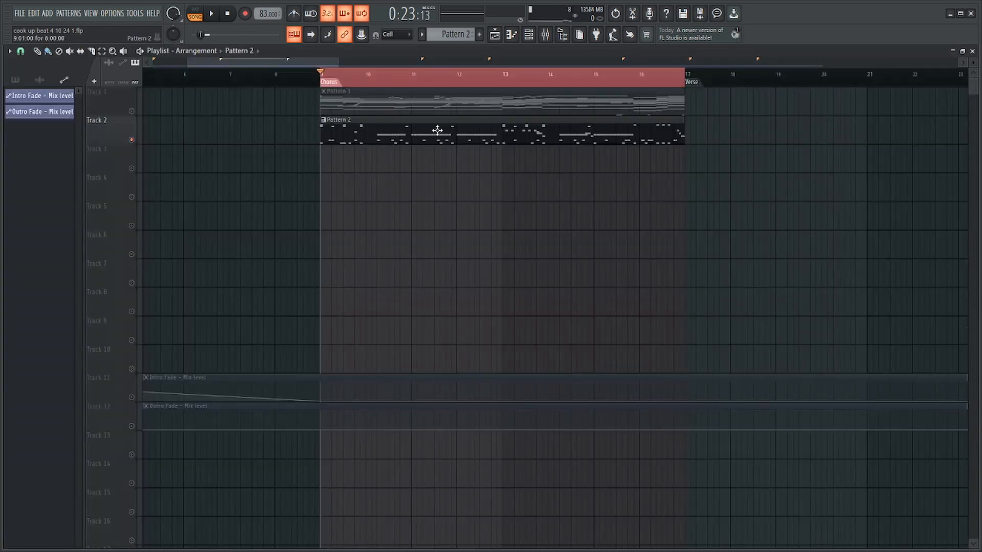
Examine the instruments loaded on the Hi Hats, Toms and Cymbals channels in the channel rack.
click(528, 34)
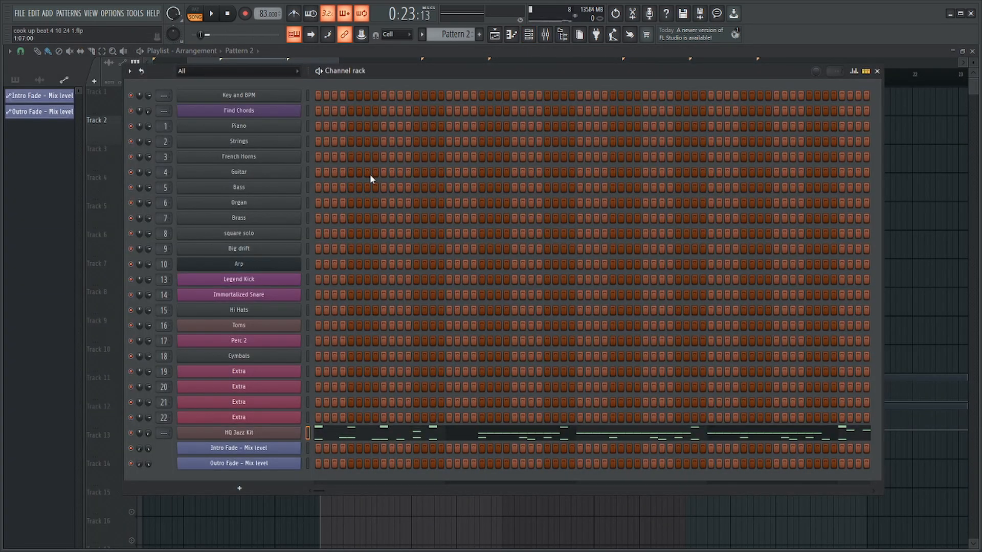
click(289, 310)
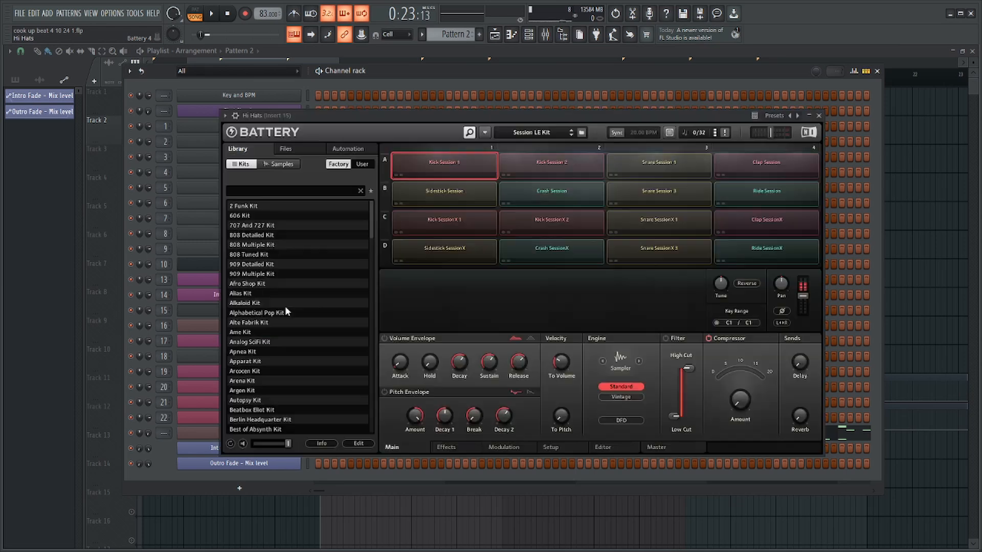
key(Escape)
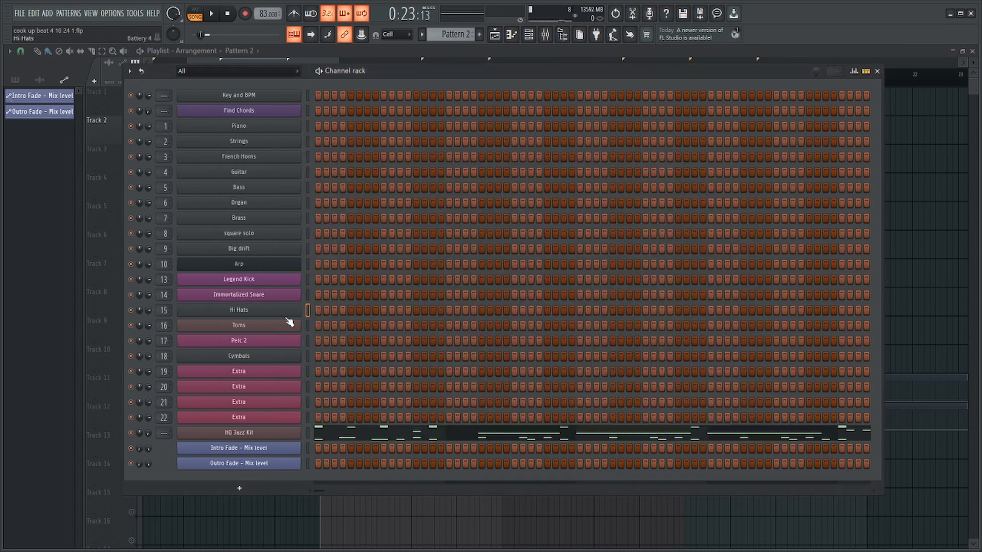
click(301, 327)
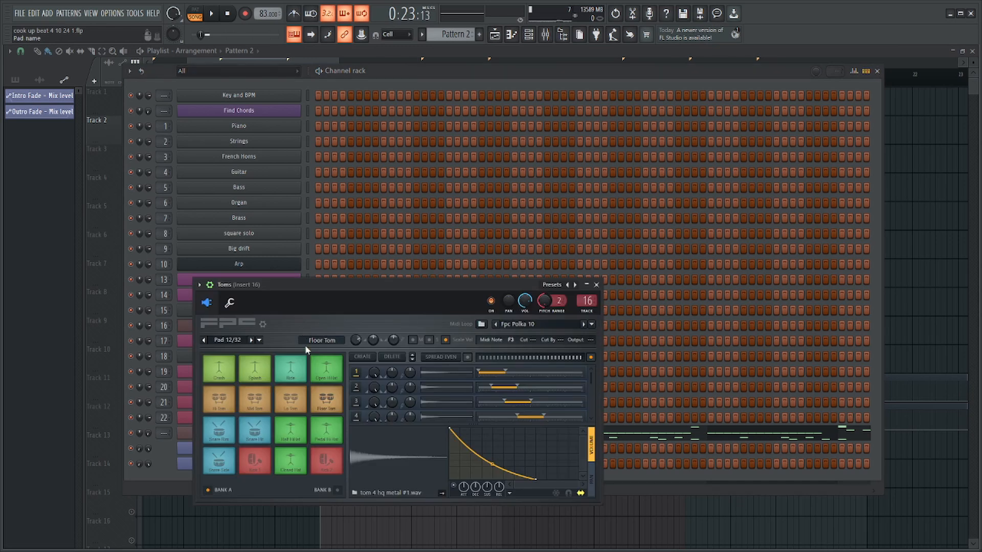
key(Escape)
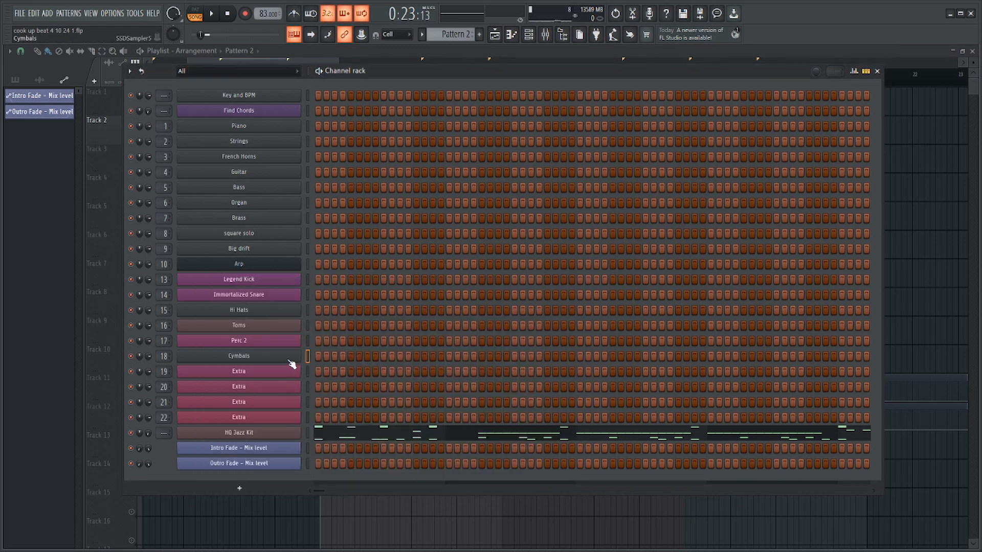
click(290, 358)
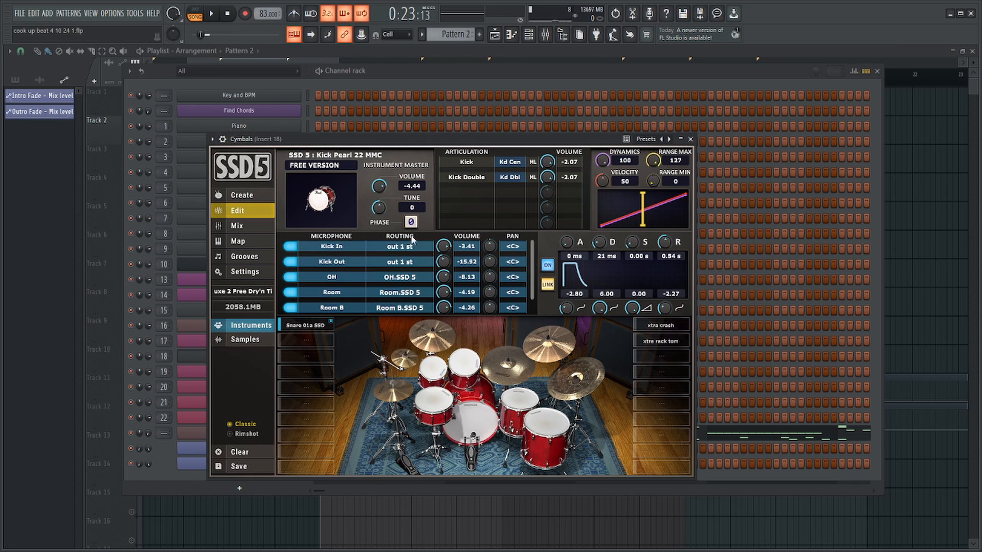
key(Escape)
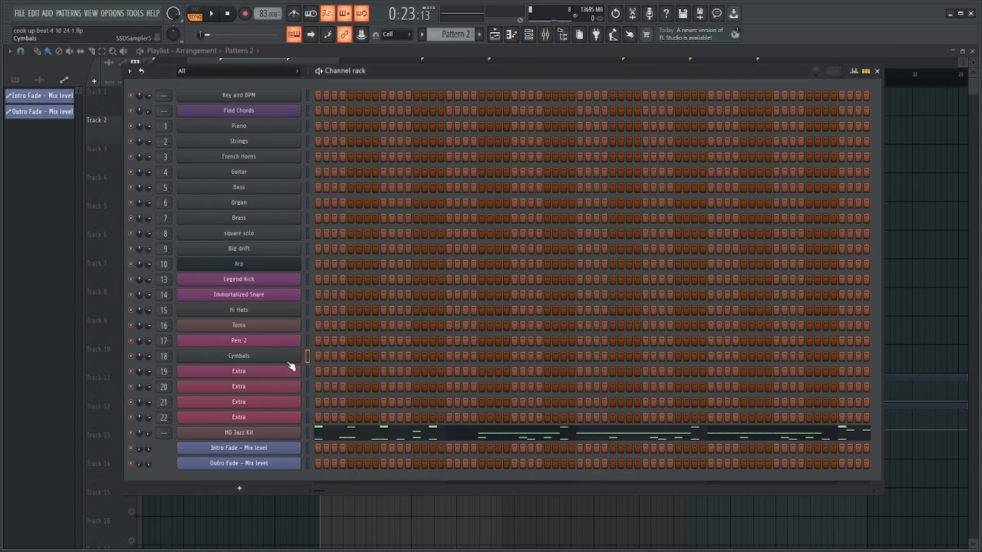
Save the project and unmute Track 1 in the playlist.
key(ctrl+s)
key(F6)
click(131, 111)
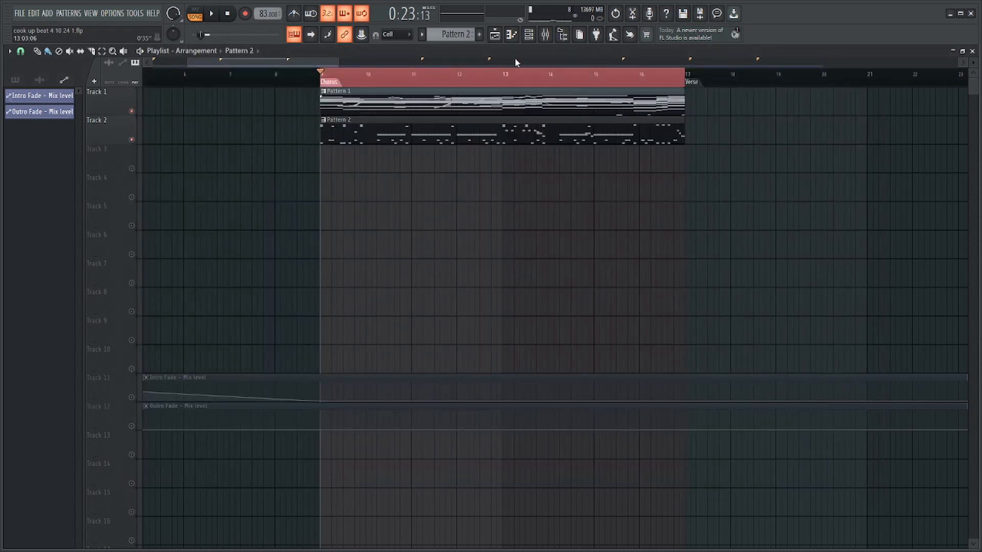
Reroute mixer Inserts 1 to 10 to the Instrument Bus and lower the bus volume to 85% (-3.4 dB).
click(530, 35)
click(546, 35)
click(444, 204)
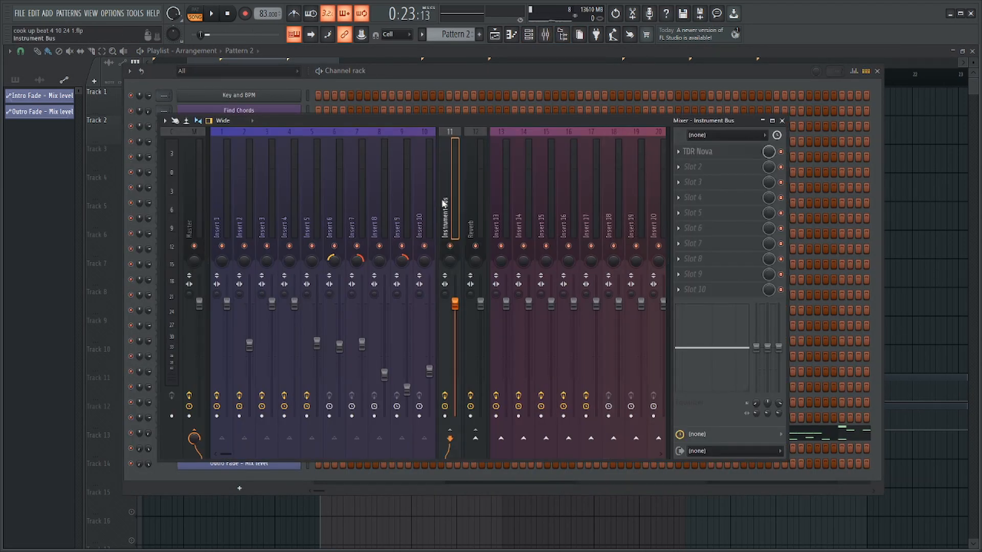
click(429, 202)
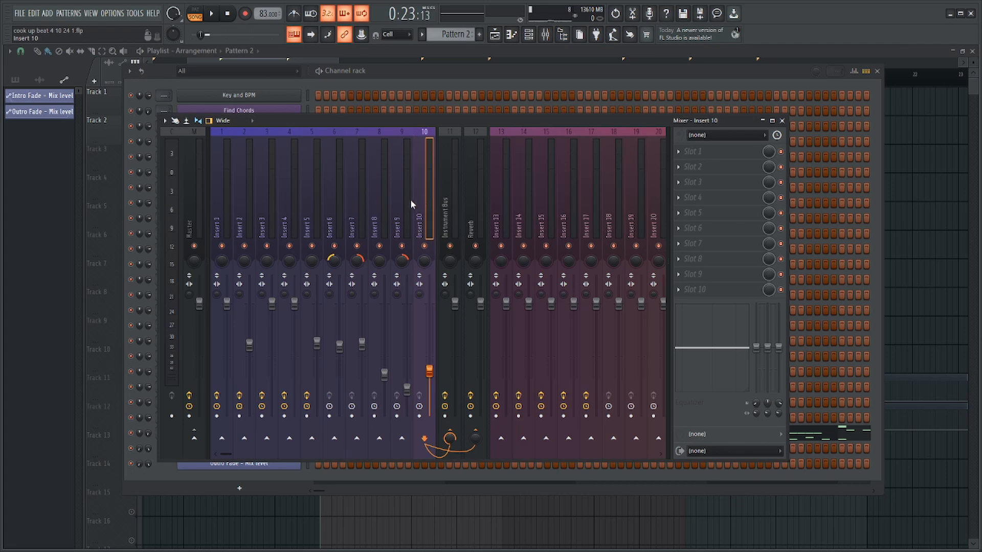
drag(410, 203, 219, 200)
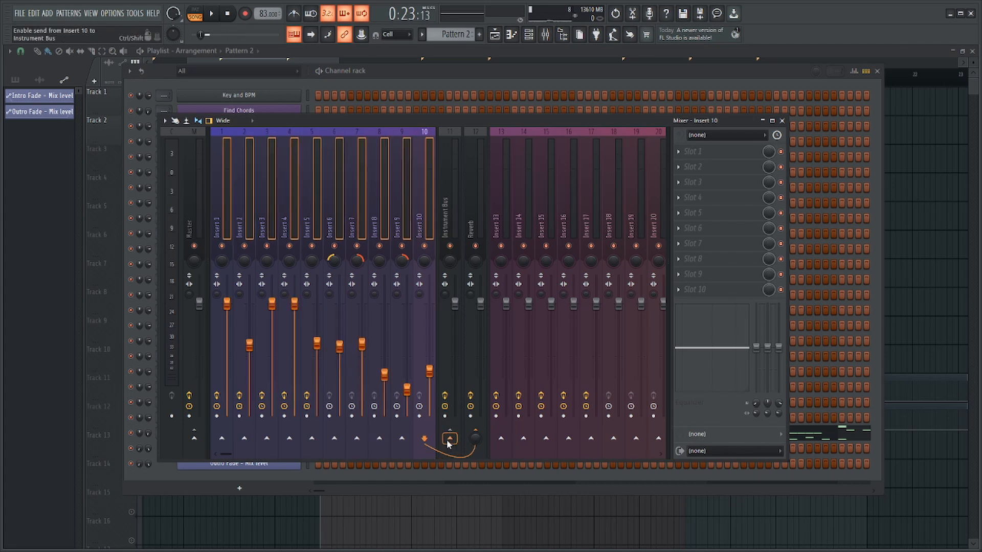
right_click(449, 439)
click(468, 455)
click(450, 281)
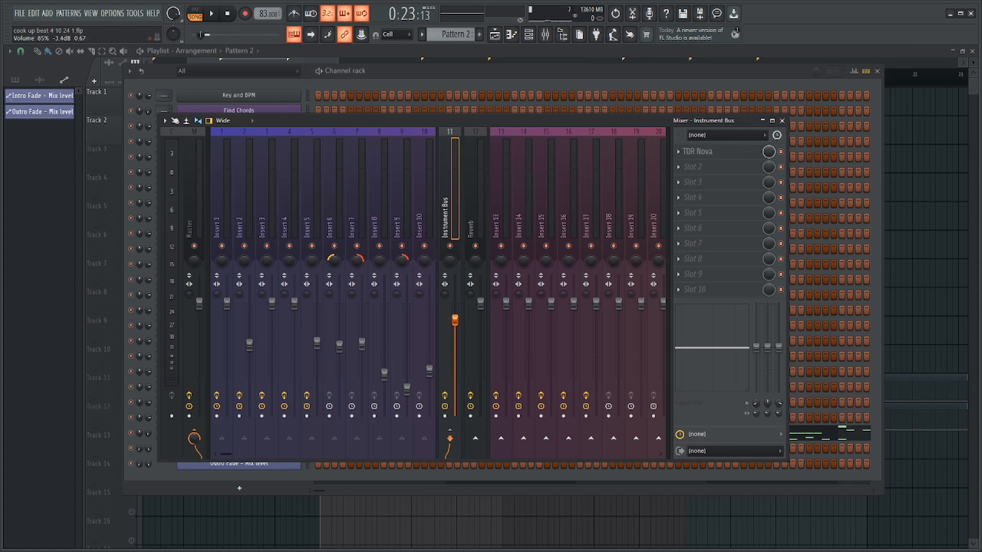
Lower the Instrument Bus volume to 79% (-4.9 dB), audition the beat with it and close the mixer.
drag(455, 313, 455, 328)
key(space)
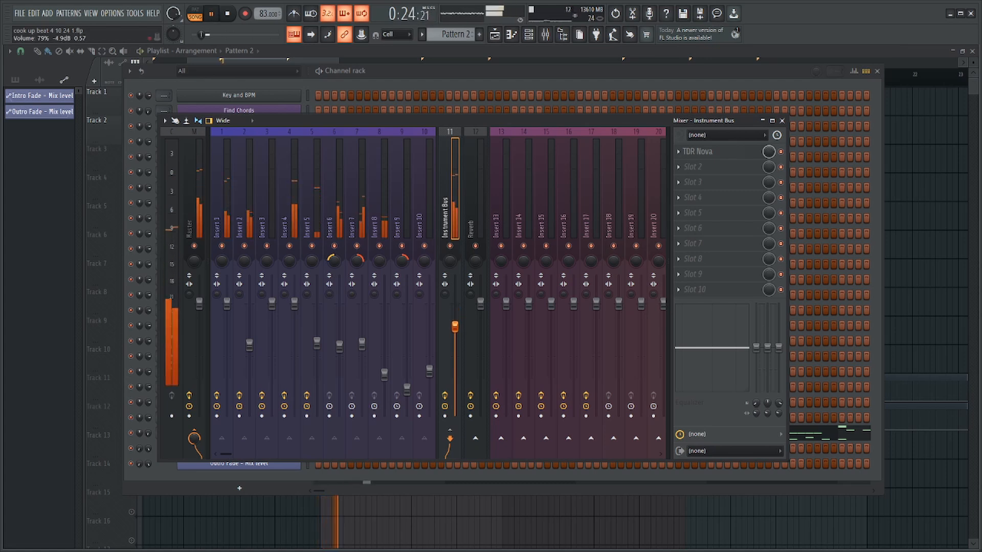
key(F9)
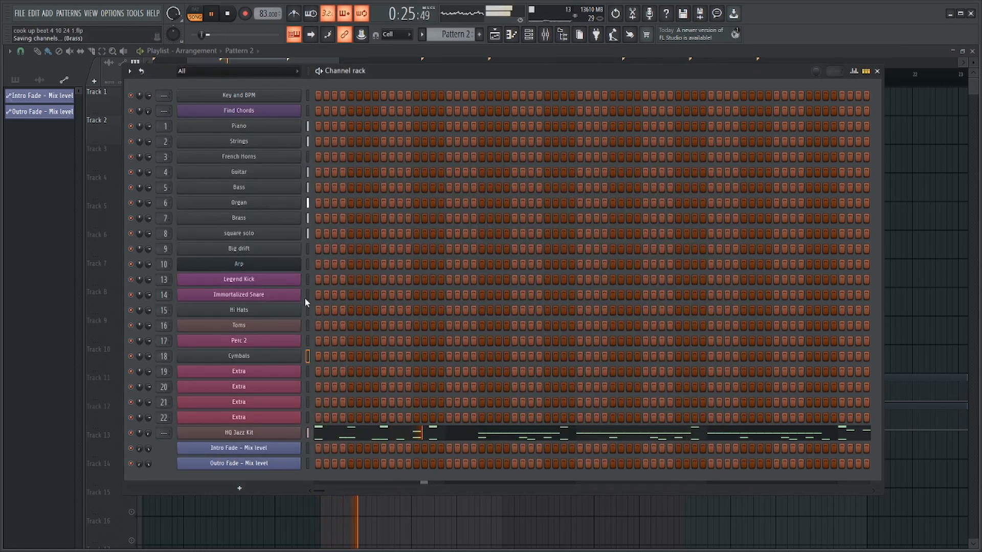
key(space)
Bring the Snare Hit notes from the HQ Jazz Kit piano roll into the Immortalized Snare channel's piano roll.
click(352, 435)
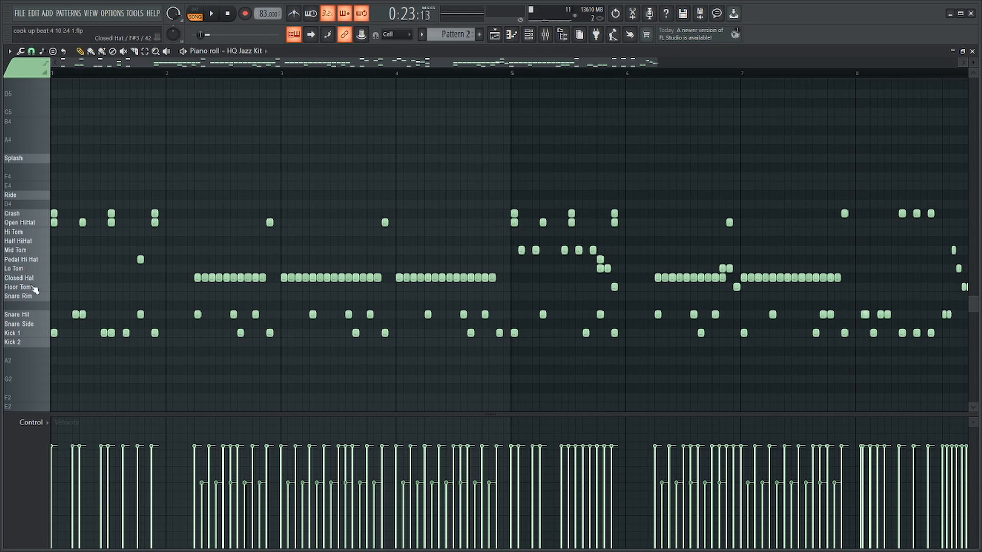
key(F7)
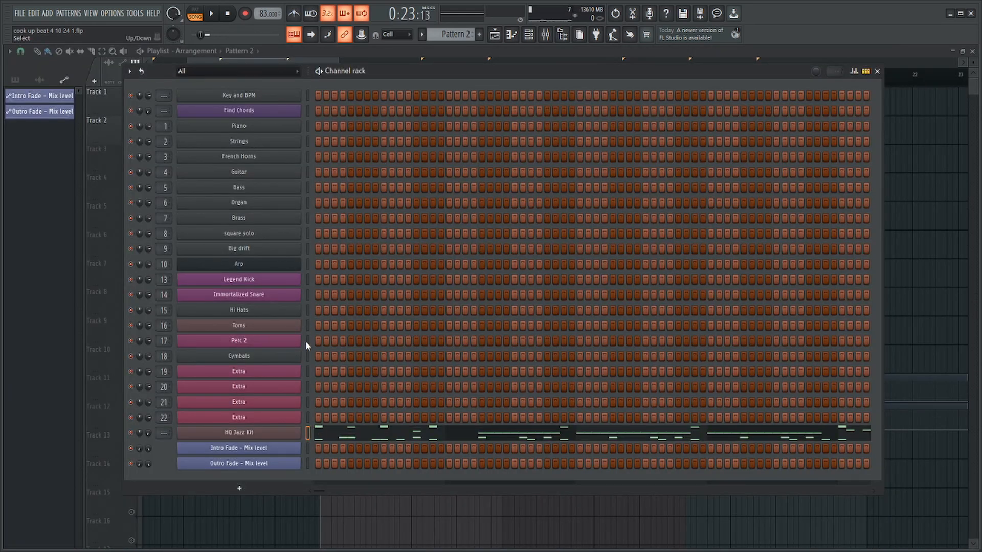
right_click(306, 295)
click(317, 296)
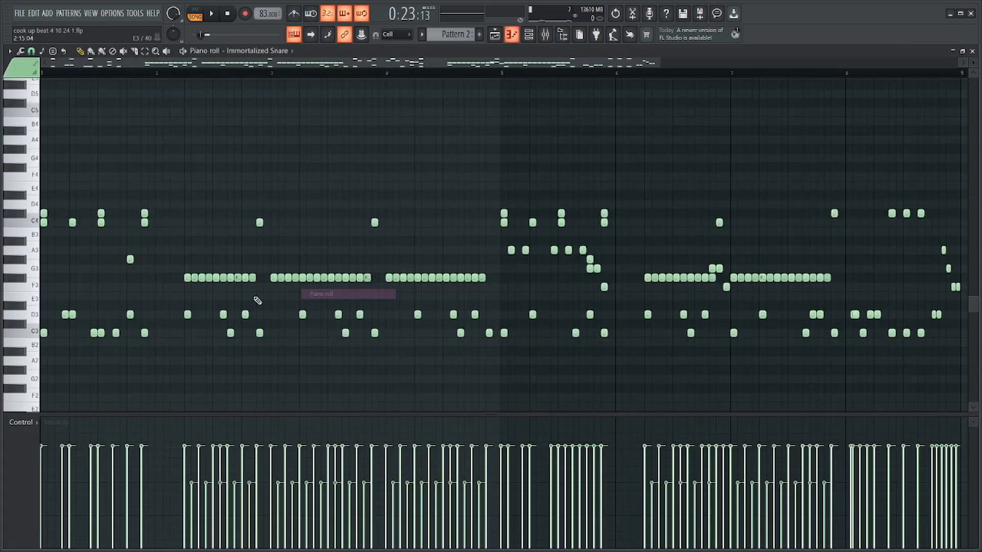
drag(20, 250, 23, 352)
key(ctrl+x)
scroll(24, 342, up, 1)
scroll(26, 342, up, 4)
scroll(134, 376, down, 5)
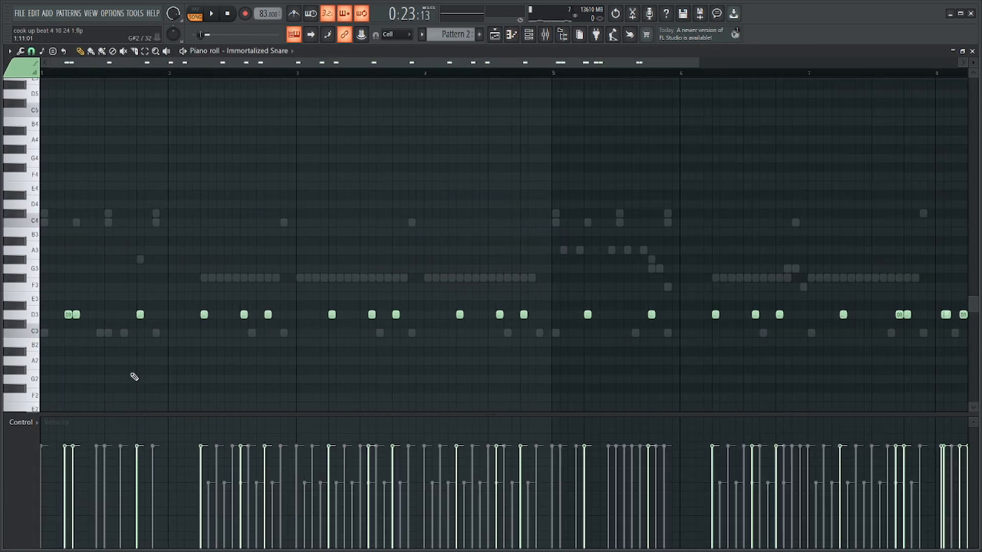
Raise the main backbeat snare notes in bars 1 to 4 to maximum velocity.
drag(84, 292, 70, 342)
drag(148, 293, 103, 344)
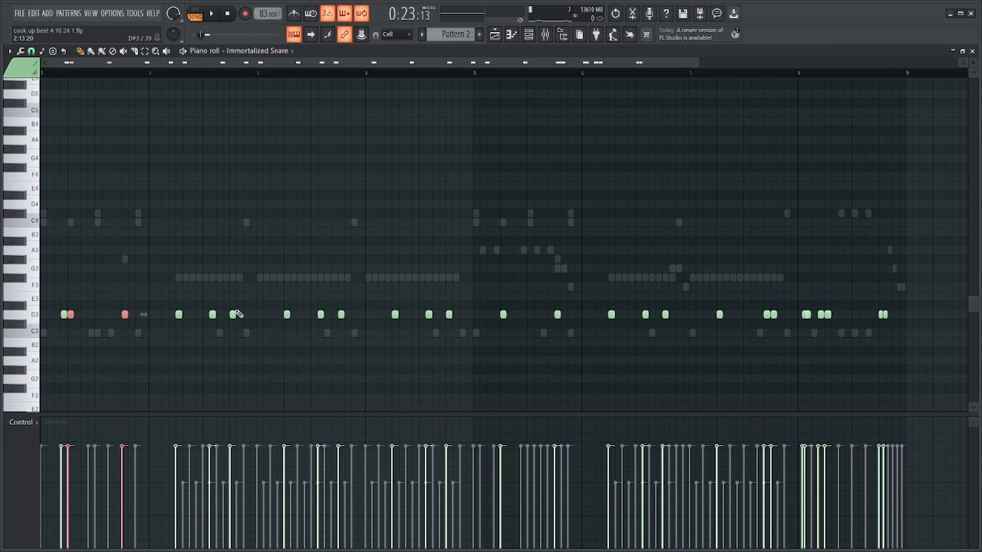
drag(246, 297, 228, 329)
drag(198, 293, 176, 330)
drag(290, 302, 273, 331)
drag(351, 301, 333, 328)
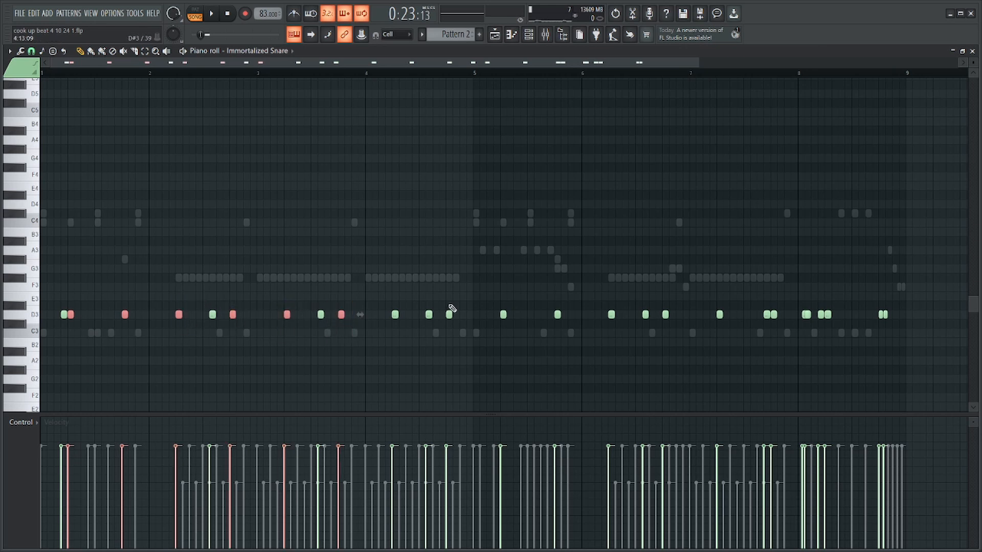
drag(456, 302, 445, 326)
drag(402, 302, 386, 341)
scroll(400, 347, up, 5)
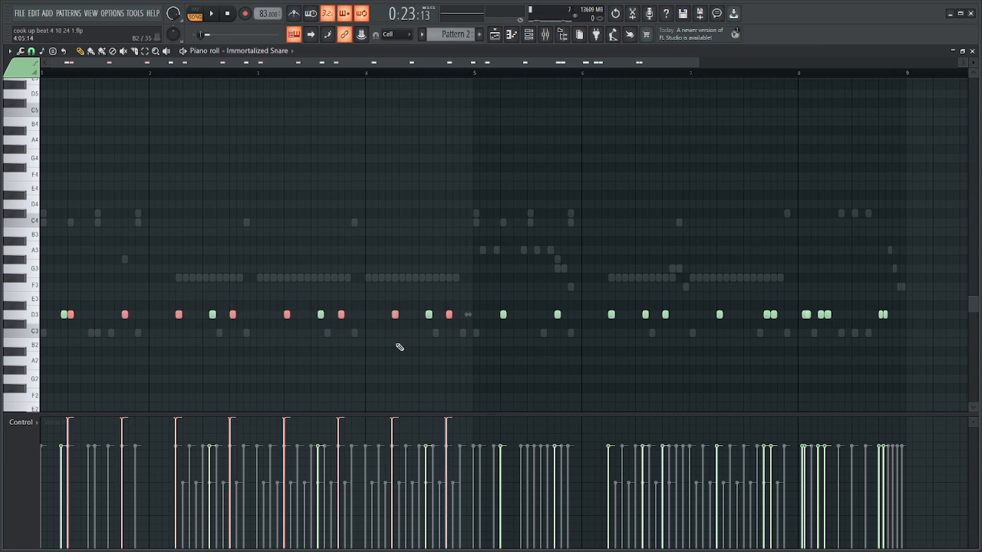
Raise the main backbeat snare notes in bars 5 to 7 to maximum velocity.
scroll(401, 347, down, 3)
scroll(404, 344, up, 5)
drag(444, 301, 345, 340)
scroll(433, 387, up, 5)
scroll(532, 350, down, 4)
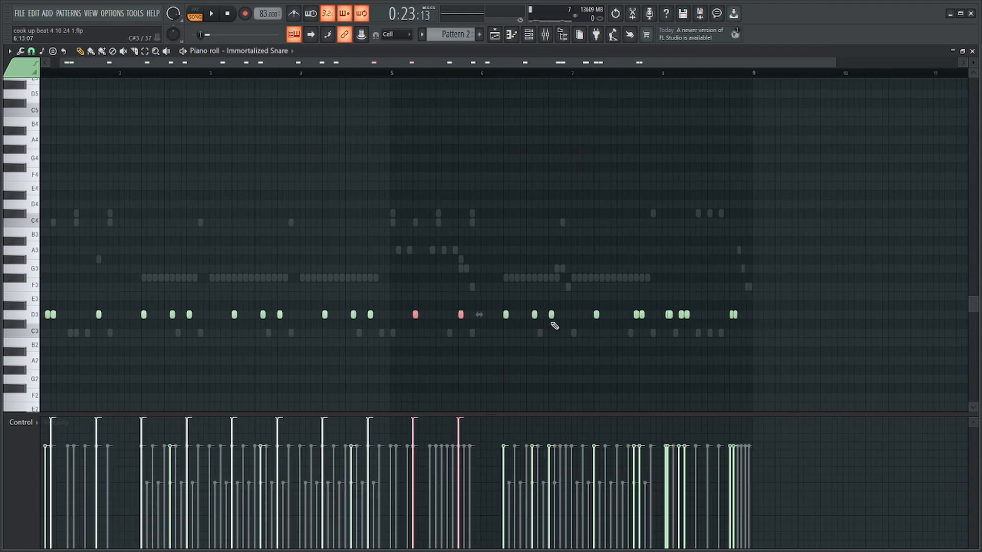
drag(563, 301, 544, 348)
drag(522, 302, 484, 363)
scroll(535, 394, up, 5)
scroll(668, 350, up, 4)
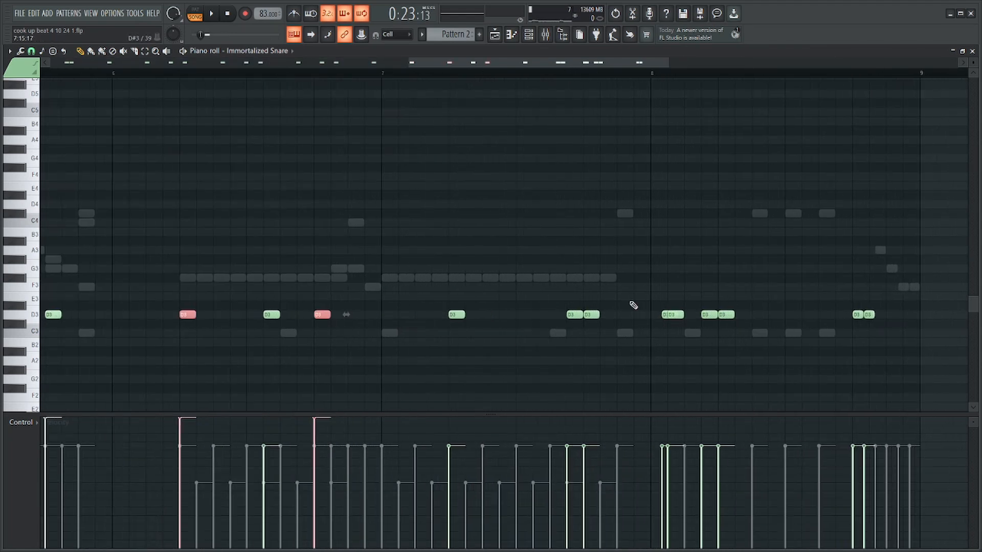
drag(626, 302, 587, 342)
drag(515, 292, 444, 364)
scroll(605, 333, up, 2)
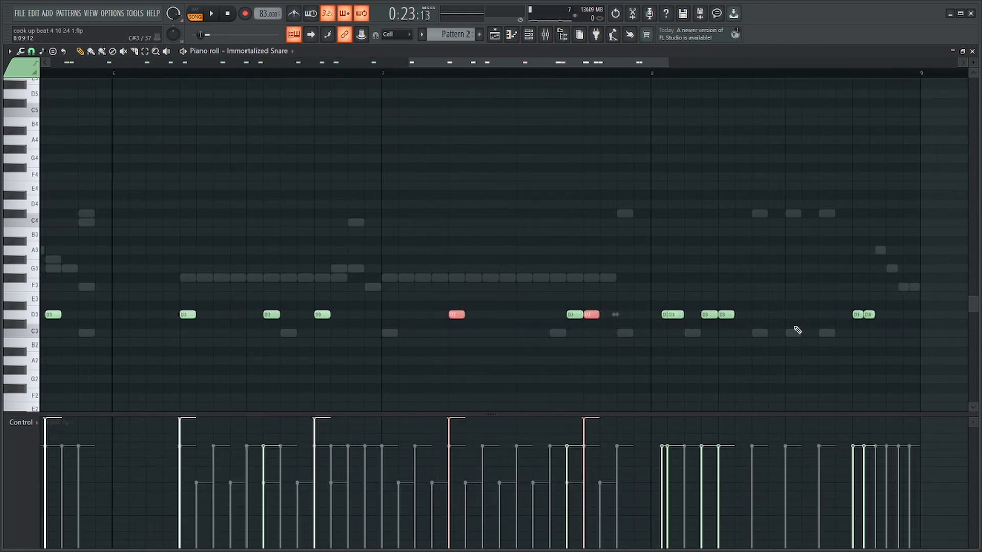
Raise the accented snare notes in bar 8, including the first hit of the closing pair, to maximum velocity.
drag(751, 302, 724, 338)
ctrl+shift+click(707, 318)
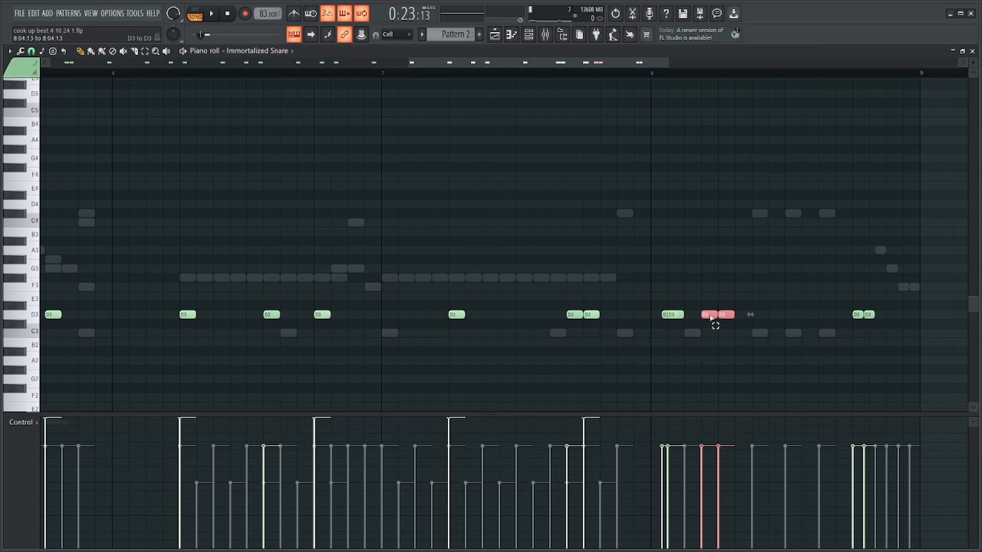
ctrl+shift+click(710, 316)
ctrl+shift+click(678, 313)
scroll(816, 381, up, 4)
drag(862, 304, 858, 343)
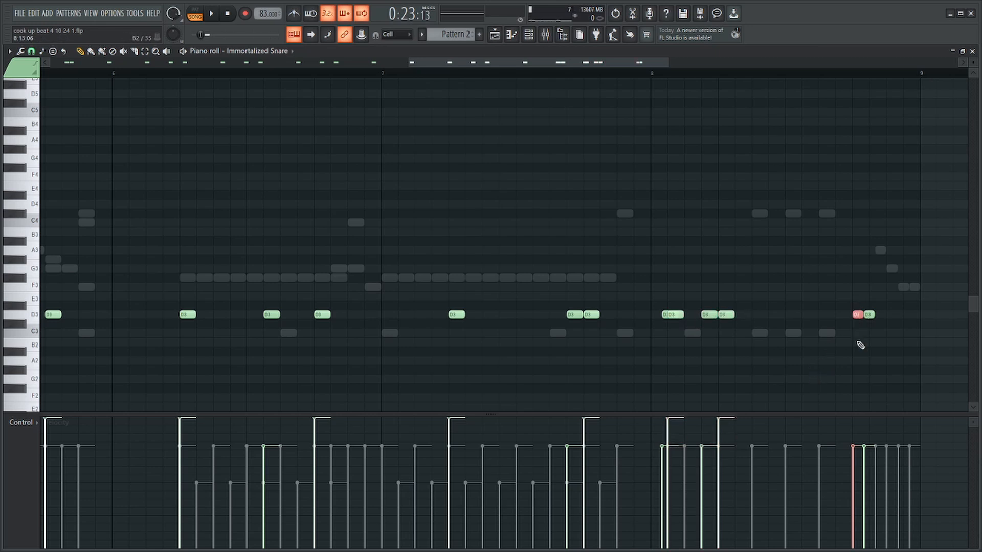
ctrl+click(902, 288)
scroll(670, 321, up, 4)
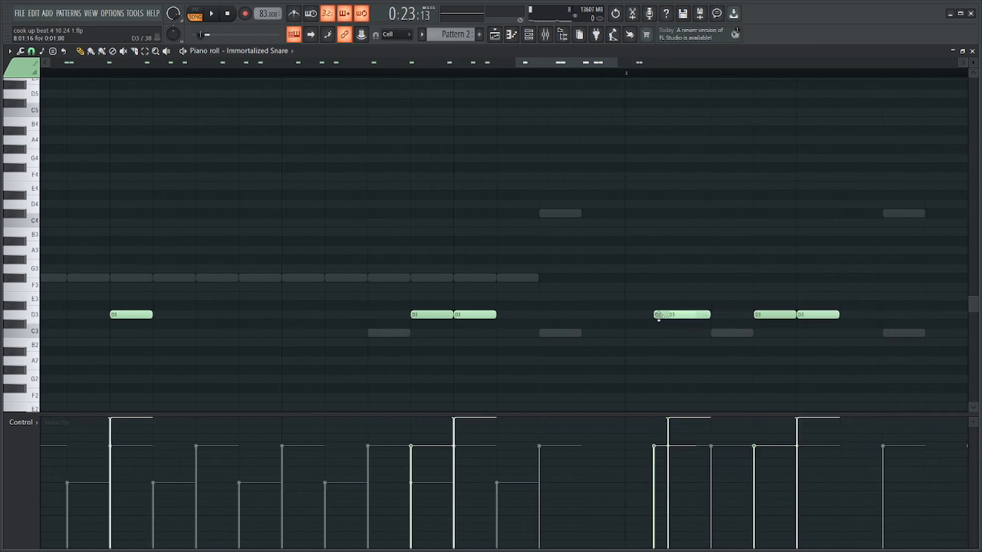
click(658, 316)
Shift all Immortalized Snare notes to C5 with the key limiting tool.
scroll(696, 328, down, 6)
key(ctrl+a)
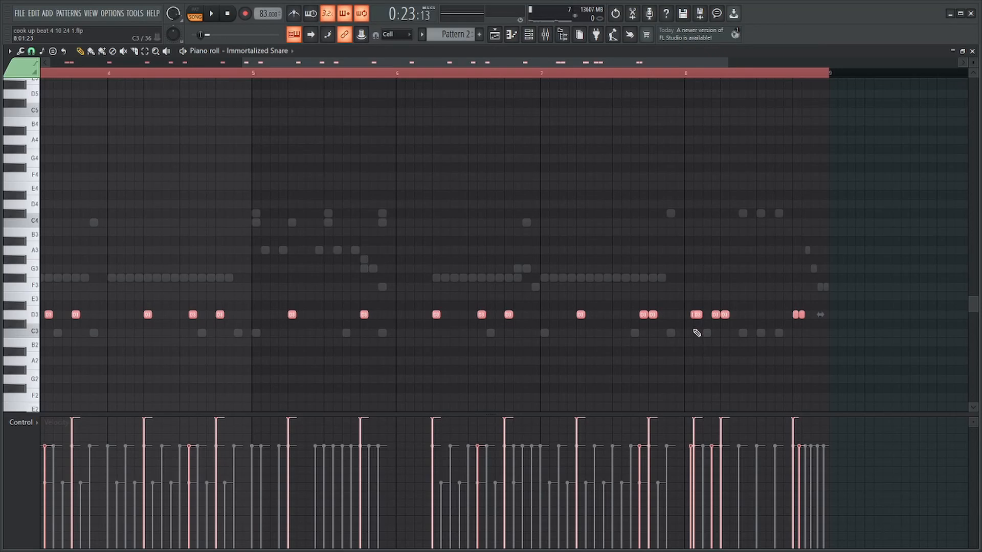
key(alt+k)
key(Return)
scroll(697, 307, up, 6)
scroll(670, 283, up, 5)
ctrl+click(595, 266)
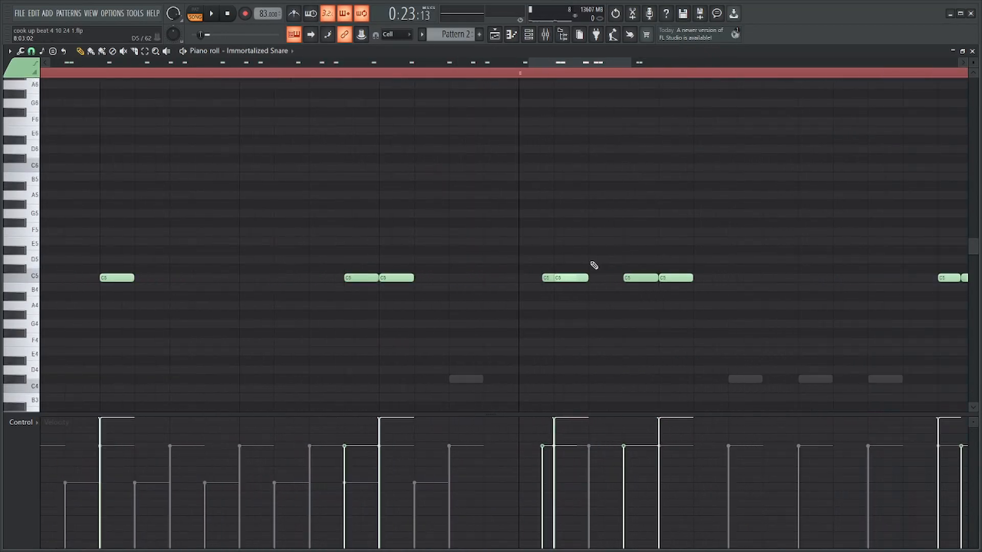
scroll(594, 265, down, 6)
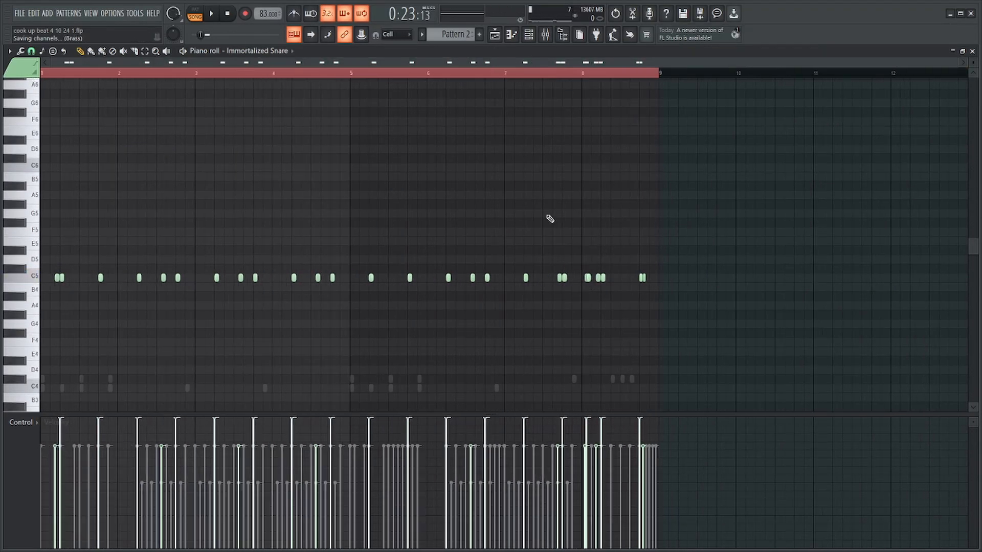
Randomize the velocity of all the snare notes with the velocity level at -10% and deselect them.
key(ctrl+a)
key(alt+r)
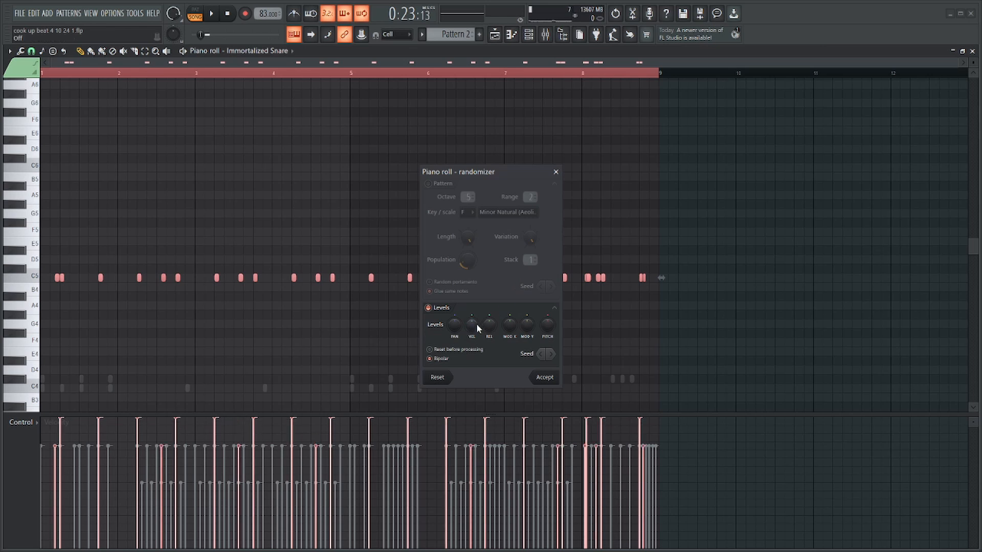
drag(477, 323, 477, 330)
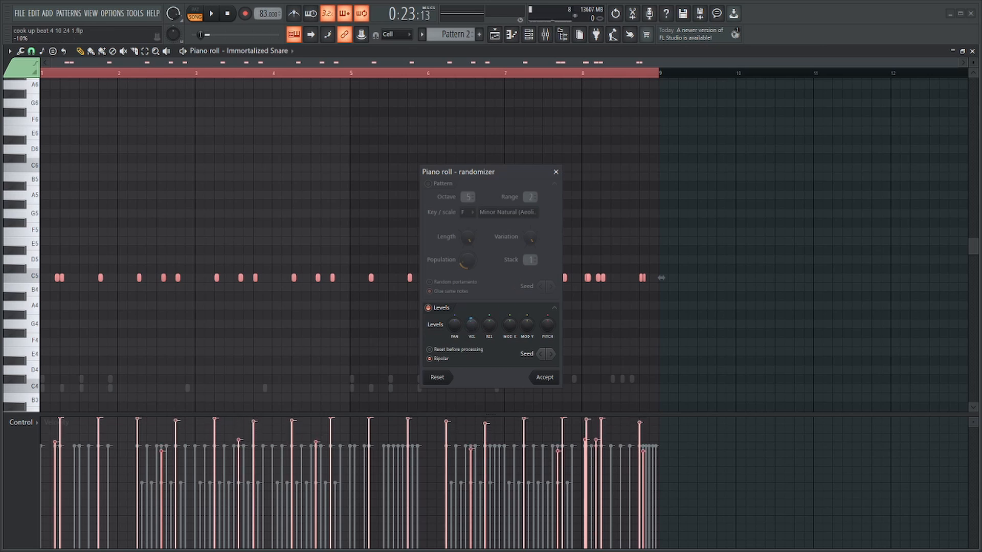
click(542, 380)
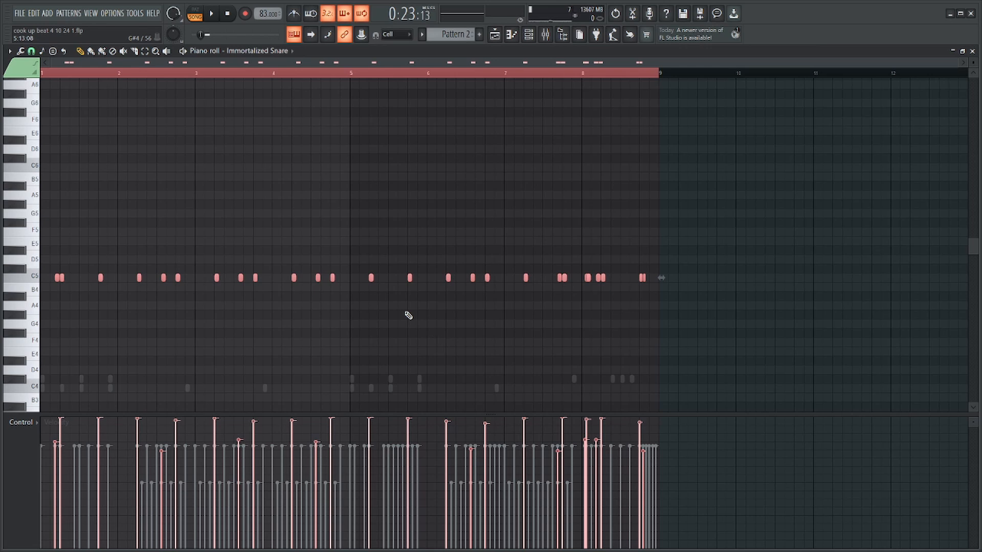
key(ctrl+d)
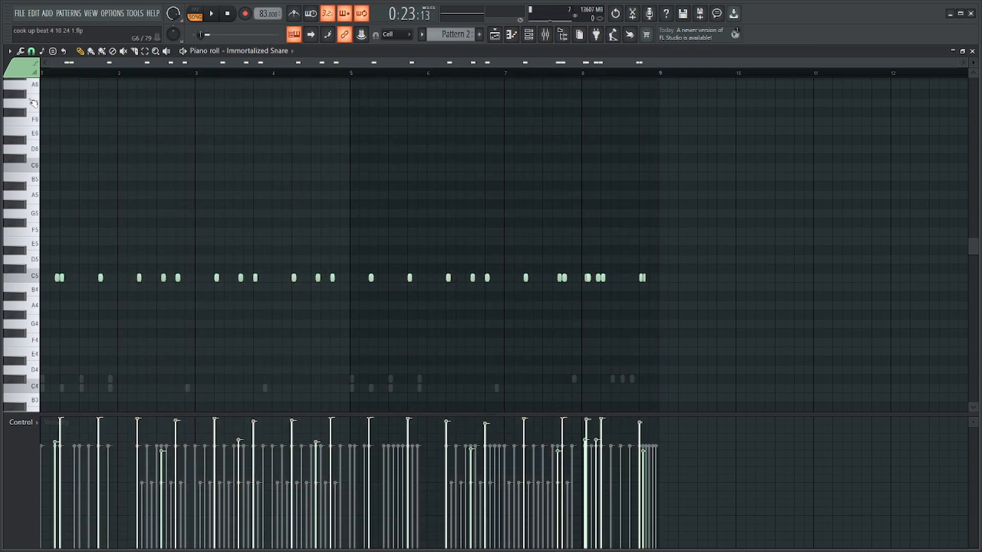
Select the quieter off-beat snare notes across bars 1 to 8.
scroll(67, 77, up, 4)
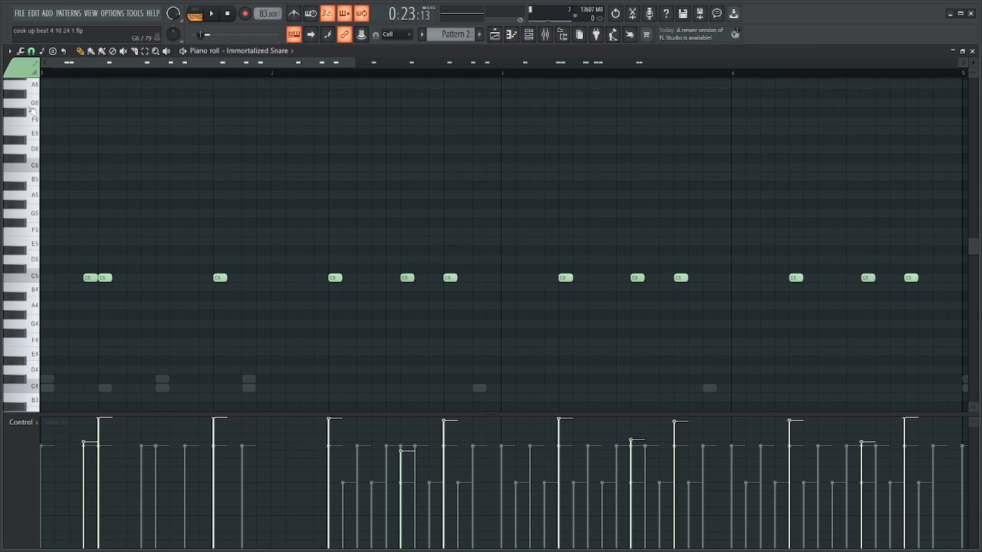
drag(94, 250, 89, 317)
scroll(89, 318, down, 4)
drag(171, 266, 162, 302)
drag(251, 273, 242, 296)
drag(329, 279, 330, 283)
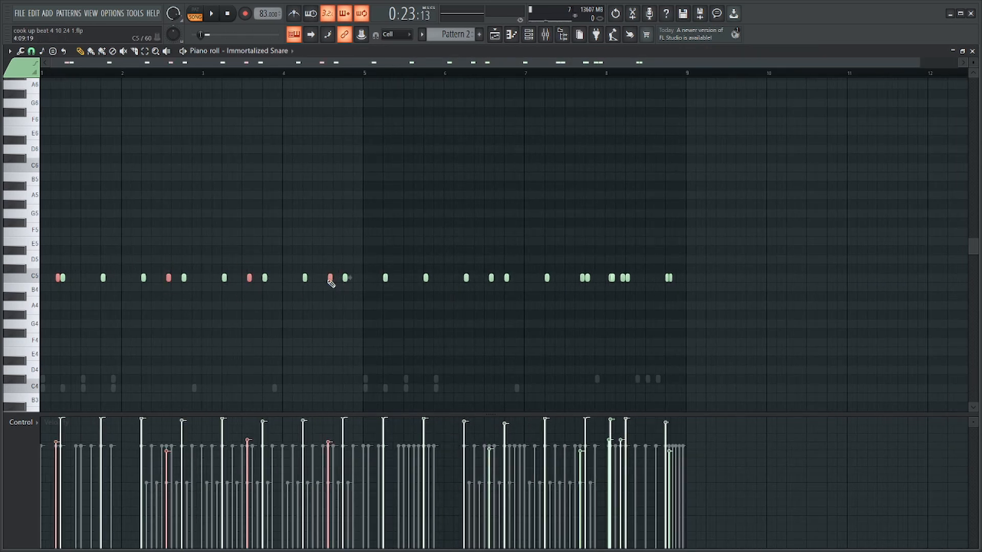
click(490, 278)
click(582, 278)
click(623, 278)
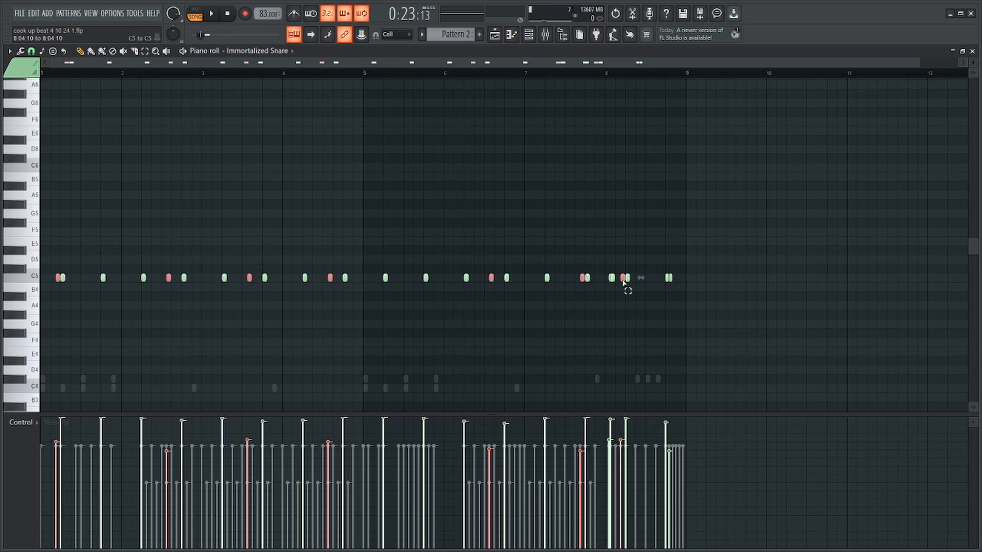
scroll(660, 317, up, 4)
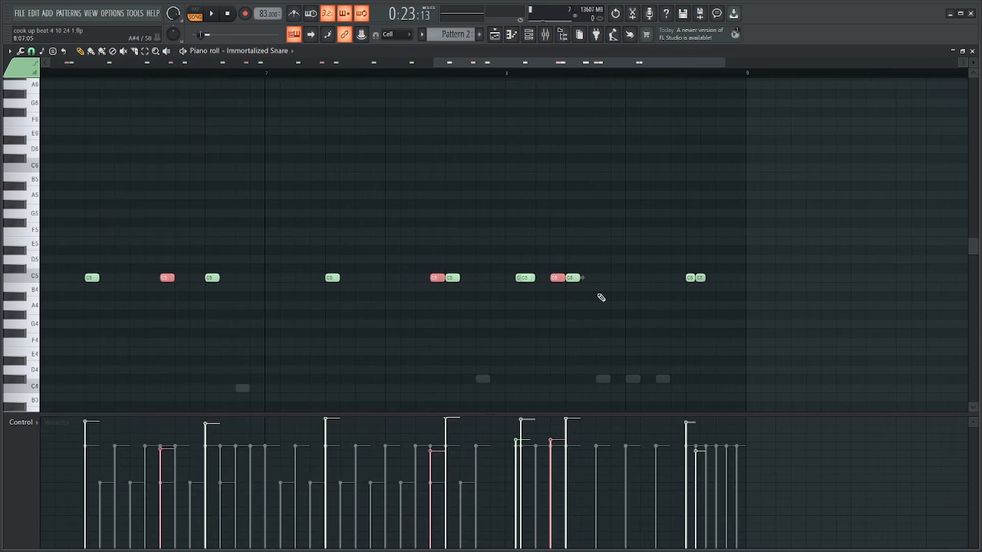
click(701, 278)
scroll(711, 301, up, 3)
scroll(710, 302, down, 5)
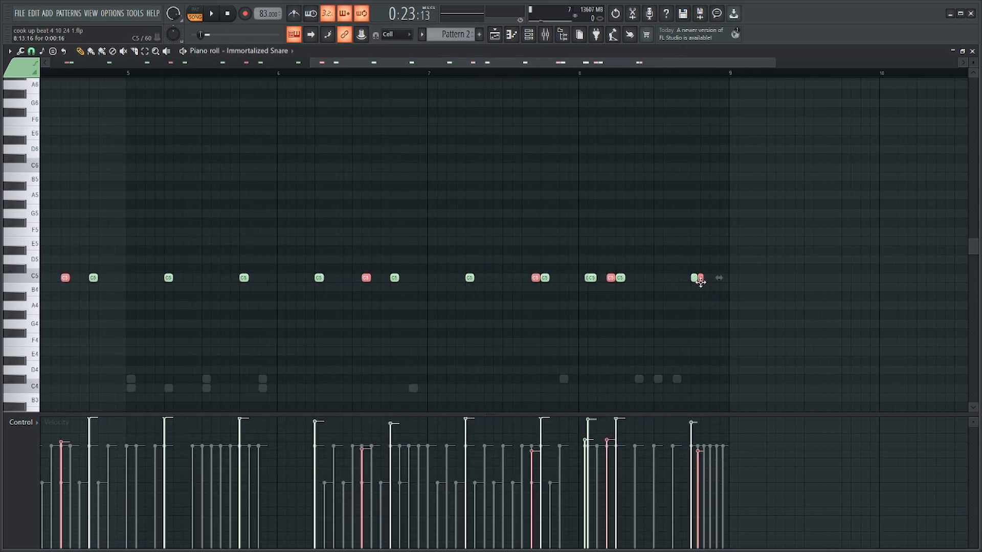
ctrl+shift+click(701, 282)
Quantize the selected quieter snare notes with the 16_groovy 60s template.
key(alt+q)
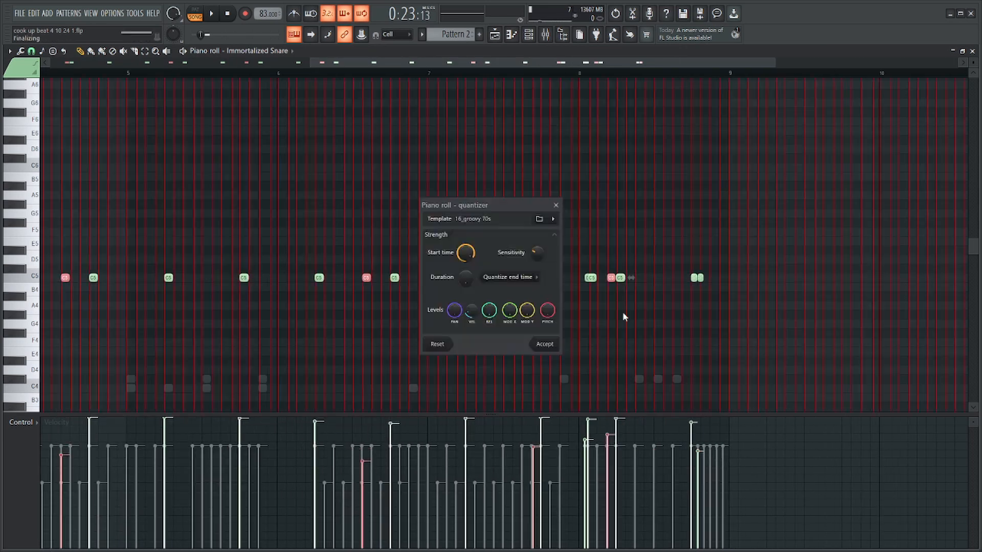
drag(465, 253, 466, 258)
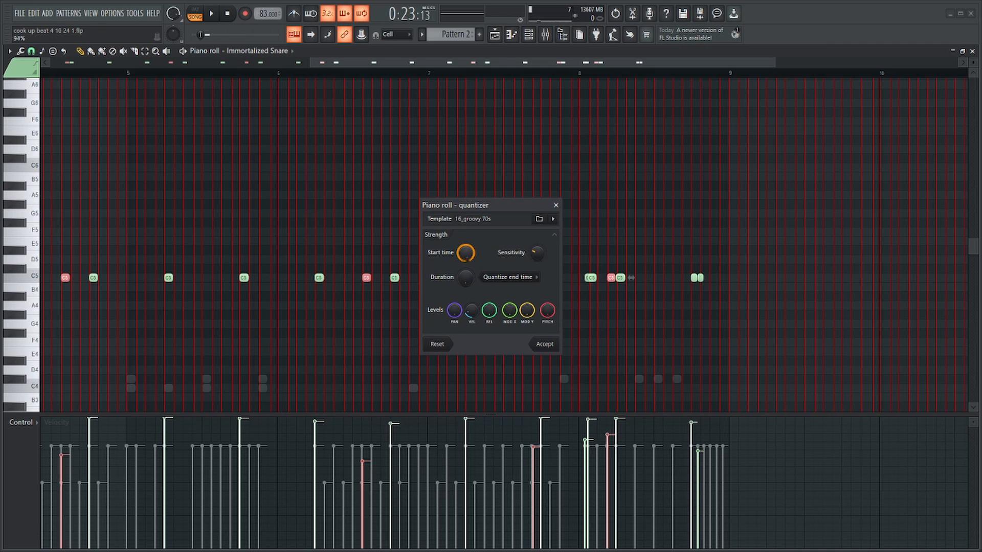
click(553, 226)
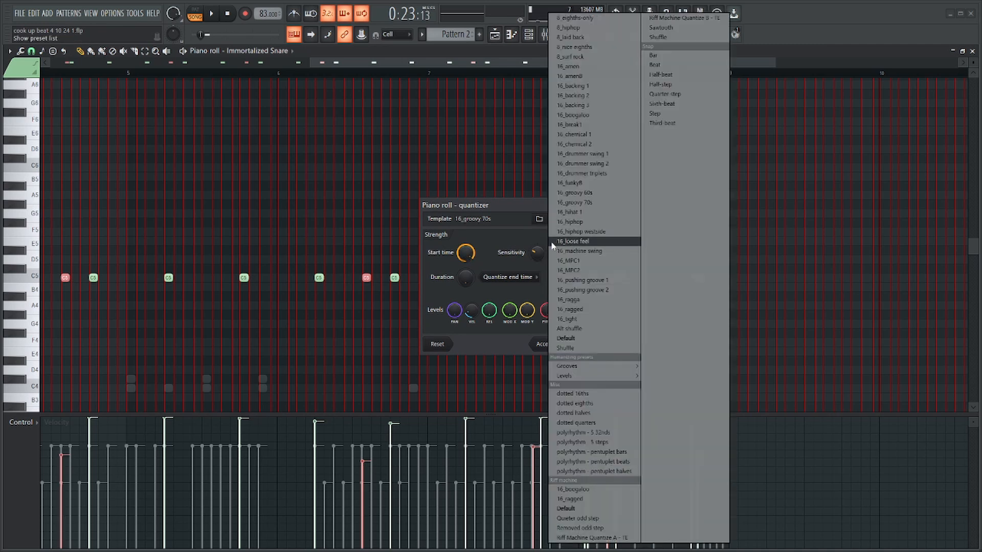
click(580, 202)
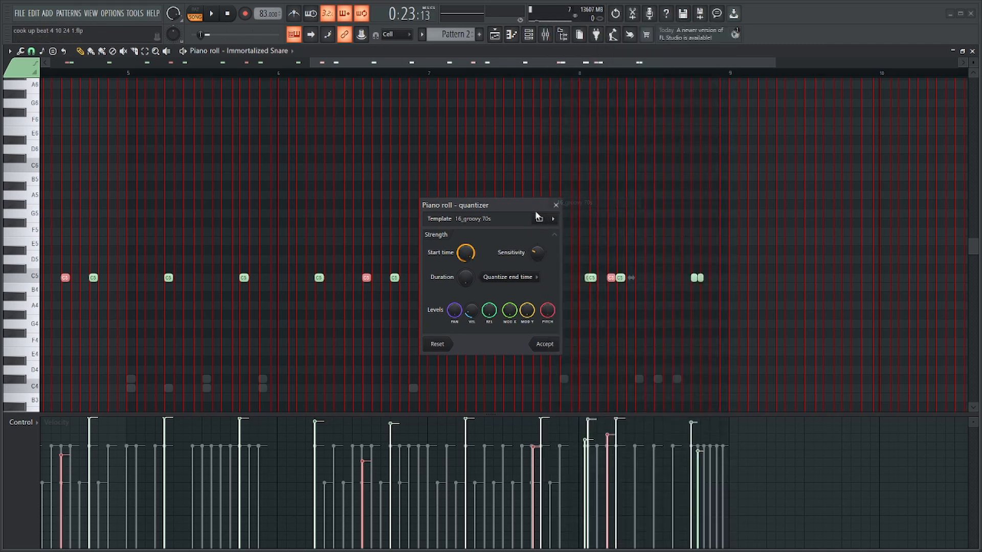
click(553, 219)
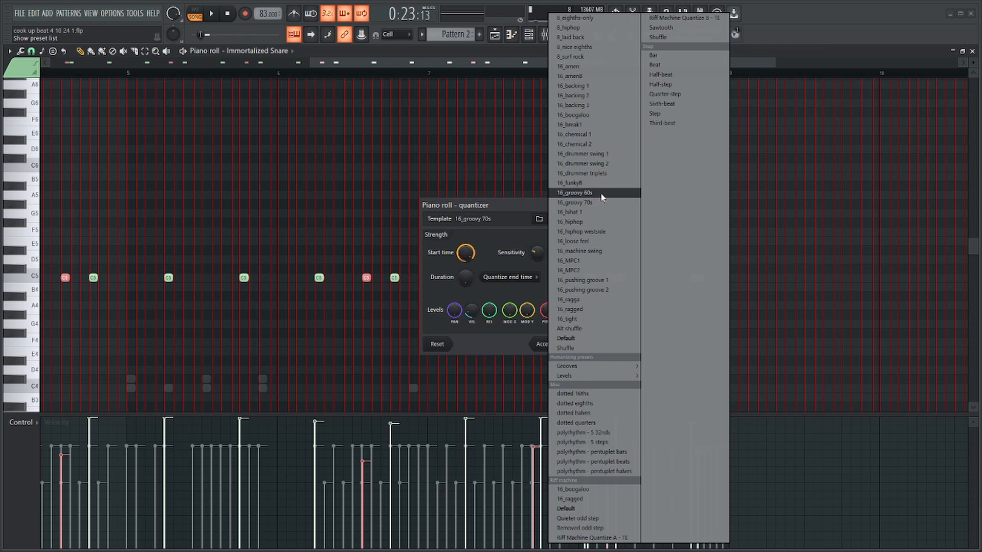
click(581, 193)
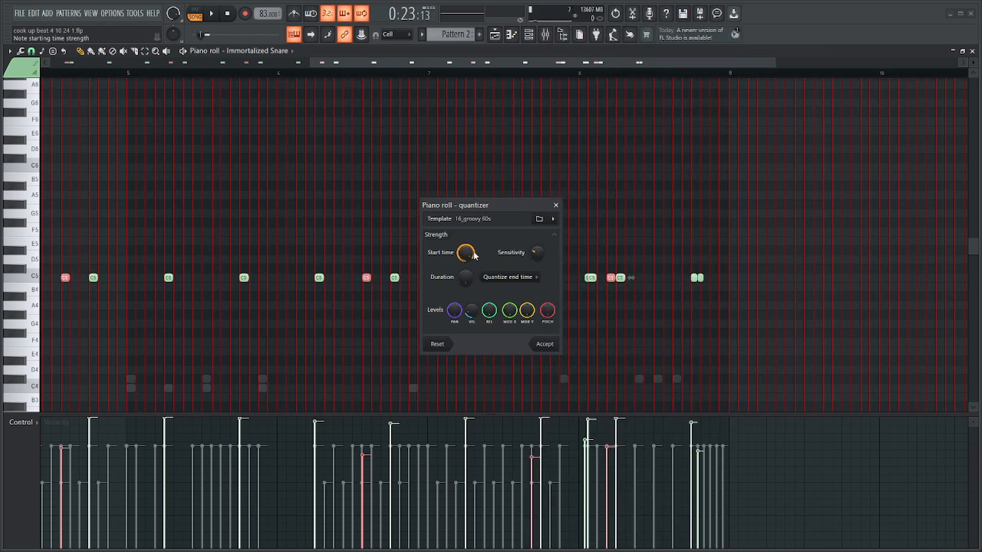
click(544, 344)
scroll(11, 284, up, 5)
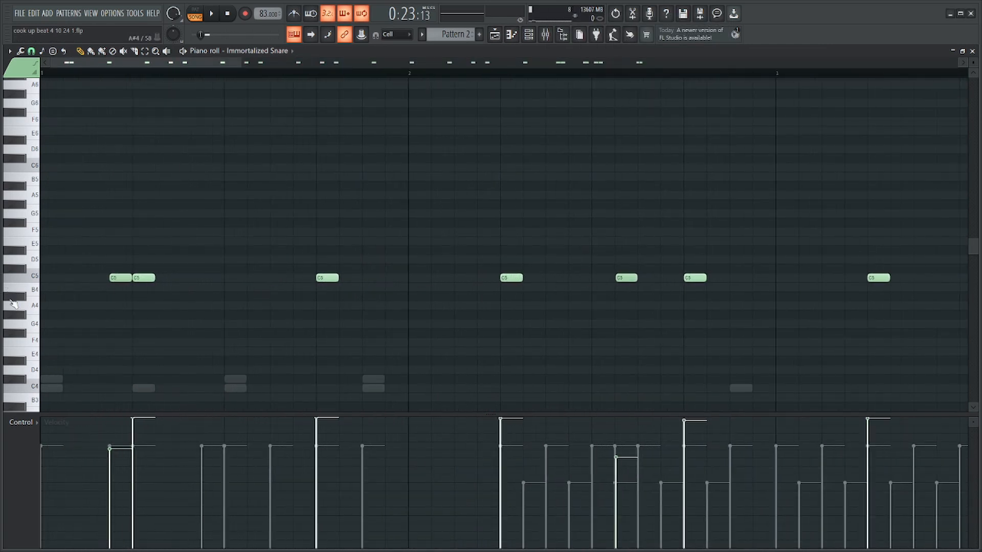
scroll(13, 304, up, 3)
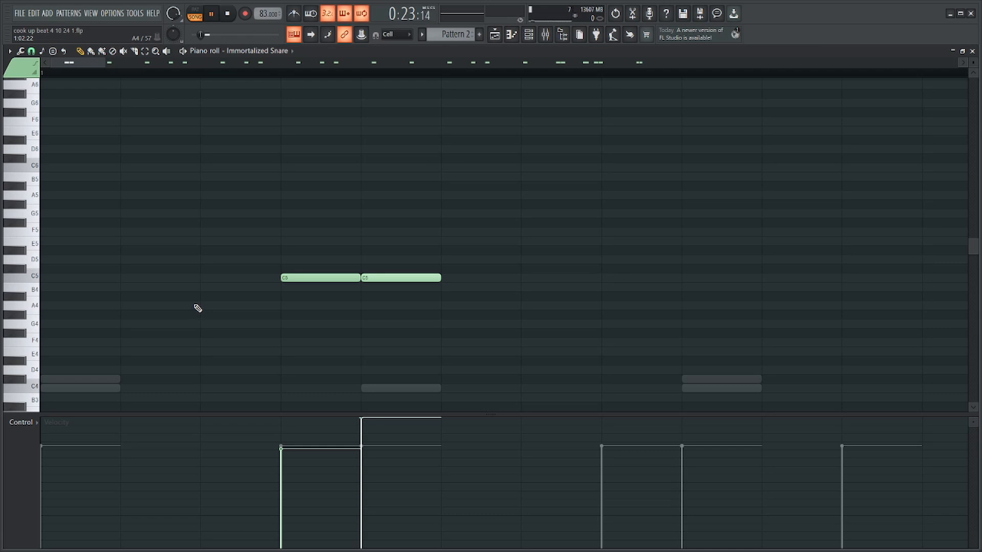
Play back Pattern 2 to check the quantized snare notes.
scroll(200, 310, down, 4)
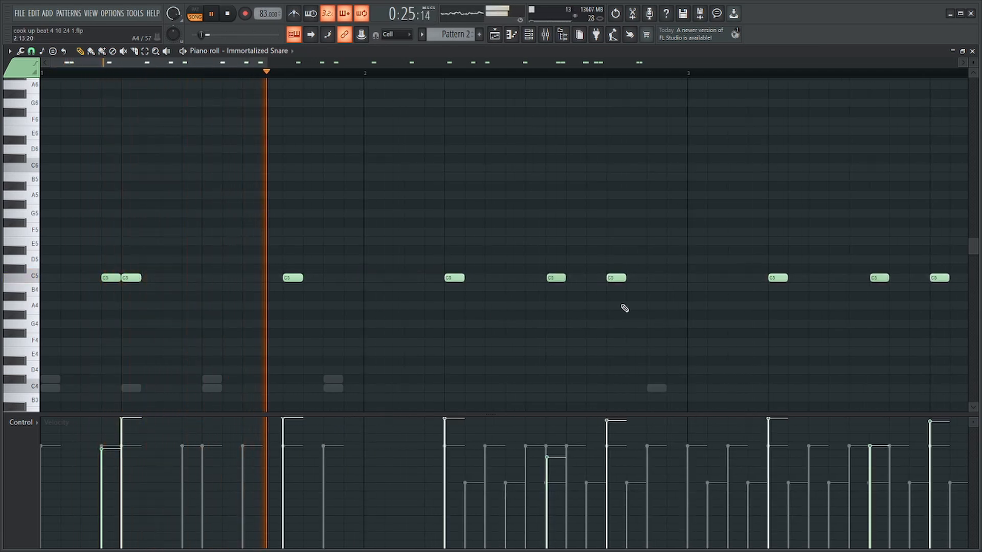
scroll(609, 305, up, 3)
scroll(568, 313, down, 3)
key(F7)
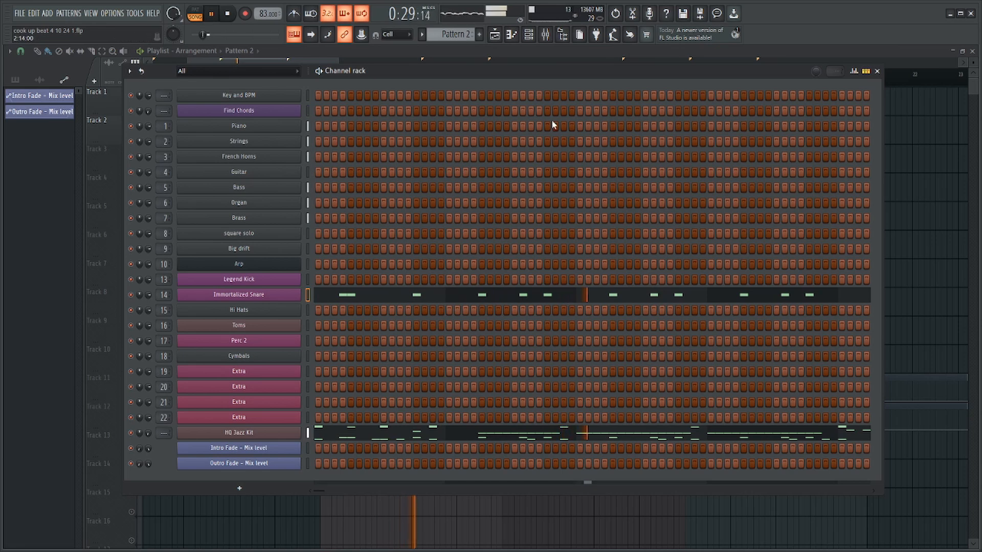
key(space)
Transfer all Kick 1 notes from the HQ Jazz Kit pattern to the Legend Kick channel.
right_click(299, 279)
click(313, 279)
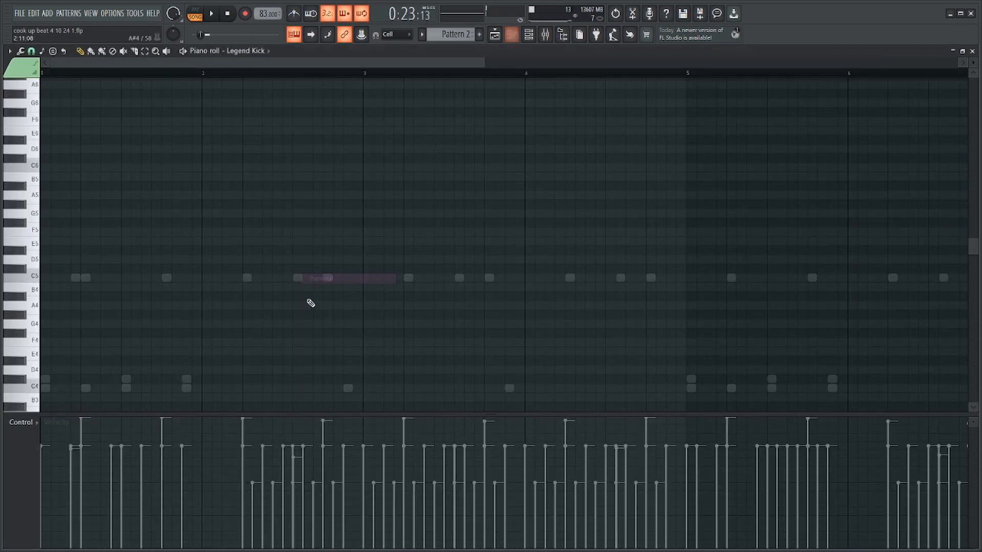
key(F7)
click(357, 434)
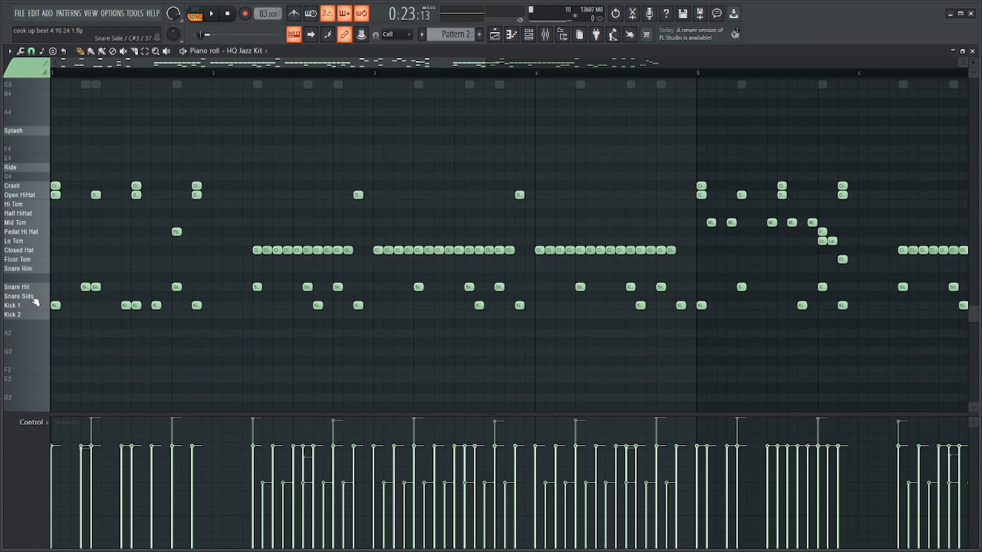
click(34, 305)
key(F6)
right_click(300, 279)
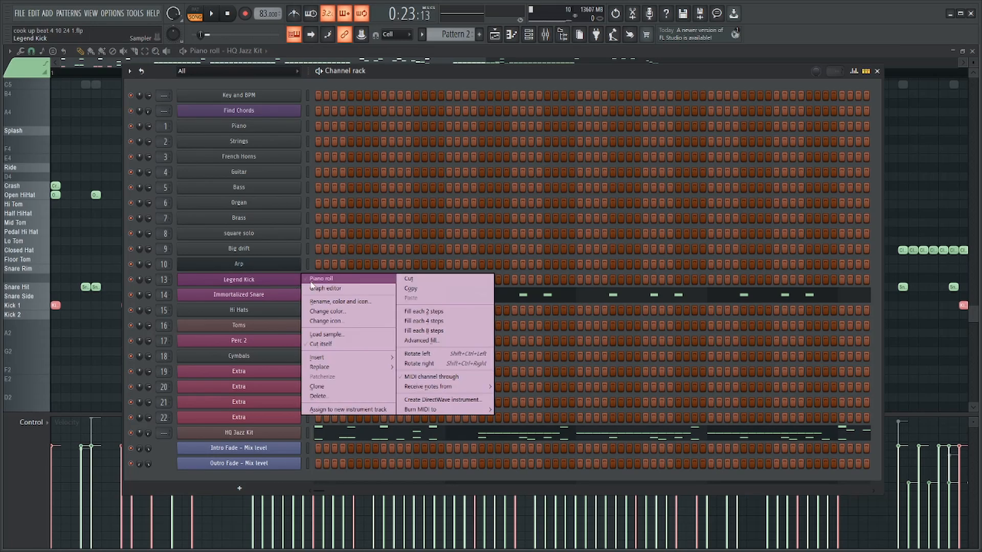
click(311, 284)
Shift all Legend Kick notes to C5 with the key limiting tool and raise their velocities to maximum.
key(alt+k)
key(Return)
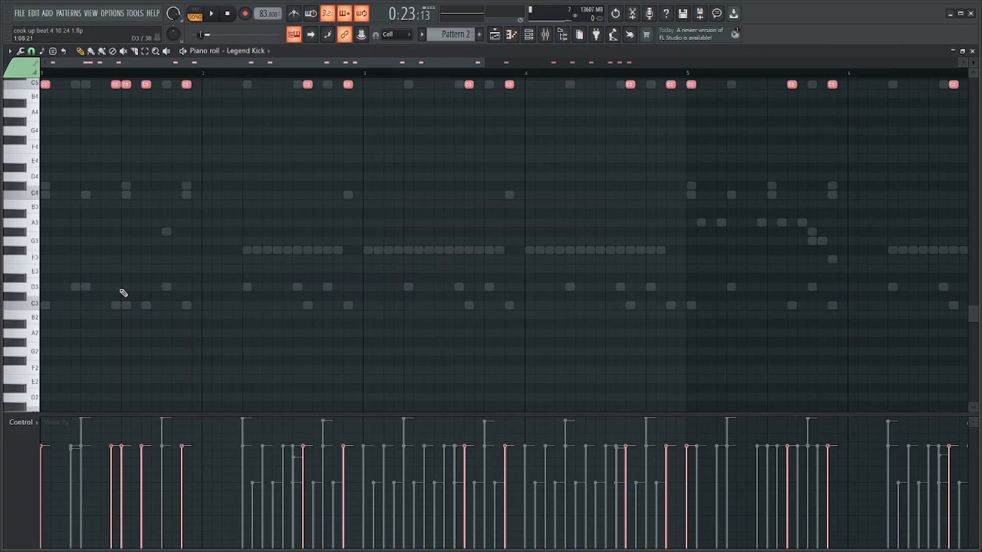
scroll(123, 293, up, 5)
key(ctrl+a)
scroll(92, 325, up, 5)
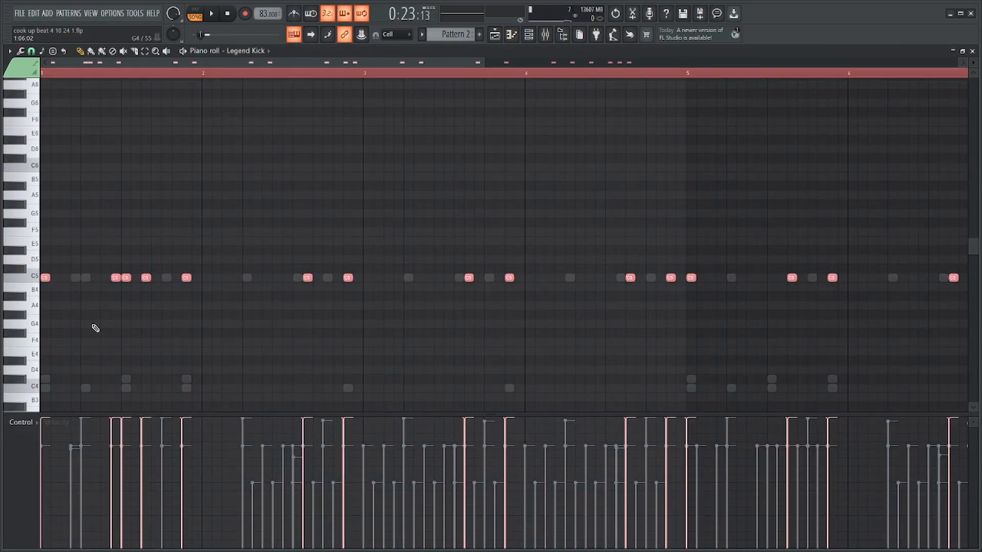
ctrl+click(168, 77)
Lower the velocity of the first kick in bar 1's double hit and nudge that note slightly later.
scroll(110, 246, up, 3)
scroll(179, 280, down, 5)
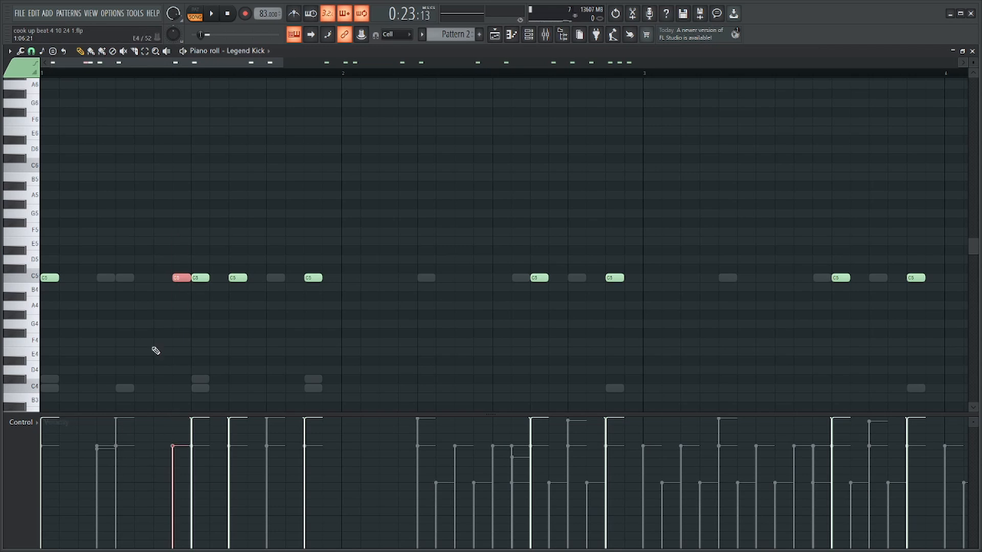
scroll(156, 351, up, 2)
click(195, 278)
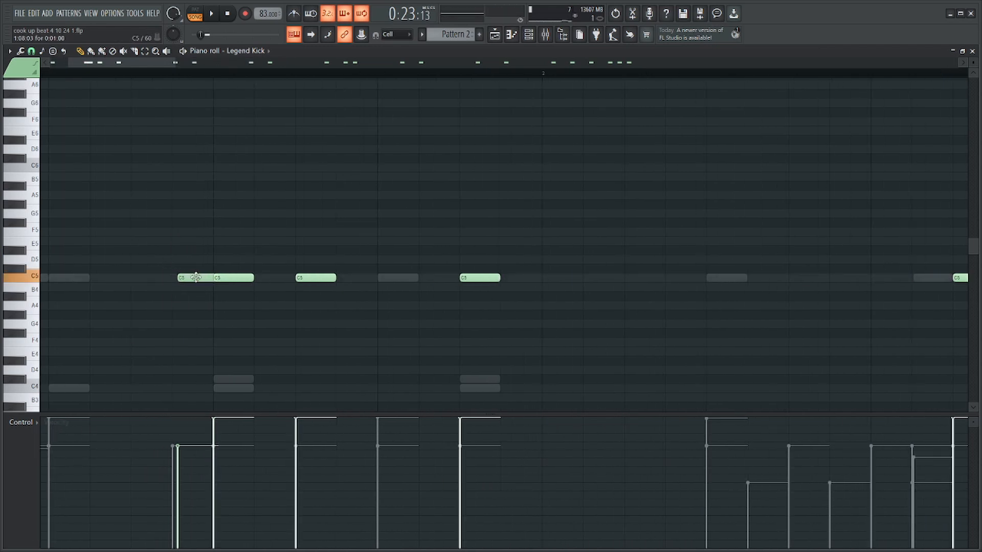
drag(196, 277, 197, 275)
scroll(220, 215, down, 3)
Play the kick pattern and move bar 4's last kick one sixteenth step earlier.
key(space)
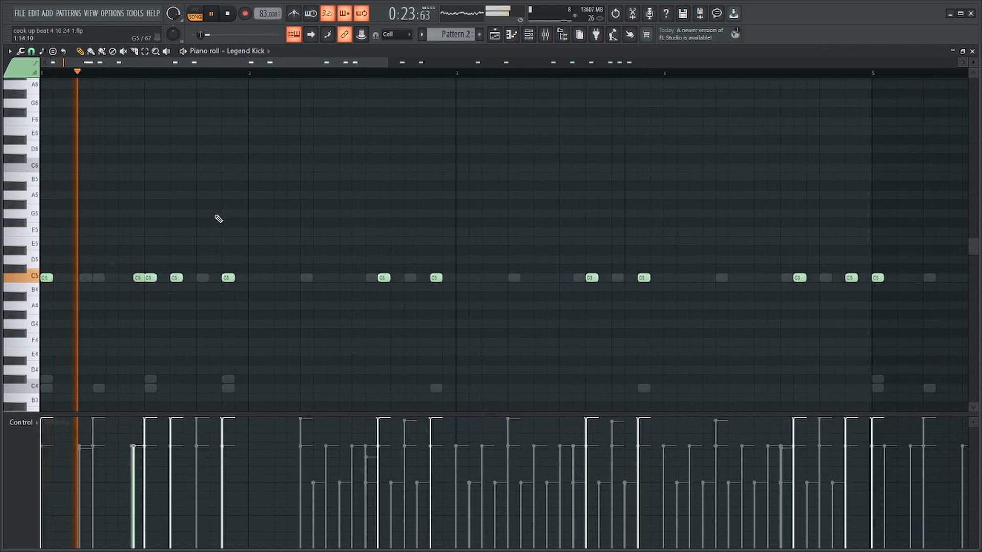
scroll(215, 235, down, 2)
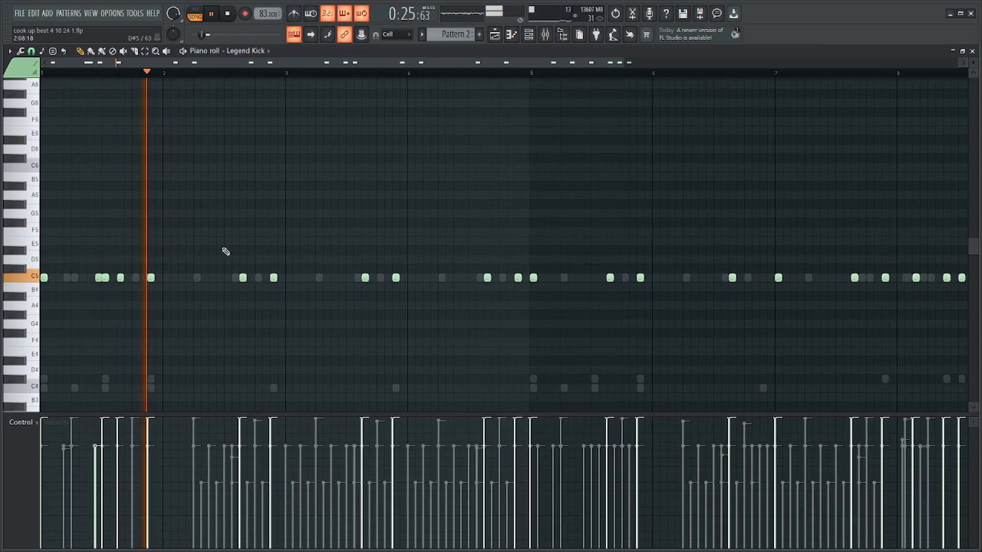
scroll(226, 258, up, 4)
scroll(344, 285, down, 3)
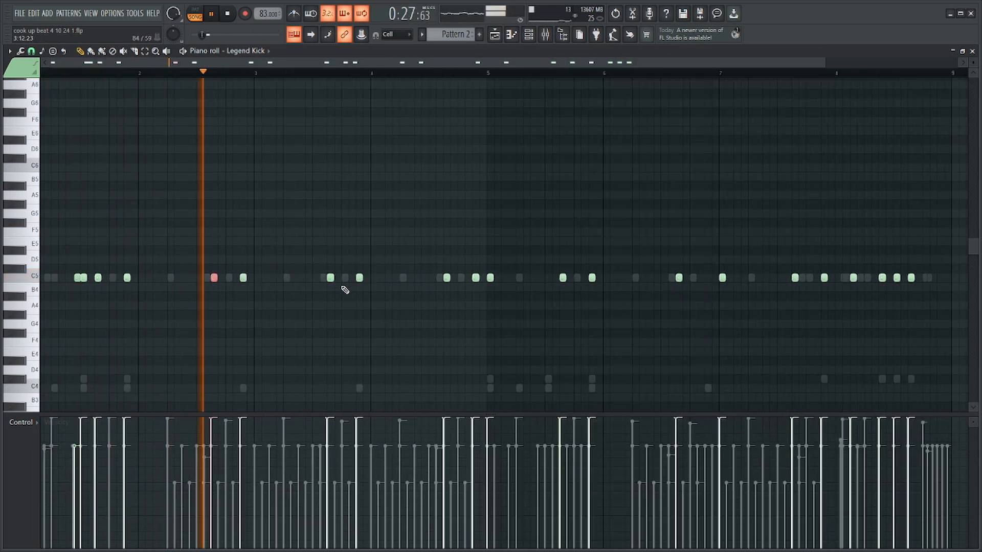
scroll(307, 274, up, 2)
mouse_move(156, 255)
mouse_down()
mouse_move(159, 272)
mouse_move(316, 272)
mouse_up()
drag(411, 268, 389, 287)
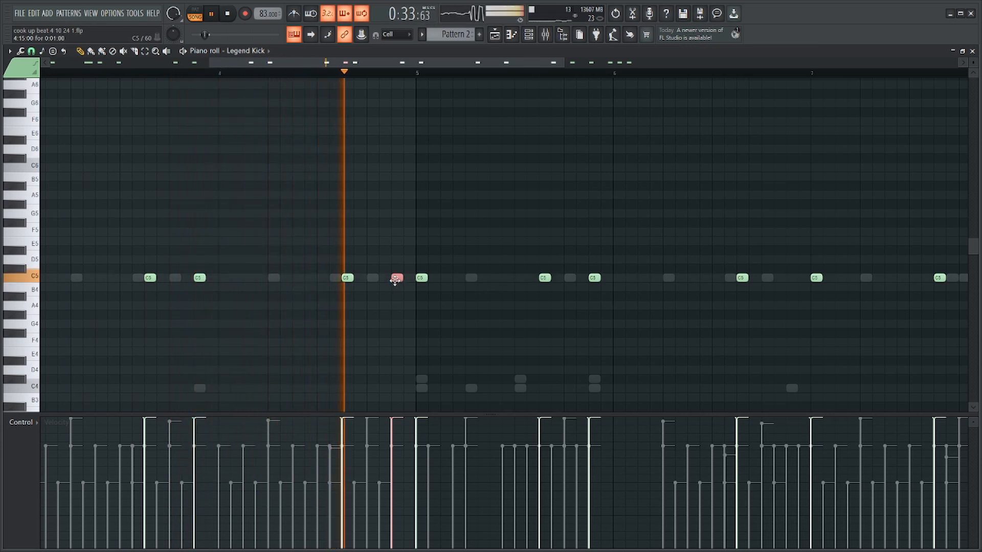
drag(396, 281, 383, 281)
Add a quieter kick on the last sixteenth of bar 4 and nudge it slightly later.
key(space)
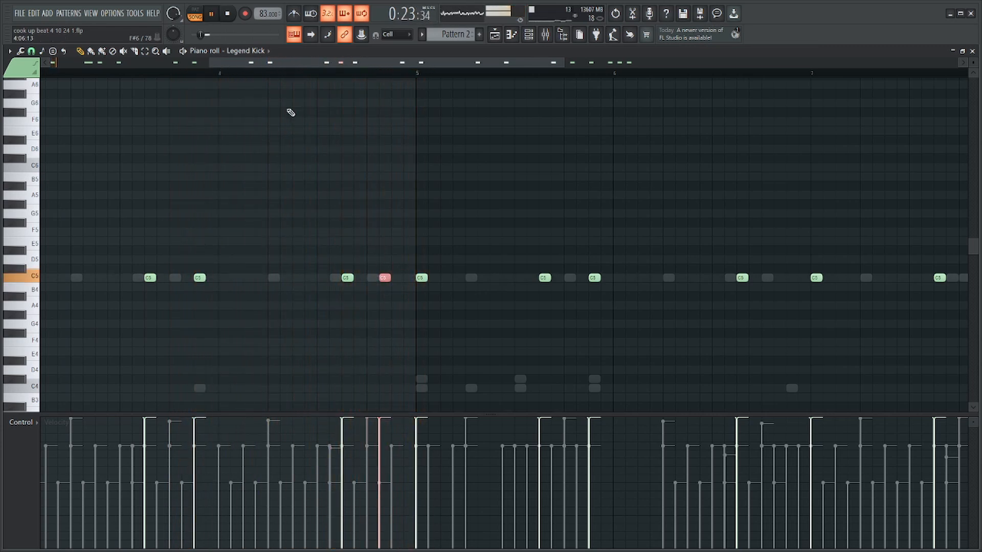
key(space)
click(410, 277)
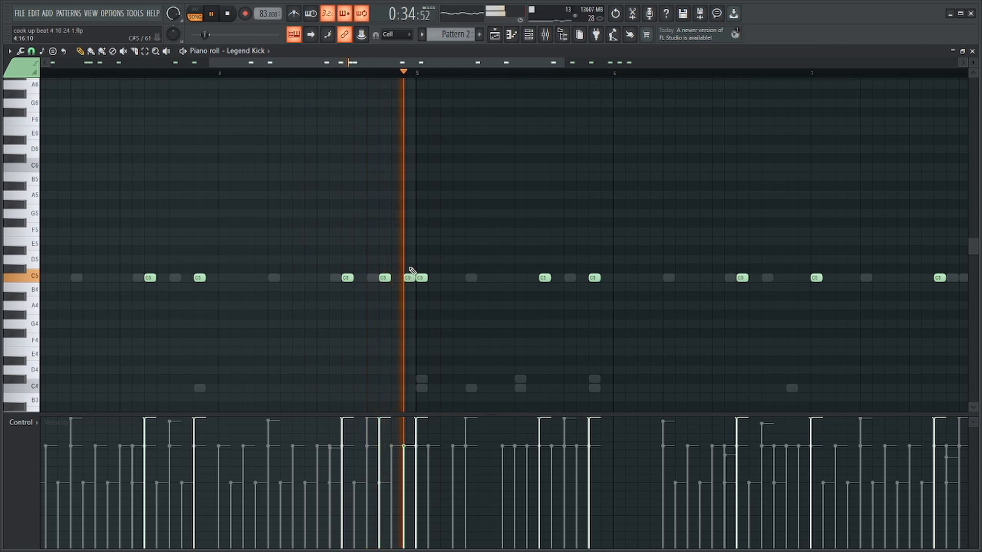
click(411, 277)
scroll(409, 286, up, 3)
key(space)
scroll(351, 298, down, 6)
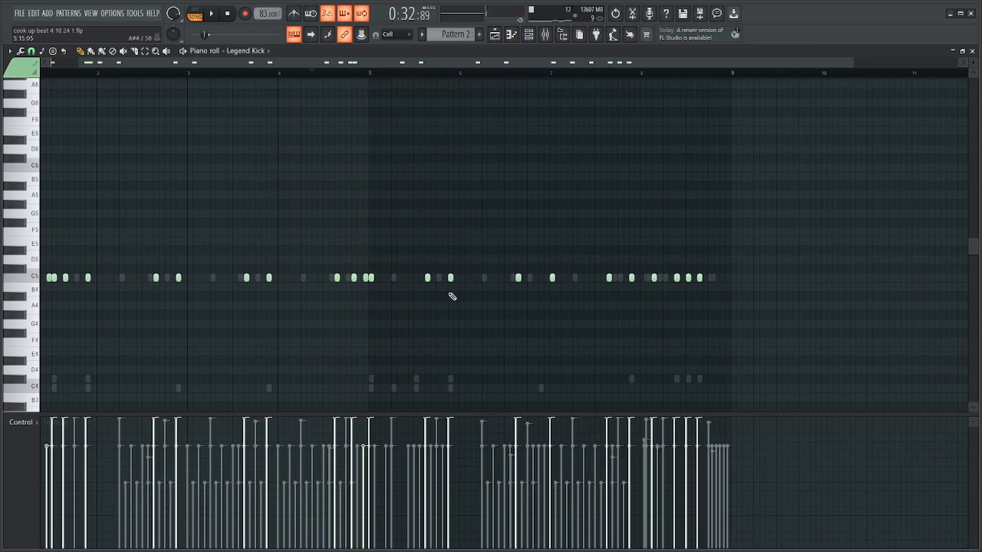
scroll(360, 293, up, 5)
drag(390, 278, 393, 279)
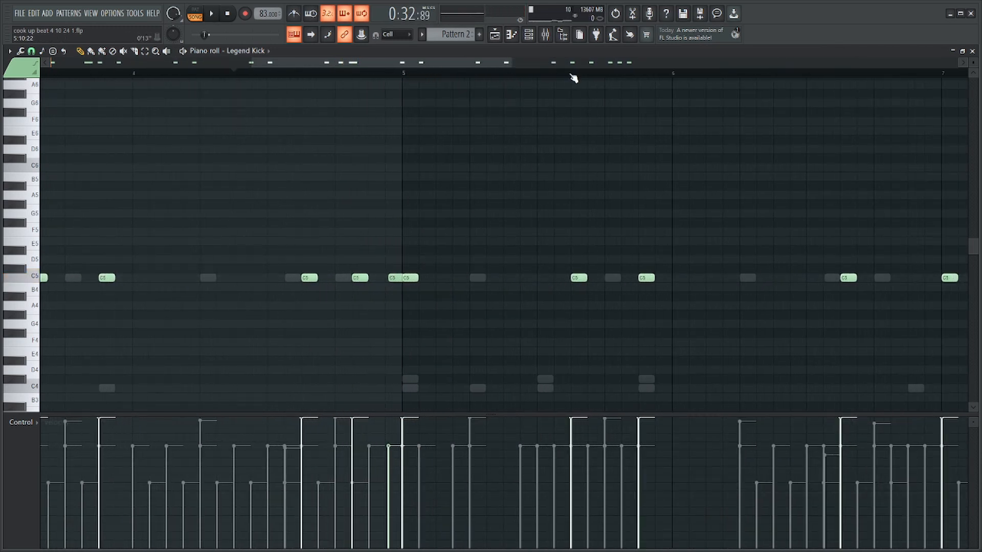
Move the kick at the start of bar 7 two sixteenth steps earlier and play the pattern to its end.
key(space)
scroll(587, 280, down, 5)
scroll(703, 307, up, 4)
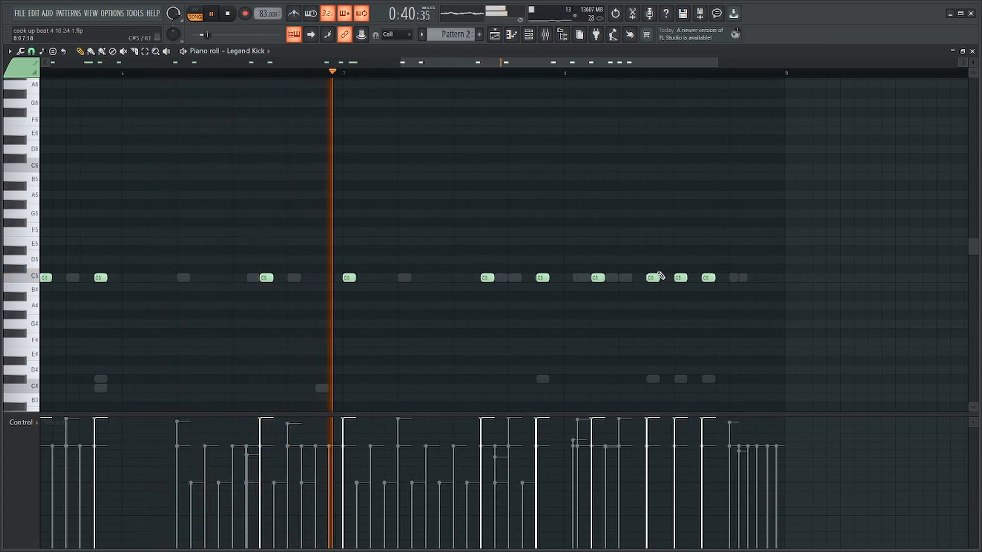
drag(343, 278, 314, 277)
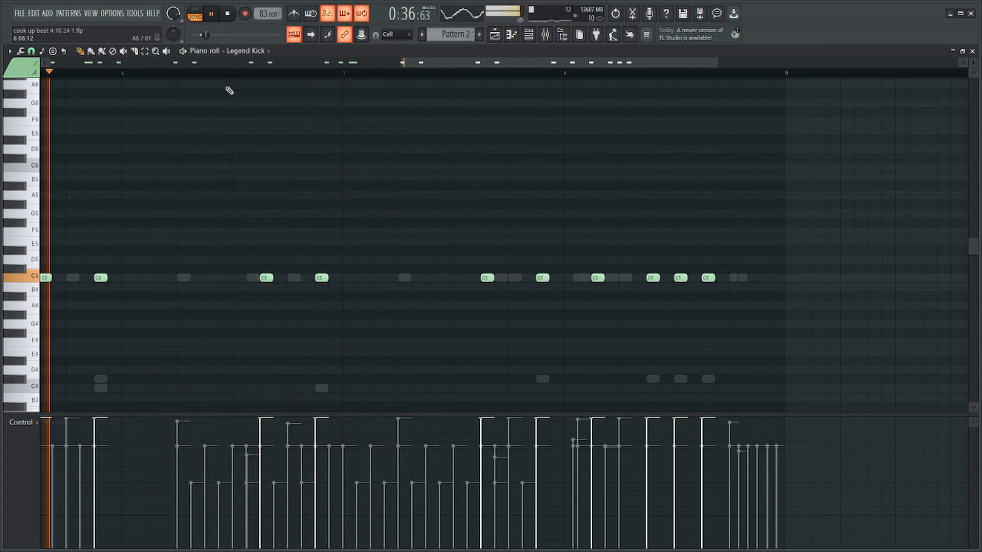
scroll(418, 238, down, 4)
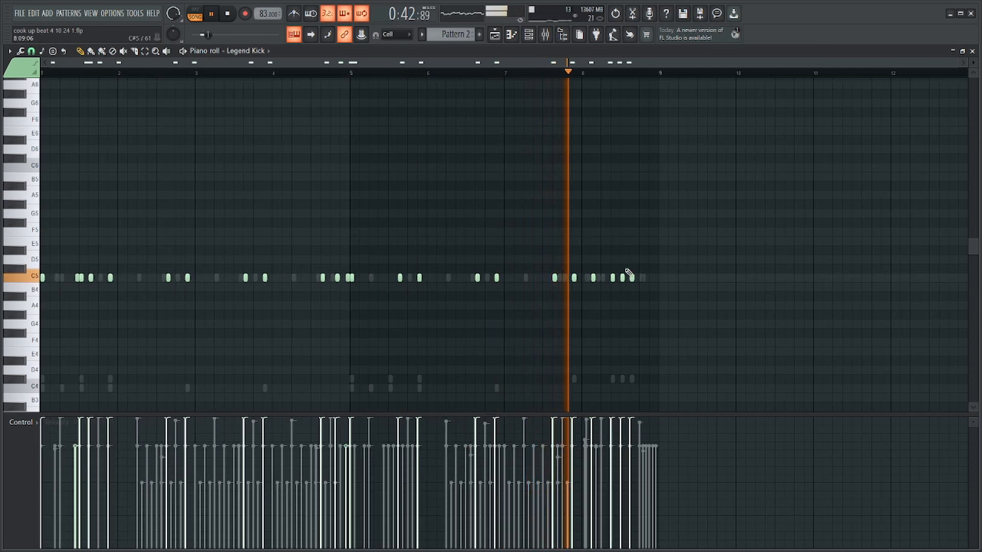
scroll(665, 238, up, 4)
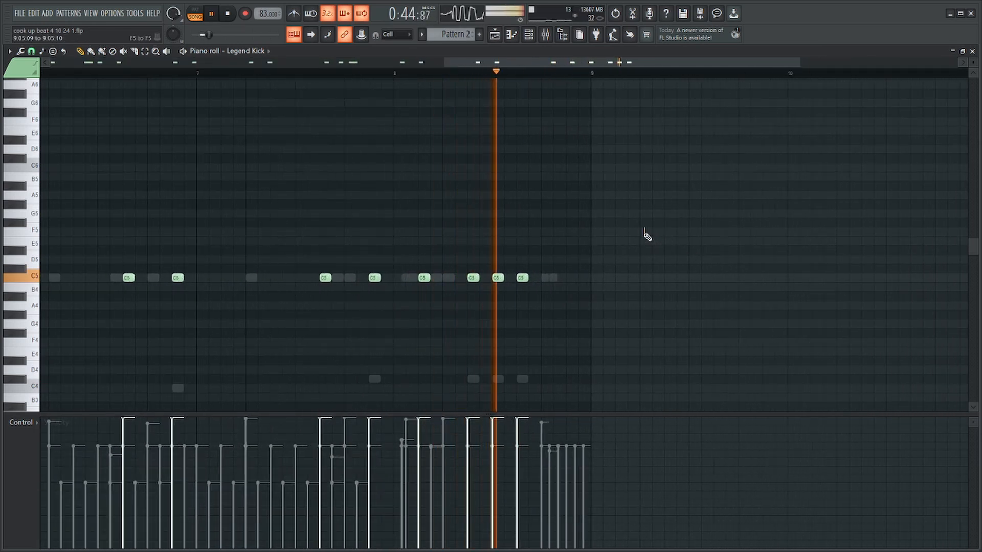
key(F6)
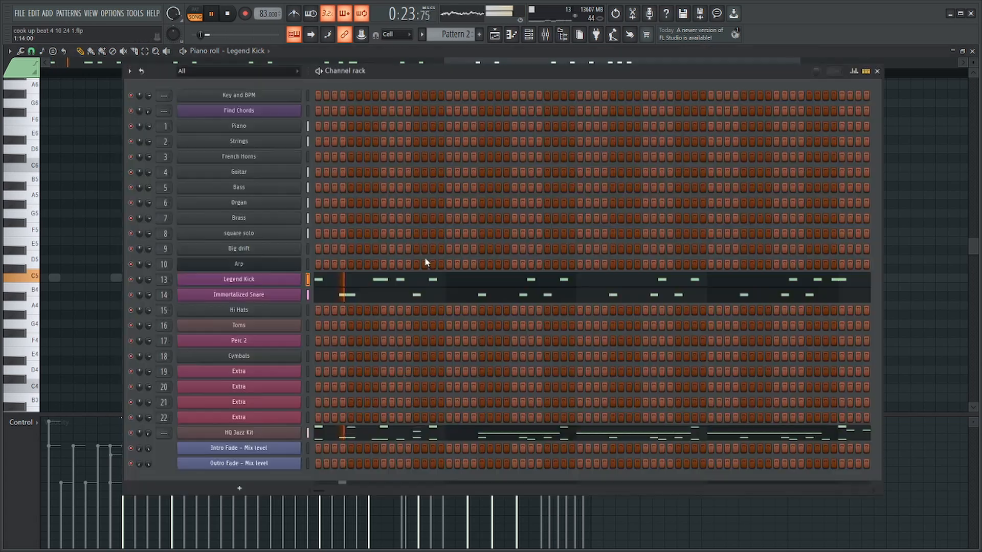
key(space)
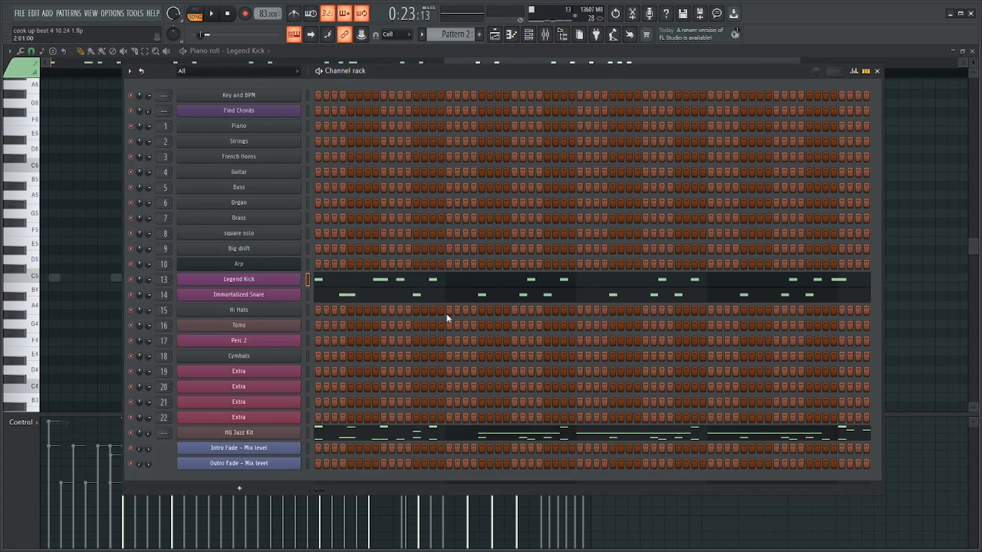
Delete the final Immortalized Snare hit of bar 8 and raise the remaining beat-four snare's velocity to maximum.
click(459, 295)
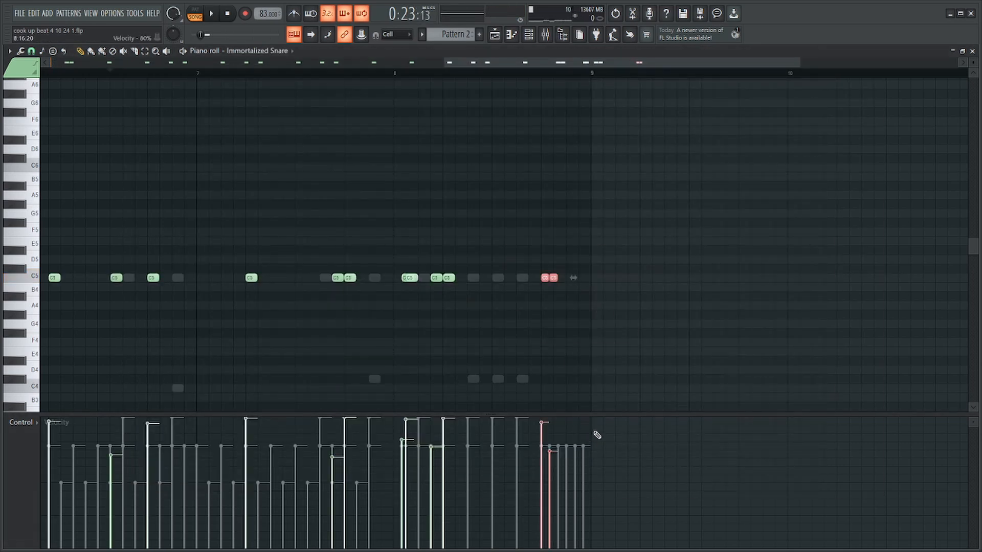
scroll(567, 266, up, 3)
drag(565, 237, 552, 318)
drag(578, 256, 543, 311)
key(Delete)
drag(565, 237, 476, 380)
scroll(435, 431, down, 3)
Play back the revised snare ending in bar 8 and save the project.
key(space)
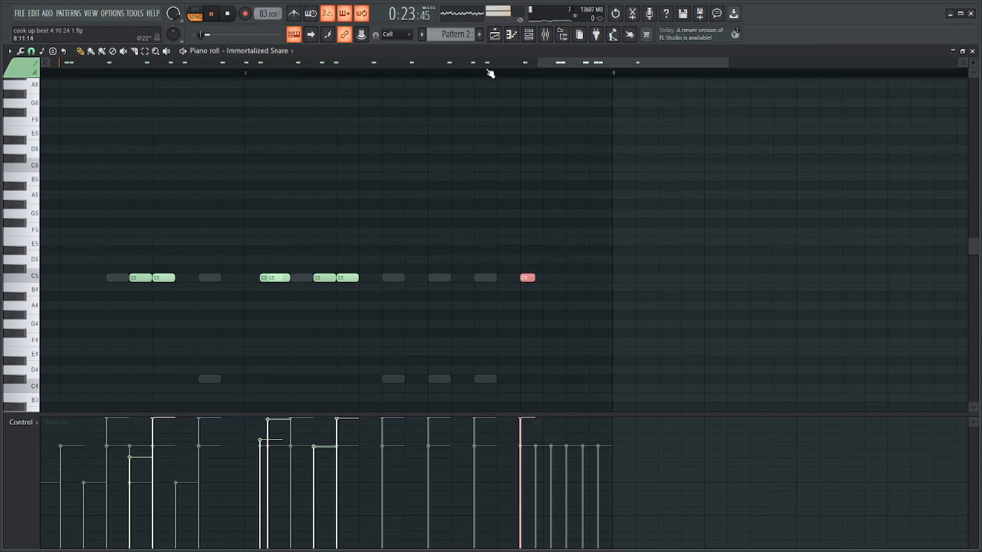
click(491, 73)
key(F6)
key(ctrl+s)
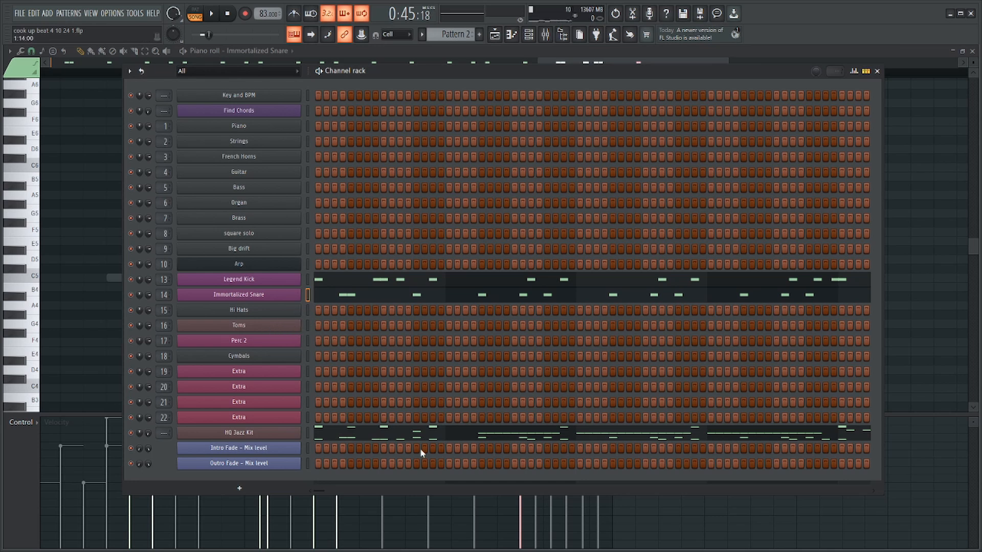
Transfer the Closed Hat, Pedal Hi Hat and Open HiHat notes from HQ Jazz Kit to the Hi Hats channel.
click(428, 431)
scroll(390, 358, down, 6)
scroll(379, 353, down, 8)
scroll(68, 291, up, 3)
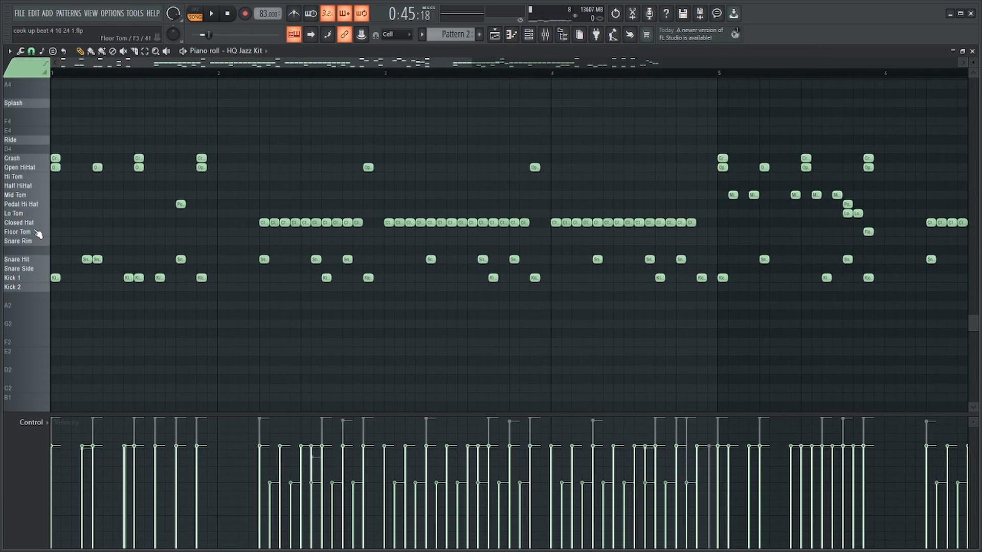
double_click(35, 222)
shift+double_click(41, 205)
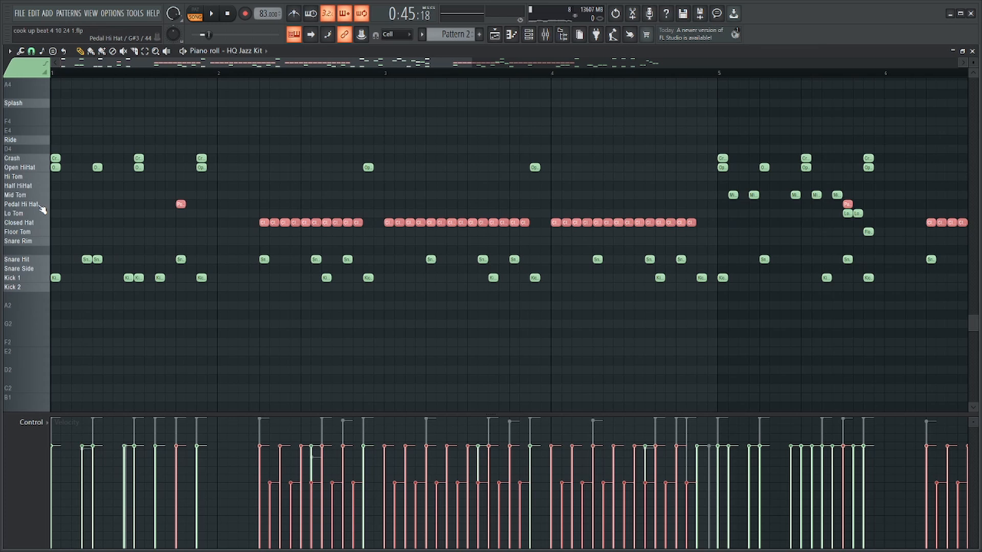
shift+double_click(39, 168)
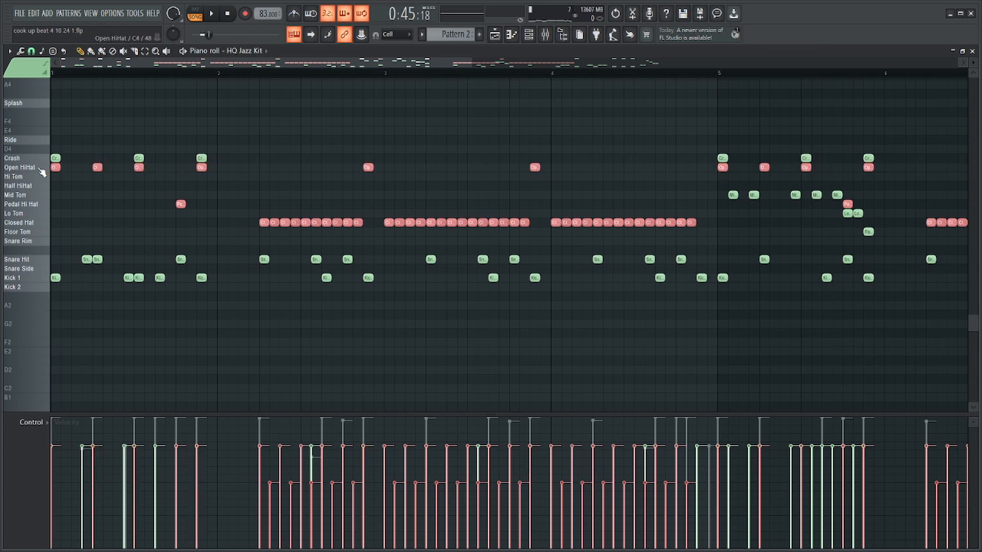
key(F6)
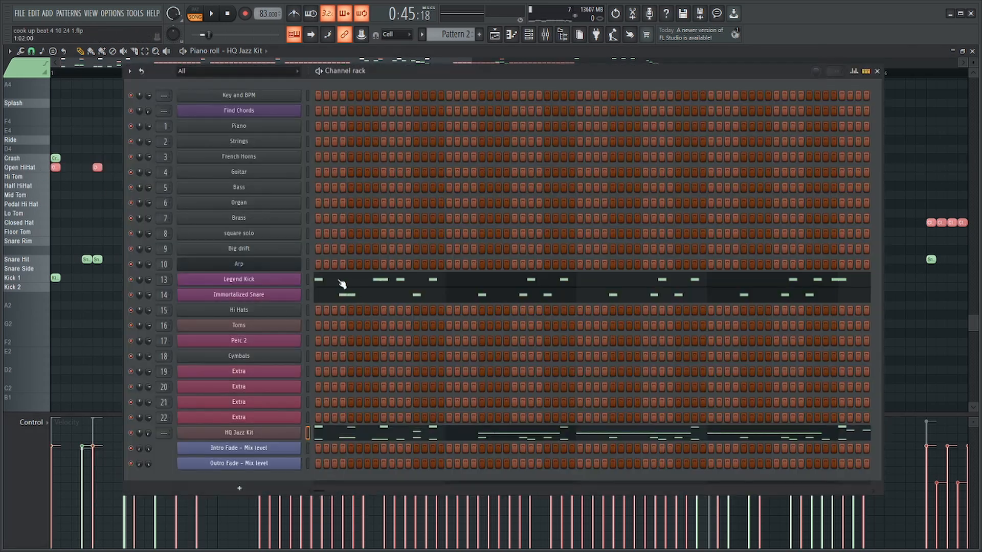
click(283, 310)
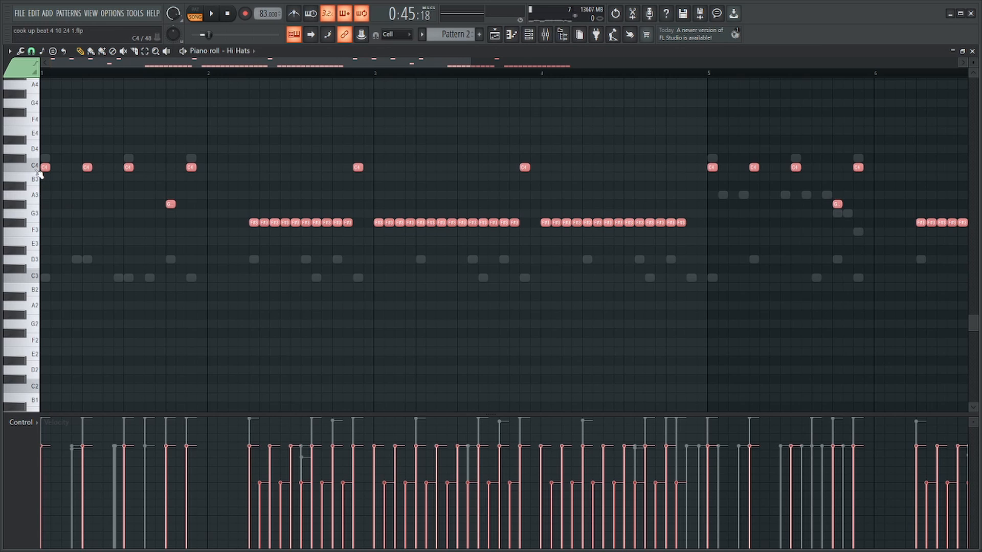
Move the C4 open hi-hat notes down to A#3 and select the G#3 pedal hi-hat notes.
double_click(39, 172)
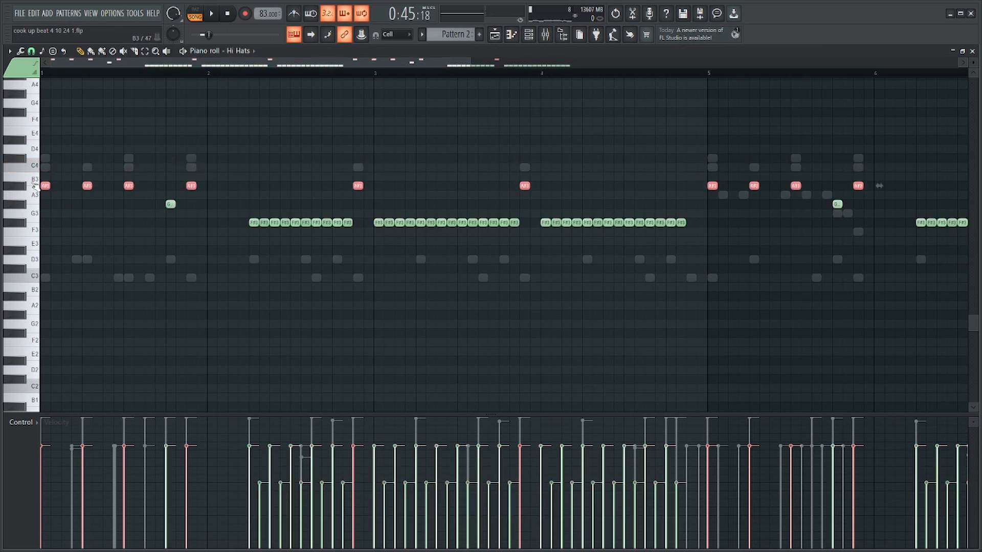
scroll(25, 225, down, 3)
ctrl+click(13, 206)
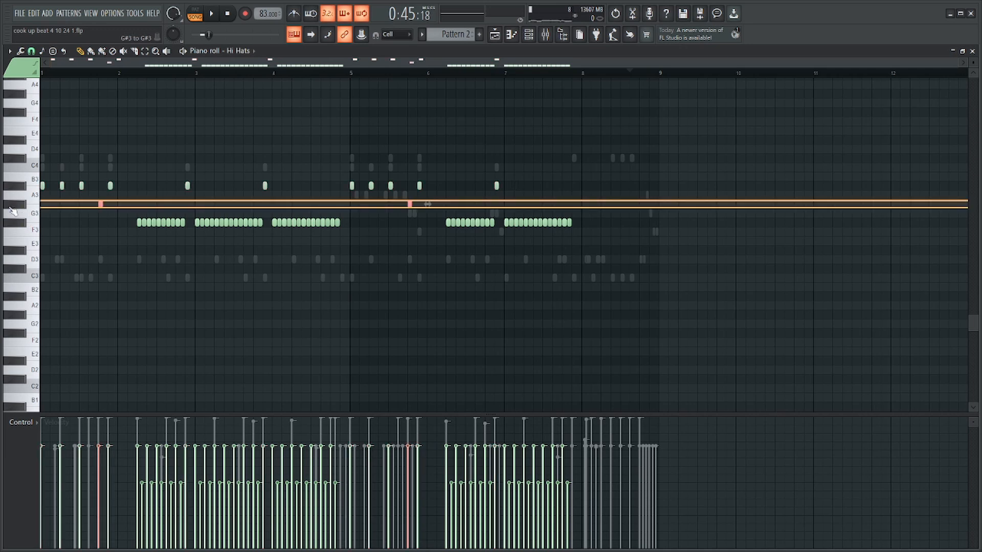
Randomize the velocities of all notes in the Hi Hats channel.
key(ctrl+a)
key(alt+r)
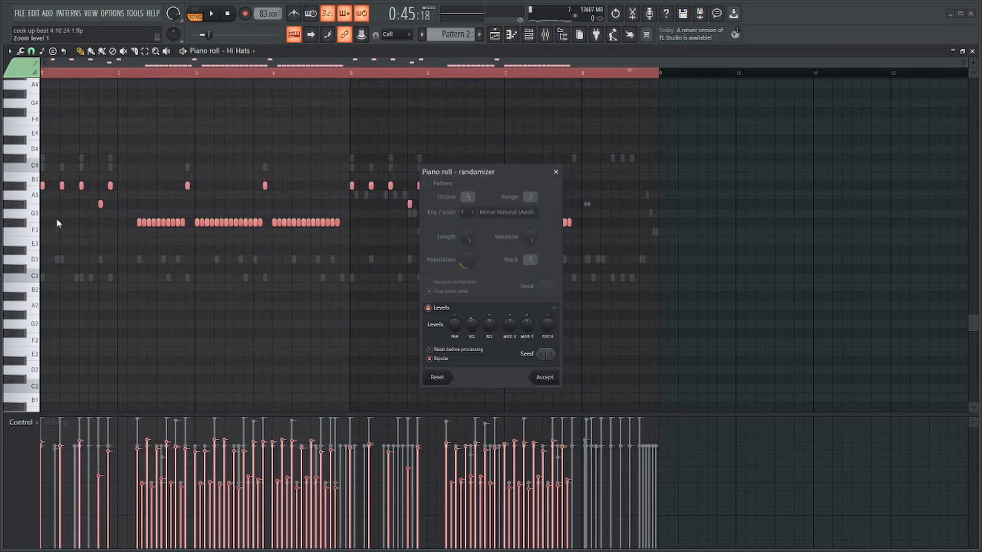
key(Escape)
Select all the Hi Hats notes and quantize them with the 16_loose feel template.
ctrl+click(37, 227)
key(alt+q)
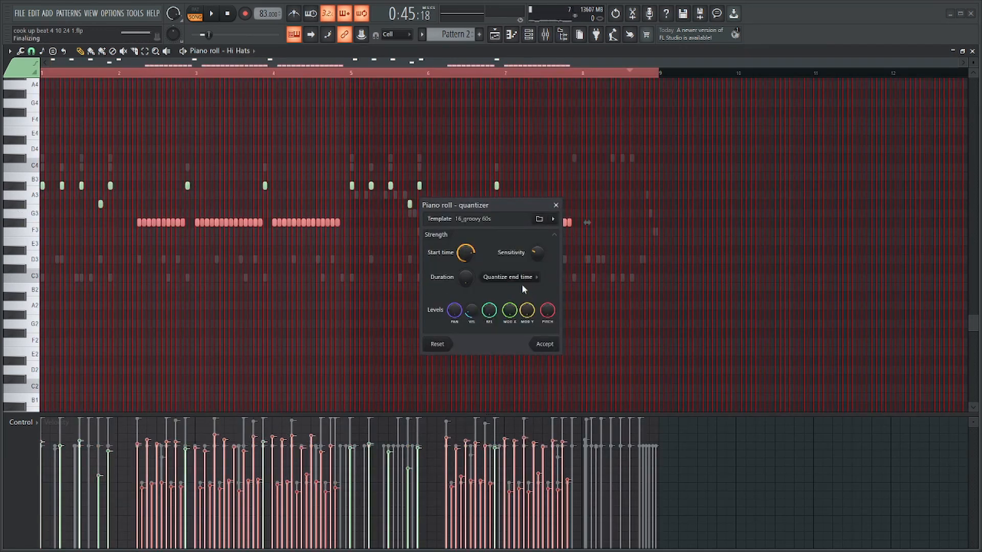
key(ctrl+a)
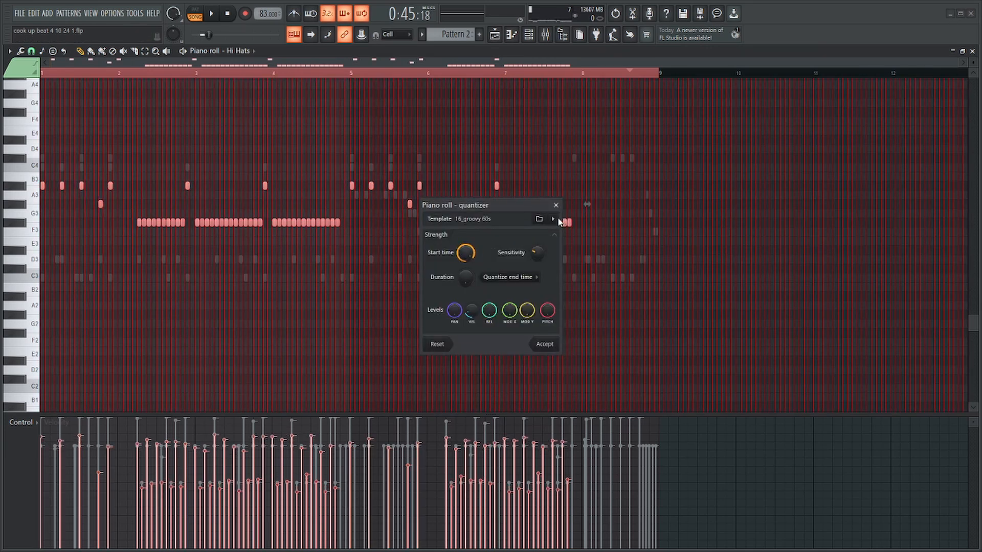
click(556, 219)
click(589, 241)
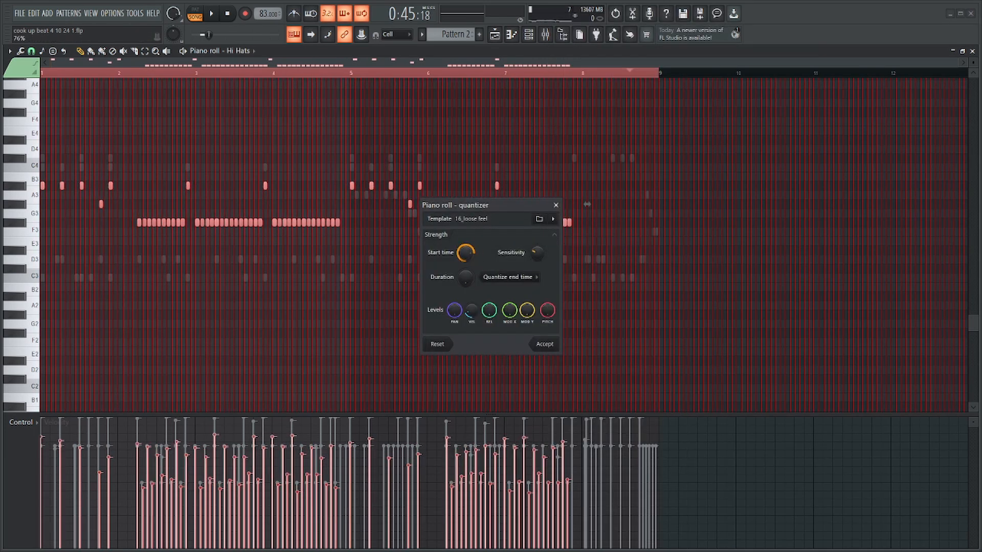
click(545, 345)
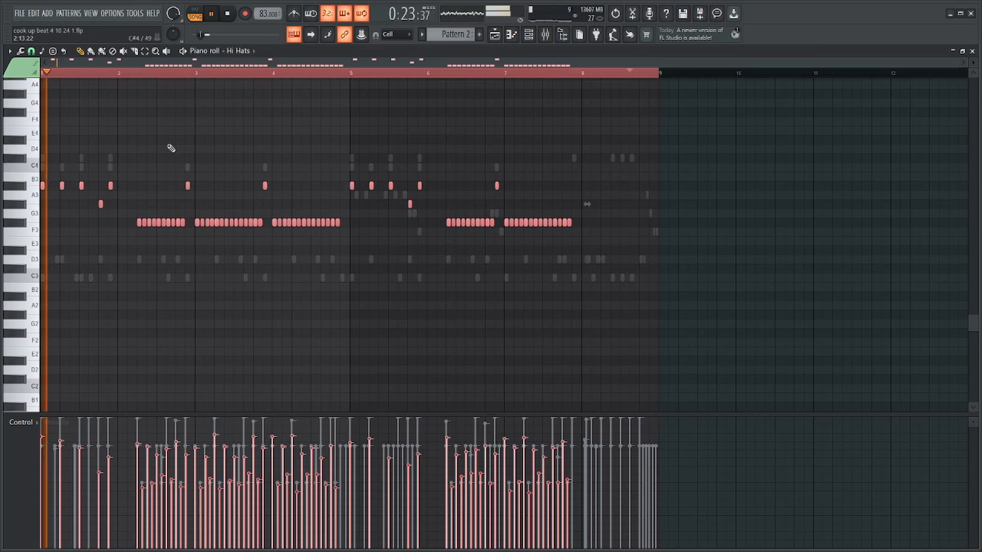
Play the pattern from the start and adjust the velocities of all A#3 hi-hat notes together.
ctrl+click(144, 83)
scroll(43, 161, up, 3)
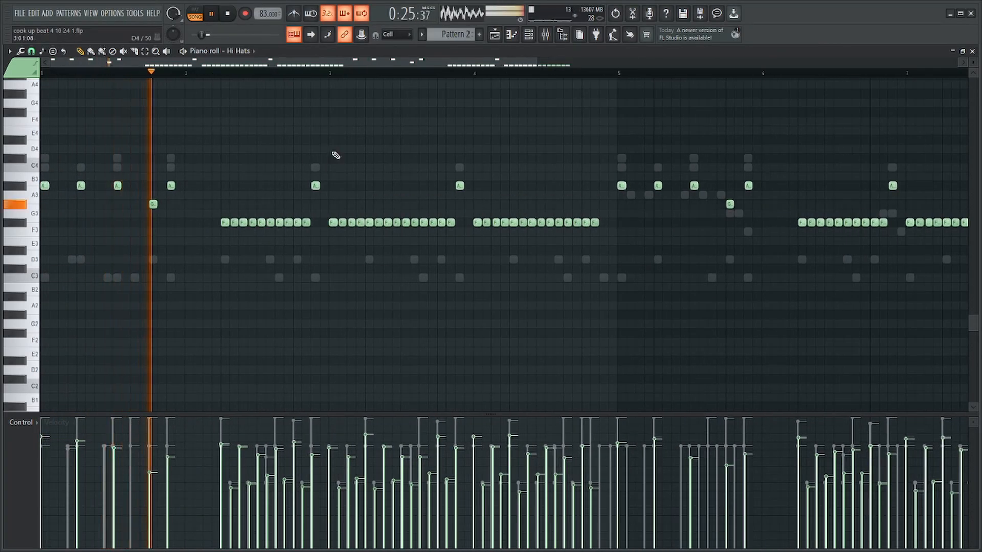
ctrl+click(31, 186)
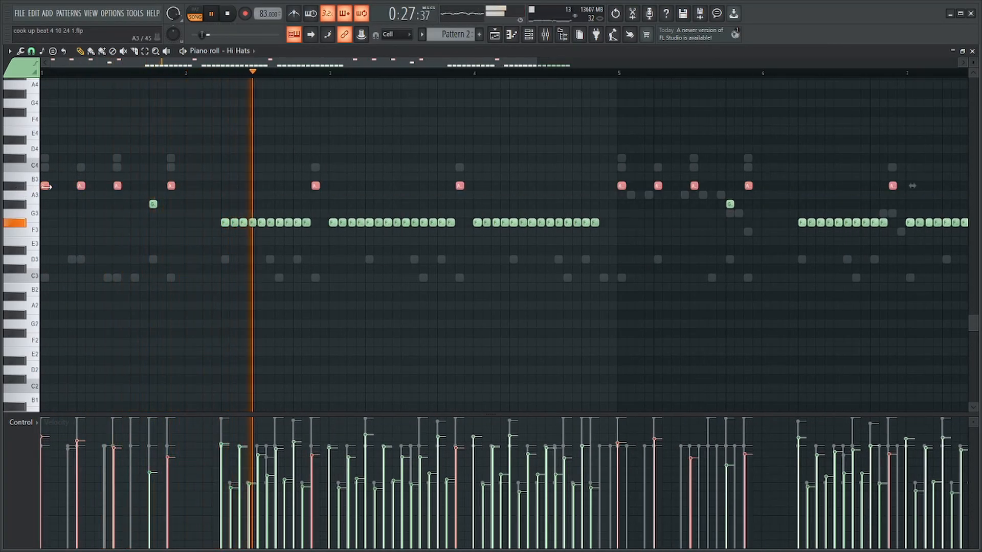
scroll(46, 186, up, 4)
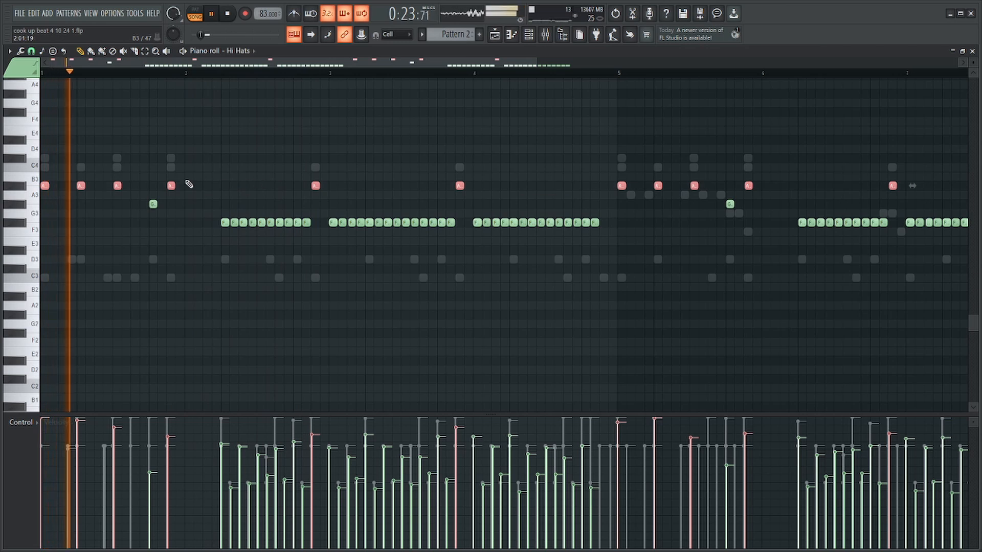
scroll(74, 185, down, 3)
key(space)
key(space)
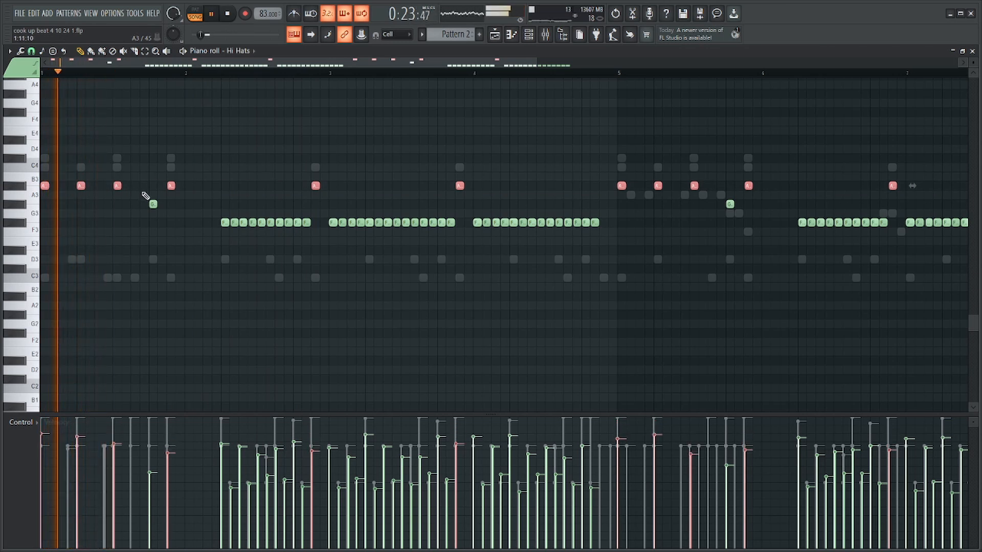
Raise the velocities of the A#3 hi-hat notes at the ends of bars 1, 2 and 3.
click(170, 185)
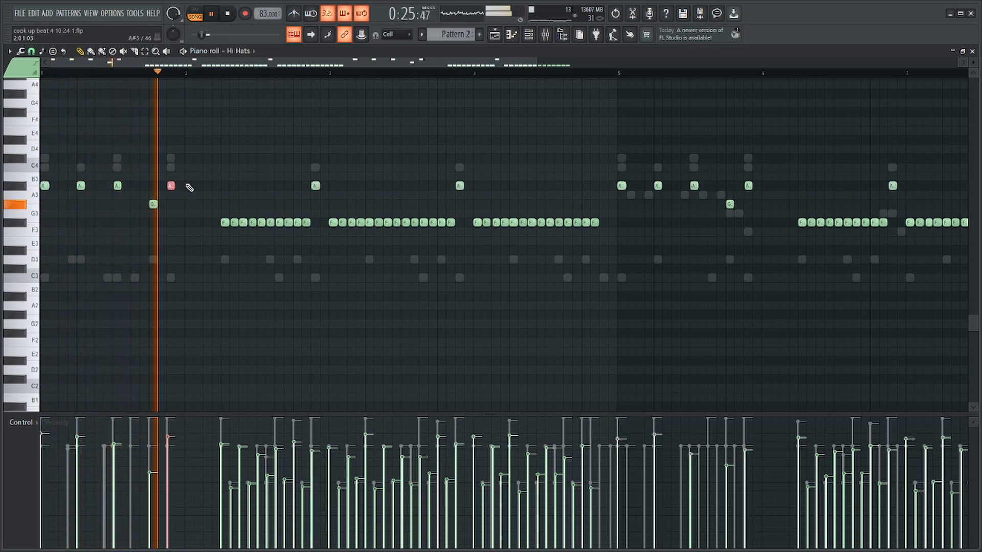
scroll(191, 187, down, 3)
scroll(191, 188, up, 4)
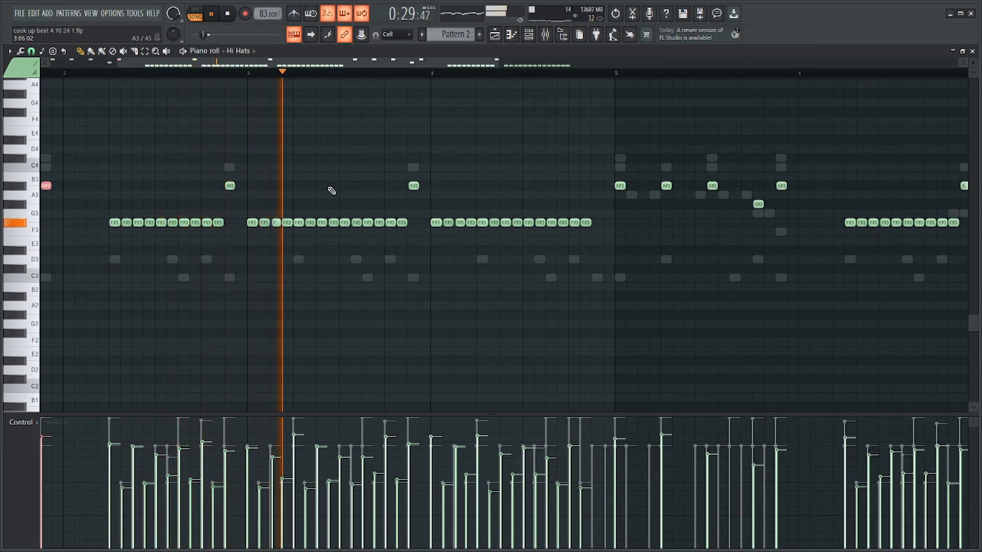
drag(136, 165, 506, 207)
scroll(282, 185, down, 3)
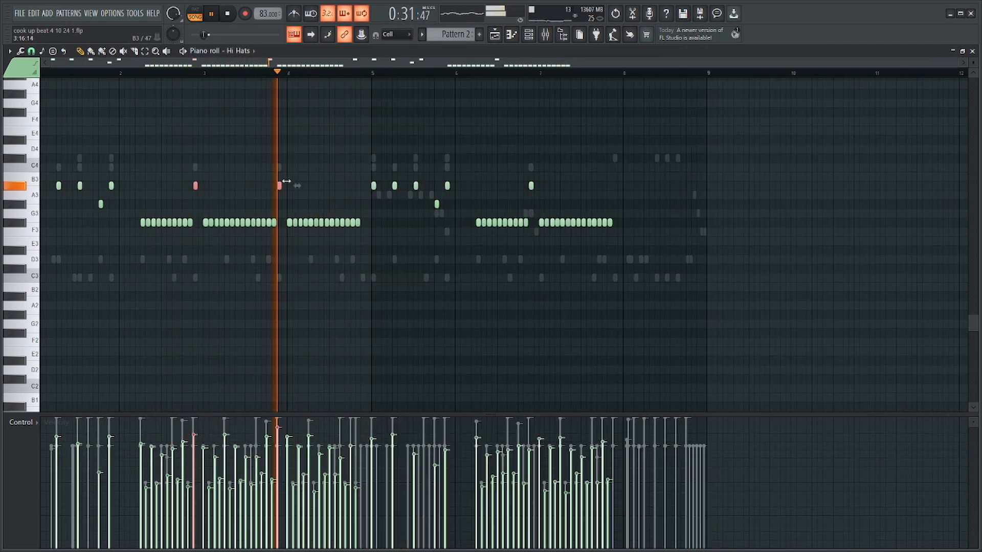
Scale the velocities of all F#3 closed-hat notes to a narrower range, raise them overall and play the part back.
drag(379, 220, 65, 257)
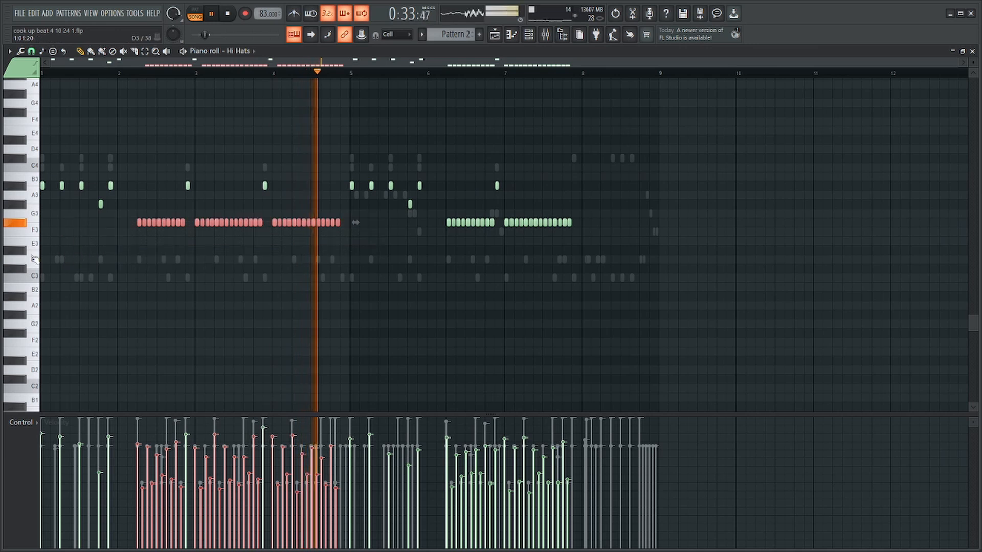
ctrl+click(24, 224)
key(alt+x)
key(Return)
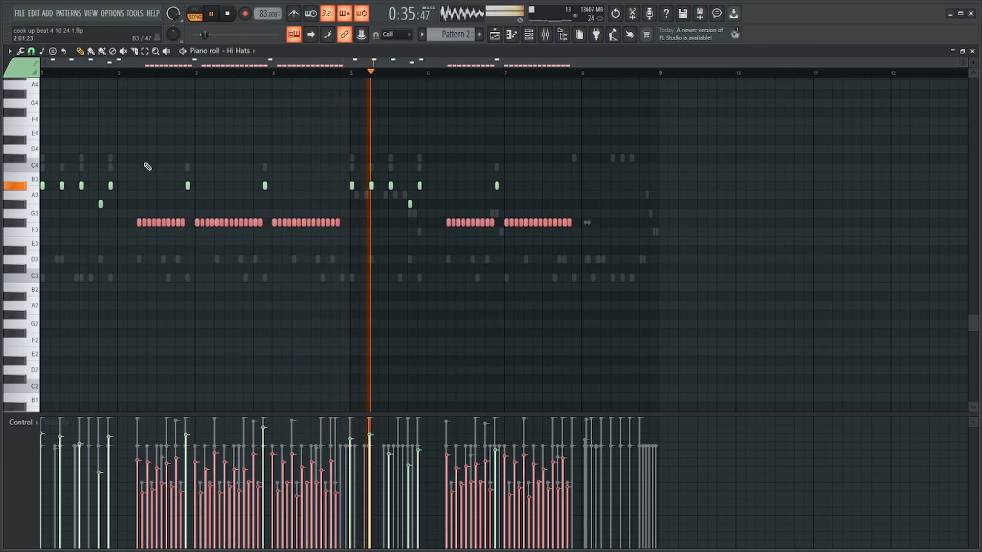
key(ctrl+z)
key(space)
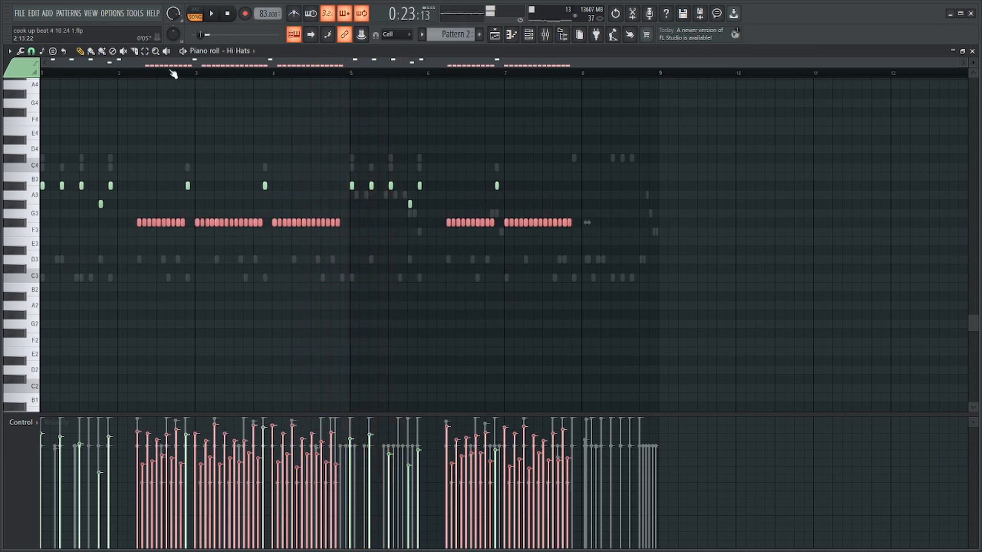
click(134, 74)
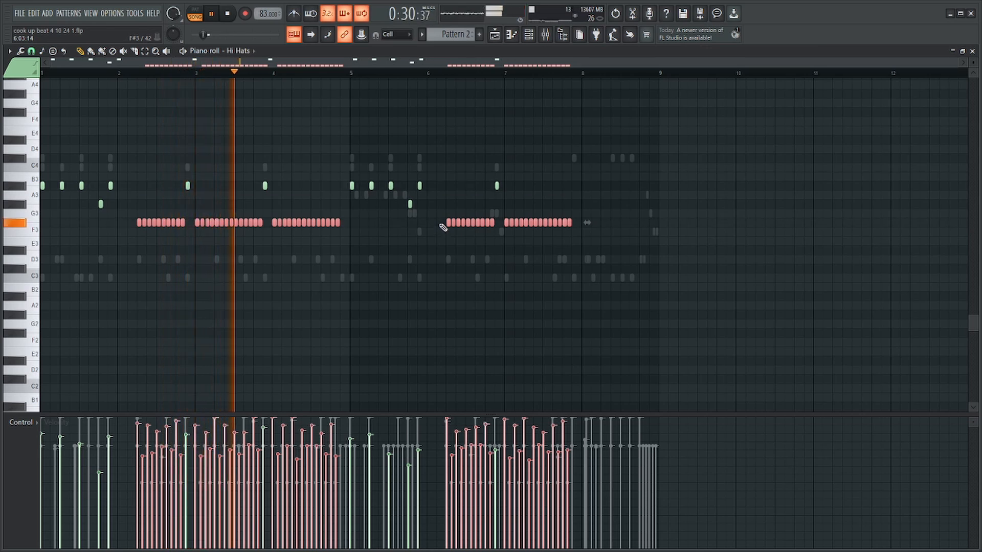
ctrl+click(433, 253)
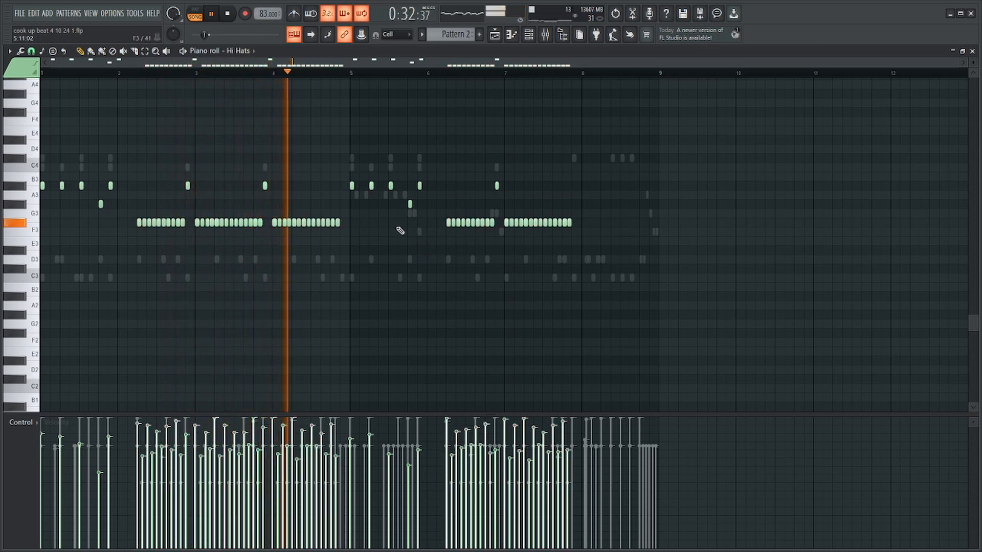
Duplicate the last two F#3 closed-hat notes of bar 4 to fill the gap before bar 5.
scroll(315, 234, up, 3)
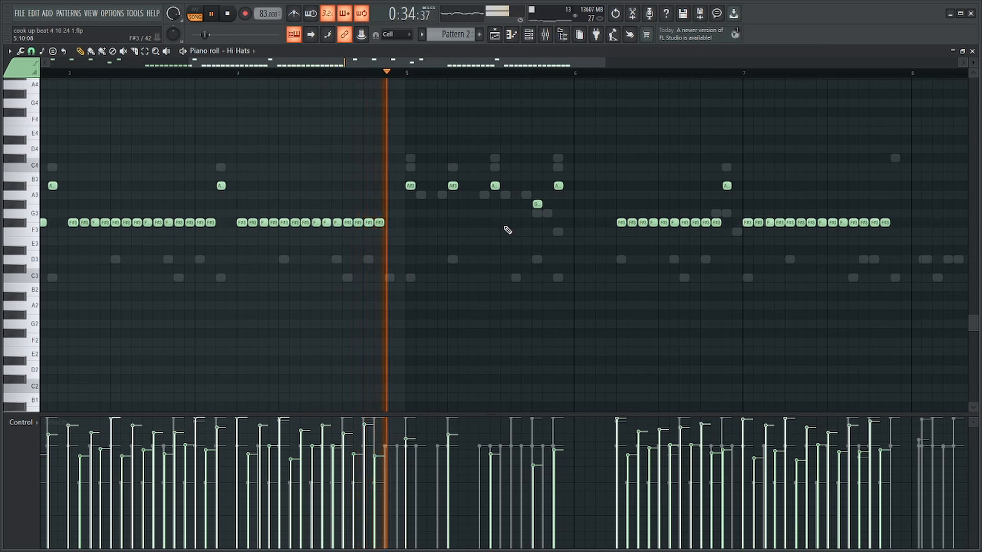
scroll(505, 227, down, 3)
scroll(344, 221, up, 6)
key(space)
drag(357, 212, 289, 245)
key(ctrl+b)
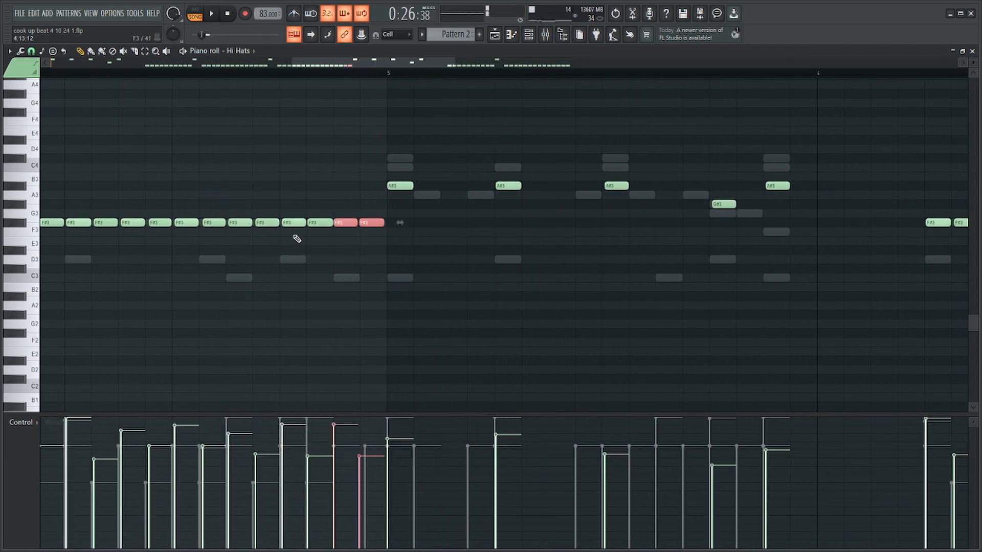
Lower the velocities of the last two F#3 closed-hat notes in bar 4 while playing the part back.
scroll(353, 224, left, 3)
drag(508, 210, 505, 241)
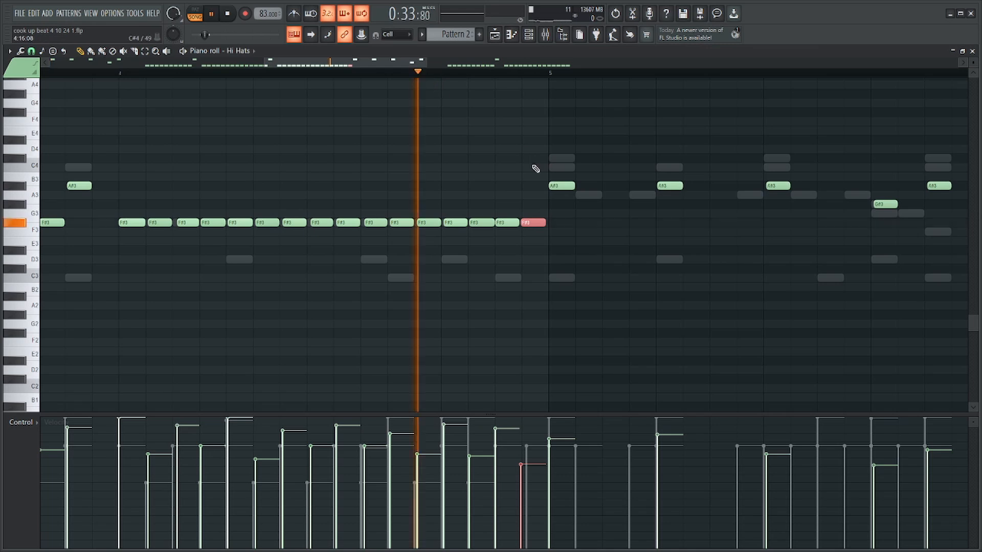
drag(537, 201, 507, 233)
scroll(524, 211, down, 4)
scroll(508, 203, up, 3)
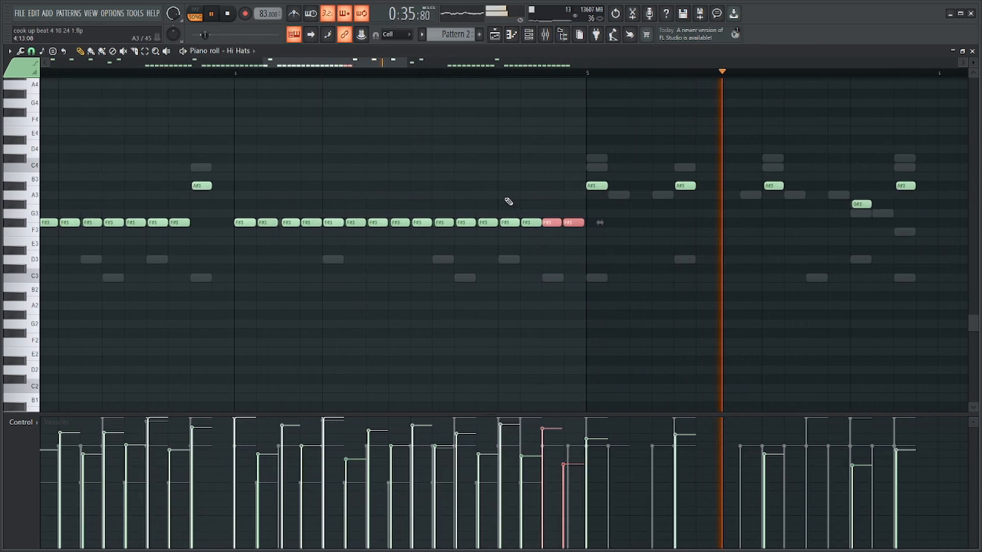
Move the F#3 closed-hat notes at steps 11 and 14 of bar 4 up to A#3.
scroll(506, 200, up, 2)
click(506, 200)
key(space)
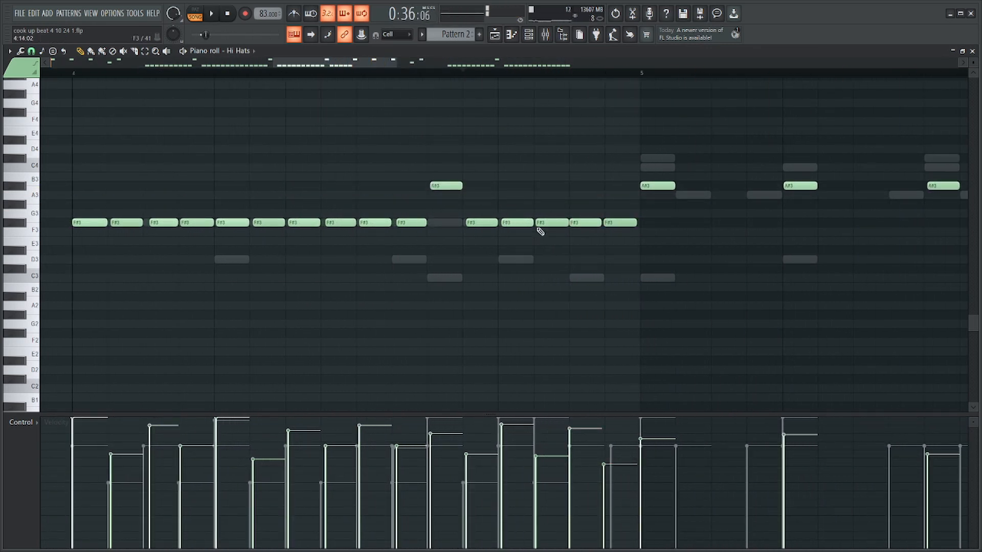
key(space)
drag(582, 154, 439, 190)
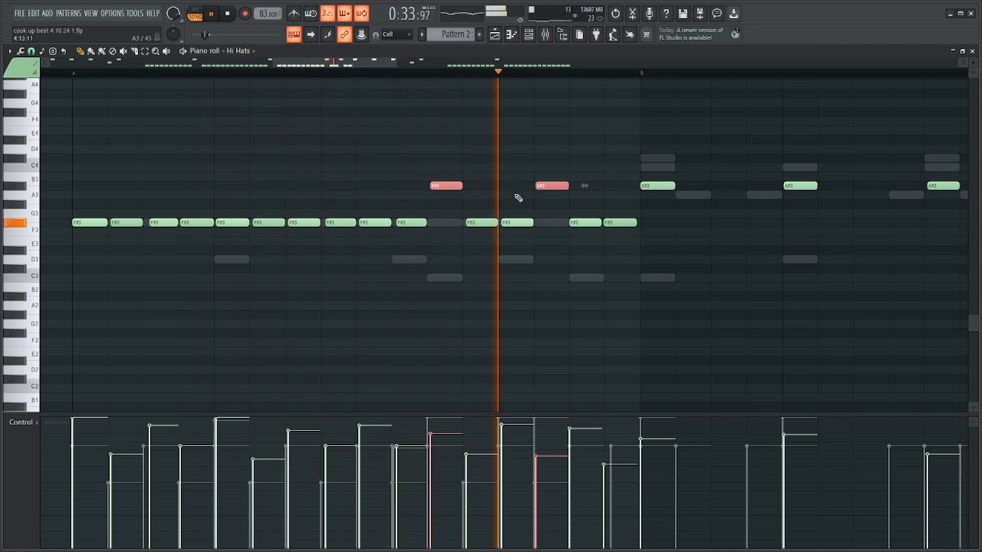
Raise the velocity of the A#3 note at step 14 of bar 4 and play on through bar 5.
key(space)
key(space)
drag(552, 167, 538, 196)
scroll(542, 188, up, 3)
scroll(614, 195, left, 2)
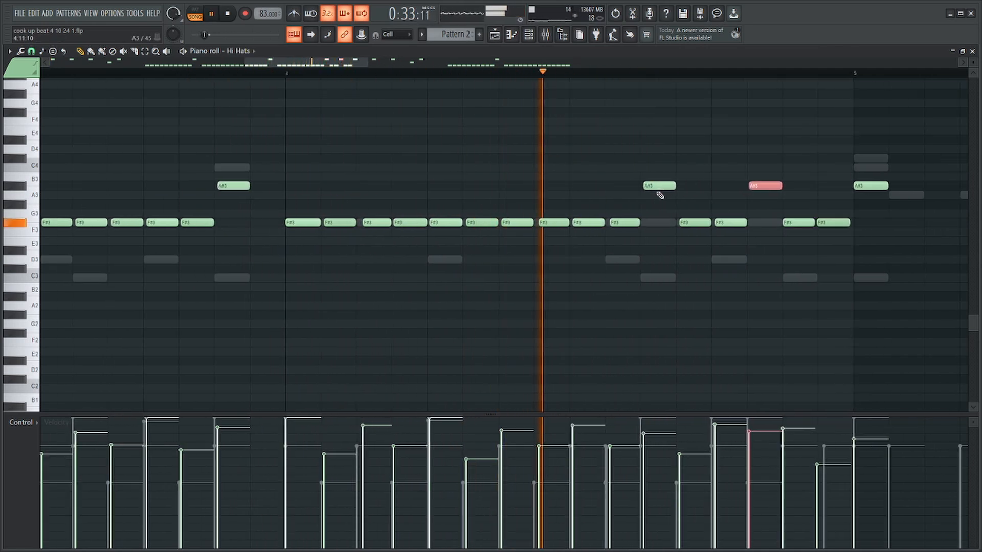
scroll(682, 199, down, 1)
scroll(766, 226, down, 4)
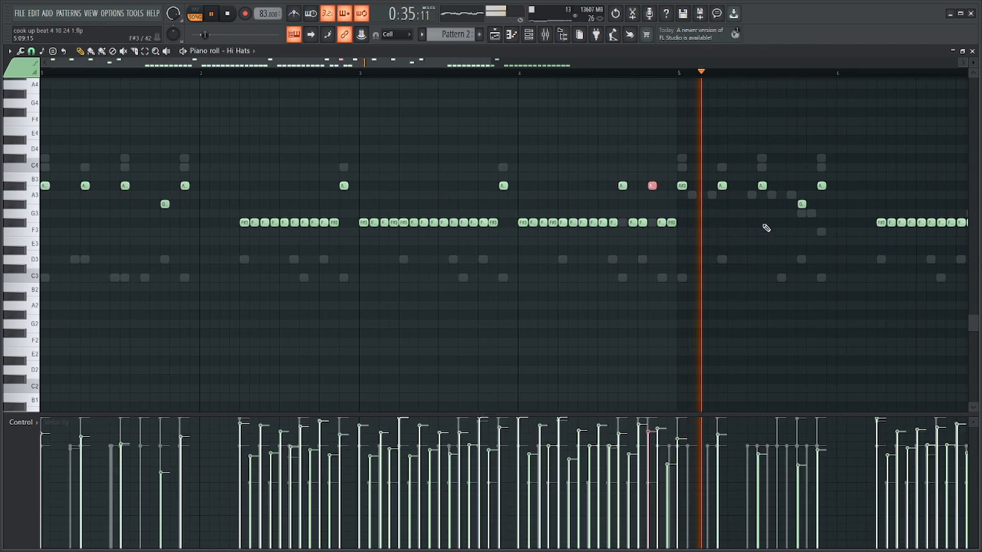
scroll(567, 173, up, 3)
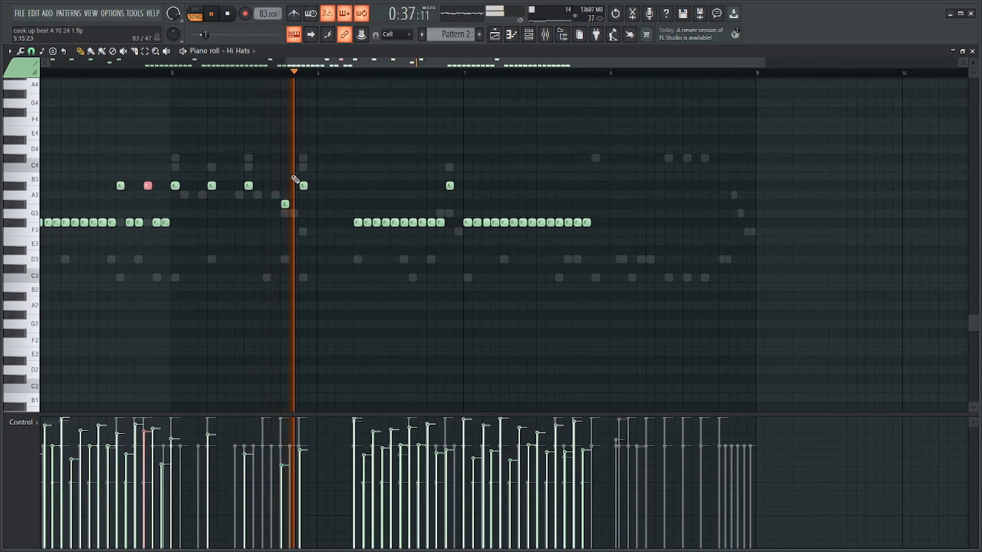
Replay from bar 5 and raise the velocities of that bar's third and last A#3 hi-hat notes.
key(space)
click(172, 74)
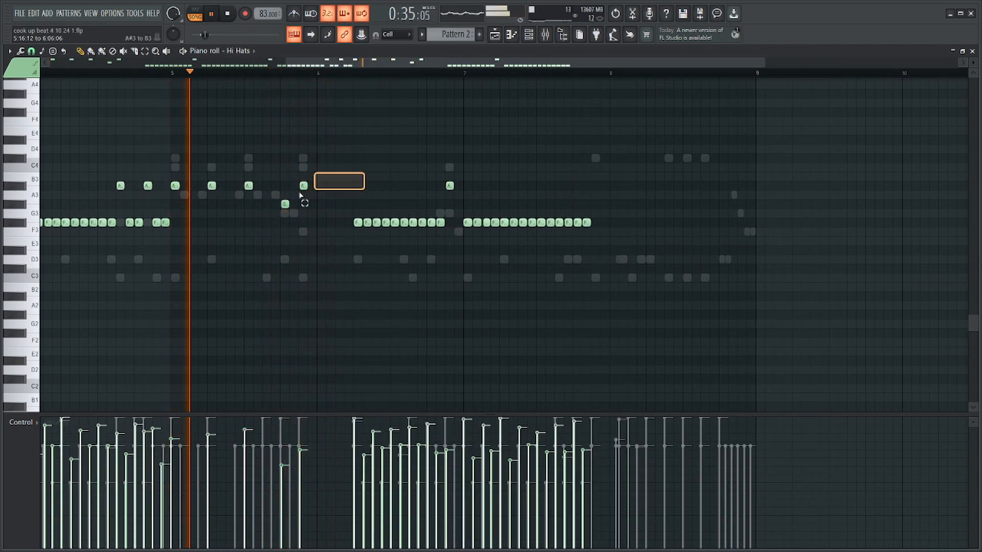
click(303, 185)
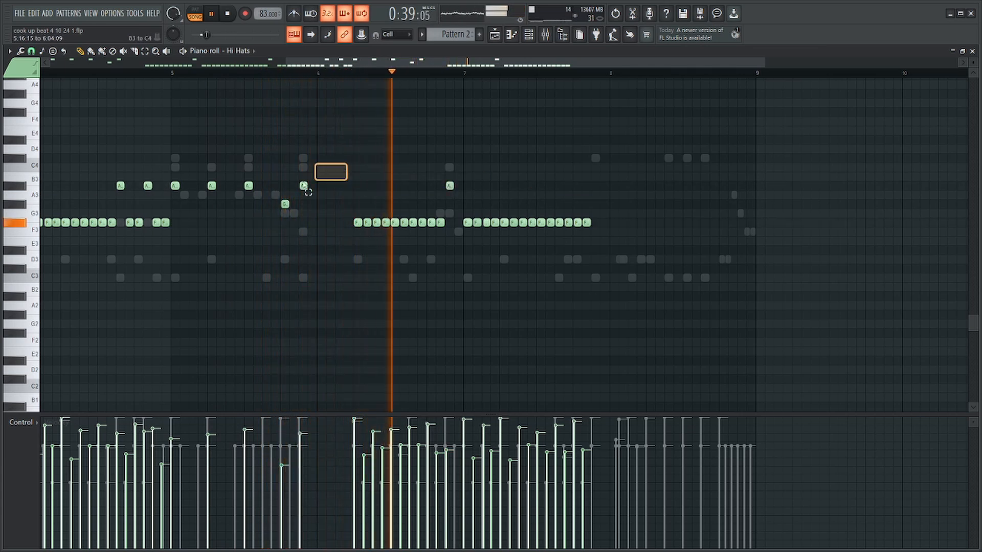
click(303, 186)
click(450, 186)
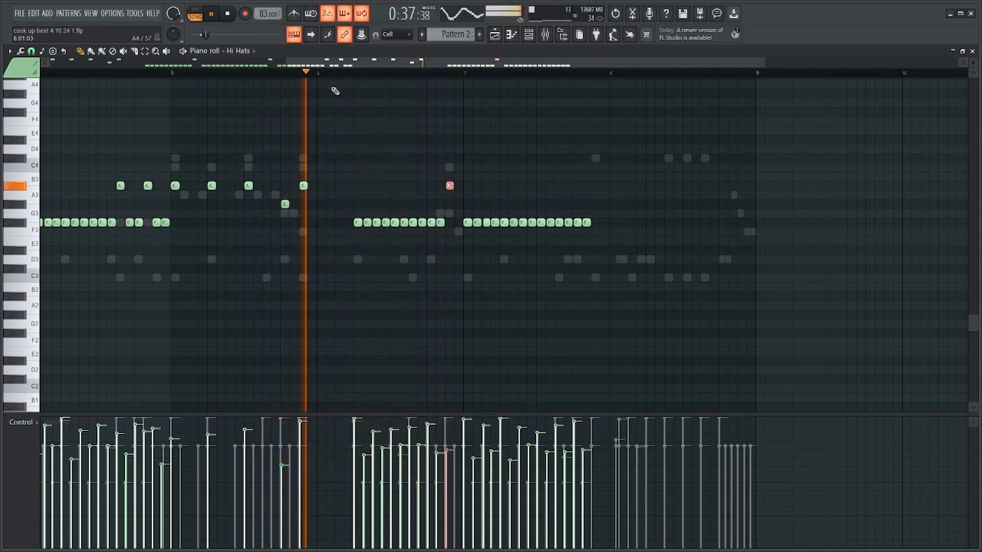
click(304, 186)
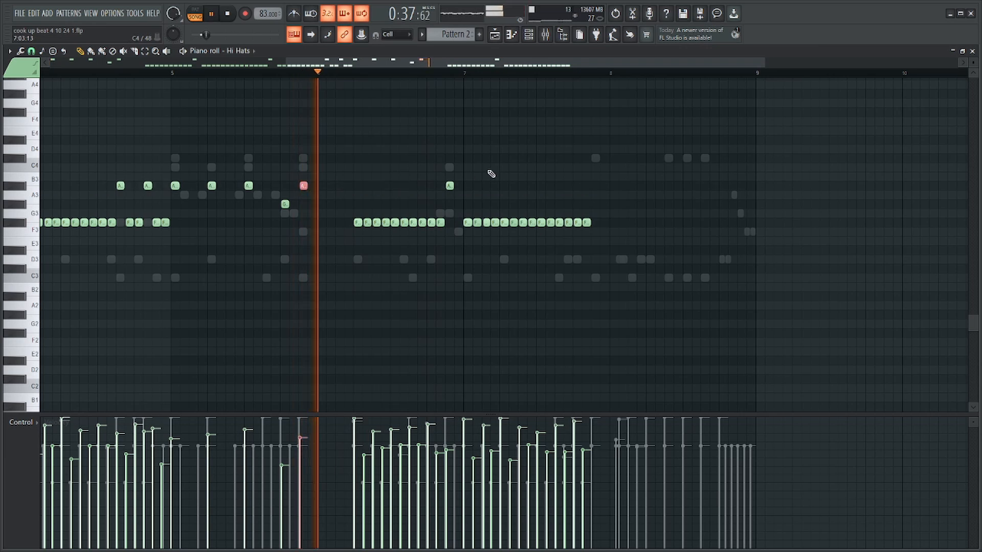
Raise the velocity of the A#3 hi-hat note at the end of bar 6 and save the project.
scroll(491, 174, up, 1)
drag(483, 163, 428, 199)
scroll(441, 188, up, 4)
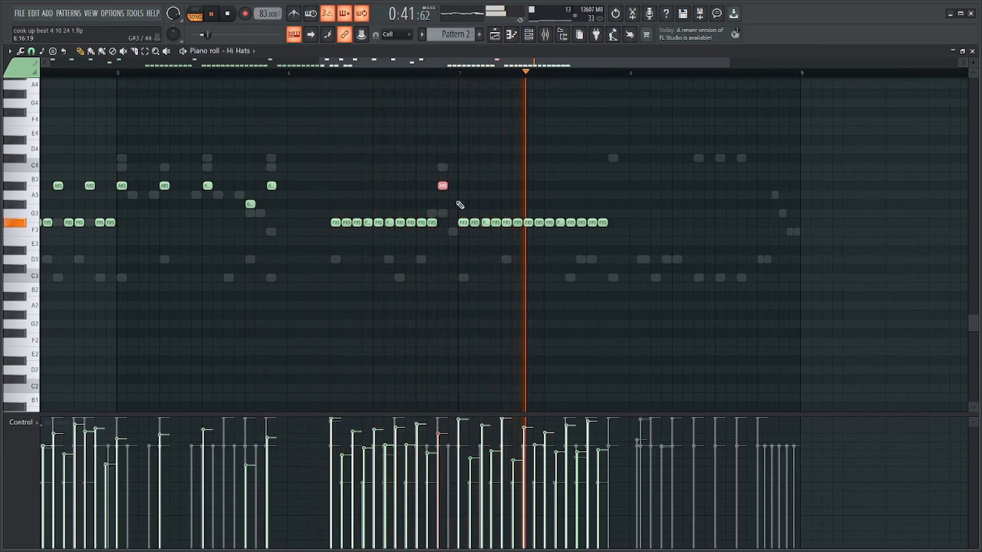
drag(617, 210, 460, 234)
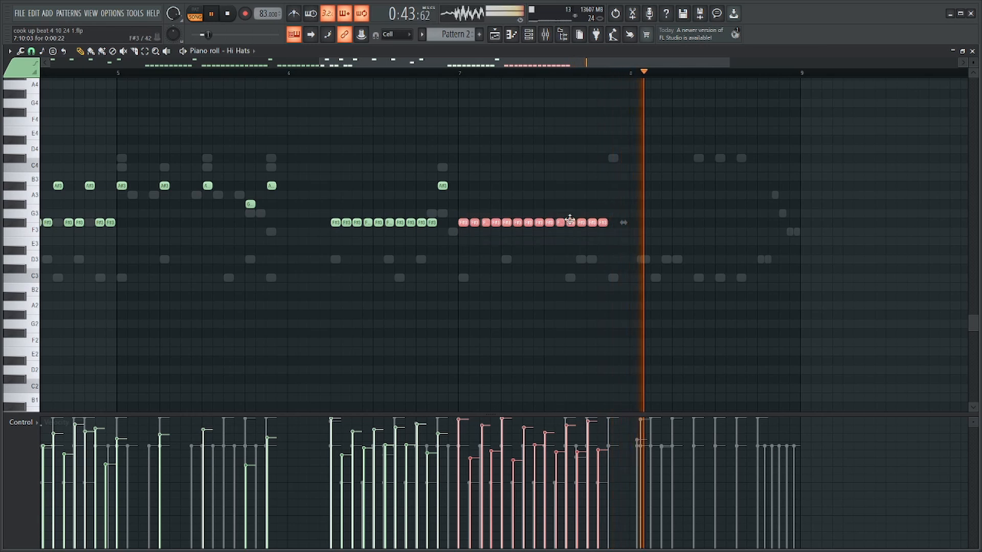
click(660, 182)
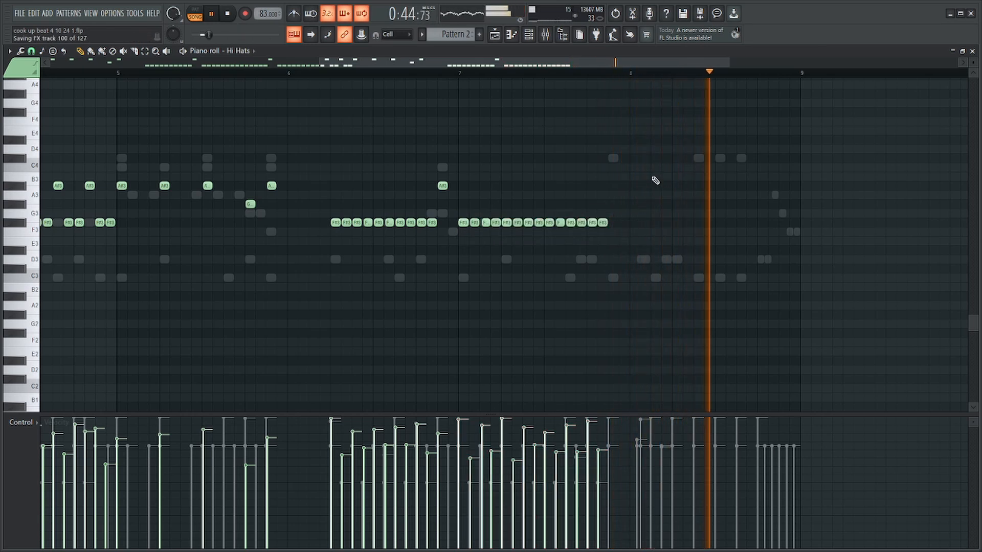
key(space)
Select and copy all the tom notes from the HQ Jazz Kit part, plus the two snare hits ending bar 8.
key(F6)
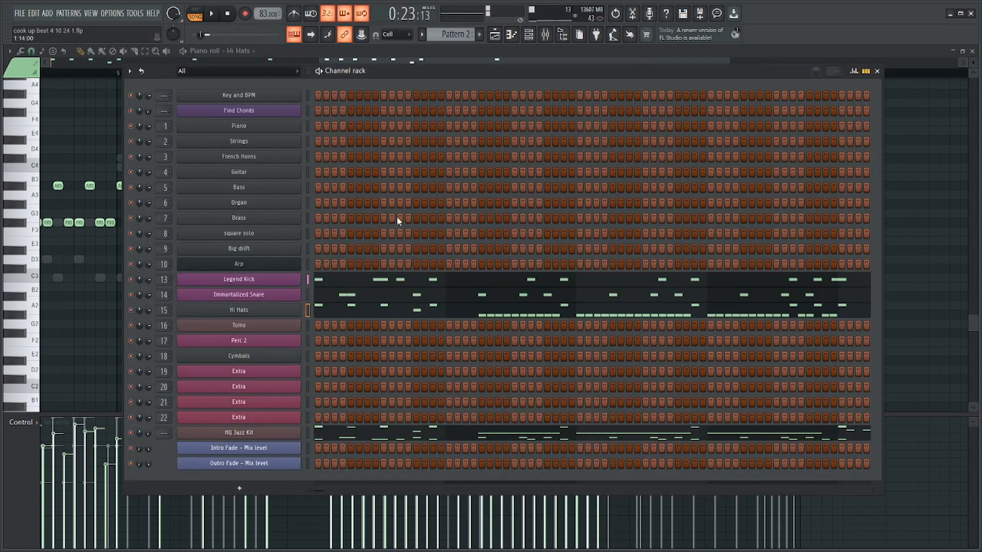
click(485, 433)
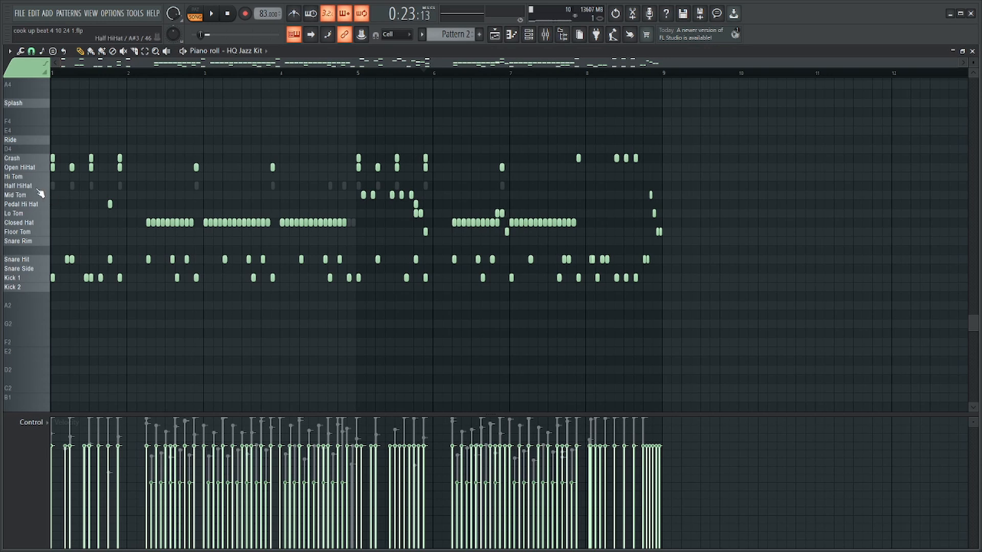
ctrl+shift+click(39, 196)
ctrl+shift+click(35, 178)
ctrl+shift+click(37, 215)
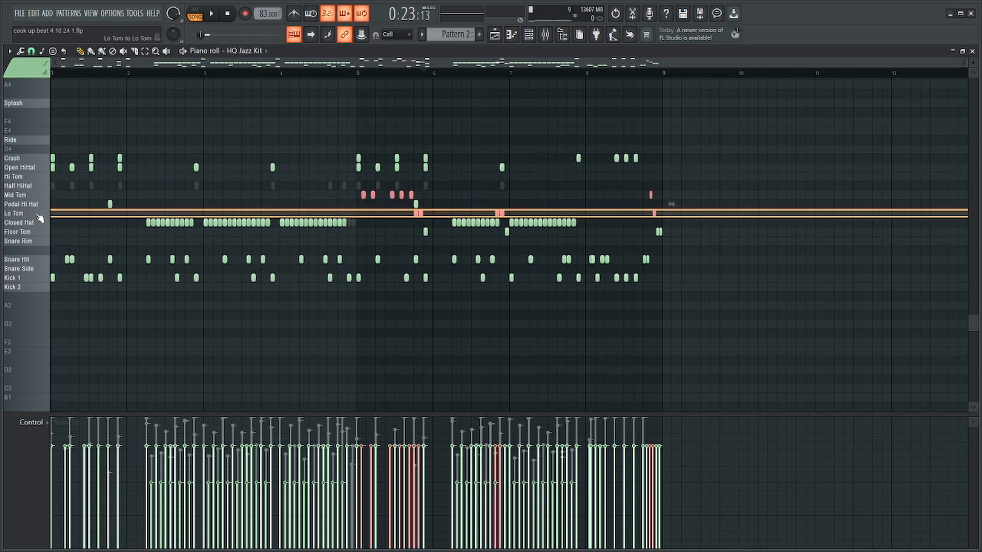
scroll(655, 254, up, 4)
drag(661, 229, 577, 261)
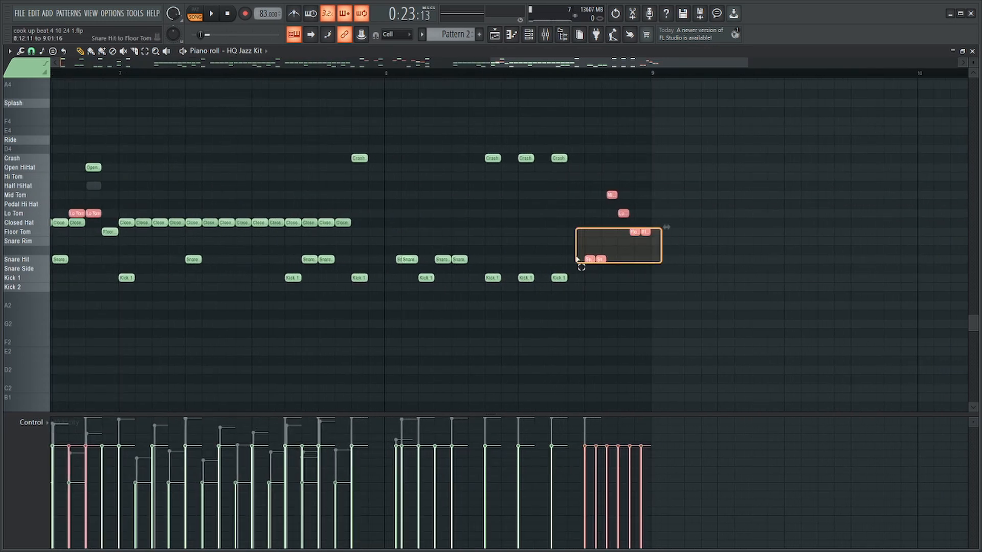
ctrl+shift+click(47, 233)
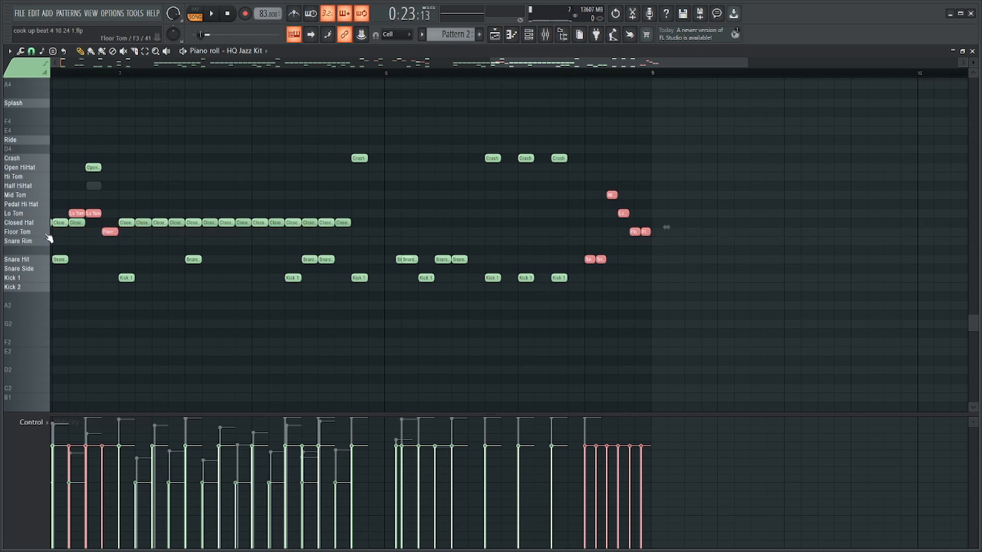
scroll(619, 261, down, 4)
Paste the copied notes into the Toms channel and align them with their original positions in bars 5 to 8.
key(F6)
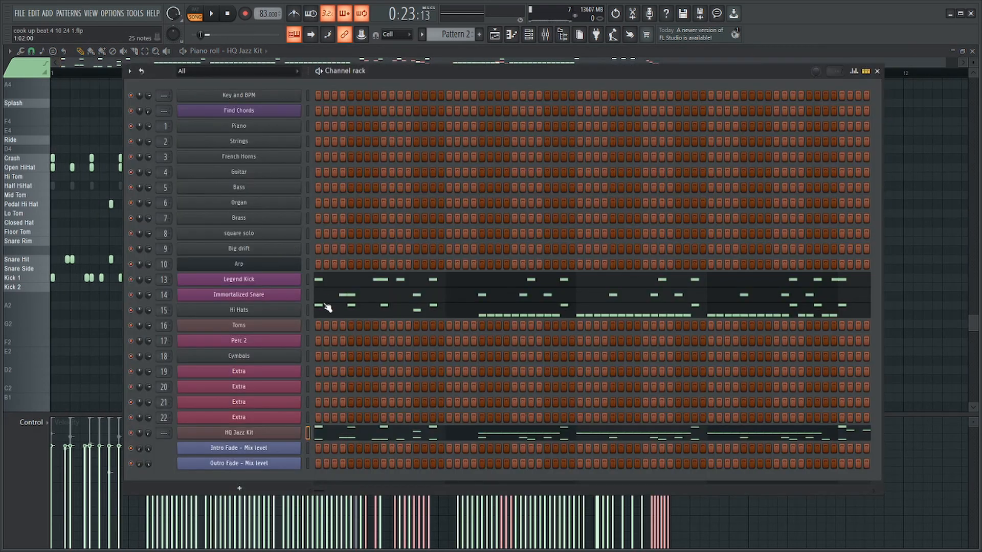
right_click(301, 322)
click(319, 325)
scroll(665, 266, up, 4)
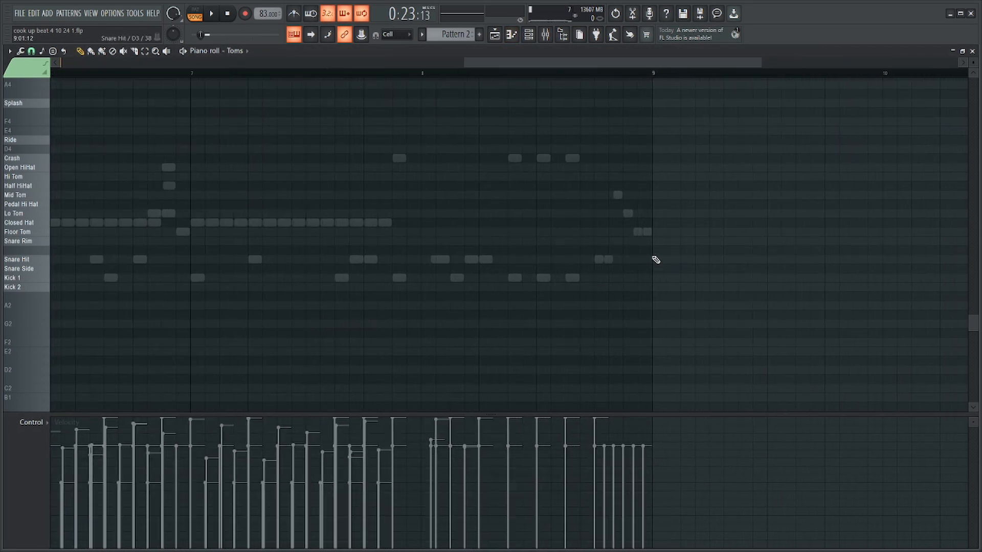
drag(620, 233, 670, 237)
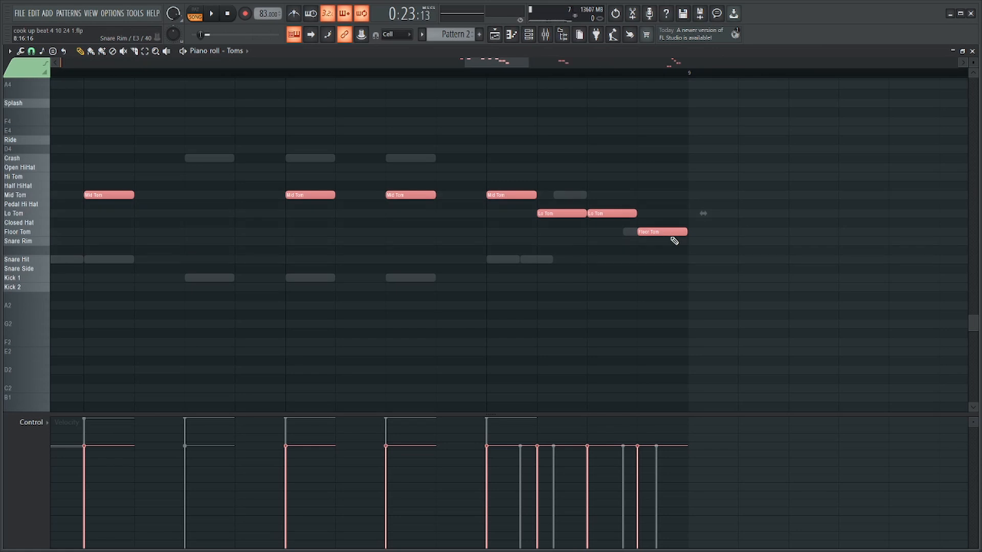
scroll(670, 240, down, 6)
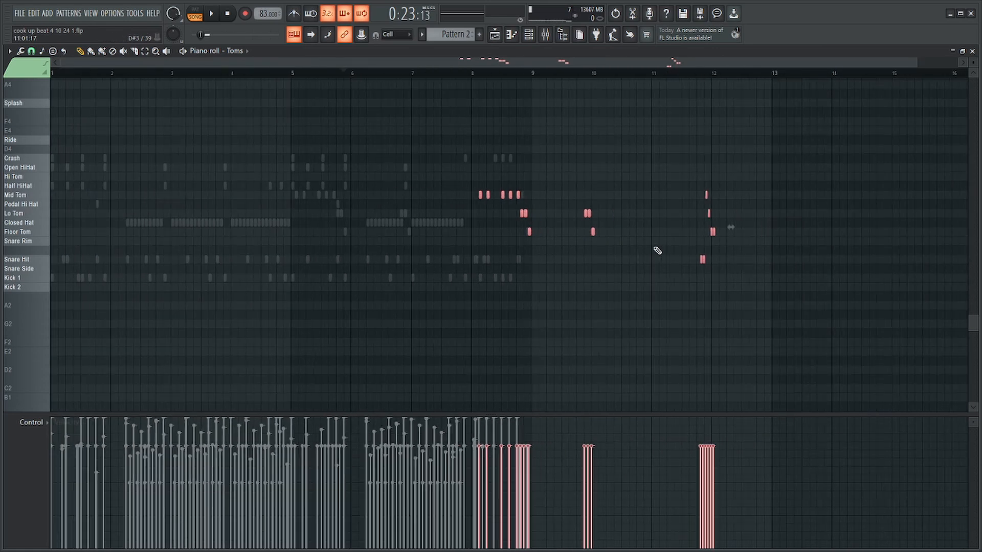
drag(714, 234, 531, 231)
scroll(530, 230, up, 6)
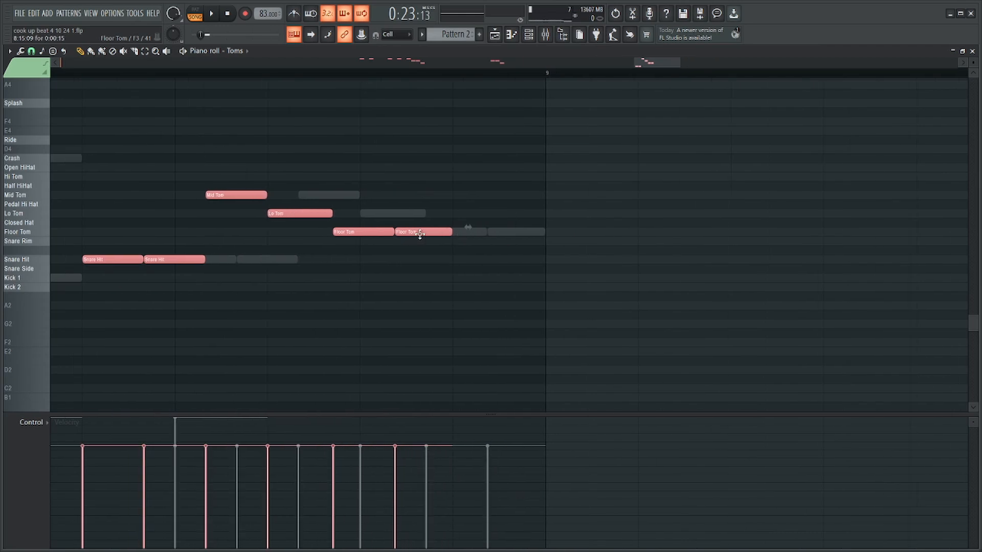
drag(467, 234, 512, 236)
drag(565, 209, 532, 241)
scroll(531, 242, down, 8)
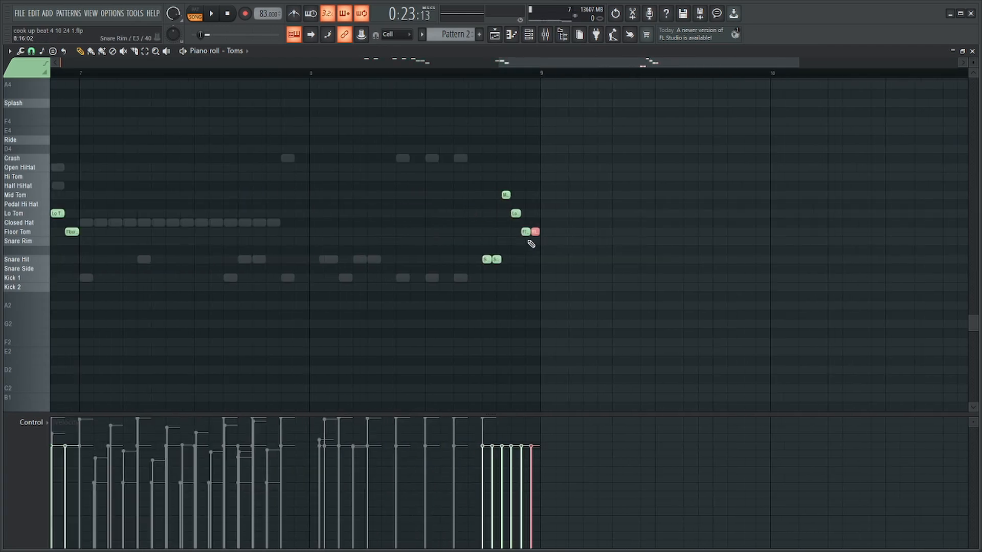
Randomize the velocities of all the Toms notes and lower their overall velocity.
key(ctrl+a)
key(alt+r)
key(Return)
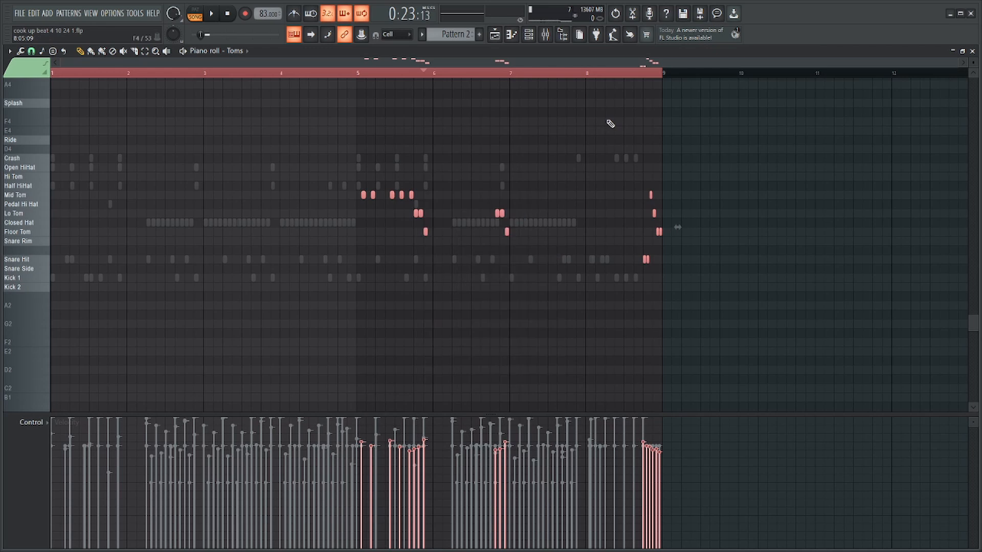
drag(704, 251, 611, 278)
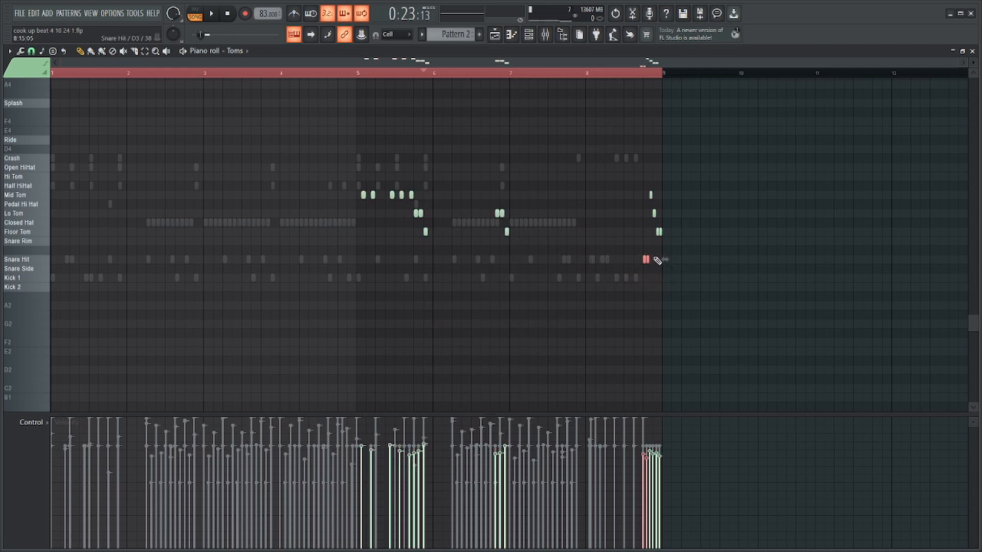
key(F6)
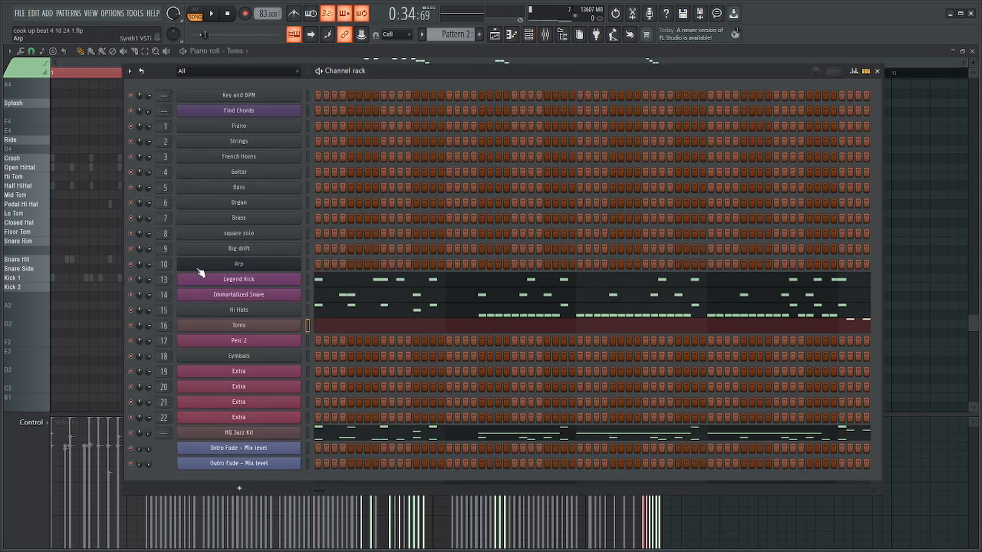
key(F6)
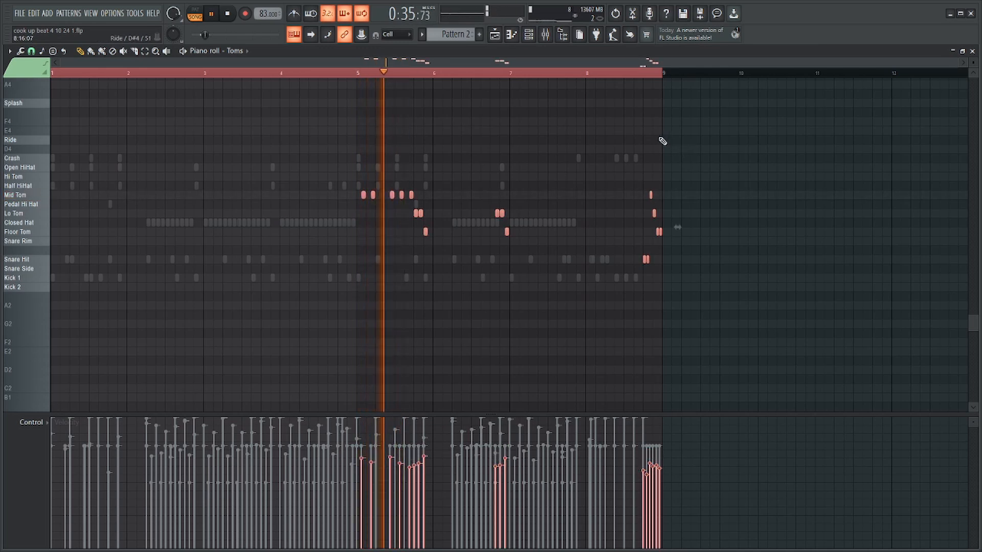
ctrl+click(741, 96)
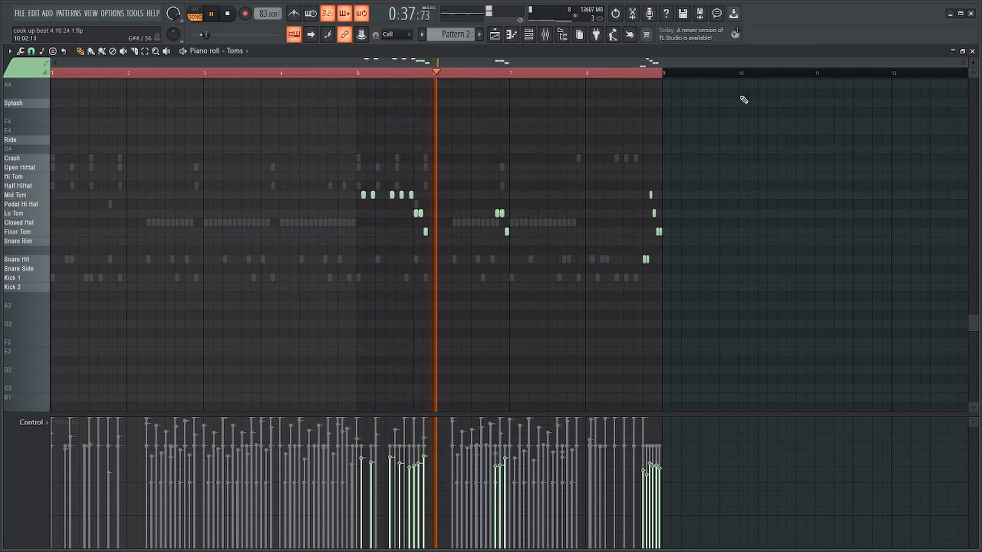
Play the tom fills from the end of bar 6 and from the end of bar 8.
scroll(523, 85, up, 3)
click(468, 75)
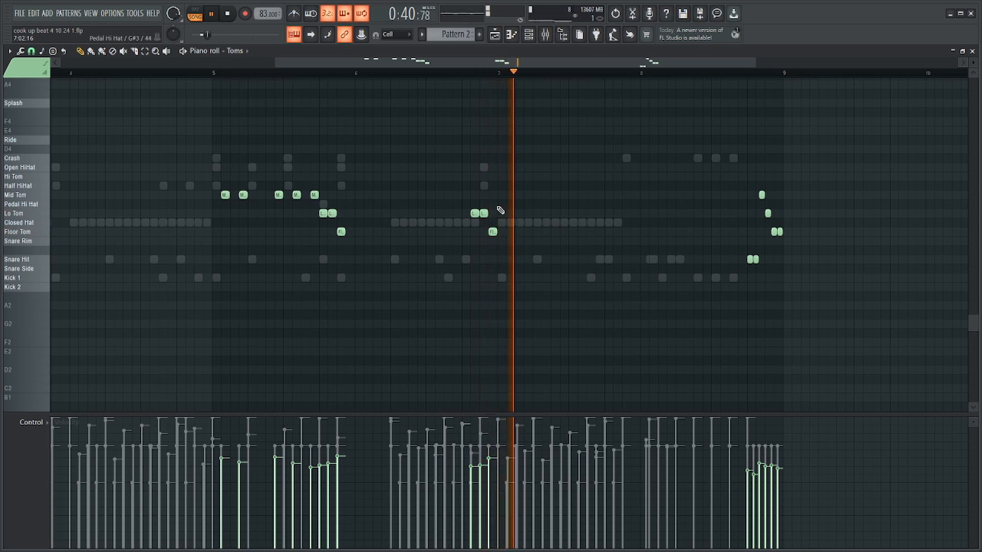
drag(511, 200, 455, 244)
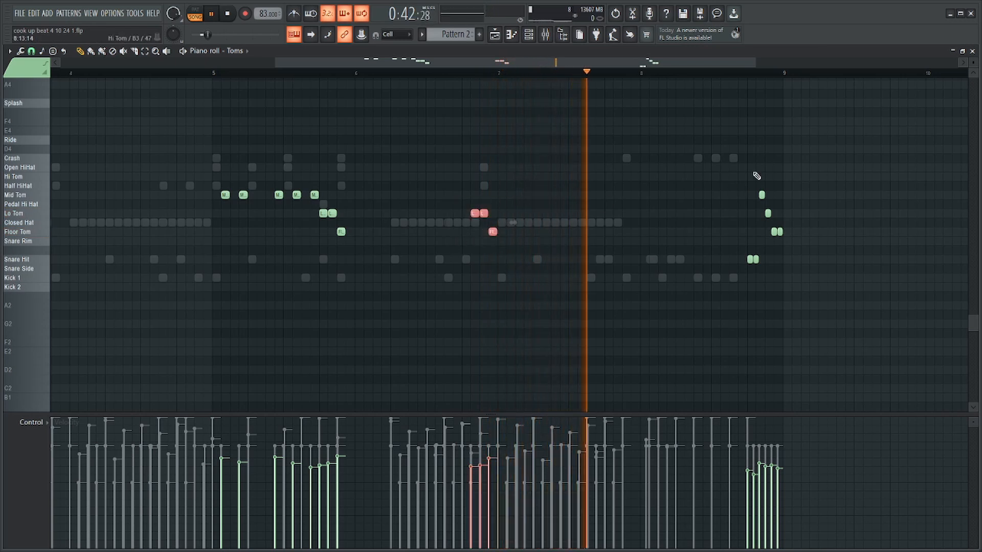
click(754, 73)
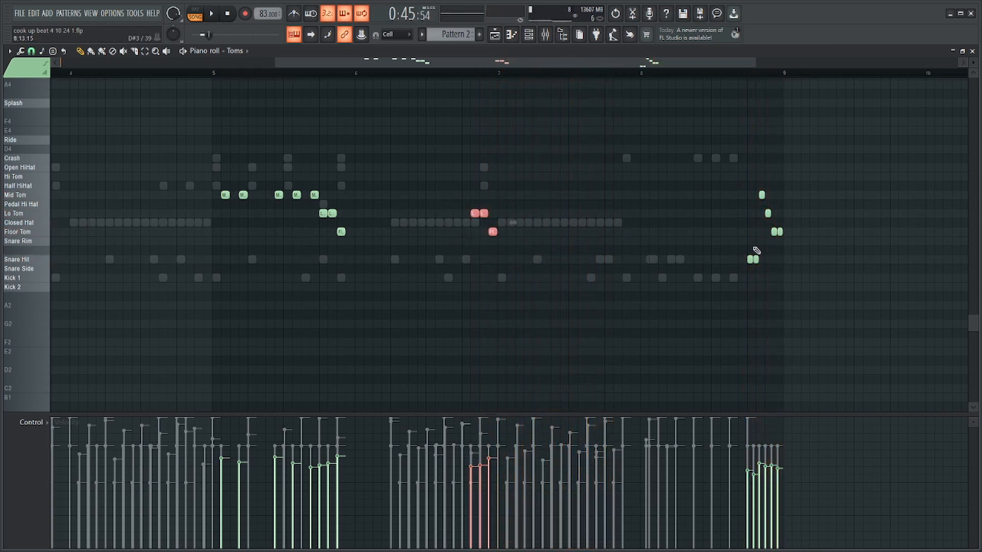
Lower the velocities of the two snare hits at the end of bar 8 in the Toms part.
drag(768, 258, 718, 270)
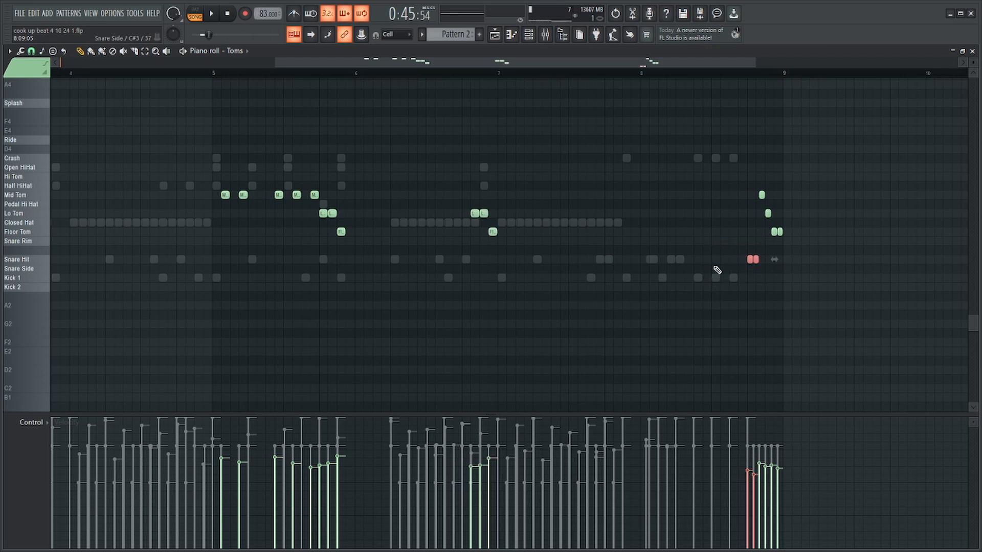
key(F6)
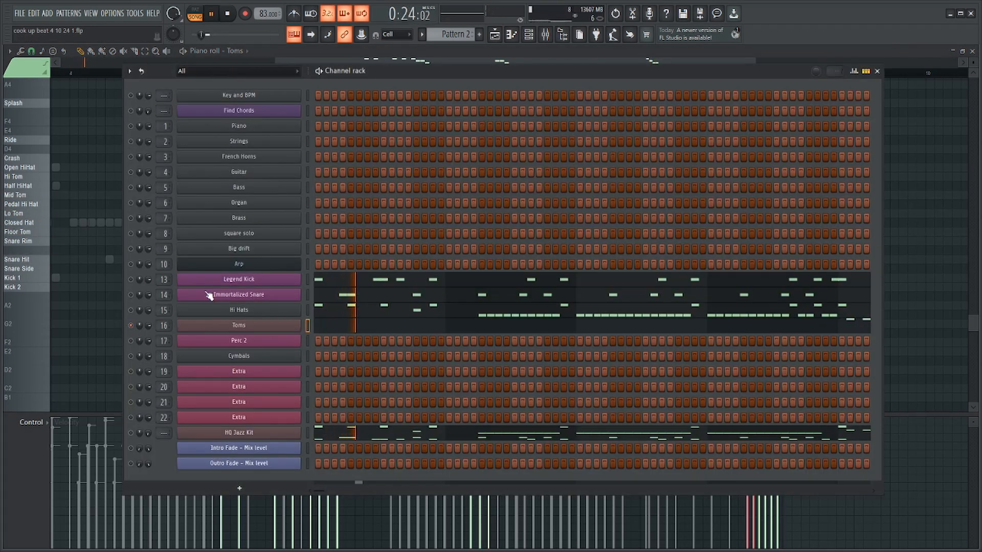
key(F6)
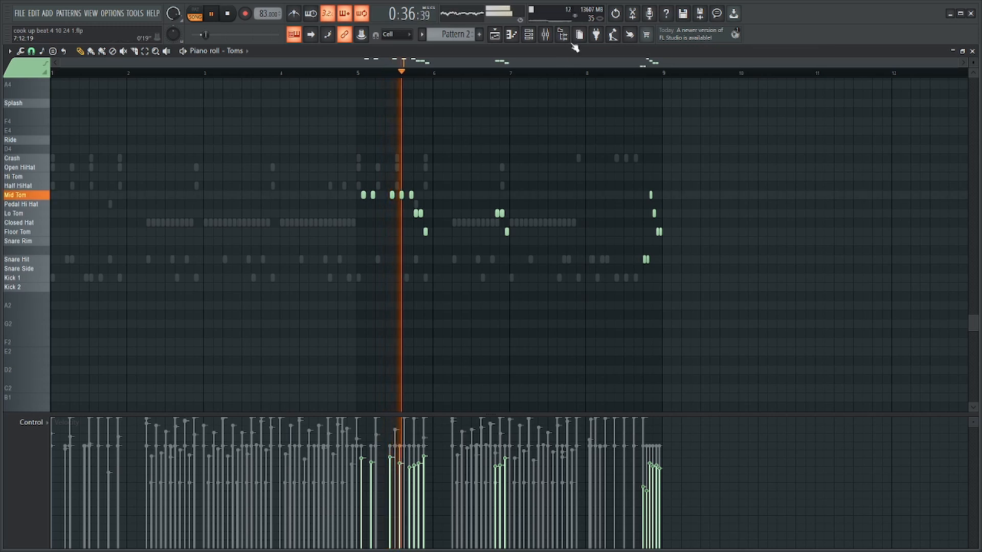
Audition the tom fills in bars 5 to 8 and check the Mid Tom note before bar 5's low toms.
click(546, 36)
click(546, 36)
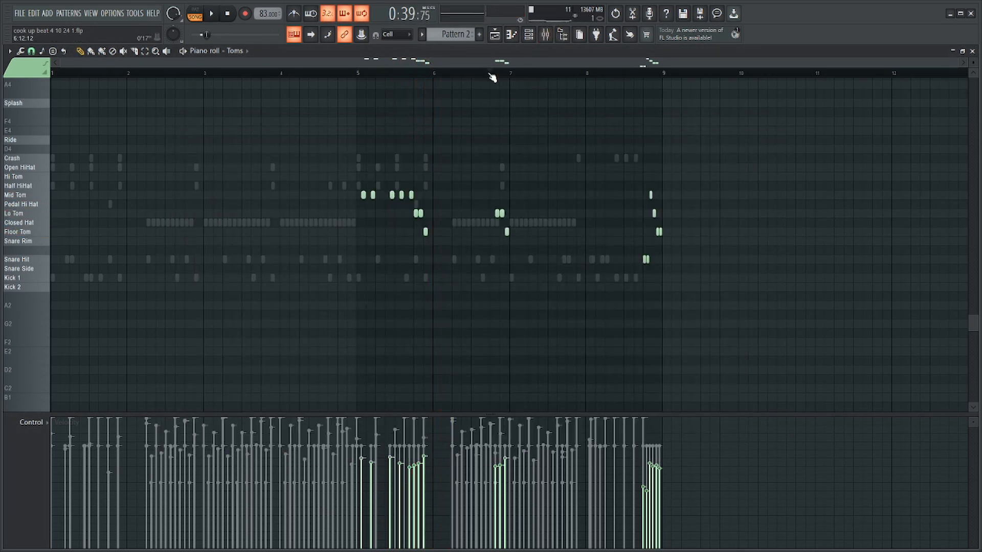
key(space)
scroll(461, 184, up, 5)
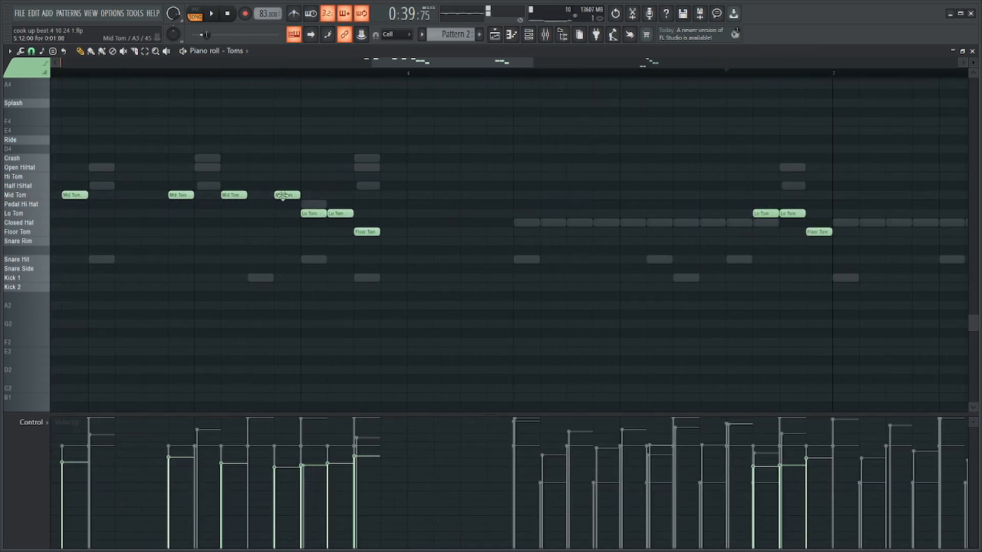
double_click(283, 195)
key(Escape)
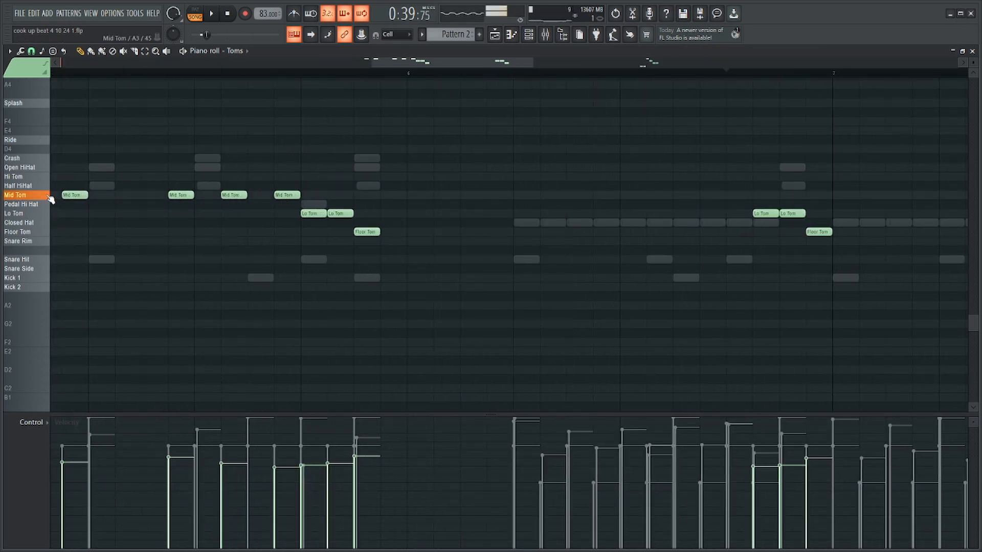
scroll(526, 170, down, 7)
scroll(695, 150, up, 4)
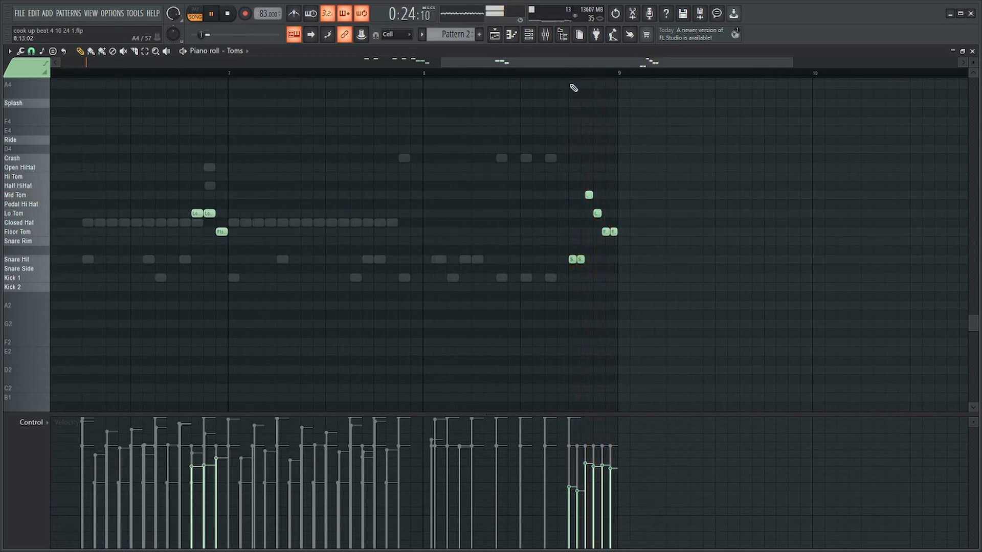
Copy the crash notes from the HQ Jazz Kit into the Cymbals channel, aligned with their original positions from bar 1.
key(F6)
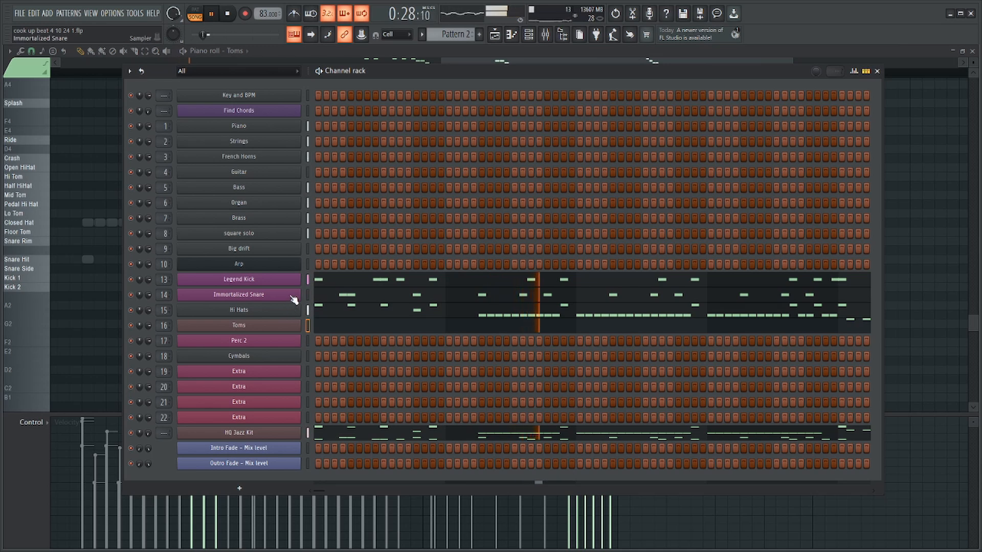
key(XF86AudioLowerVolume)
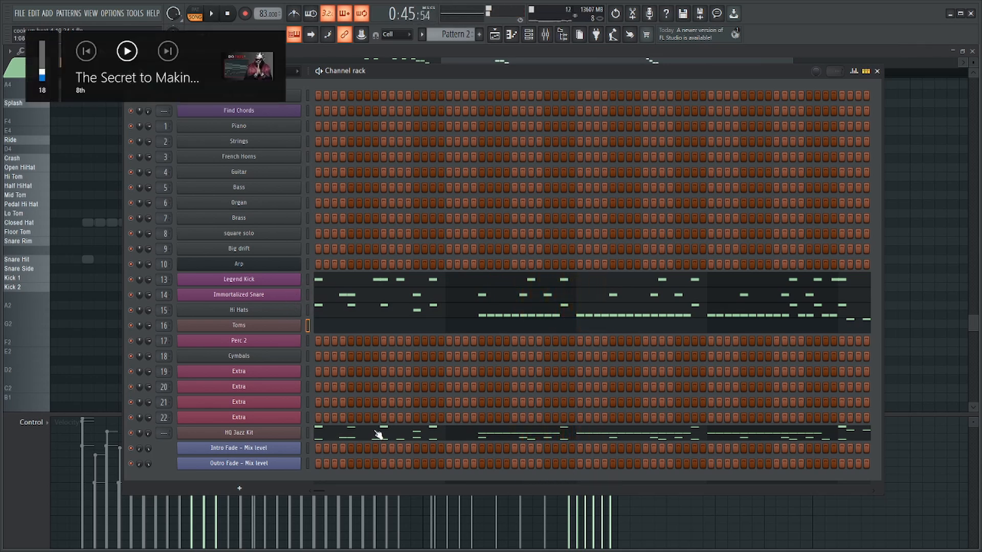
click(379, 435)
key(F6)
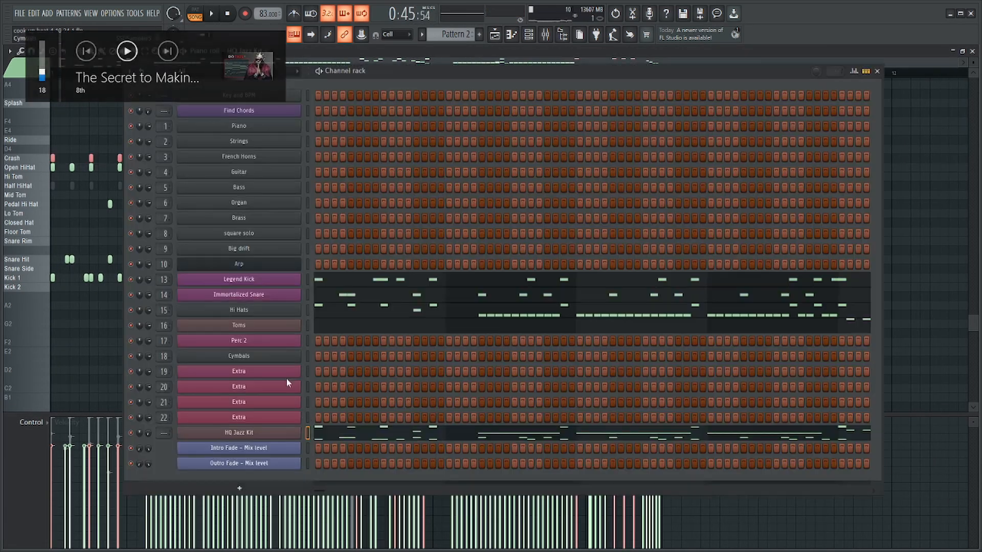
right_click(299, 356)
click(322, 359)
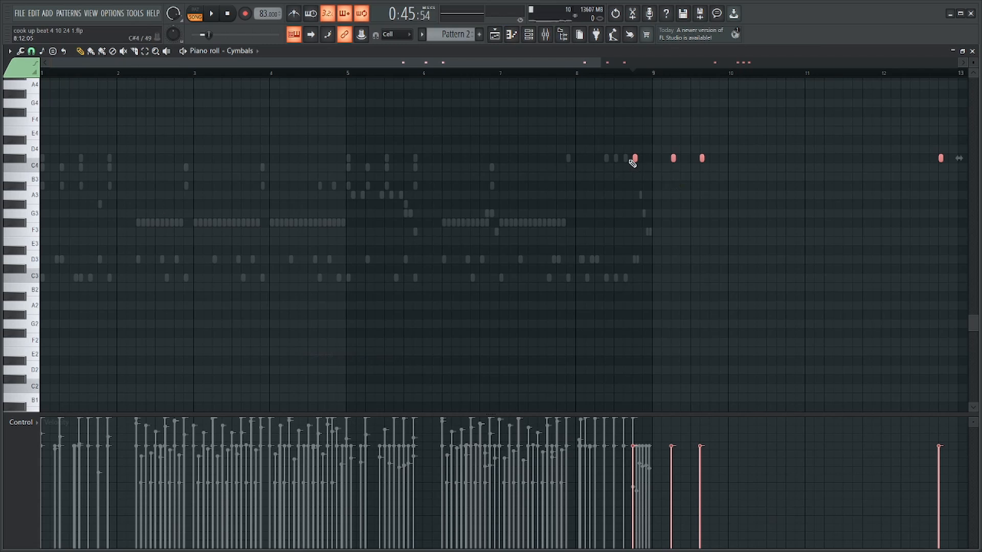
drag(635, 159, 5, 164)
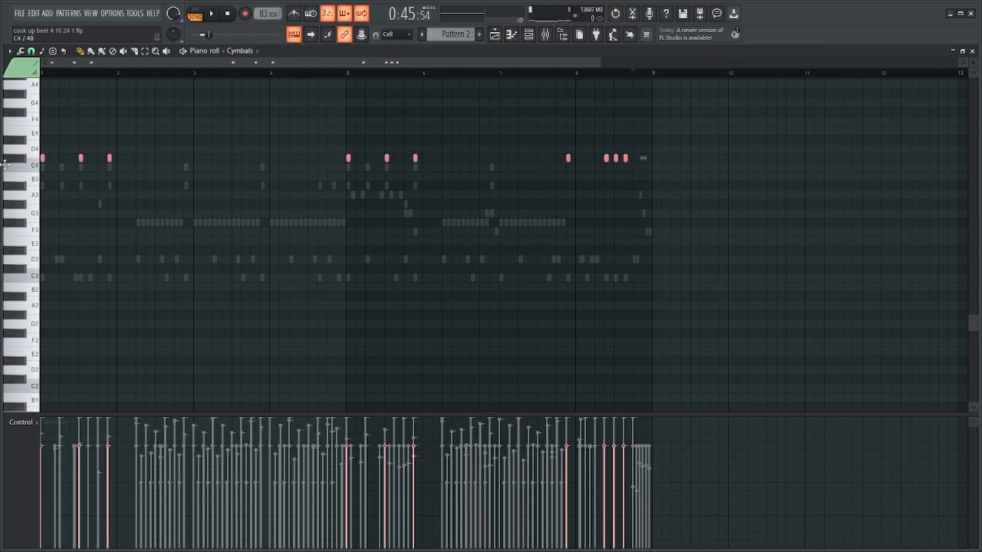
Set the Cymbals channel's volume multiplier to 133%.
key(F6)
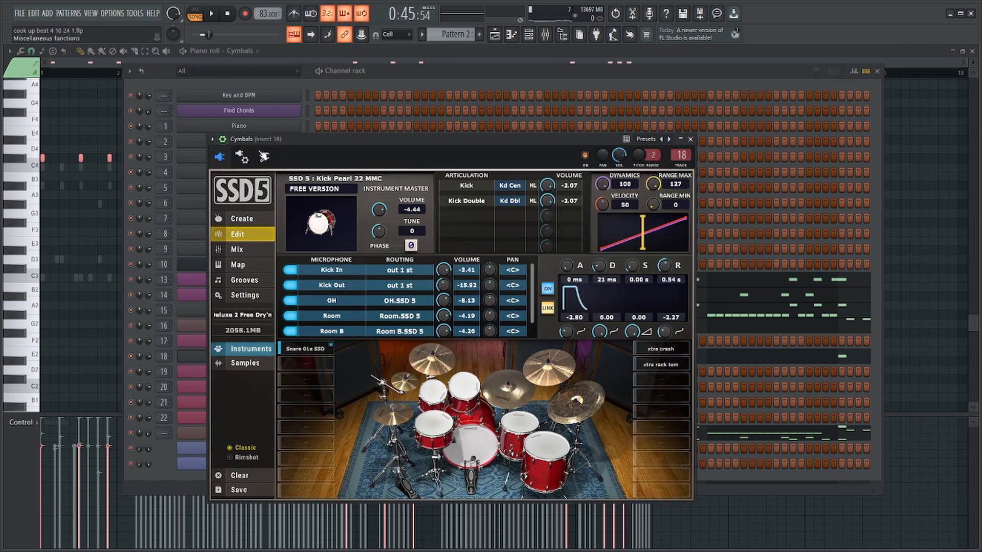
click(222, 140)
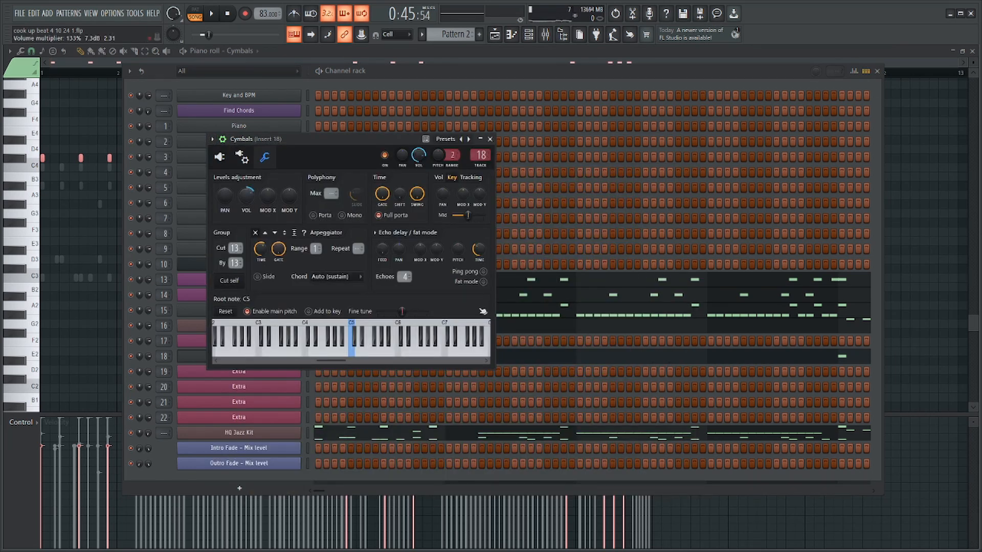
click(223, 158)
right_click(44, 218)
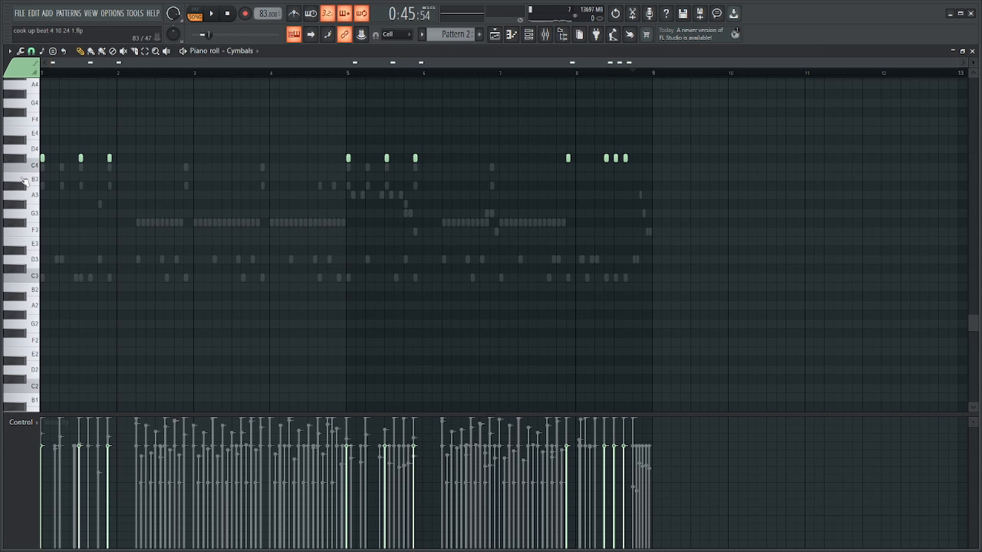
Audition the cymbal keys and move the crash notes to G4, placing the last hit of bar 1 on A4.
scroll(24, 180, up, 5)
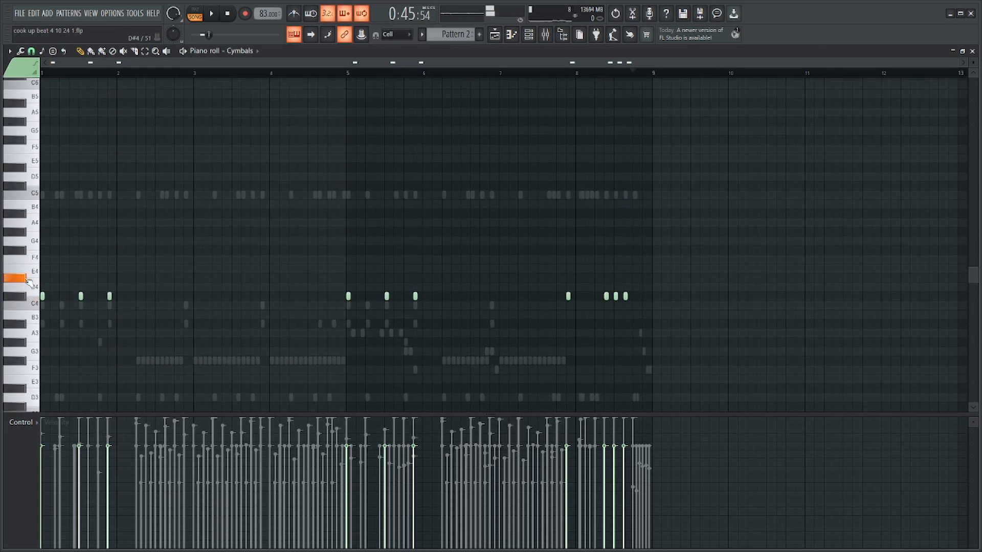
scroll(66, 276, up, 5)
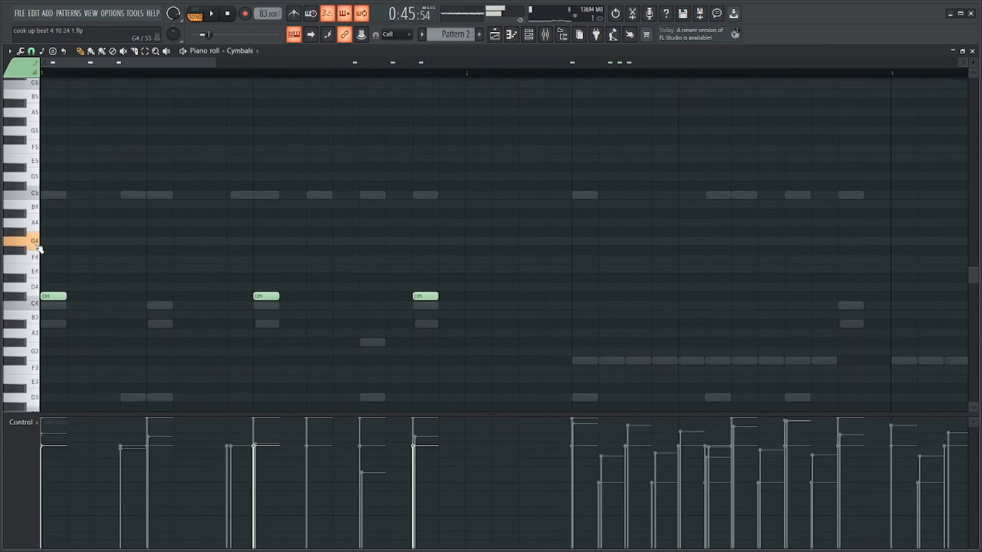
click(26, 304)
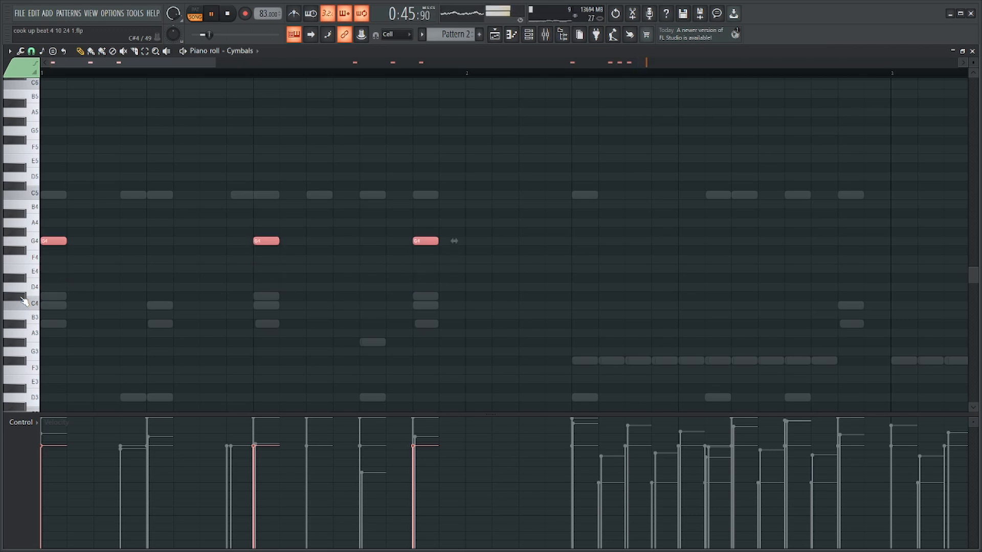
ctrl+click(187, 127)
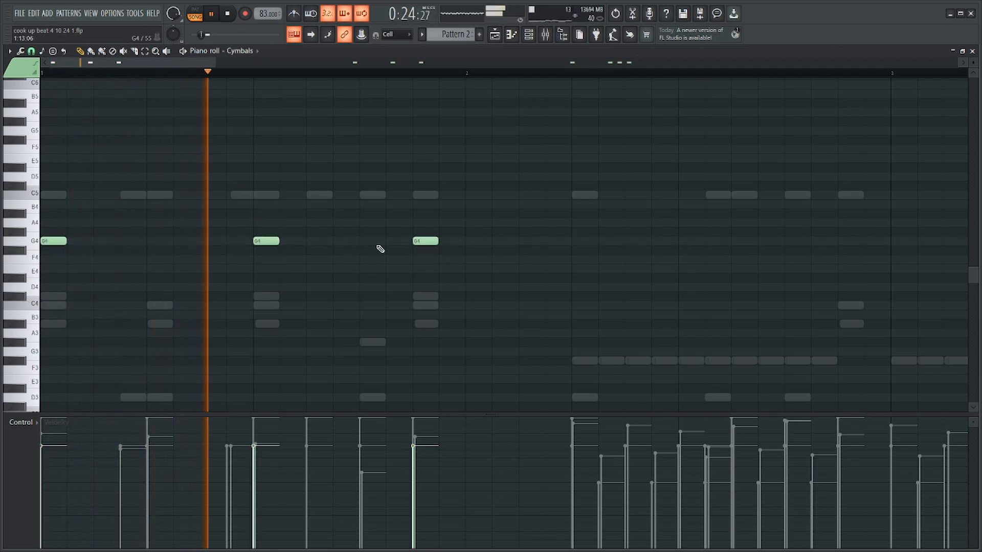
scroll(491, 191, down, 2)
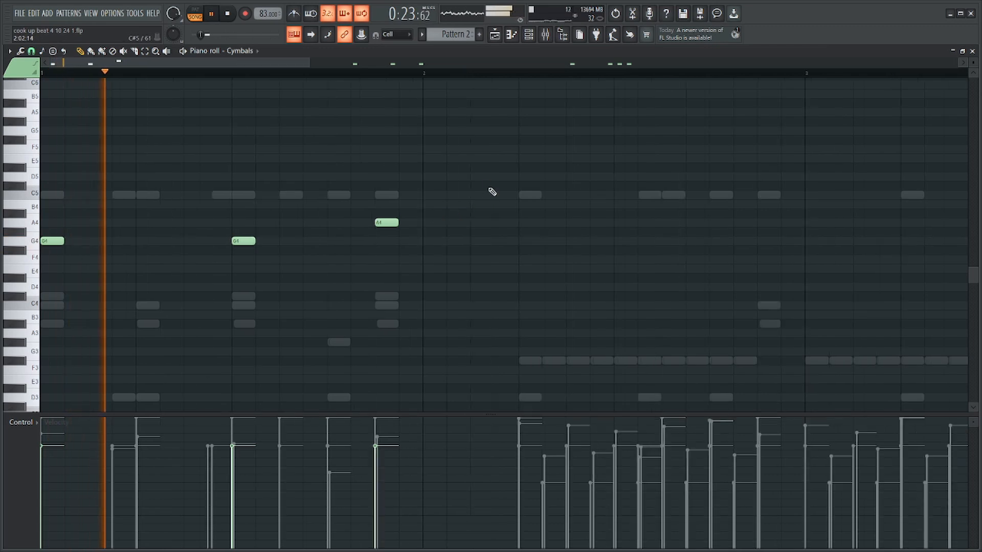
Randomize the levels of all the cymbal notes to humanize their velocities.
scroll(404, 178, down, 4)
key(ctrl+a)
key(alt+r)
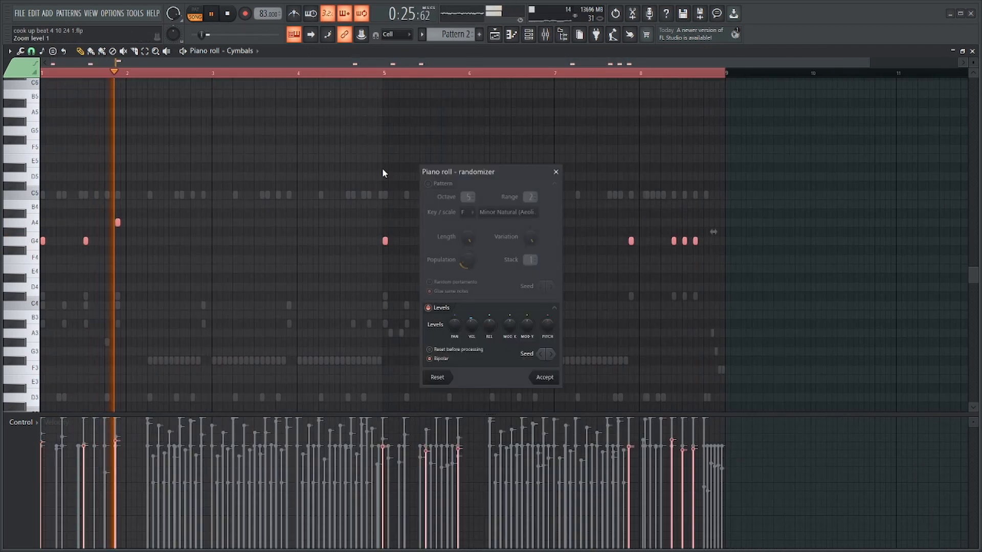
key(Return)
ctrl+click(384, 82)
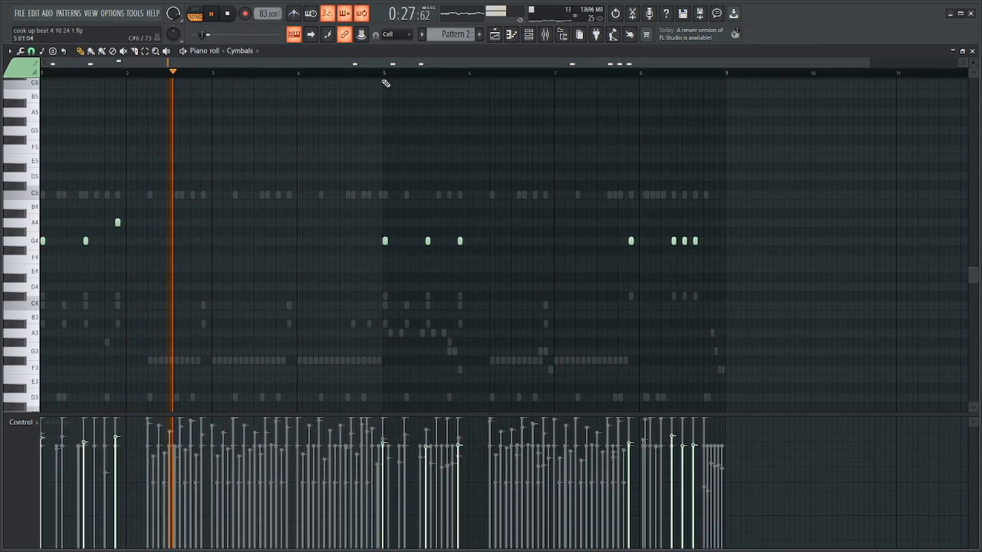
Add a G4 cymbal roll of eight short hits at the end of bar 4, with velocities rising into bar 5.
scroll(92, 267, up, 5)
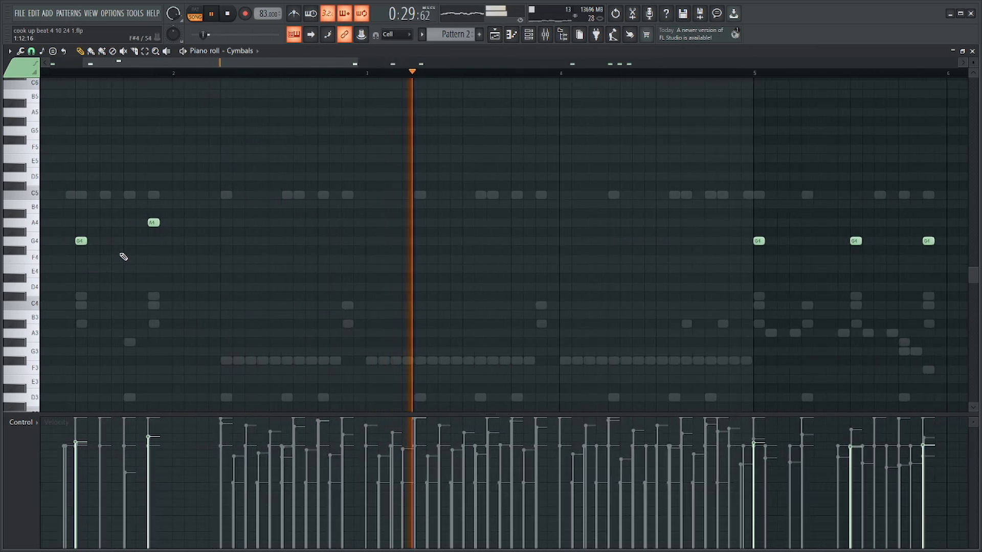
scroll(482, 253, up, 4)
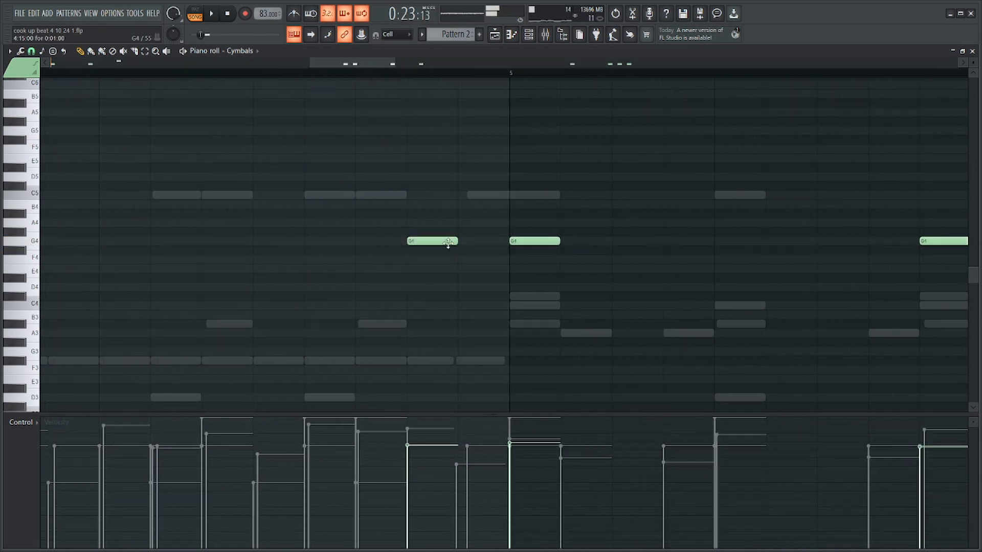
key(Return)
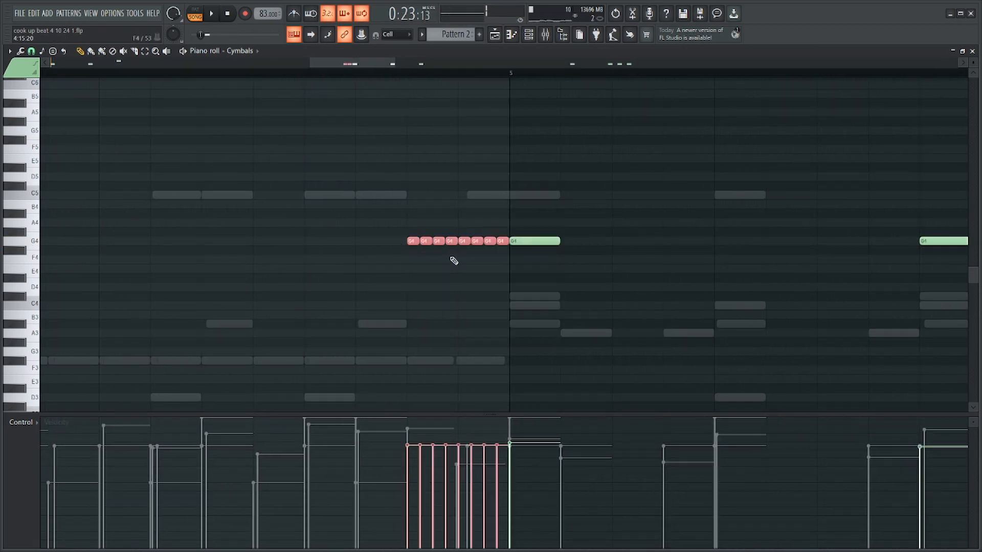
drag(509, 457, 350, 551)
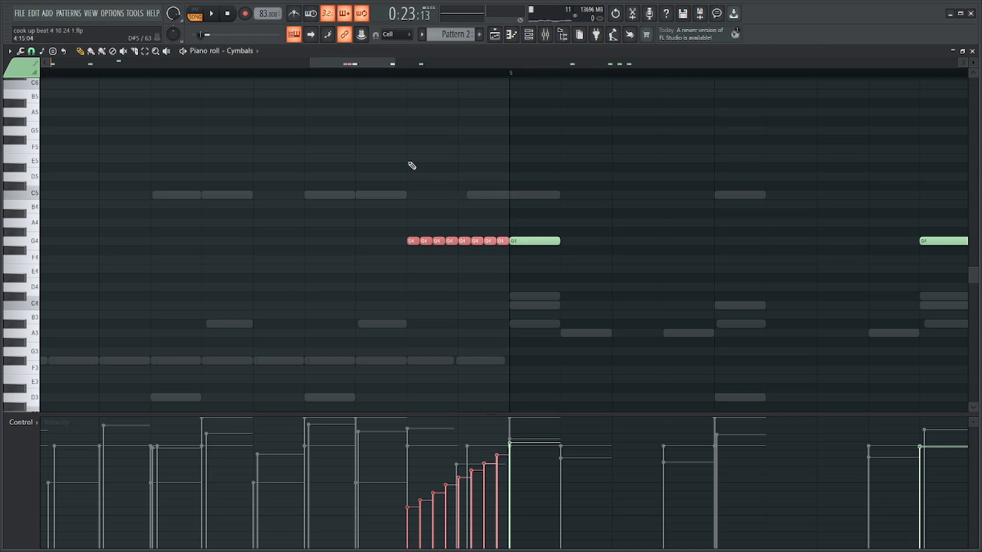
click(305, 73)
ctrl+click(559, 199)
Move the last crash hit of bar 5 up to A4 and play on from there.
scroll(561, 199, down, 4)
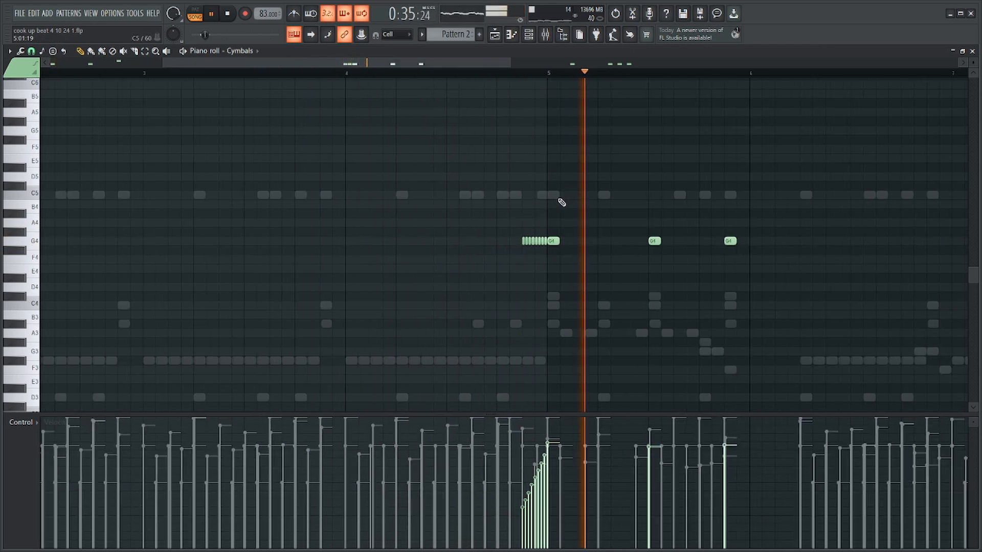
scroll(688, 241, down, 2)
scroll(665, 235, up, 4)
key(space)
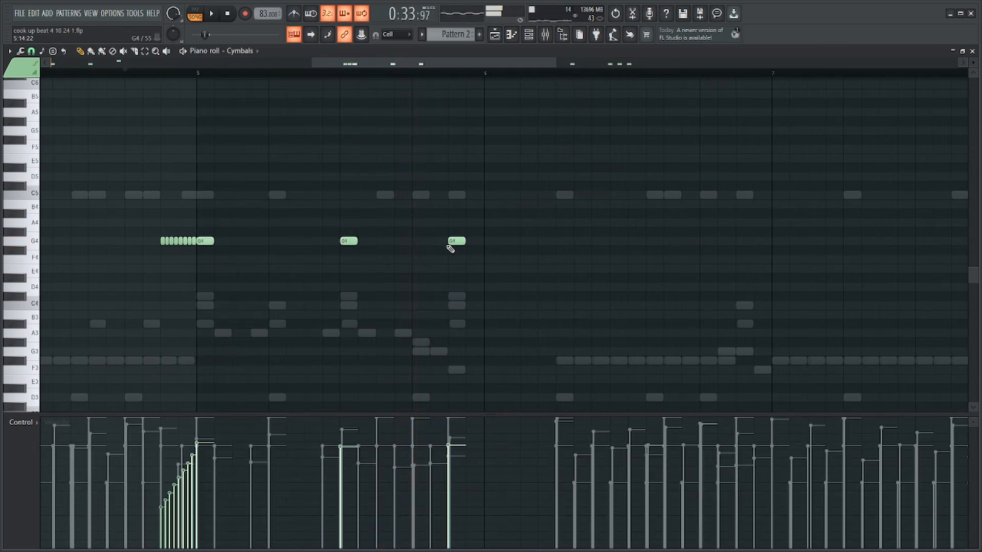
drag(453, 243, 454, 218)
key(space)
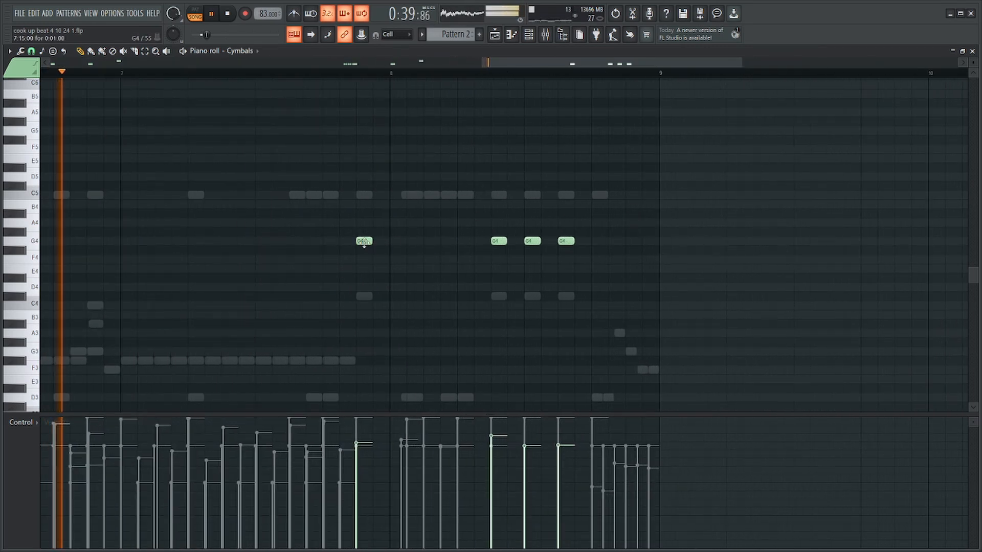
Move the crash at the end of bar 7 to B4 with a higher velocity and check the matching ride cymbal in the SSD5 kit.
drag(365, 241, 364, 204)
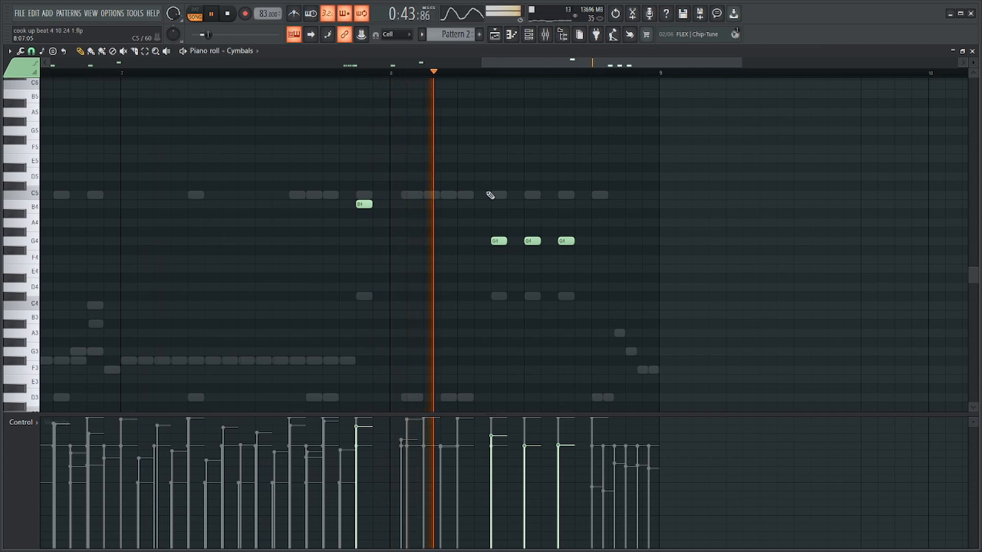
key(space)
key(Tab)
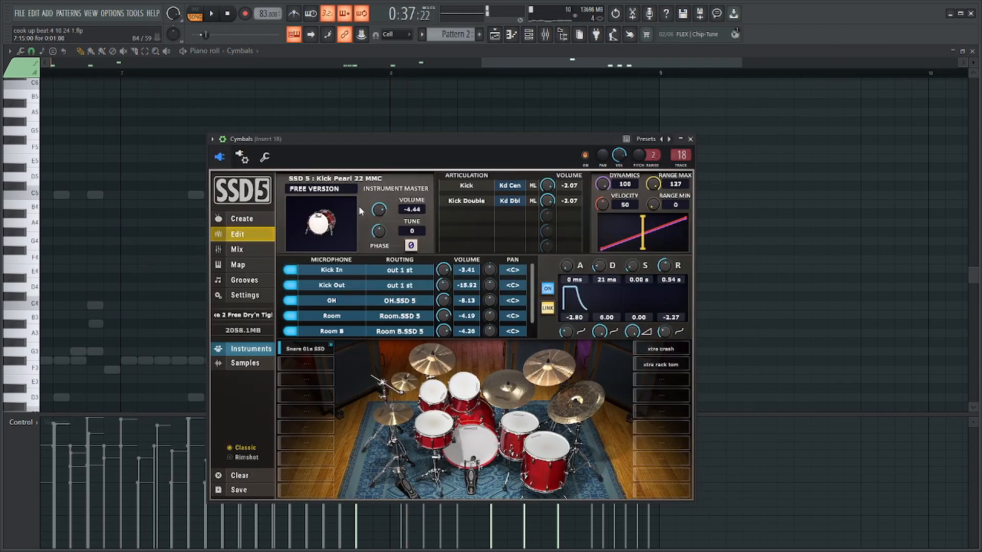
key(space)
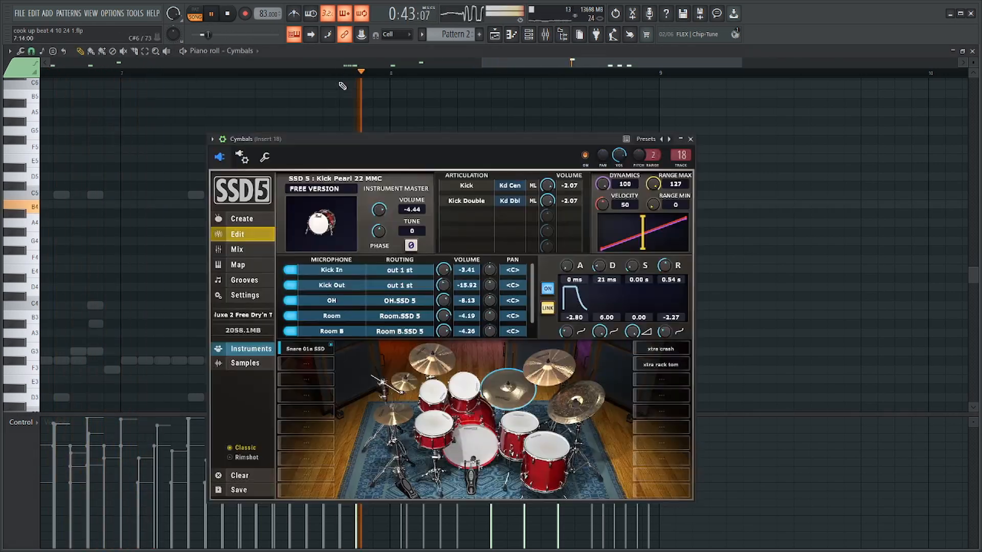
key(space)
click(504, 392)
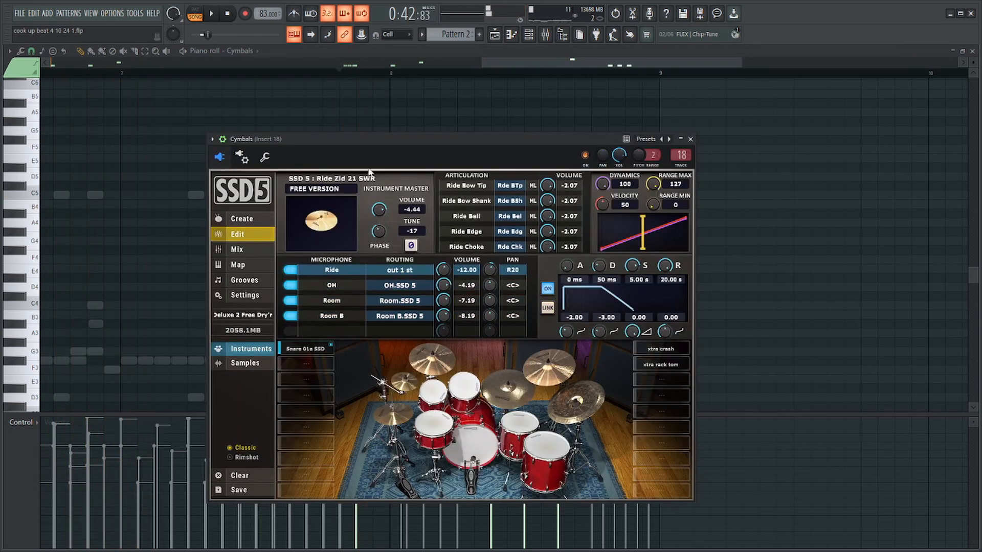
key(Escape)
Replace the first two G4 crash hits in bar 8 with stacked notes on A#3, D4, E4 and F4.
key(space)
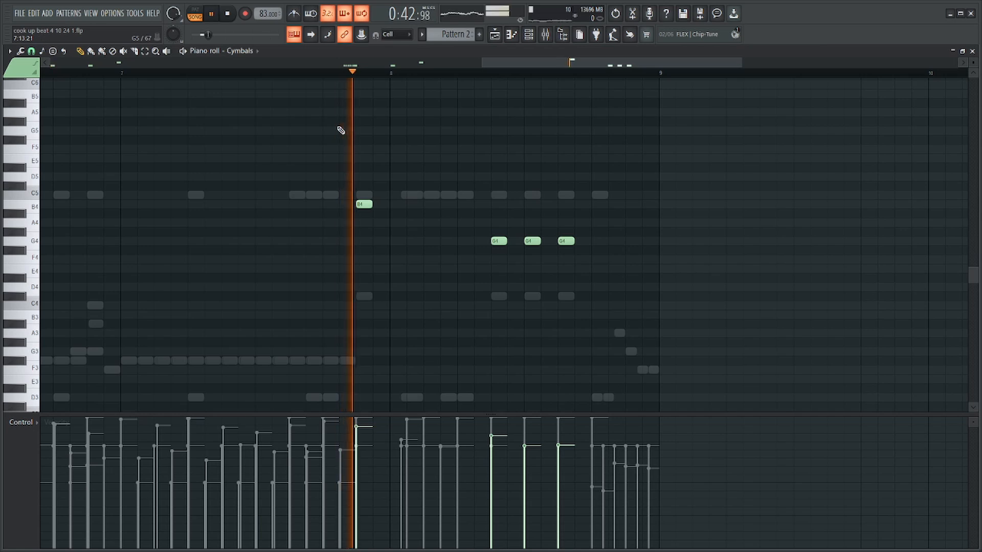
drag(628, 202, 478, 266)
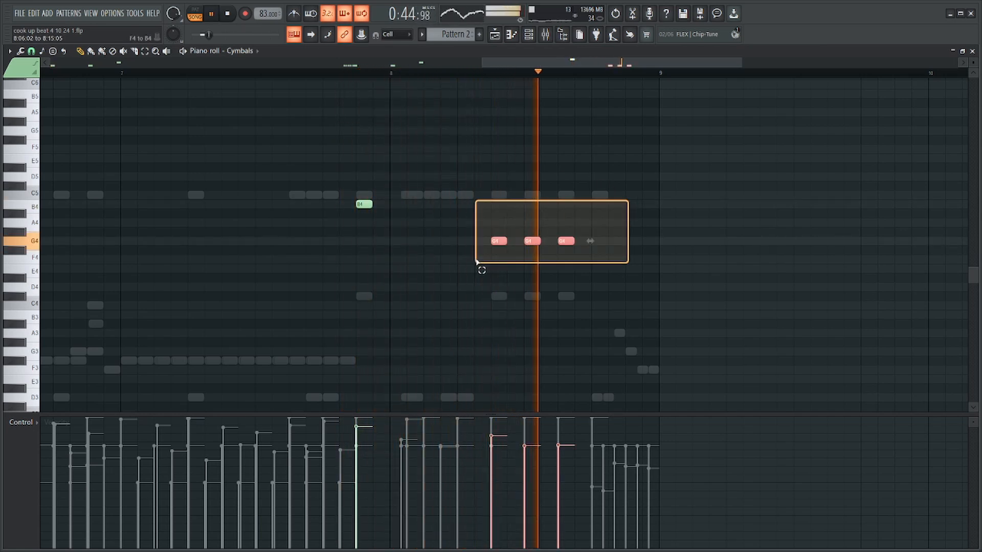
key(space)
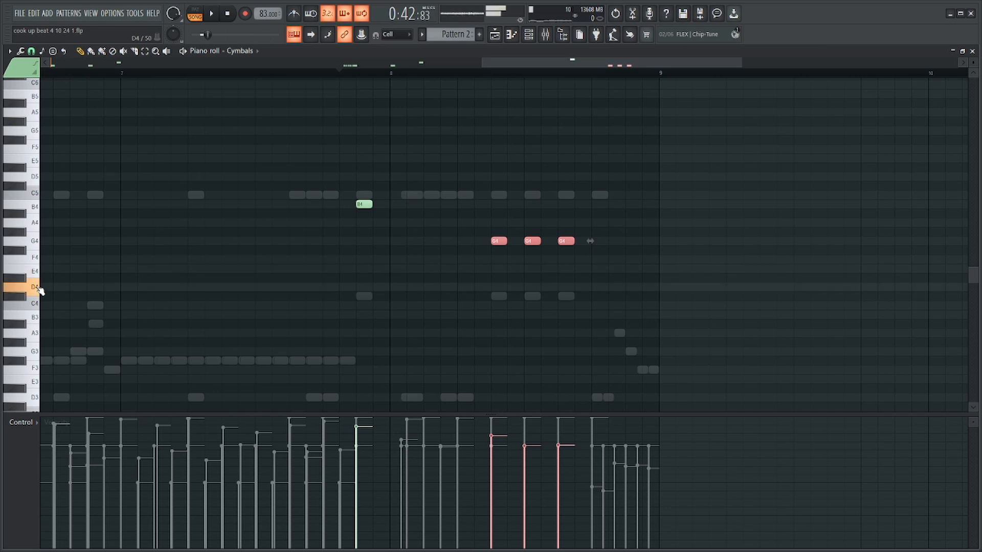
drag(548, 245, 533, 275)
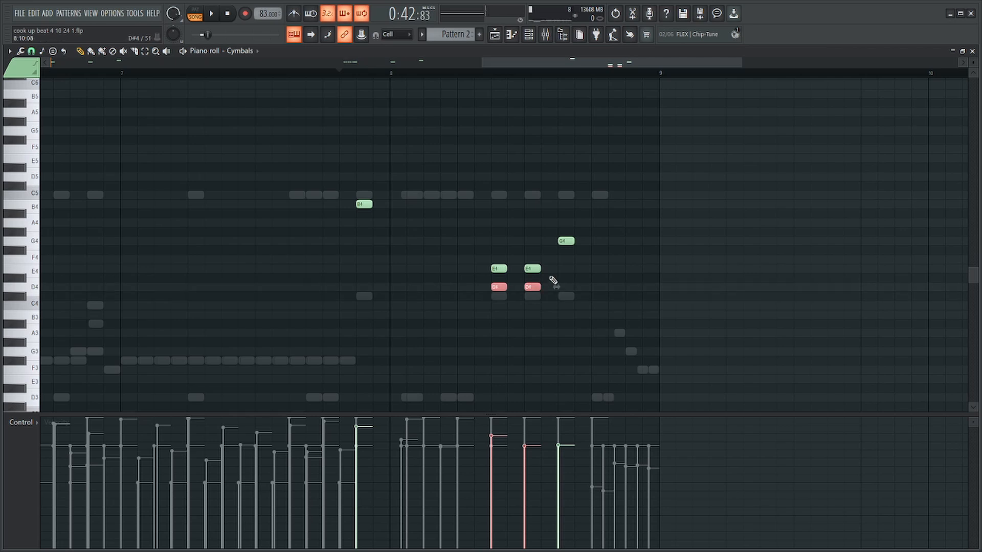
ctrl+click(533, 242)
drag(527, 253, 523, 266)
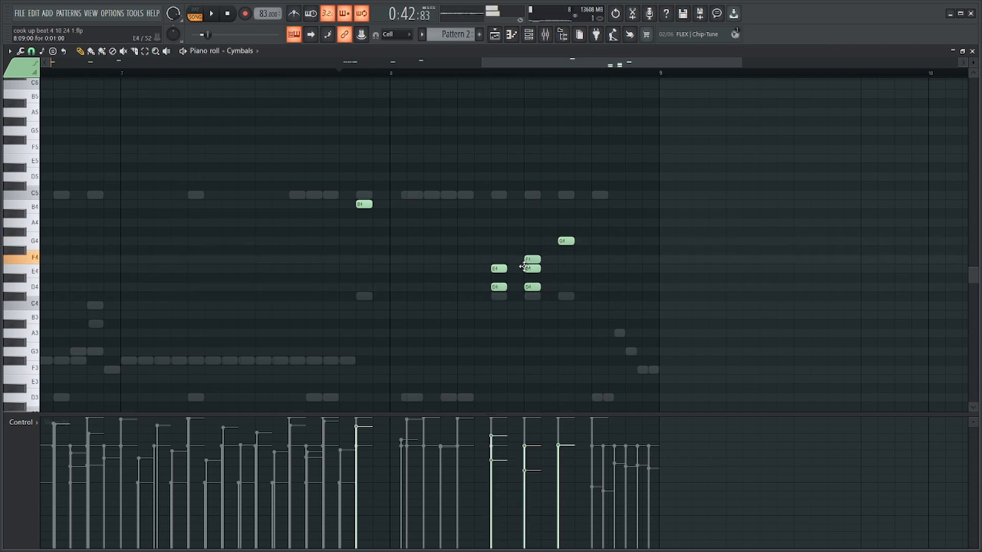
click(514, 260)
drag(492, 231, 496, 177)
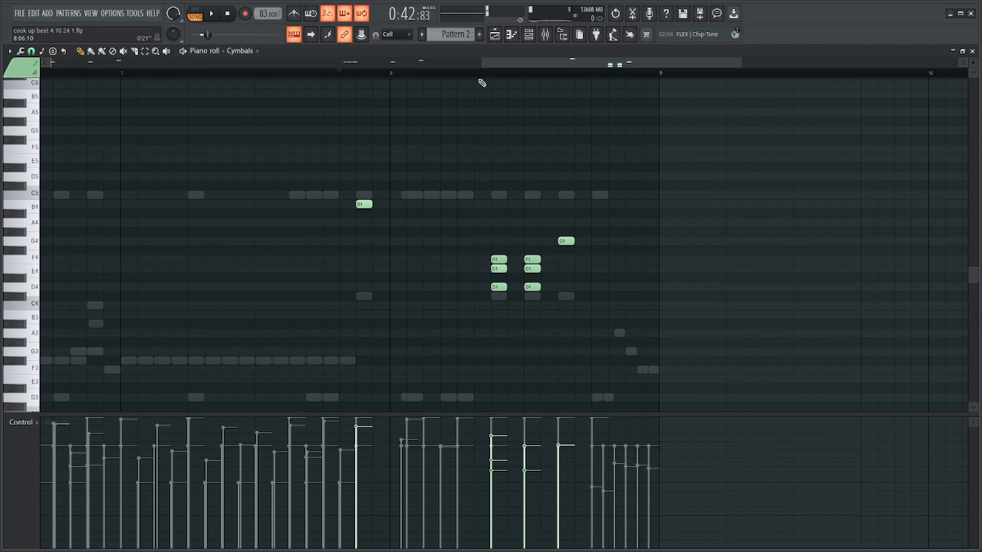
drag(495, 323, 495, 326)
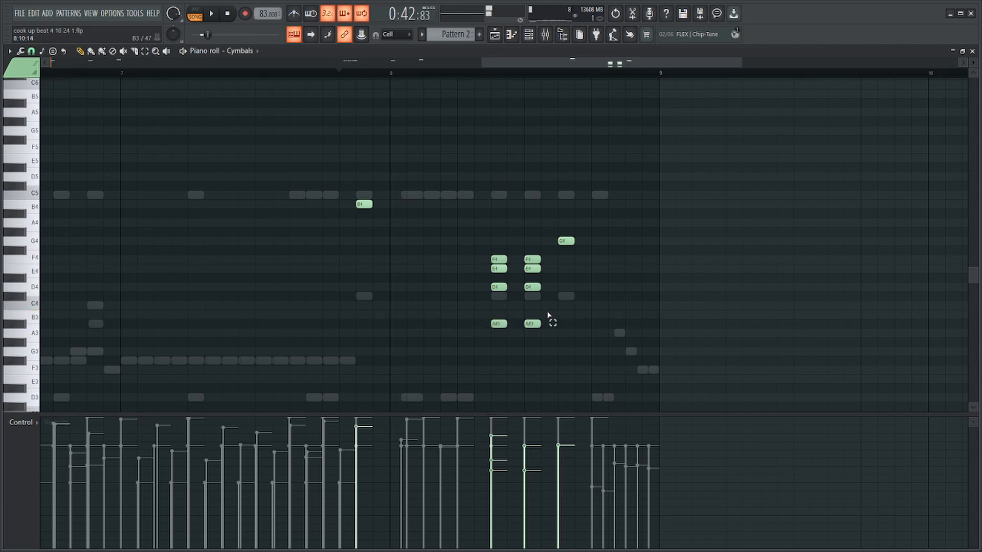
Adjust the velocities of bar 8's stacked cymbal notes and raise the velocity of the single G4 crash after them.
drag(553, 245, 467, 375)
key(space)
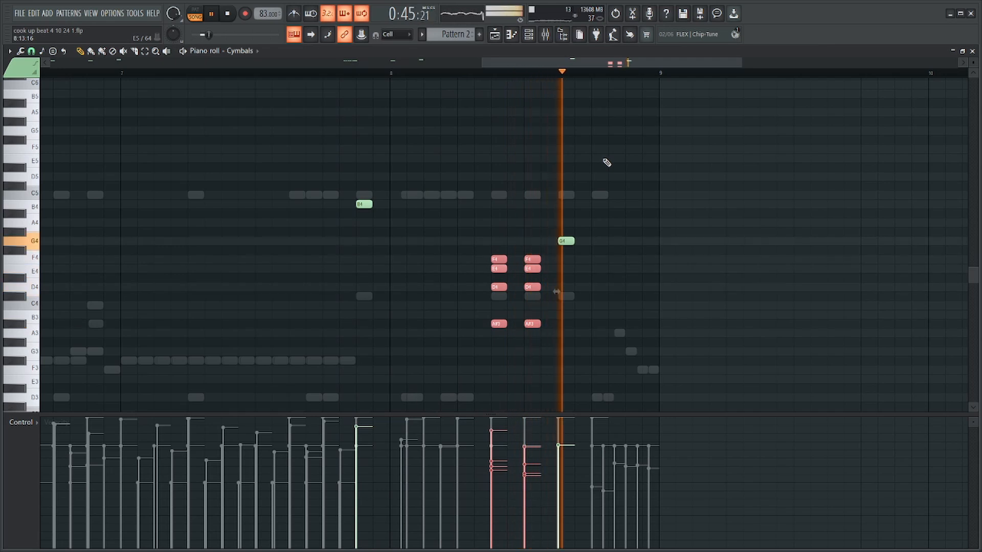
drag(603, 154, 550, 266)
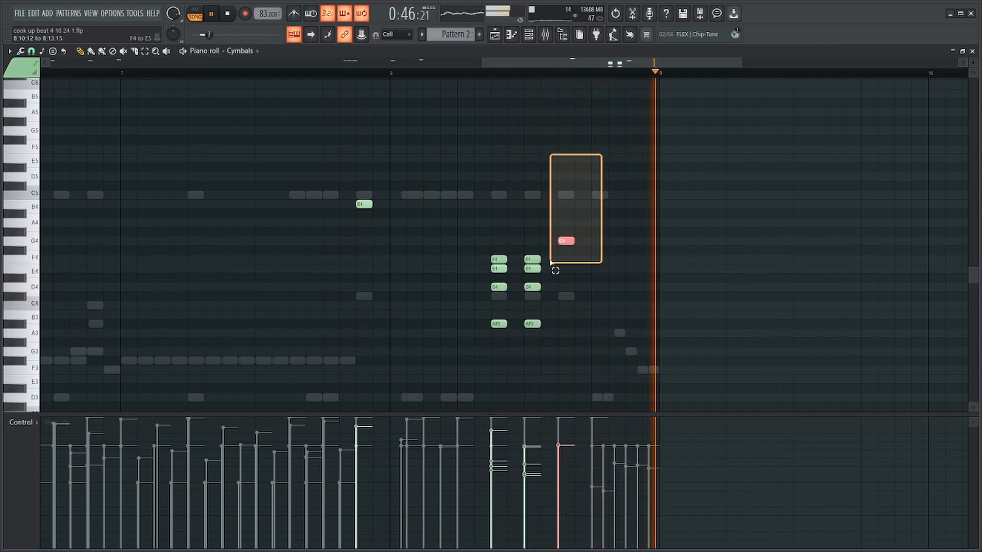
key(space)
scroll(597, 243, up, 2)
ctrl+click(616, 221)
key(space)
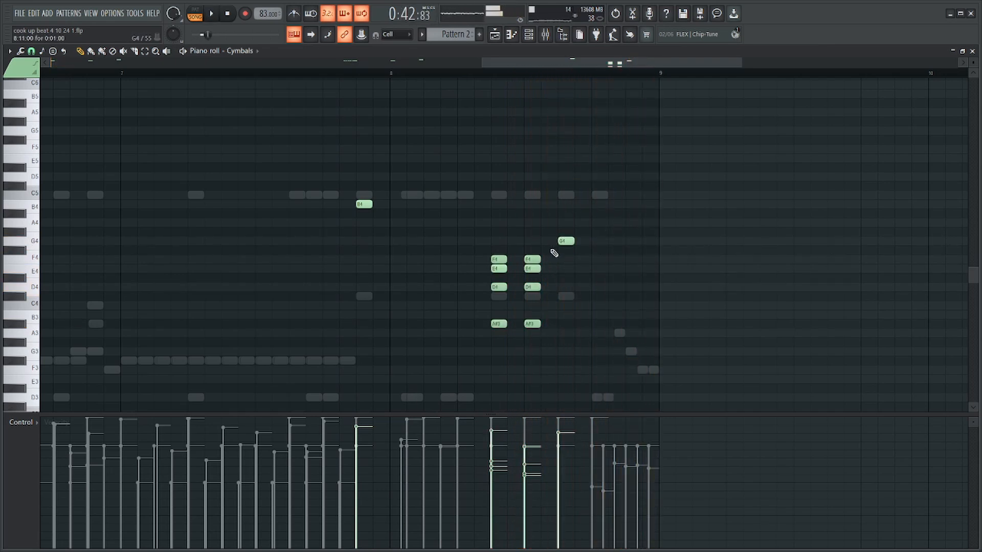
Move the last crash hit of bar 8 up to A4 and play the ending.
drag(559, 207, 557, 217)
key(space)
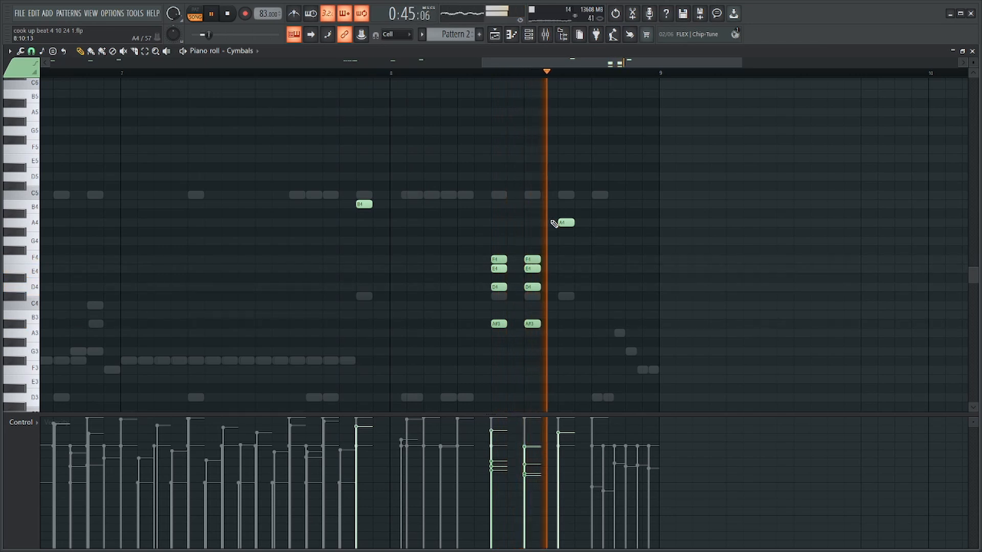
key(space)
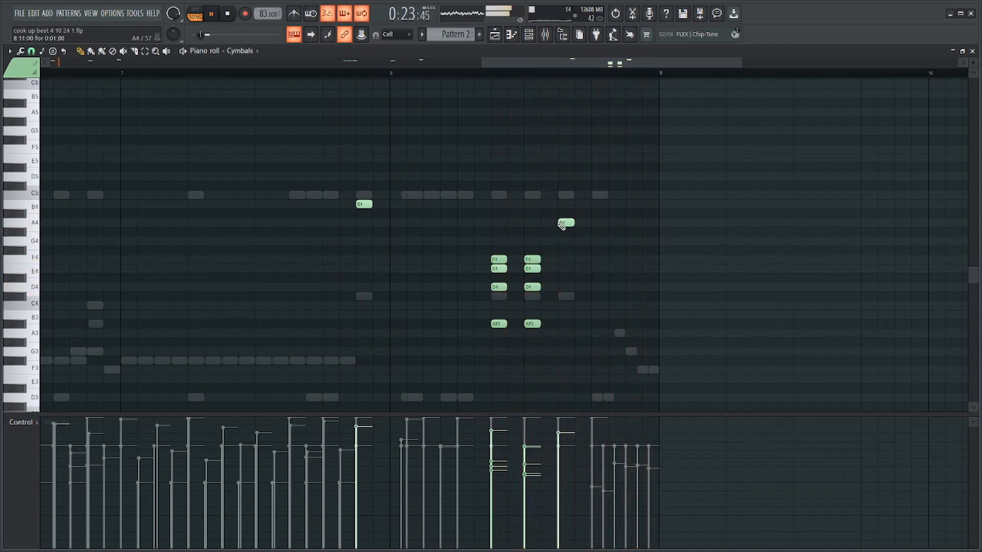
Raise the velocities of the two stacked cymbal hits in bar 8 and listen to the ending.
drag(552, 246, 466, 367)
key(space)
scroll(529, 324, up, 2)
key(space)
ctrl+click(540, 244)
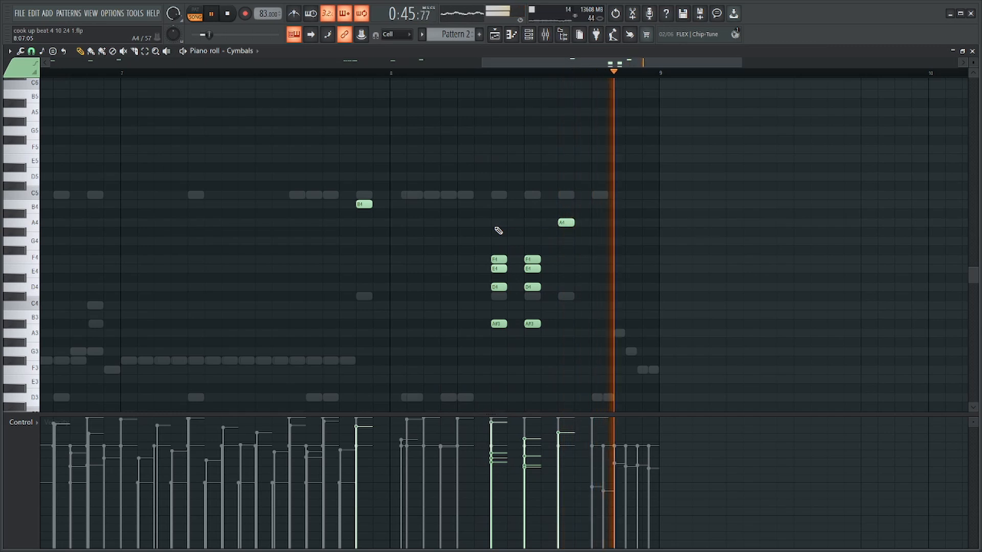
key(space)
scroll(642, 169, down, 3)
key(F6)
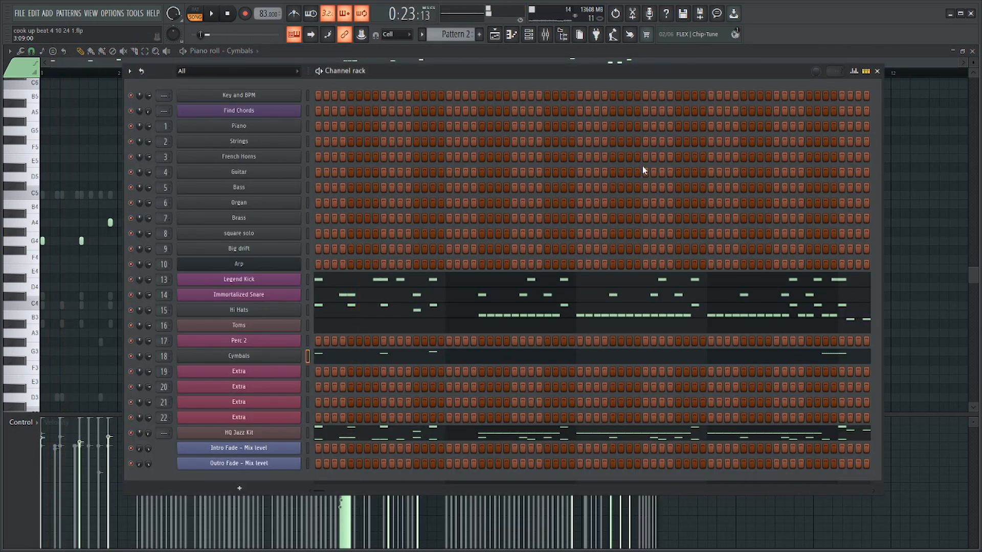
key(F6)
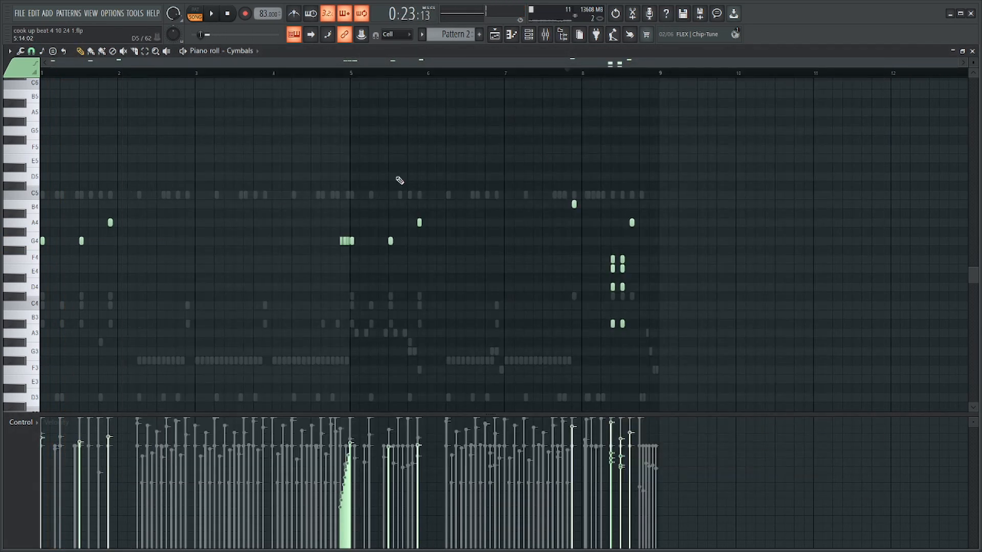
Play the chorus in the playlist and open the Cymbals channel's notes from the channel rack.
key(space)
key(F5)
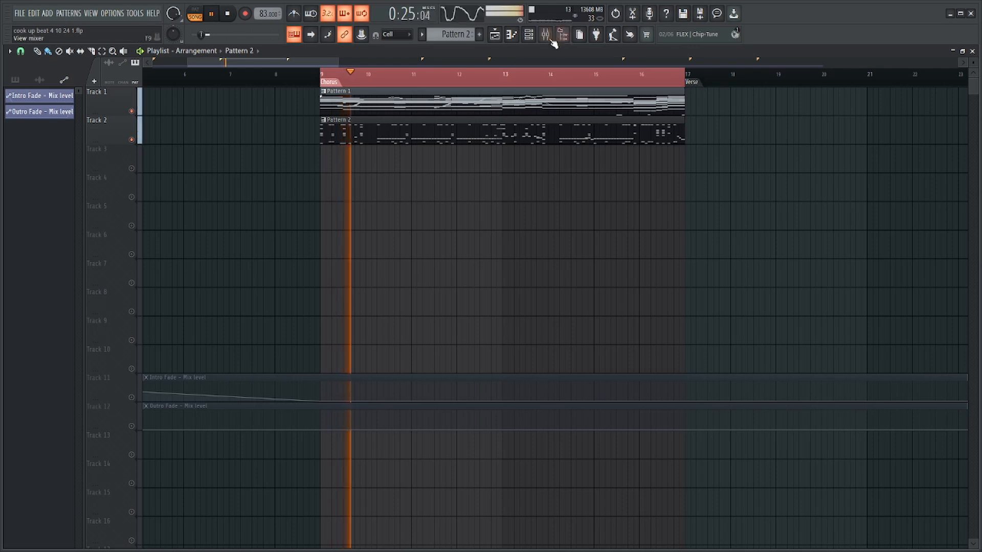
click(529, 35)
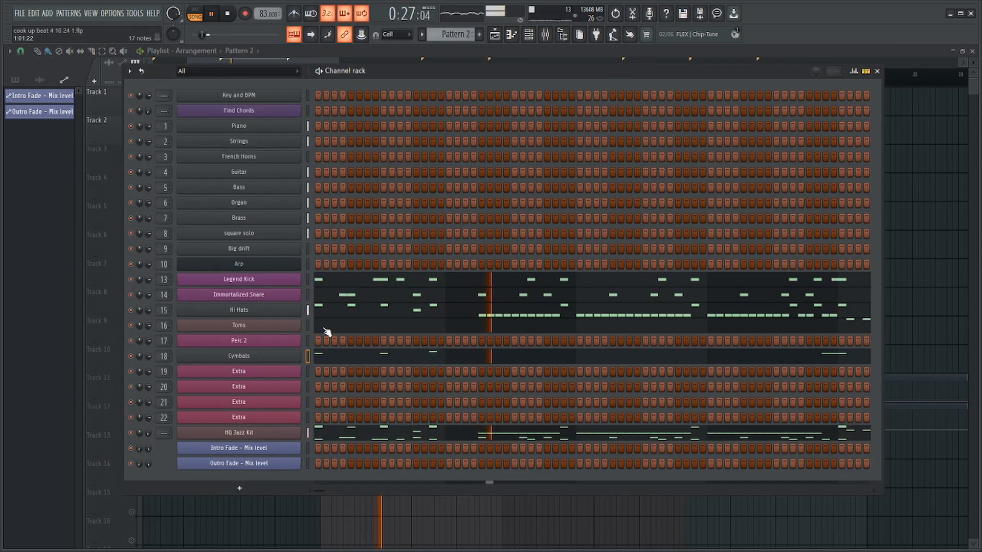
click(383, 355)
scroll(239, 301, up, 4)
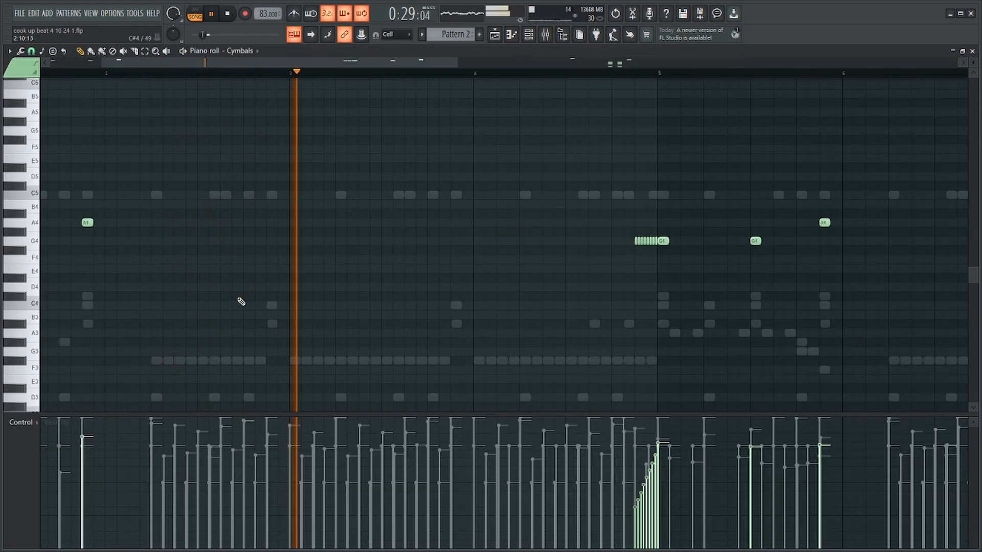
Copy a stacked cymbal hit (A#3, D4, E4, F4) from bar 8 to the end of bar 2 and play it.
key(space)
scroll(559, 292, down, 4)
drag(628, 257, 602, 390)
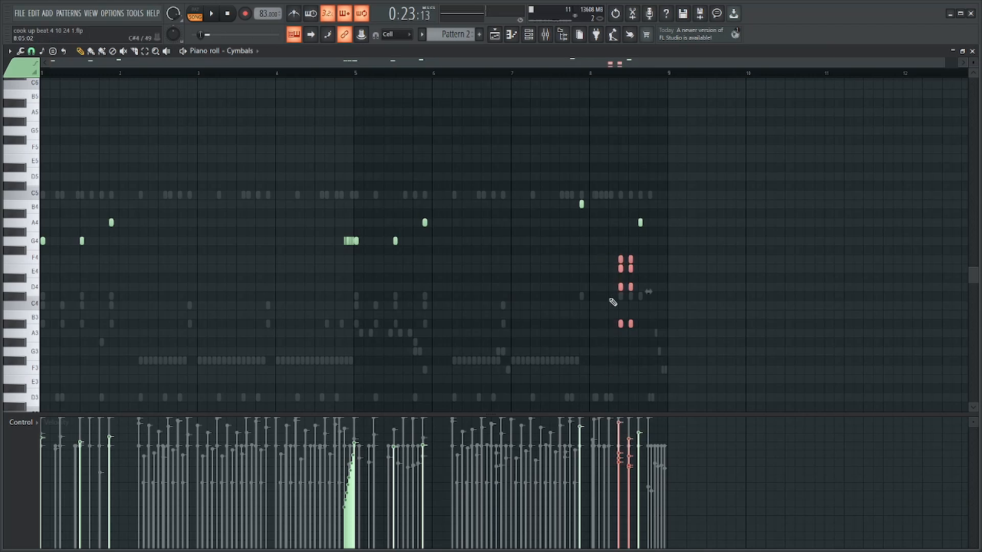
drag(623, 239, 249, 287)
scroll(168, 287, up, 4)
scroll(214, 304, down, 4)
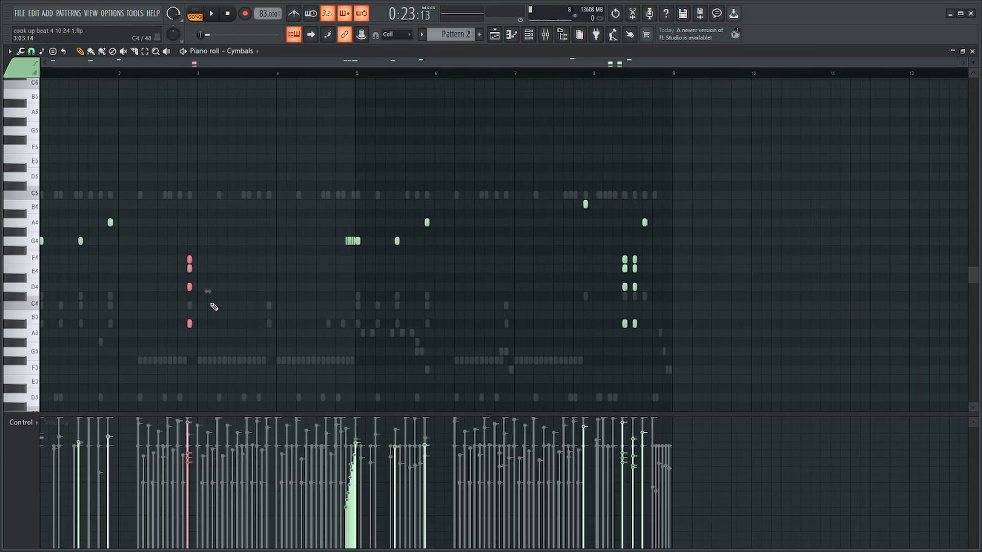
scroll(216, 147, up, 4)
click(174, 76)
key(space)
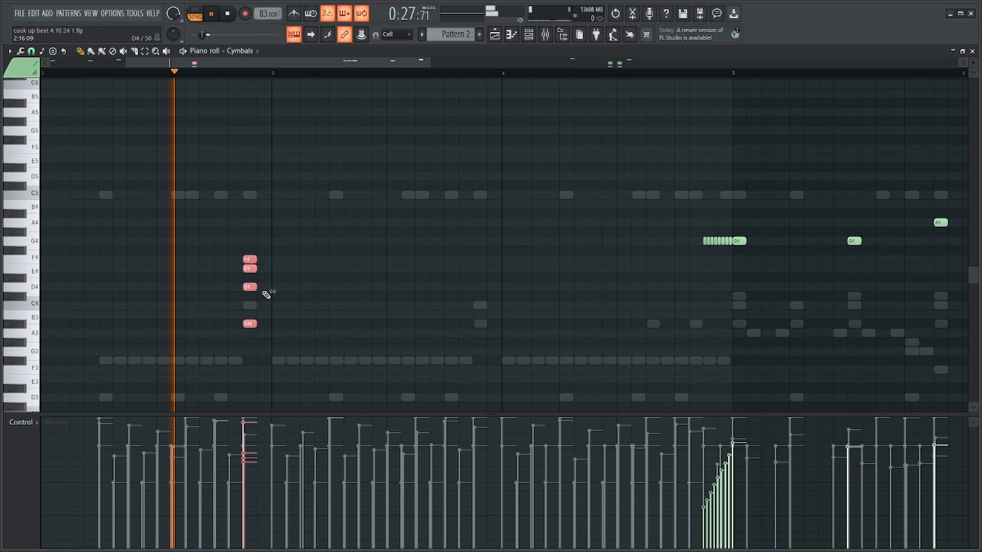
Delete the F4 and A#3 notes from the stacked hit at the end of bar 2 and replay it.
ctrl+click(315, 285)
scroll(257, 285, up, 3)
key(space)
click(250, 286)
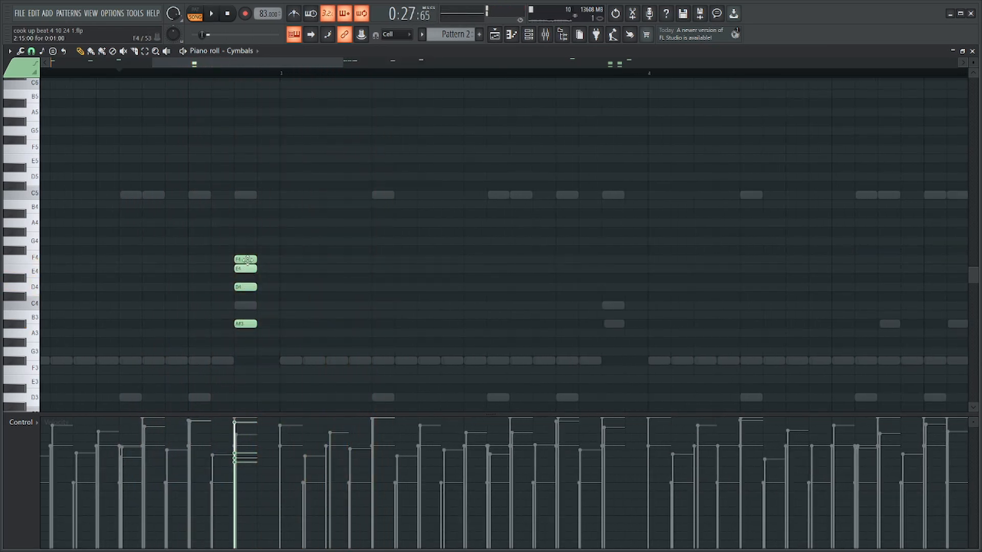
right_click(248, 322)
key(space)
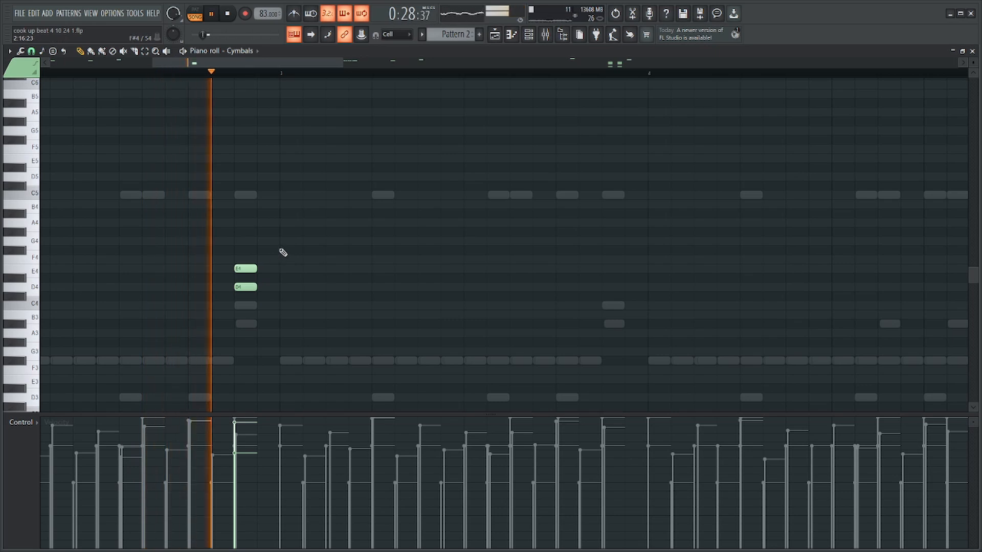
Duplicate bar 2's D4 and E4 cymbal hit to the end of bar 3 and listen on.
drag(281, 253, 226, 333)
scroll(226, 333, down, 2)
key(ctrl+b)
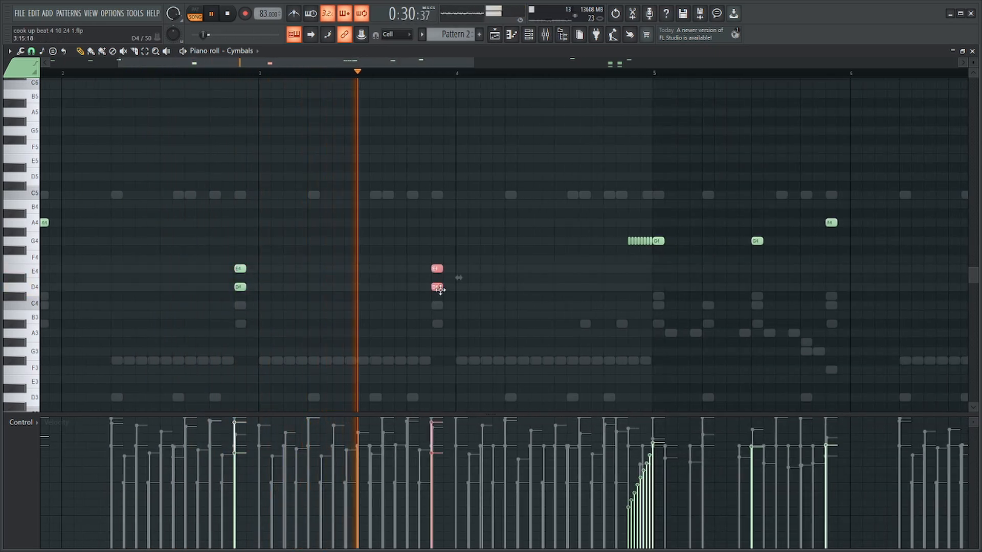
ctrl+click(513, 253)
scroll(513, 253, down, 3)
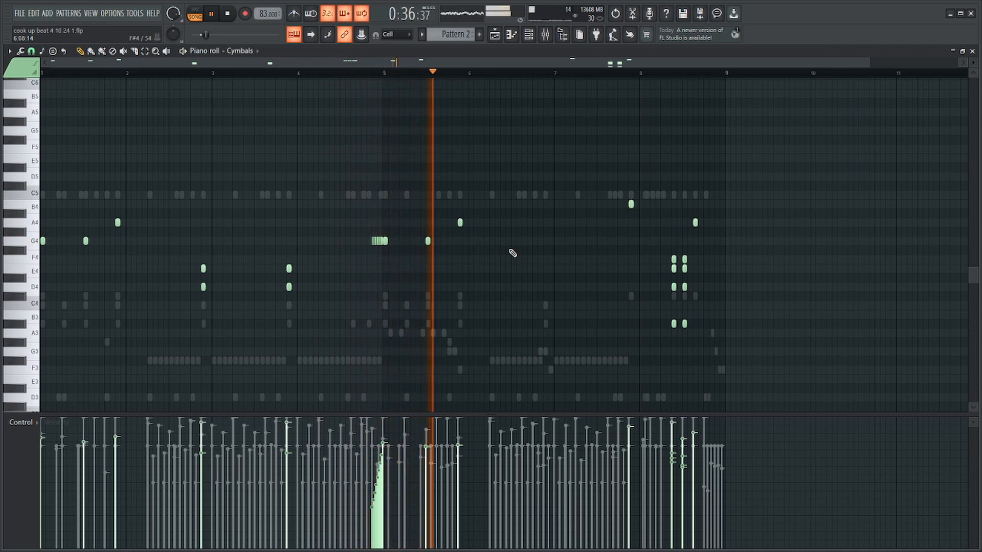
scroll(770, 204, up, 2)
scroll(634, 220, down, 3)
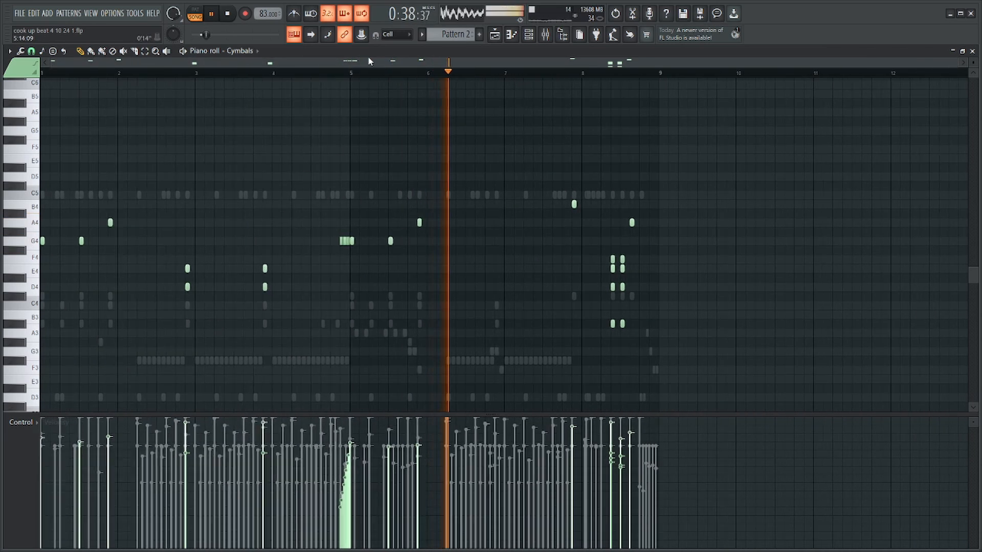
Duplicate the D4 and E4 hits four bars ahead, keep only the copy in bar 6, and play the second half.
key(space)
drag(350, 75, 42, 76)
drag(303, 237, 157, 327)
key(ctrl+b)
key(space)
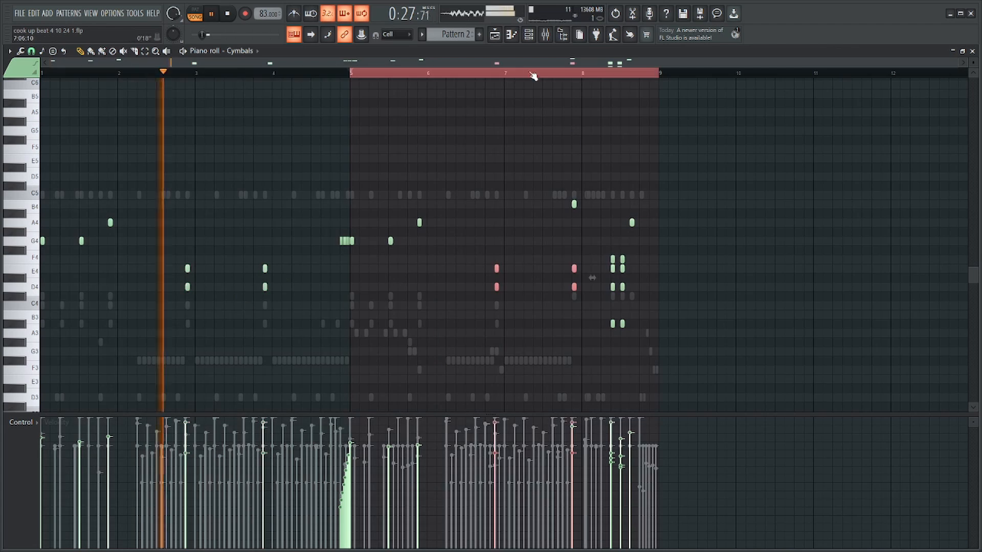
key(ctrl+d)
click(500, 77)
scroll(675, 225, up, 4)
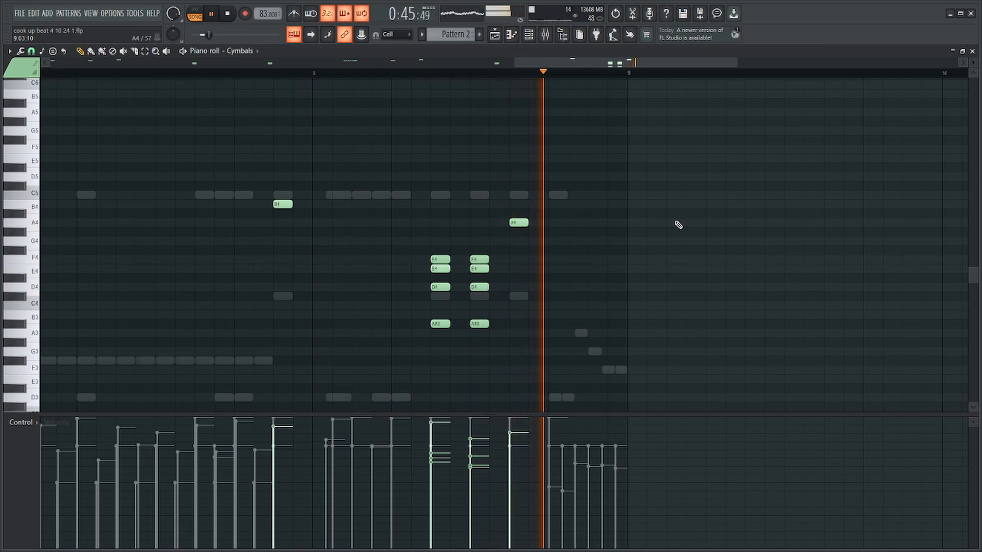
Check Pattern 2's drum channels in the channel rack during playback.
scroll(675, 224, down, 5)
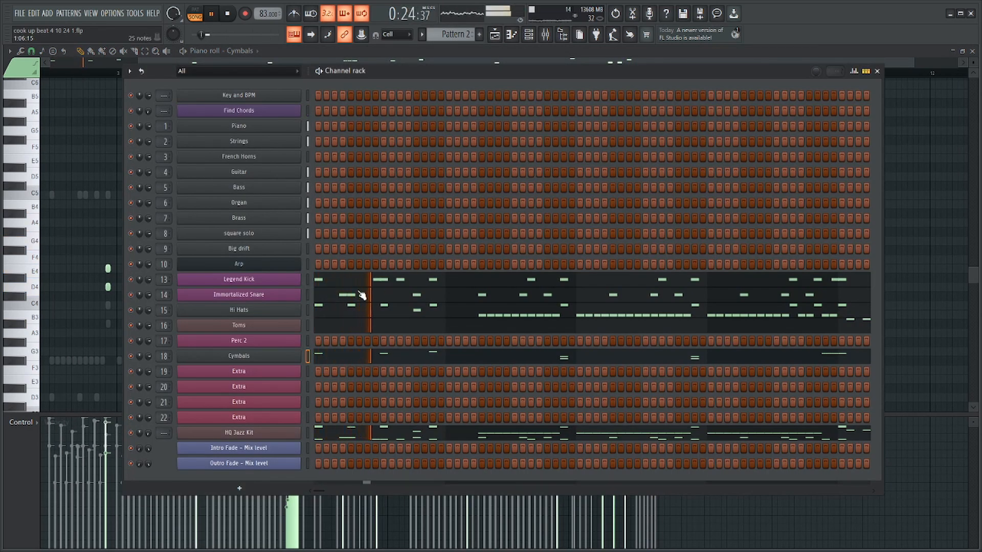
key(F6)
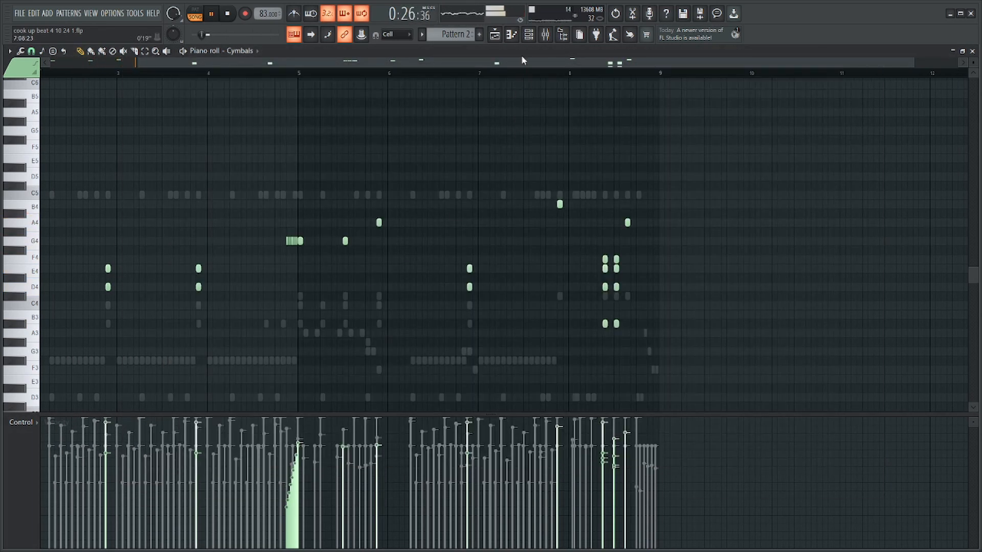
key(F6)
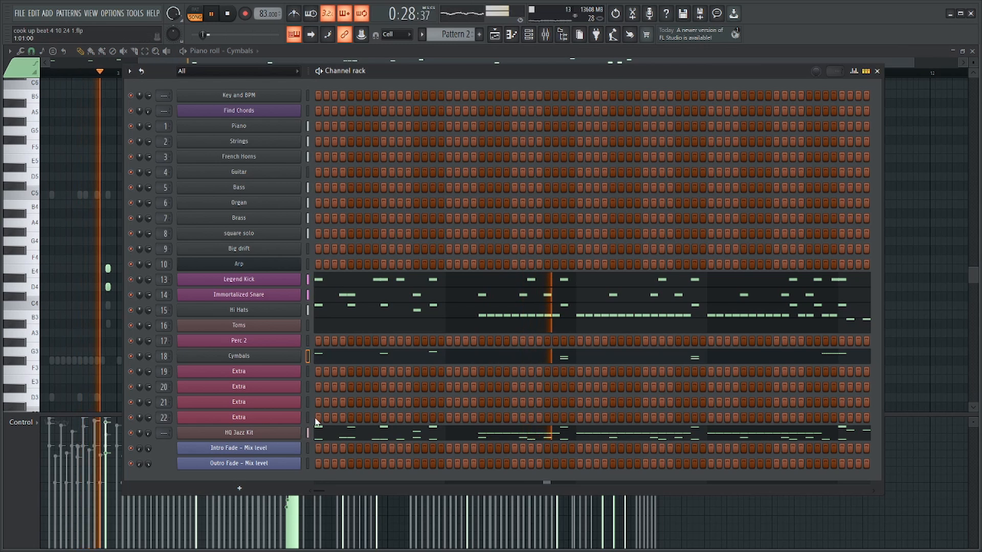
key(F6)
Move the Pattern 2 clip to Track 3 in the playlist and play the chorus from its start.
key(F5)
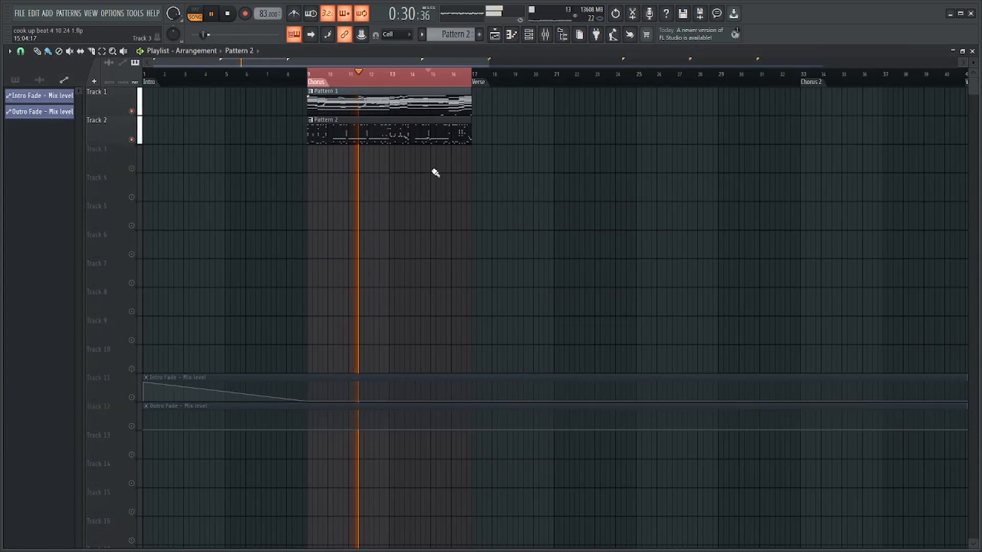
drag(401, 132, 395, 169)
key(space)
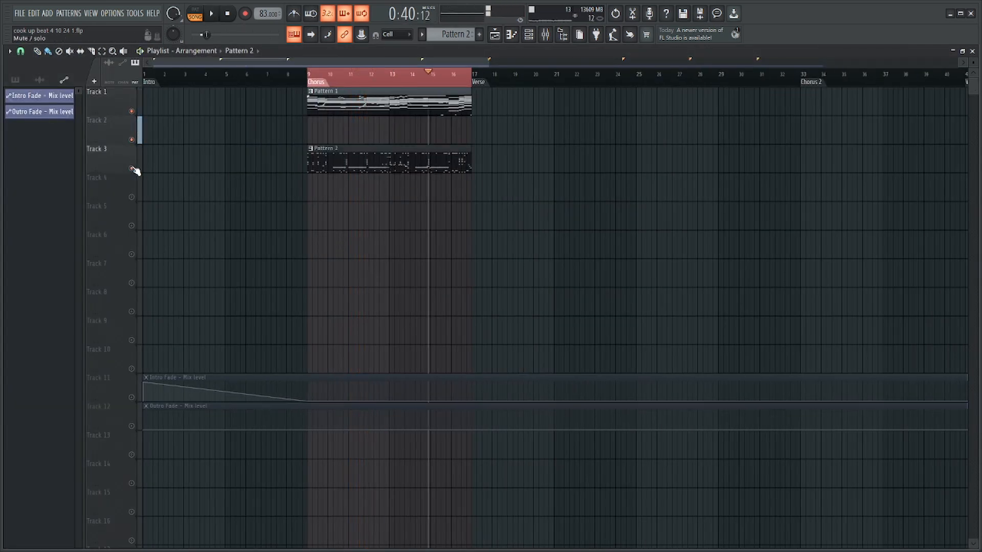
click(308, 75)
key(space)
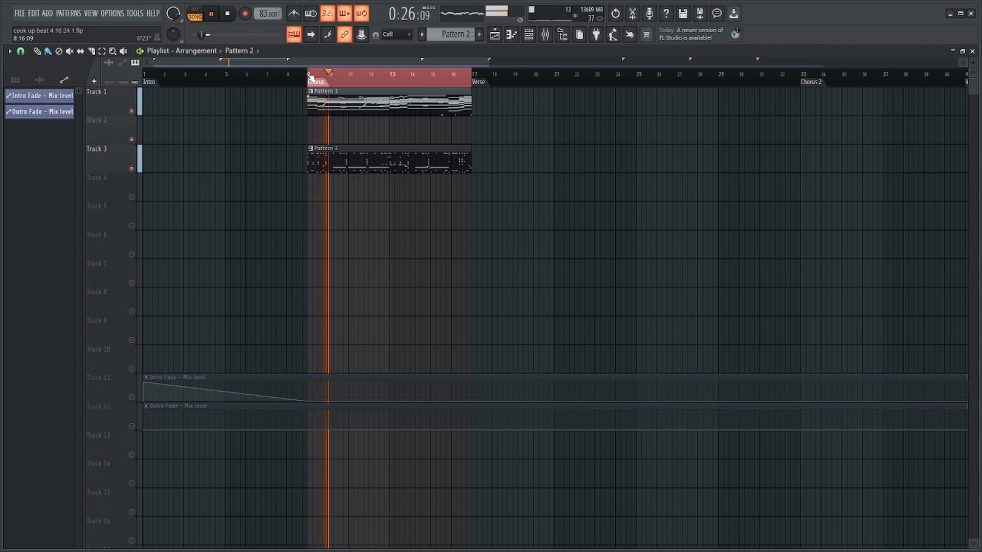
key(space)
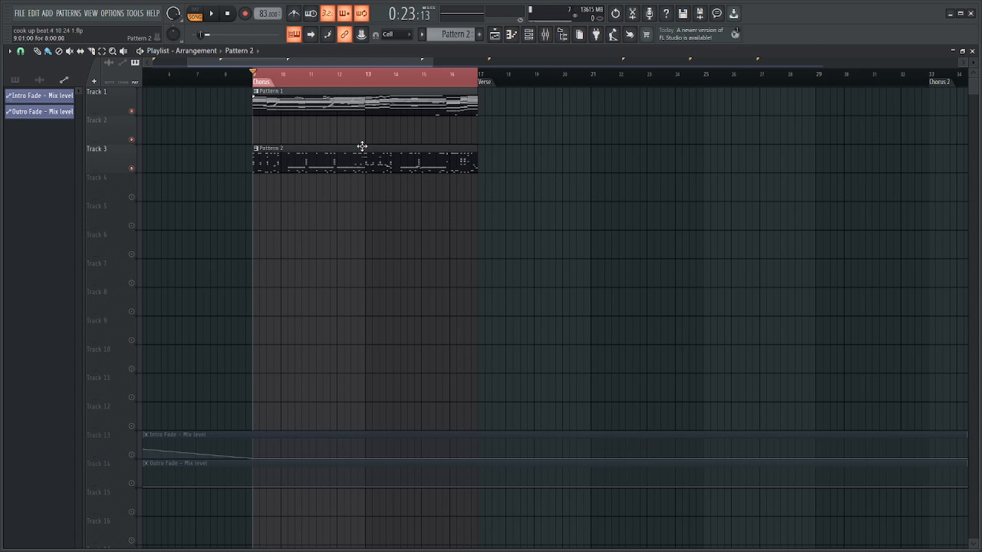
Lower the volume of mixer track Insert 4 to slightly below 84% while the chorus plays, and listen to the result.
click(545, 34)
scroll(469, 288, down, 10)
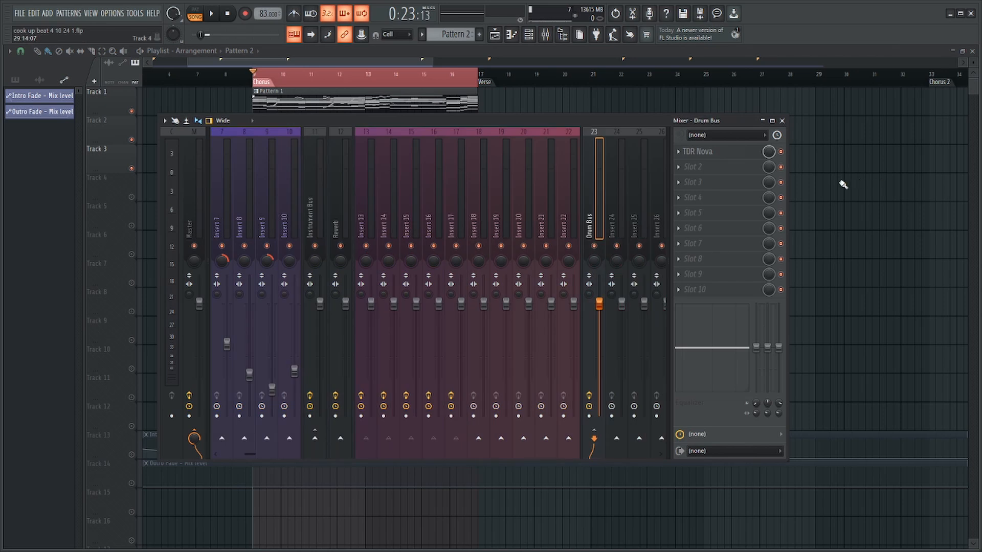
right_click(839, 180)
click(529, 36)
key(space)
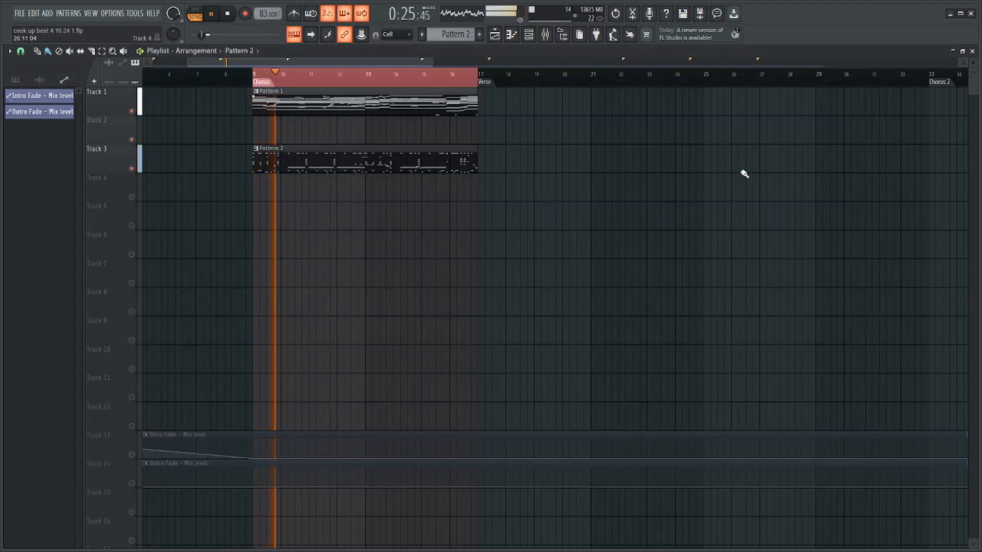
click(545, 35)
scroll(308, 184, up, 6)
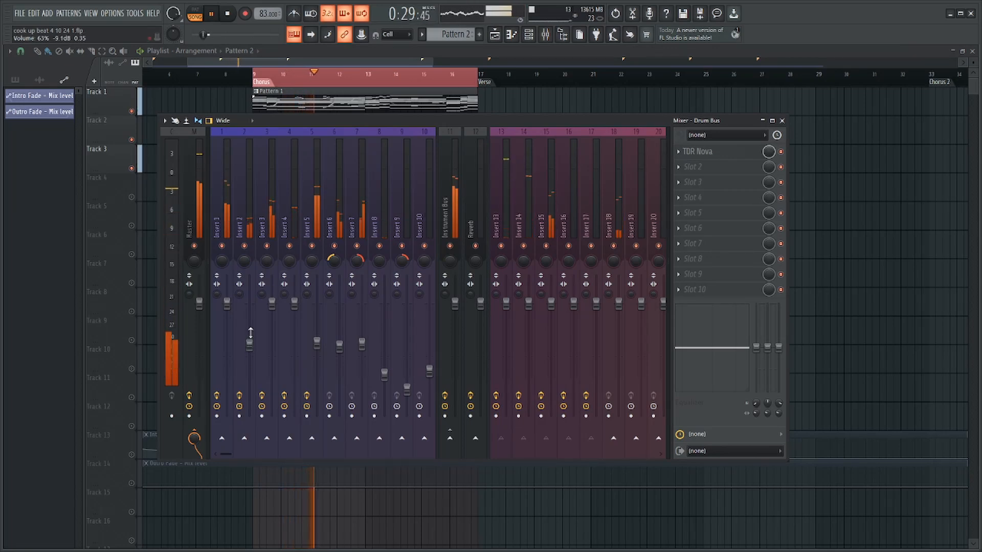
click(295, 304)
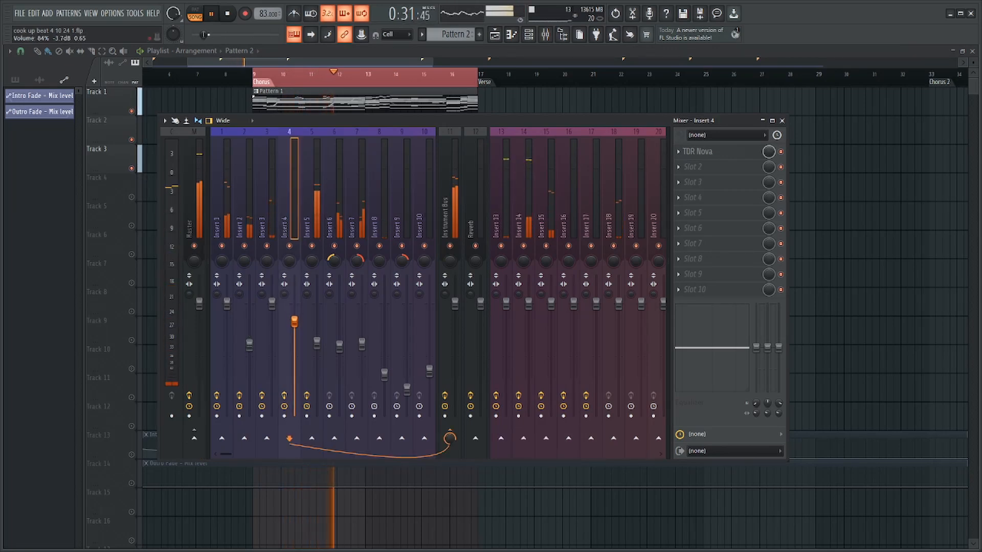
drag(294, 304, 294, 326)
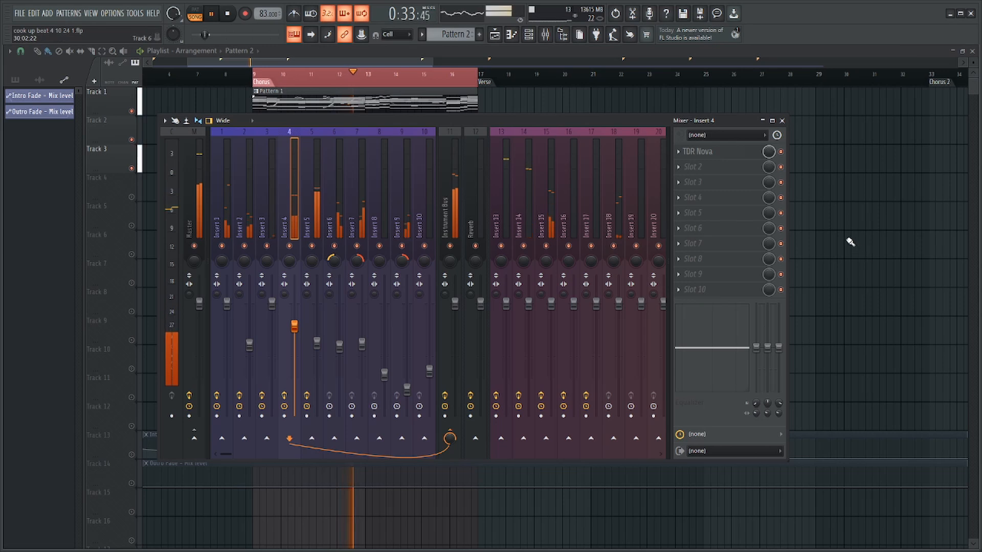
key(F9)
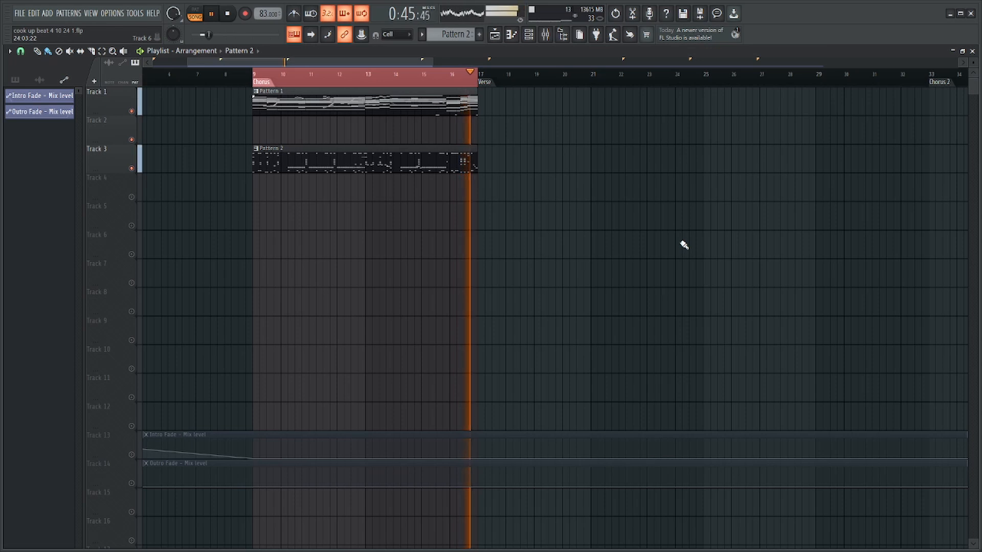
key(space)
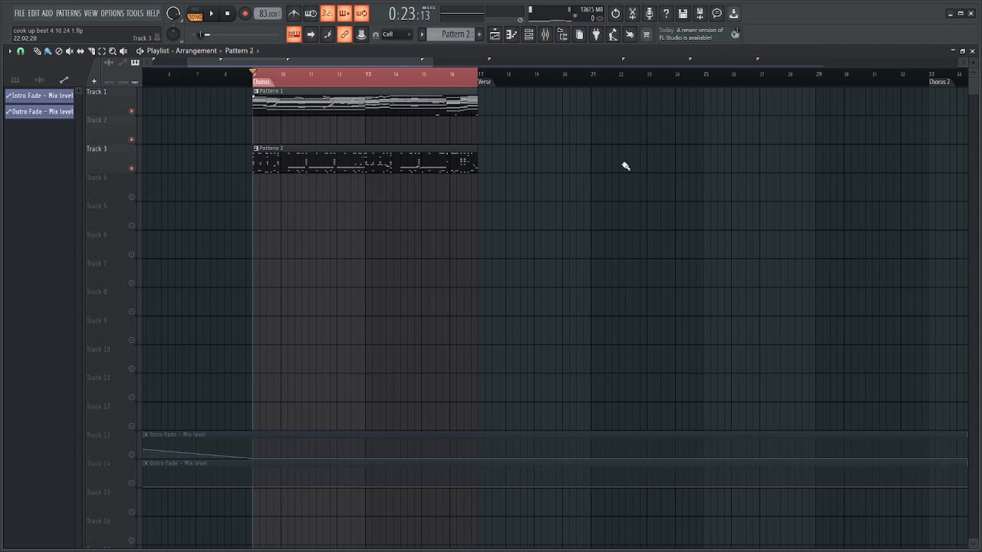
scroll(619, 162, down, 1)
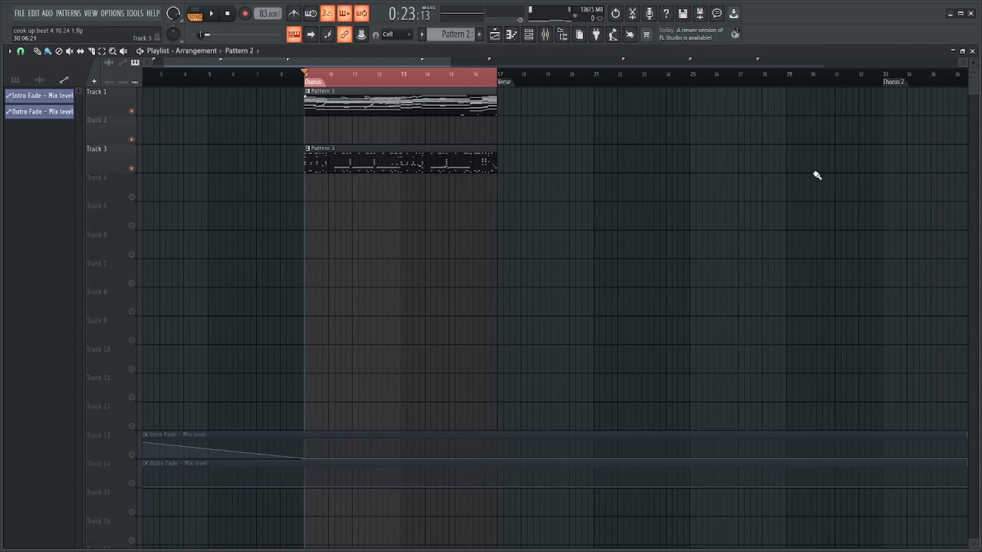
scroll(543, 210, up, 1)
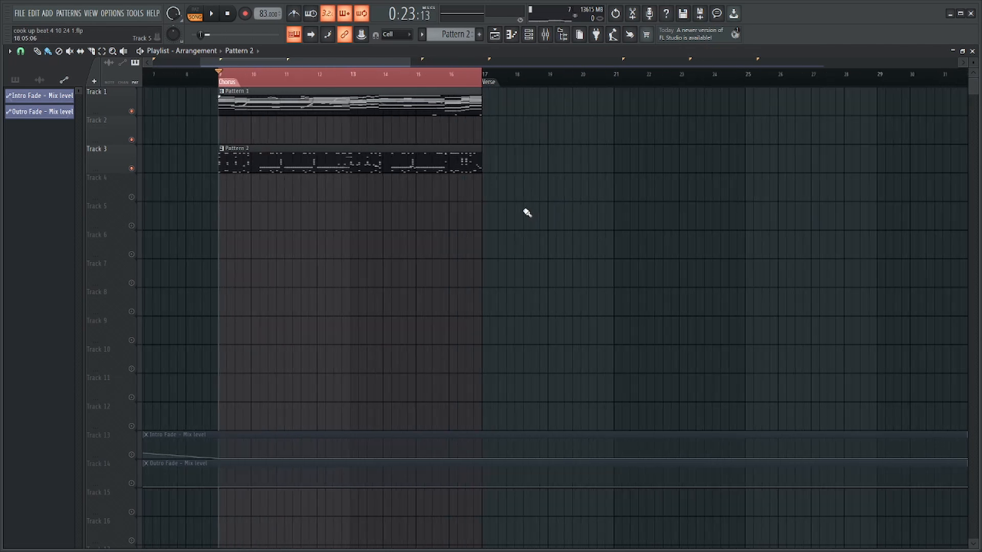